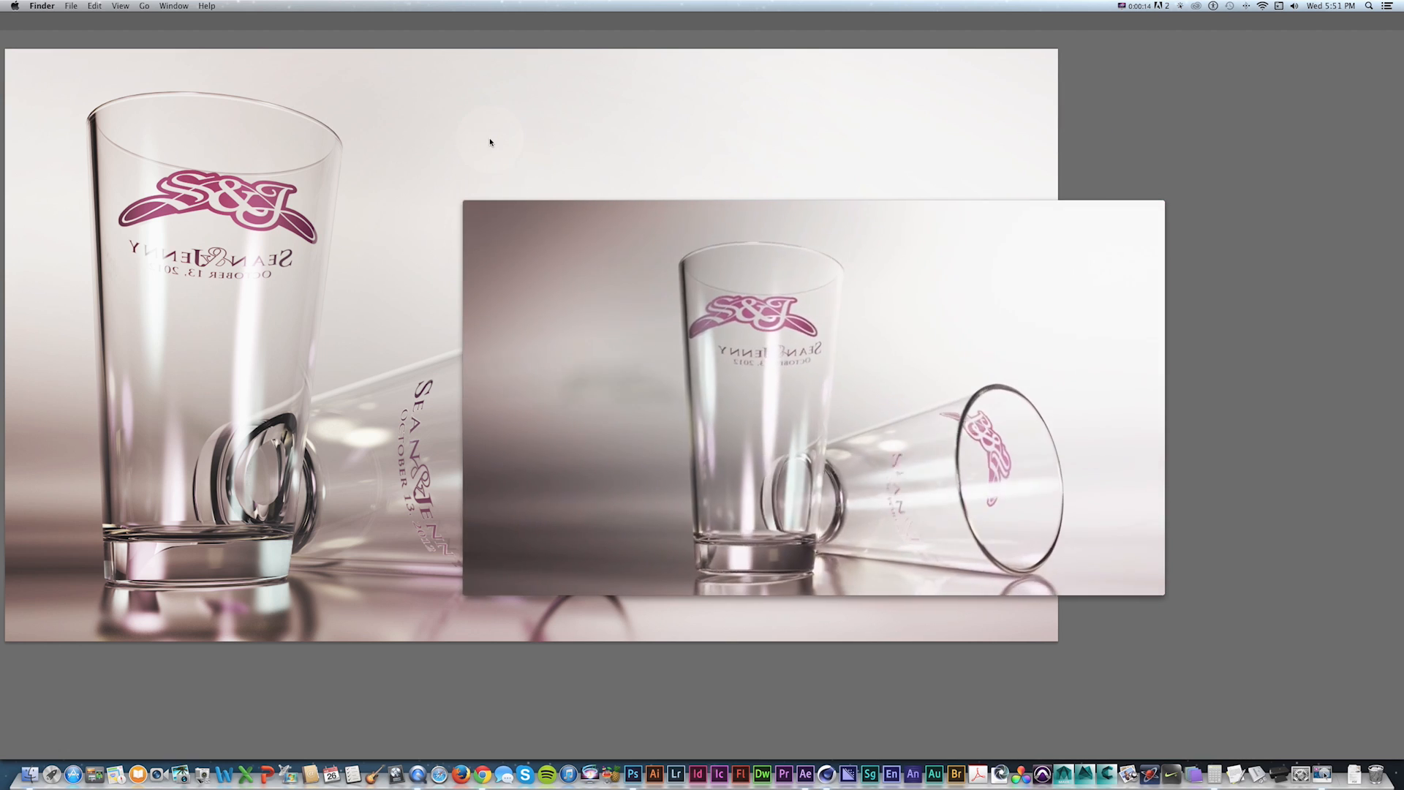
Toggle the curves adjustment layers' visibility to compare the glass photo with and without them.
left_click(489, 138)
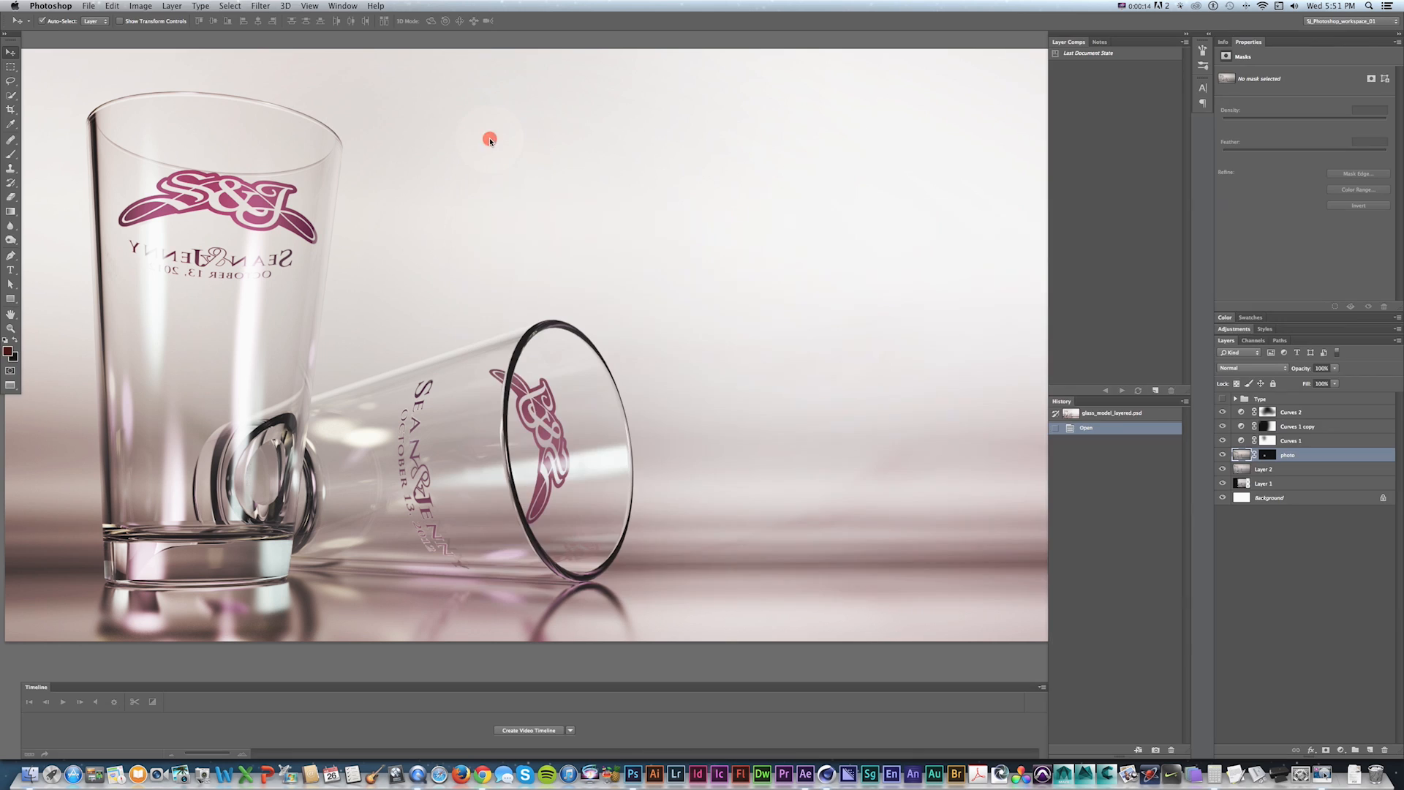
left_click(1222, 411)
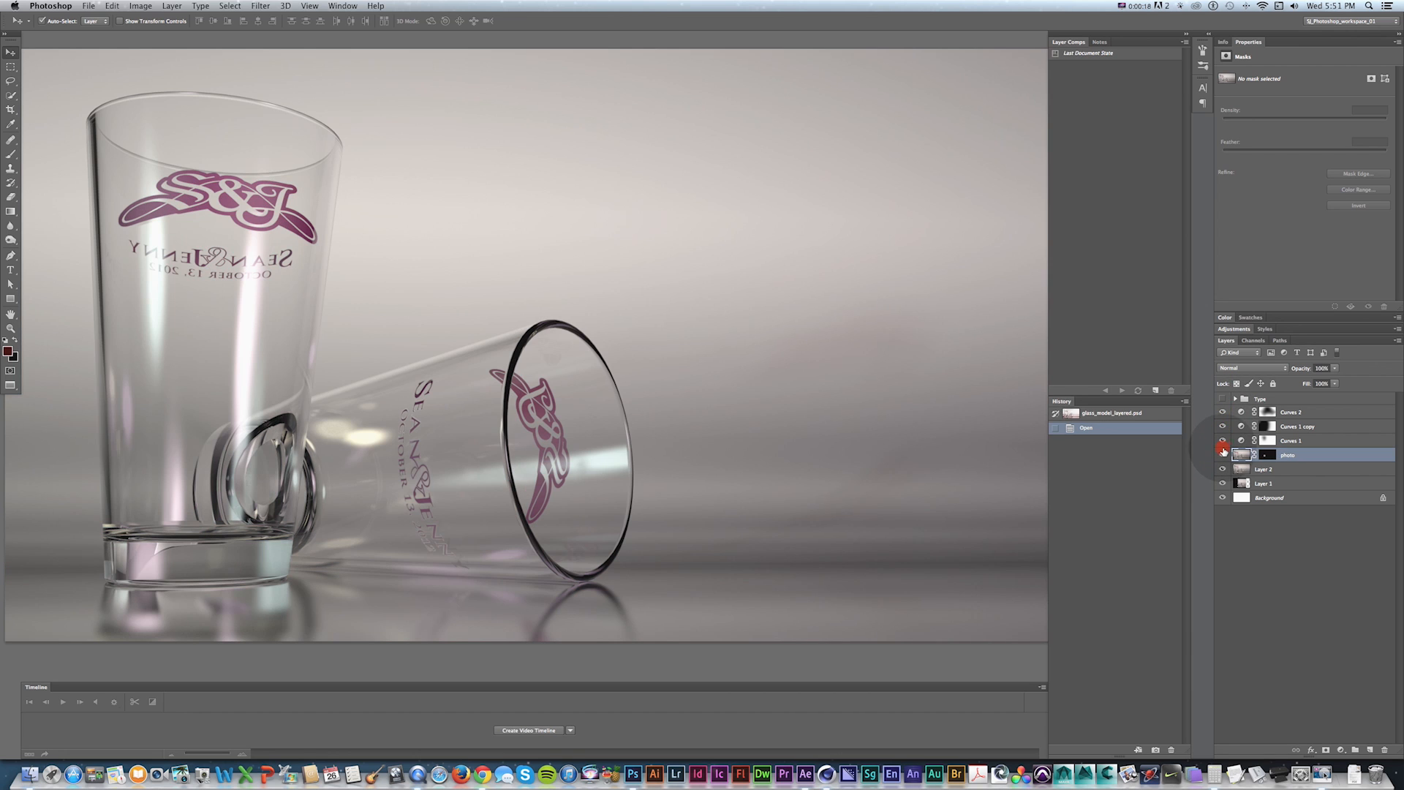
left_click(1223, 446)
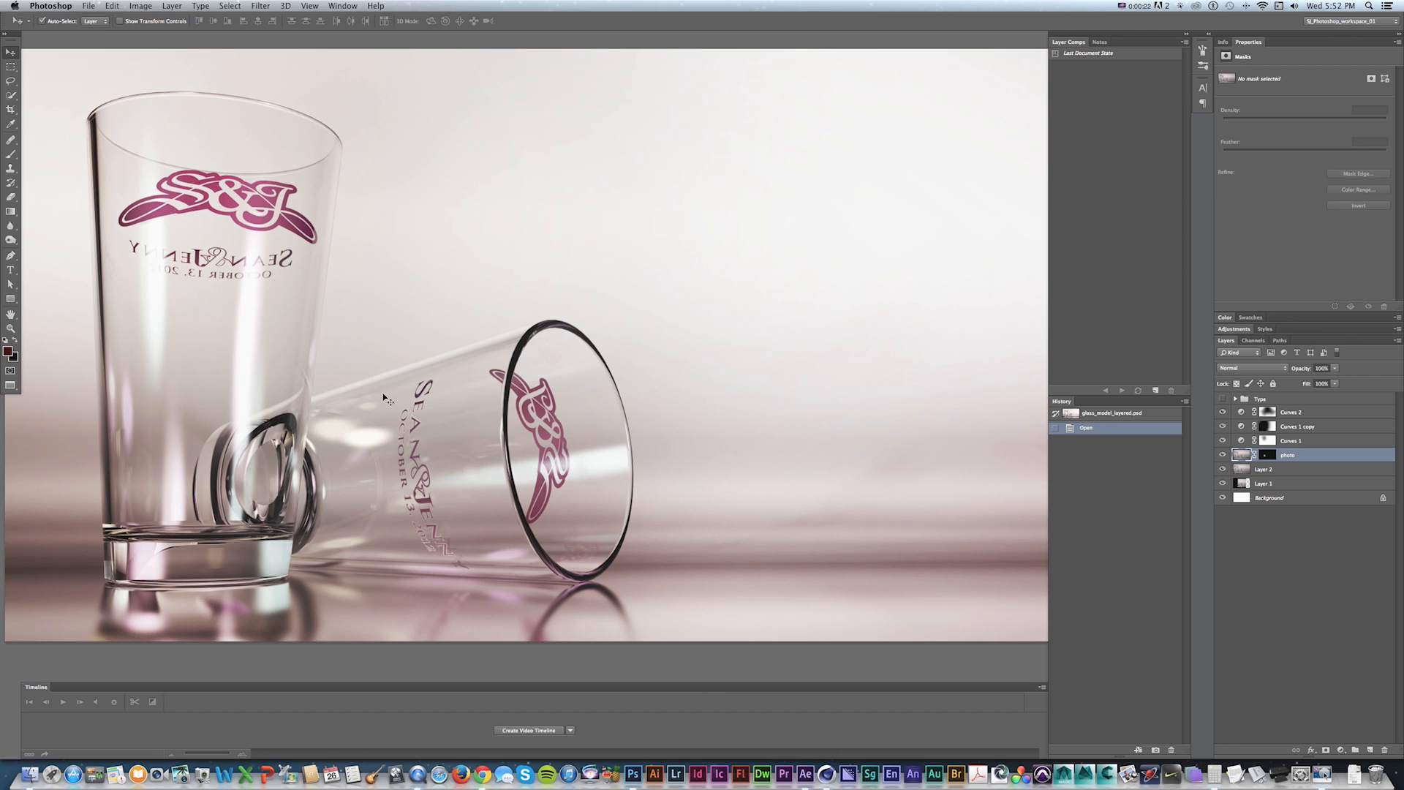
Switch to QuickTime Player and play the Glass_1280.mov animation to review it.
key("super+Tab")
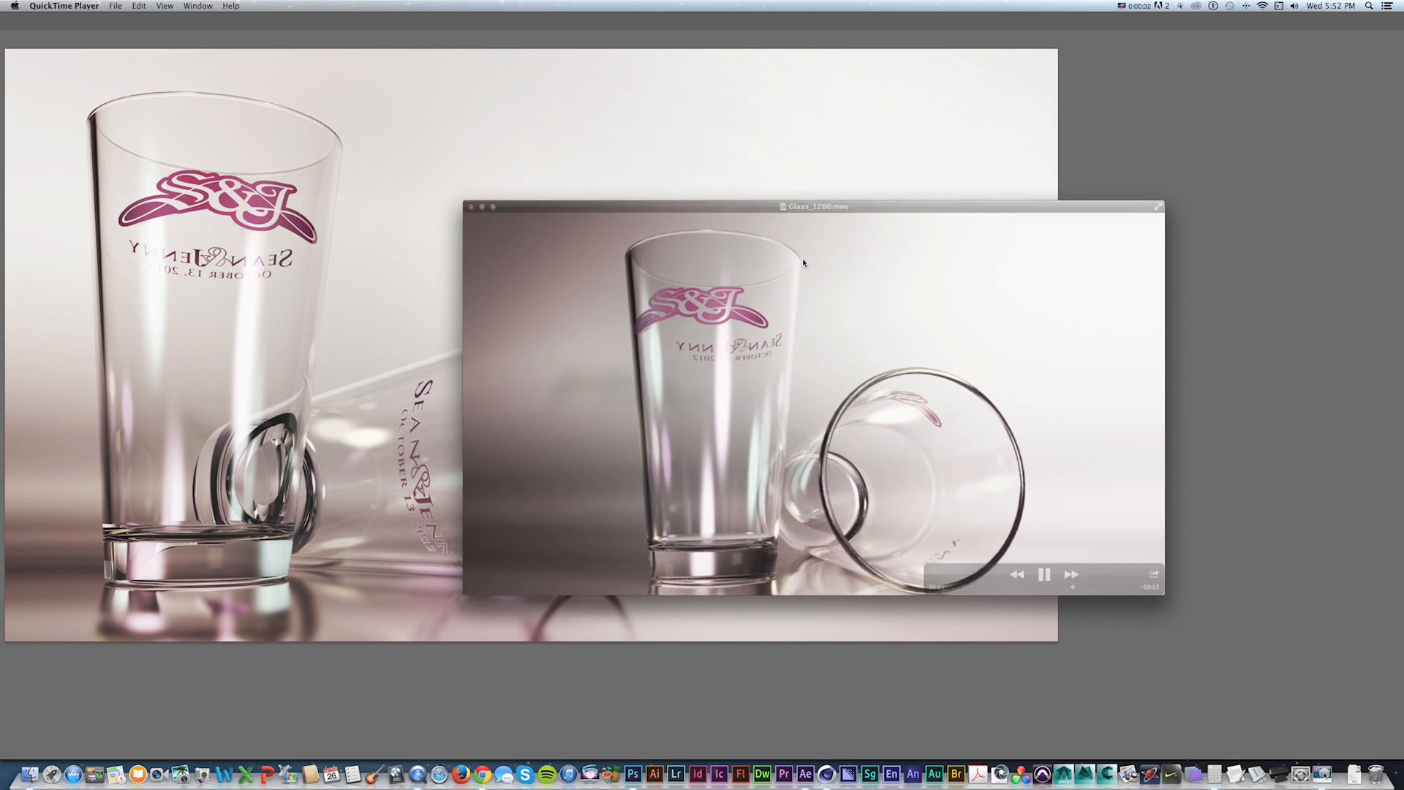
key("space")
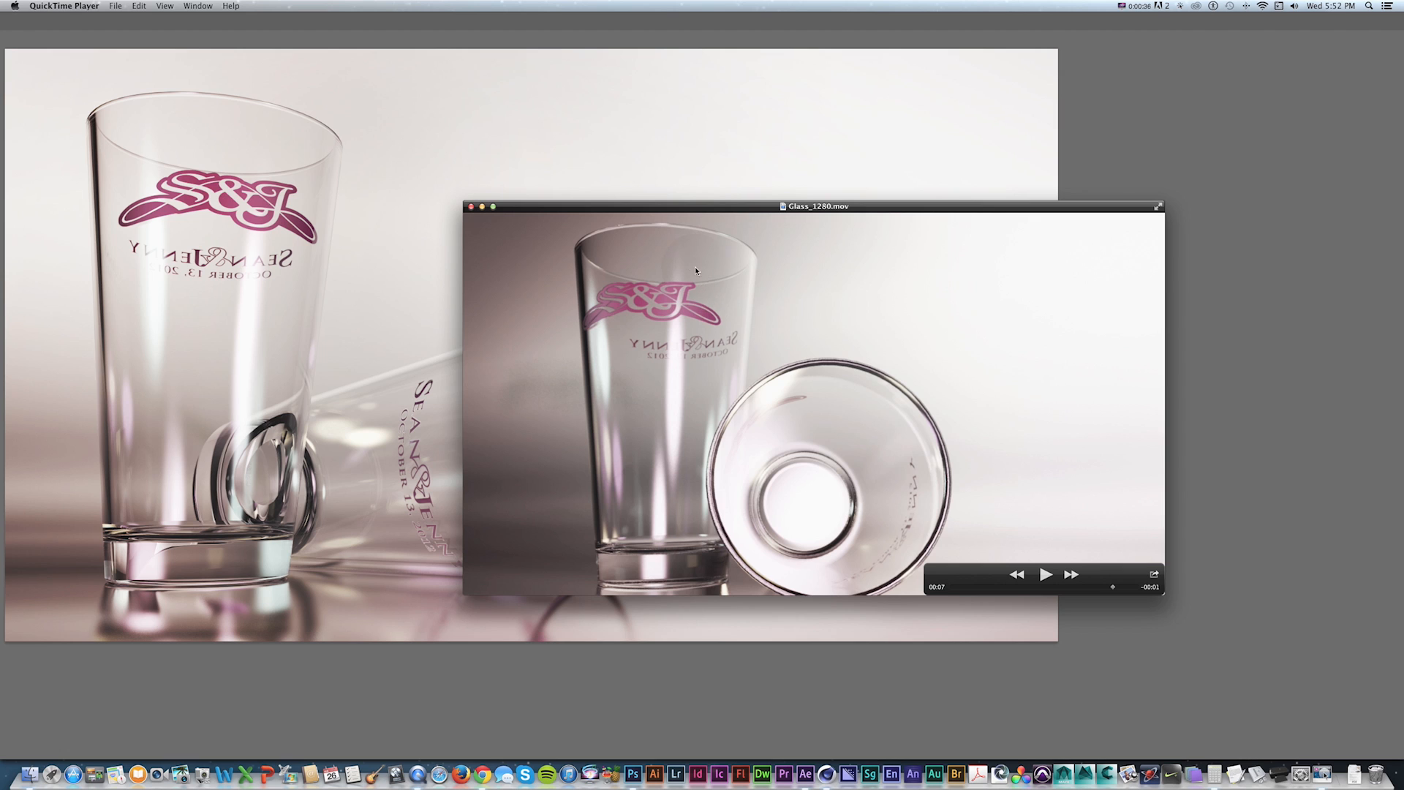
key("super+Tab")
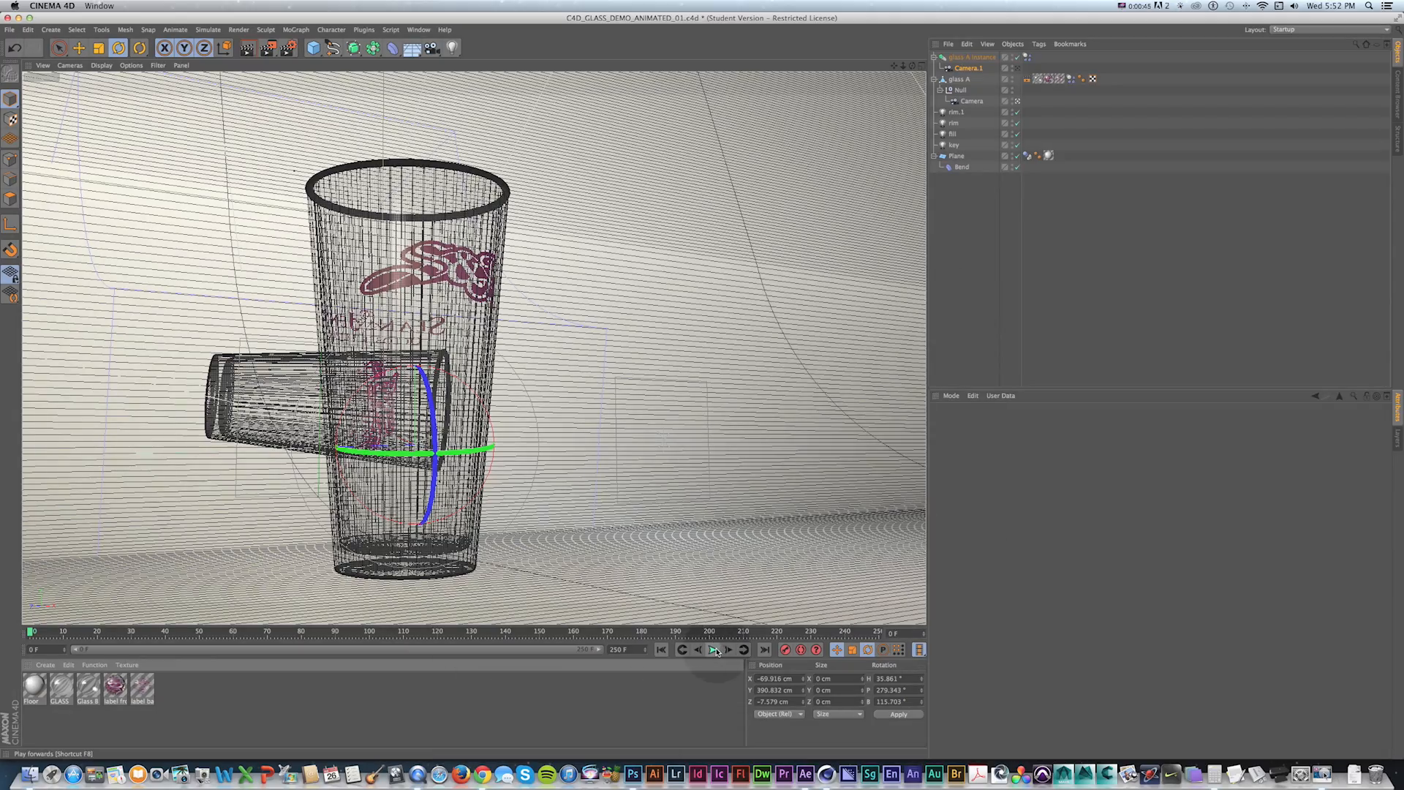
Play the Cinema 4D glass animation and view it through the editor perspective instead of the scene camera.
left_click(714, 650)
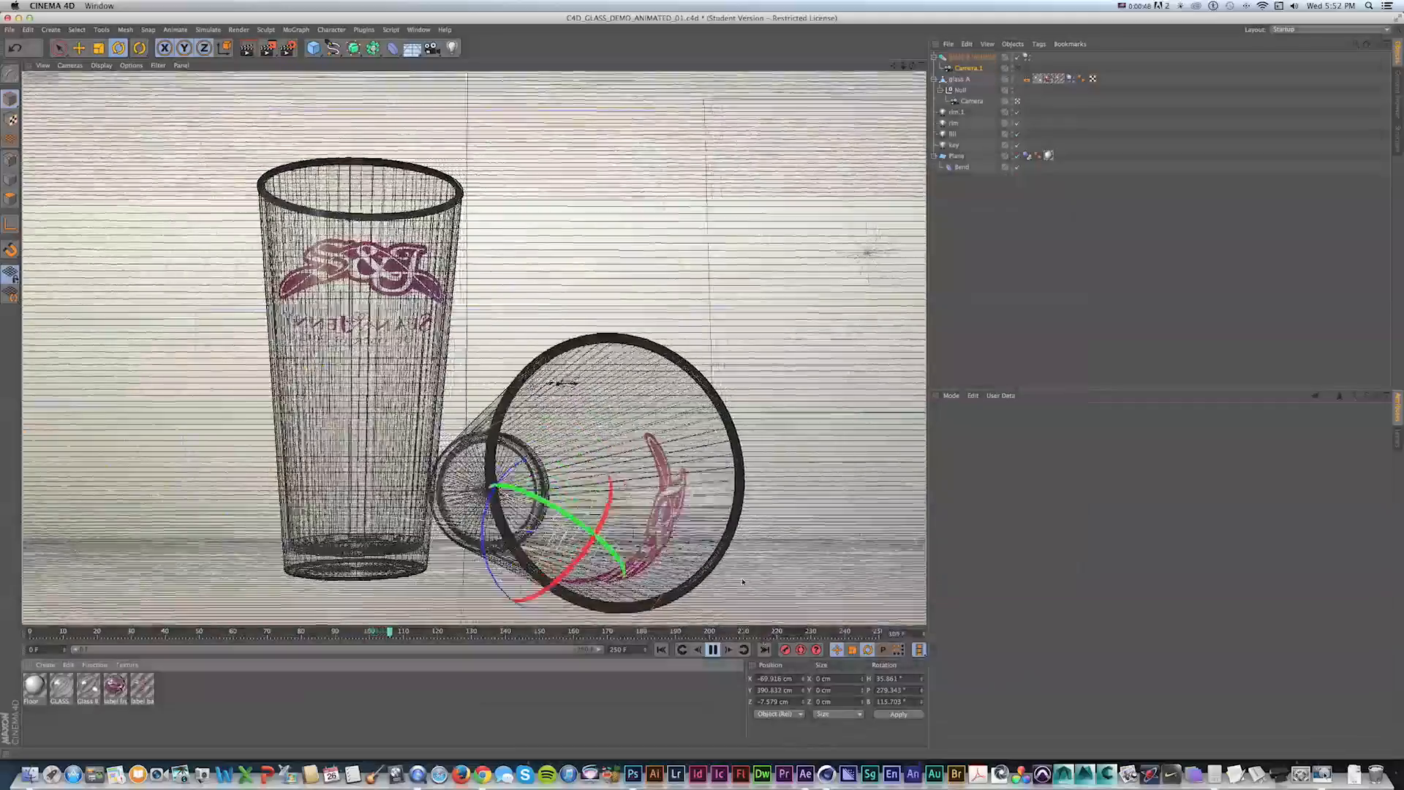
left_click(717, 652)
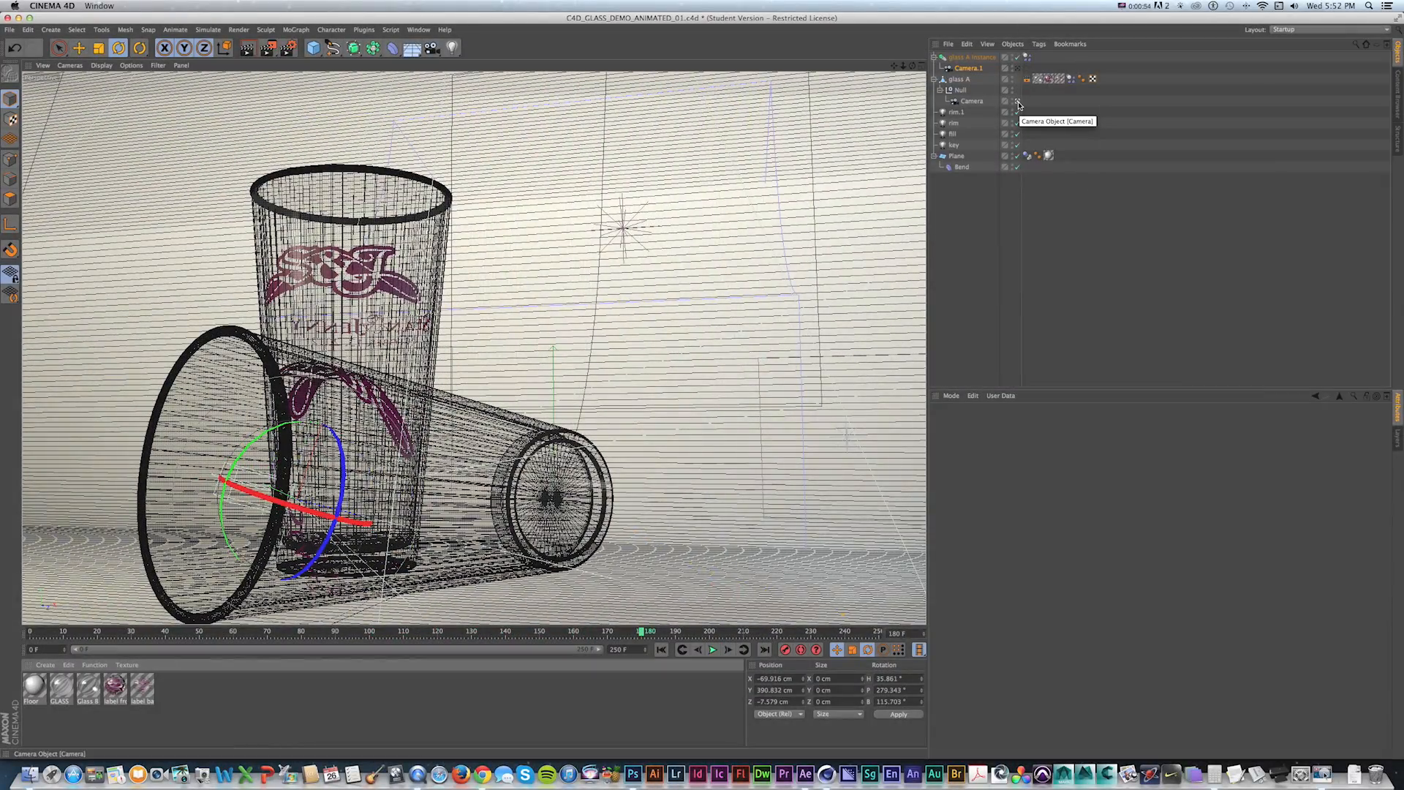
left_click(1018, 102)
left_click_drag(502, 241, 562, 256)
key("1")
key("shift+f")
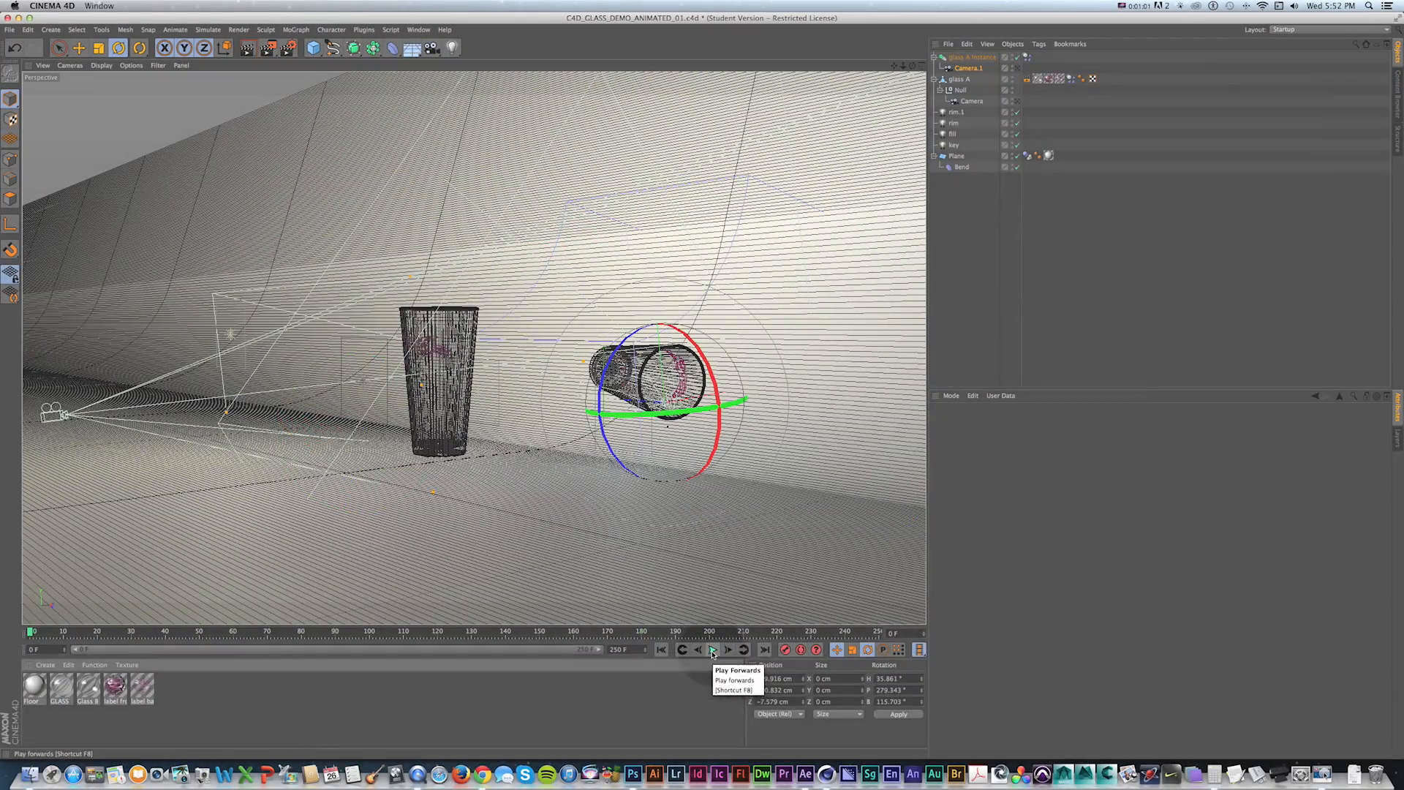
left_click(713, 649)
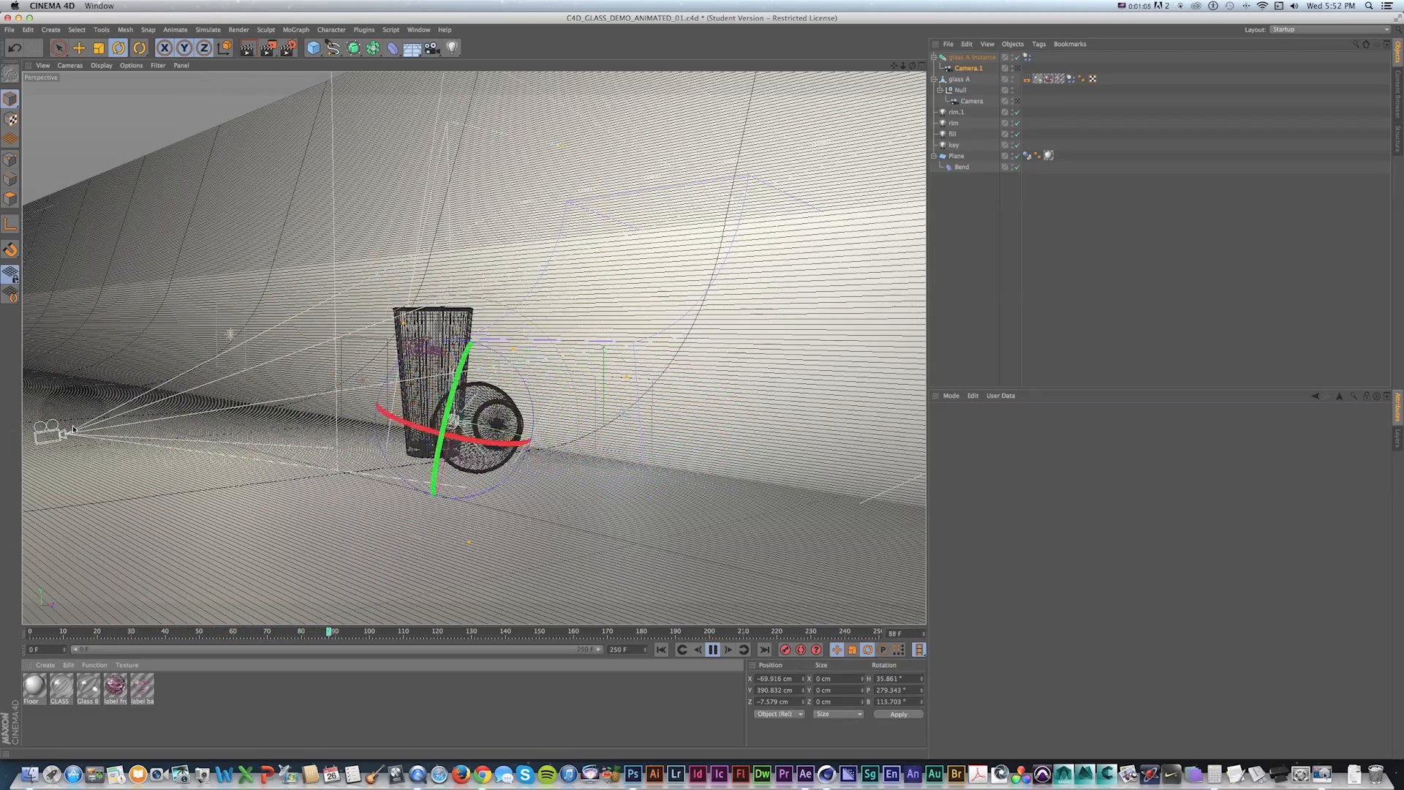
key("shift+f")
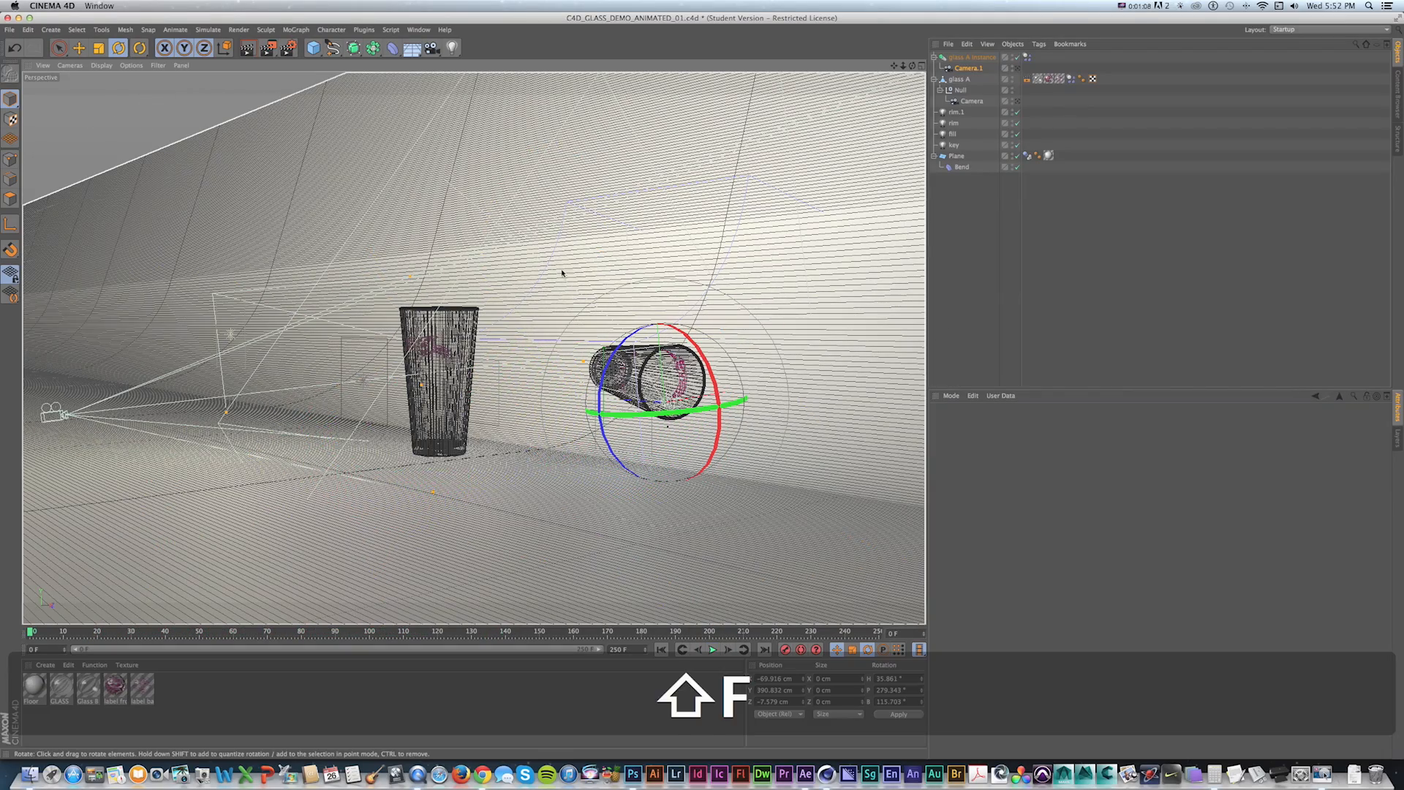
Switch to After Effects and RAM-preview the Class_1280 composition.
key("super+Tab")
key("super+Tab")
key("super+Tab")
key("super+Tab")
key("super+Tab")
key("super+Tab")
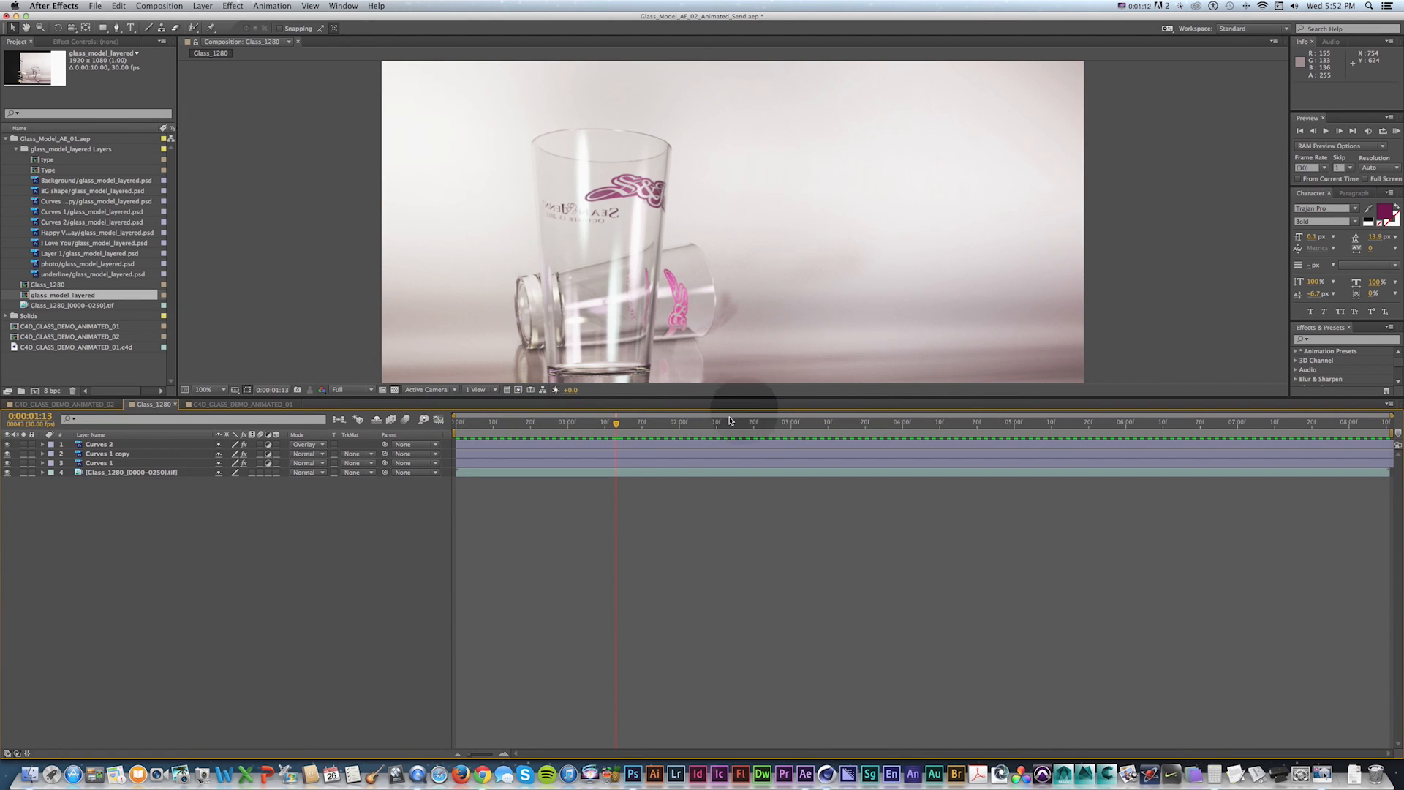
left_click_drag(7, 454, 7, 444)
key("KP_0")
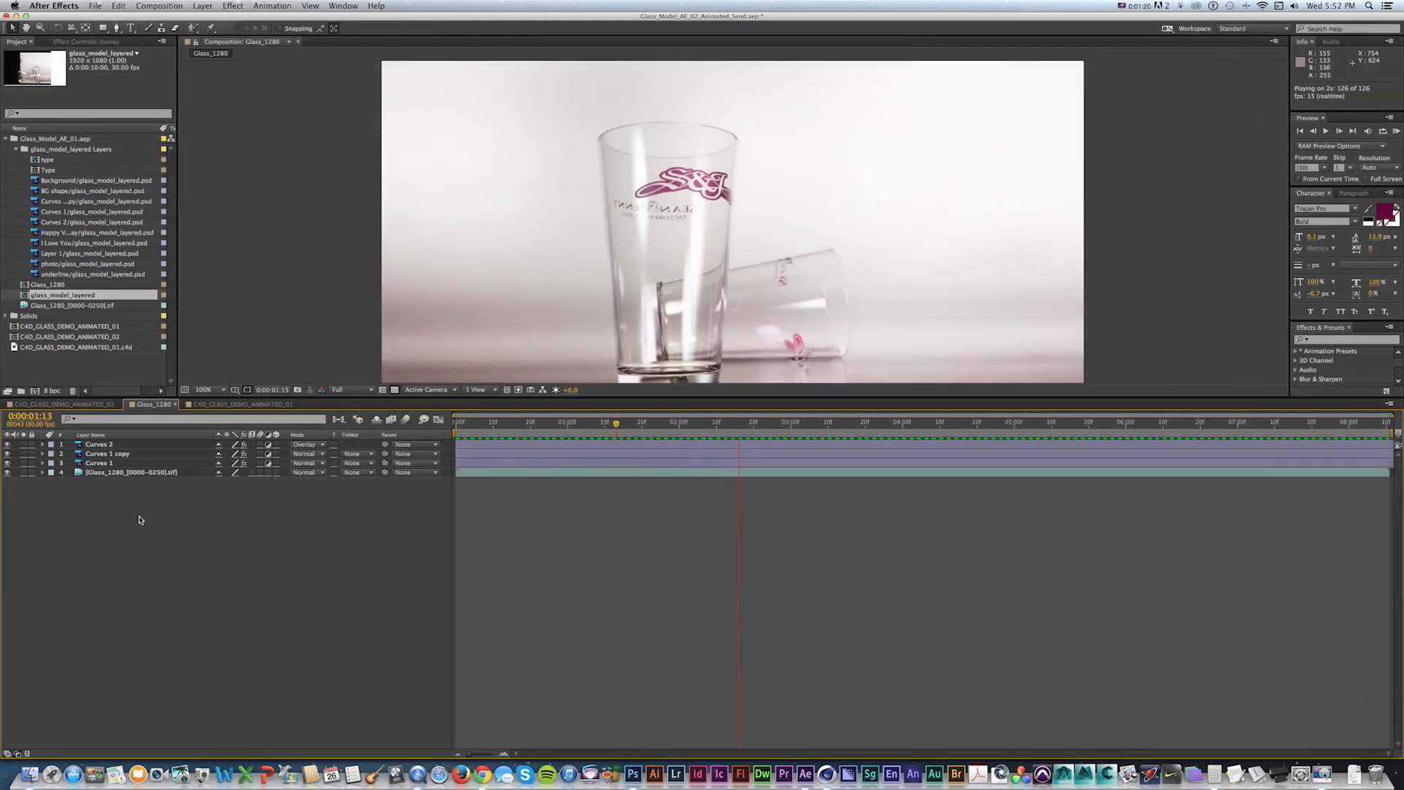
key("KP_0")
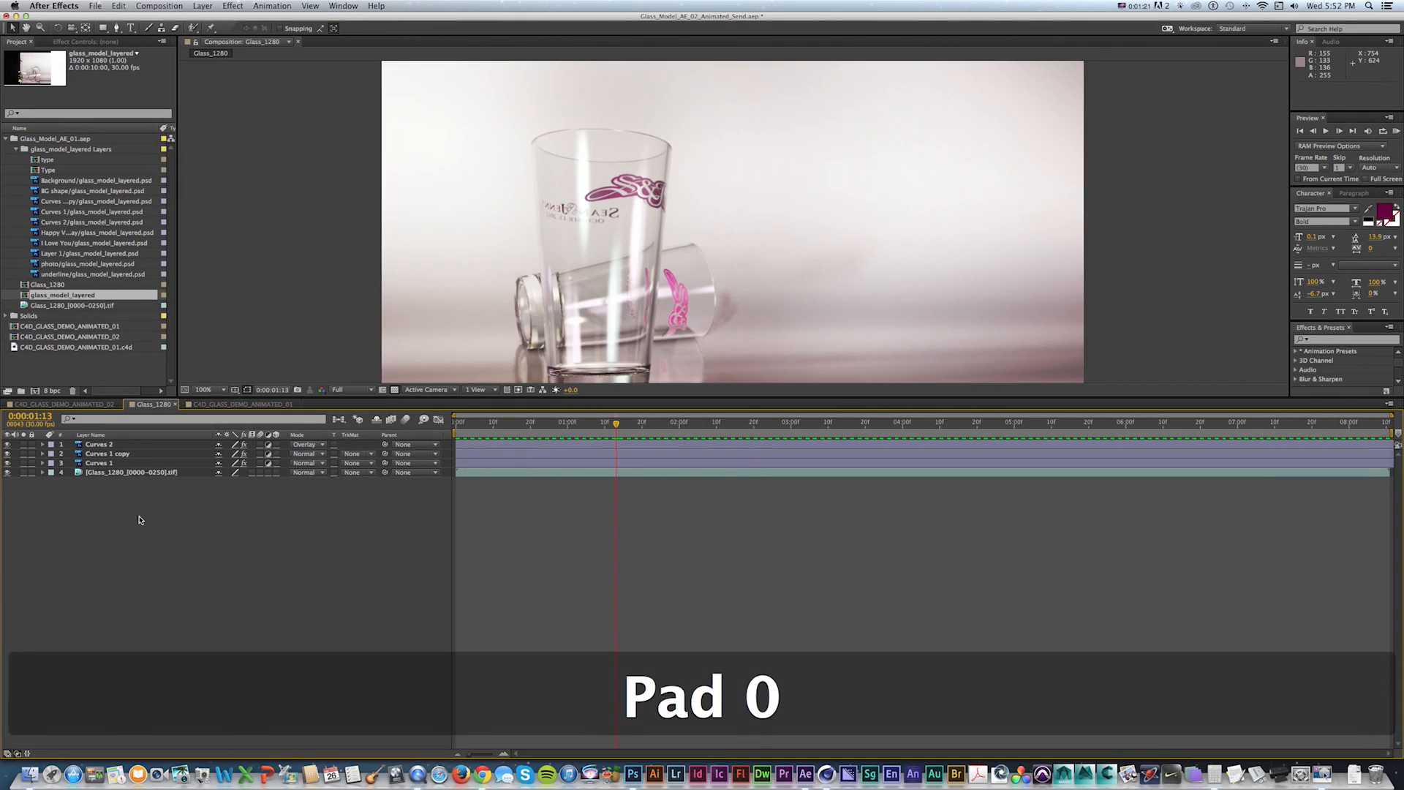
left_click(189, 473)
key("super+Tab")
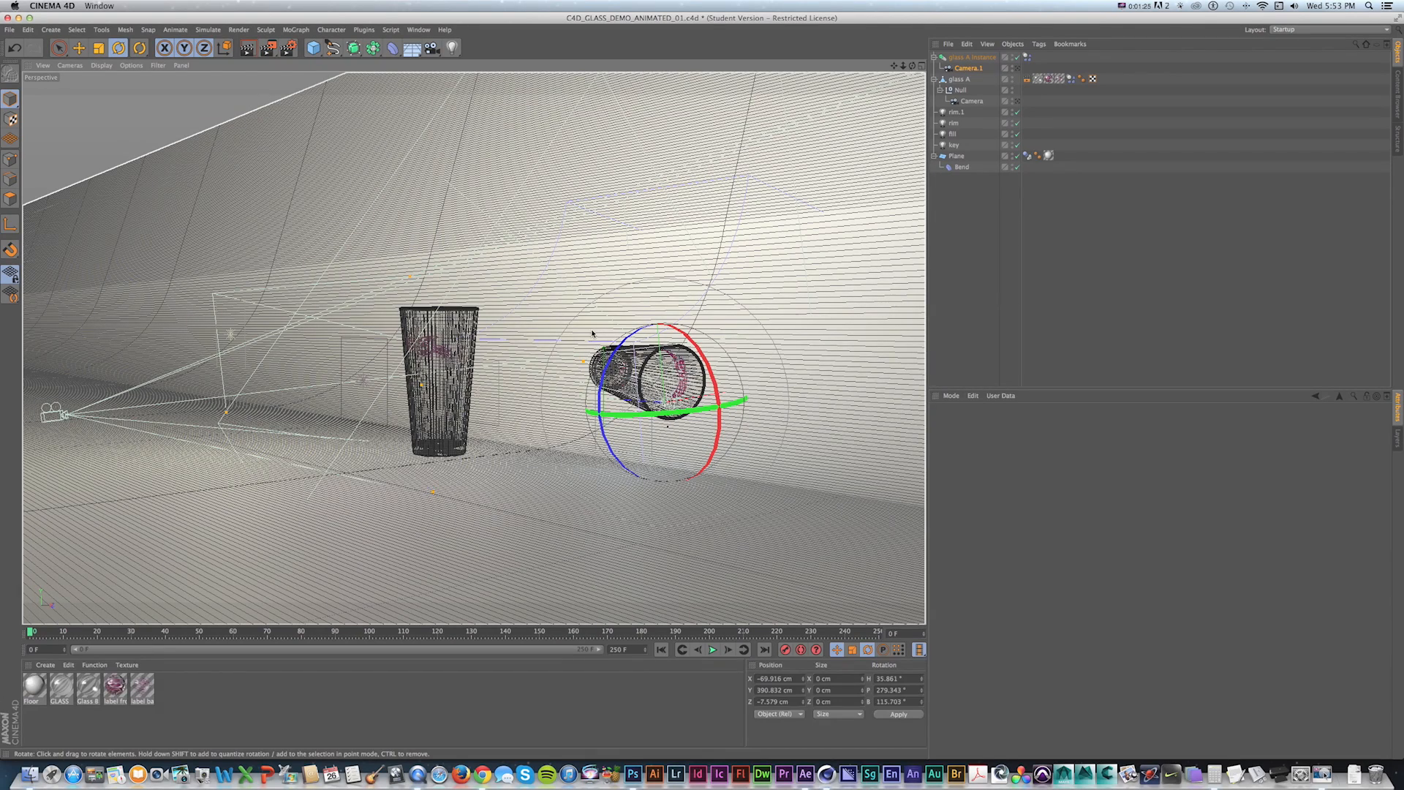
key("super+Tab")
key("super+Tab")
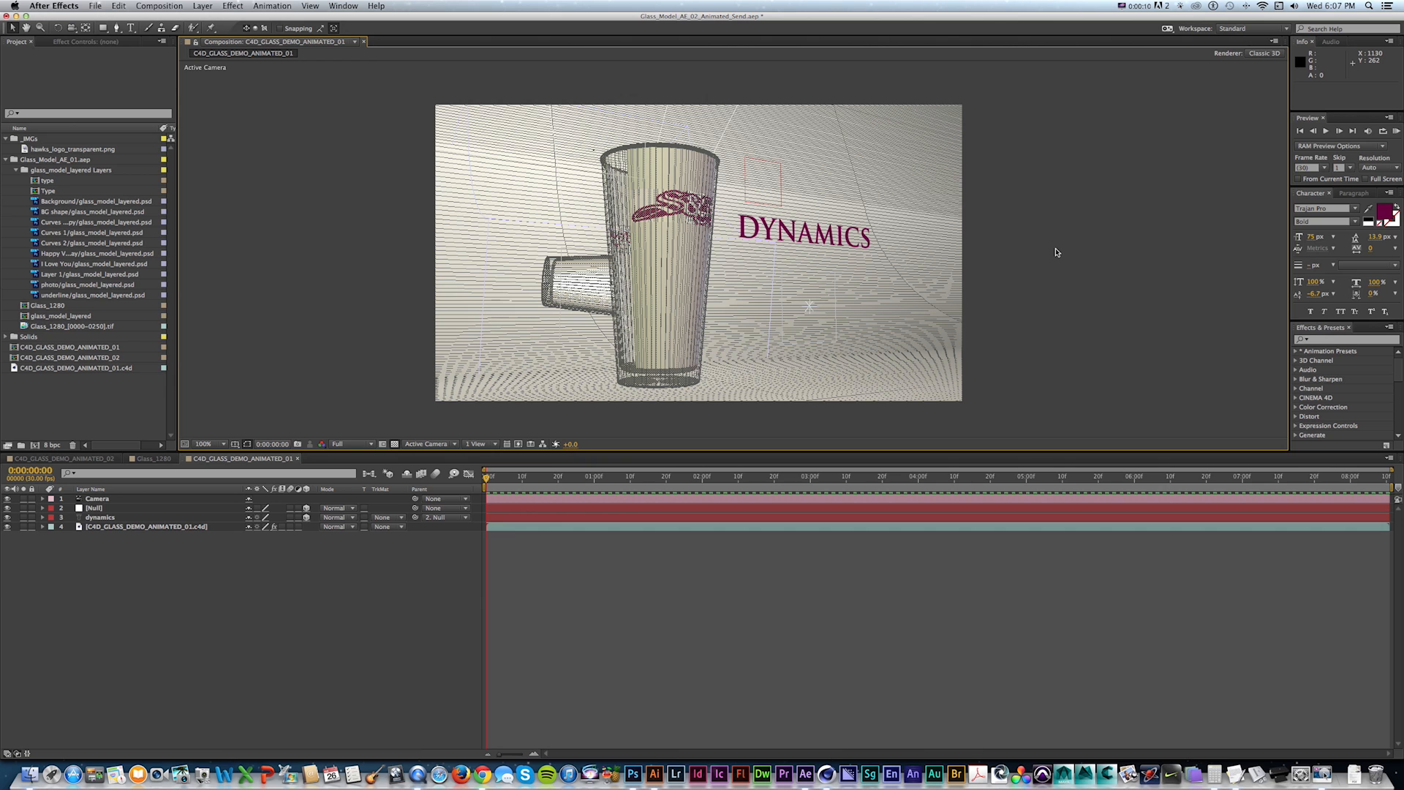
Preview the C4D_CLASS_DEMO_ANIMATED_02 composition and move the dynamics text layer closer to the glass.
key("space")
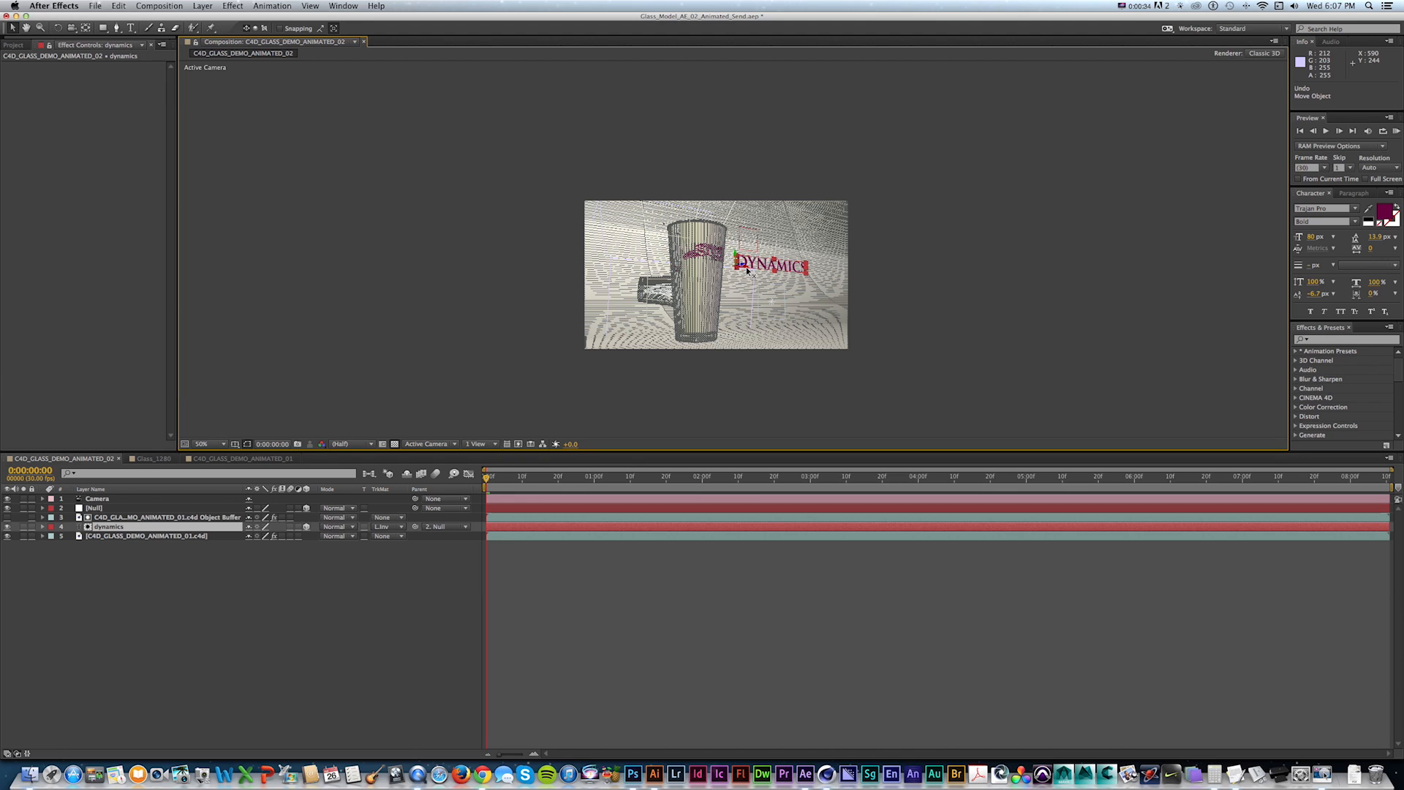
left_click_drag(745, 267, 727, 269)
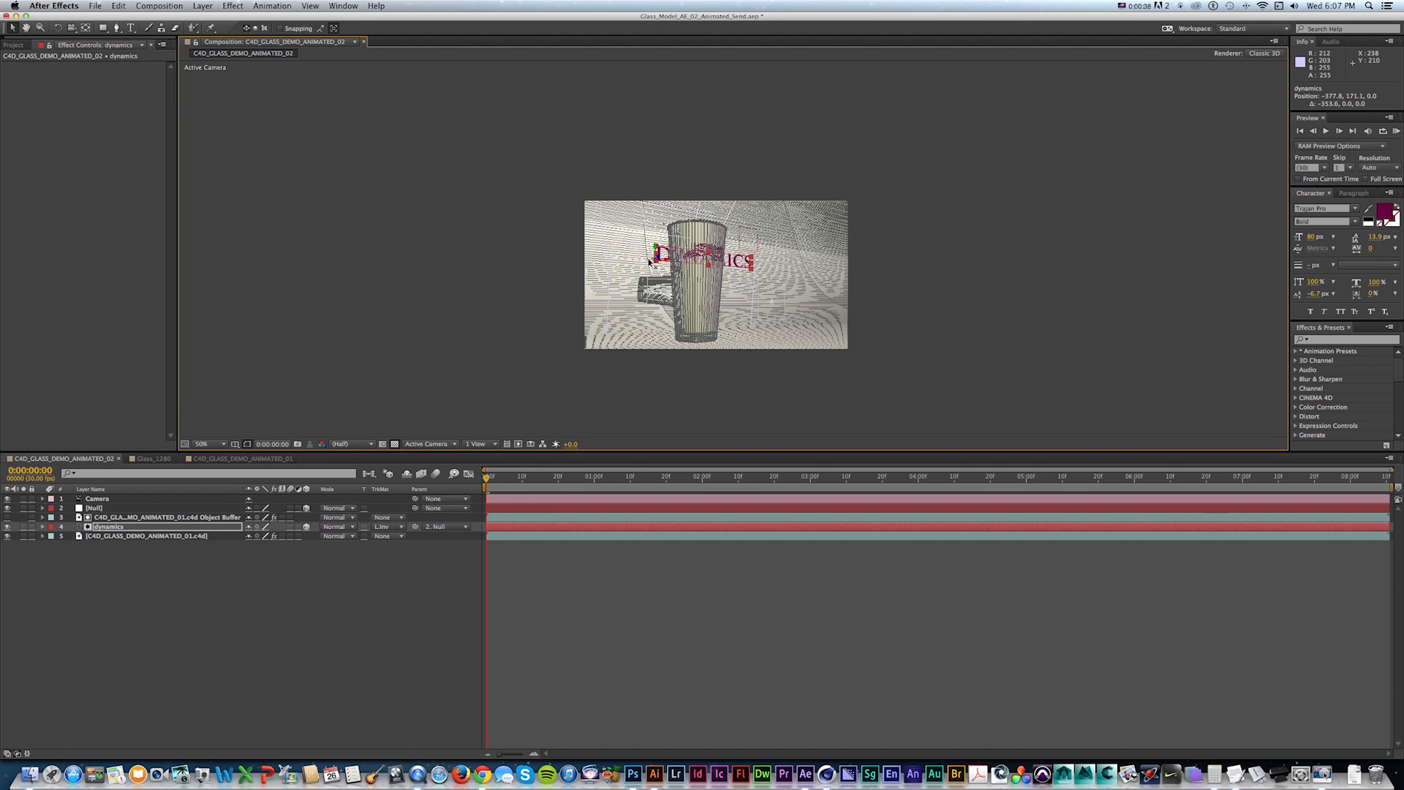
Show the object buffer layer and select the Cinema 4D footage layer to view its Cineware settings.
left_click(7, 517)
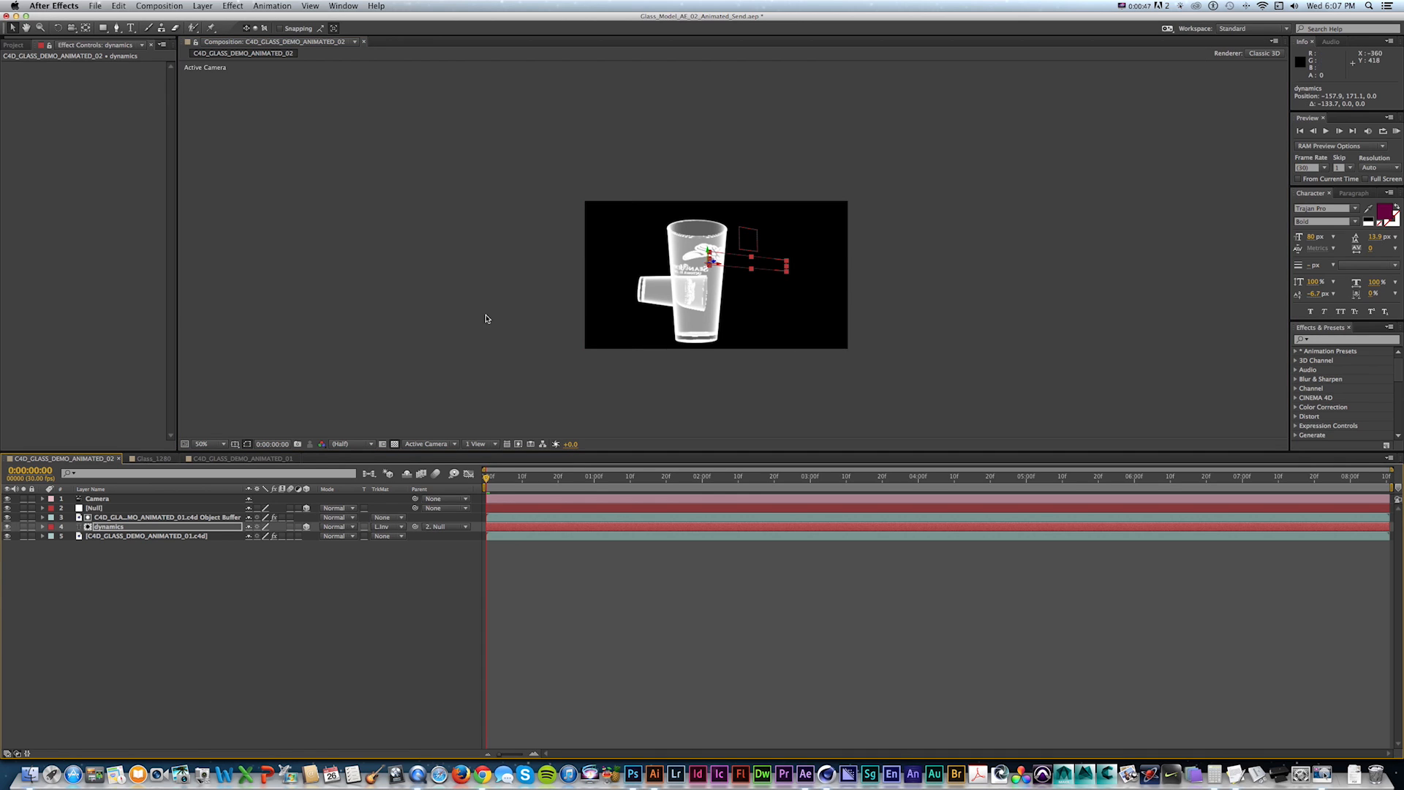
left_click(116, 536)
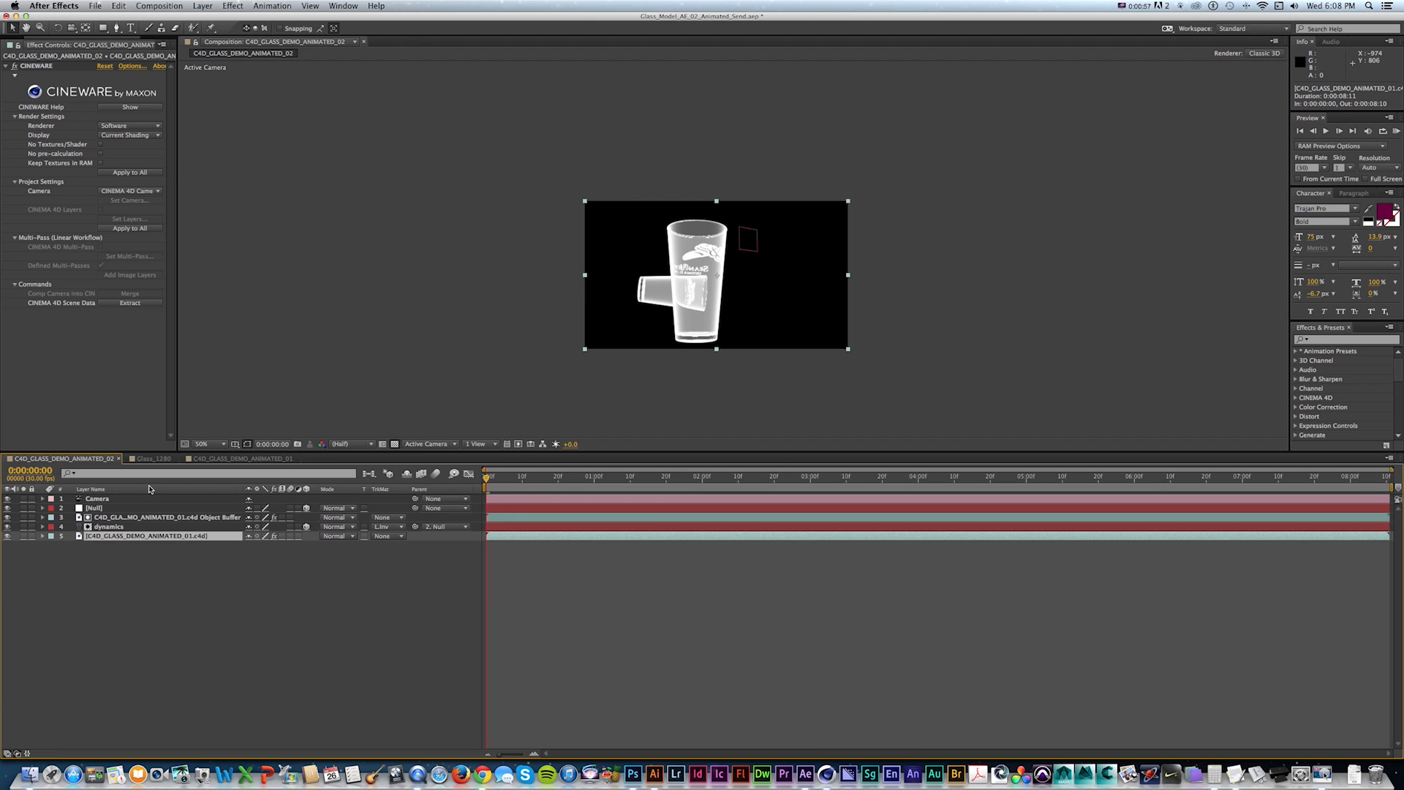
Switch between the composition tabs and play back the Class_1280 composition.
left_click(213, 459)
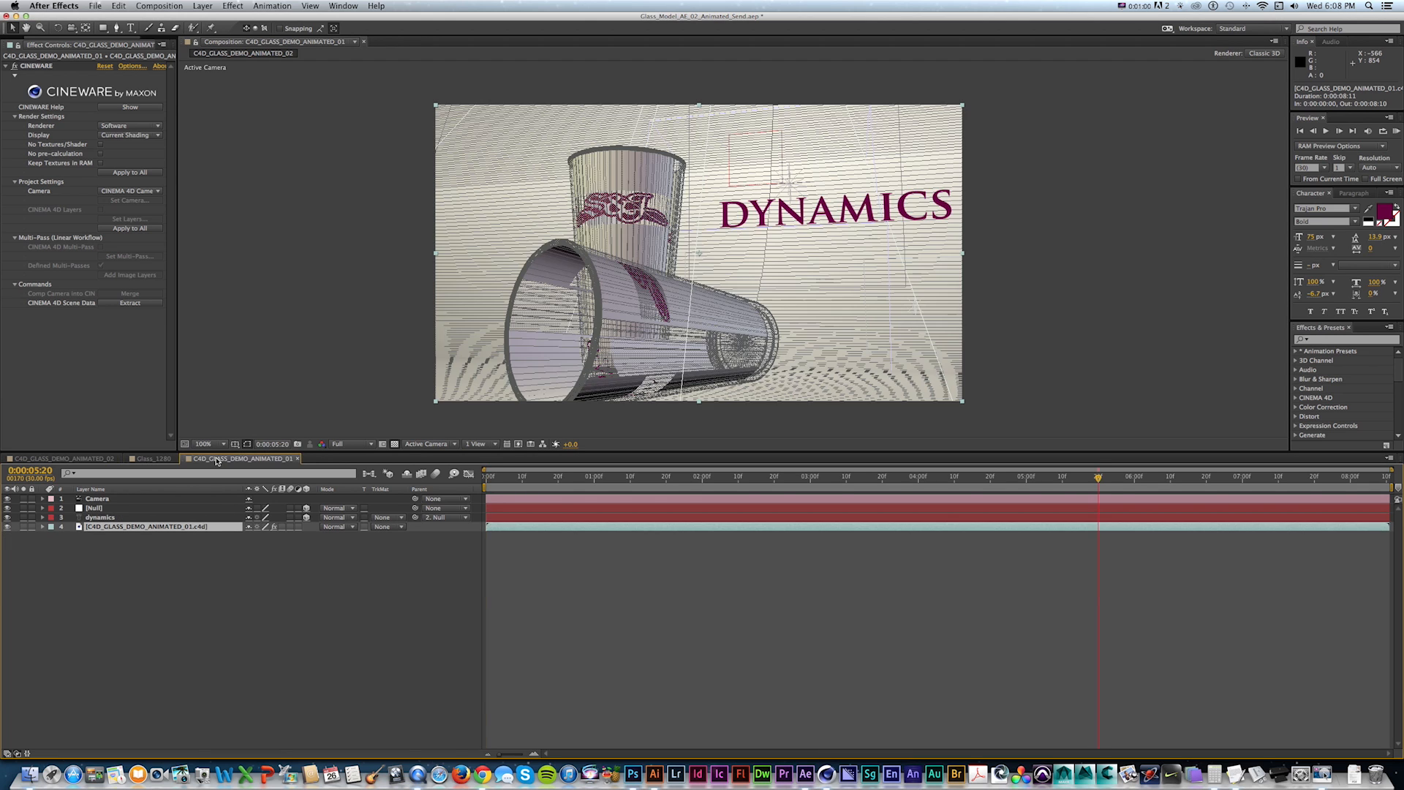
left_click(153, 459)
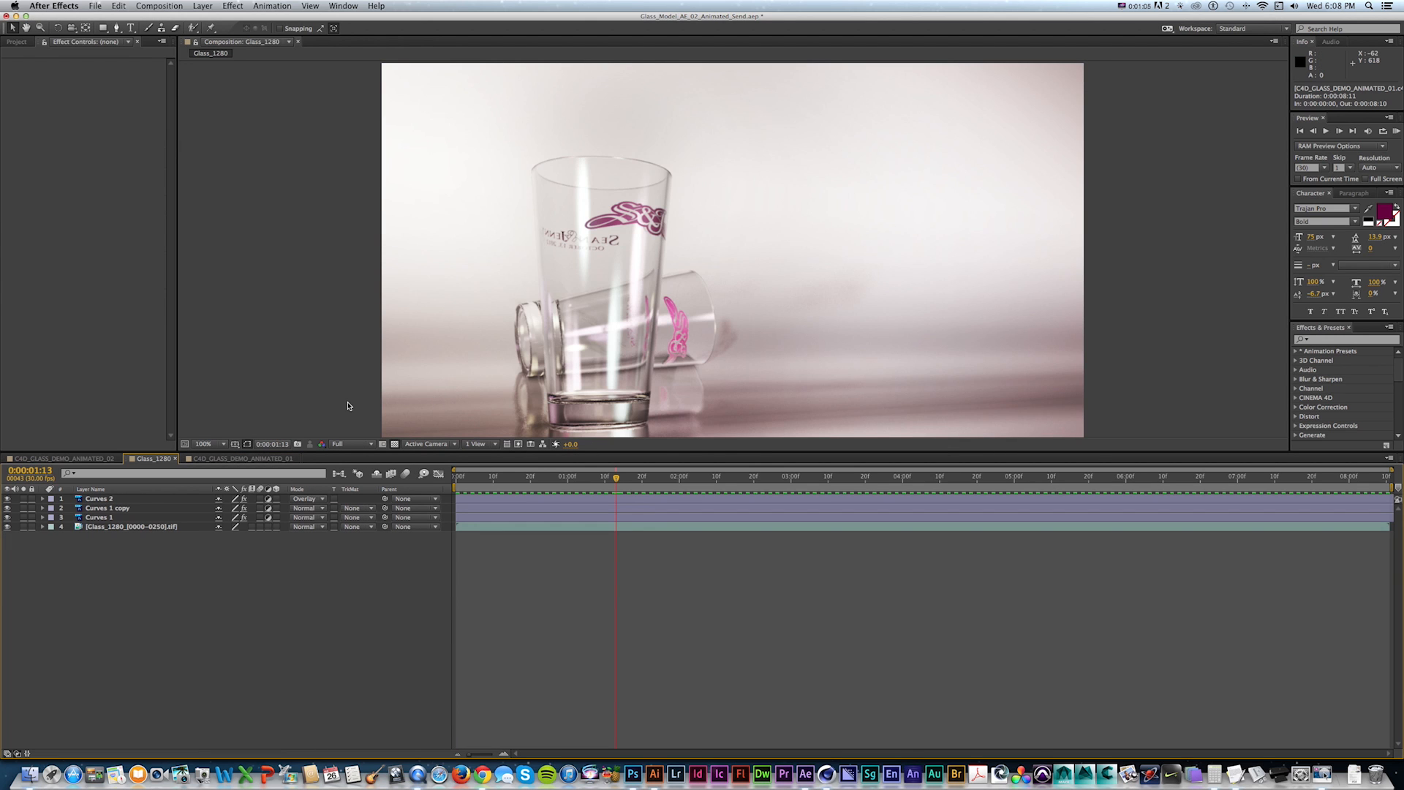
key("space")
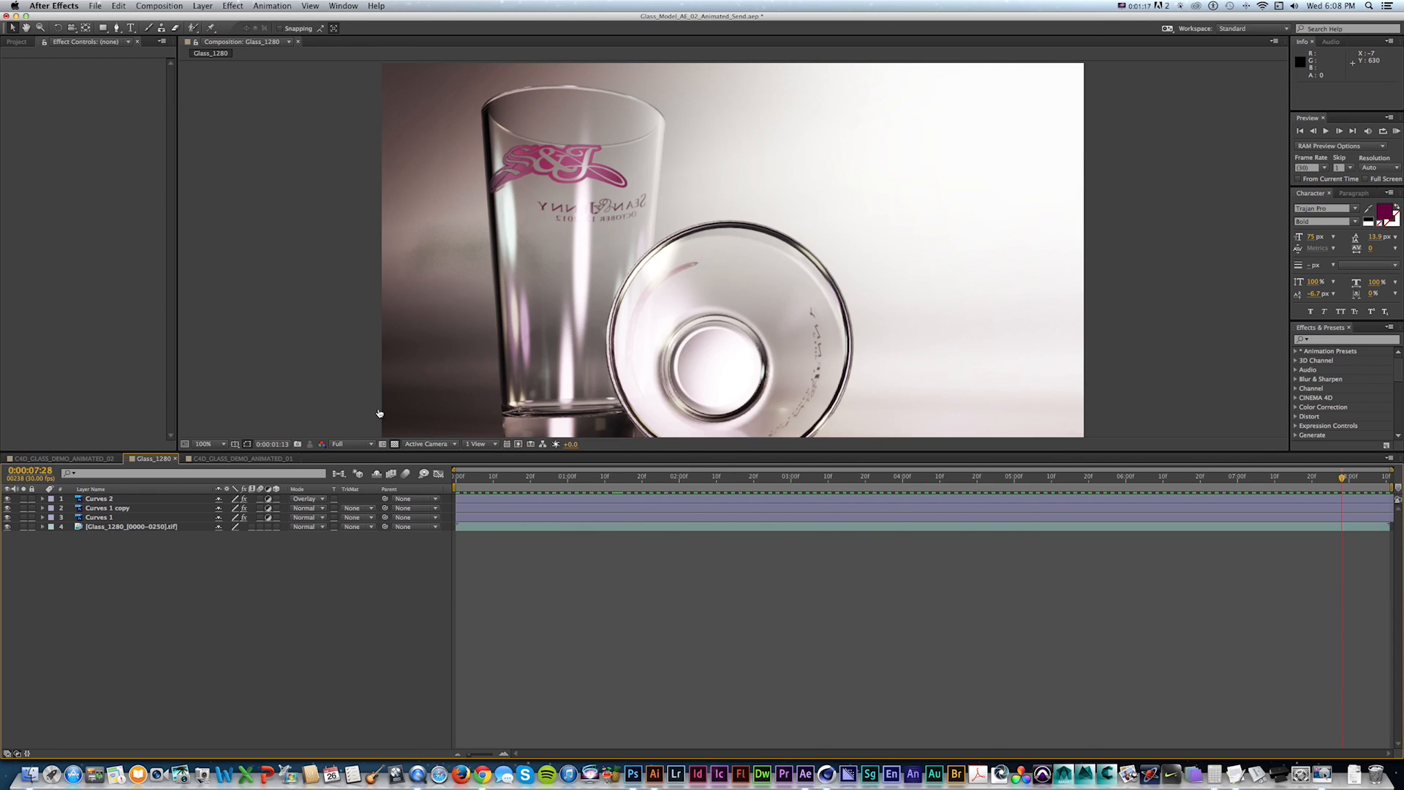
Switch to Cinema 4D and play the animation in the viewport.
key("super+Tab")
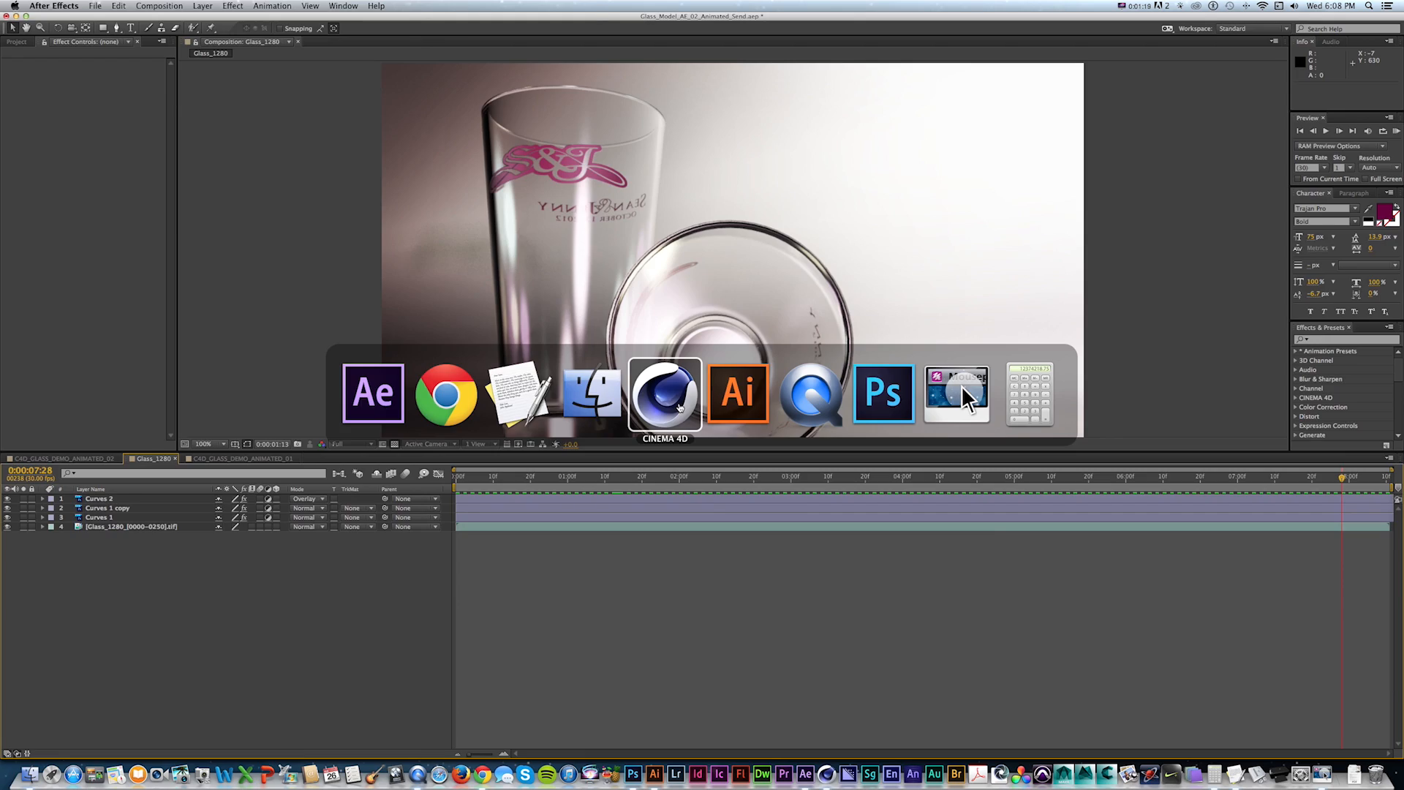
left_click(691, 408)
left_click(713, 649)
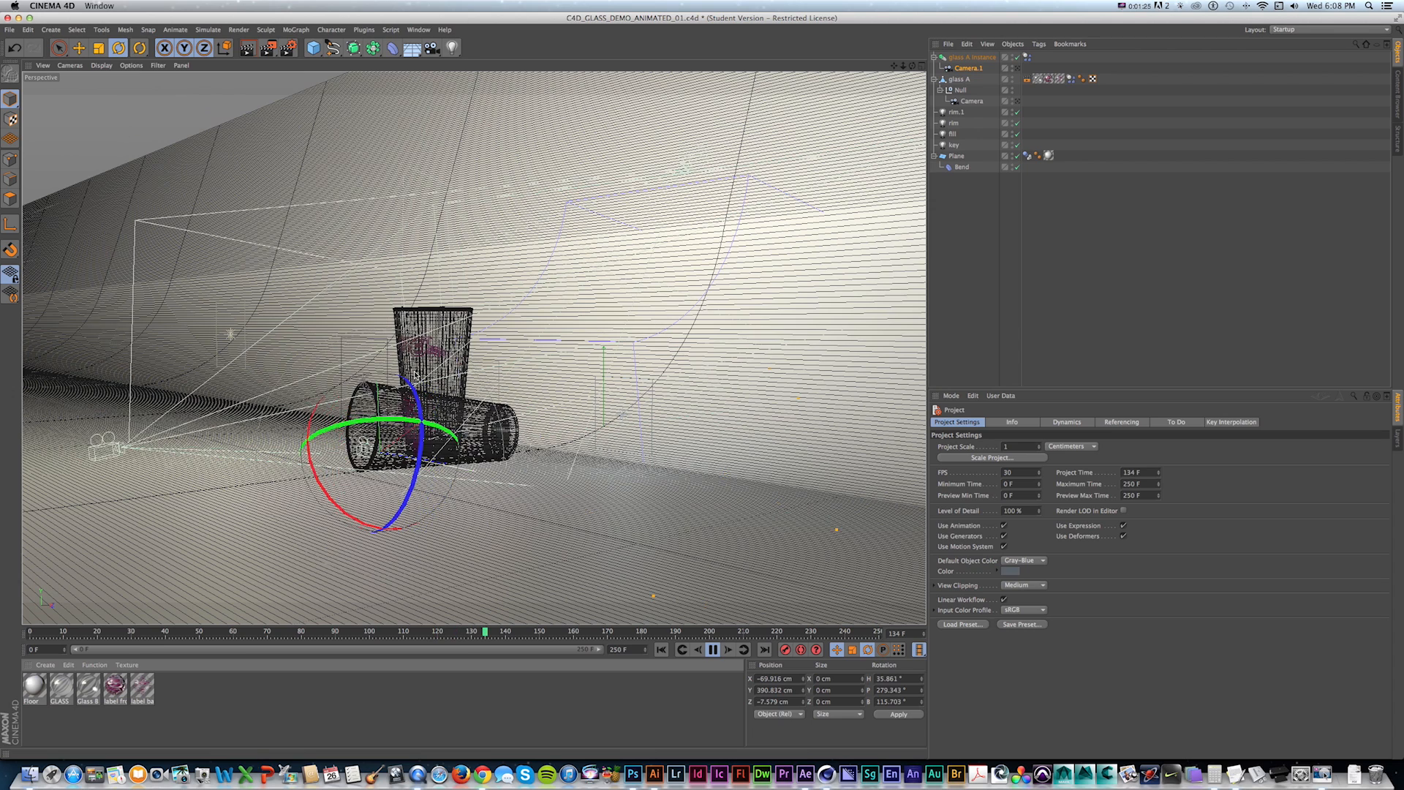
Collapse the Plane object's children in the Object Manager.
key("v")
left_click(487, 351)
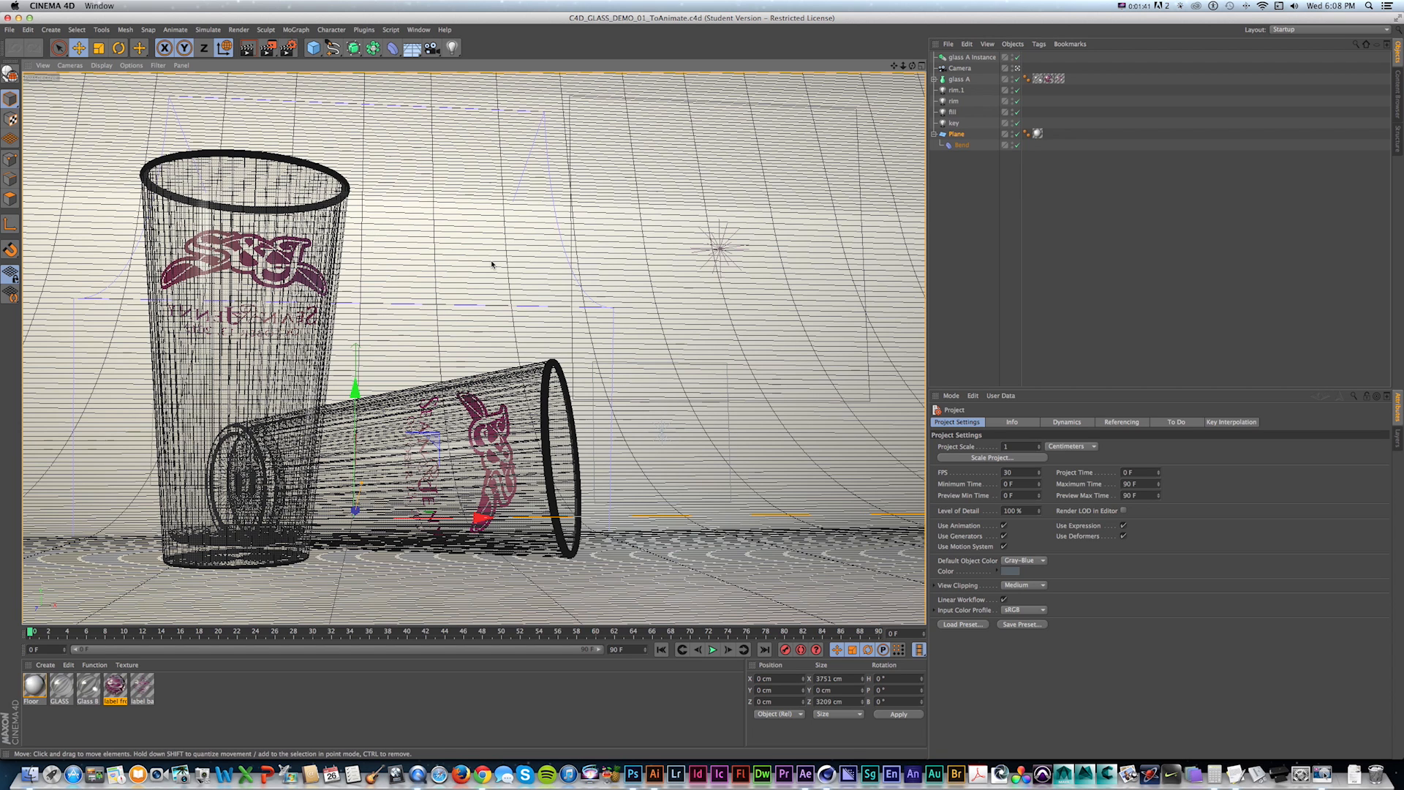
left_click(934, 135)
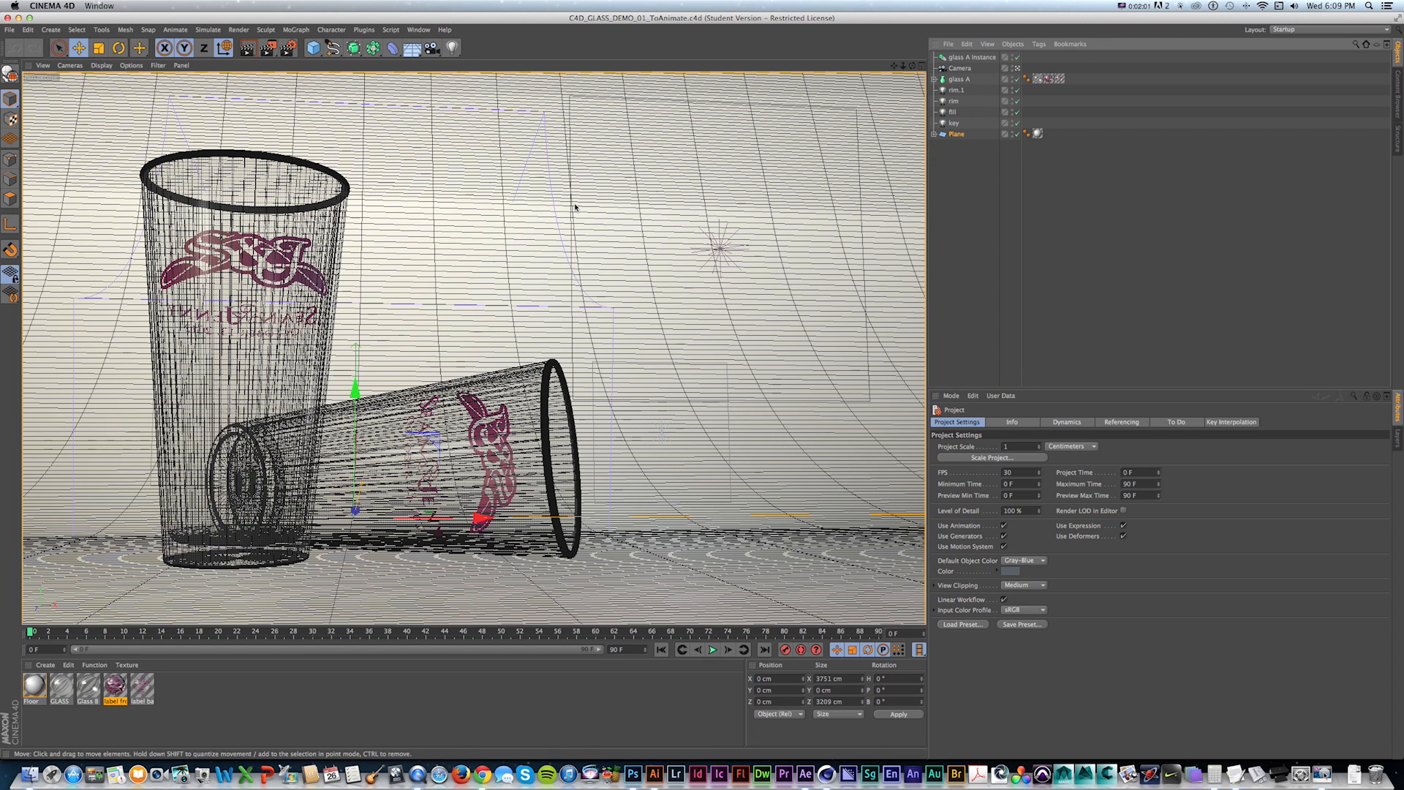
Reorder the Object Manager so the rim, fill and key lights sit directly under Camera, above the glass objects.
left_click(987, 183)
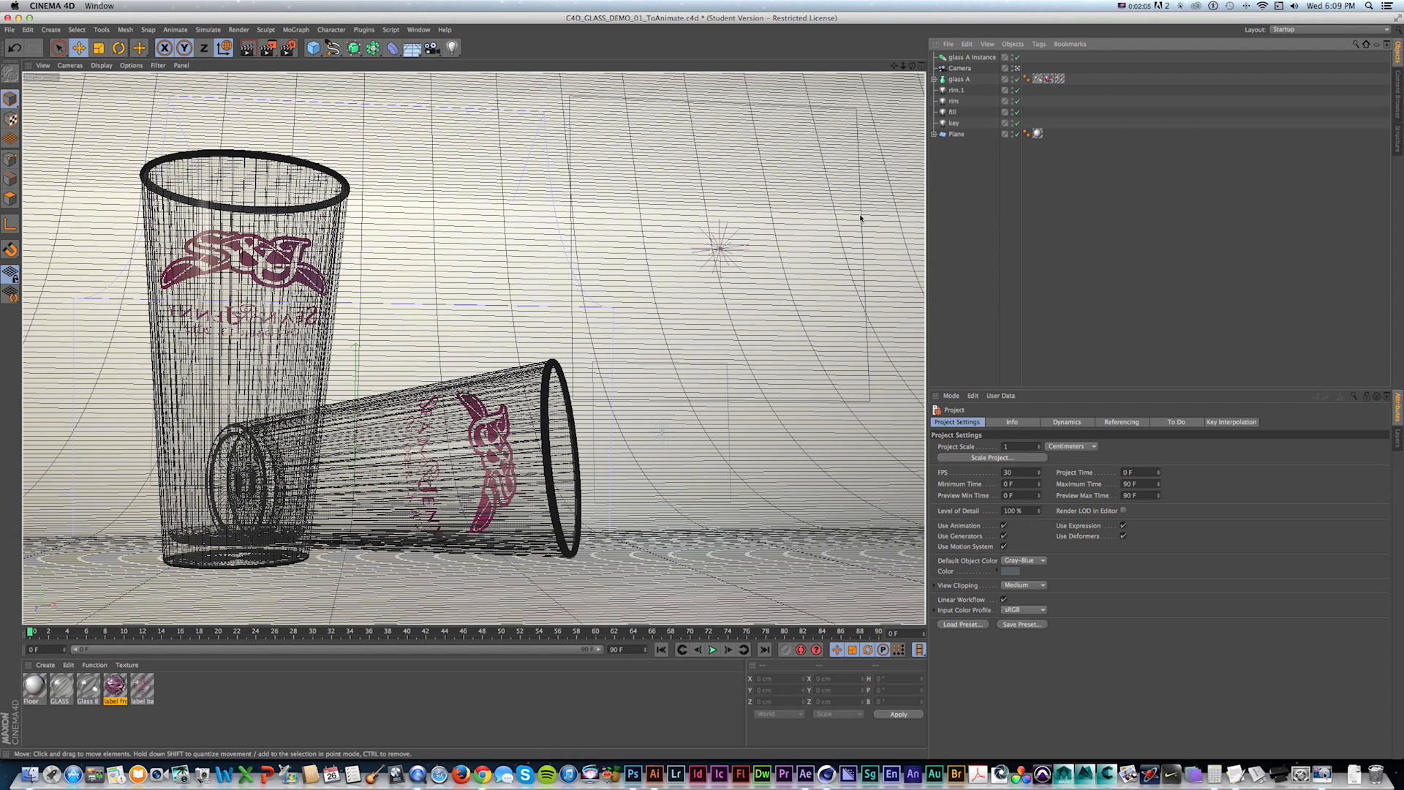
left_click(955, 79)
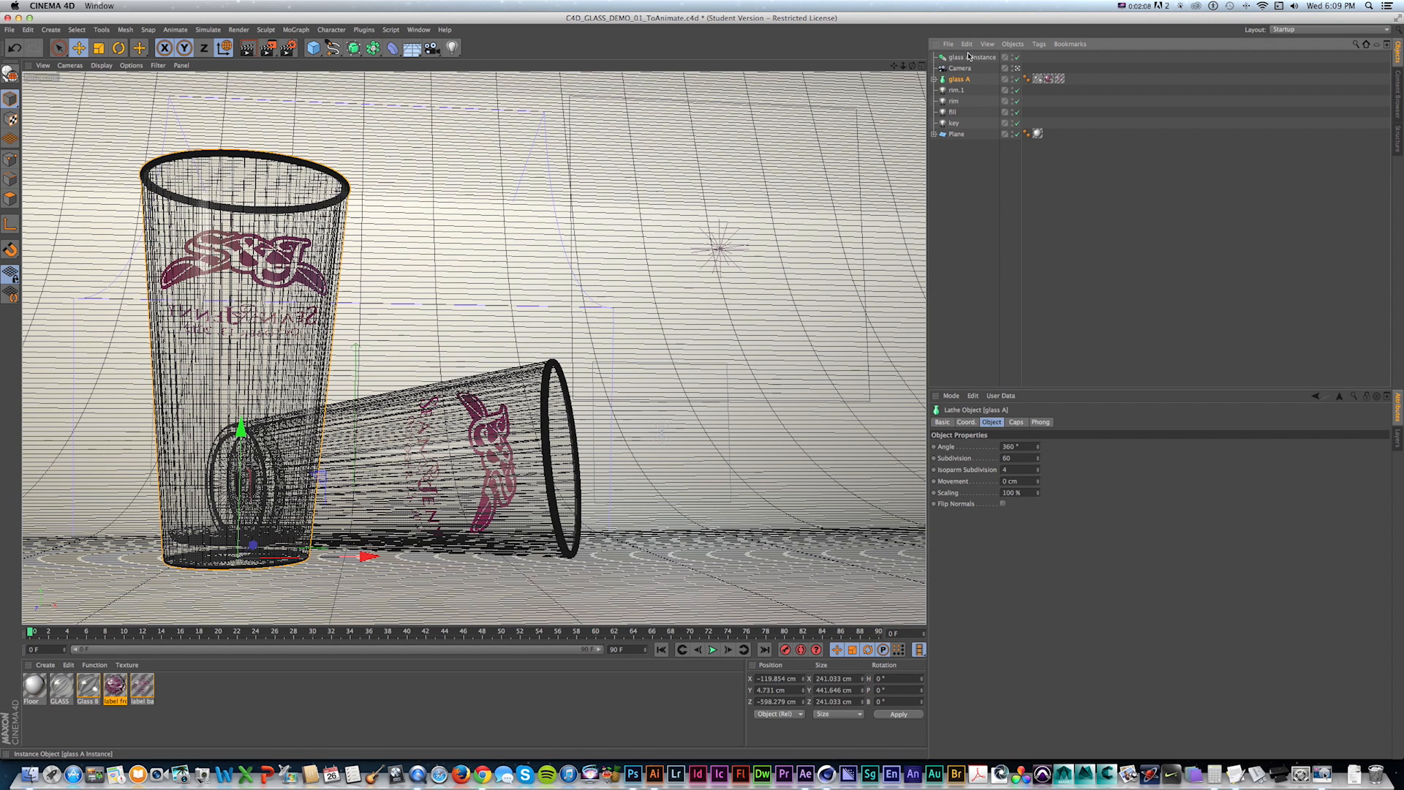
left_click_drag(962, 59, 960, 56)
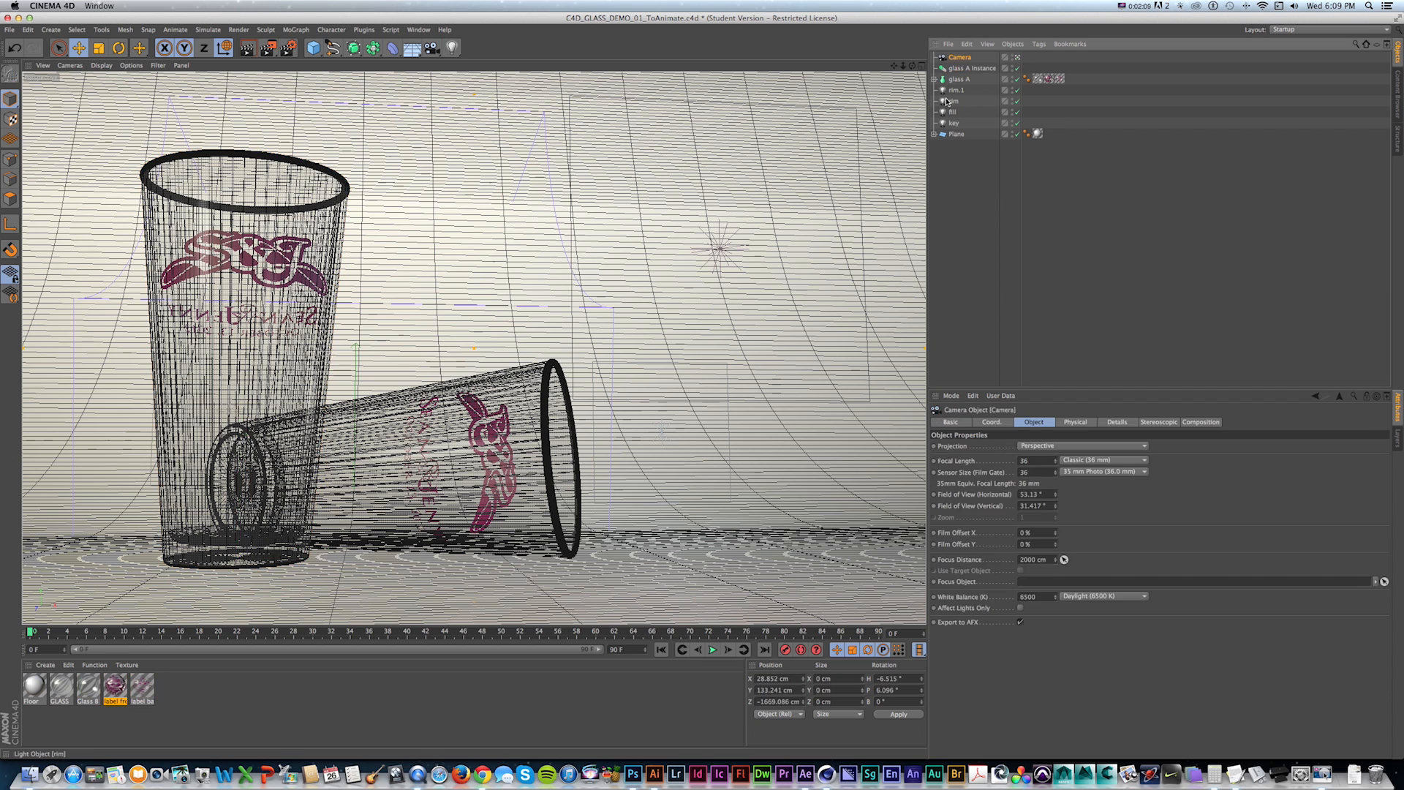
left_click(955, 90)
left_click(953, 123, "shift")
left_click_drag(954, 110, 960, 65)
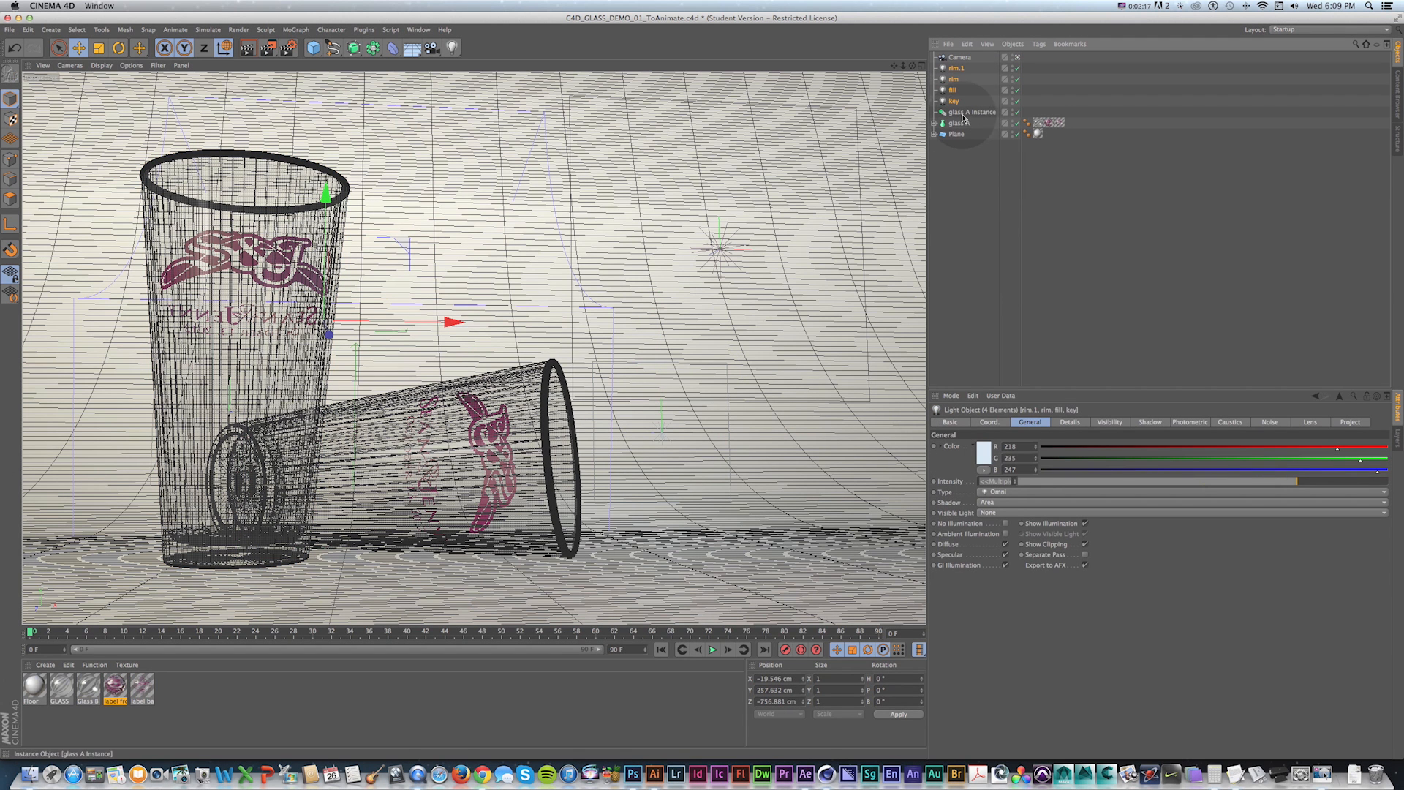
Add a Rigid Body simulation tag to both glass A and glass A Instance.
left_click(962, 125)
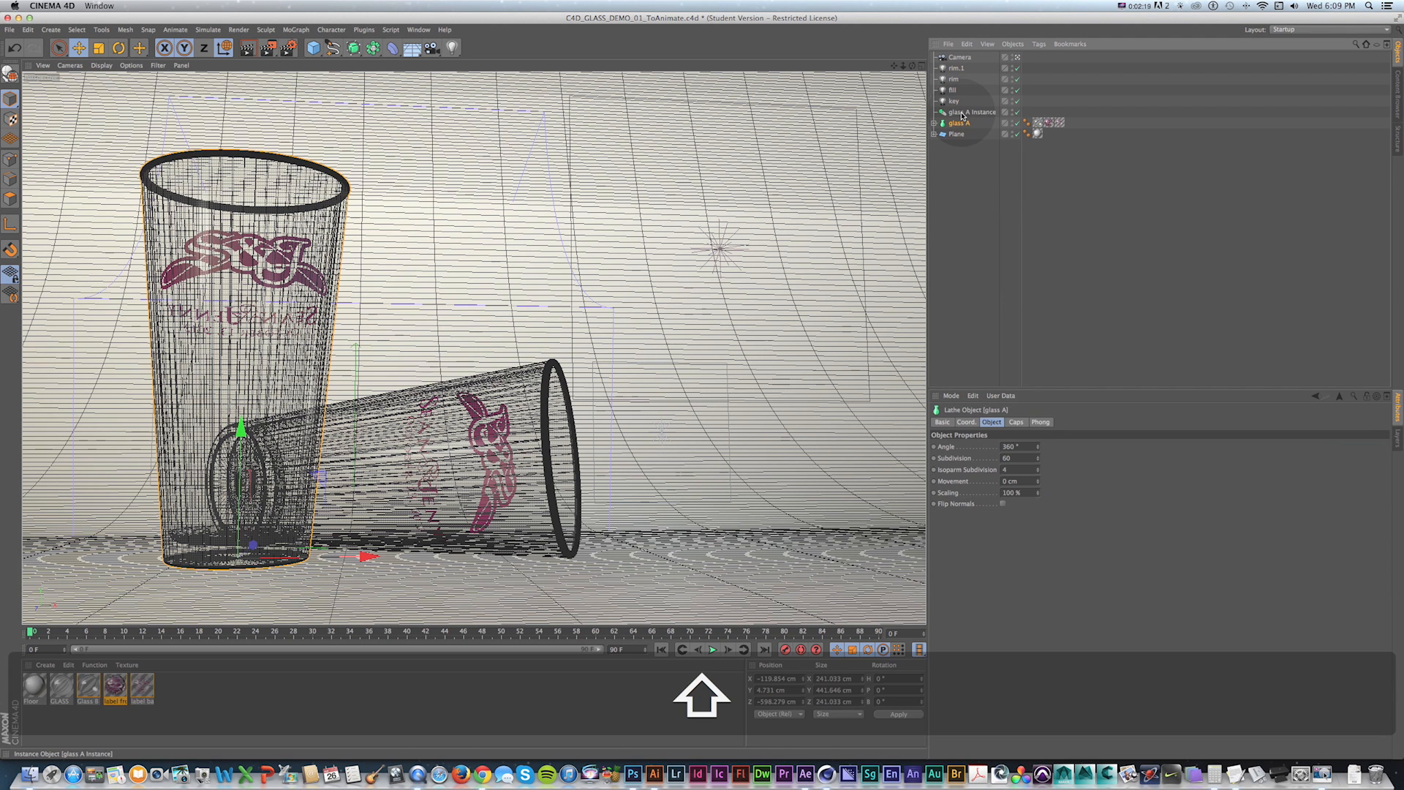
left_click(963, 113, "shift")
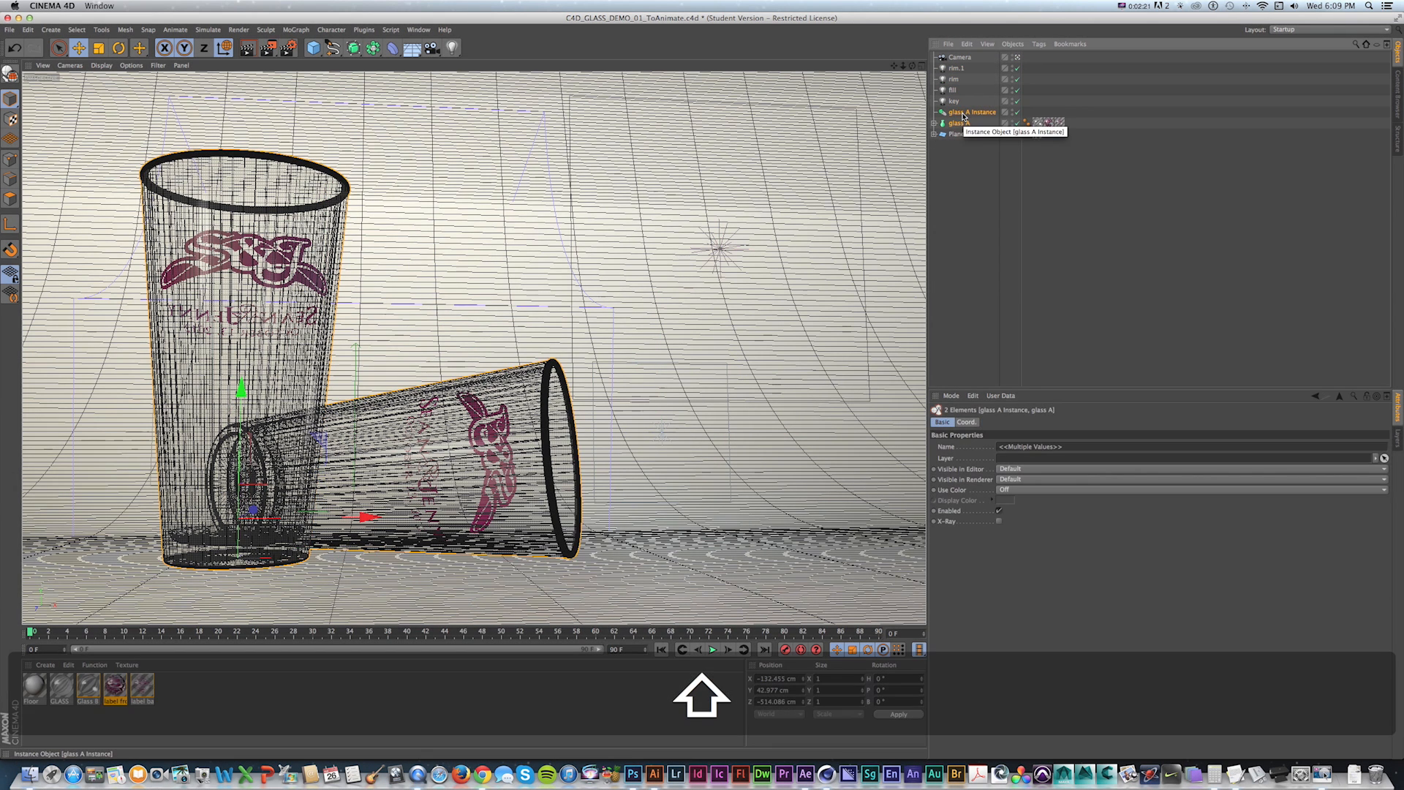
right_click(964, 116)
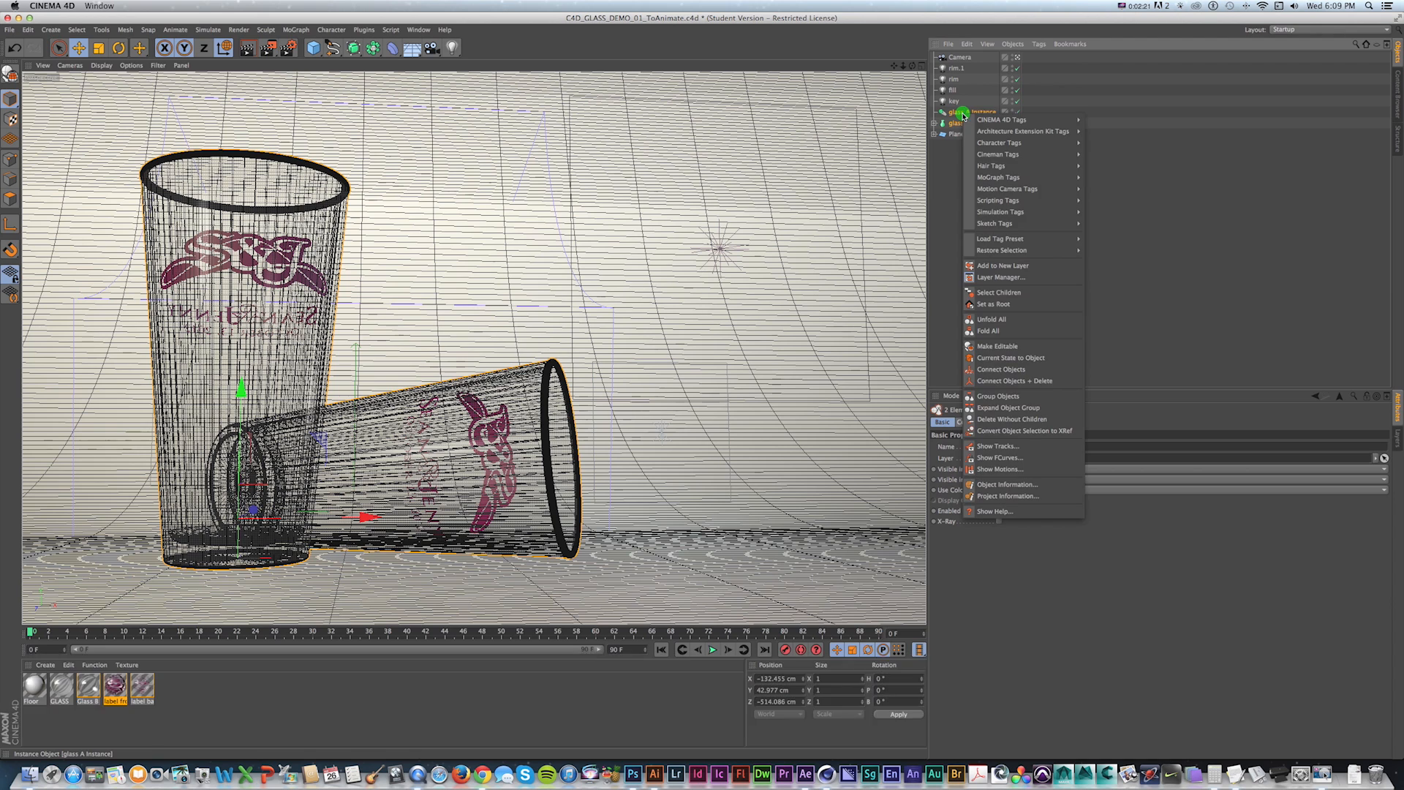
mouse_move(1024, 211)
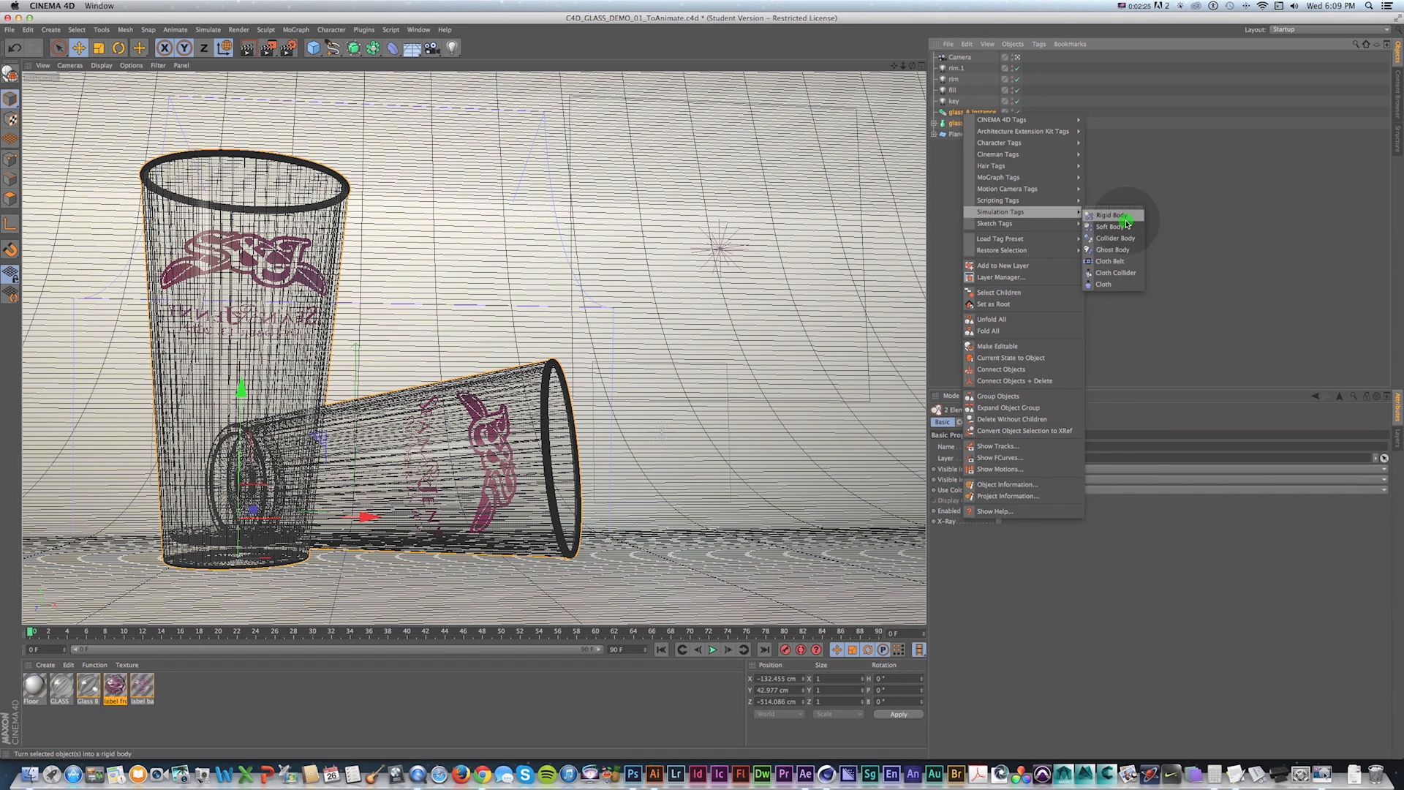
left_click(1133, 217)
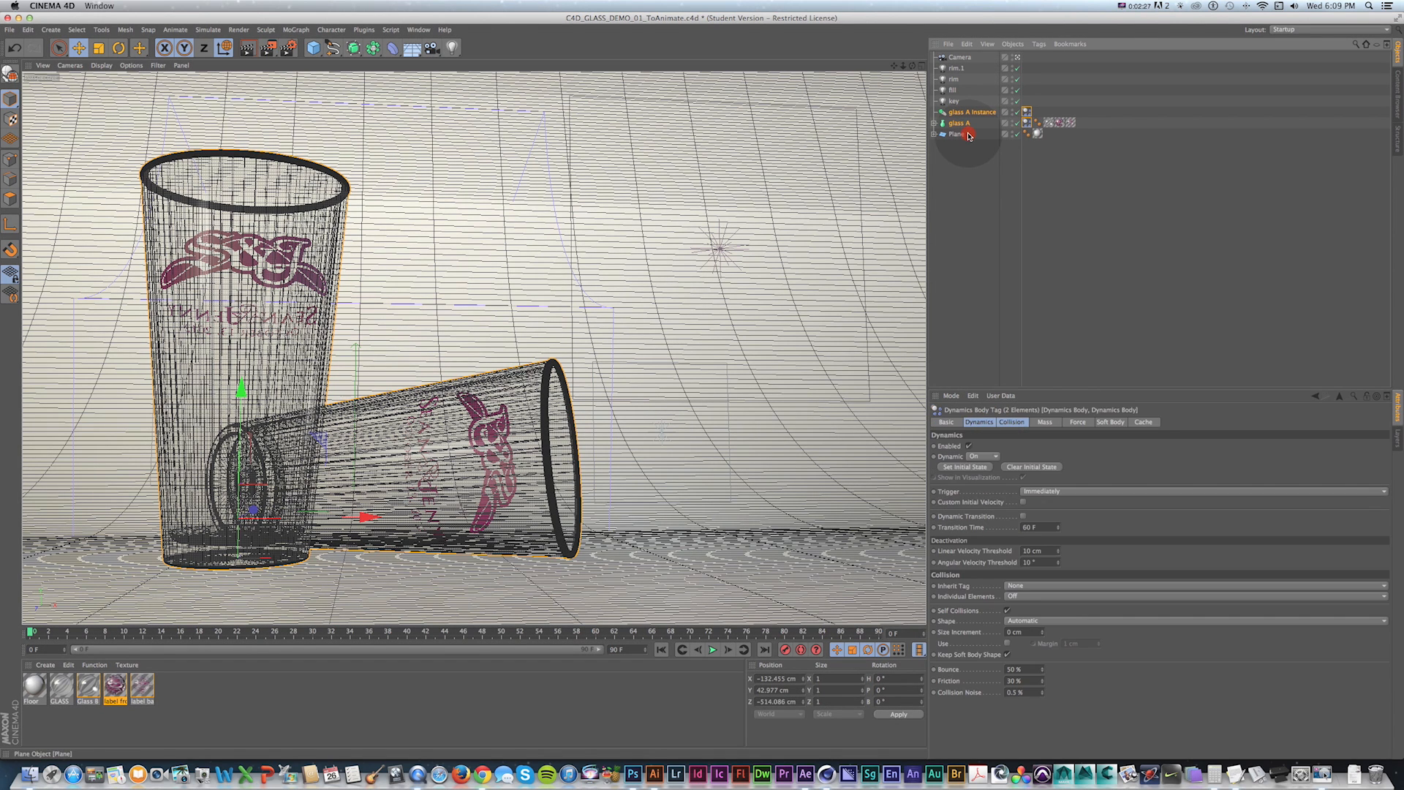
Add a Collider Body simulation tag to the Plane object.
left_click(969, 136)
right_click(960, 137)
mouse_move(1024, 234)
left_click(1114, 260)
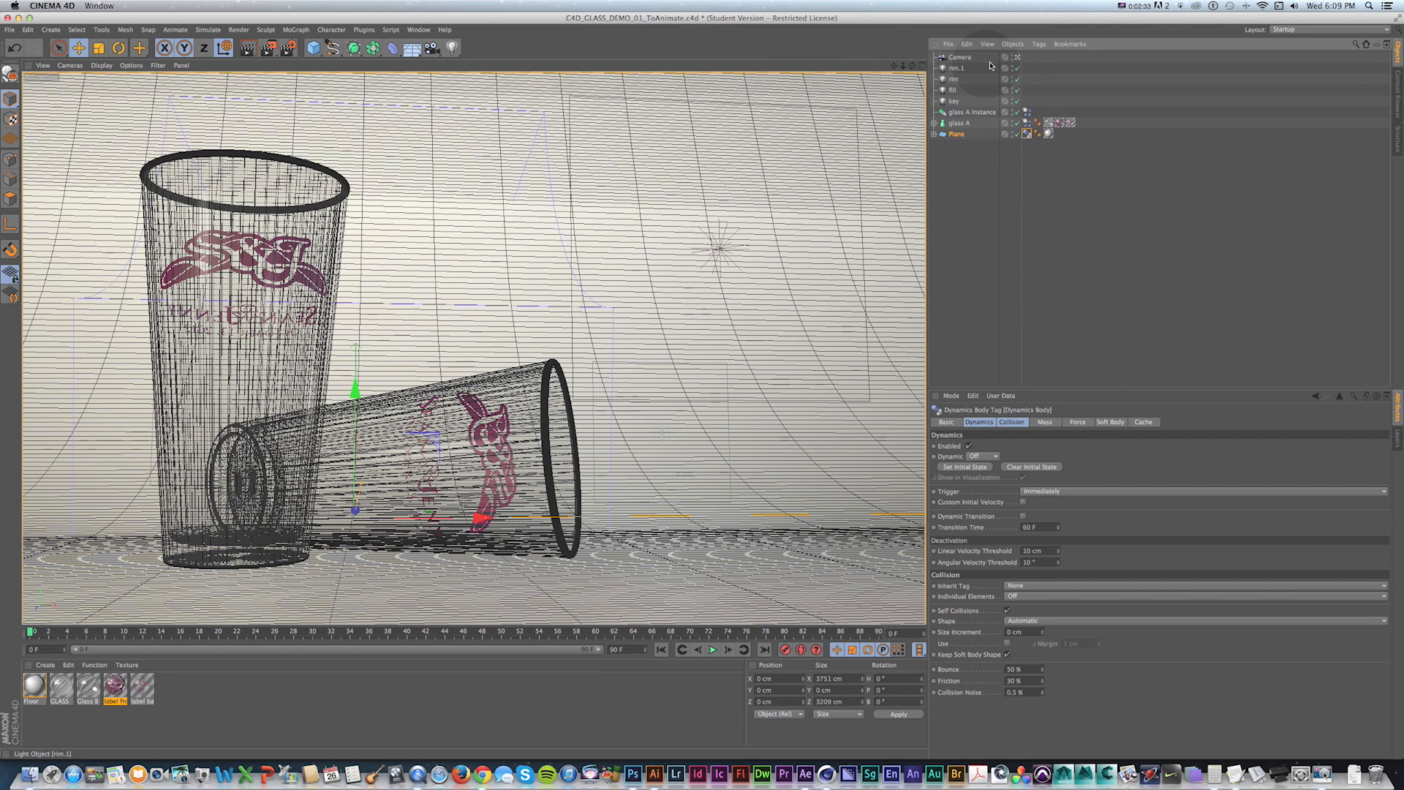
Move glass A slightly, then undo the move.
left_click(1017, 57)
scroll(536, 231, "down", 5)
scroll(411, 375, "up", 3)
scroll(411, 373, "up", 8)
left_click_drag(411, 371, 304, 319, "alt")
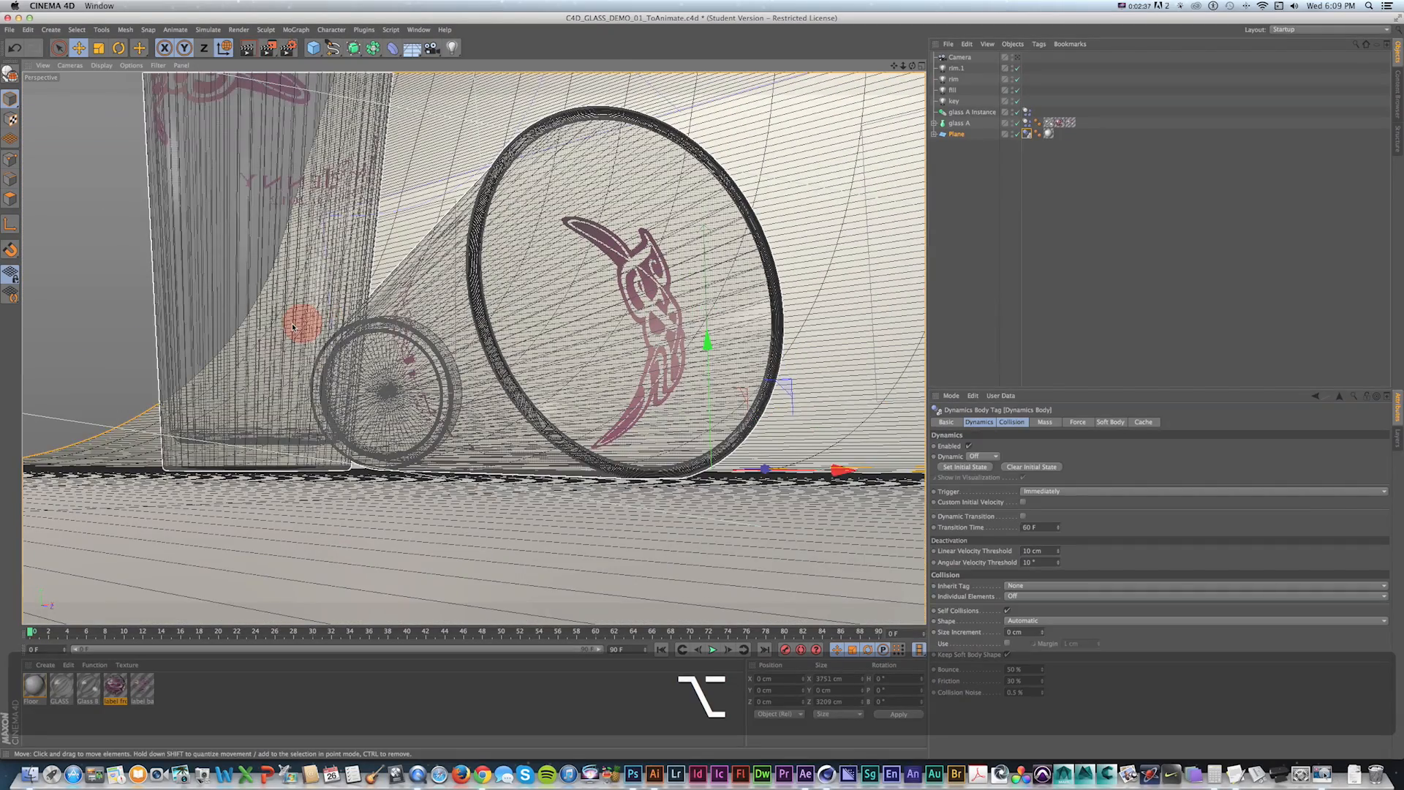
left_click(321, 147)
left_click_drag(265, 393, 264, 384)
key("super+z")
key("super+z")
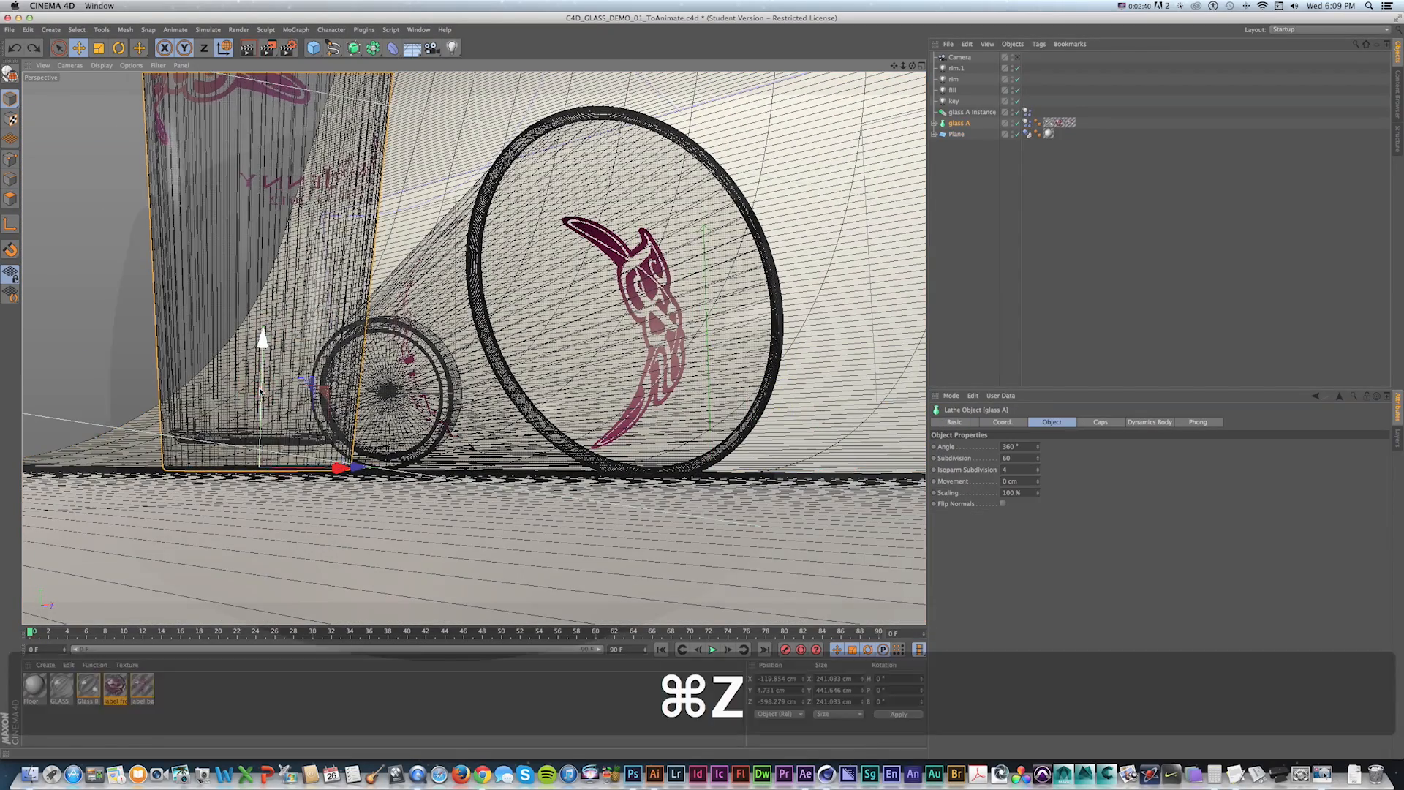
Lower glass A Instance slightly so it rests on the floor plane.
left_click_drag(478, 290, 339, 425, "alt")
left_click(518, 313)
left_click_drag(596, 320, 511, 319, "alt")
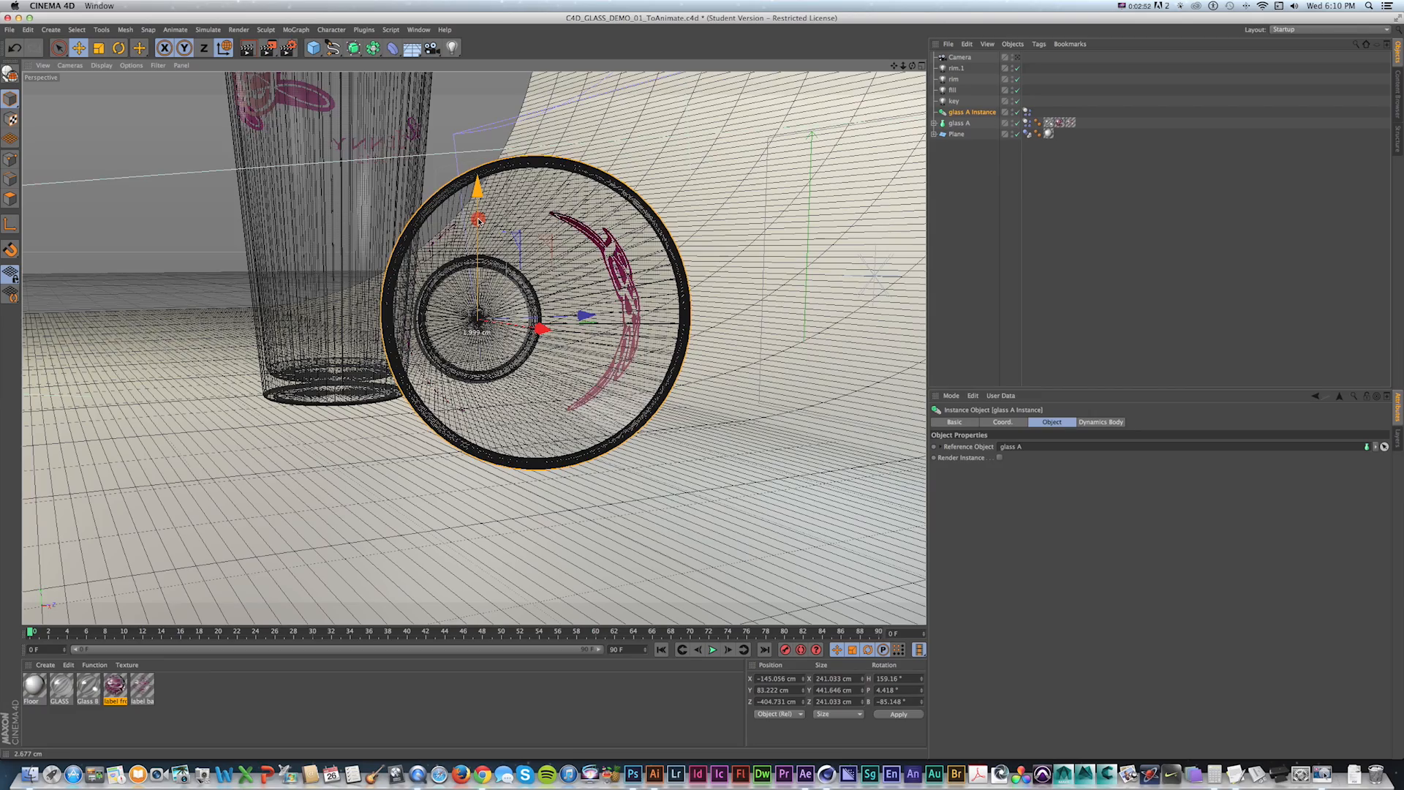
left_click_drag(479, 223, 479, 221)
left_click_drag(629, 285, 647, 249, "alt")
left_click_drag(476, 243, 476, 236)
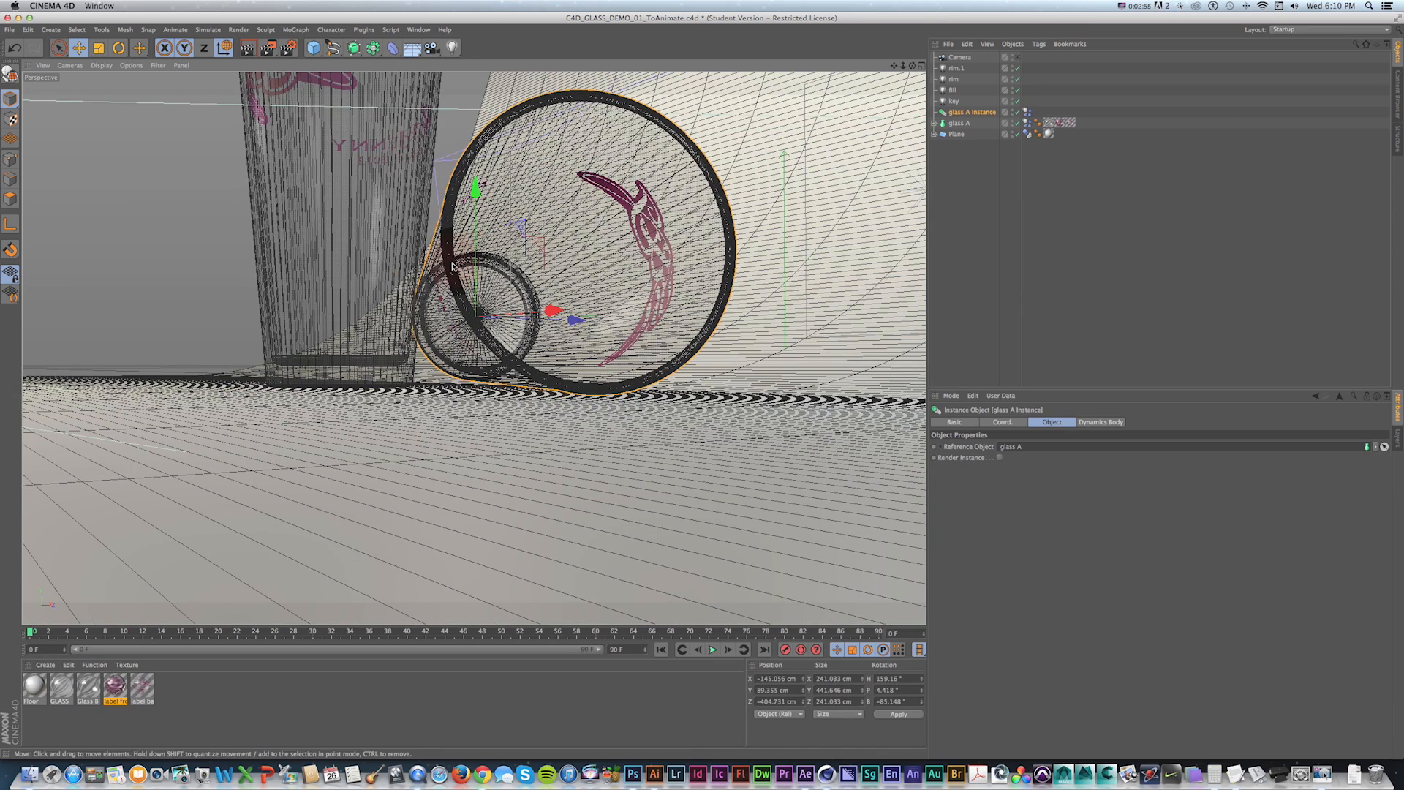
Play the dynamics simulation from the scene camera and the editor view to watch the glasses.
left_click(1017, 57)
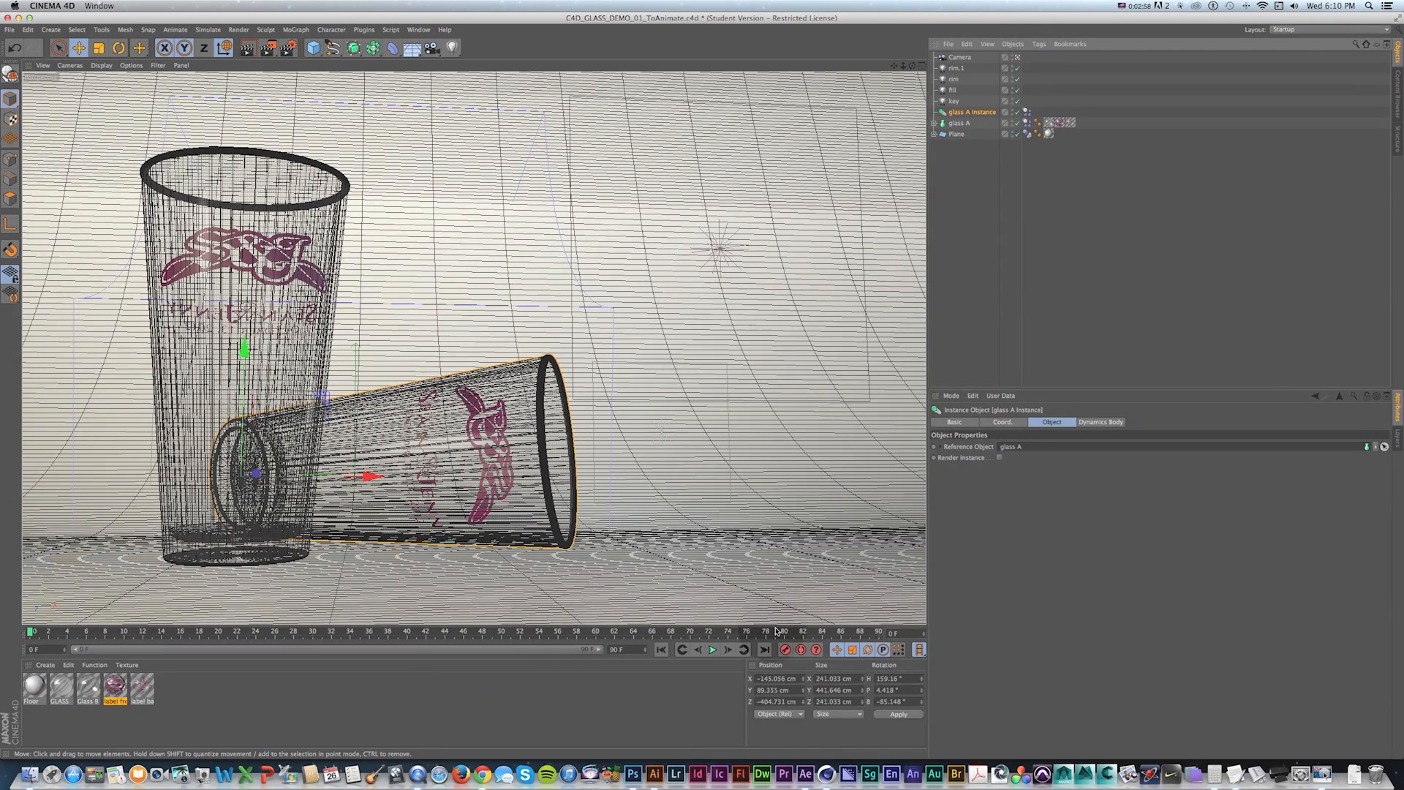
key("shift+f")
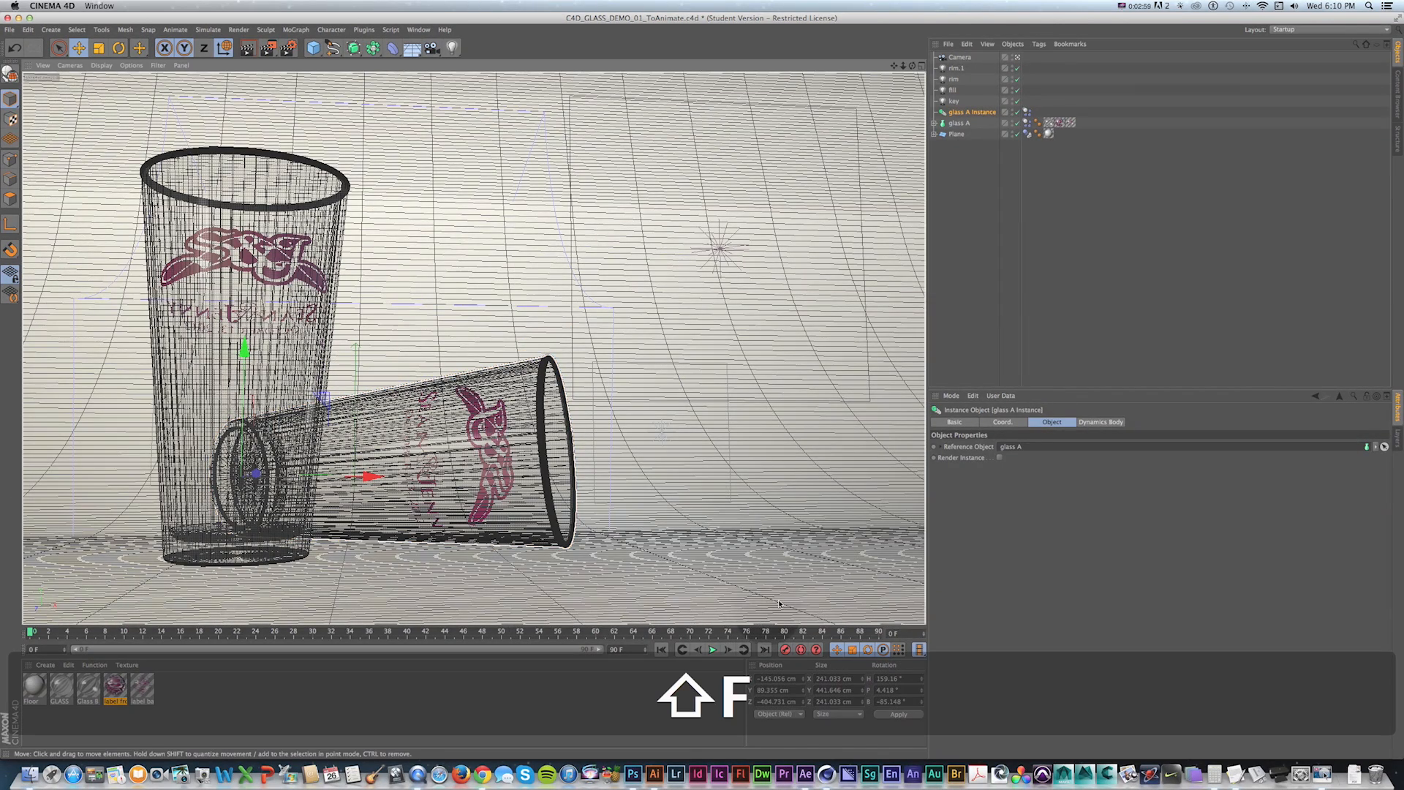
left_click(713, 650)
left_click(714, 652)
key("shift+f")
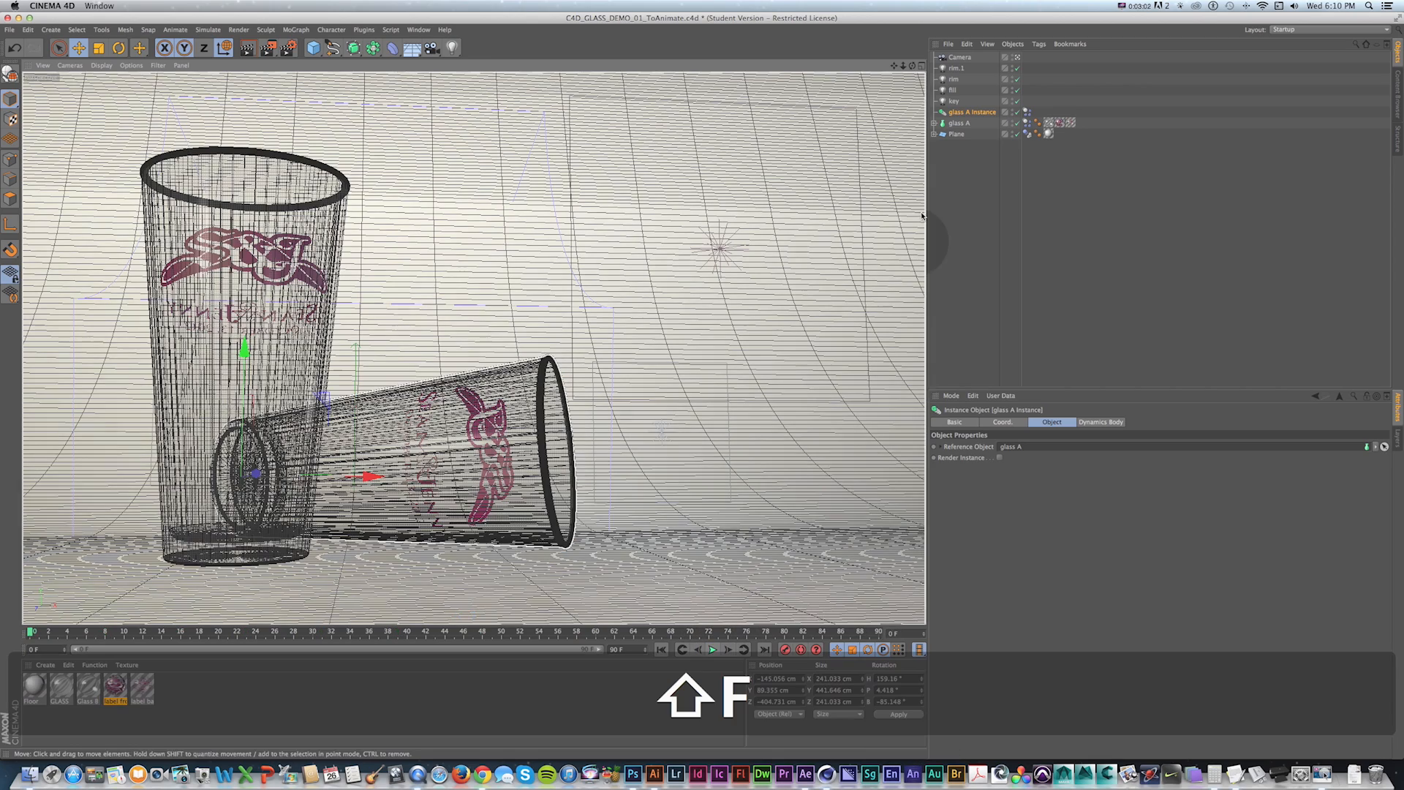
left_click(1018, 58)
scroll(722, 380, "down", 10)
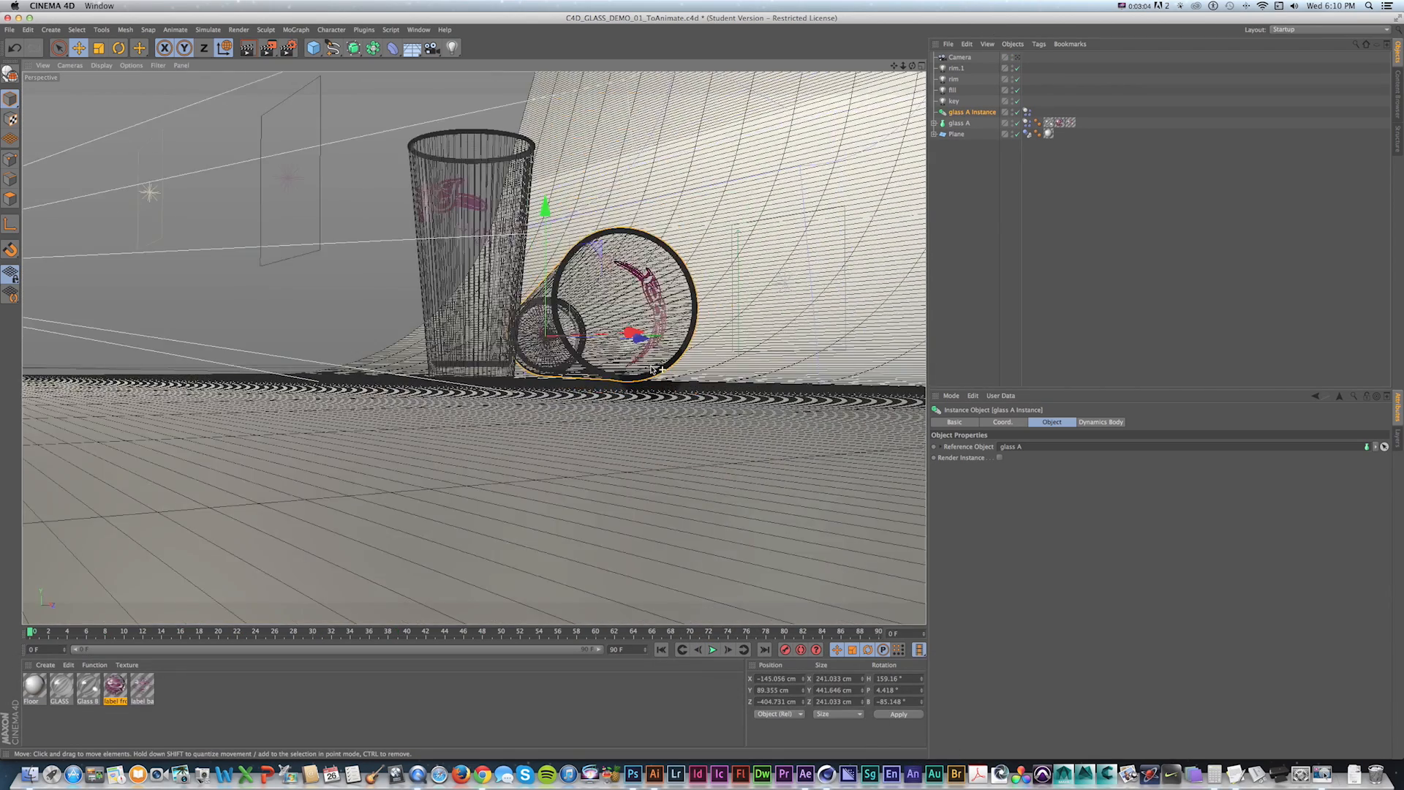
left_click(711, 650)
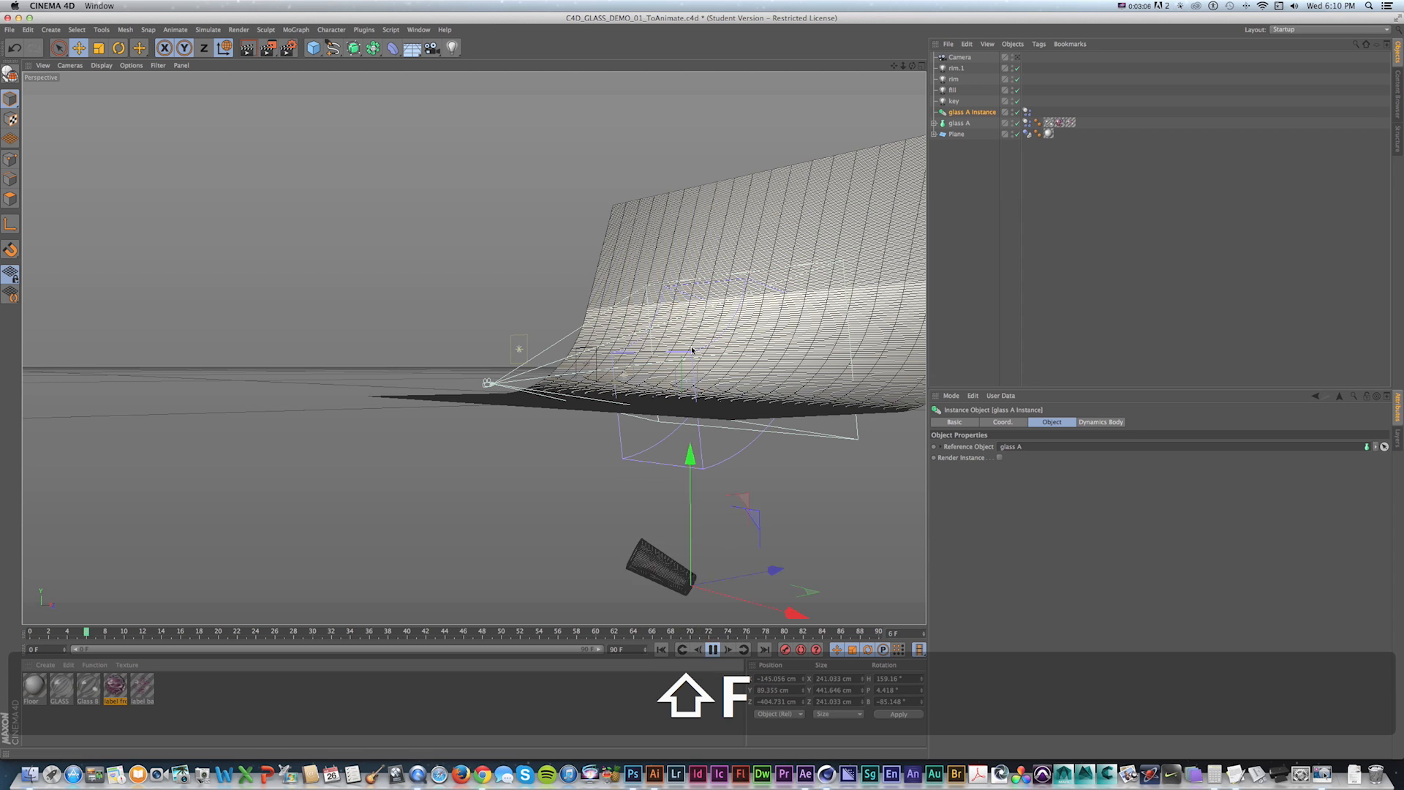
left_click(732, 566)
key("shift+f")
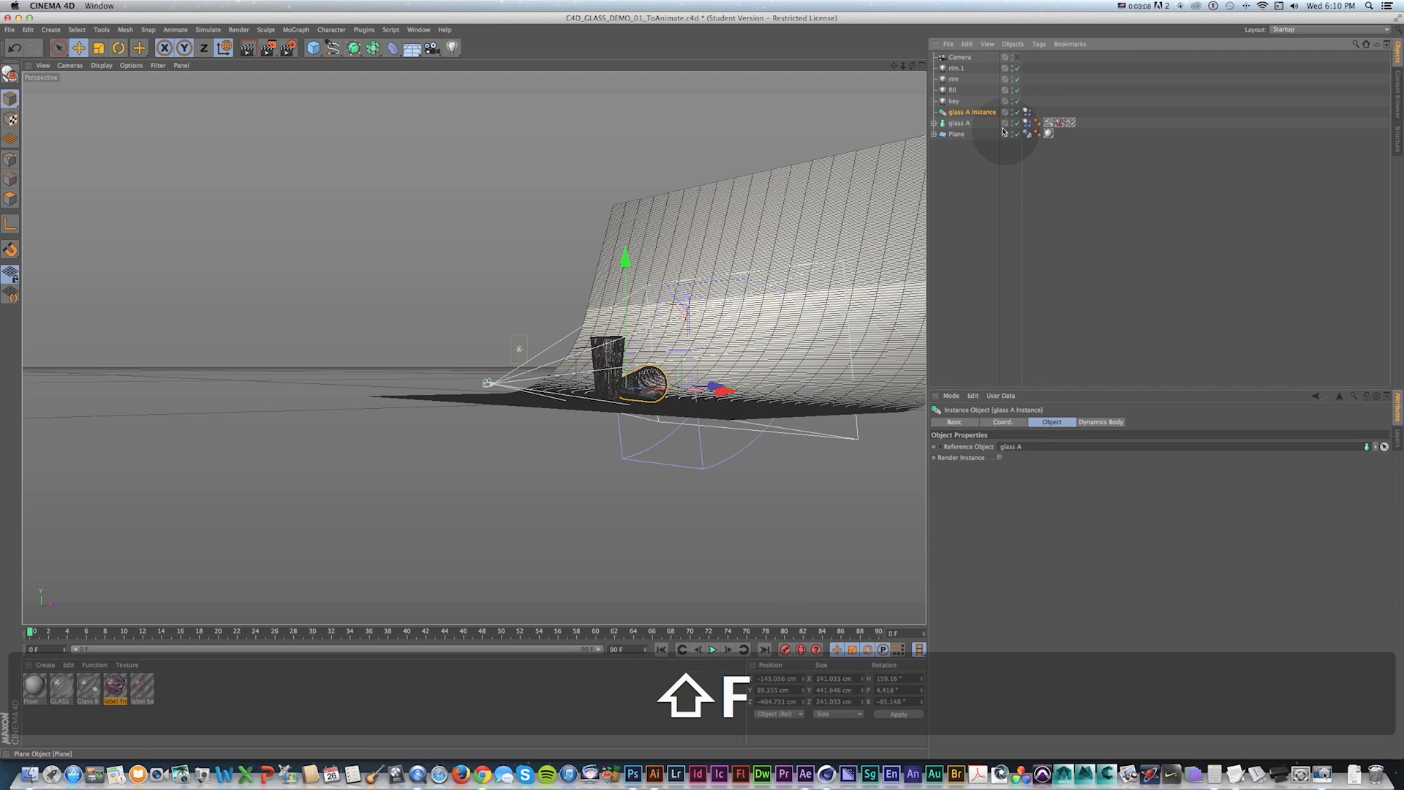
Set the collision shape of the Plane's Collider Body tag to Static Mesh.
left_click(1017, 57)
left_click(959, 114)
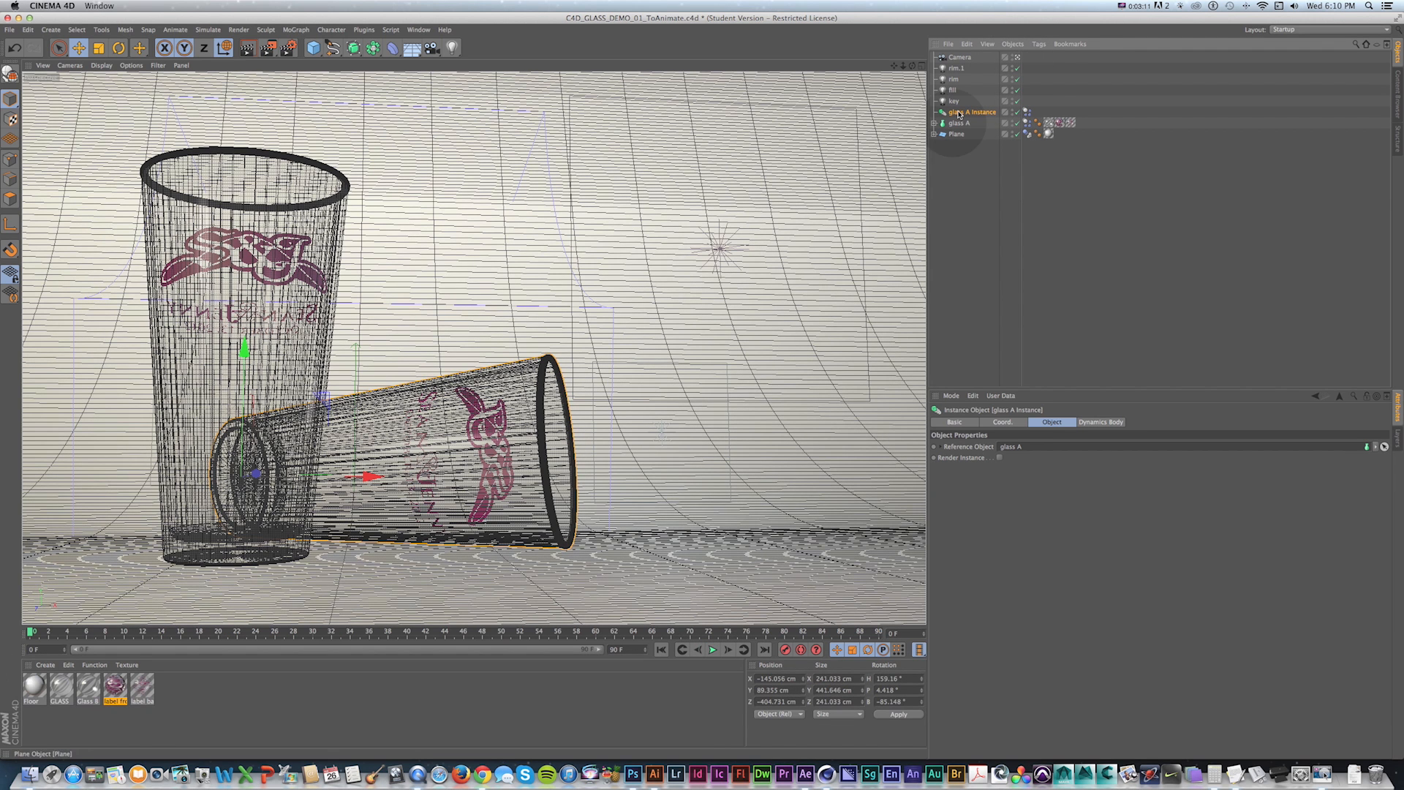
left_click(951, 134)
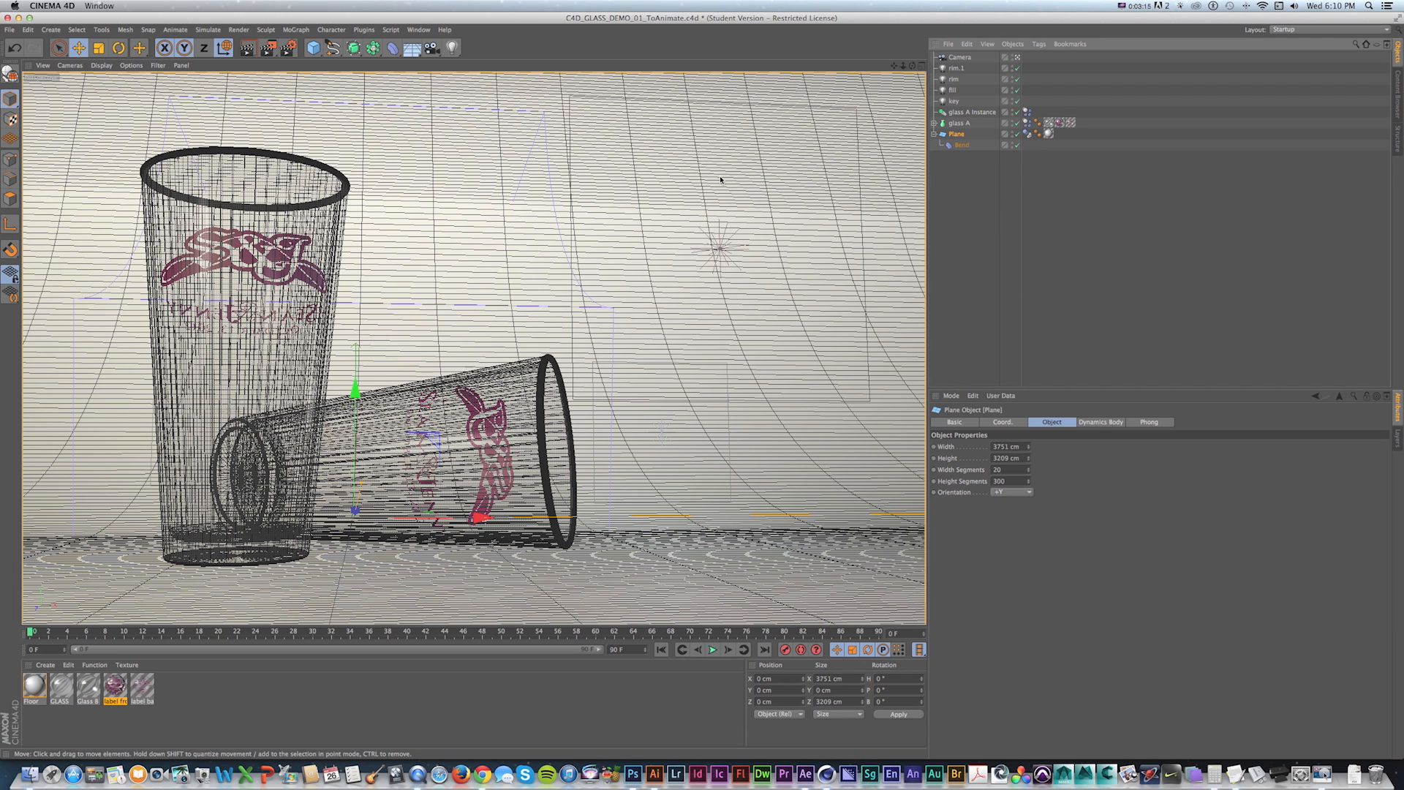
left_click(1031, 134)
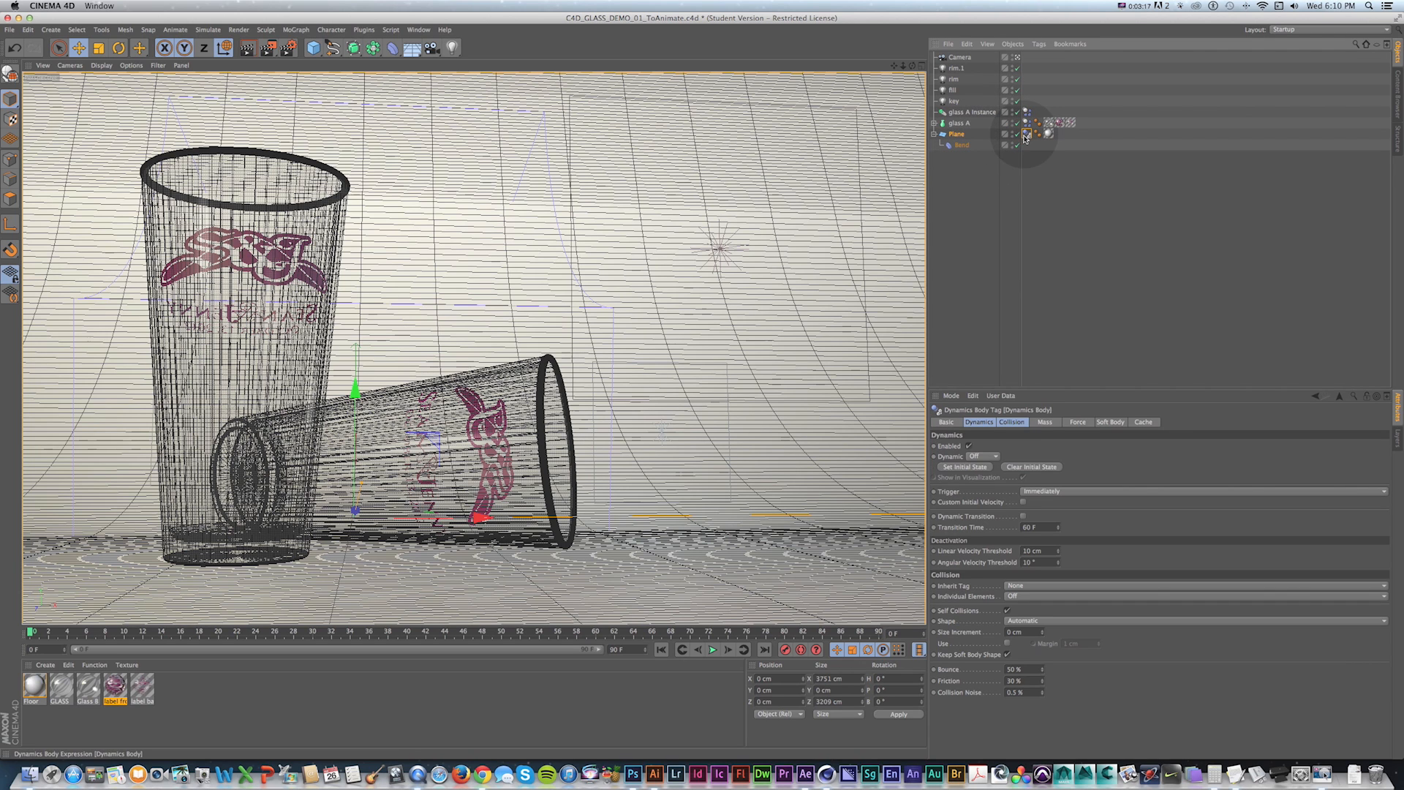
left_click(1012, 423)
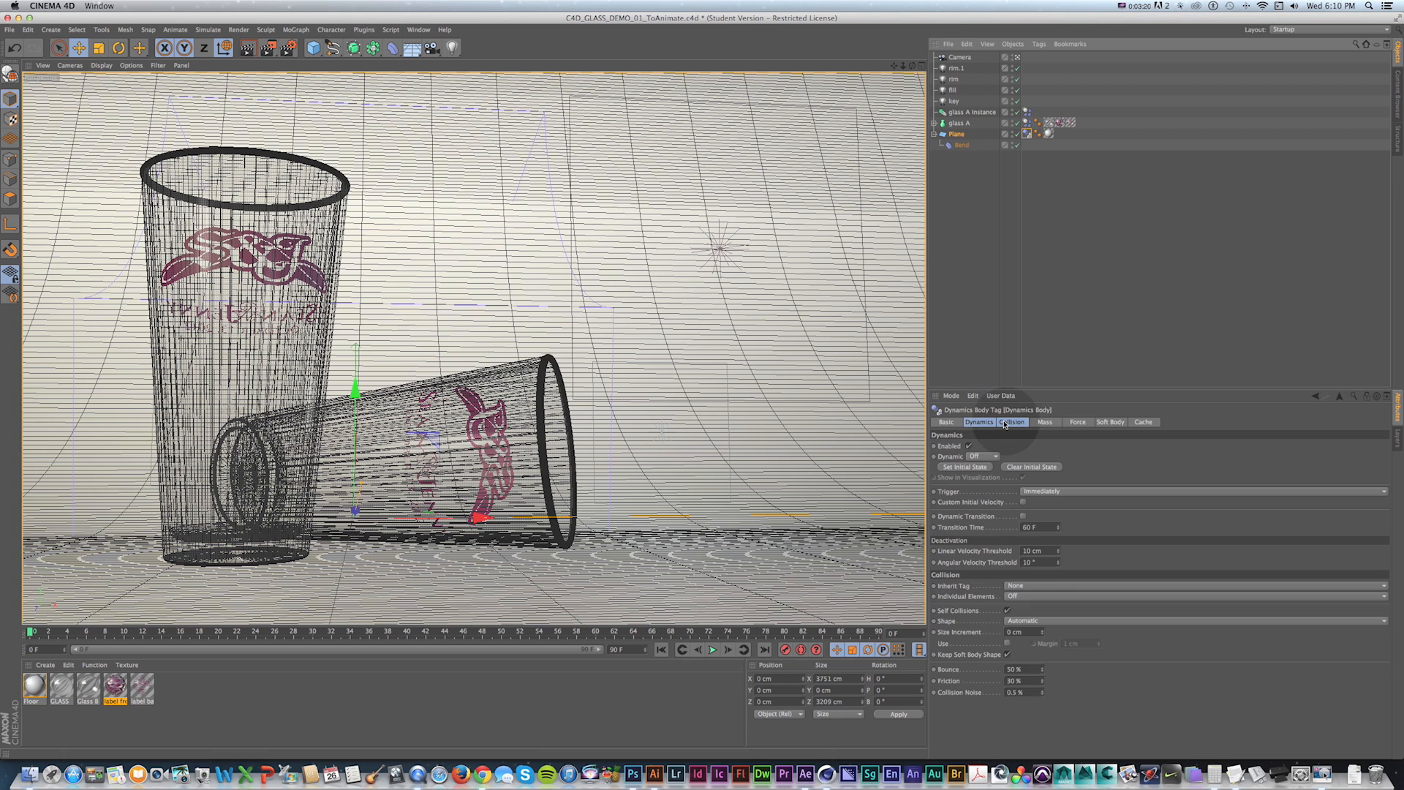
left_click(1004, 424)
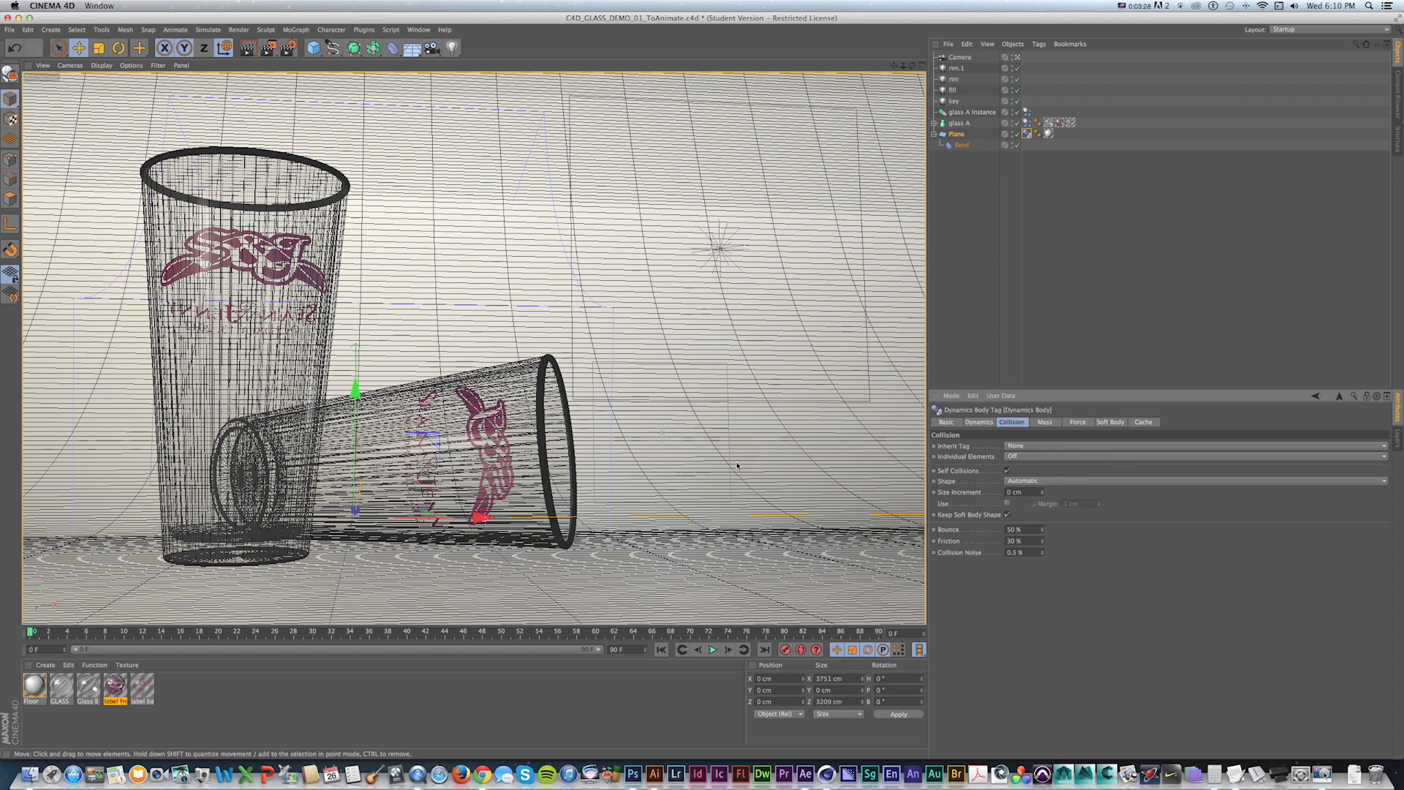
left_click_drag(1024, 485, 1035, 594)
Play the simulation to check the glasses against the floor, then select glass A Instance.
key("shift+f")
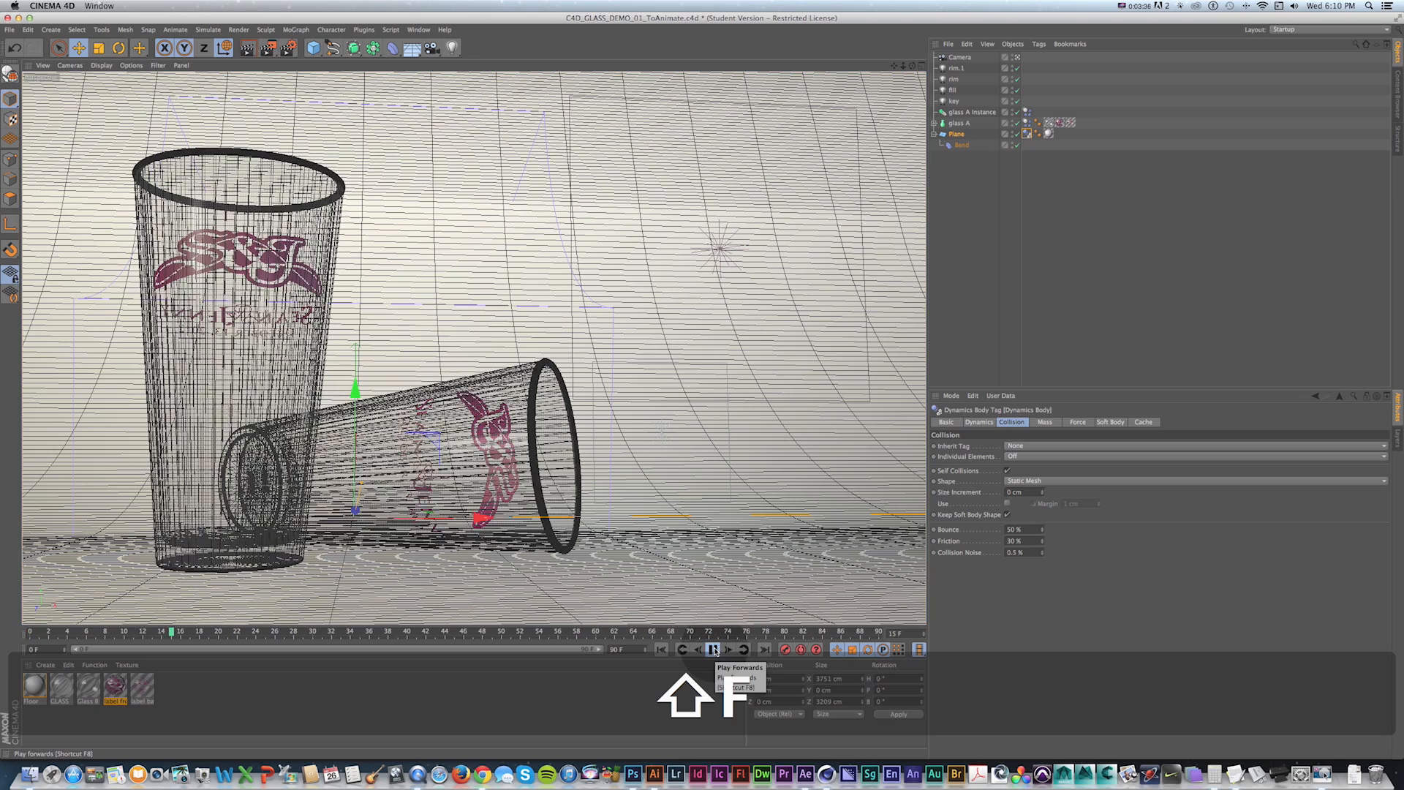
left_click(714, 650)
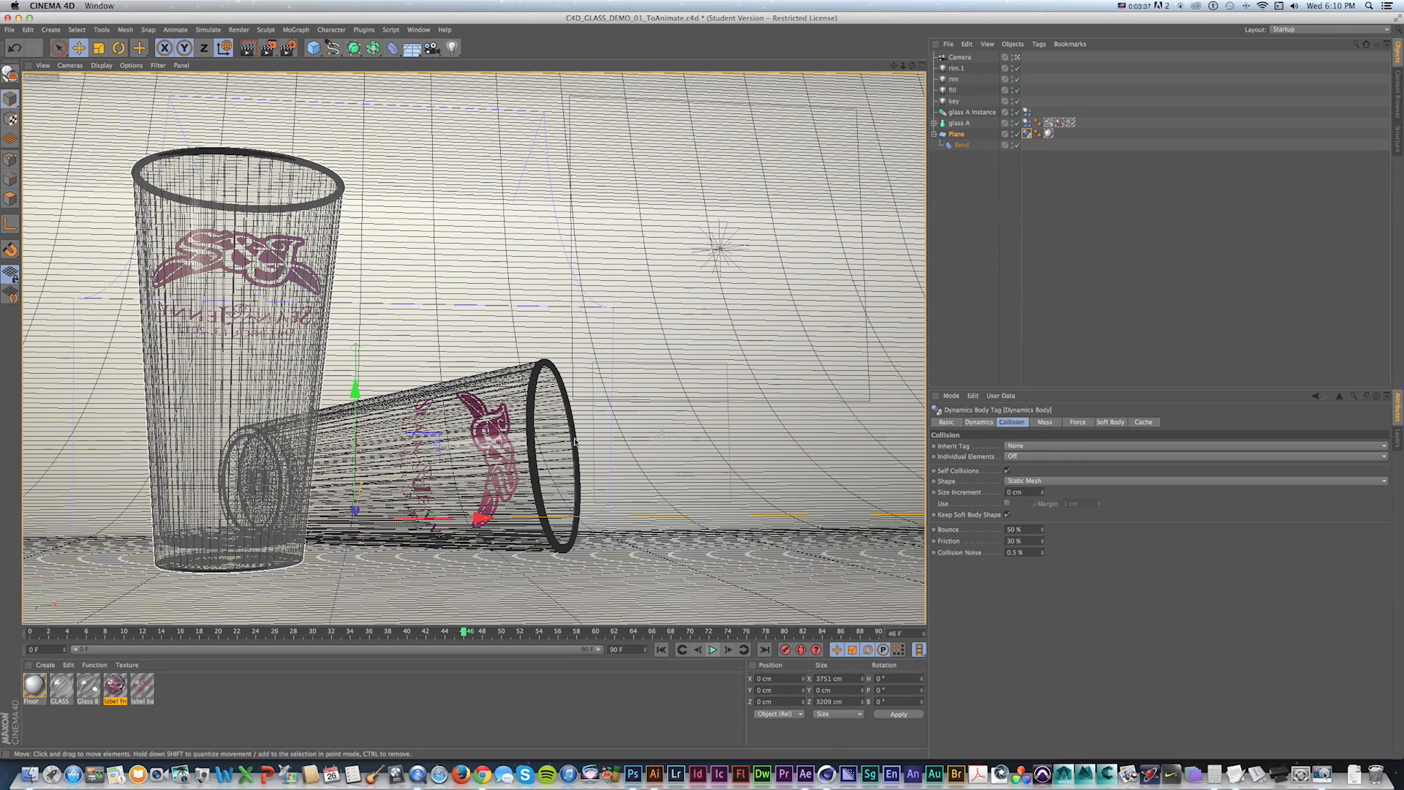
key("shift+f")
left_click(504, 389)
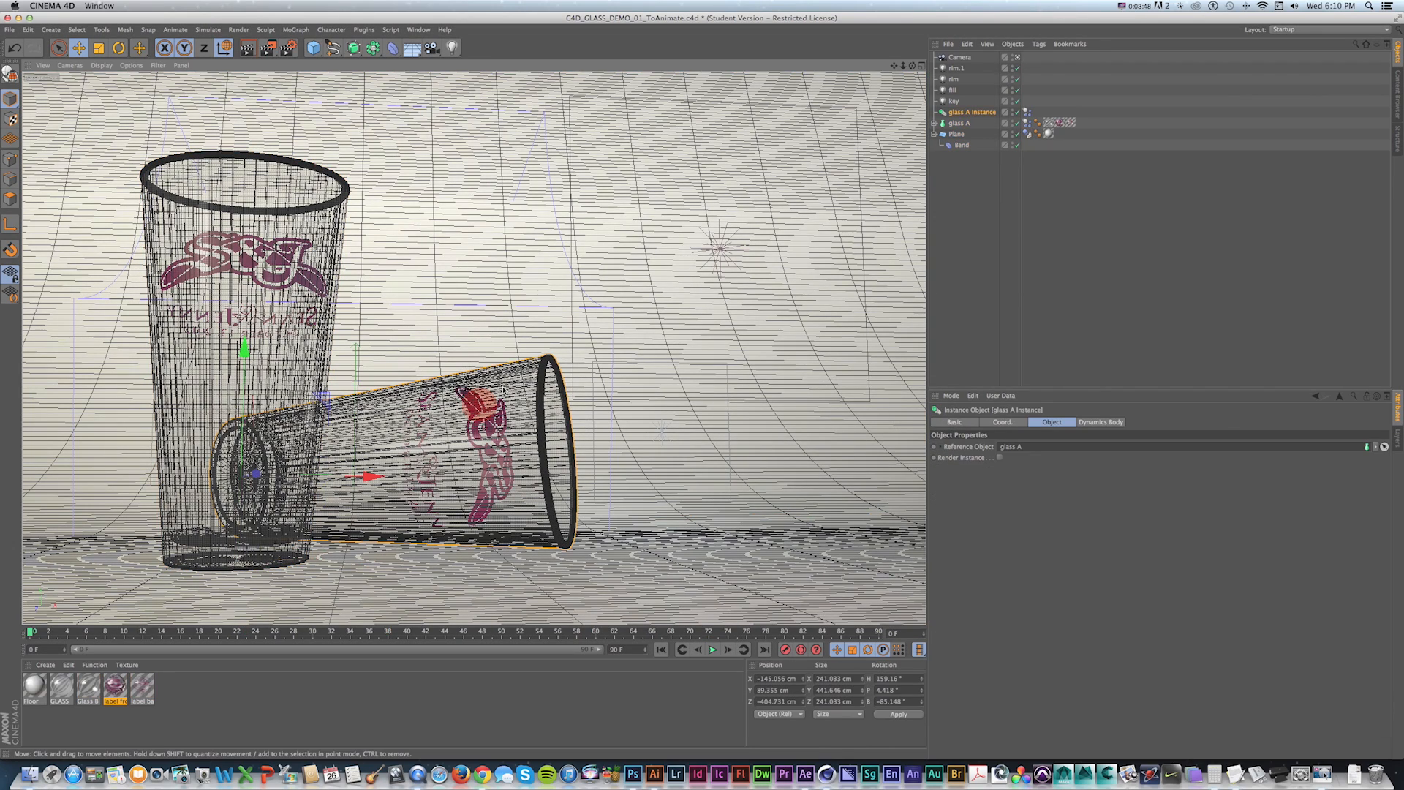
Lift and rotate glass A Instance so it hovers beside glass A, about 207 cm up.
left_click(1020, 57)
left_click_drag(570, 360, 731, 396, "alt")
scroll(724, 395, "up", 3)
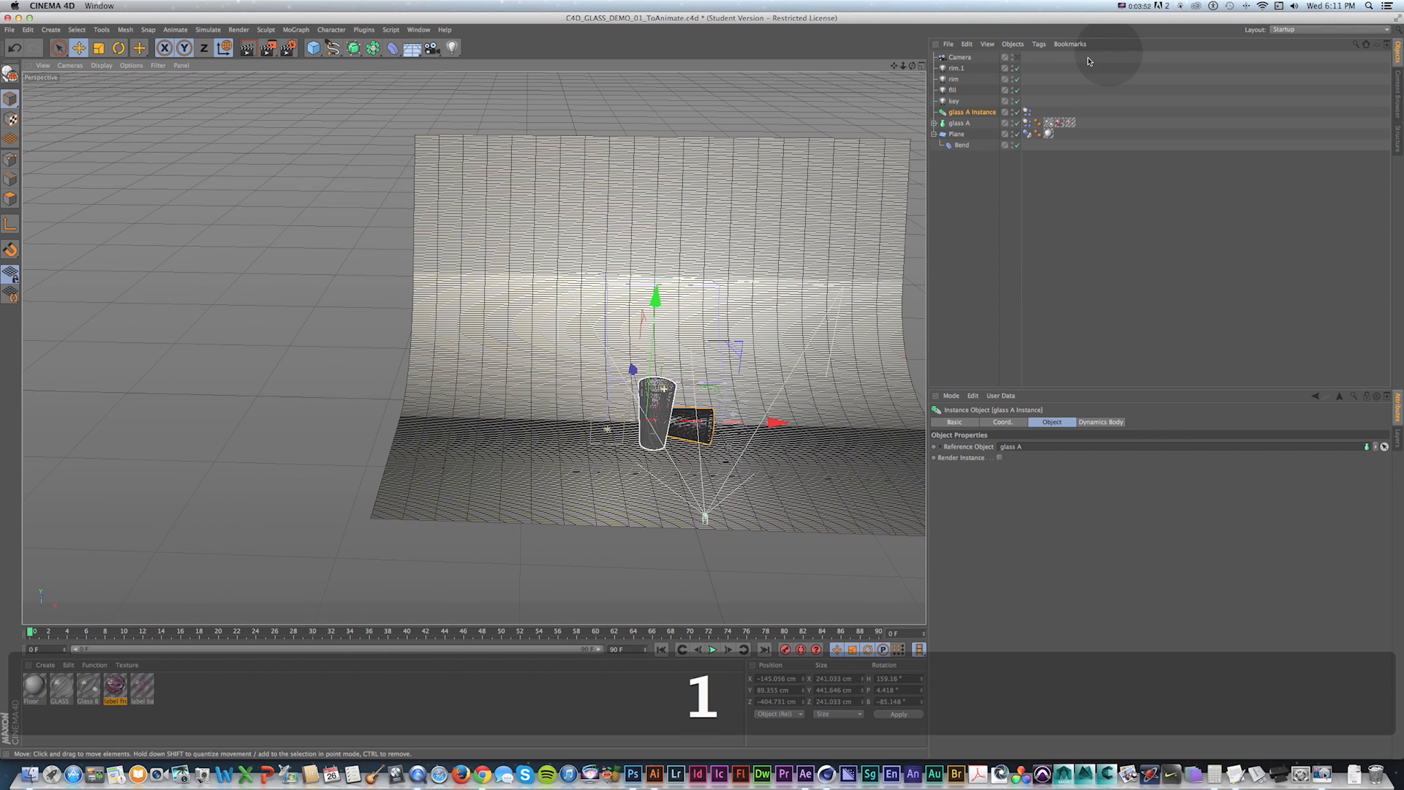
left_click(922, 66)
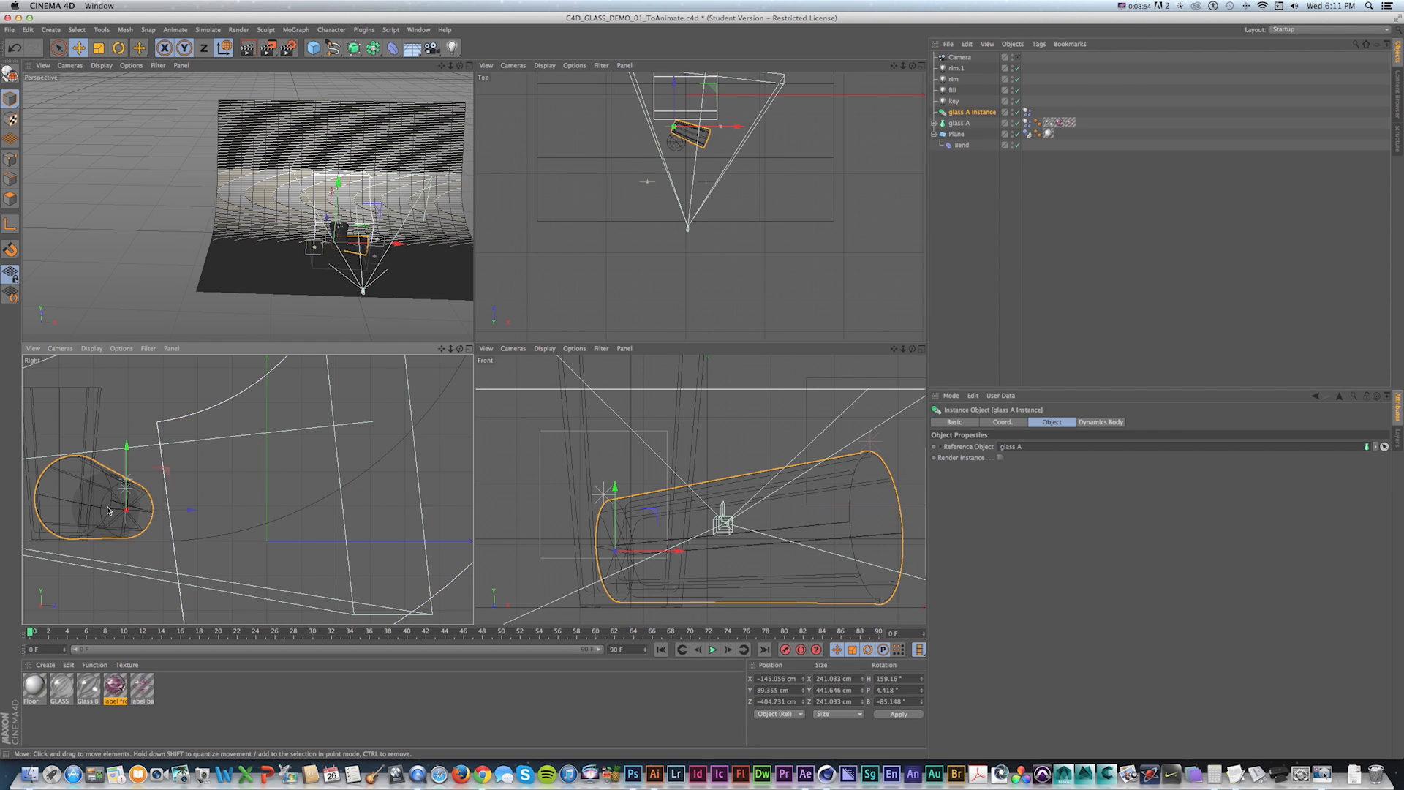
left_click_drag(158, 514, 319, 466)
key("r")
key("e")
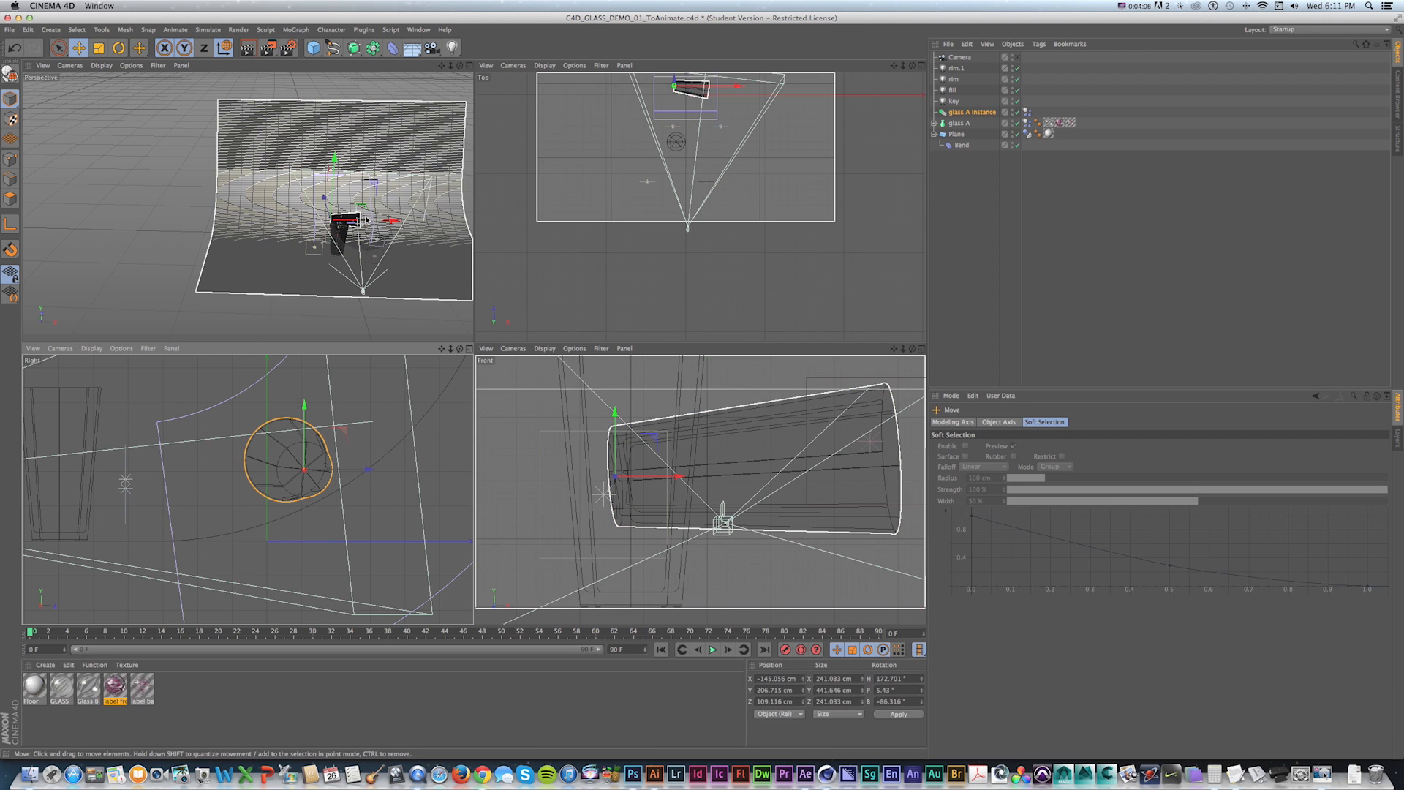
left_click_drag(393, 222, 397, 222)
left_click(469, 65)
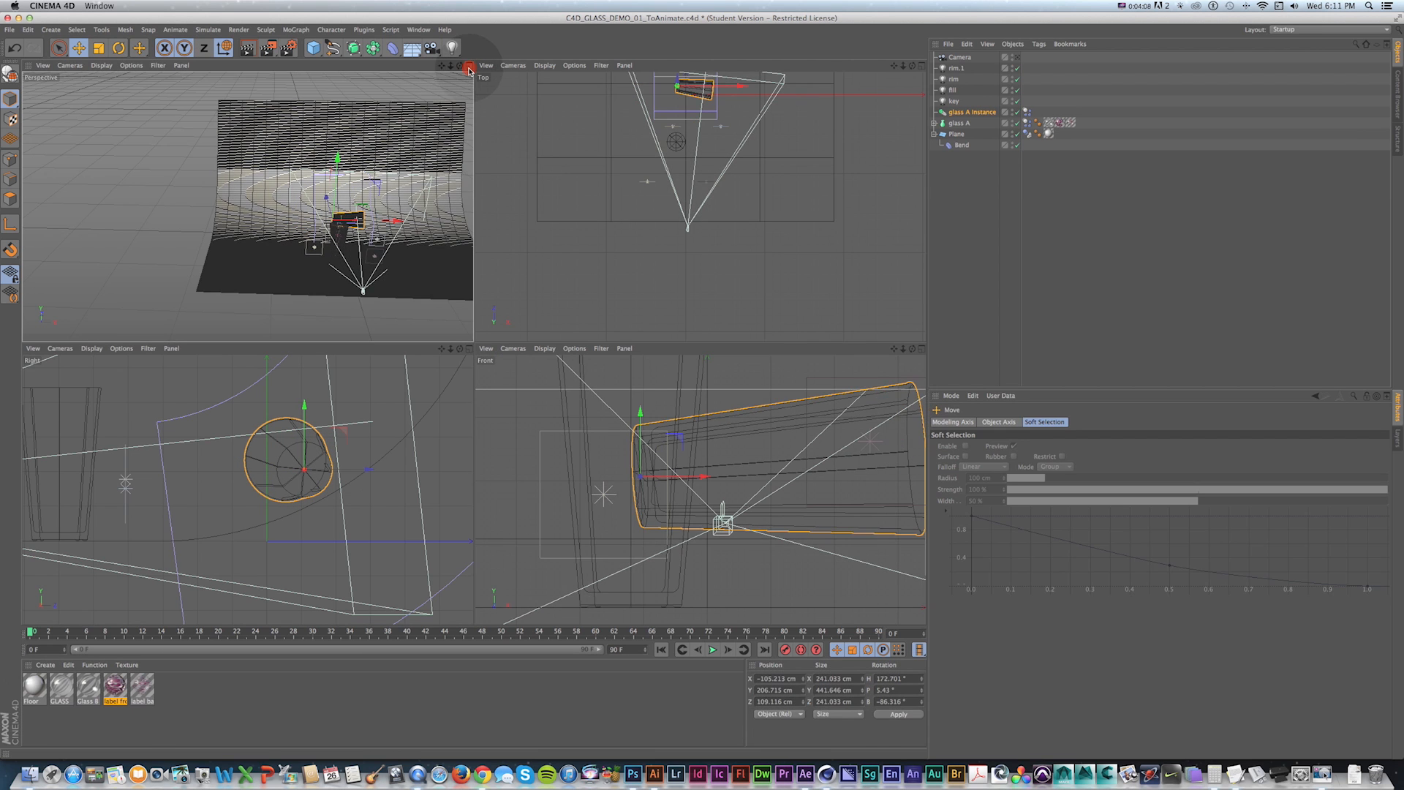
Play the simulation to watch the raised glass drop.
key("shift+f")
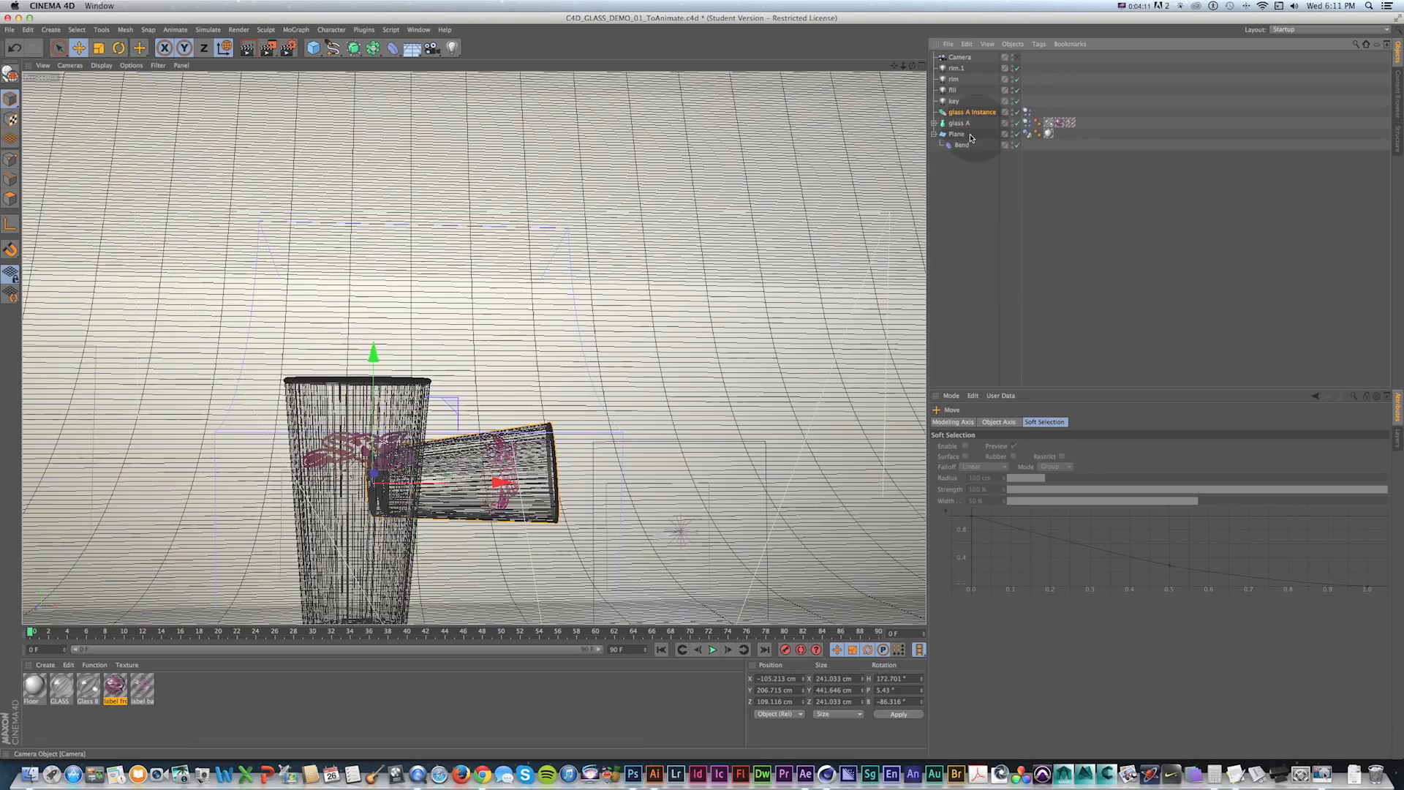
key("shift+f")
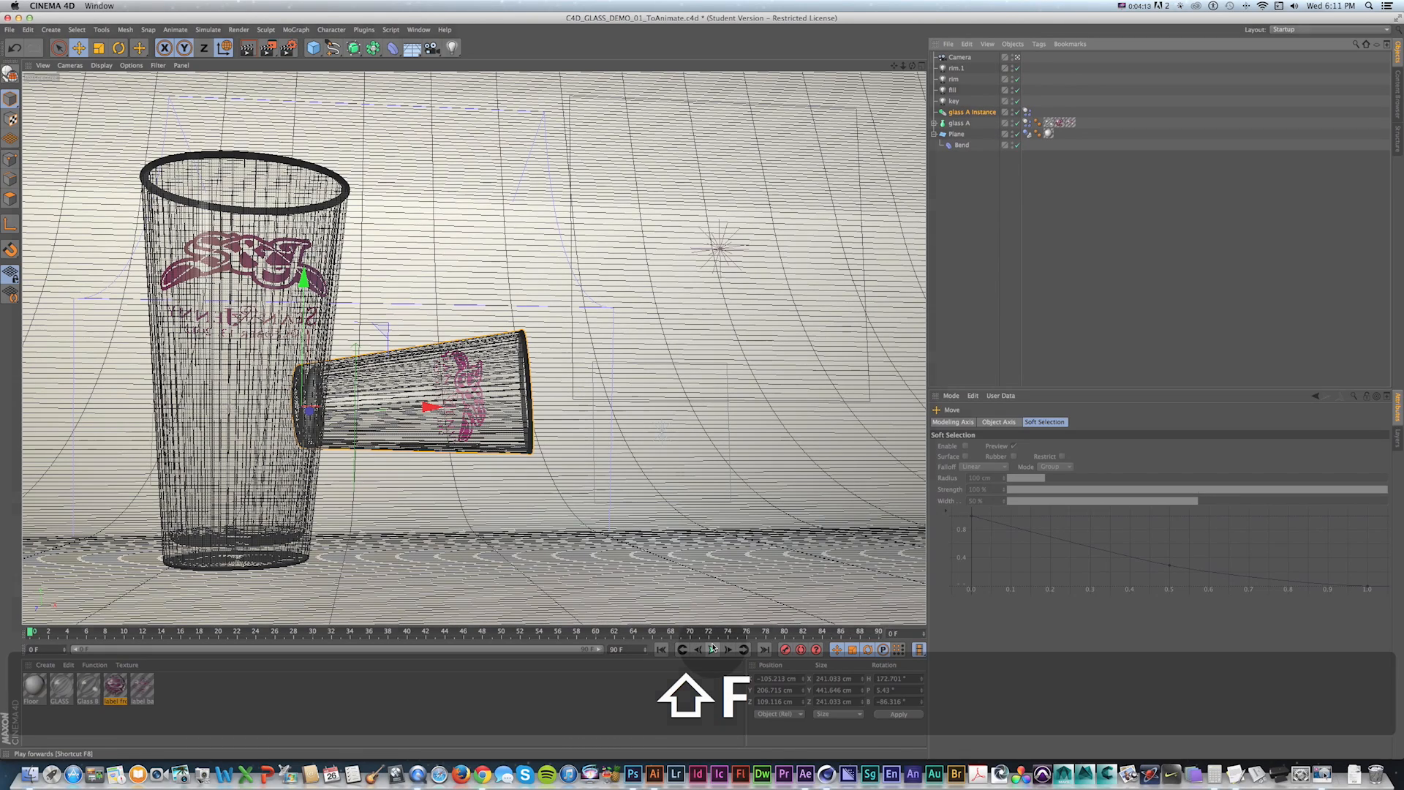
left_click(714, 649)
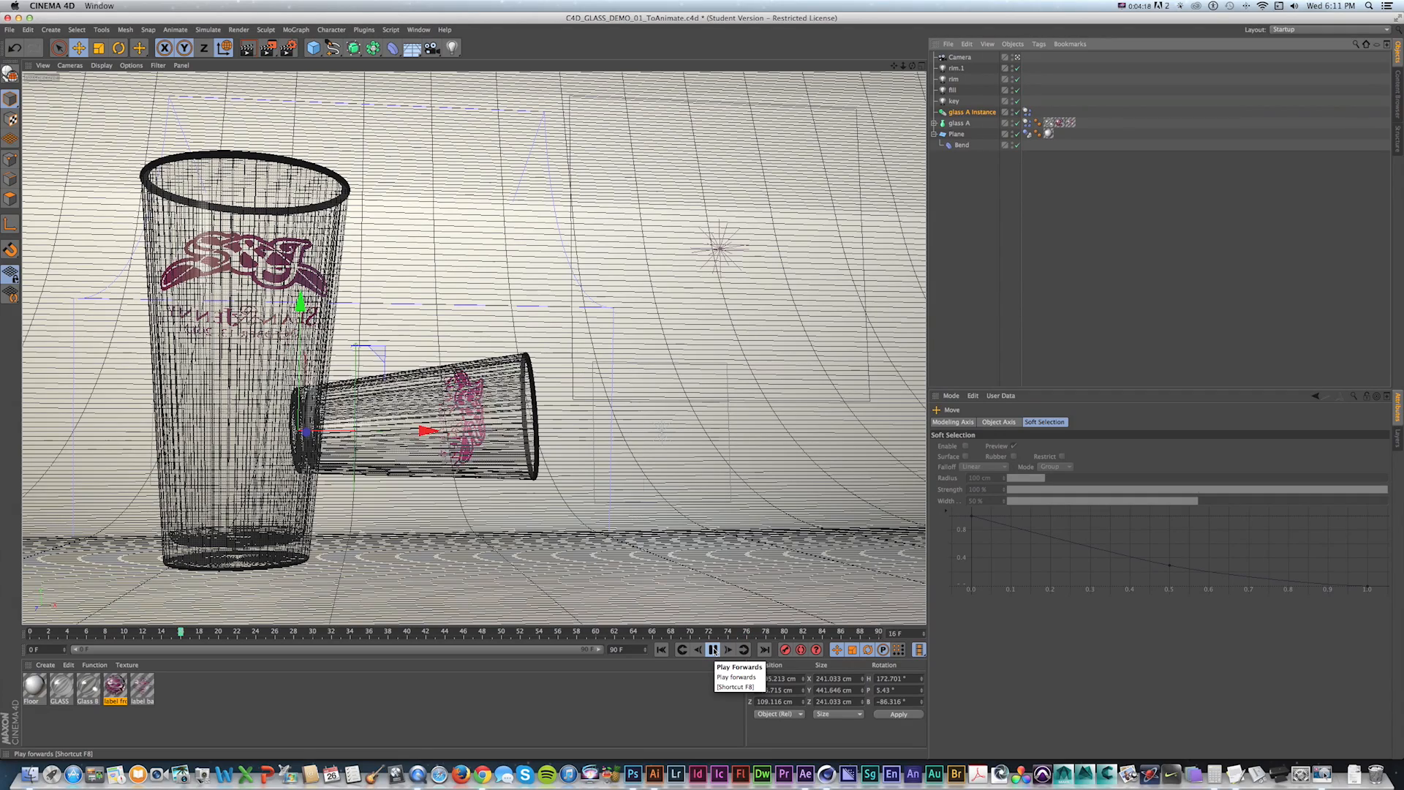
left_click(714, 649)
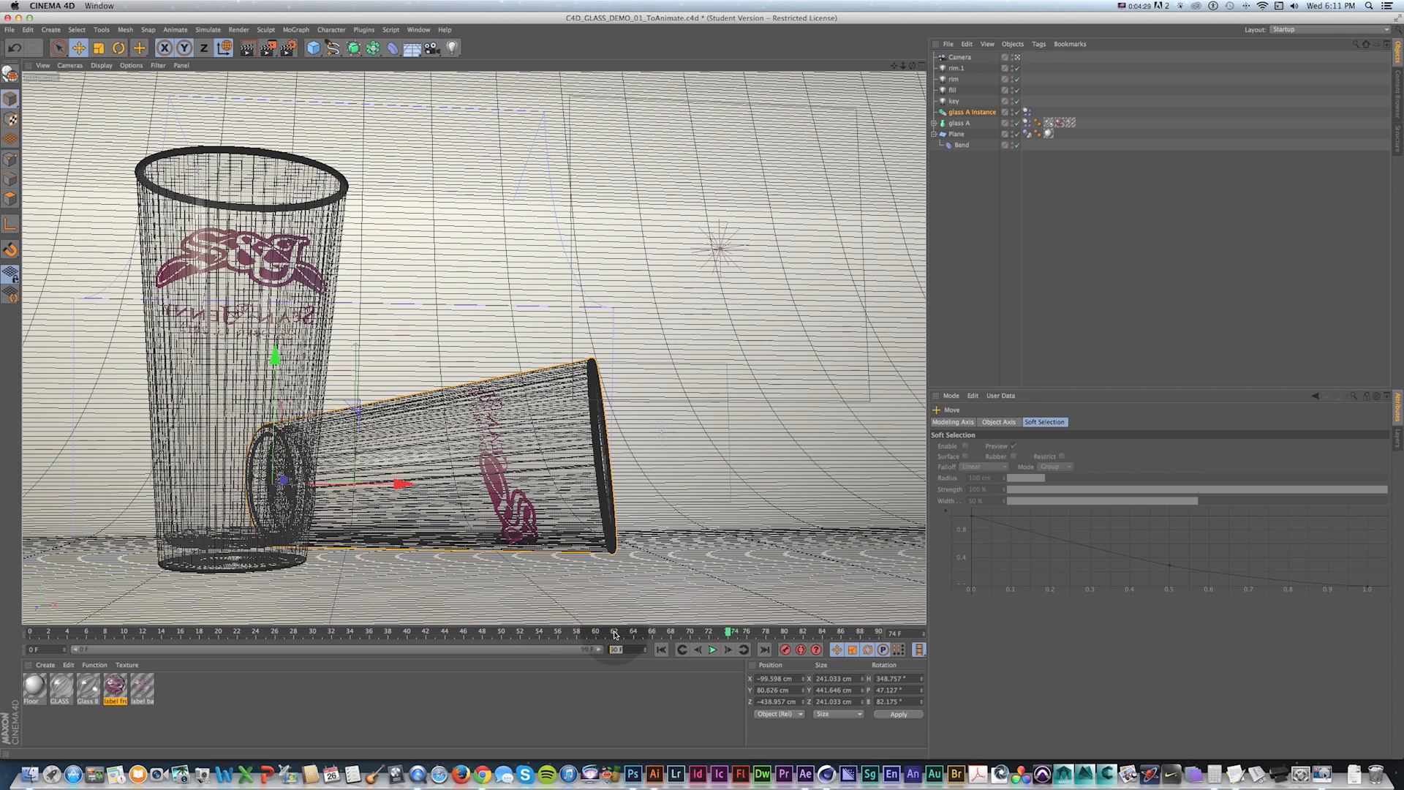
Set the animation end frame to 250 and extend the preview range to match.
type("250")
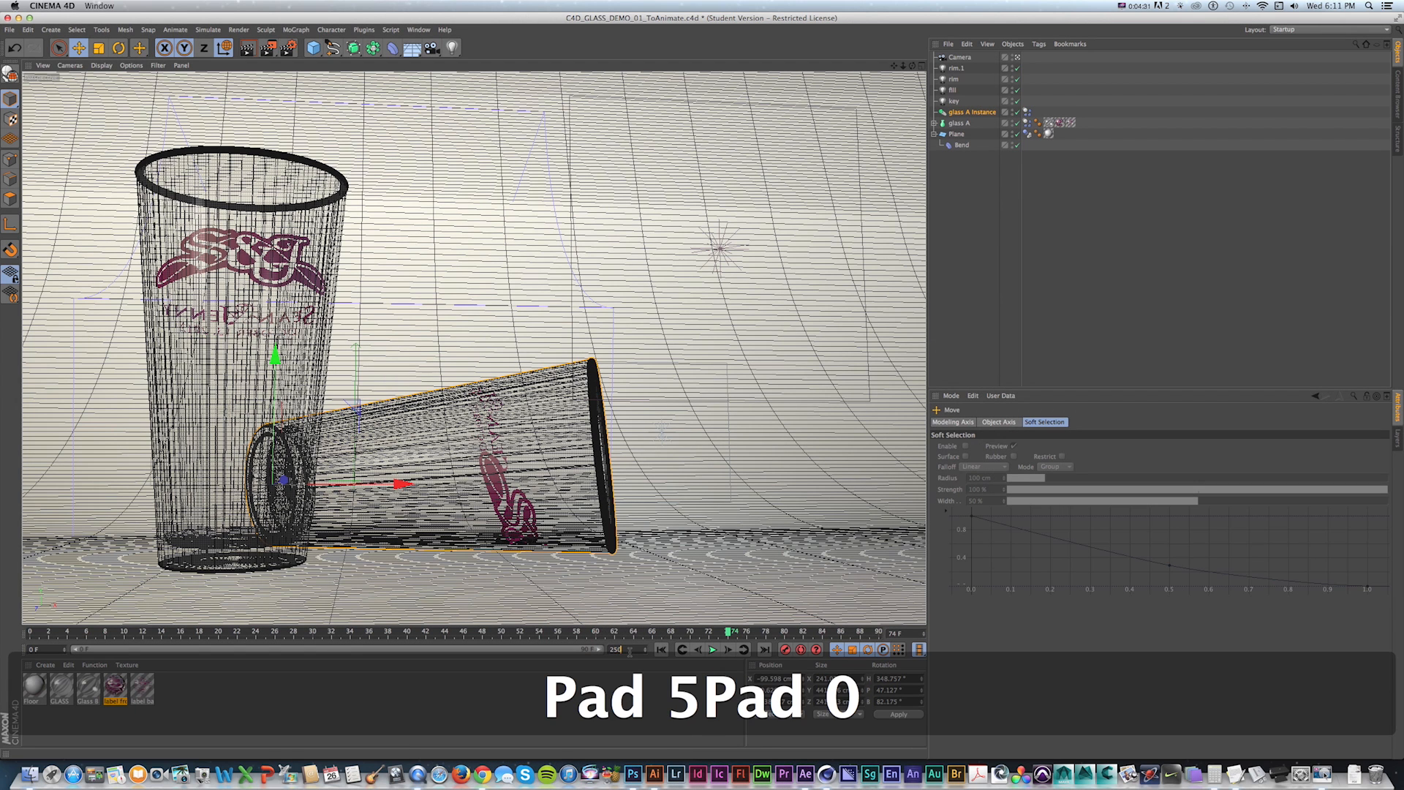
key("Return")
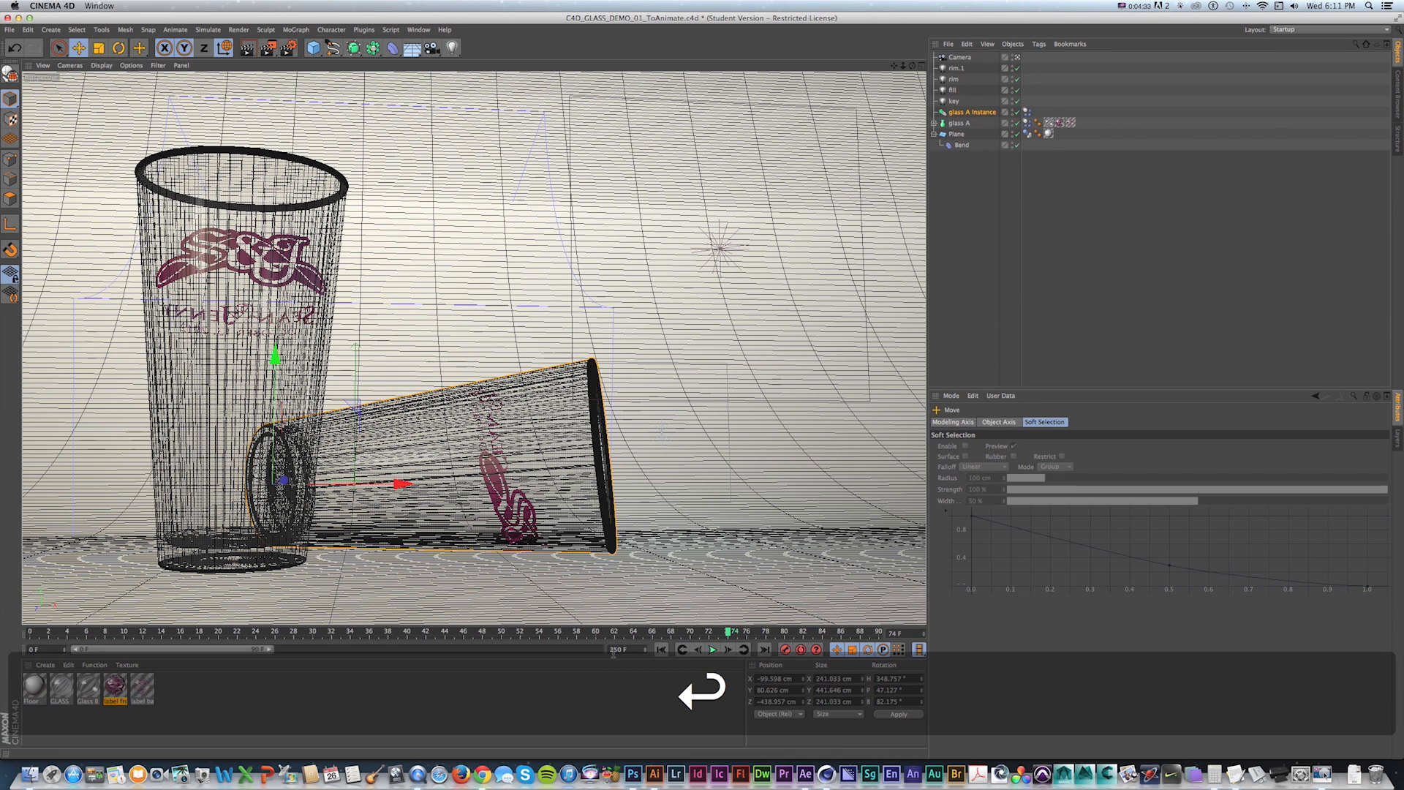
left_click_drag(279, 650, 563, 668)
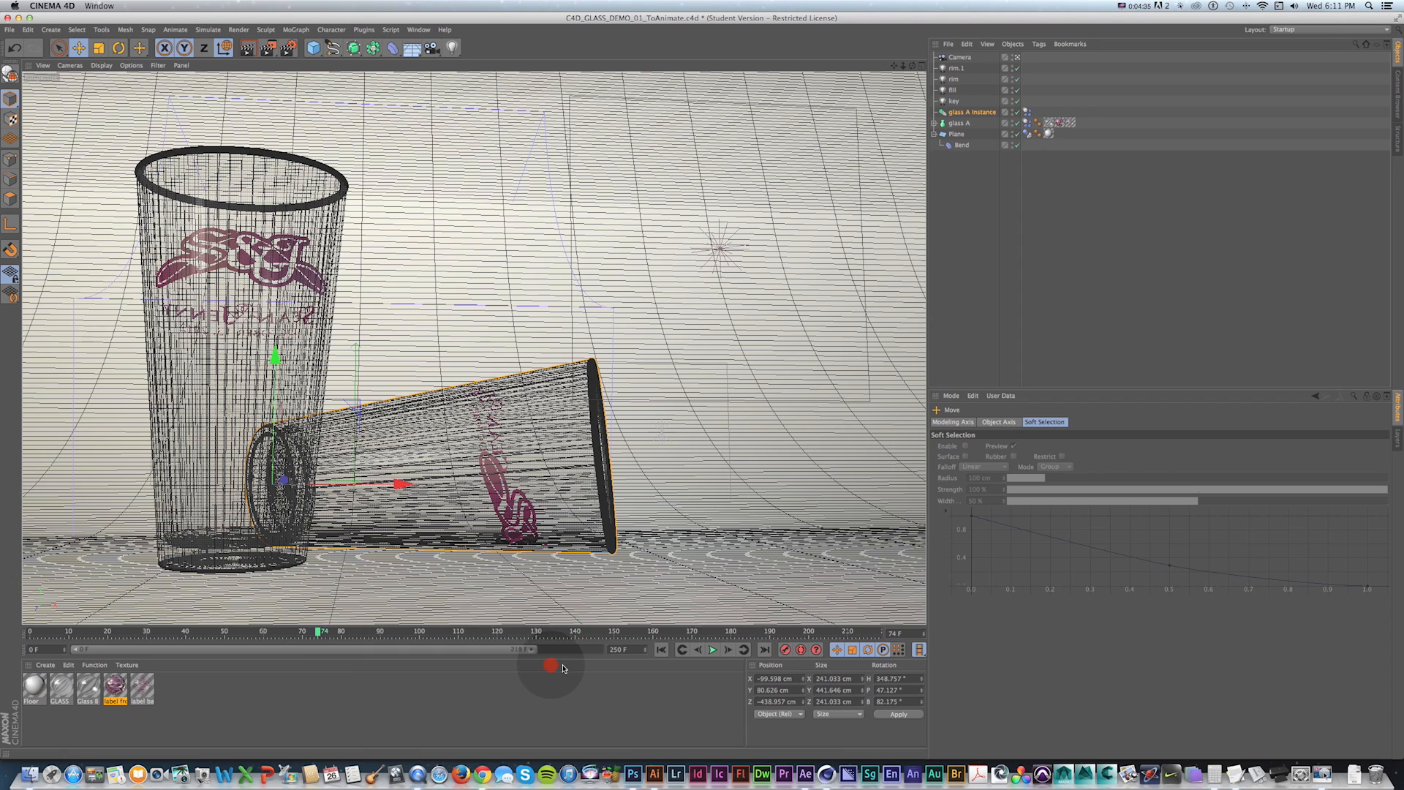
Play the longer simulation and return to frame 0.
key("shift+f")
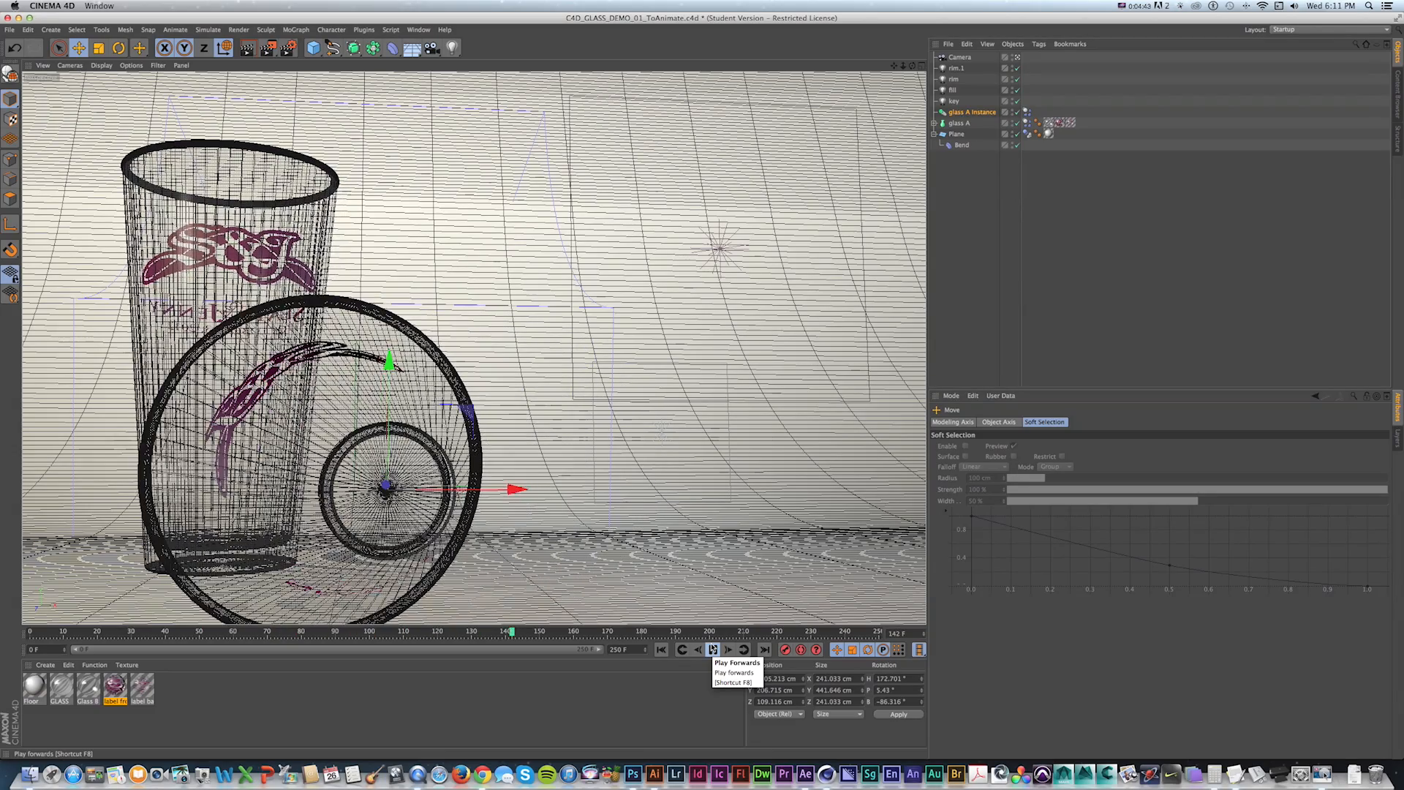
key("shift+f")
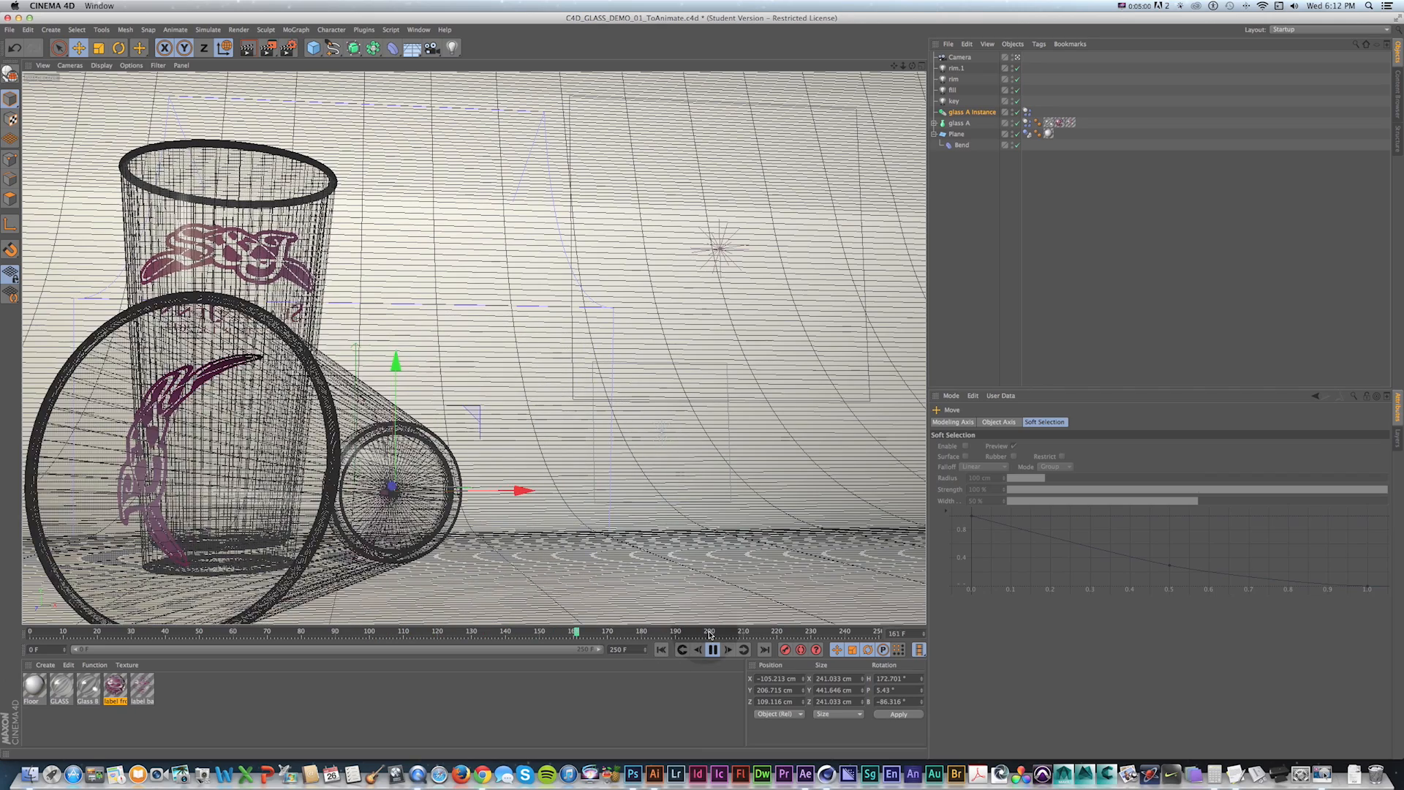
key("shift+f")
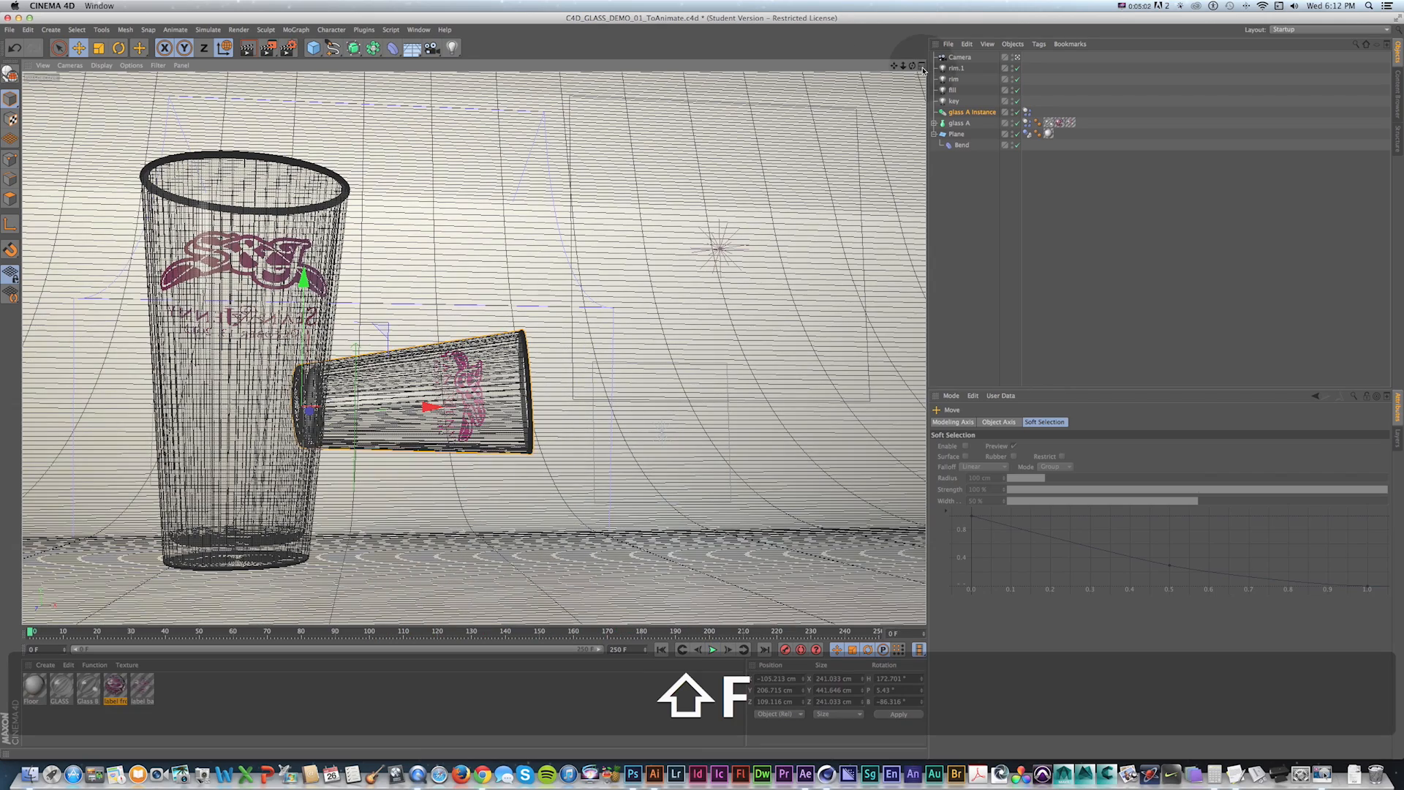
Move glass A Instance further toward glass A and replay the simulation.
left_click_drag(401, 408, 380, 407)
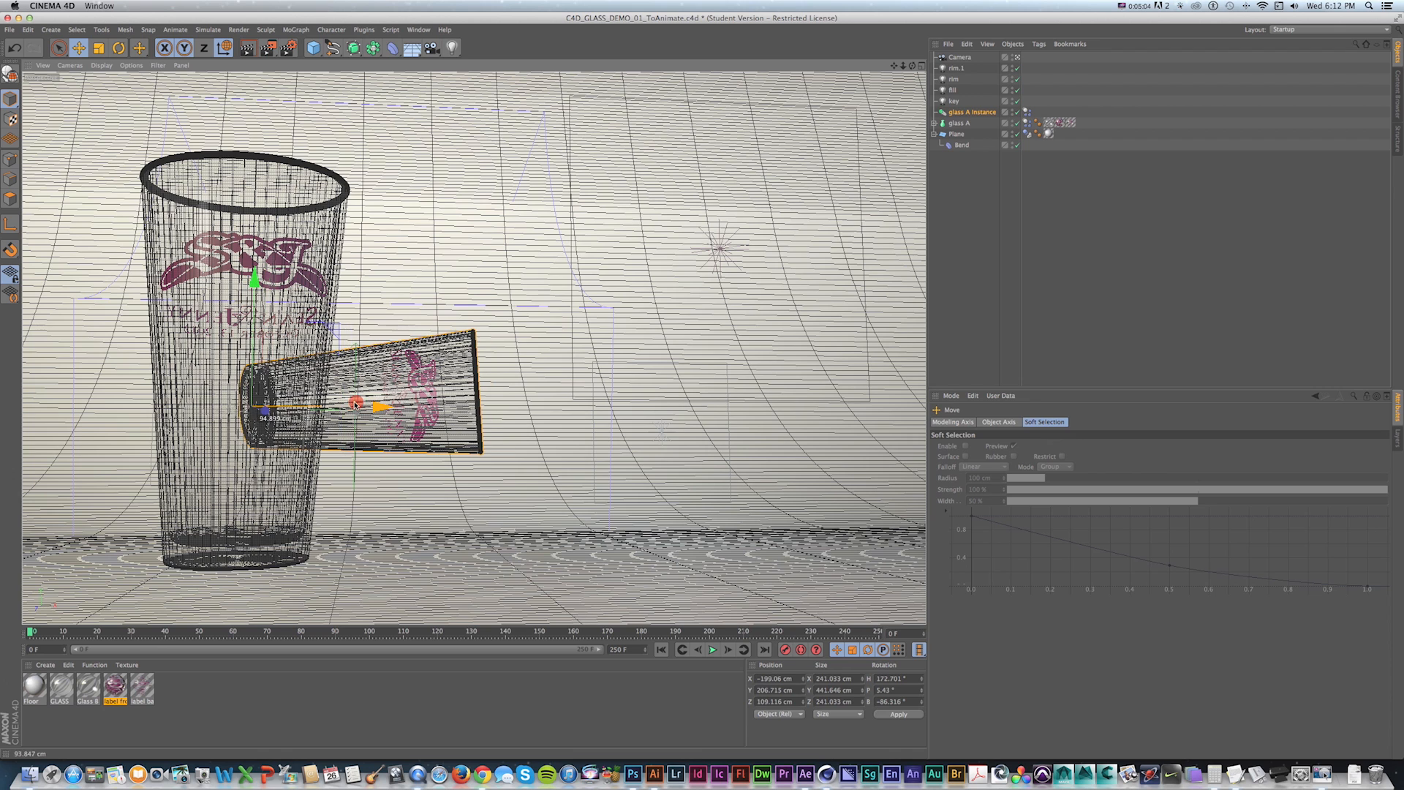
key("shift+f")
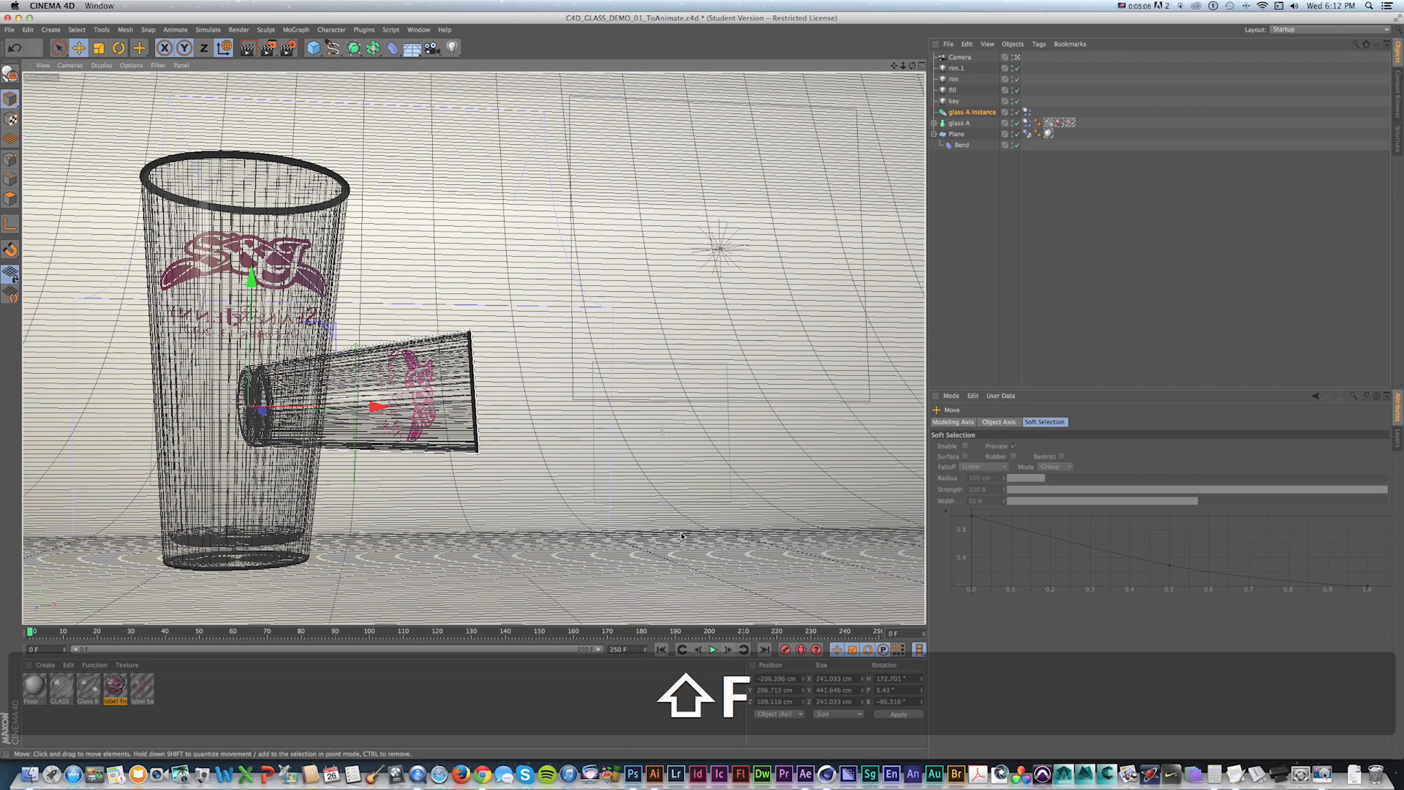
left_click(716, 651)
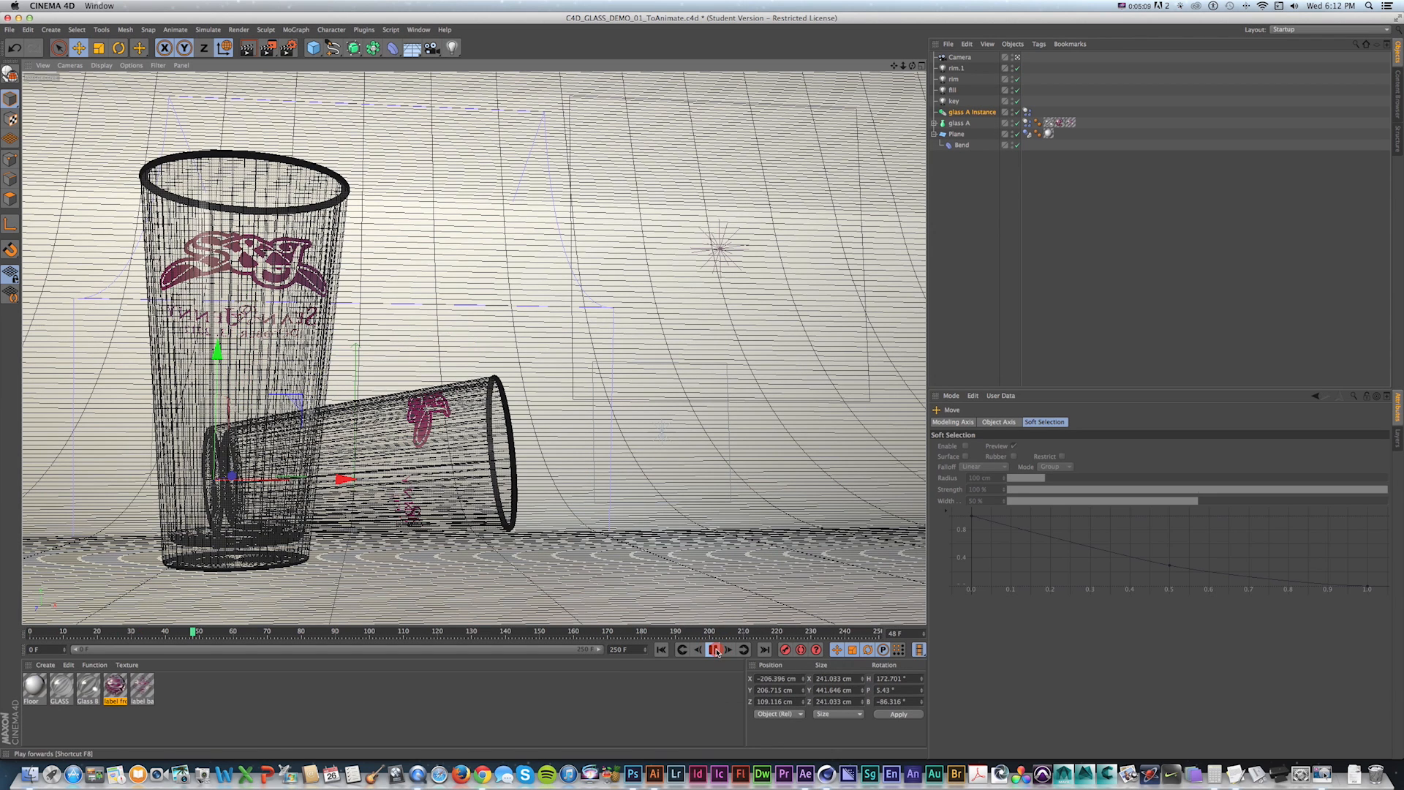
Play the simulation and inspect the collision settings of glass A Instance's dynamics body tag.
left_click(716, 650)
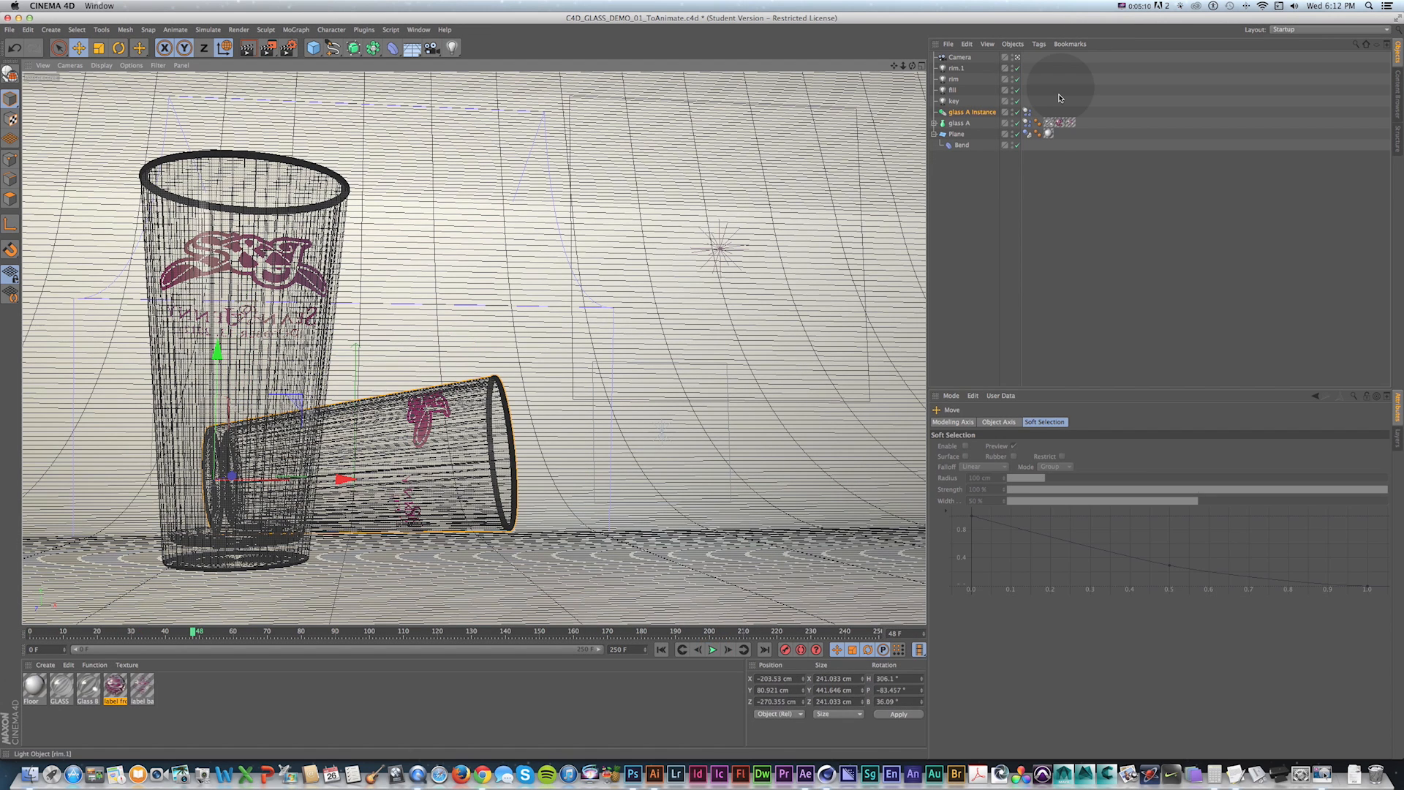
left_click(1028, 123)
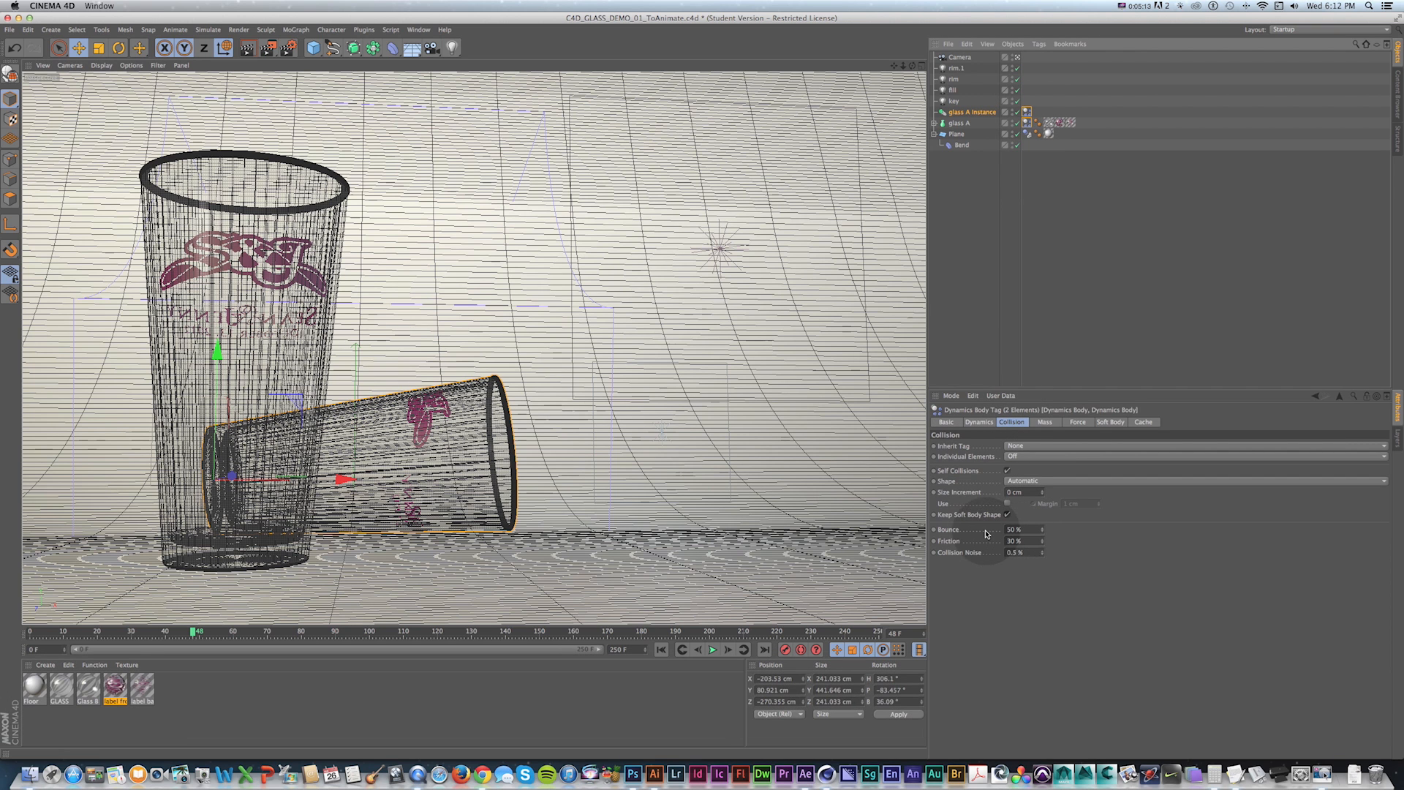
key("shift+f")
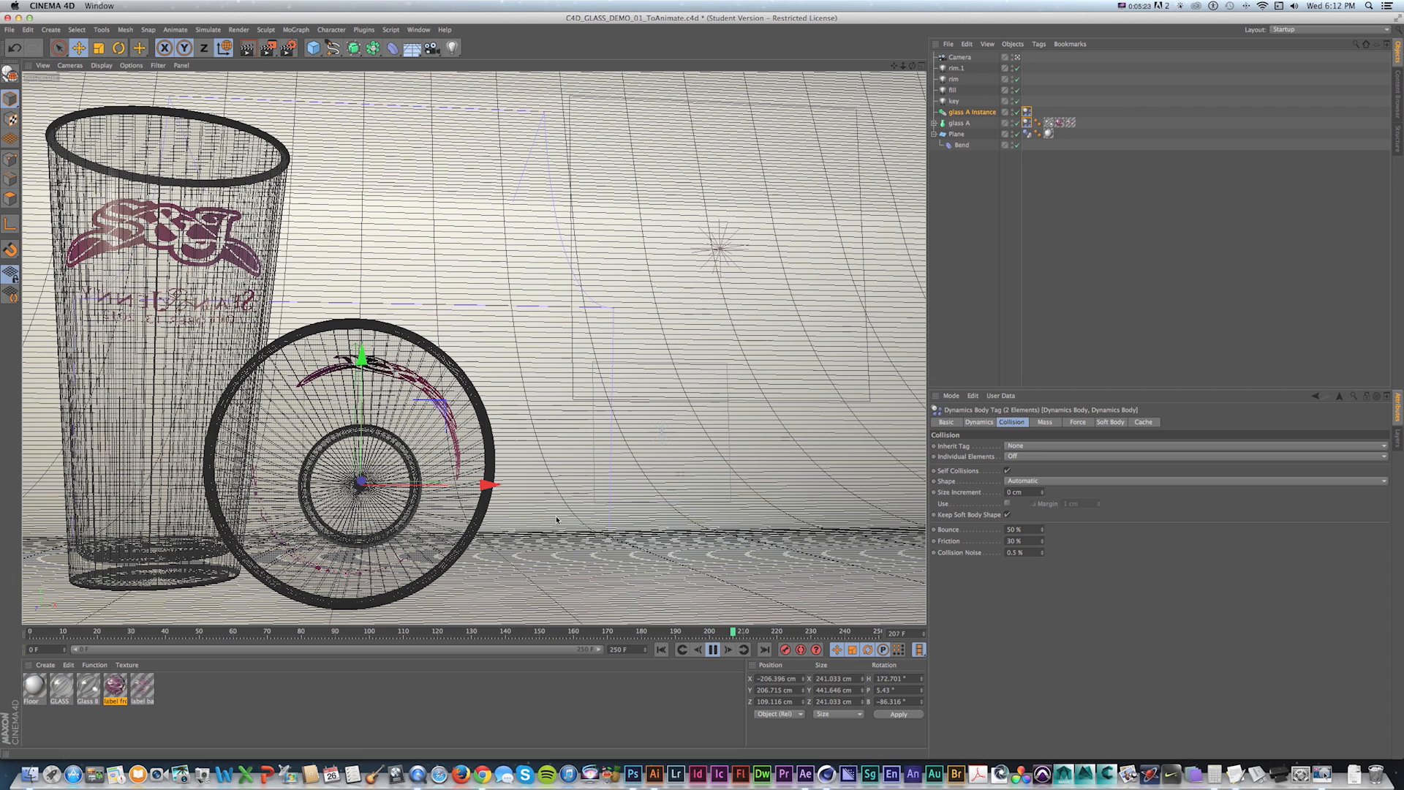
key("shift+f")
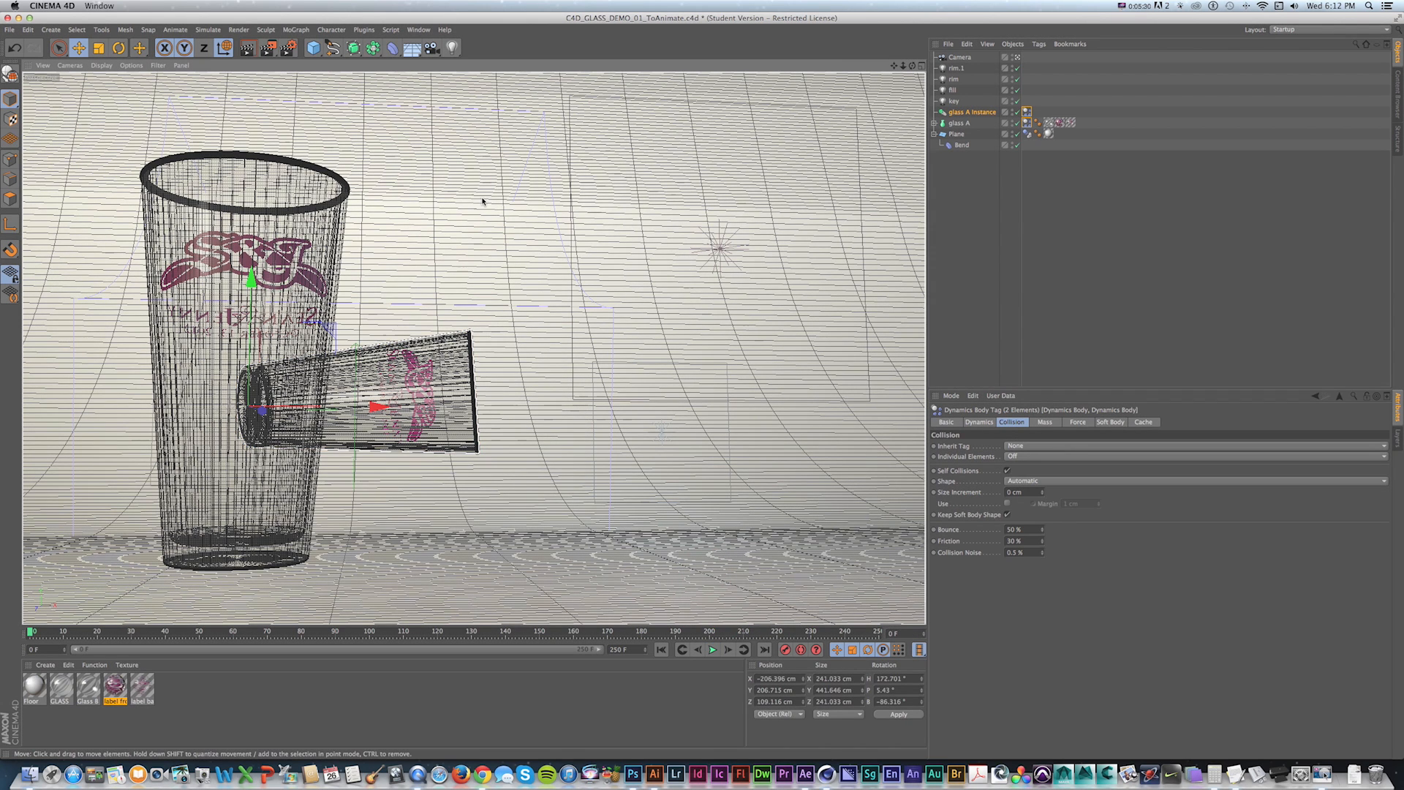
Create a null object and position it near the top of the tall glass in the Right view.
left_click(959, 57)
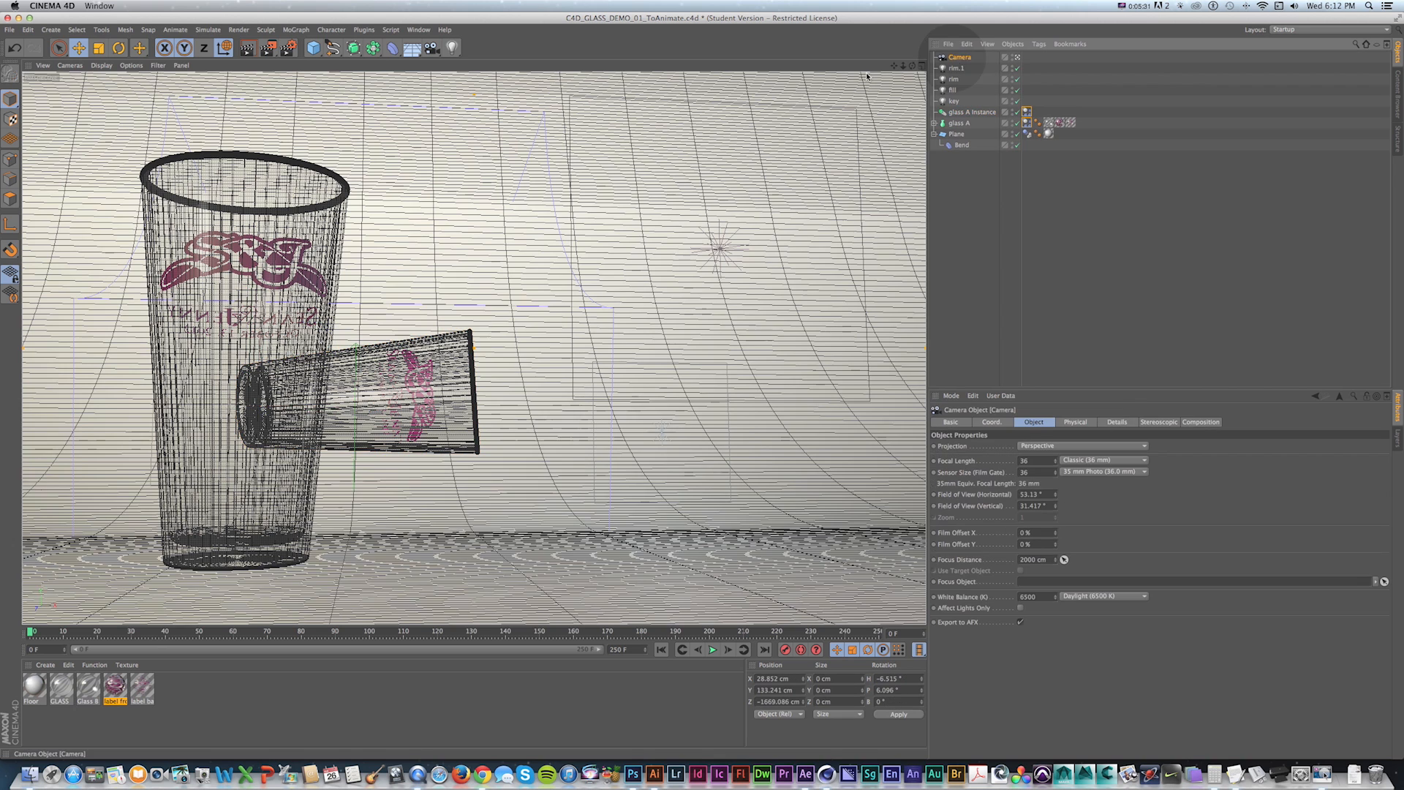
left_click(922, 66)
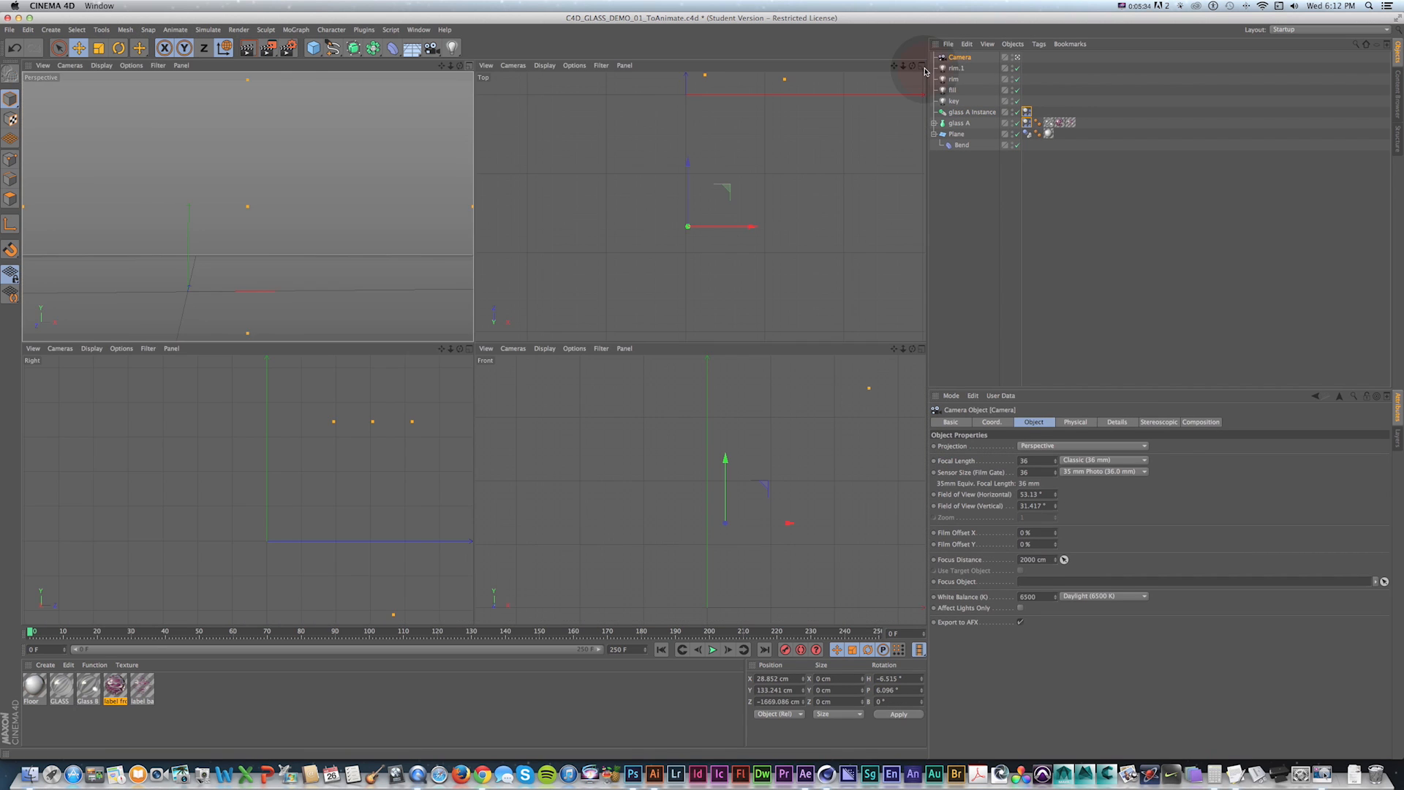
key("1")
left_click_drag(706, 168, 706, 203)
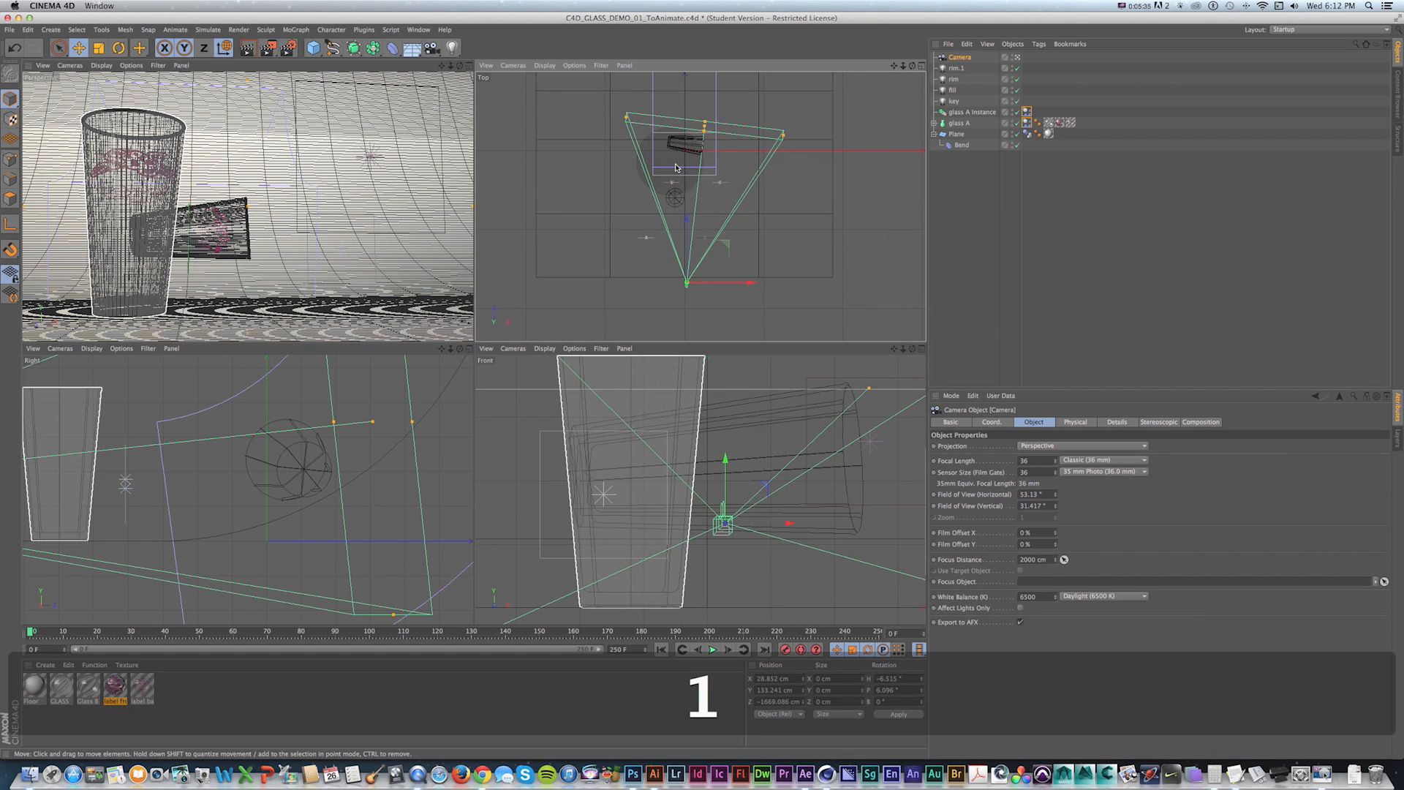
left_click(51, 29)
mouse_move(62, 46)
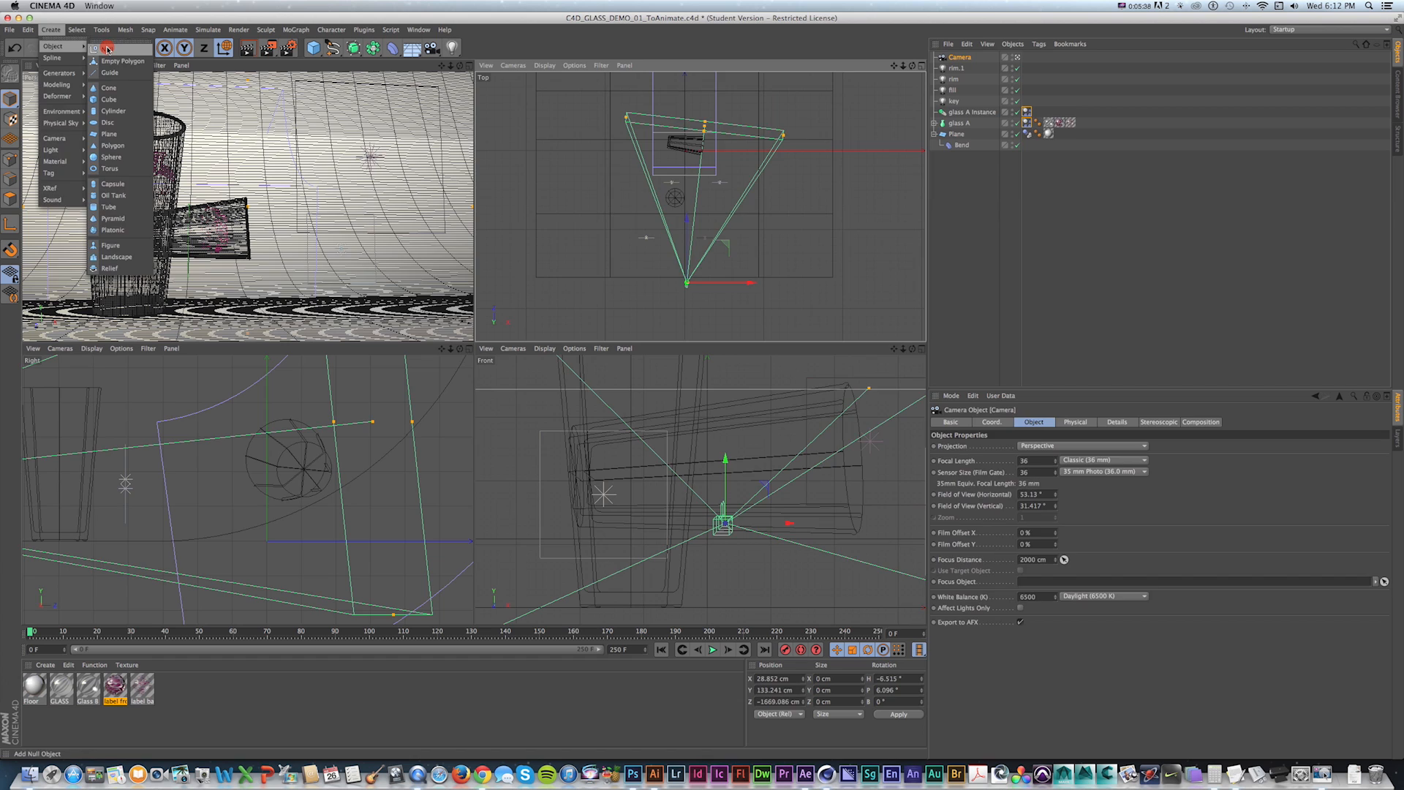
left_click(108, 49)
key("1")
left_click_drag(216, 504, 364, 550)
left_click_drag(136, 531, 77, 532)
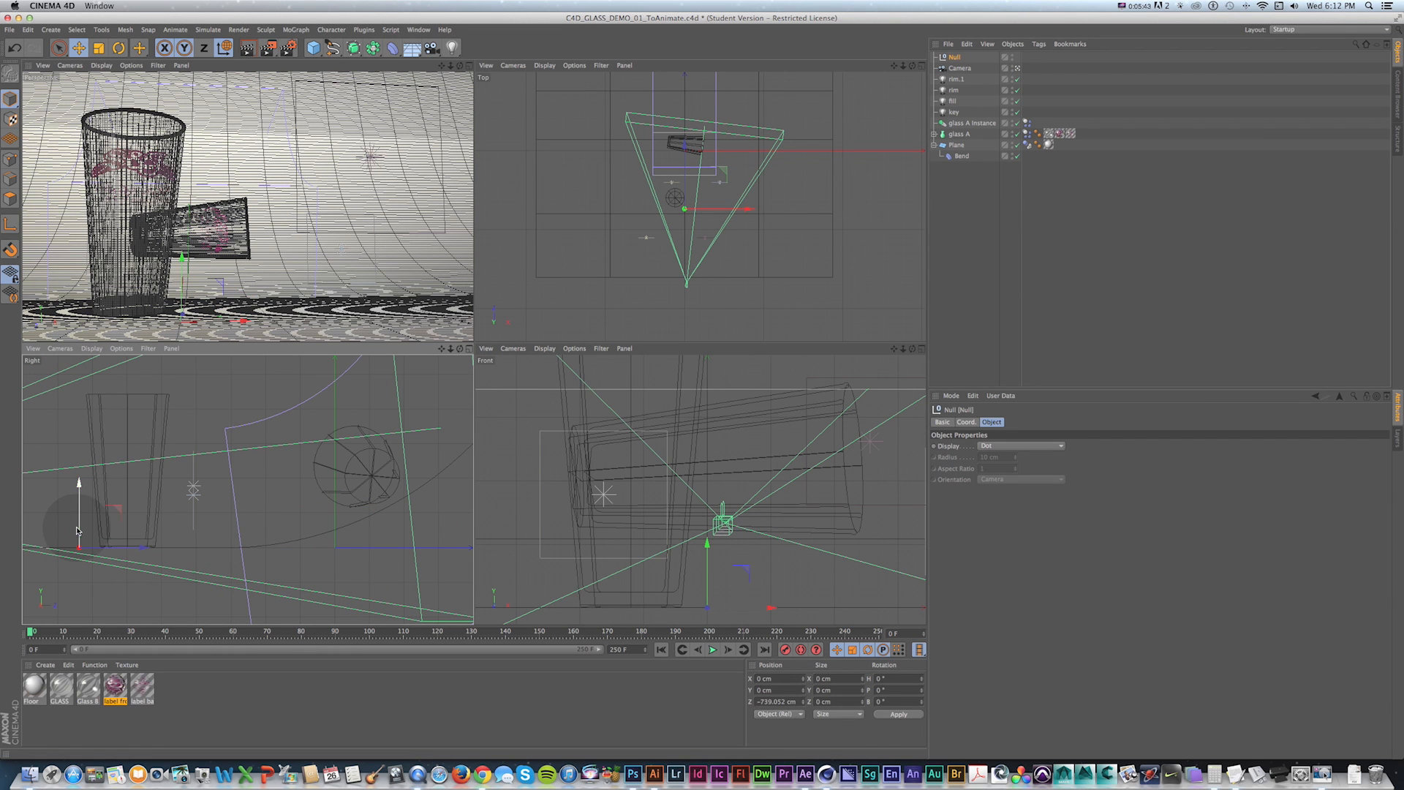
left_click_drag(104, 399, 111, 394)
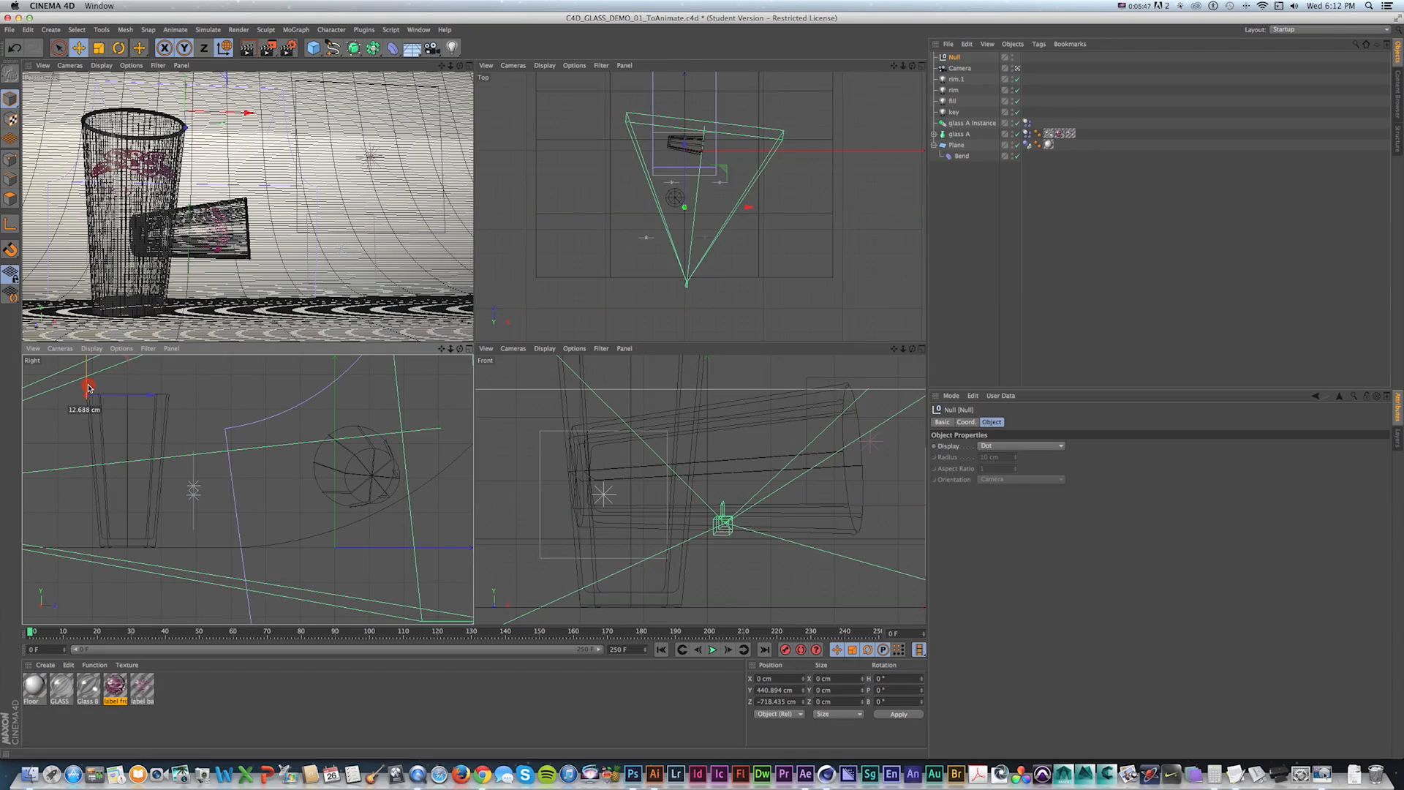
Parent the Camera under the new null and rename the null camera null.
left_click_drag(955, 71, 955, 57)
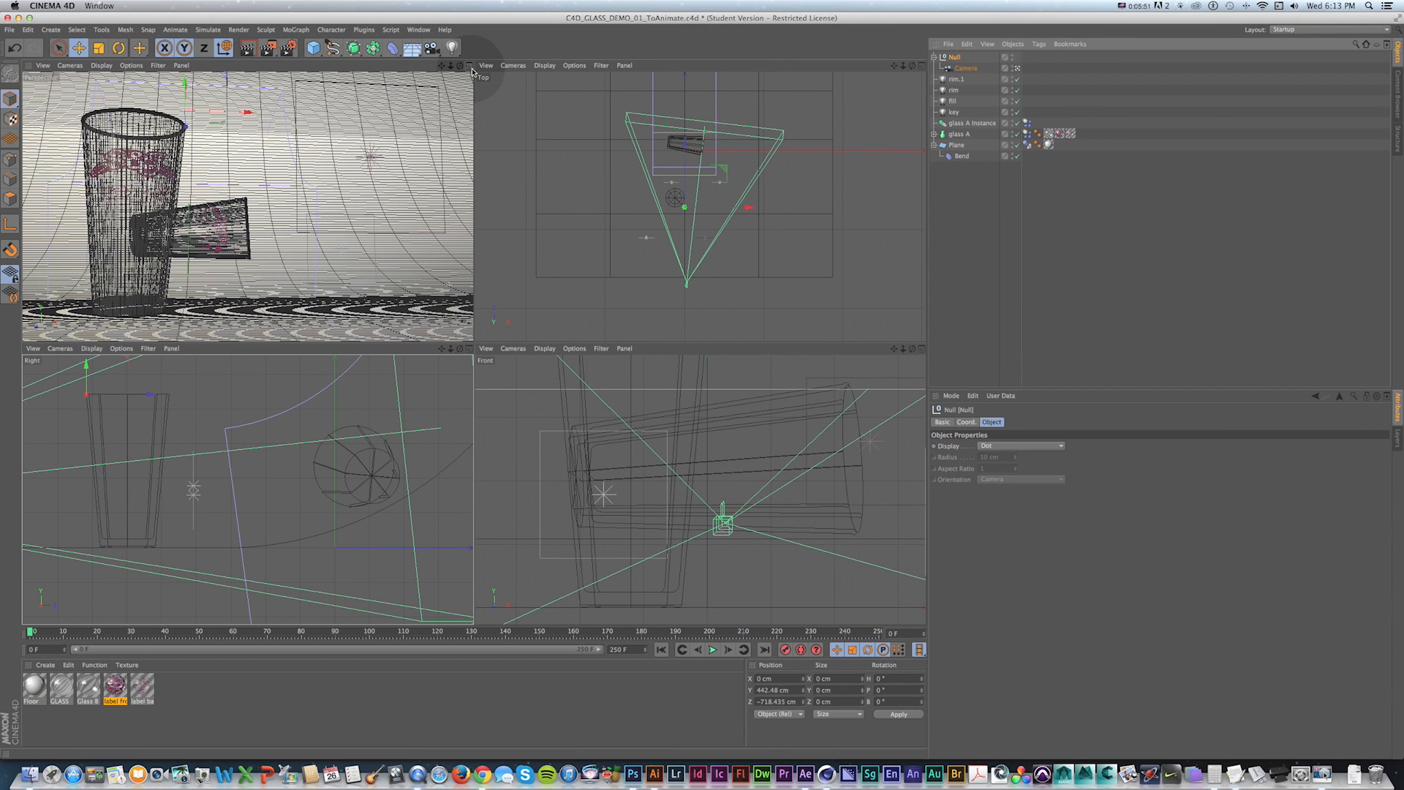
key("F1")
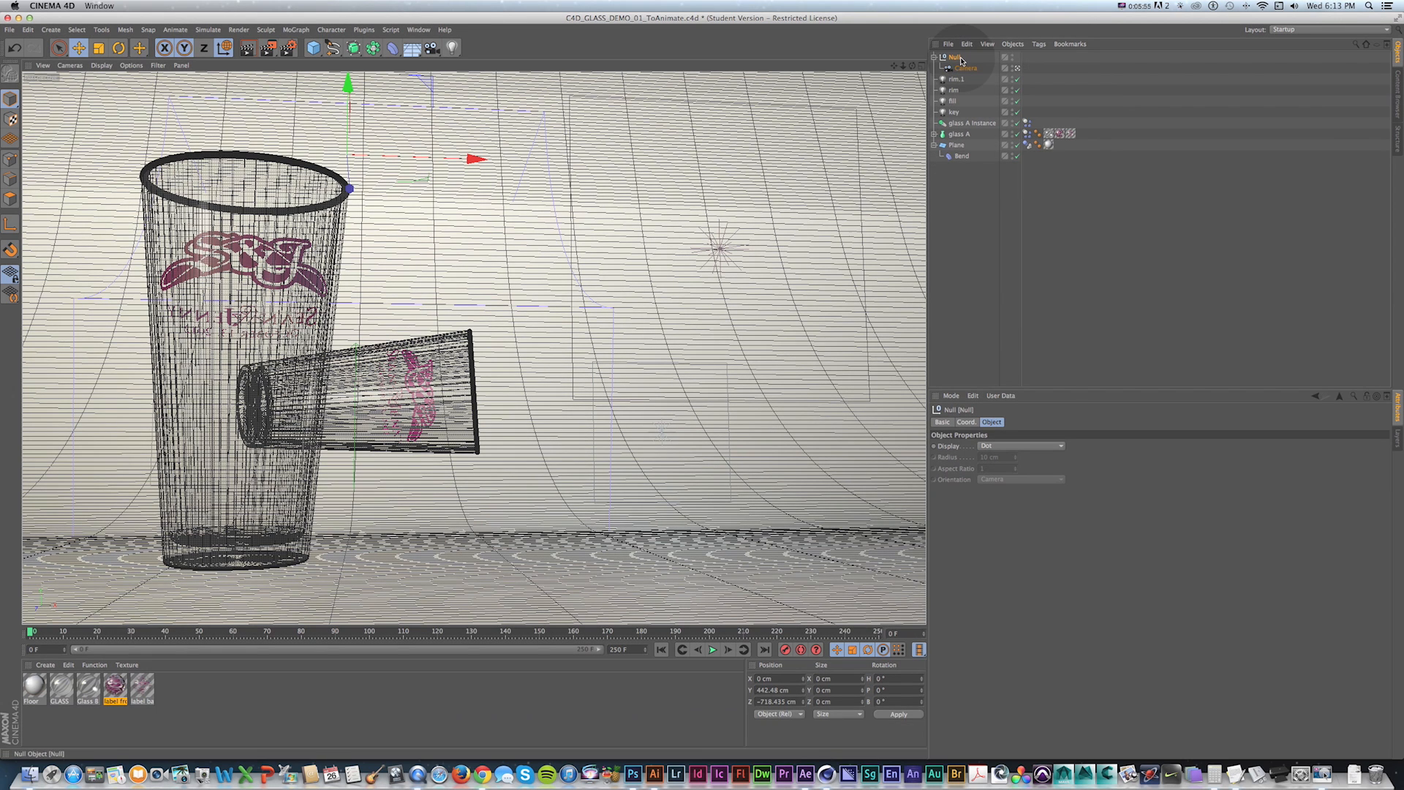
double_click(957, 57)
type("camera null")
key("Return")
key("r")
left_click_drag(323, 130, 351, 103)
key("super+z")
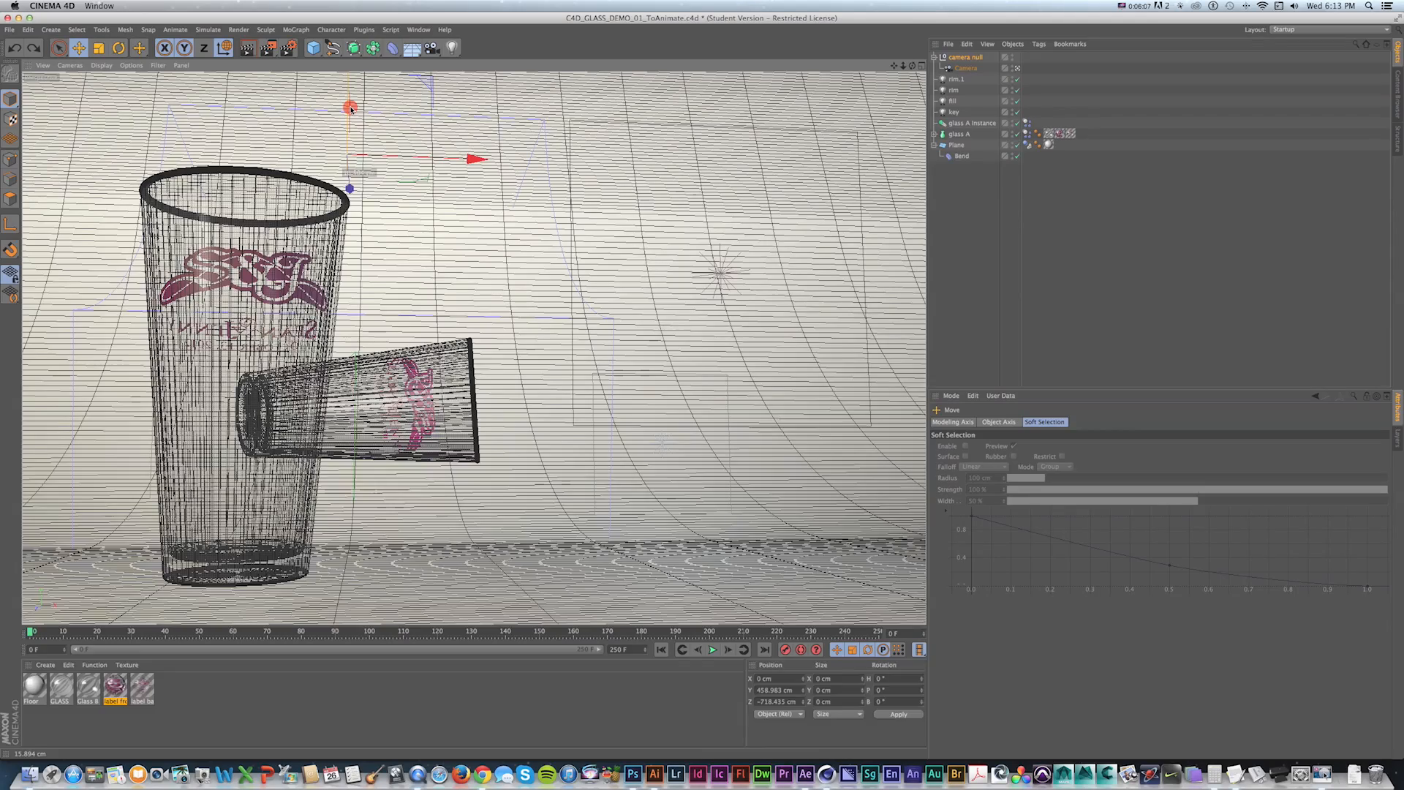
key("super+z")
left_click_drag(348, 174, 369, 139)
key("super+z")
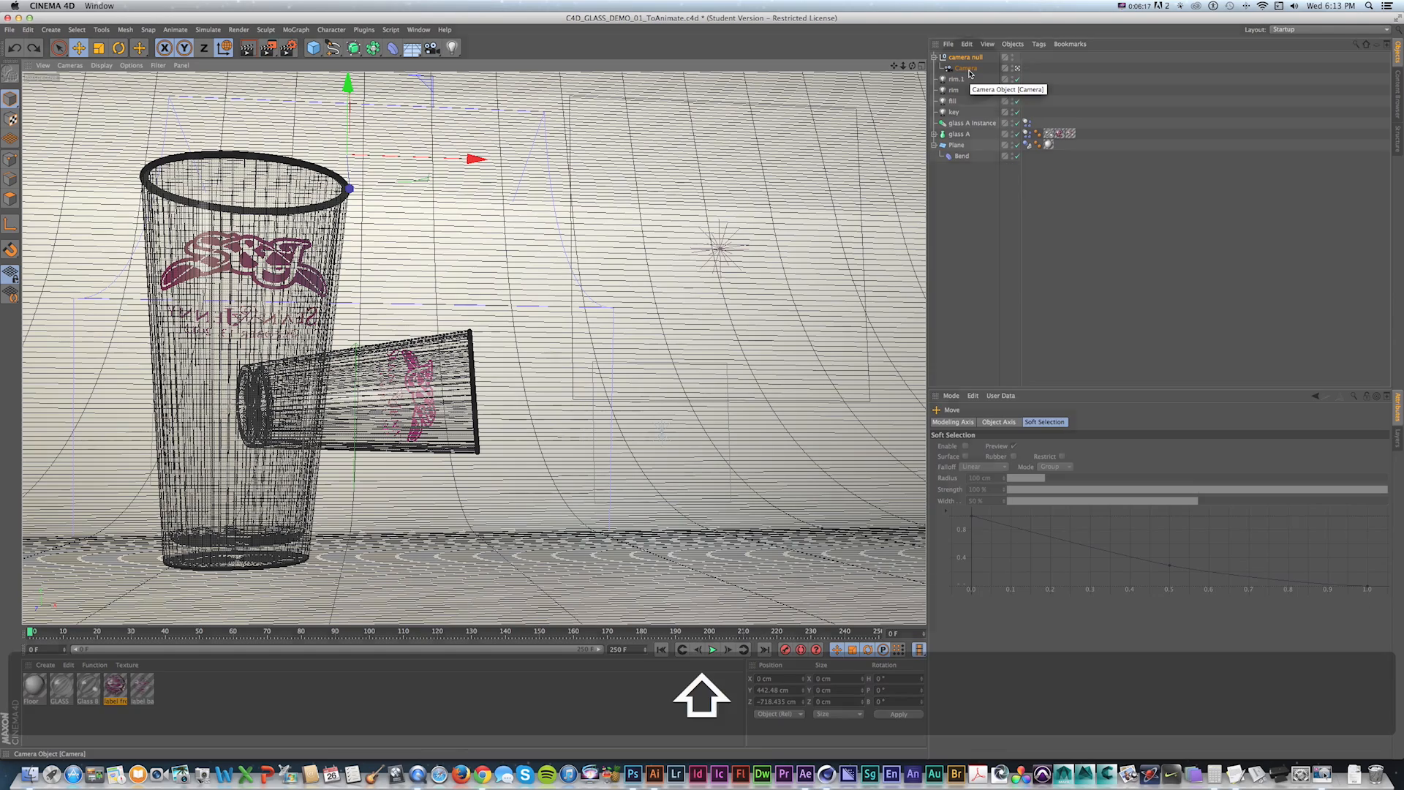
Rotate the camera null to a heading of about -21.7° and record its keyframe at frame 0.
key("shift+f")
key("r")
left_click_drag(418, 143, 362, 141)
left_click(855, 717)
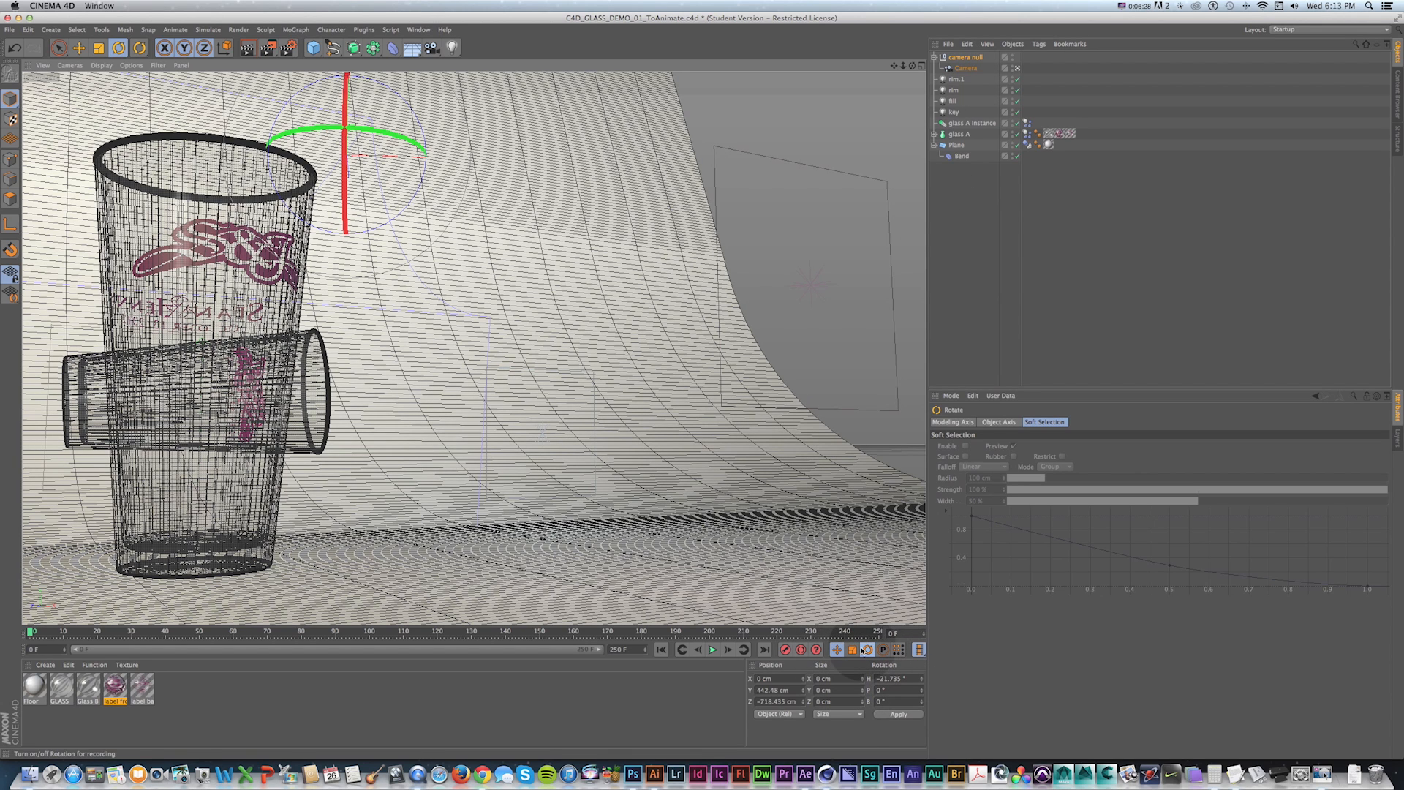
left_click(785, 651)
Scrub the timeline and play the simulation to review the camera angle.
left_click_drag(34, 634, 610, 634)
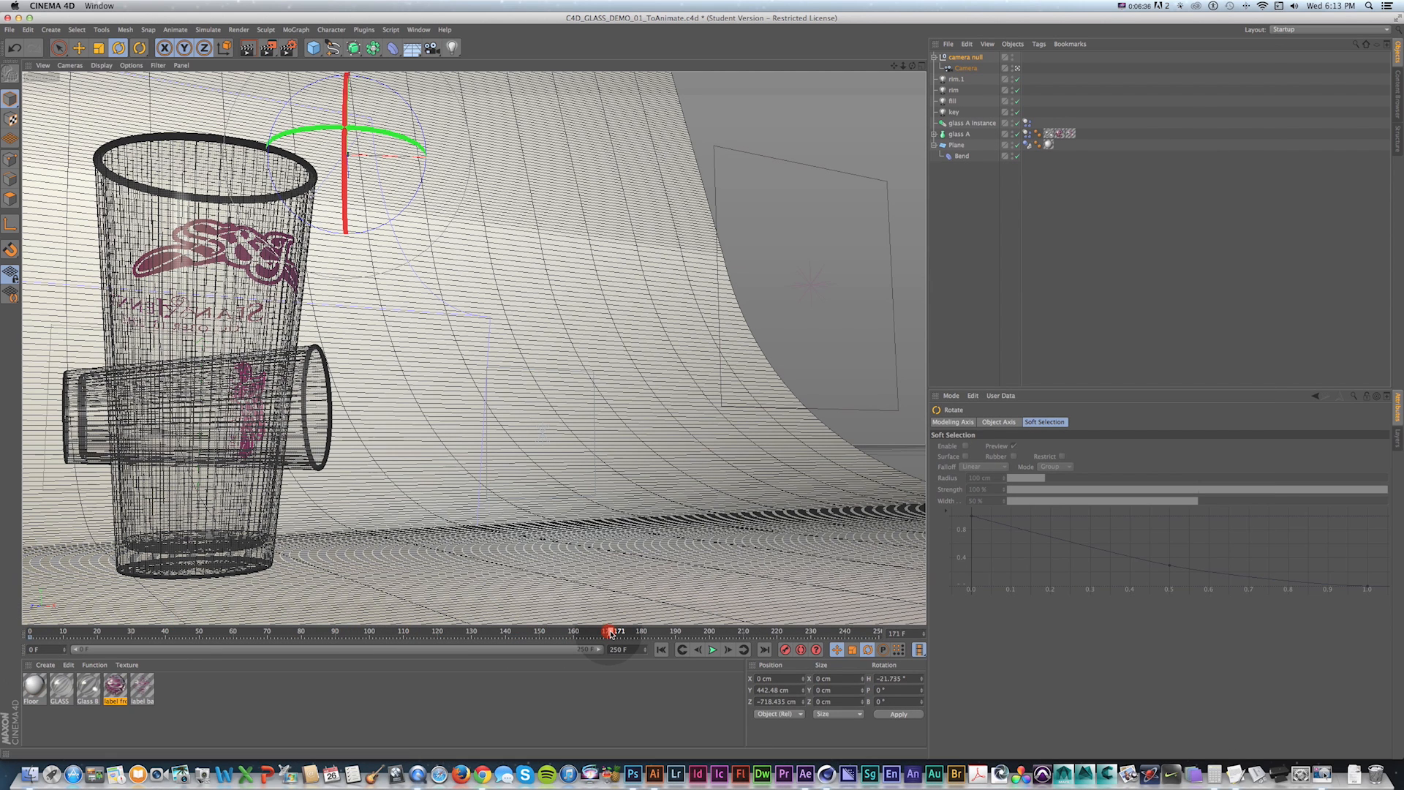
key("shift+f")
left_click(713, 650)
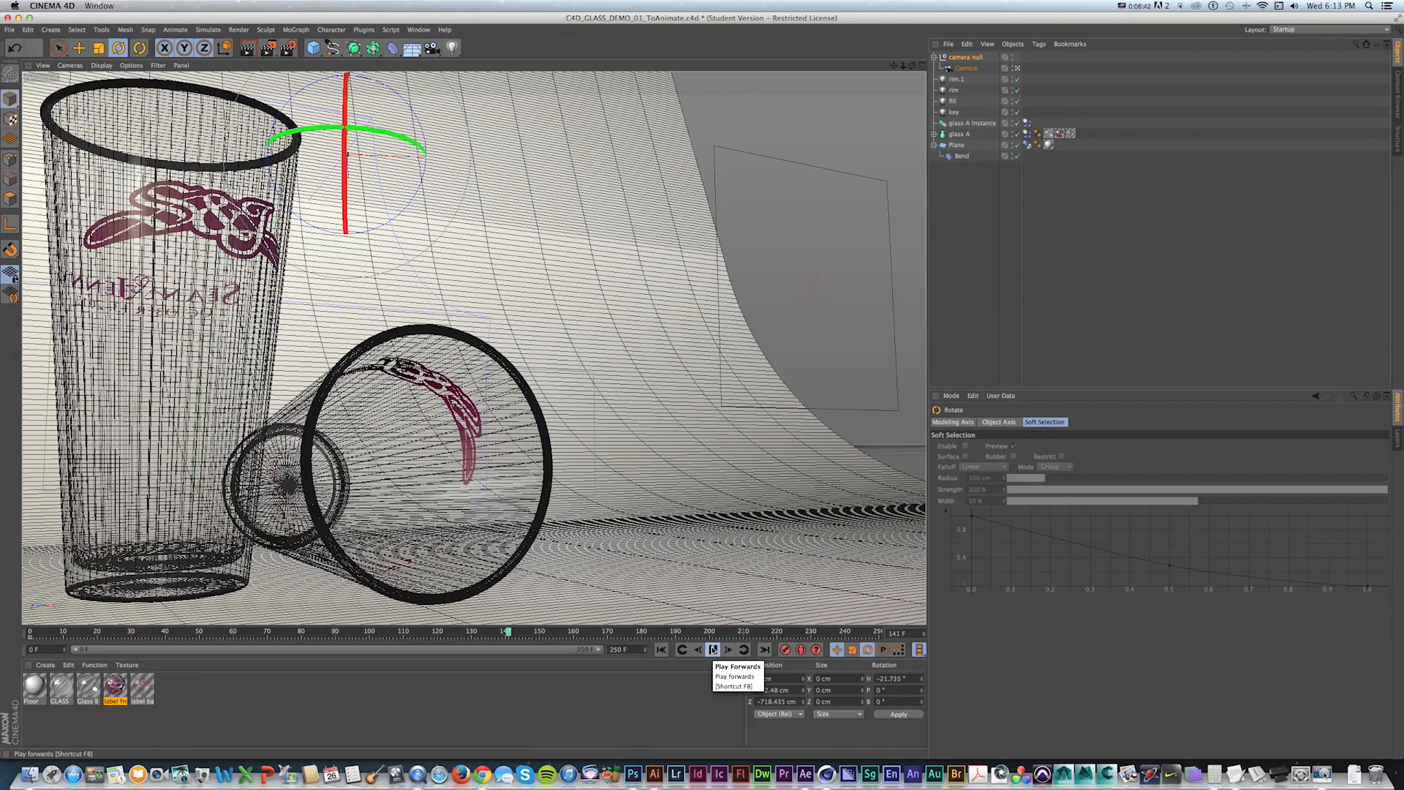
left_click(712, 649)
left_click(967, 58)
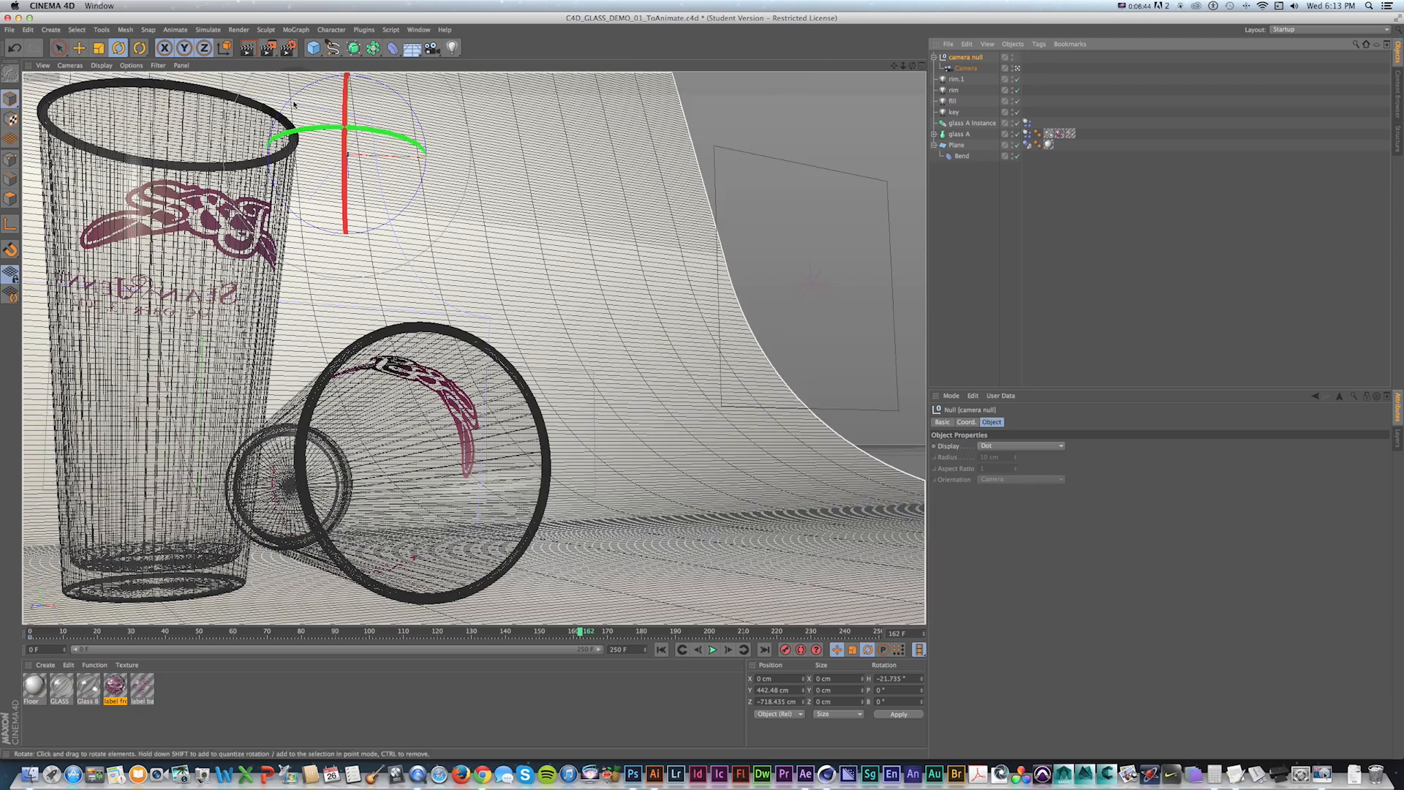
mouse_move(314, 134)
left_mouse_down()
mouse_move(387, 136)
mouse_move(363, 166)
mouse_move(329, 143)
left_mouse_up()
key("e")
key("shift+f")
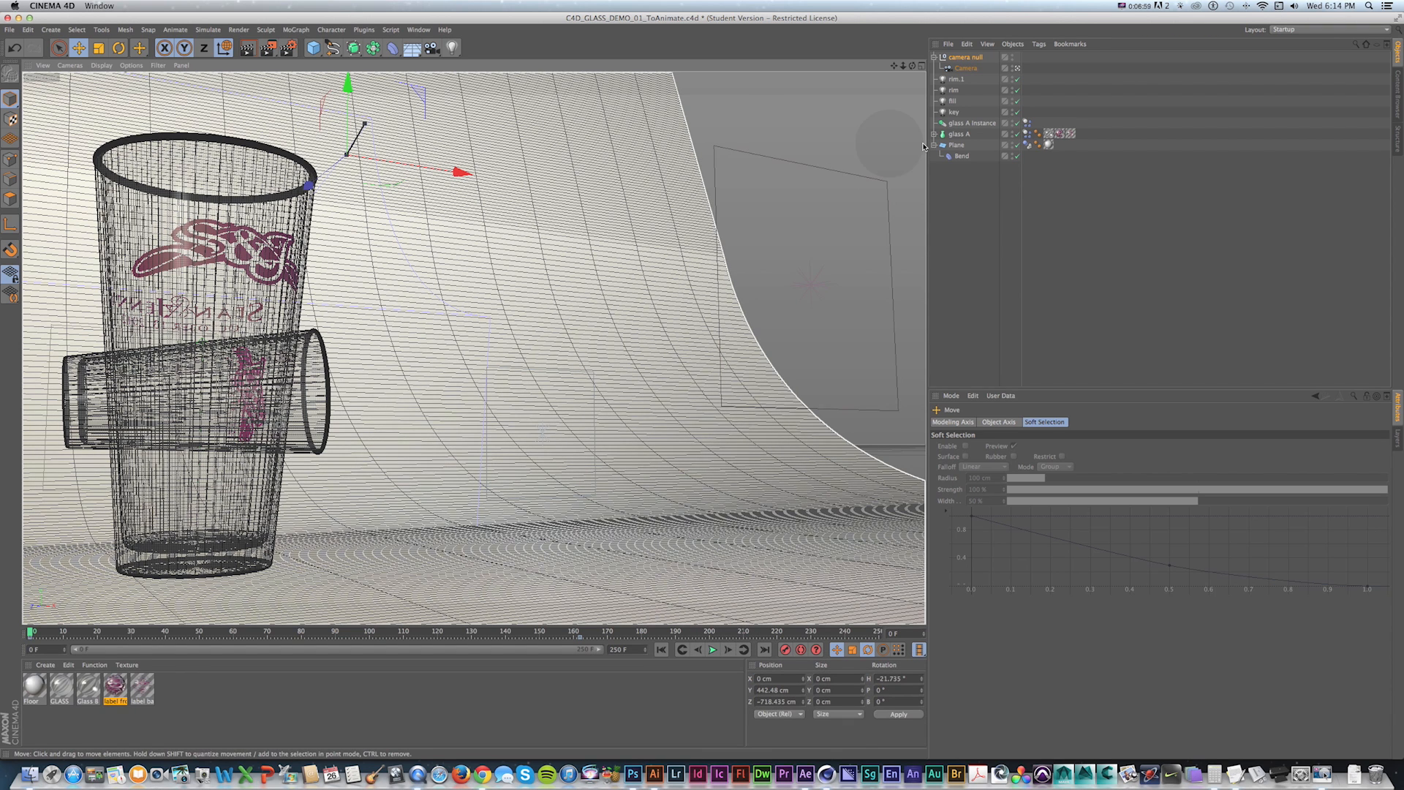
Set the Plane's width to 37510 cm and height to 6209 cm.
left_click(957, 145)
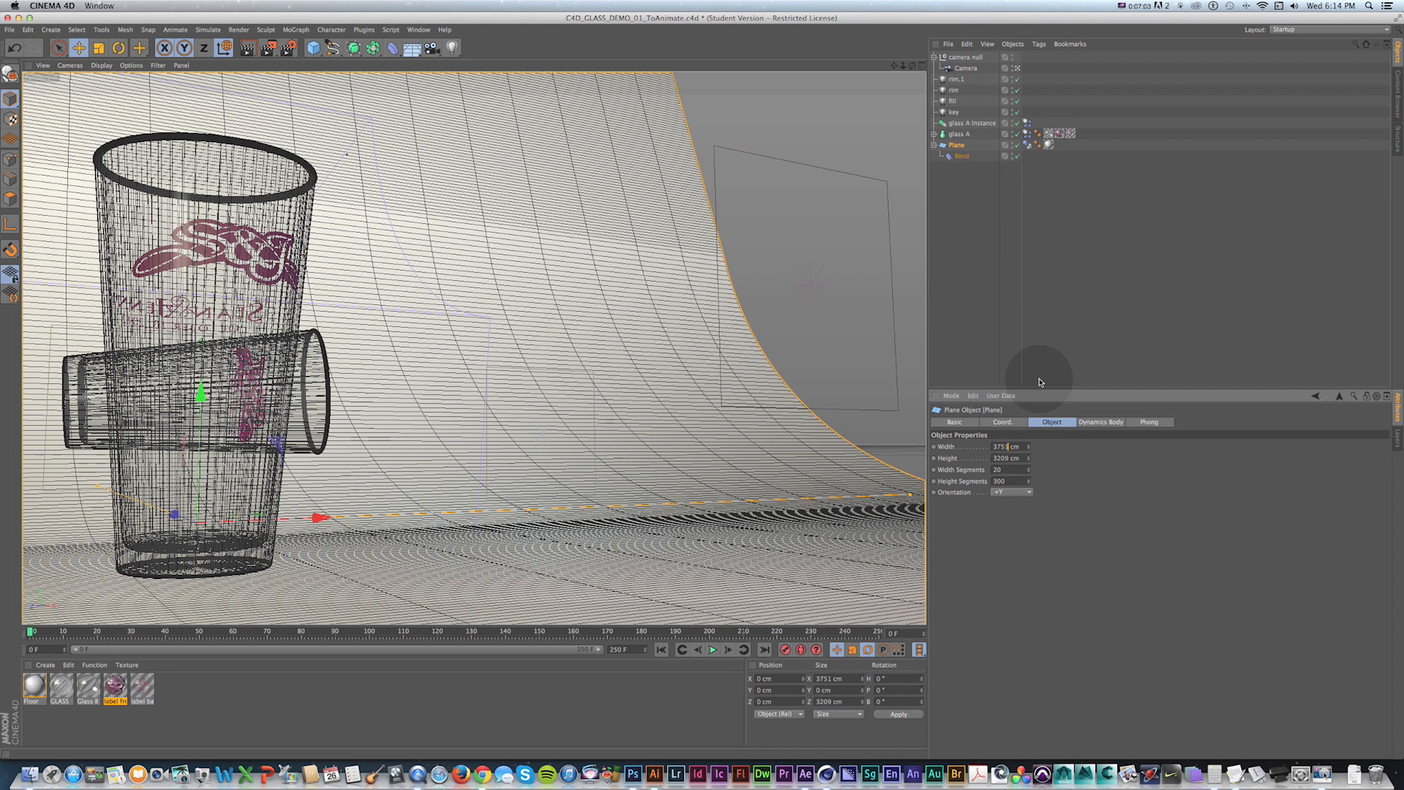
type("0")
key("Return")
left_click(1099, 629)
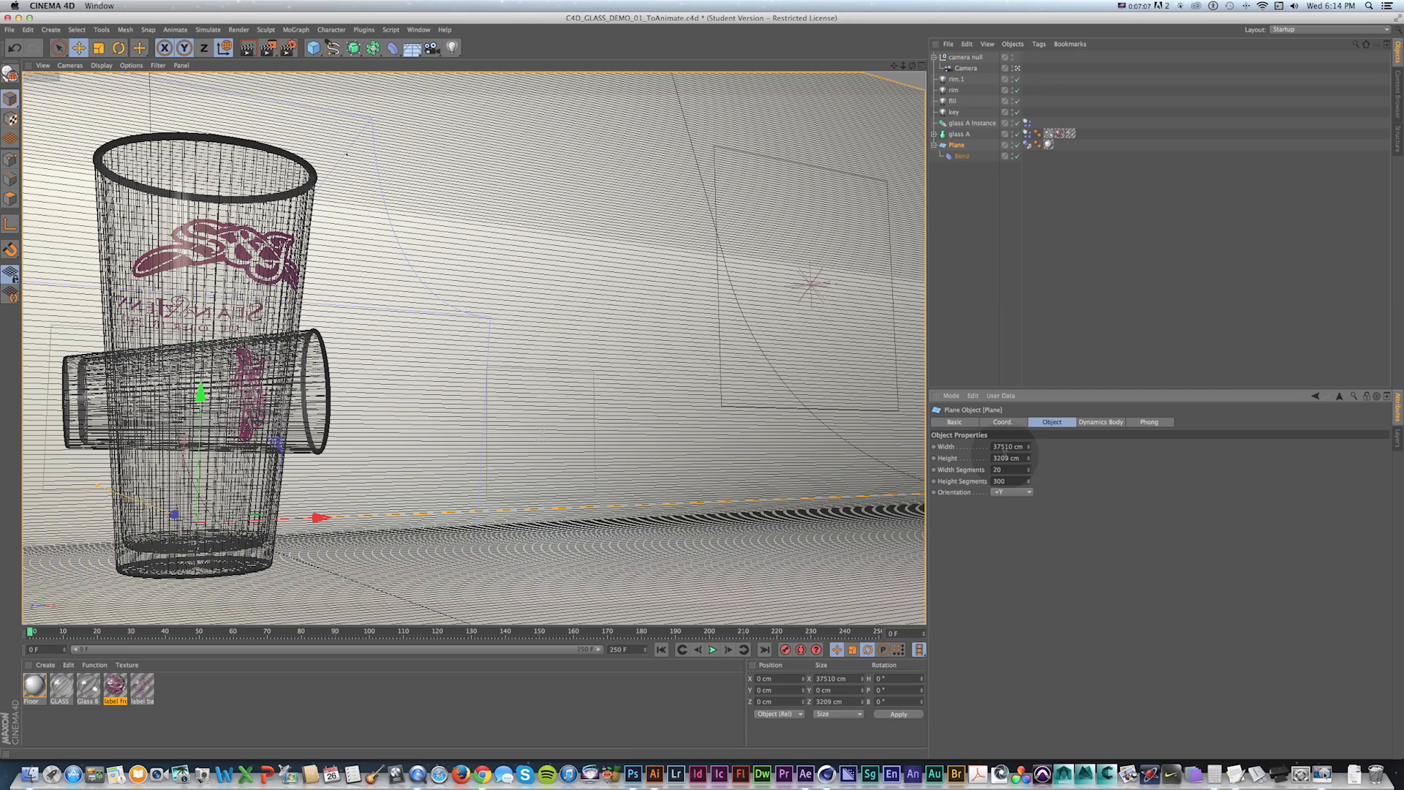
type("6")
key("Return")
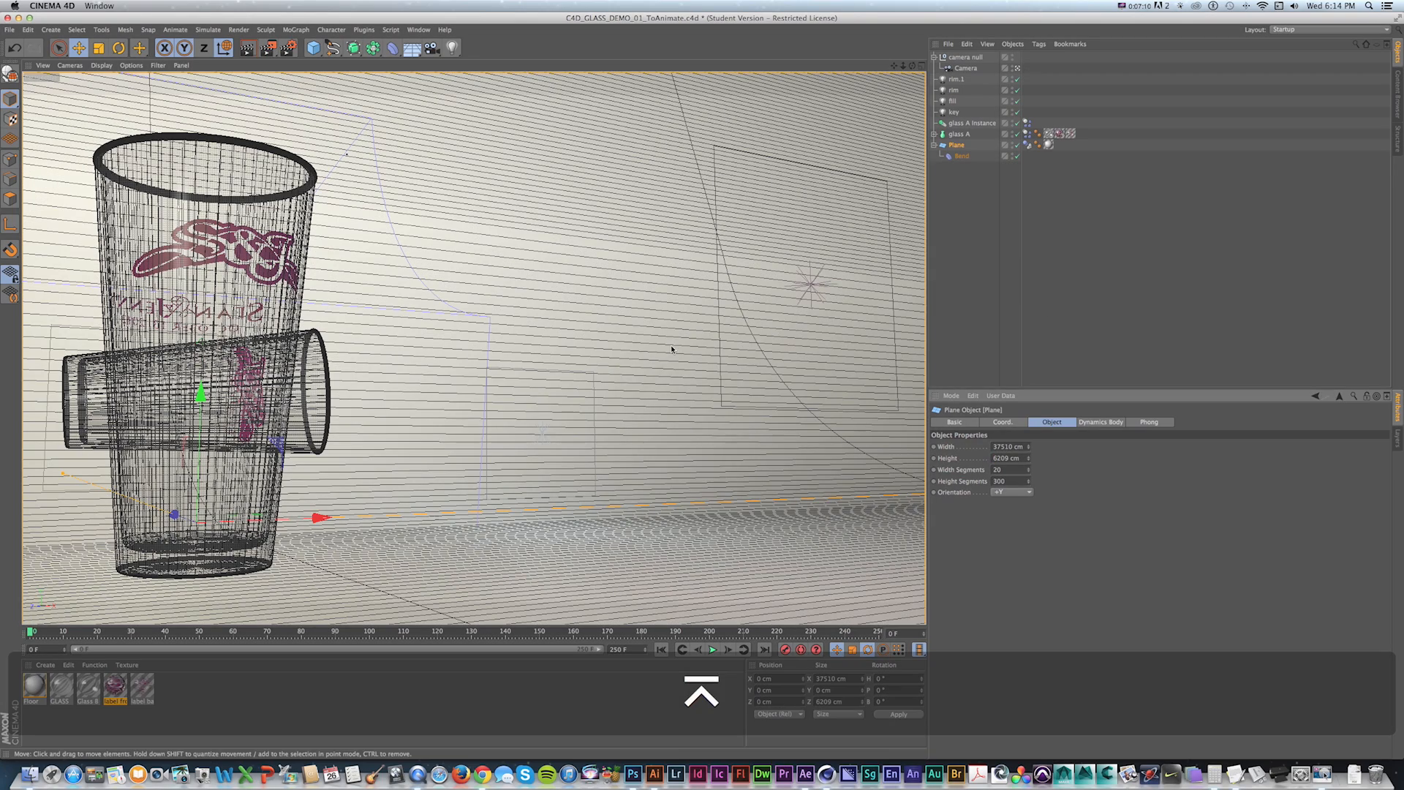
Play the simulation with the enlarged plane and return to frame 0.
key("shift+f")
left_click(713, 650)
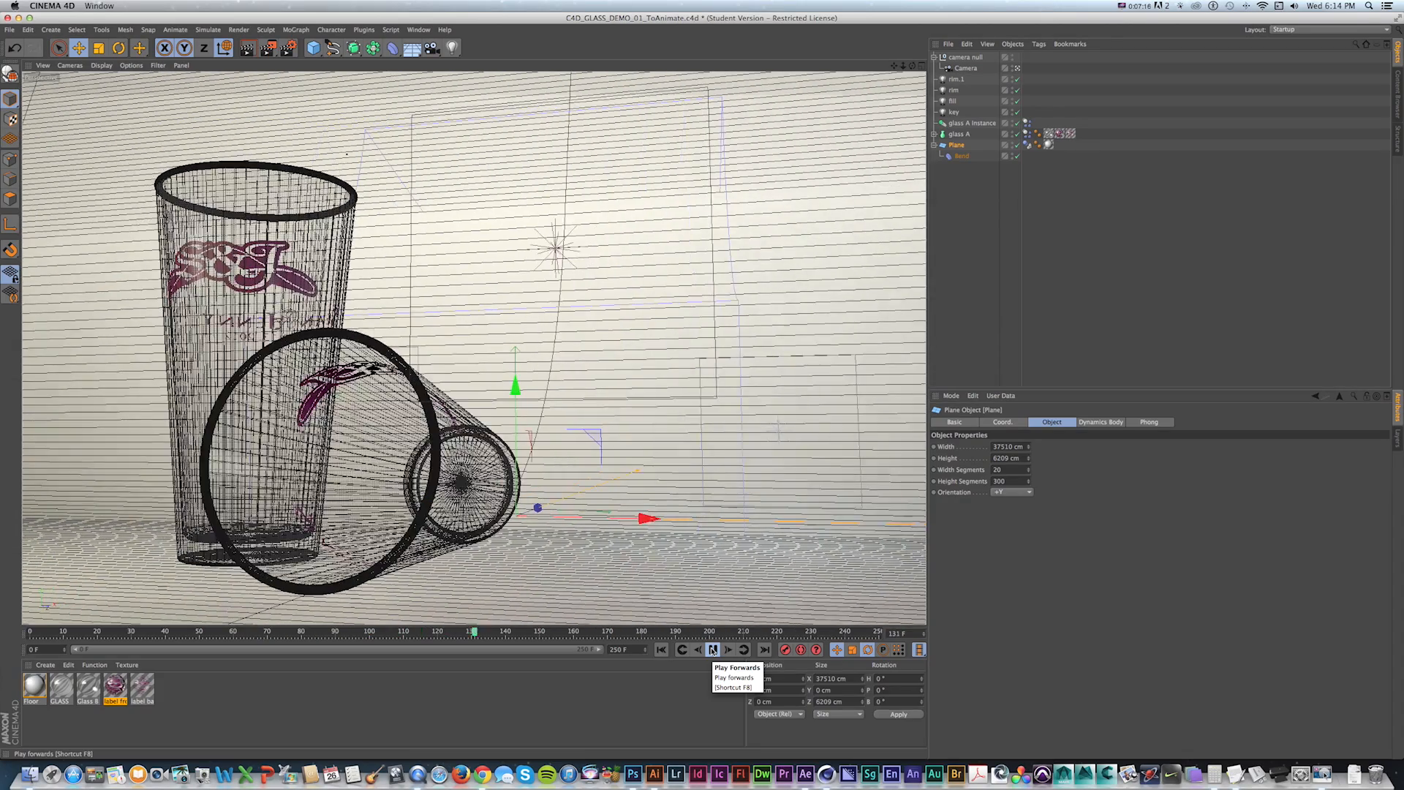
key("shift+f")
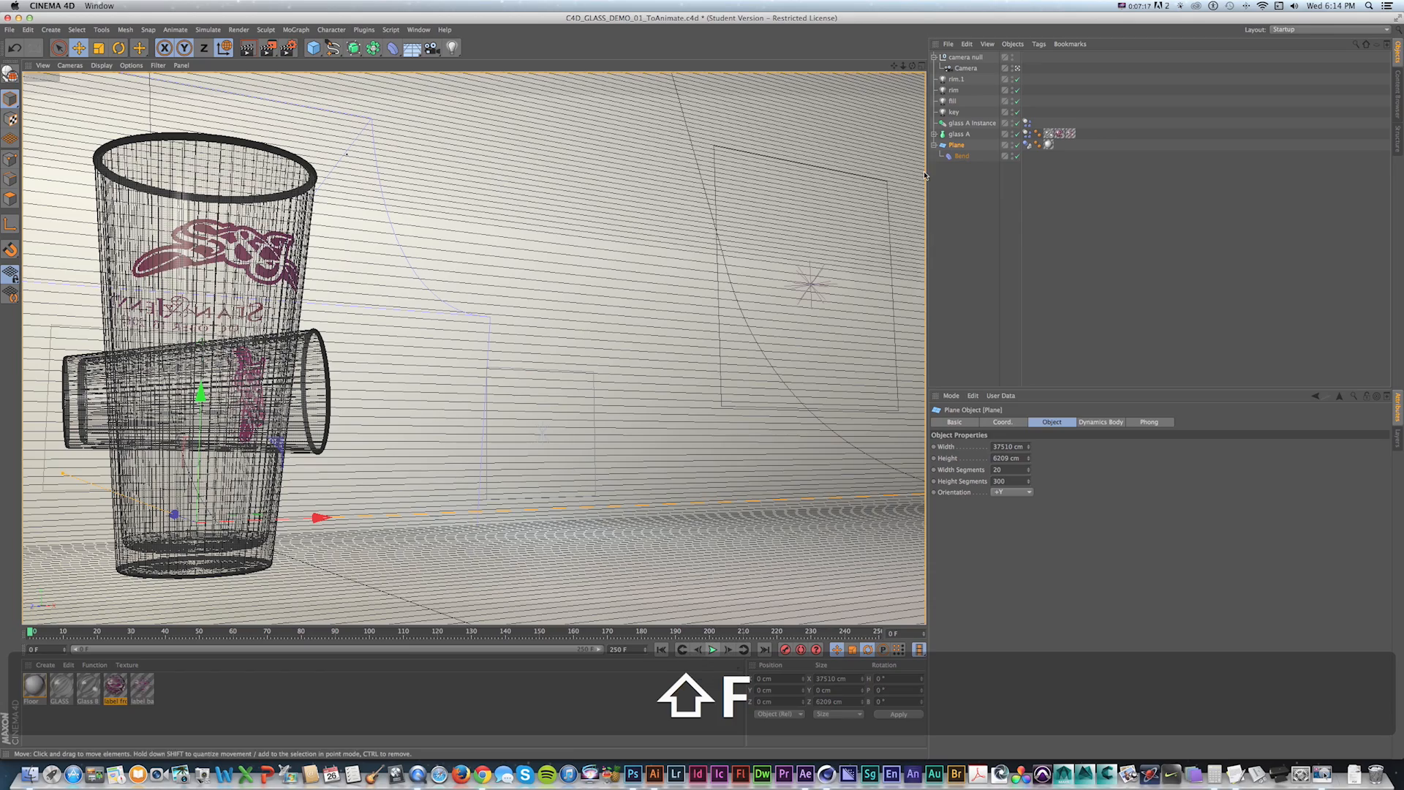
Move the camera null closer to the glasses and record a new keyframe at frame 0.
left_click(966, 57)
left_click_drag(391, 170, 522, 175)
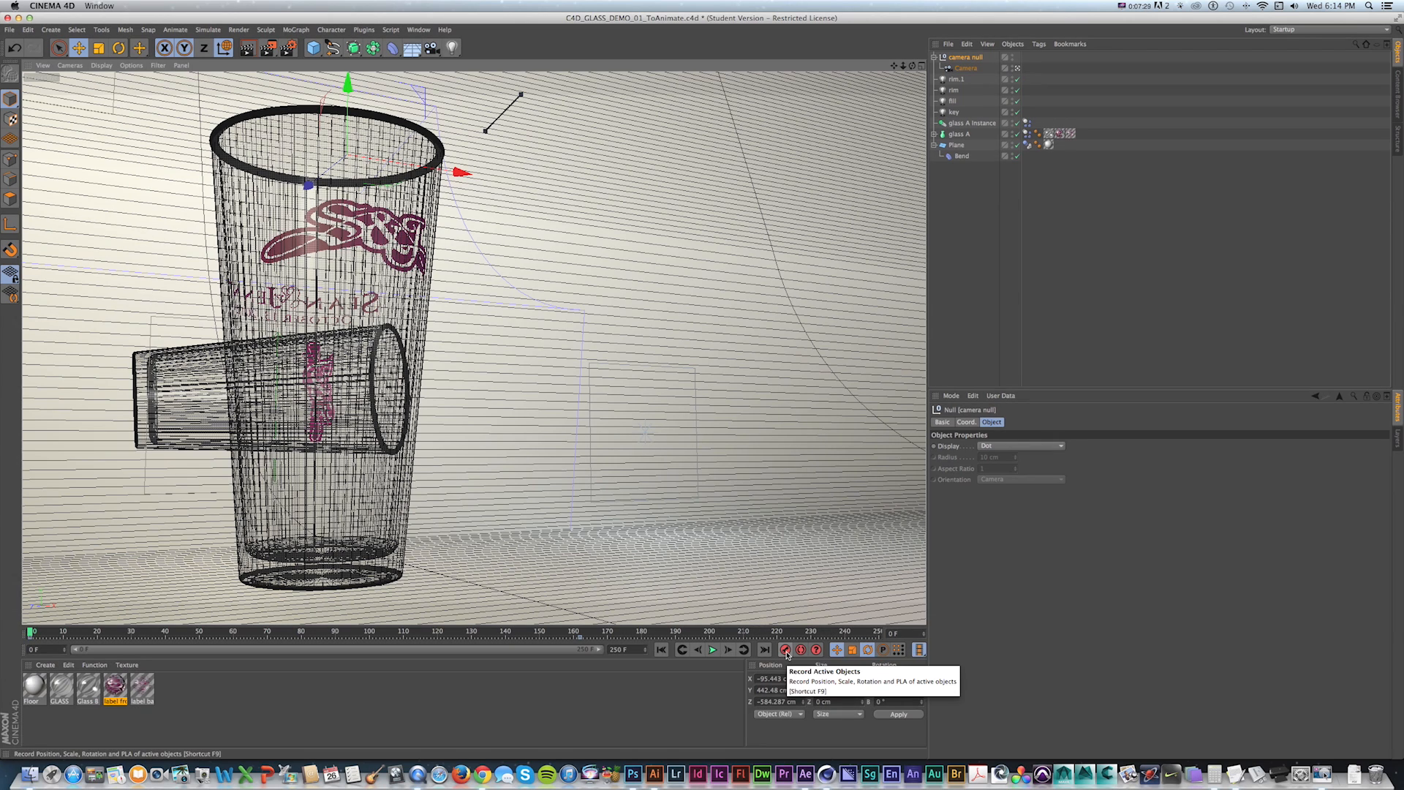
left_click(786, 652)
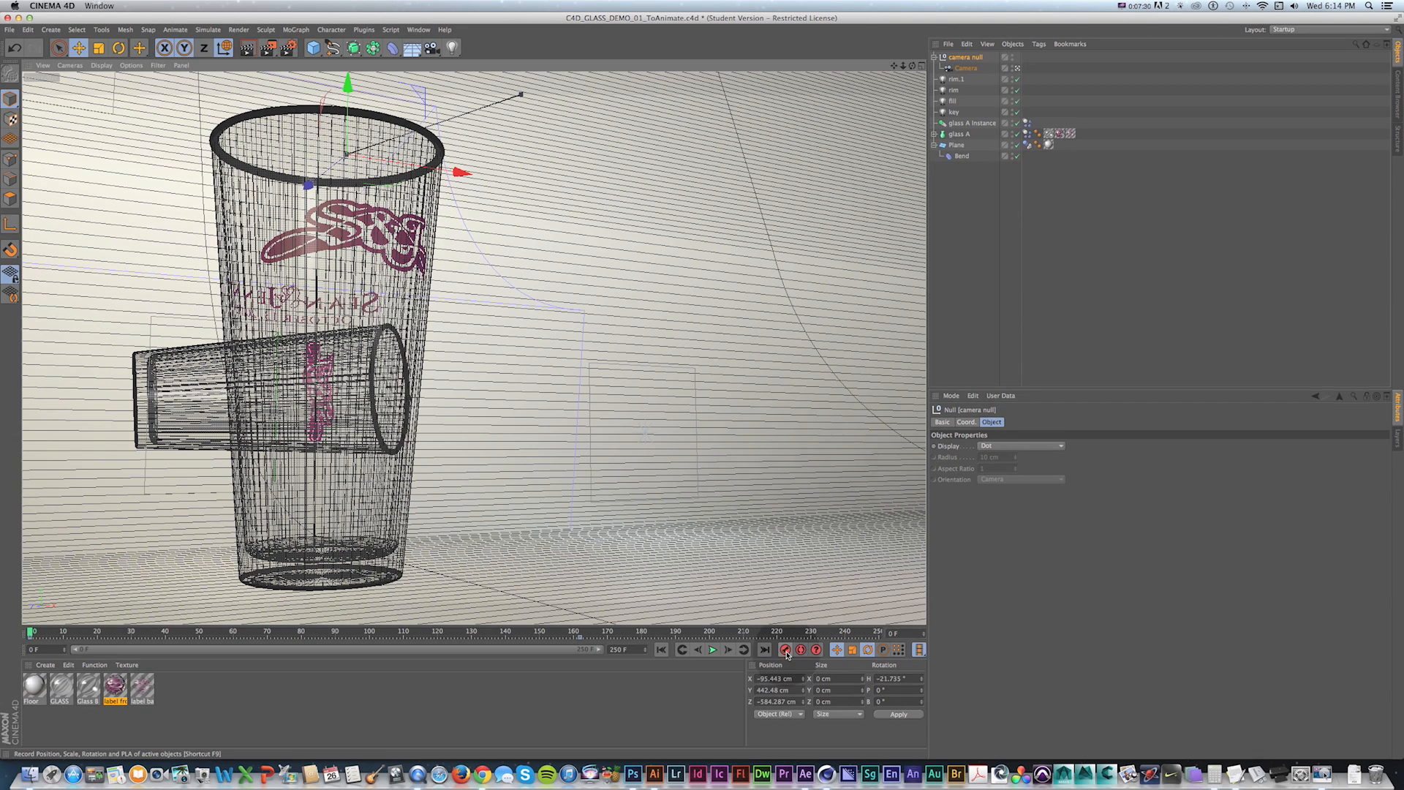
Play the simulation from the new camera position and return to the start.
key("shift+f")
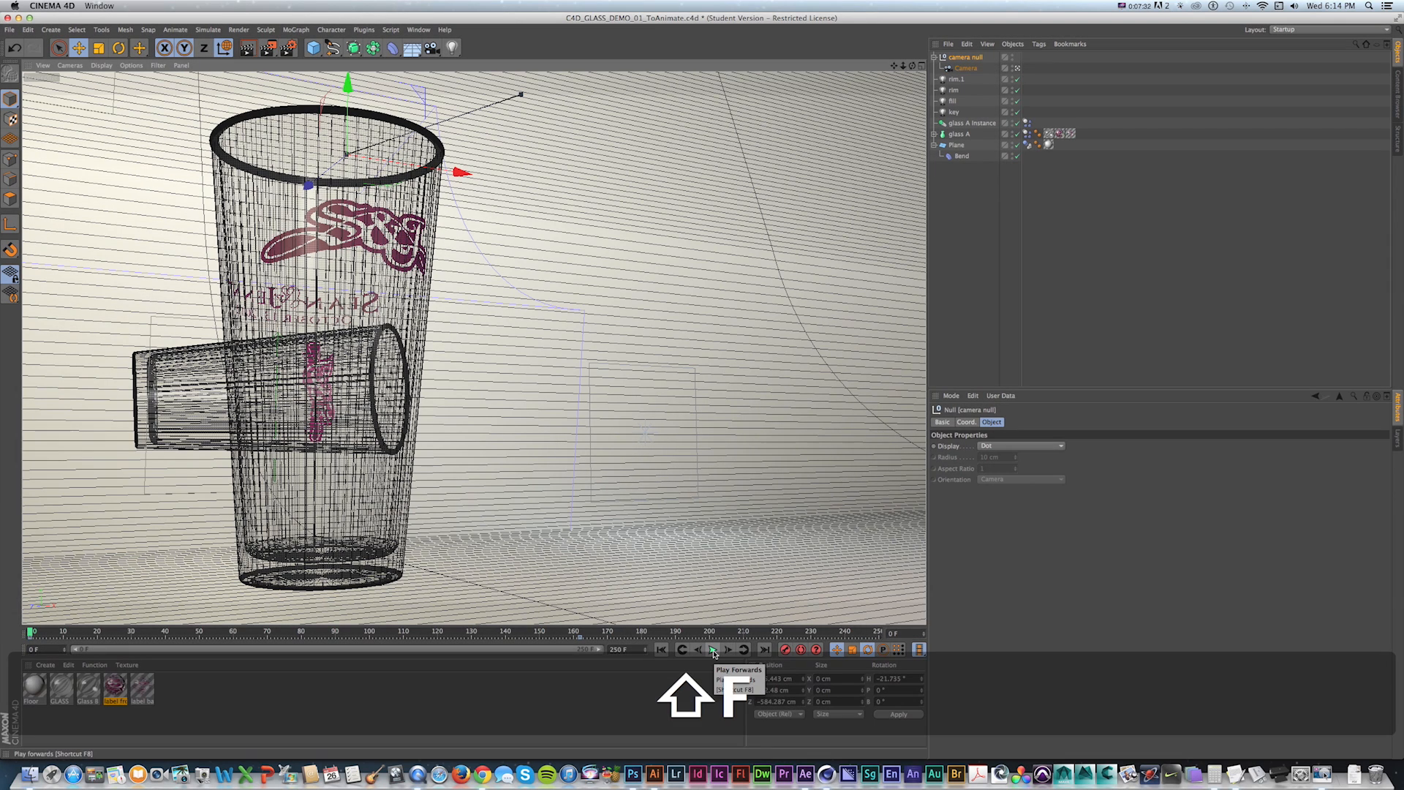
left_click(713, 650)
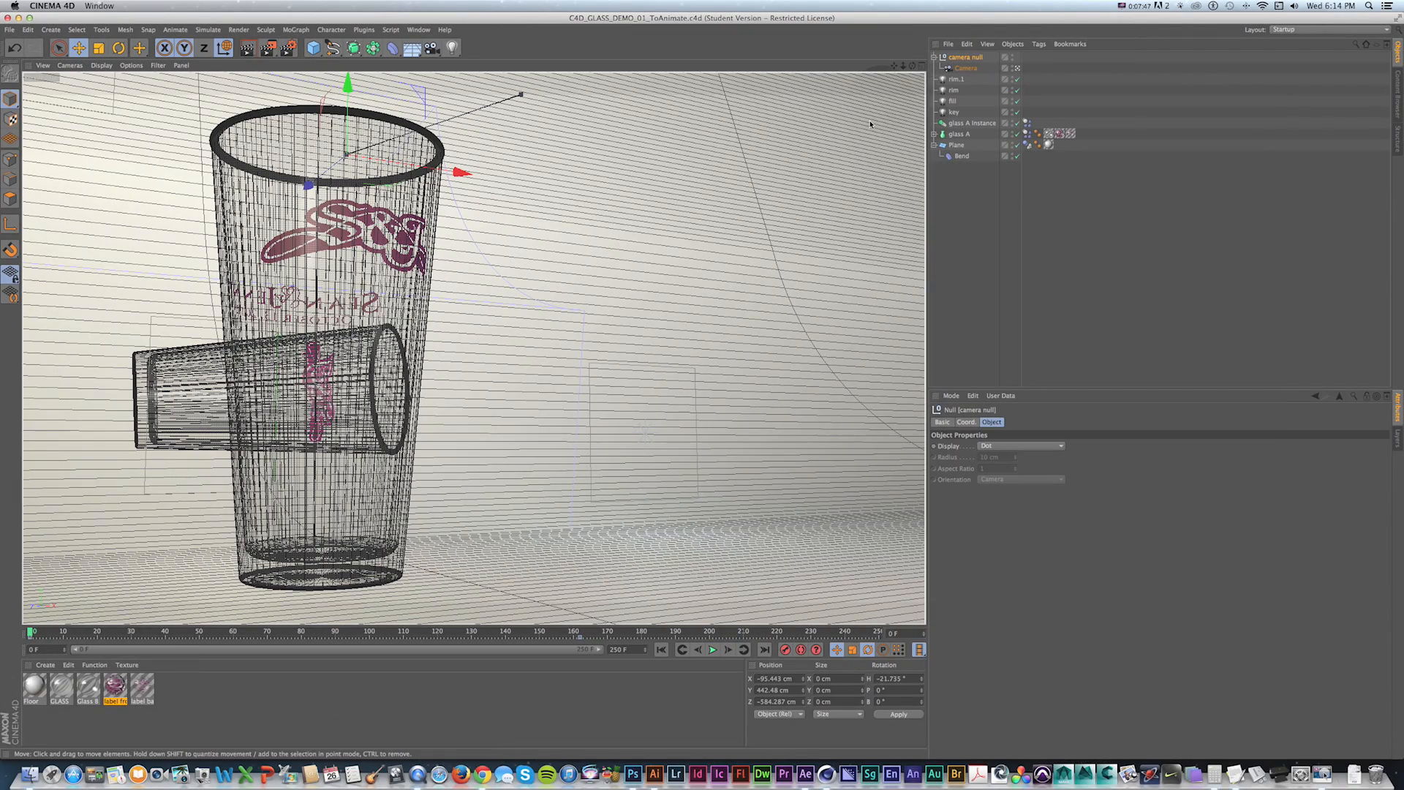
left_click(713, 650)
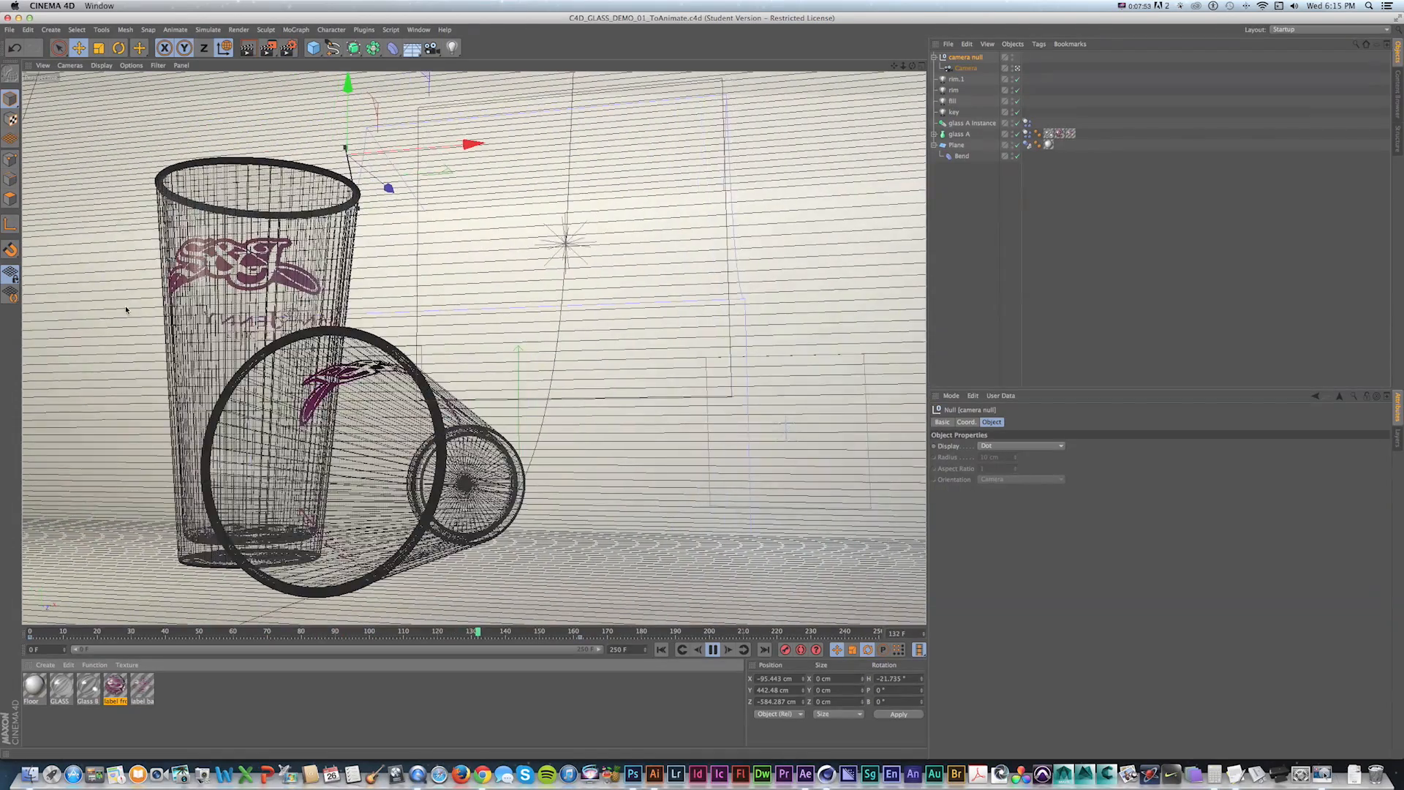
left_click(712, 649)
key("shift+f")
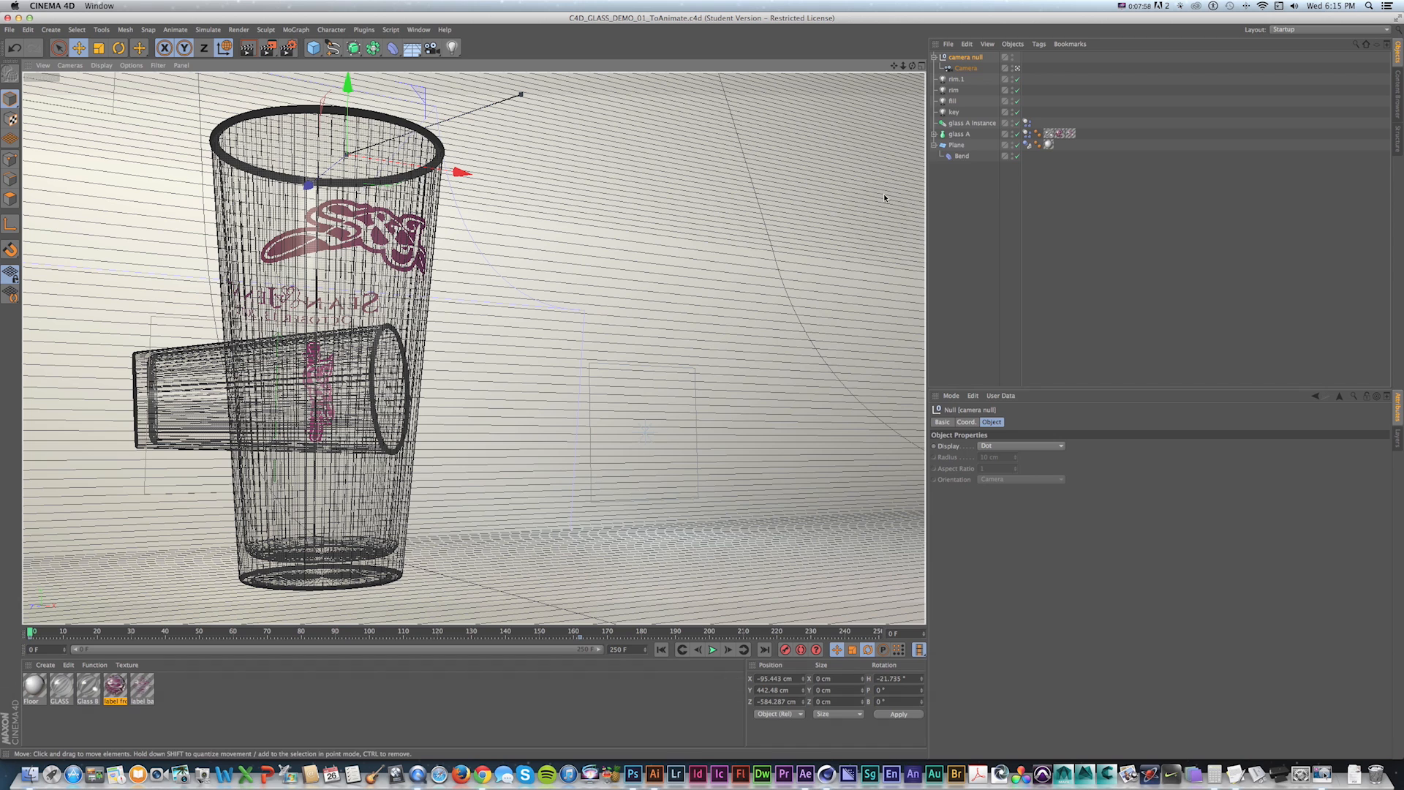
Set Bounce to 100% and Friction to 0% on the dynamics tags of both glasses.
left_click(958, 134)
left_click(971, 123, "shift")
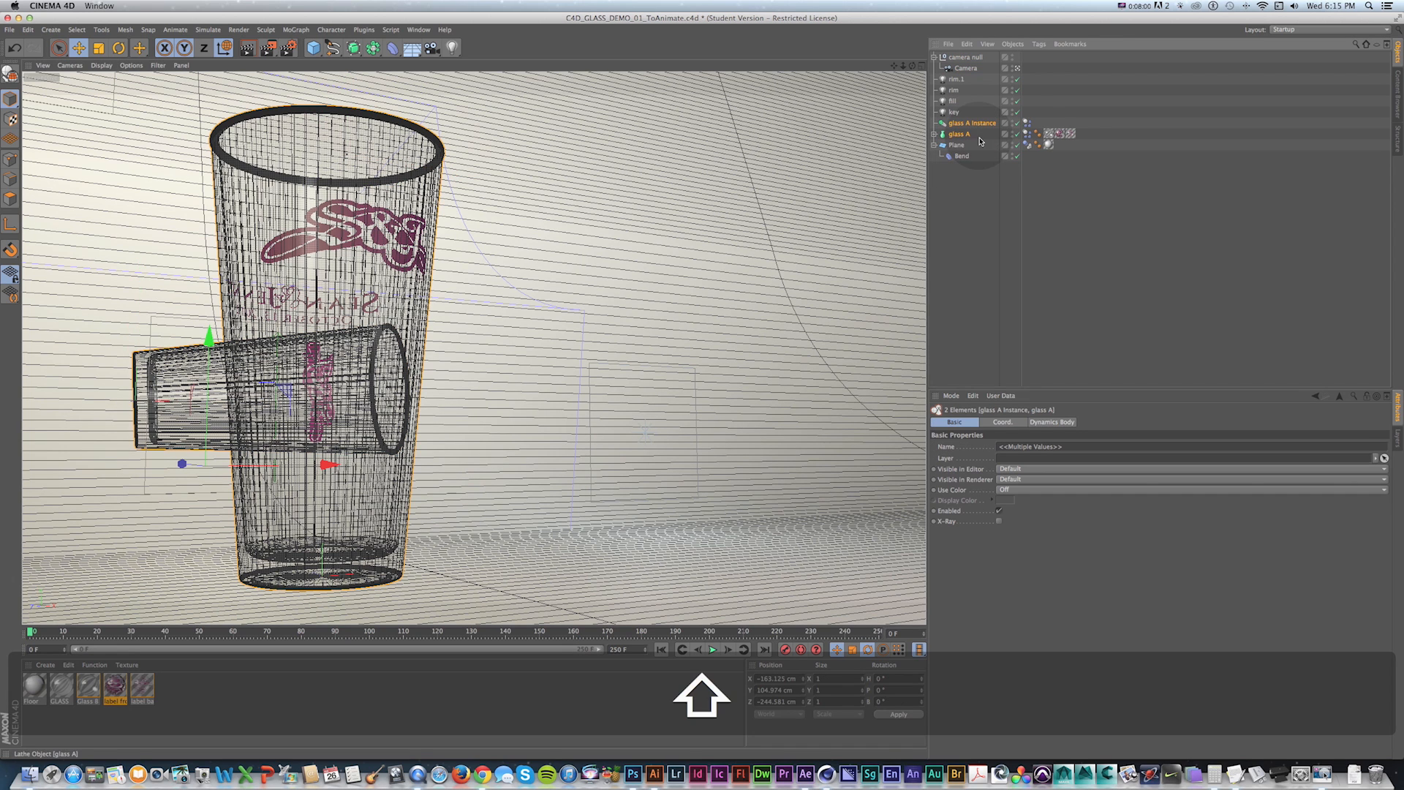
left_click(1026, 133)
left_click(1027, 123, "shift")
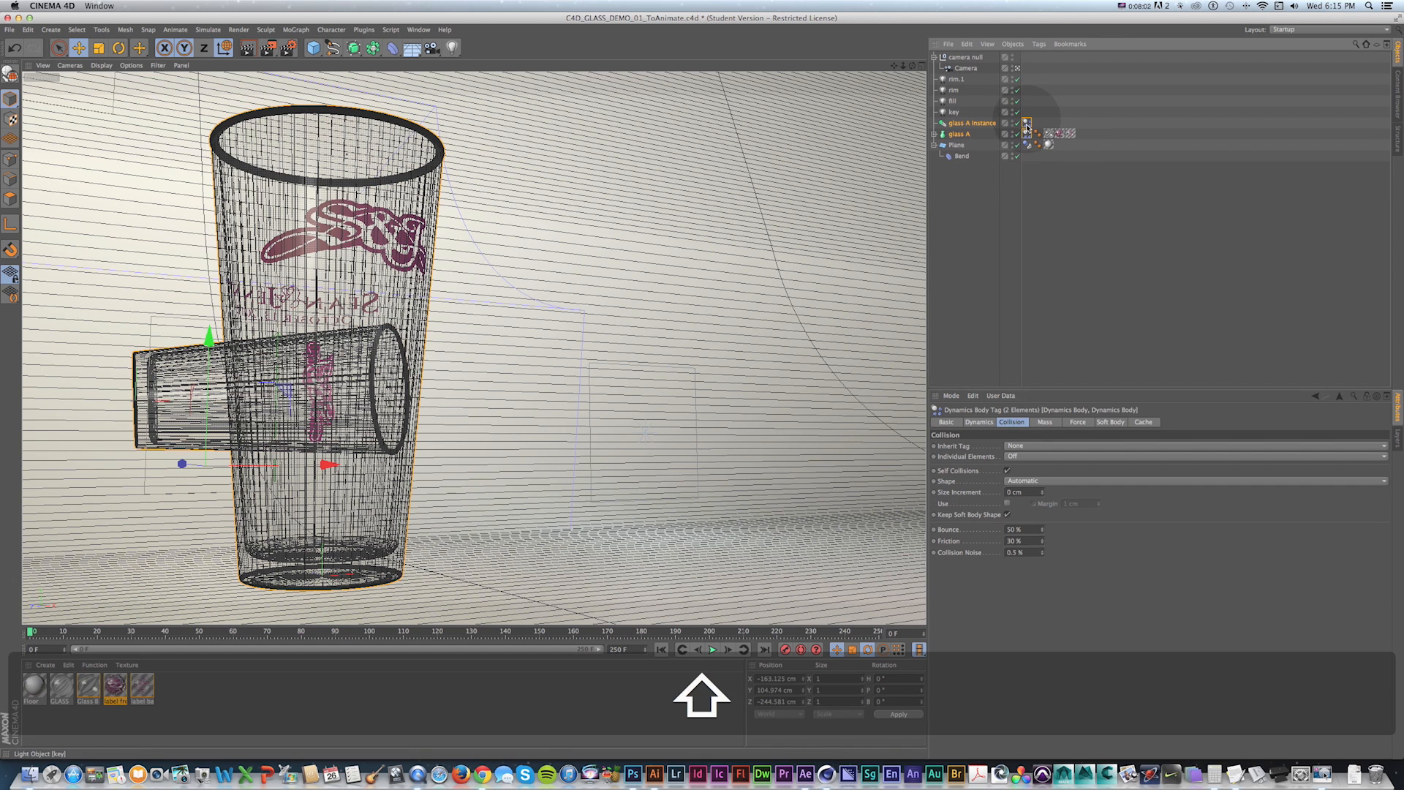
left_click_drag(1022, 529, 956, 530)
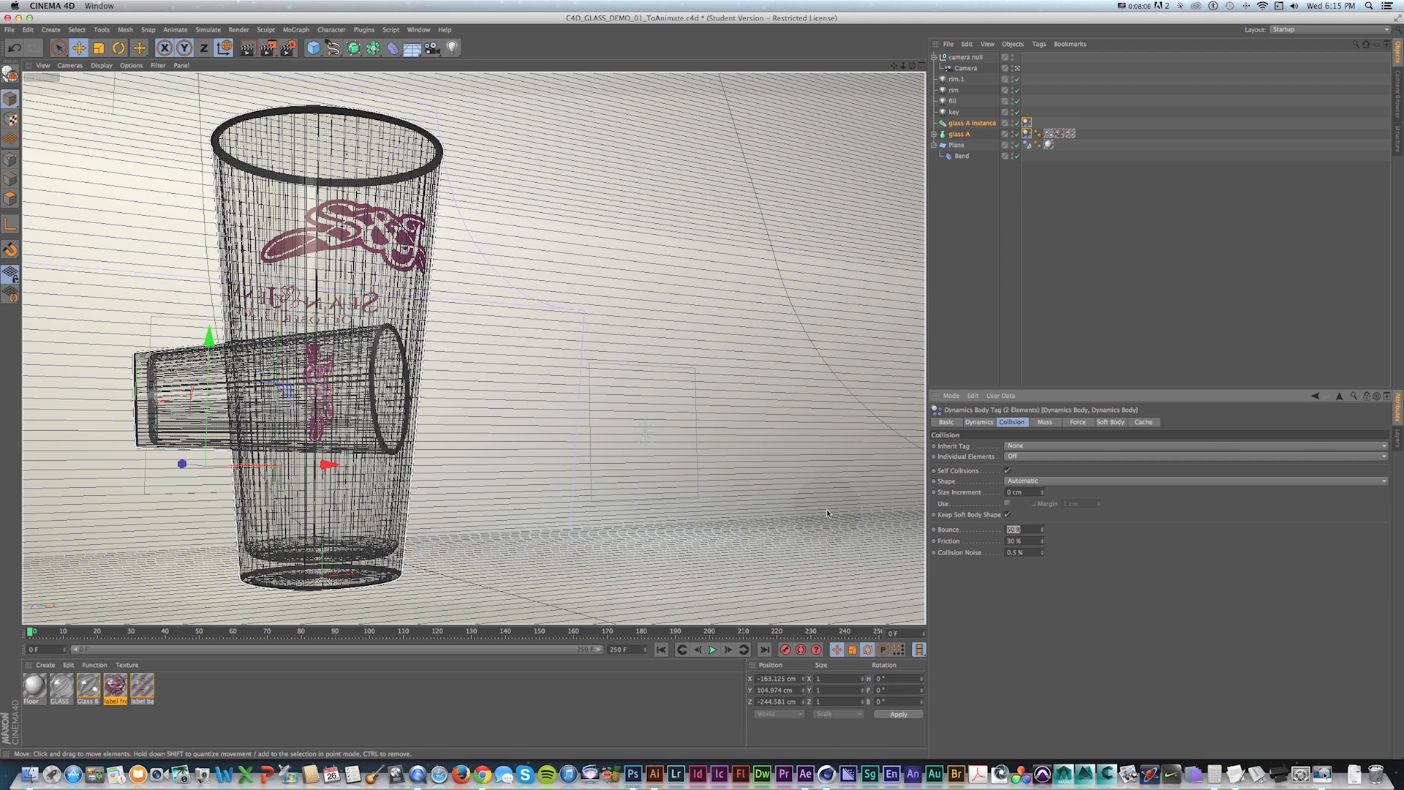
type("100")
key("Tab")
type("0")
key("KP_Enter")
Deselect everything and play the simulation with the new collision settings.
left_click(956, 314)
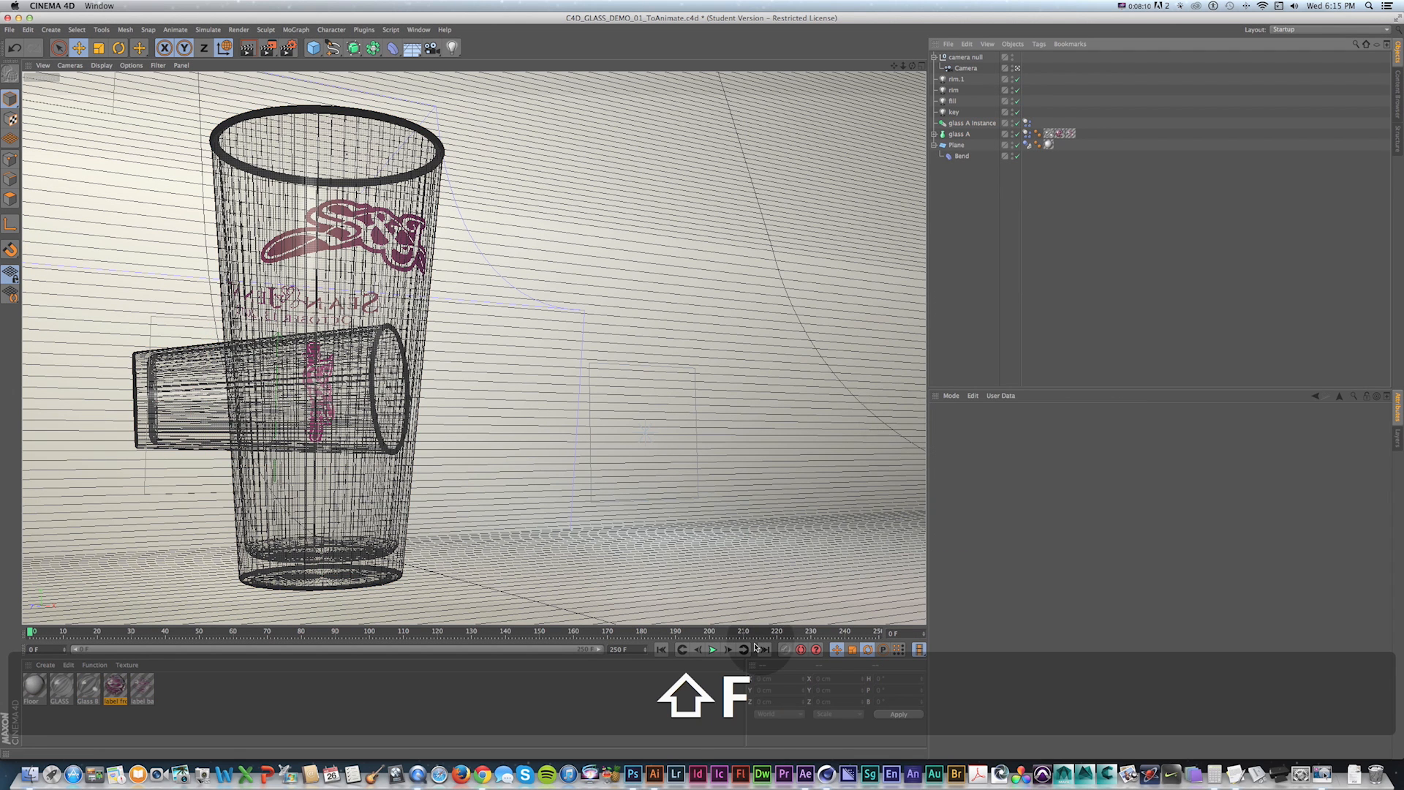
left_click(713, 650)
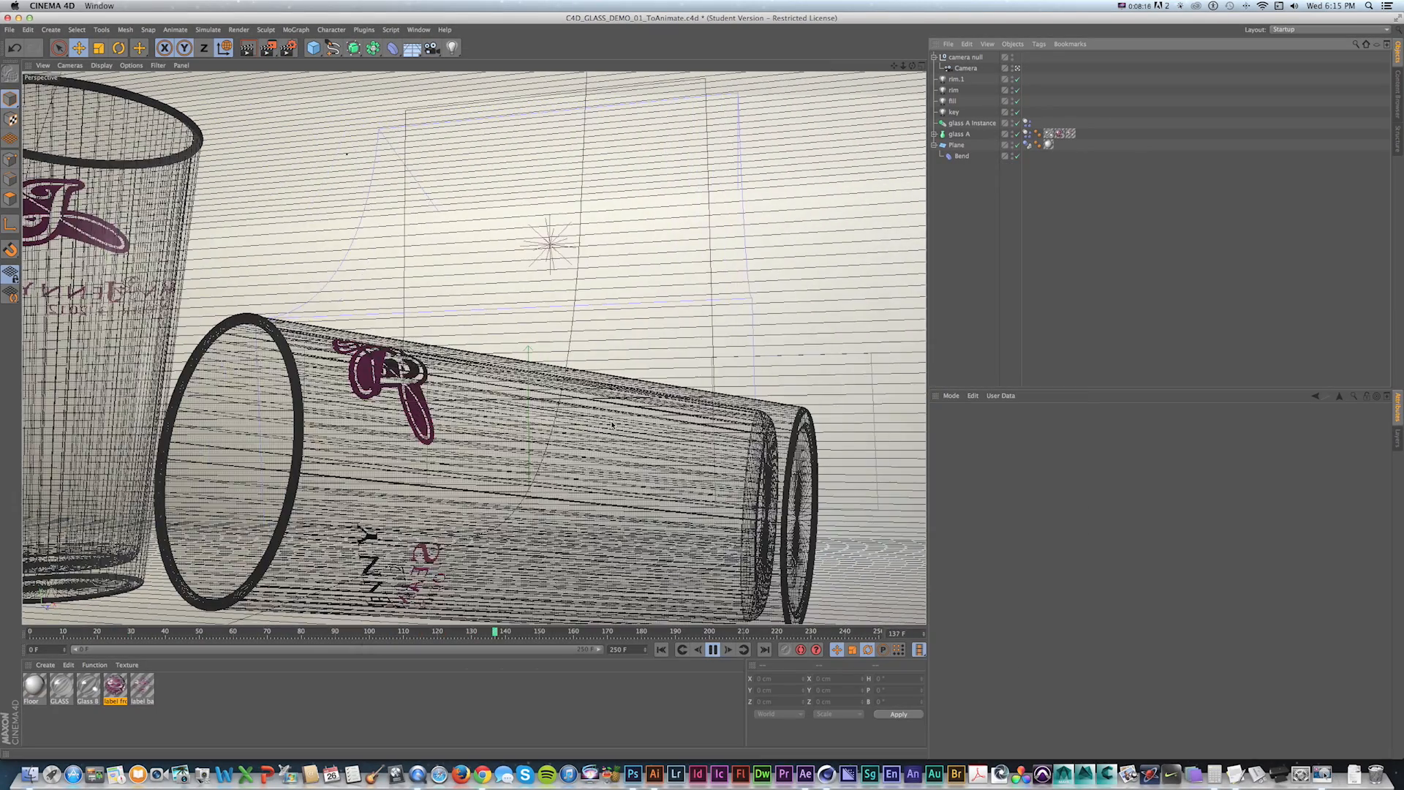
Replay the simulation and return to the first frame.
left_click(713, 650)
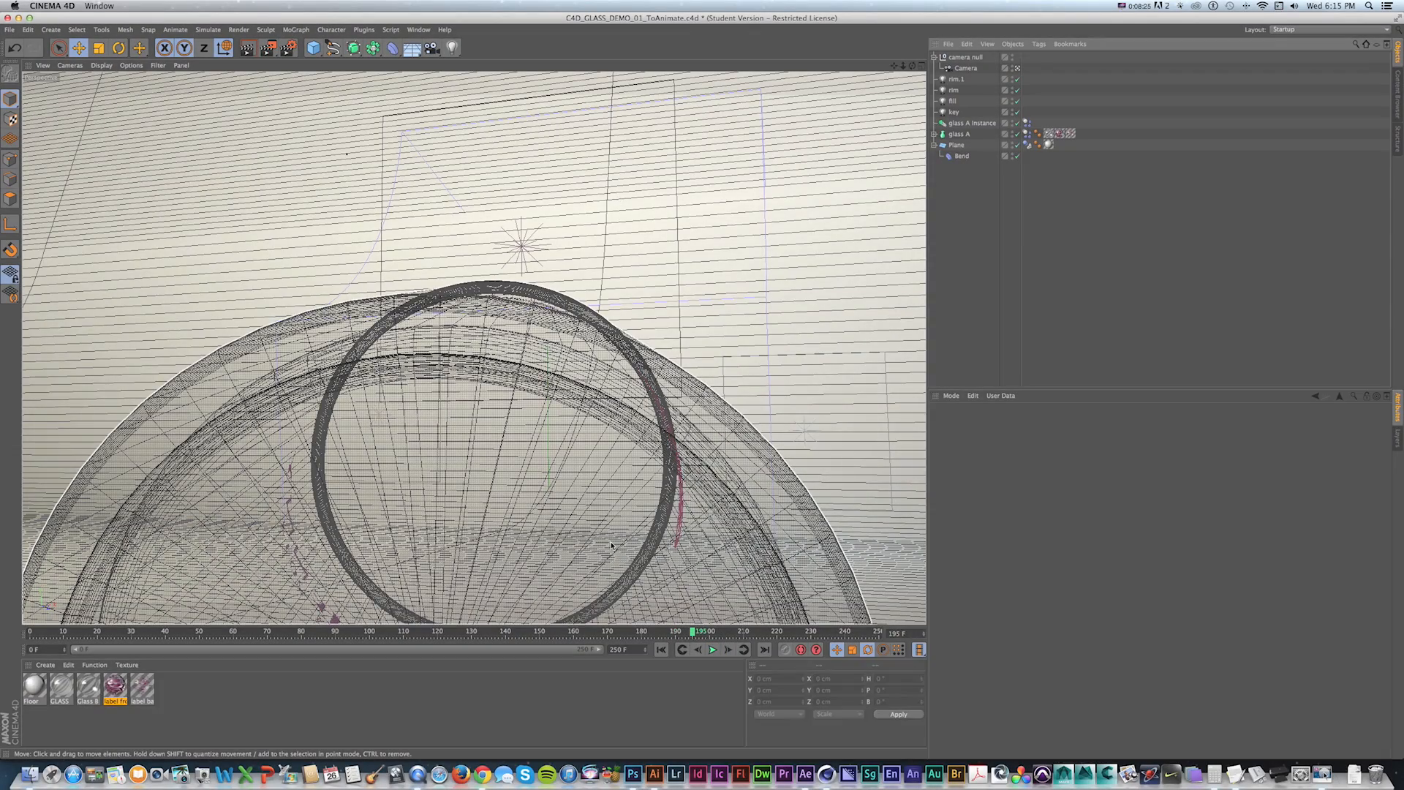
key("shift+f")
left_click(713, 649)
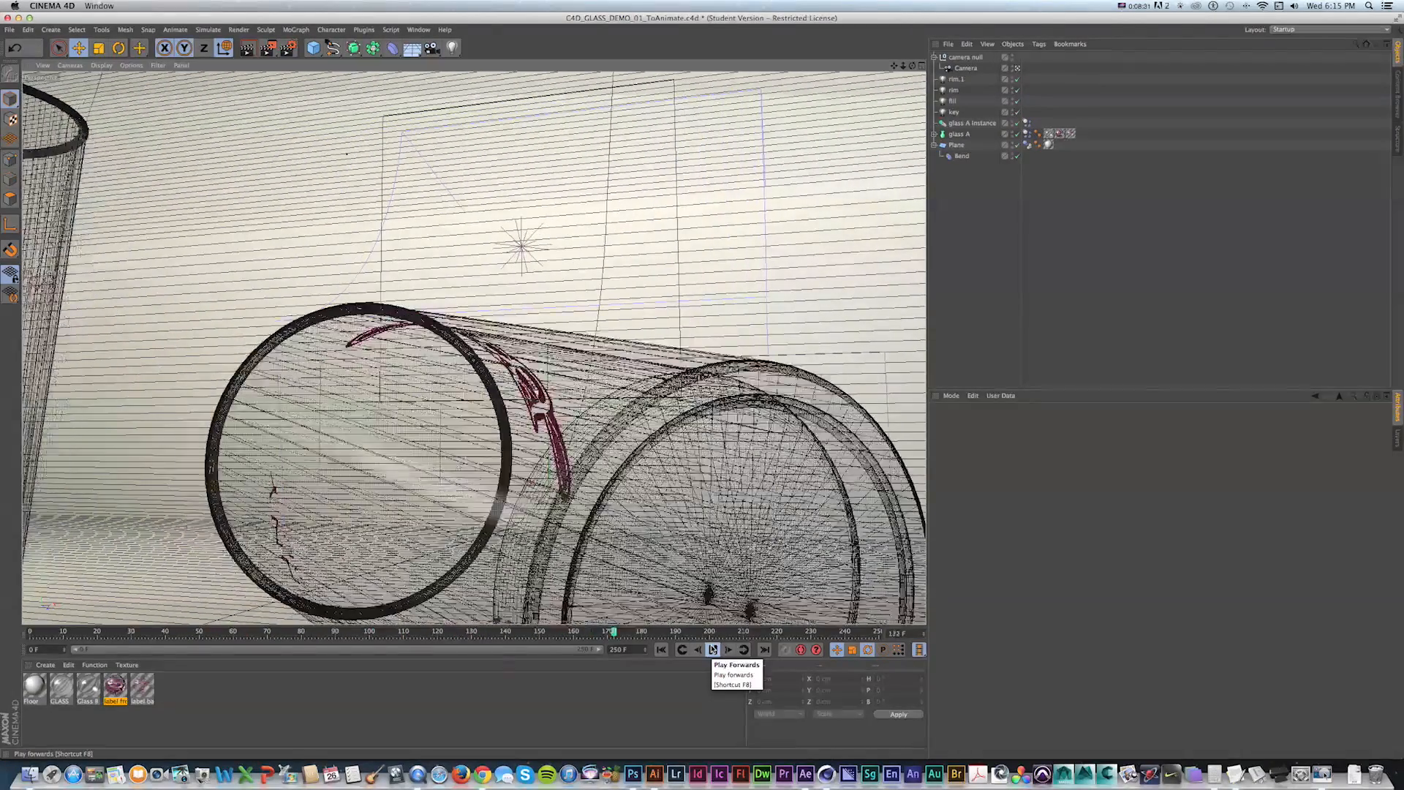
left_click(710, 649)
key("shift+f")
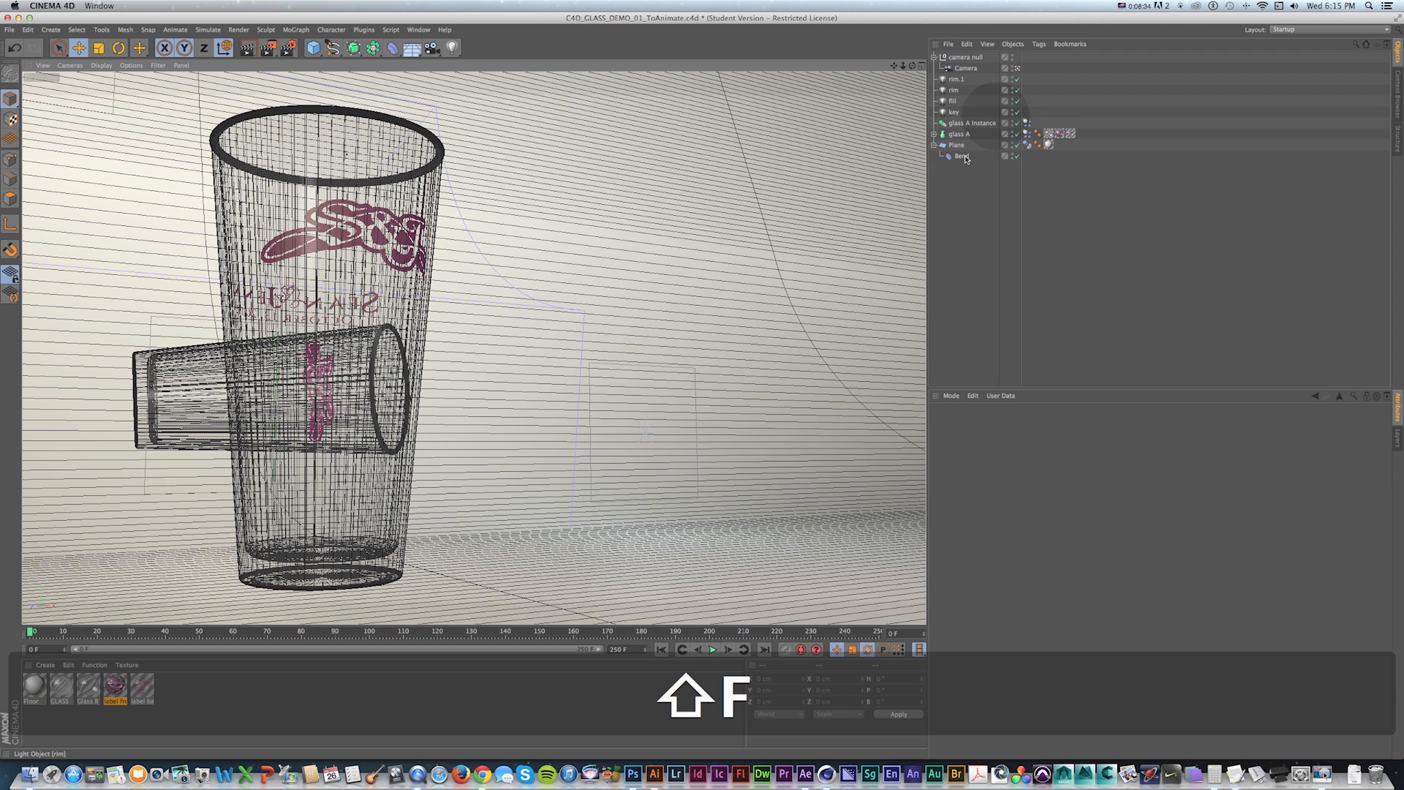
Set Bounce to 0% and Friction to 100% on the dynamics tags of both glasses, then return to the start.
left_click(1025, 124)
left_click(1026, 134, "shift")
key("shift+f")
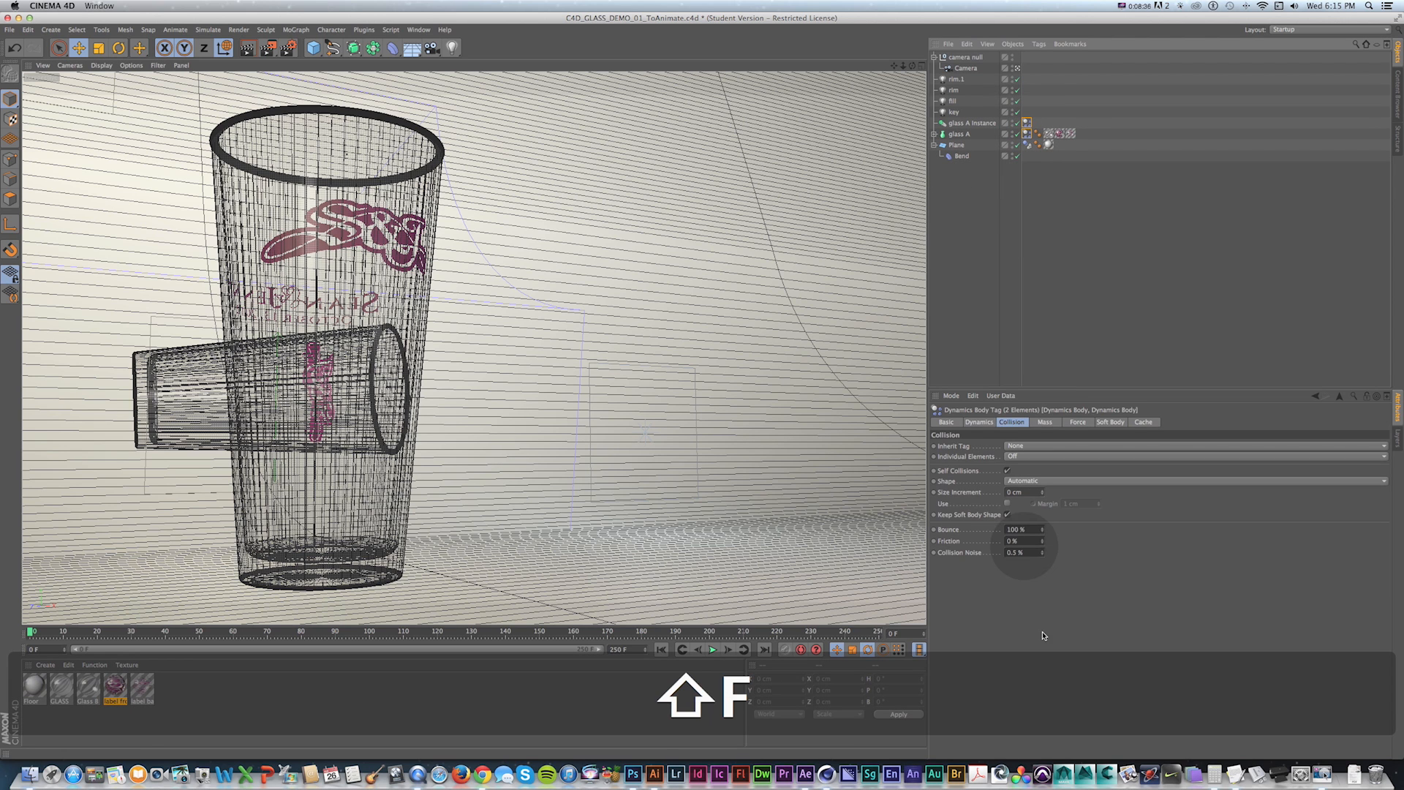
left_click(1016, 529)
type("0")
key("Tab")
type("100")
key("Return")
key("shift+f")
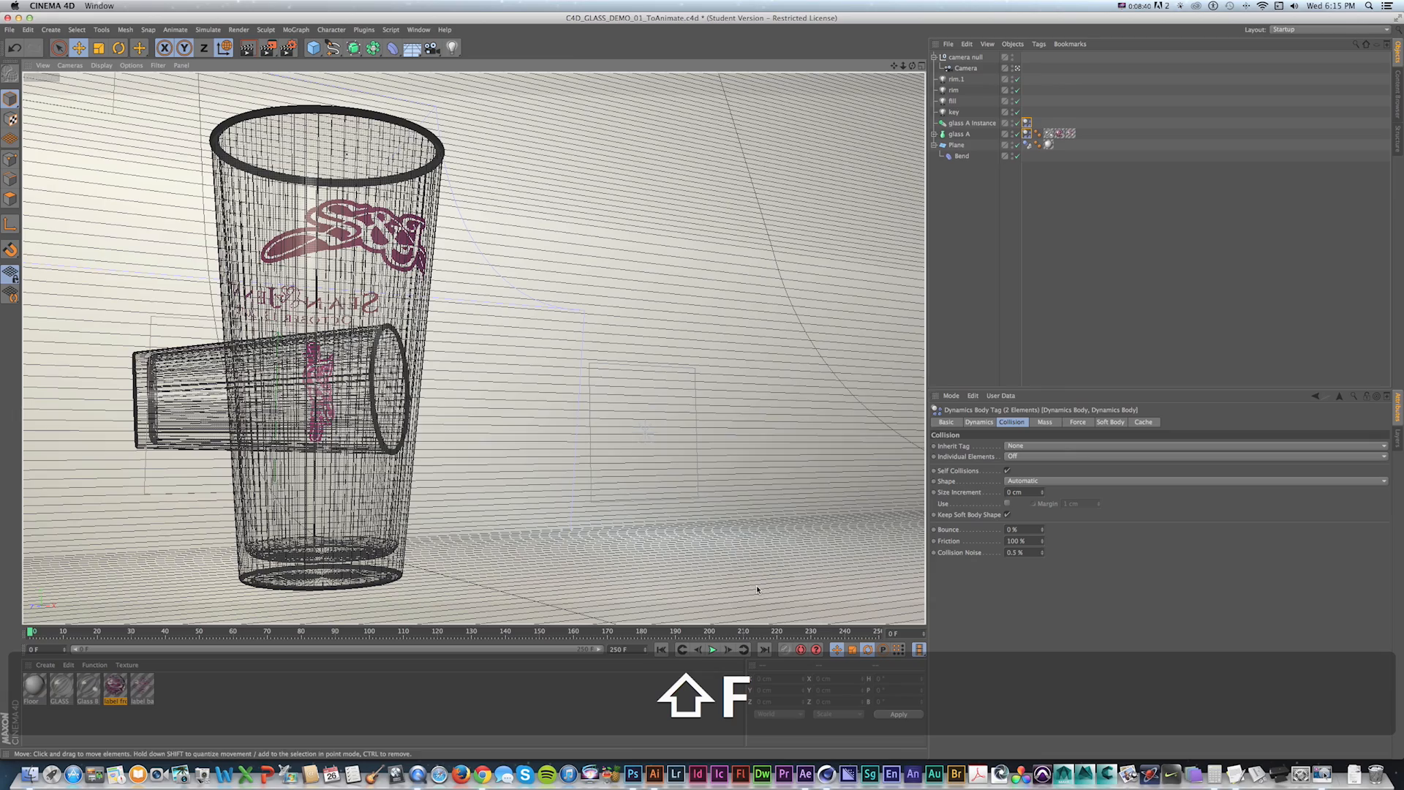
Play the simulation with the new collision settings and return to the start.
left_click(713, 649)
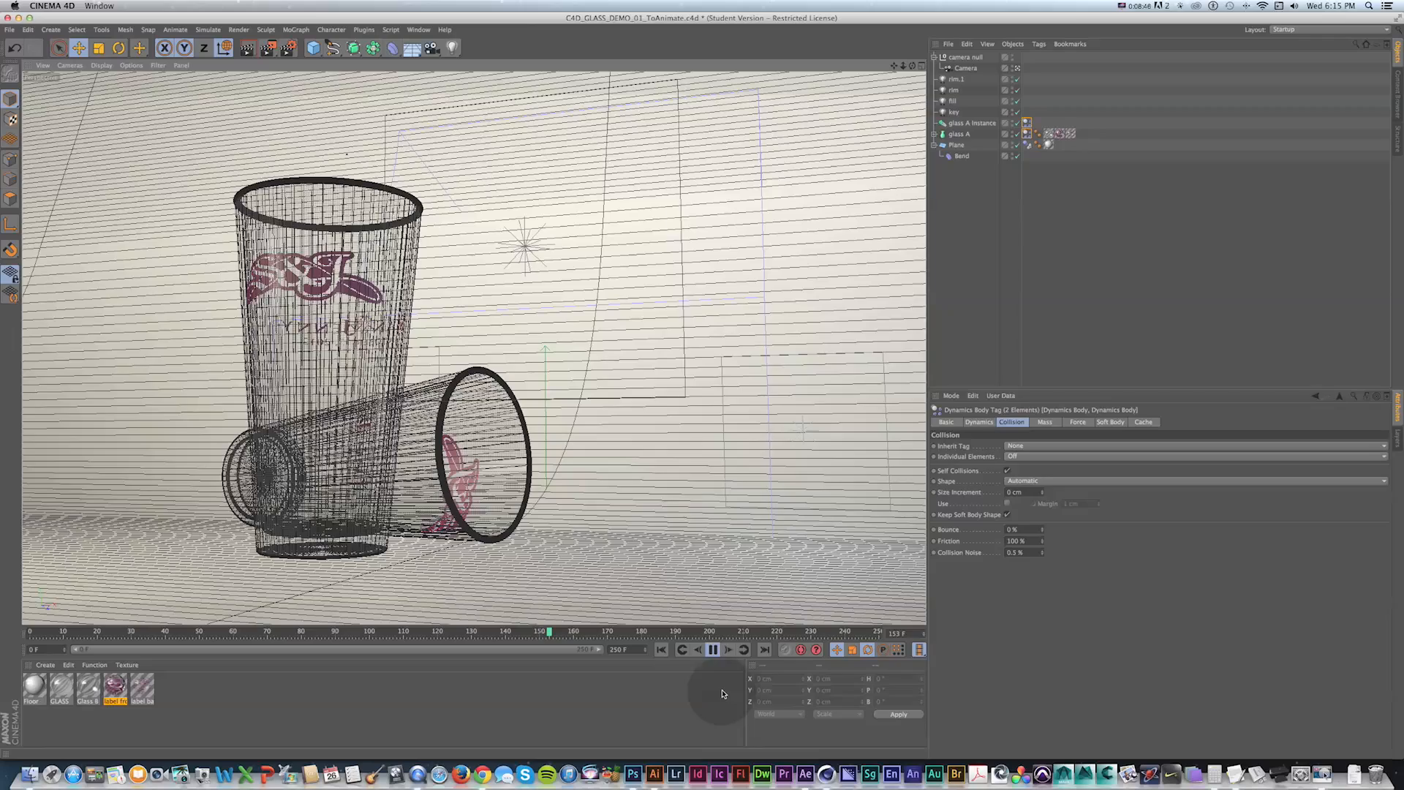
left_click(715, 650)
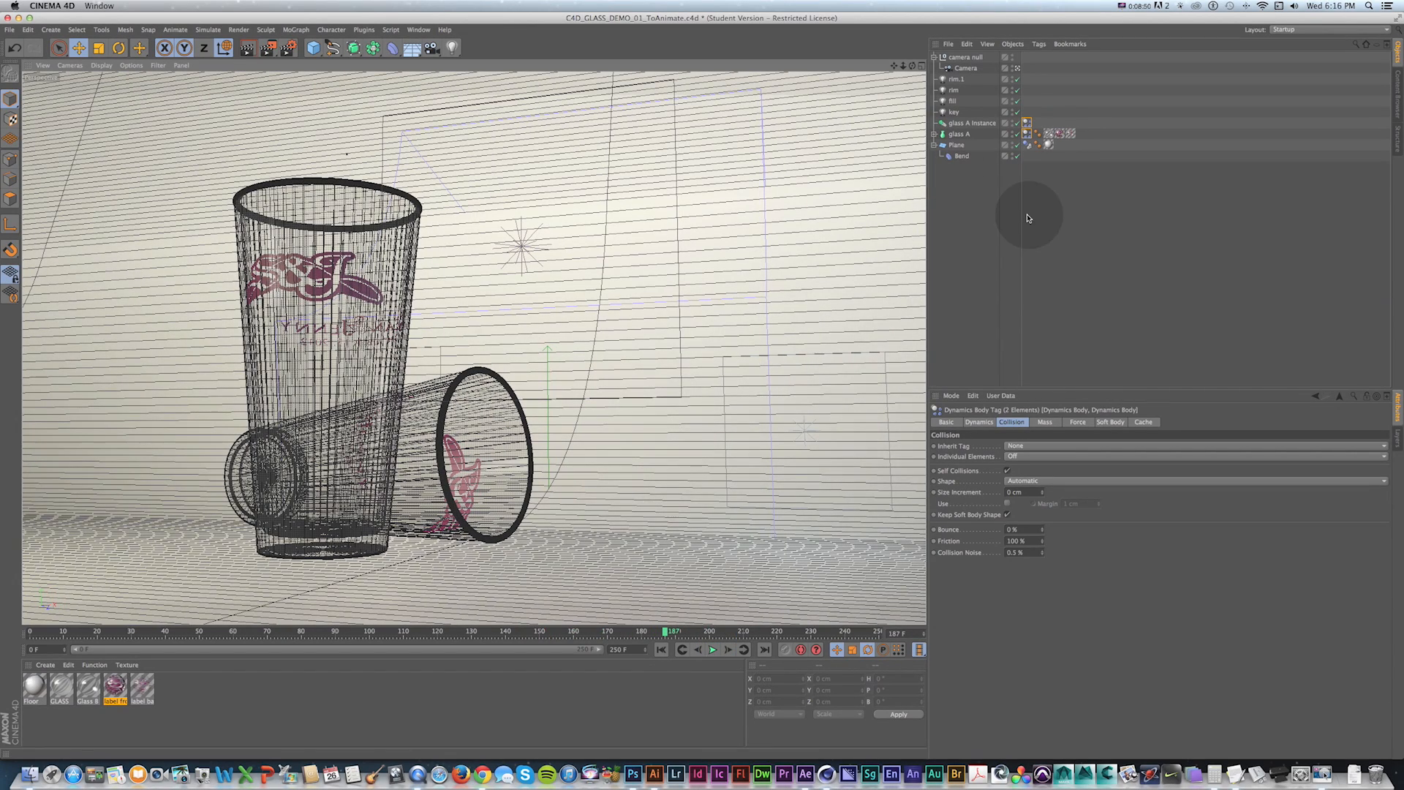
key("shift+f")
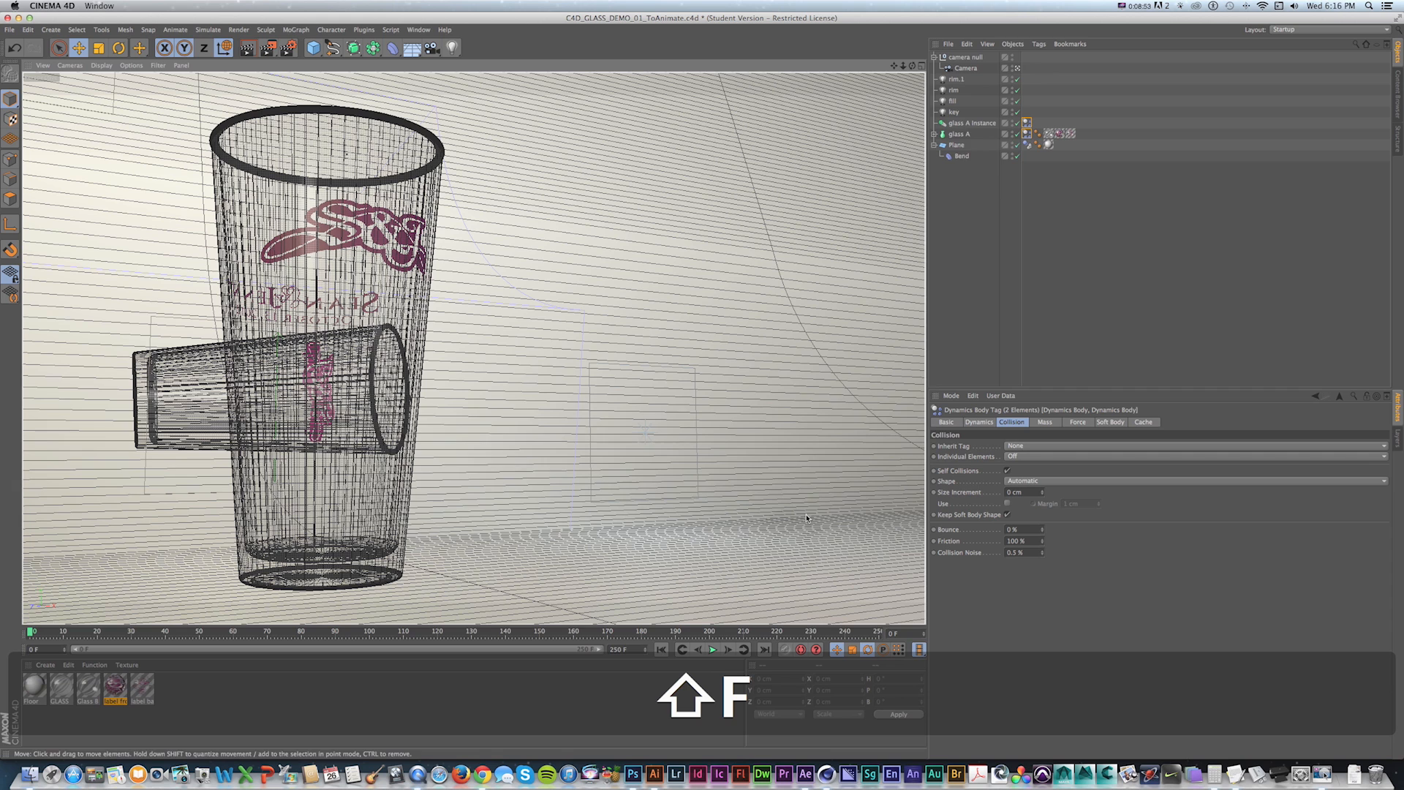
Set Bounce to 25% and Friction to 75% on glass A's dynamics tag.
left_click(1026, 123)
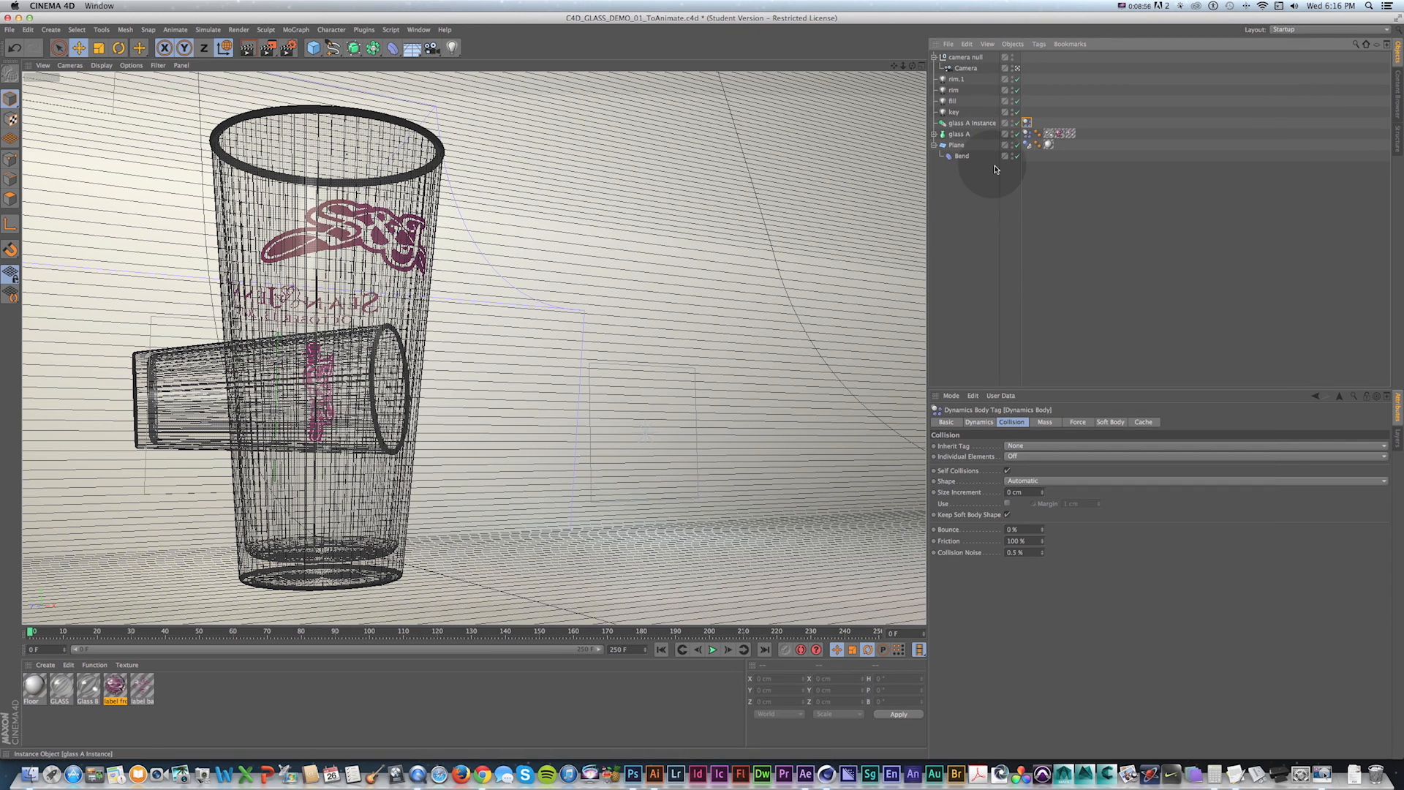
left_click(1027, 133)
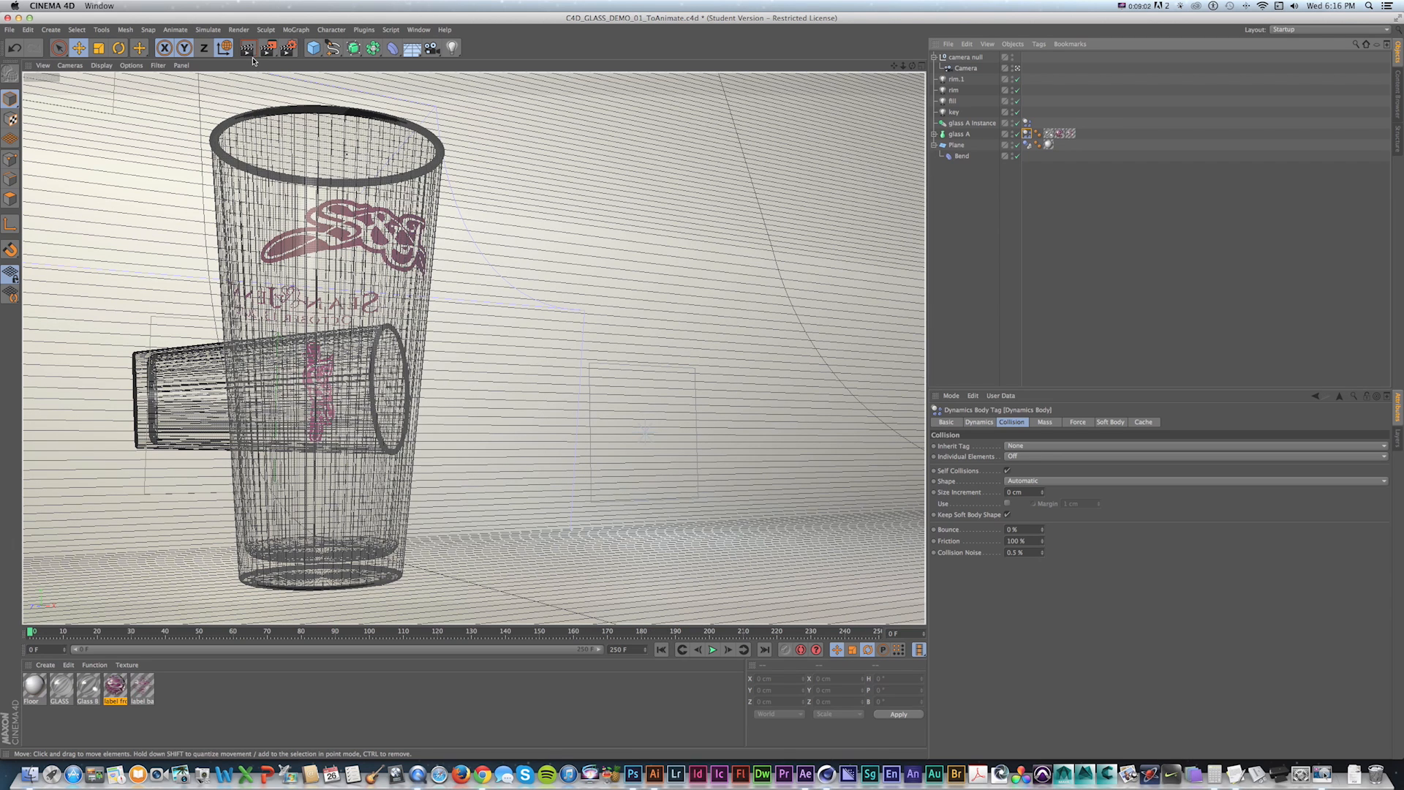
left_click(1029, 530)
left_click(863, 502)
key("KP_5")
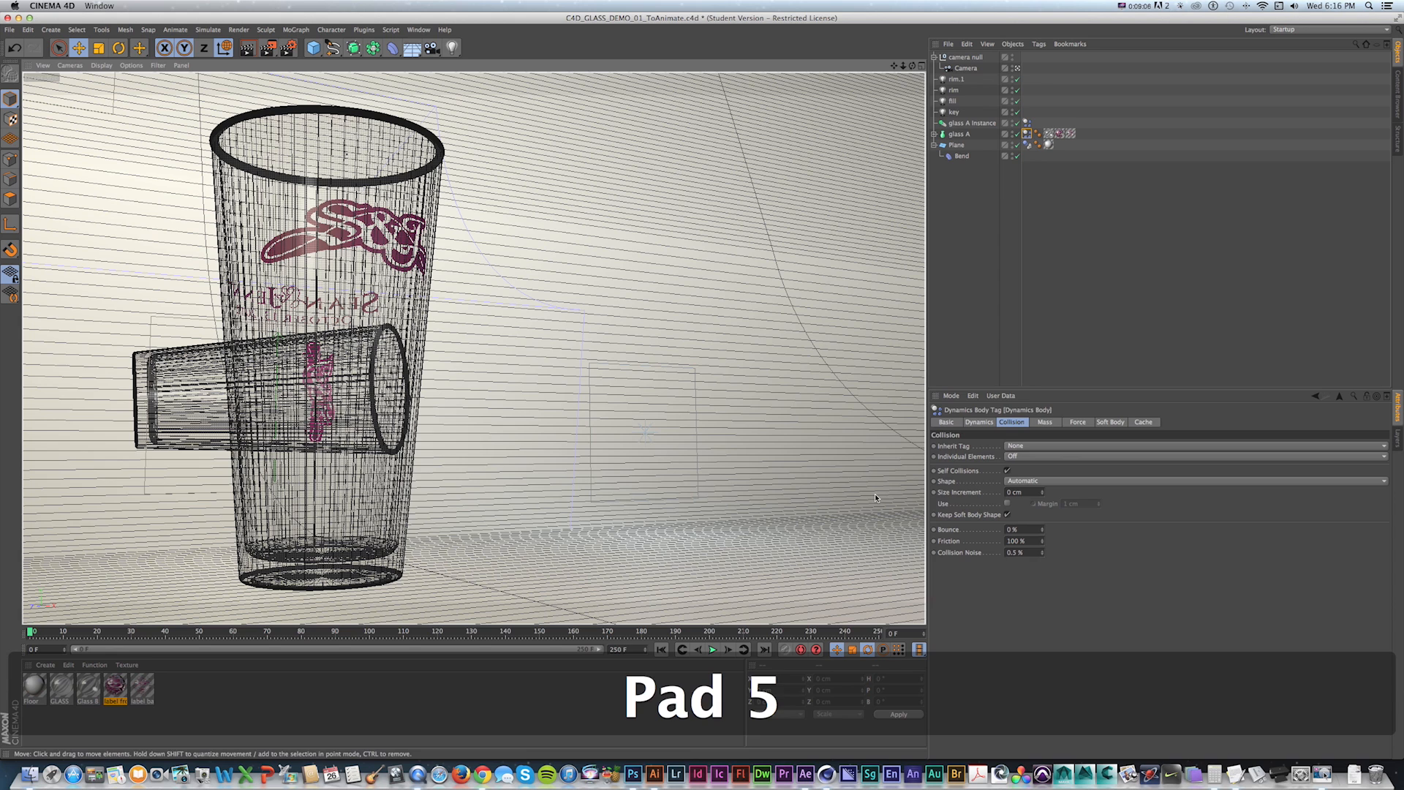
key("Tab")
type("75")
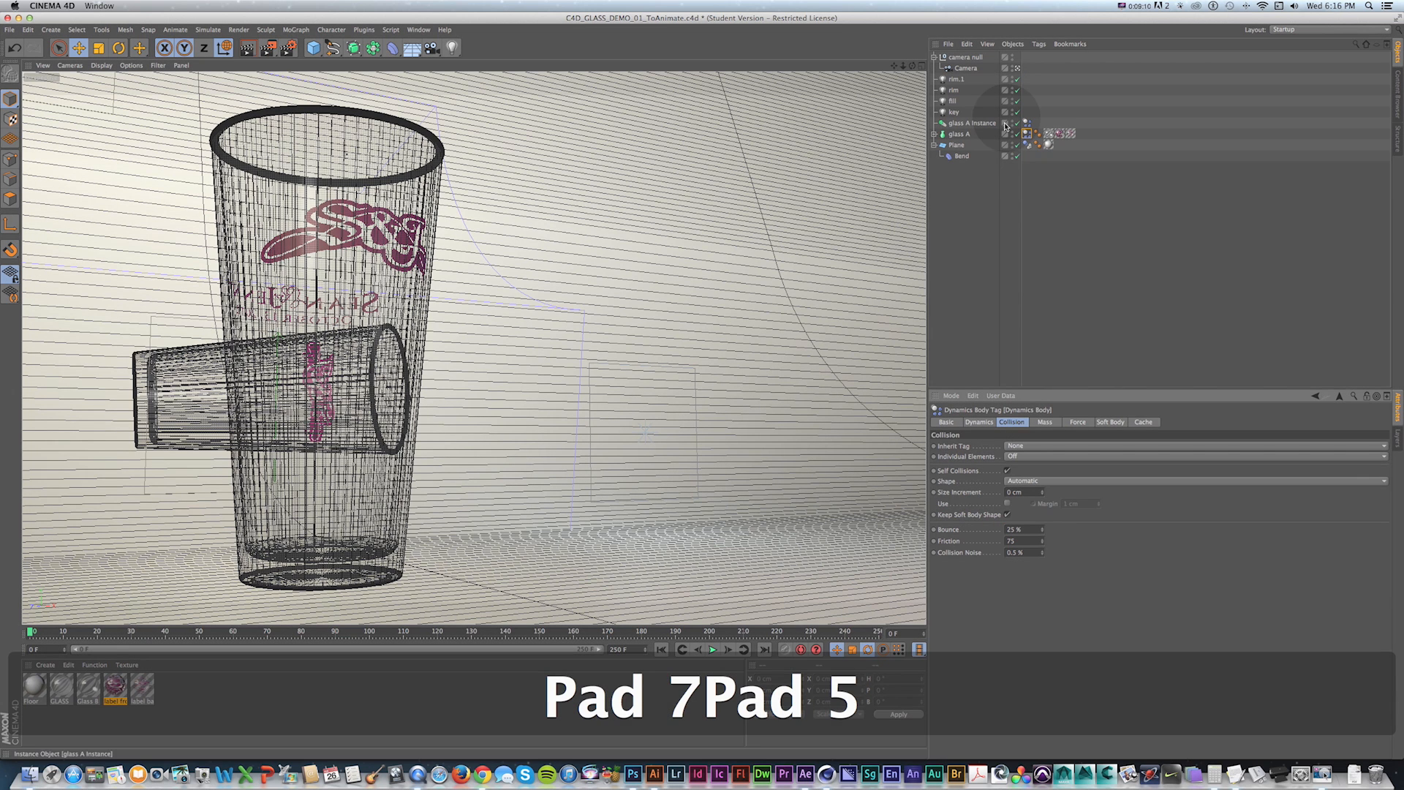
Set Bounce to 75% and Friction to 25% on the glass A instance's dynamics tag, then deselect everything.
left_click(1026, 123)
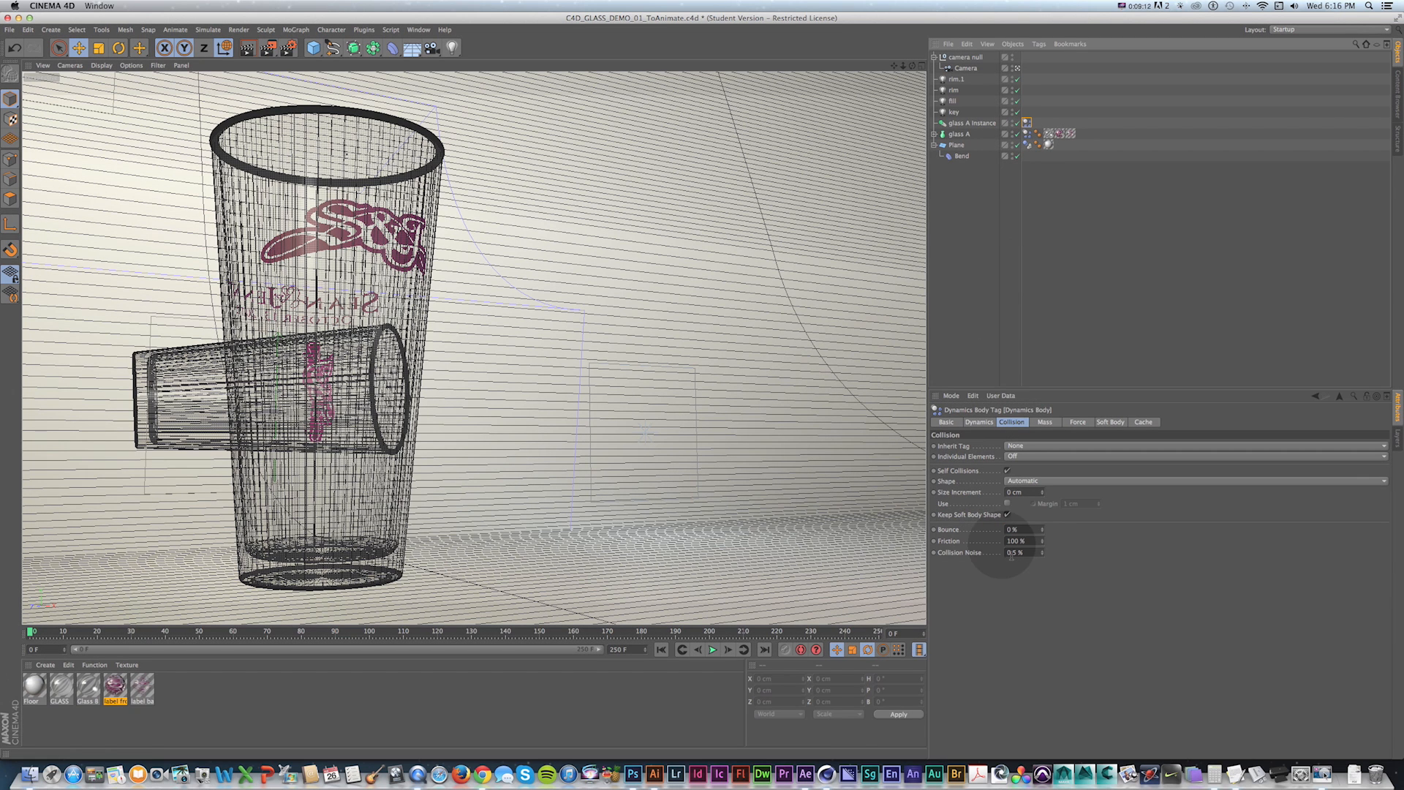
left_click(1028, 532)
type("75")
key("Tab")
type("25")
key("KP_Enter")
left_click(965, 339)
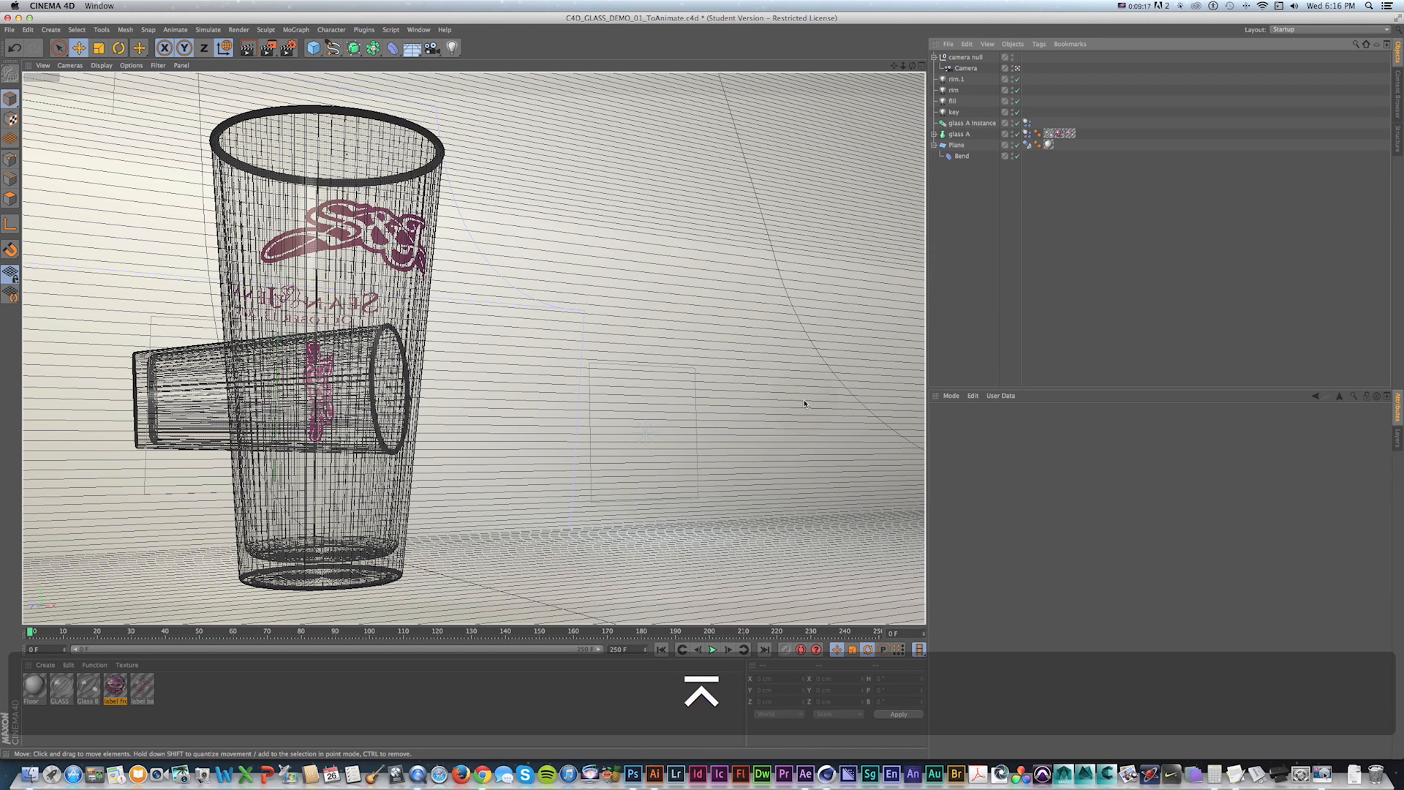
Play the simulation from the start and return to the first frame.
key("shift+f")
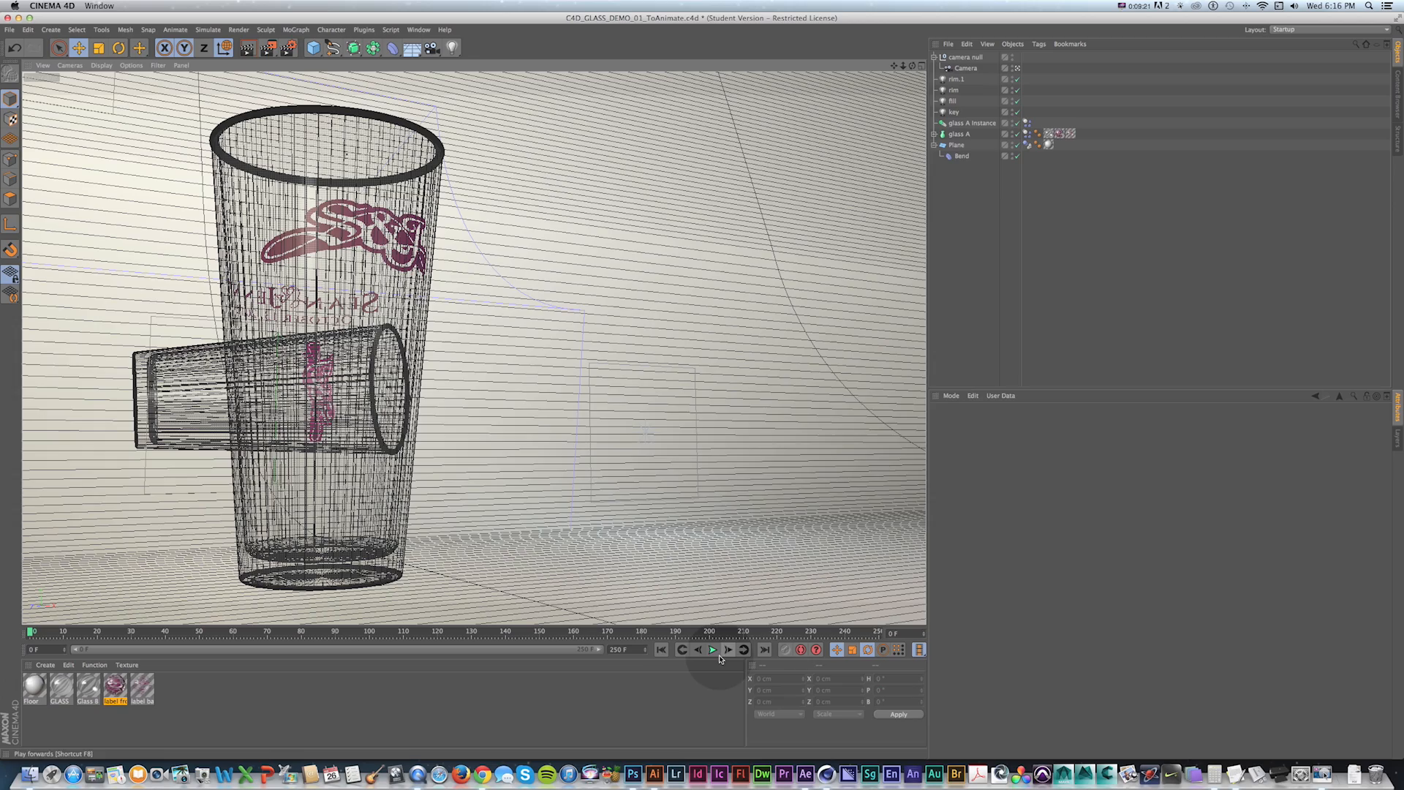
left_click(718, 655)
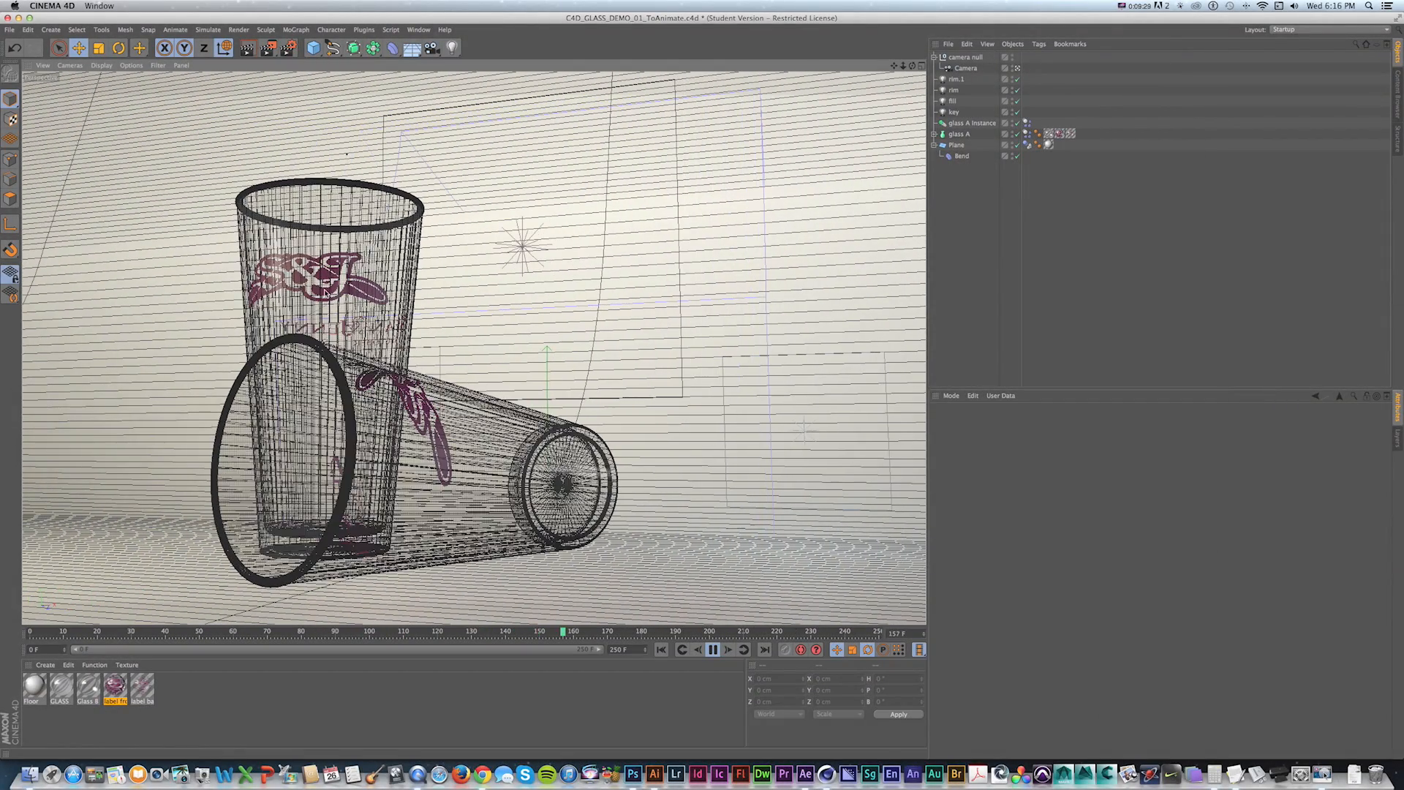
left_click(713, 649)
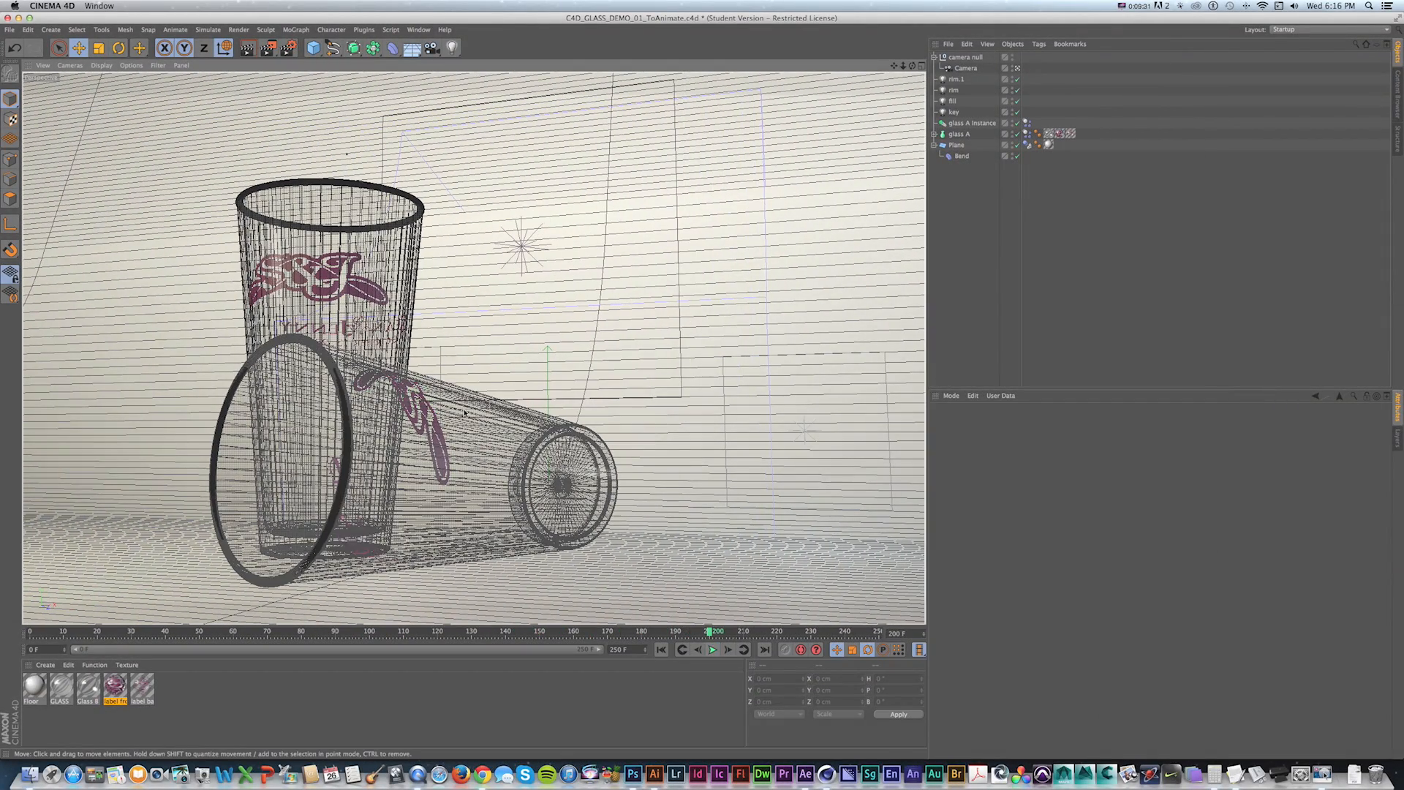
key("shift+f")
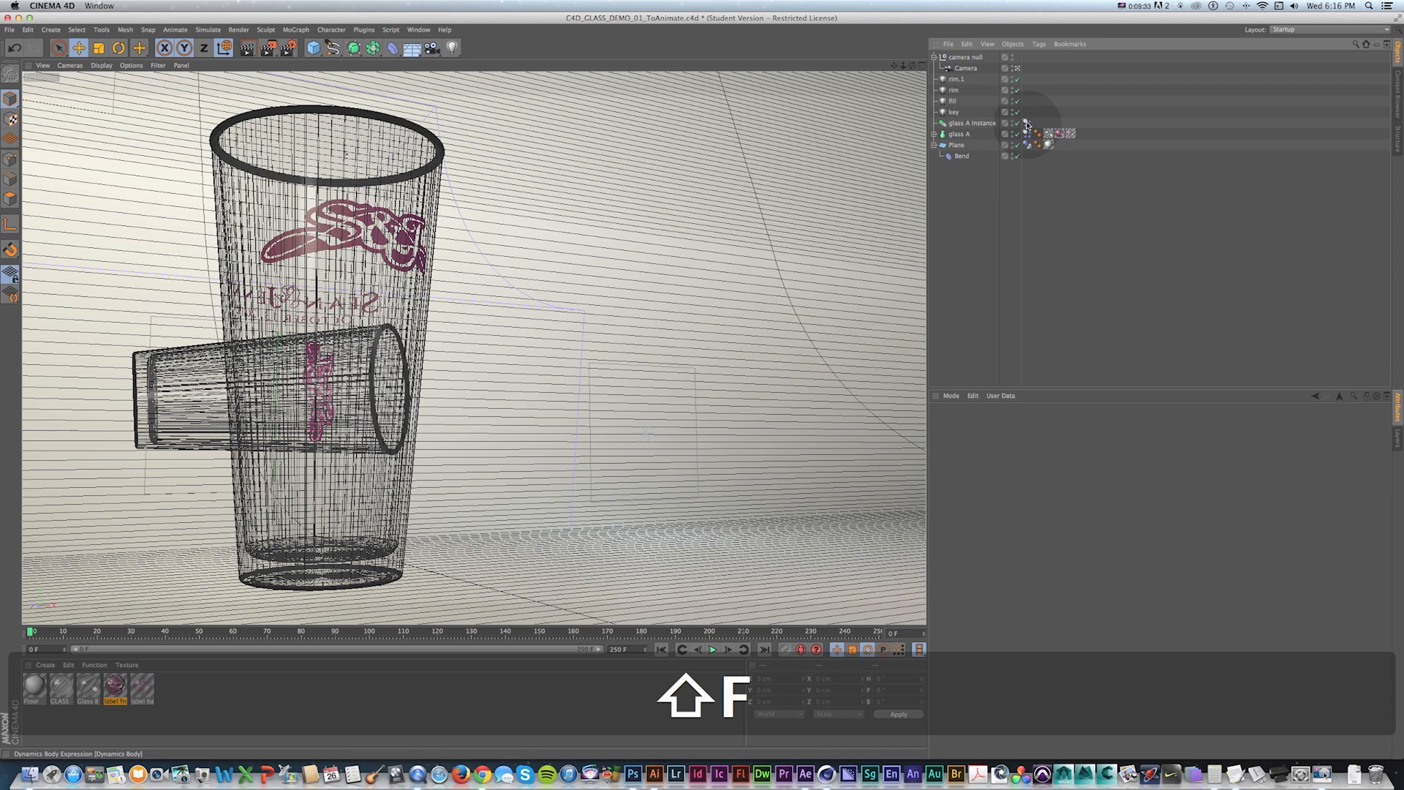
Set Bounce to 50% on glass A's dynamics tag and return to the start.
left_click(1025, 133)
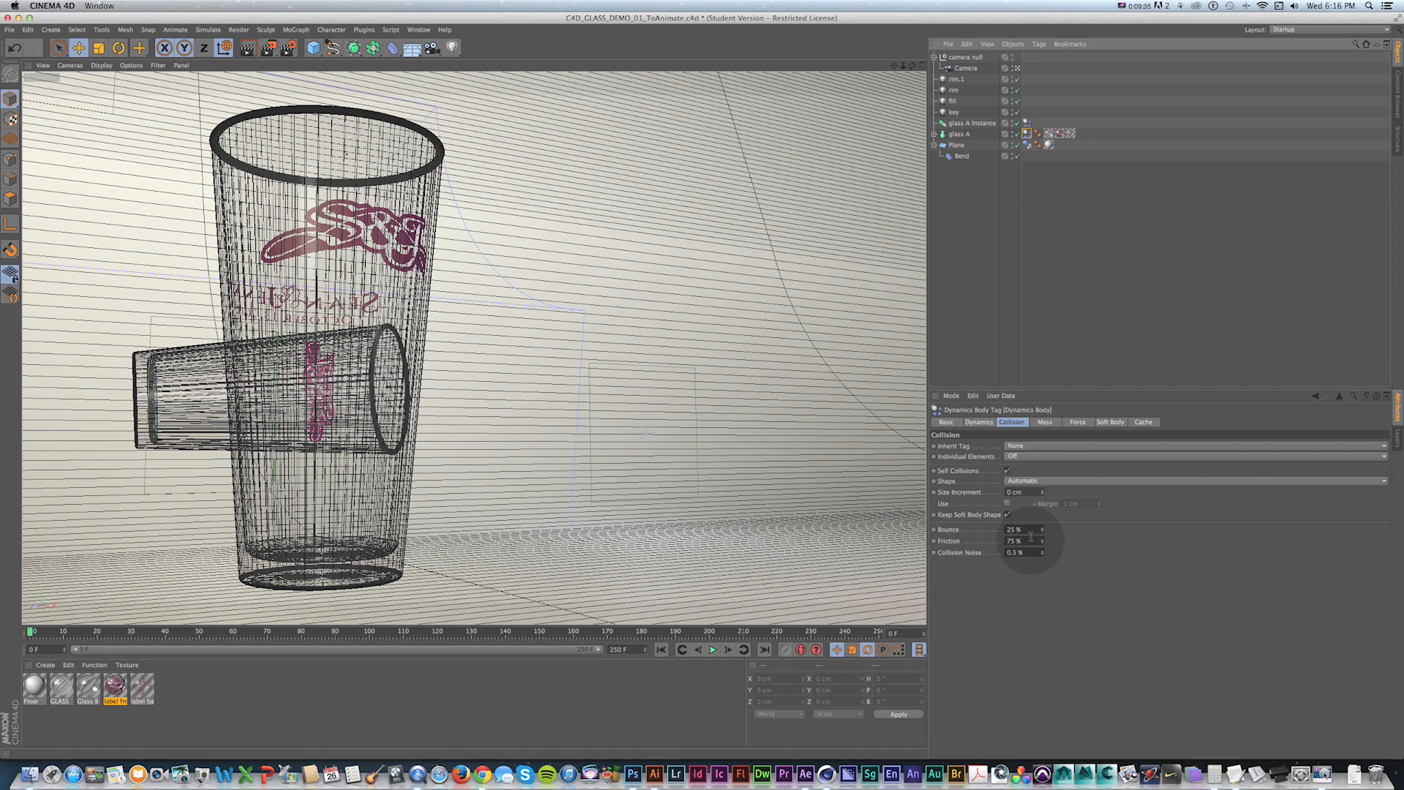
left_click(981, 526)
type("50")
key("Return")
key("shift+f")
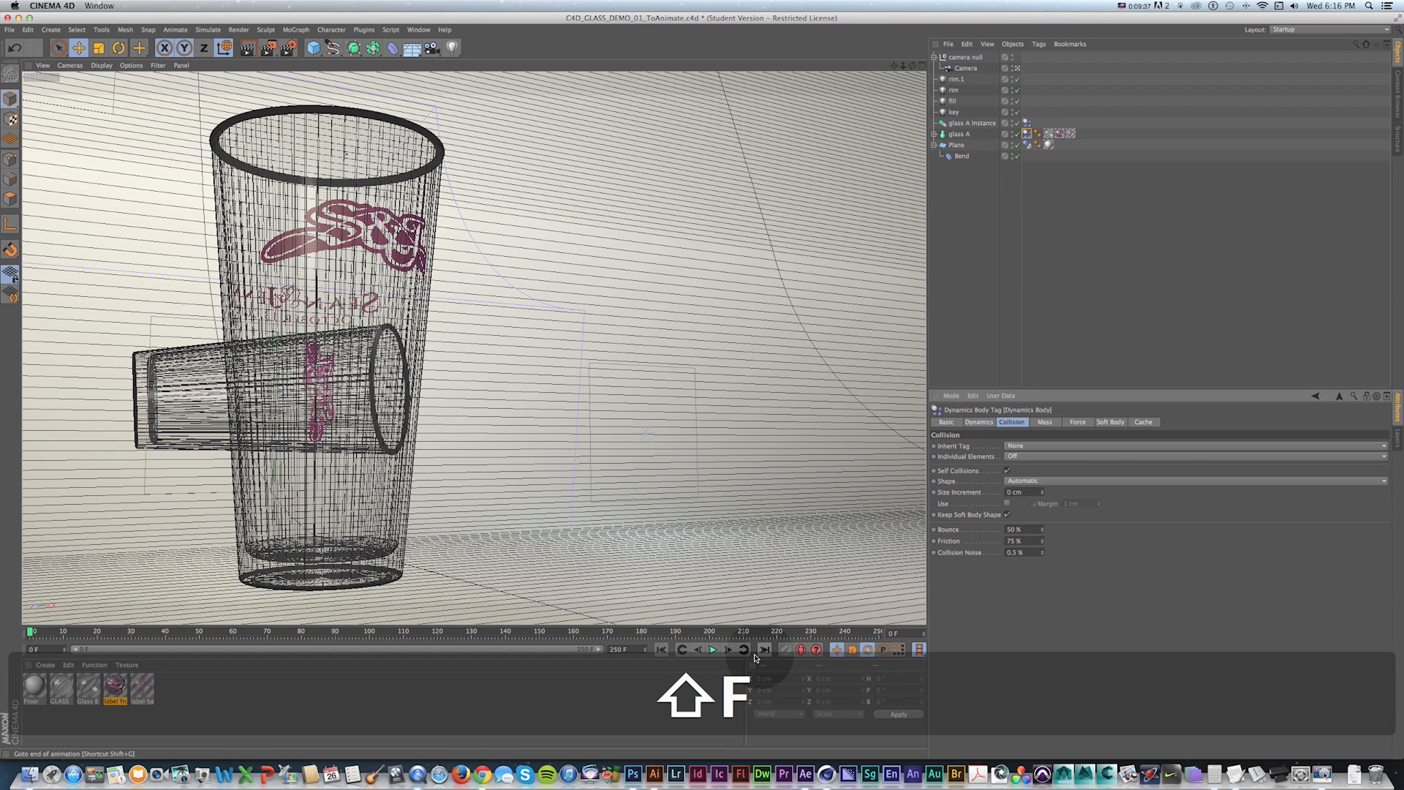
Play the simulation again with the revised bounce and return to the start.
left_click(713, 649)
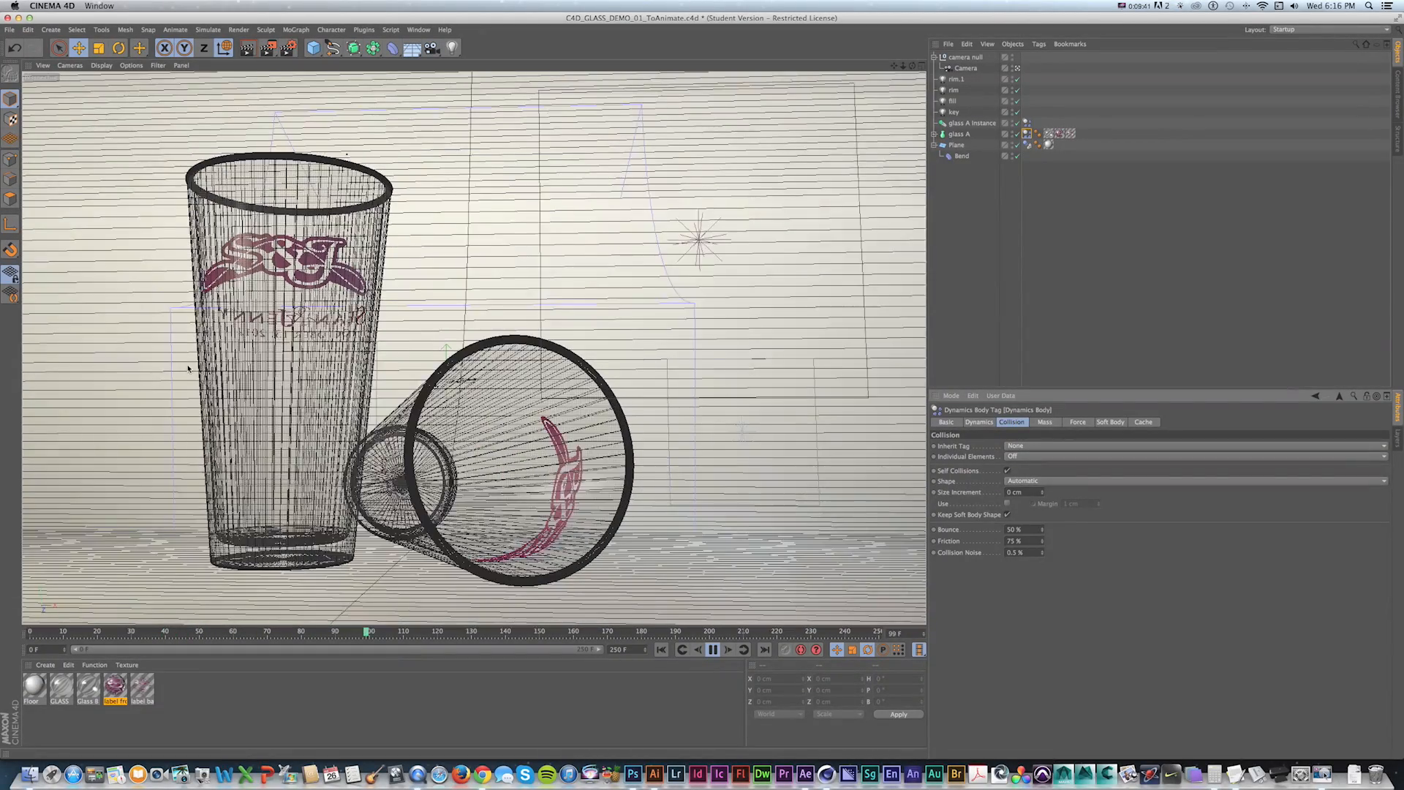
left_click(388, 411)
left_click(92, 537)
key("shift+f")
left_click(713, 649)
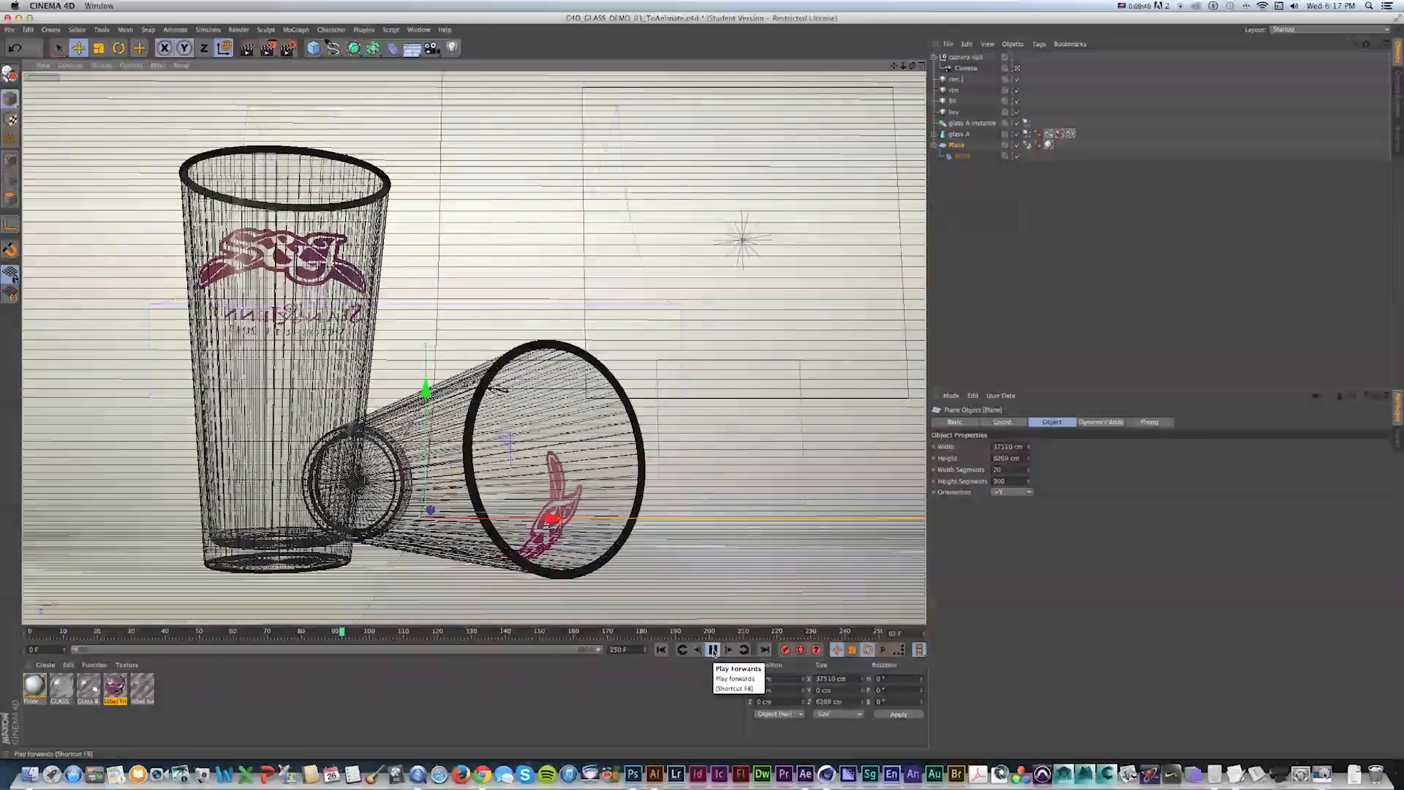
key("shift+f")
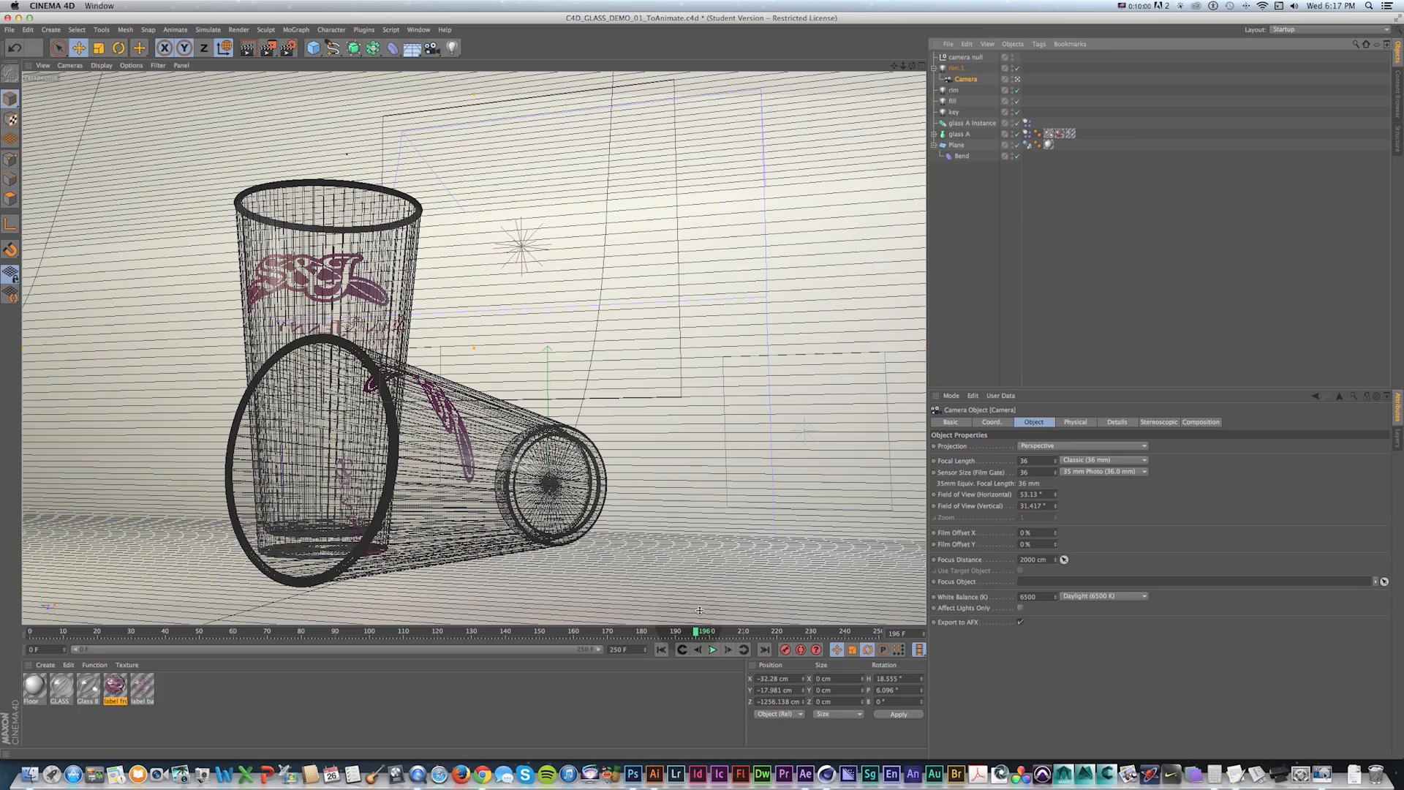
Select the camera null, go to frame 163 and rotate it slightly.
left_click(965, 57)
left_click(650, 635)
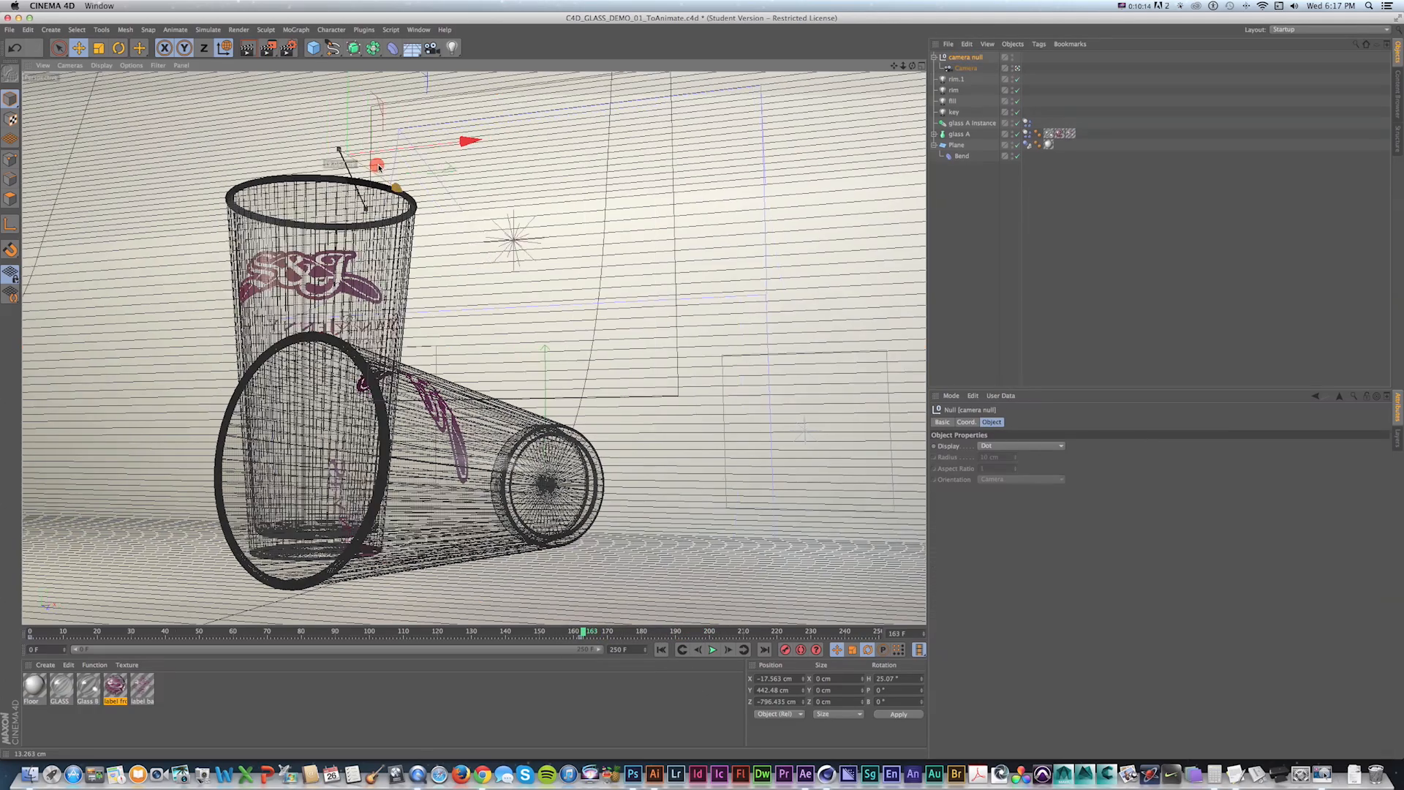
key("r")
left_click_drag(359, 131, 352, 132)
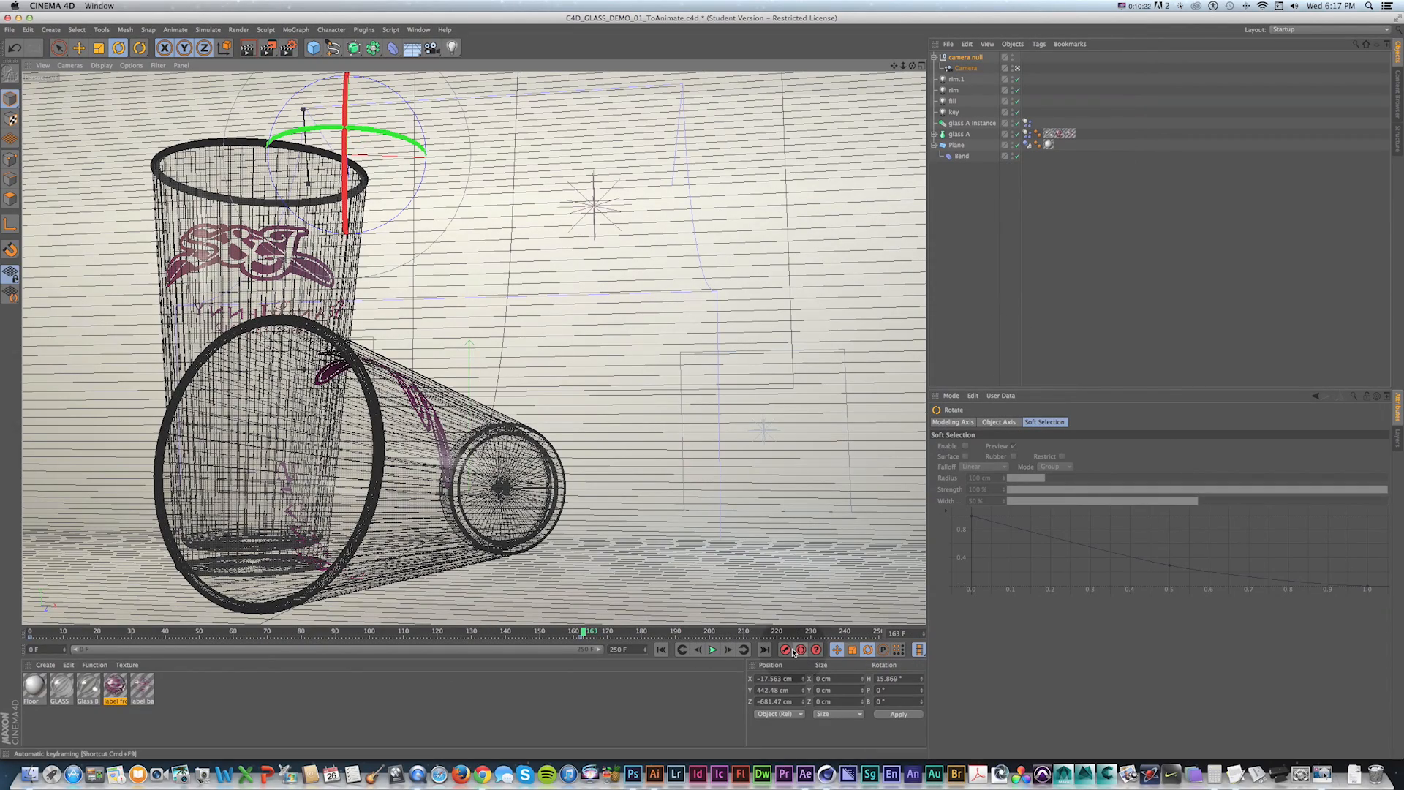
At frame 0, rotate and shift the camera null to reframe the glasses.
key("shift+f")
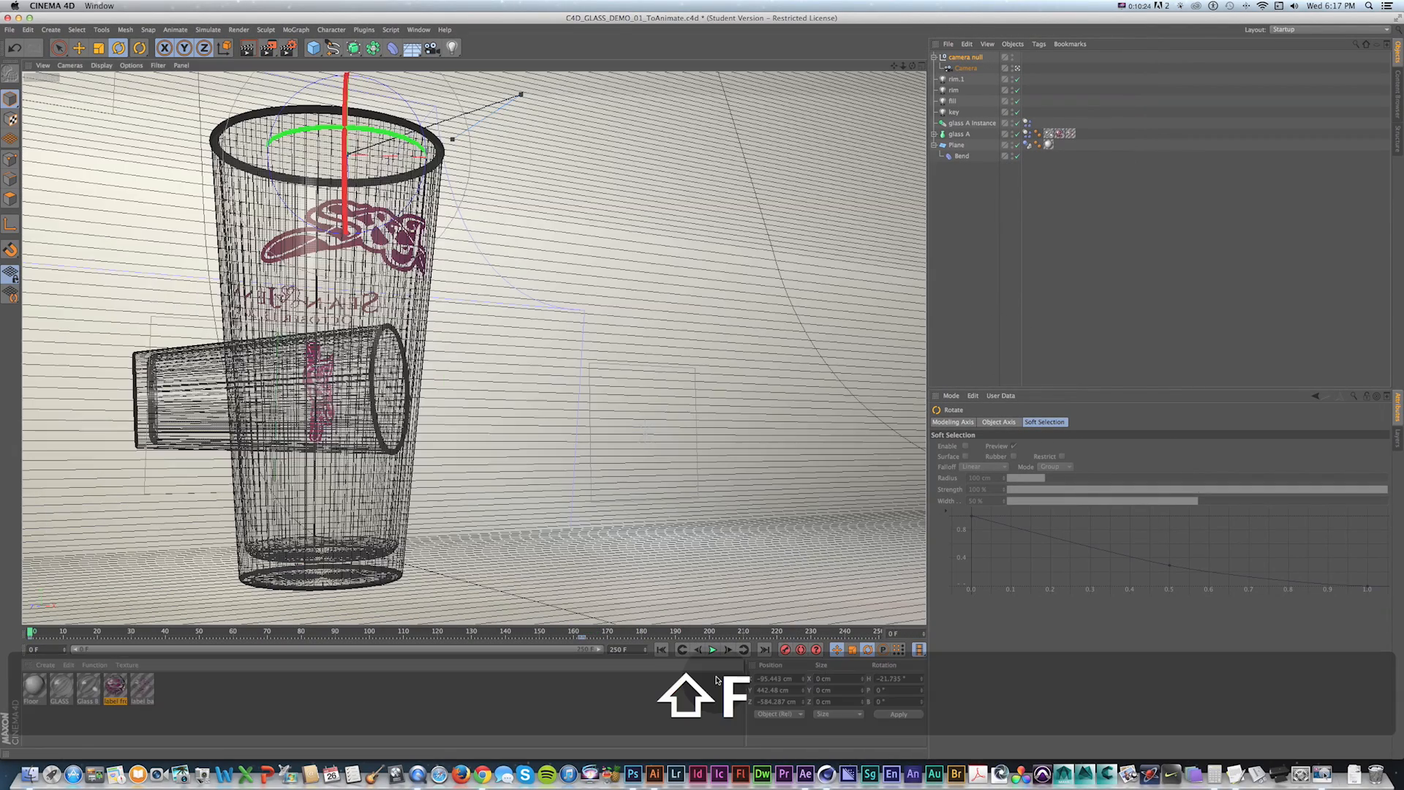
left_click(713, 650)
left_click_drag(357, 131, 350, 130)
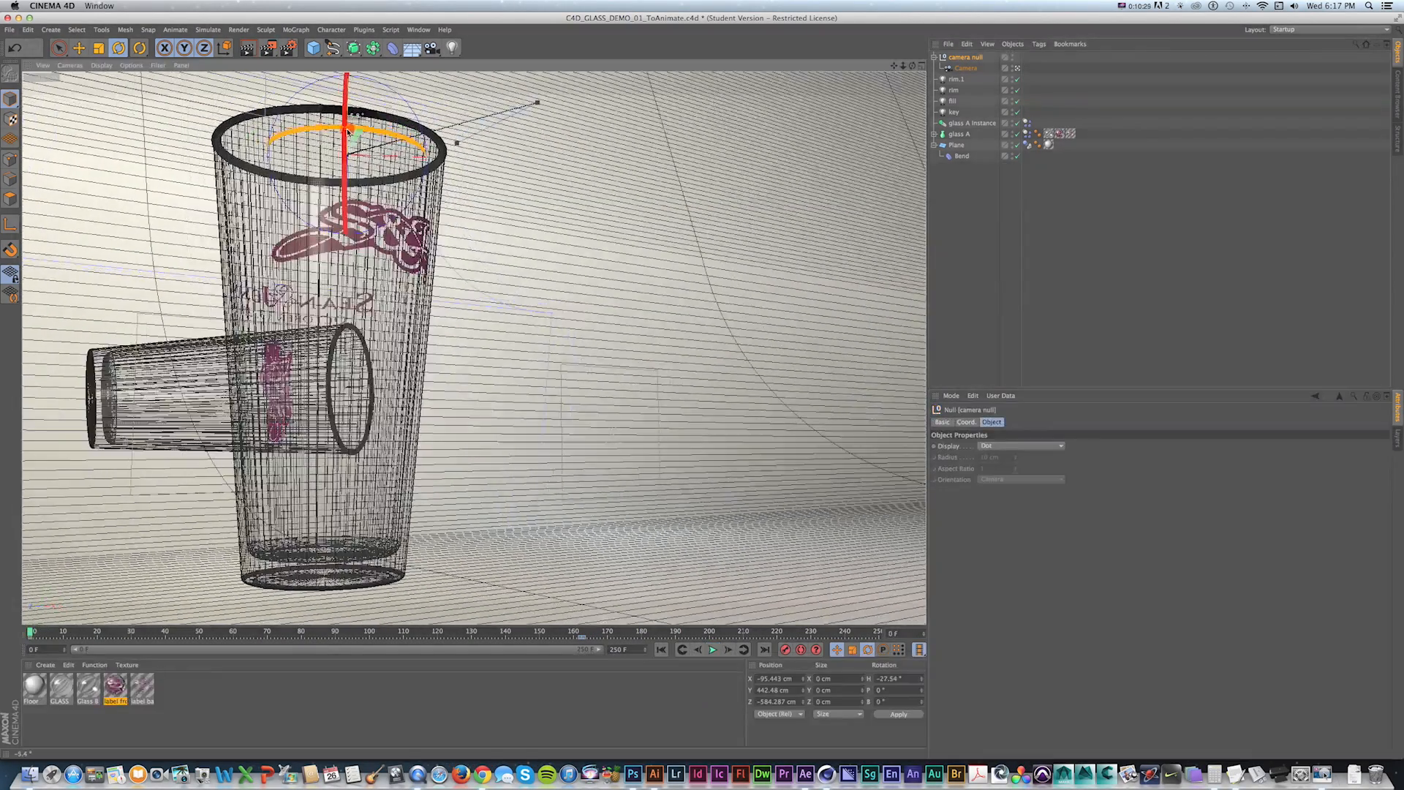
key("e")
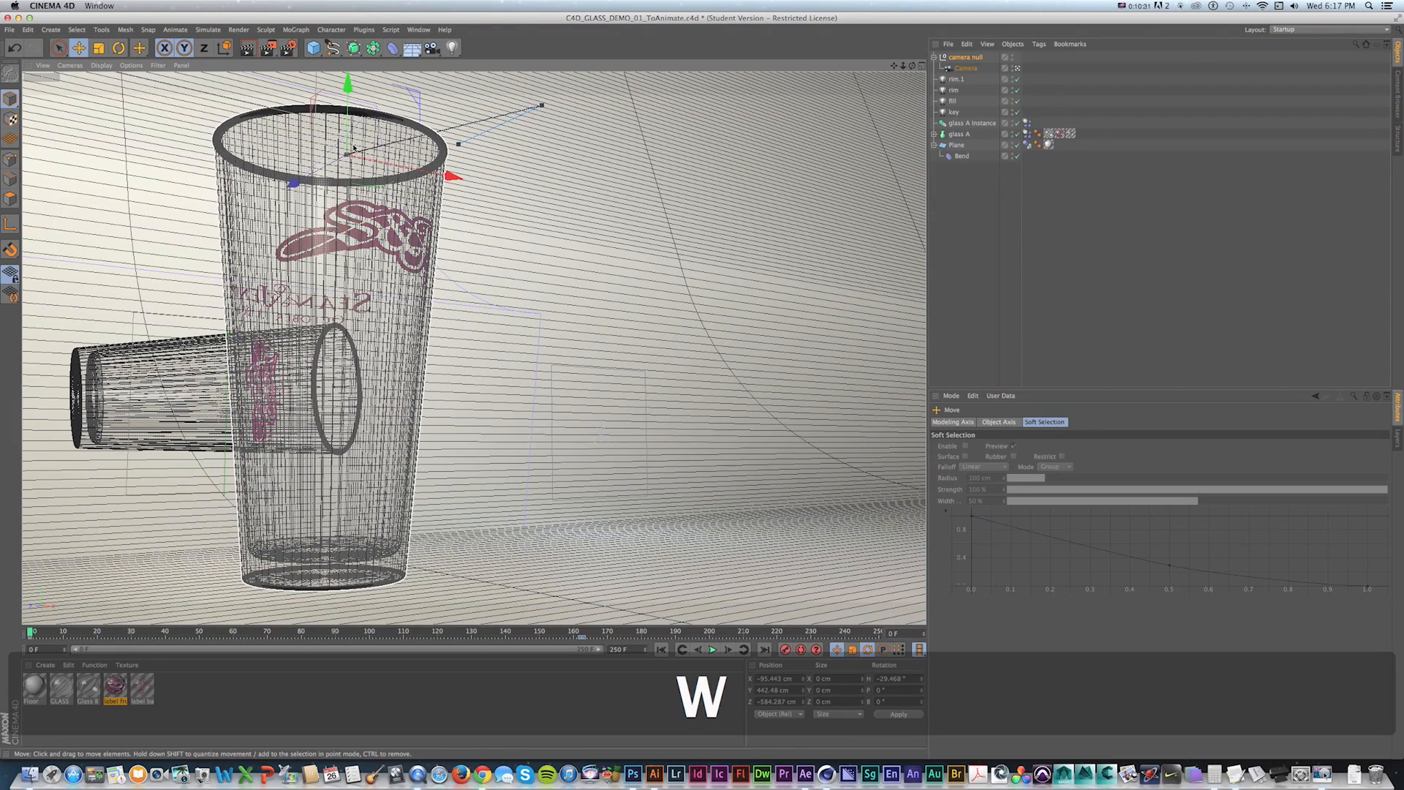
left_click_drag(370, 162, 338, 167)
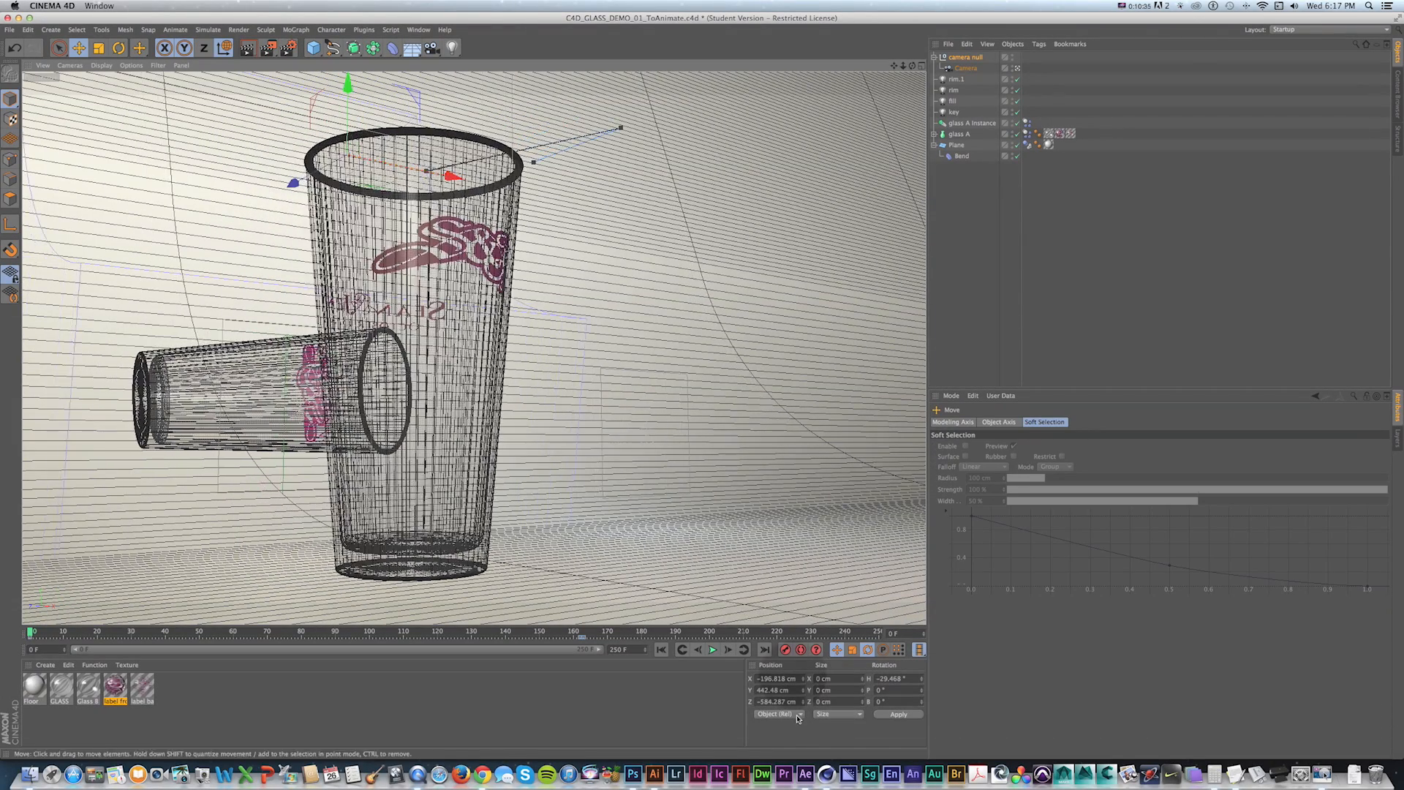
Play the animation with the adjusted camera.
left_click(713, 649)
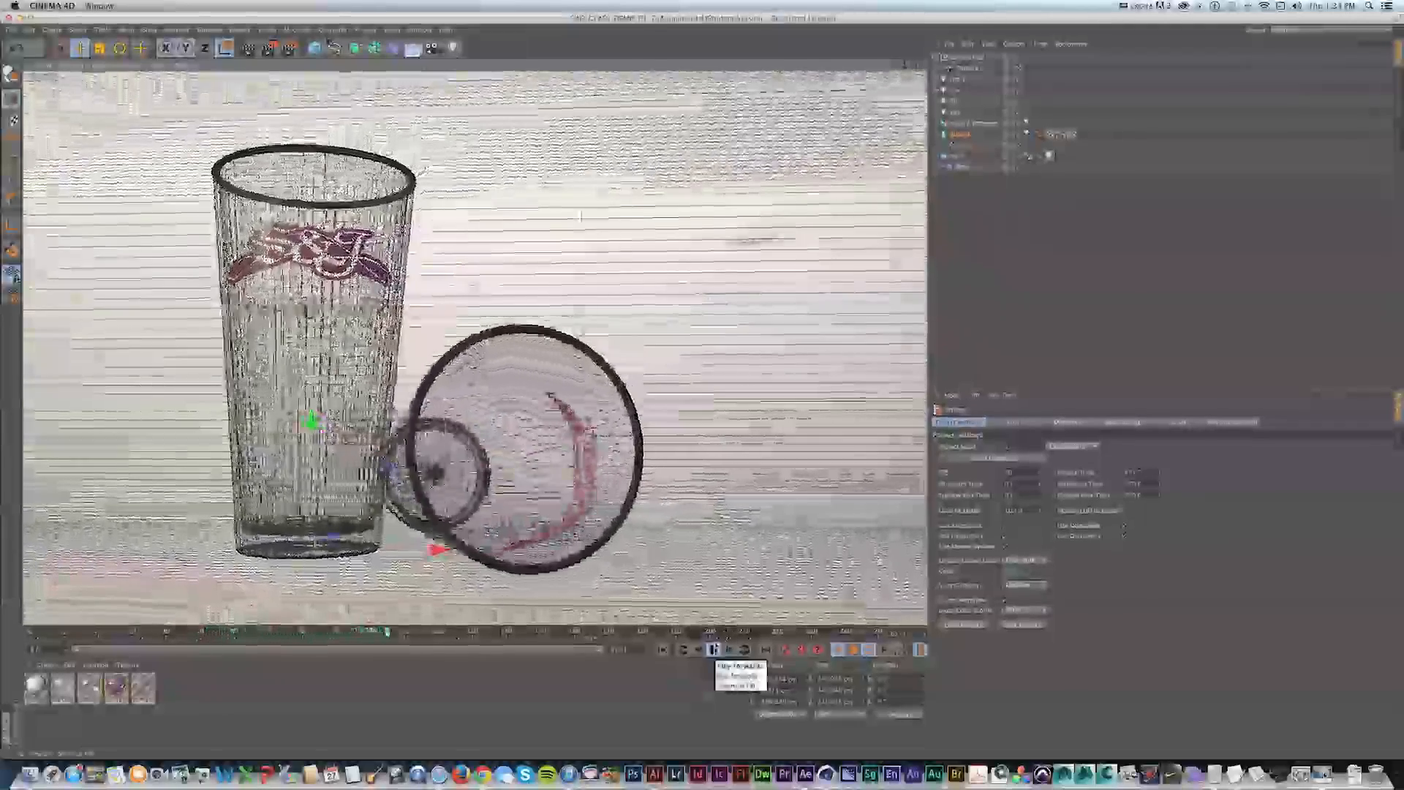
left_click(714, 650)
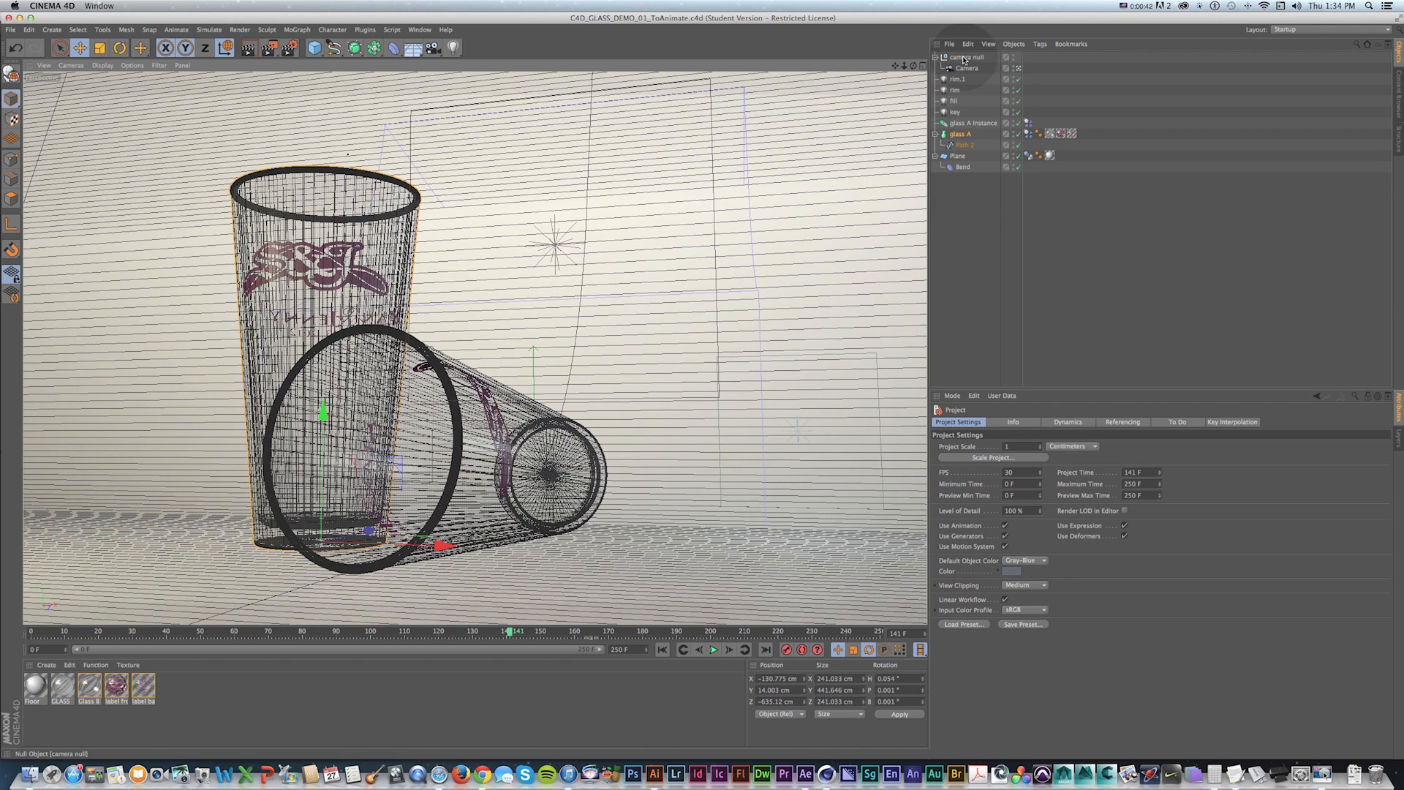
left_click(934, 135)
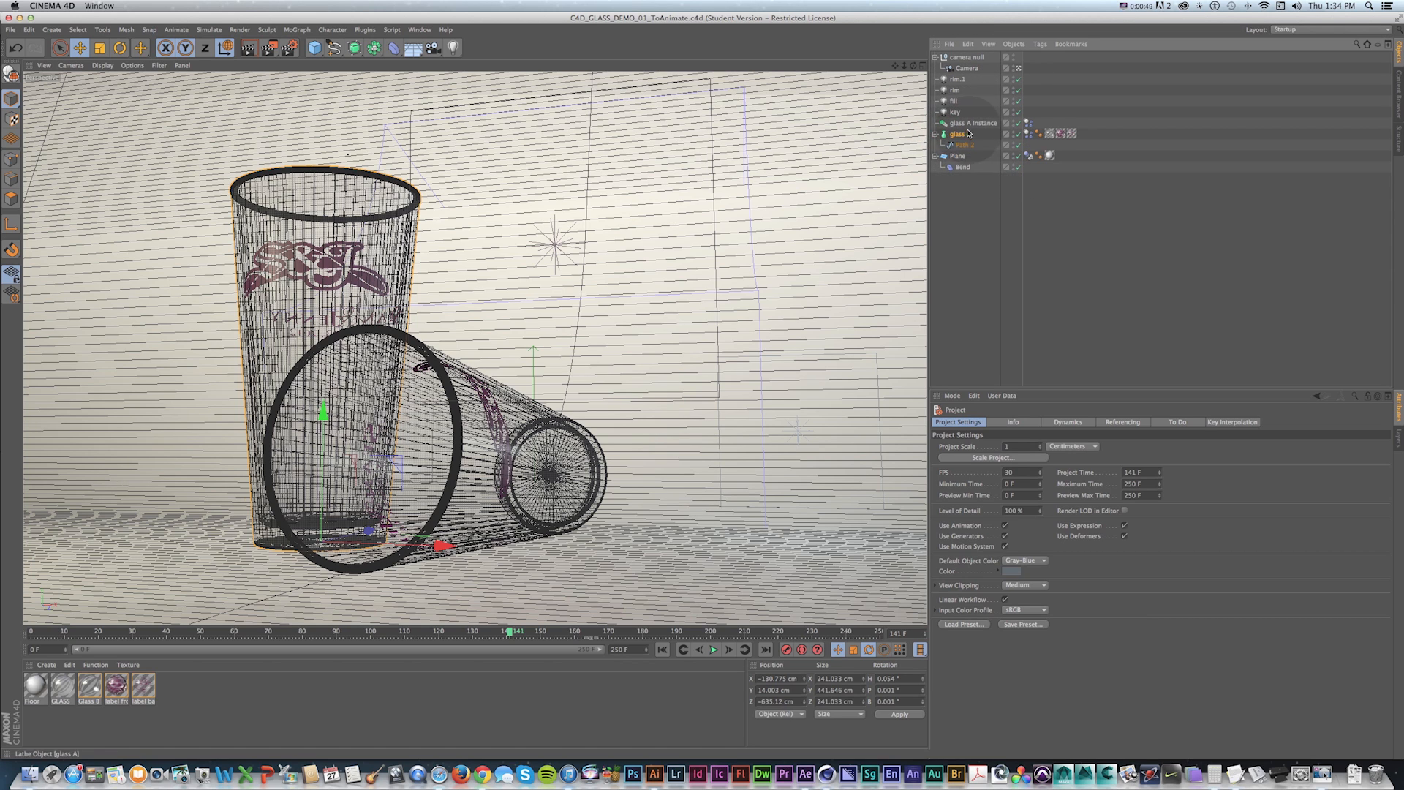
left_click_drag(965, 57, 962, 138)
key("super+z")
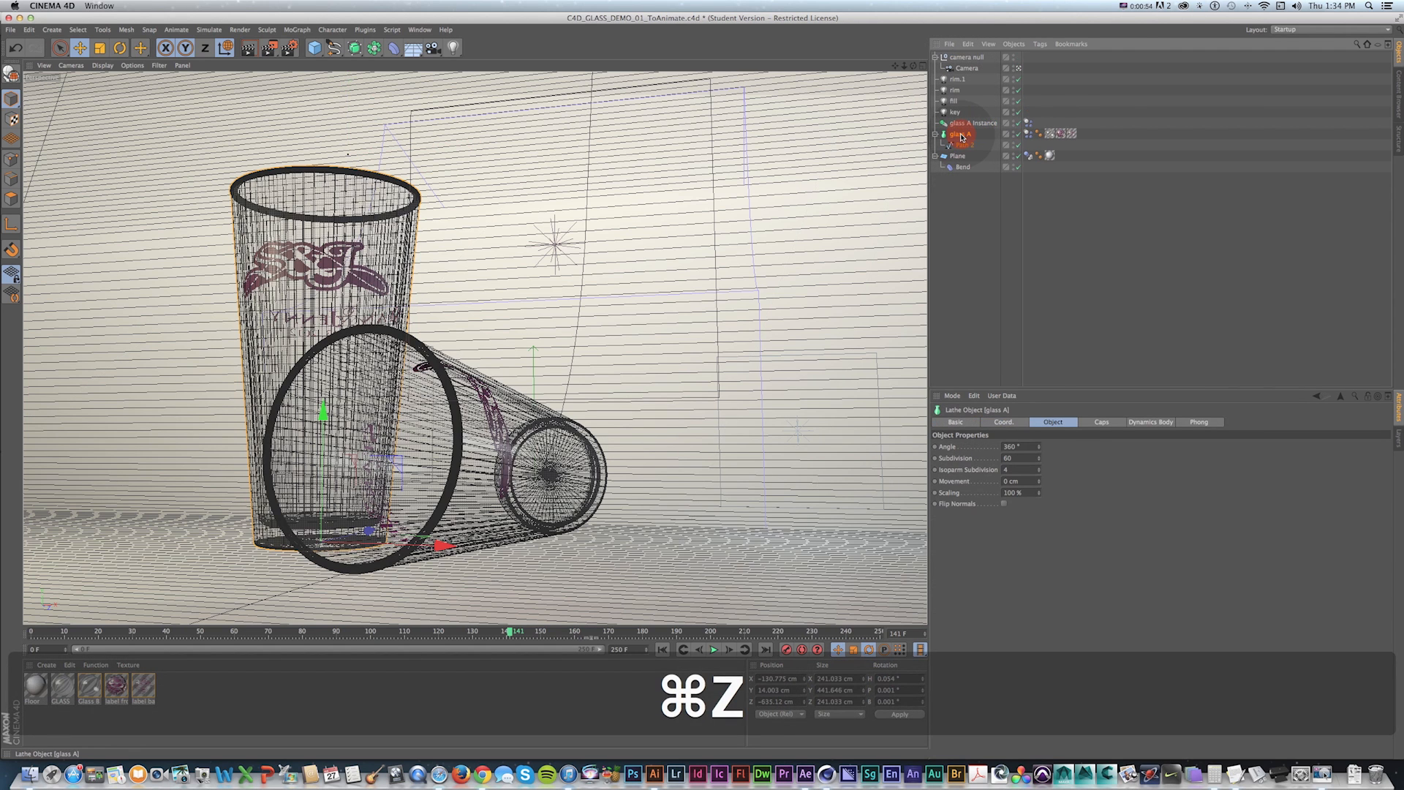
Make glass A editable and parent the camera null under it.
key("c")
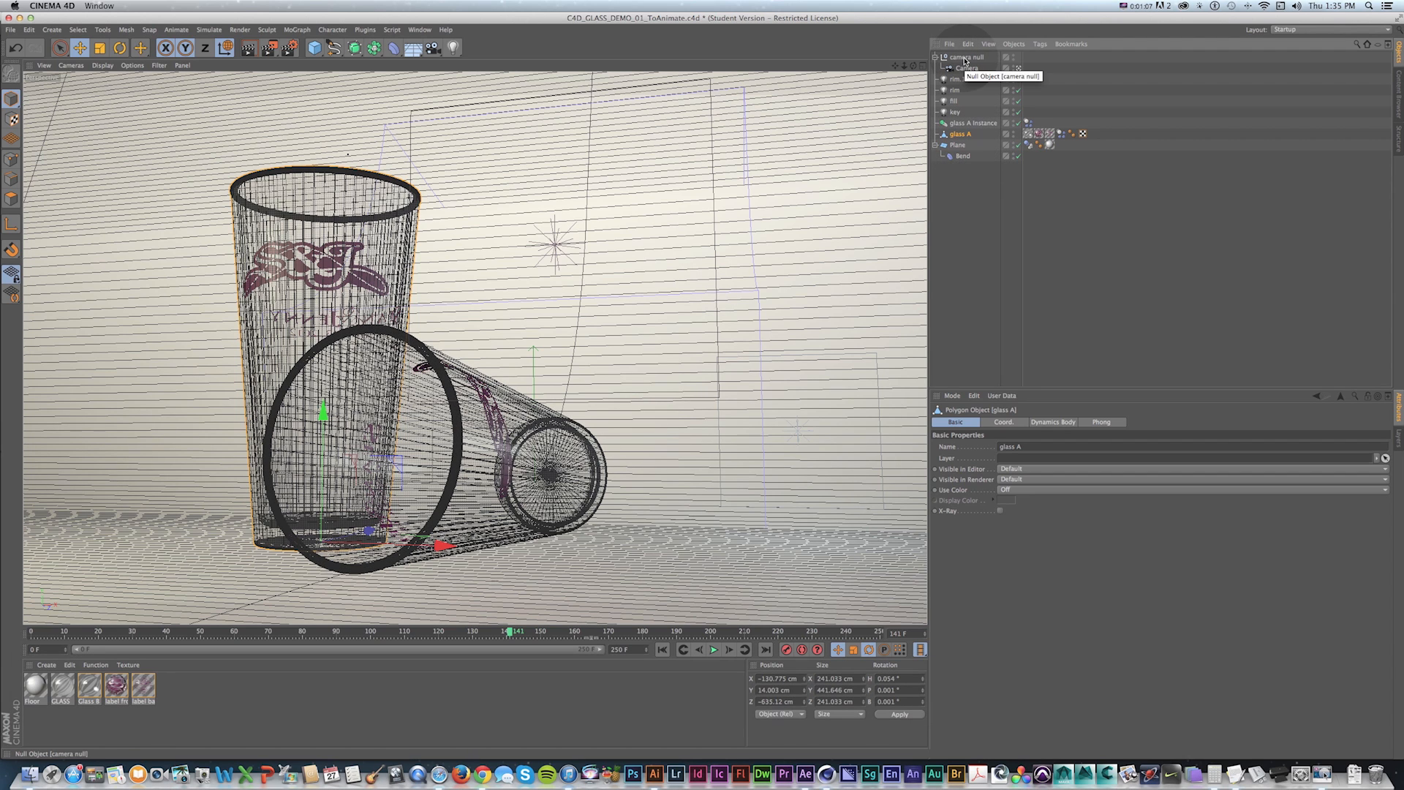
left_click_drag(965, 61, 960, 138)
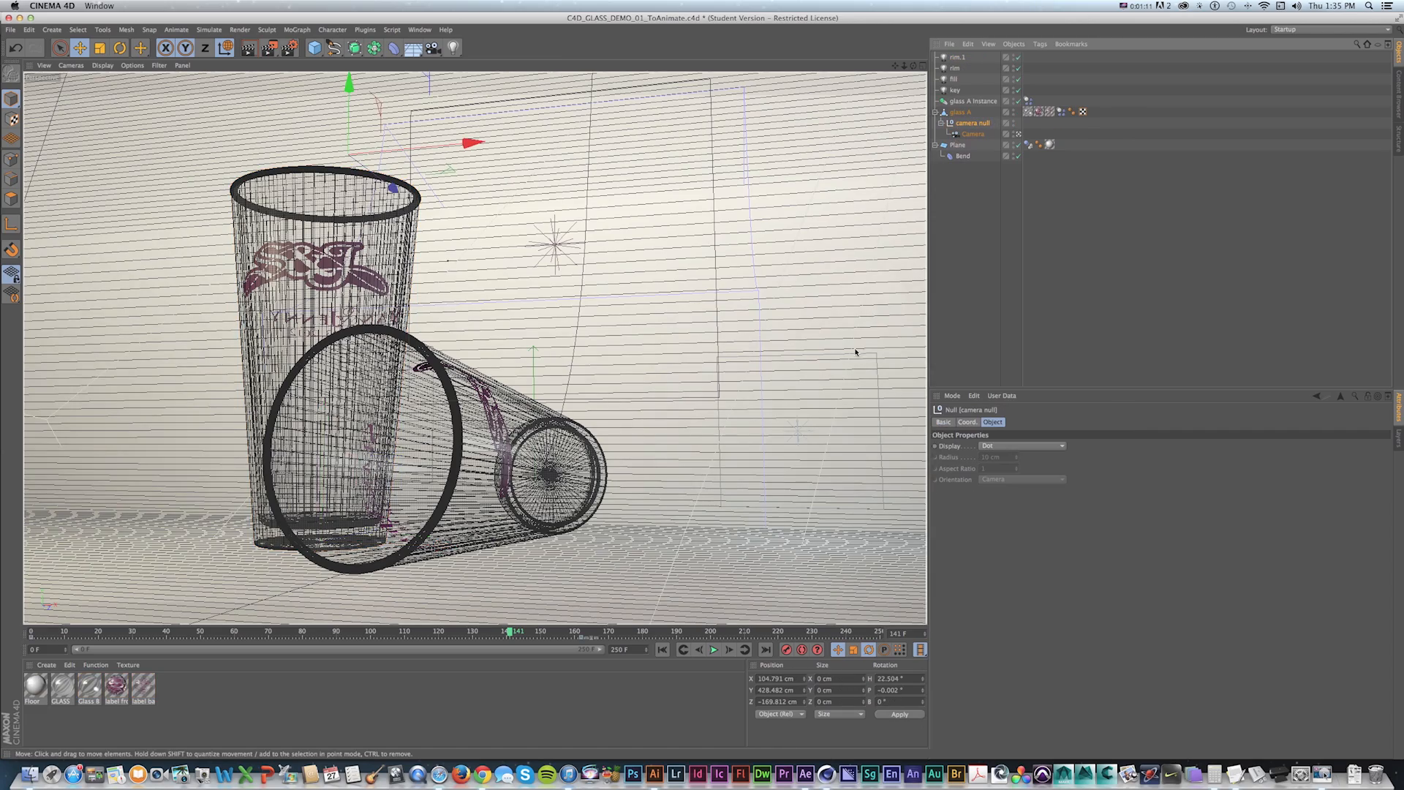
Play the simulation from the start with the camera attached to glass A.
key("shift+f")
left_click(713, 648)
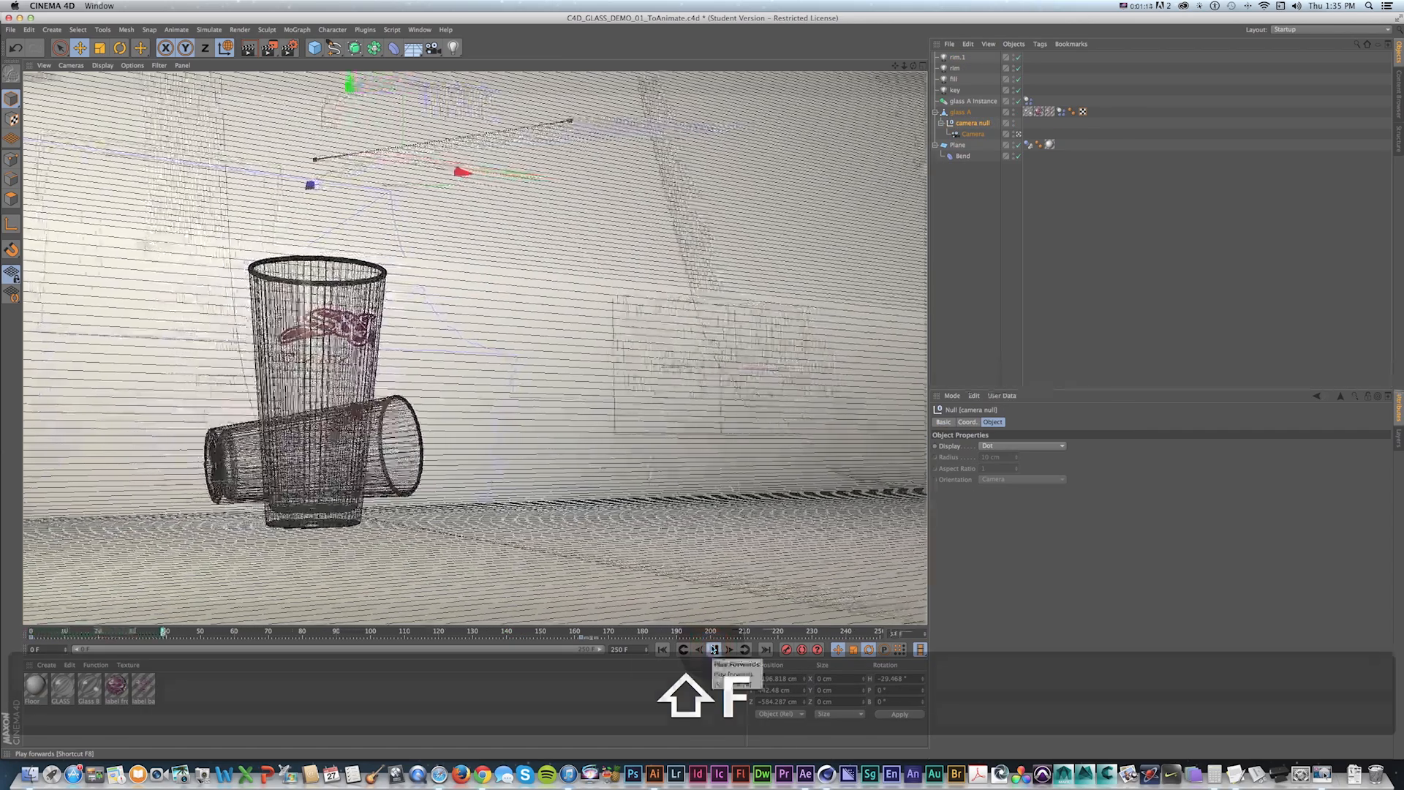
key("shift+f")
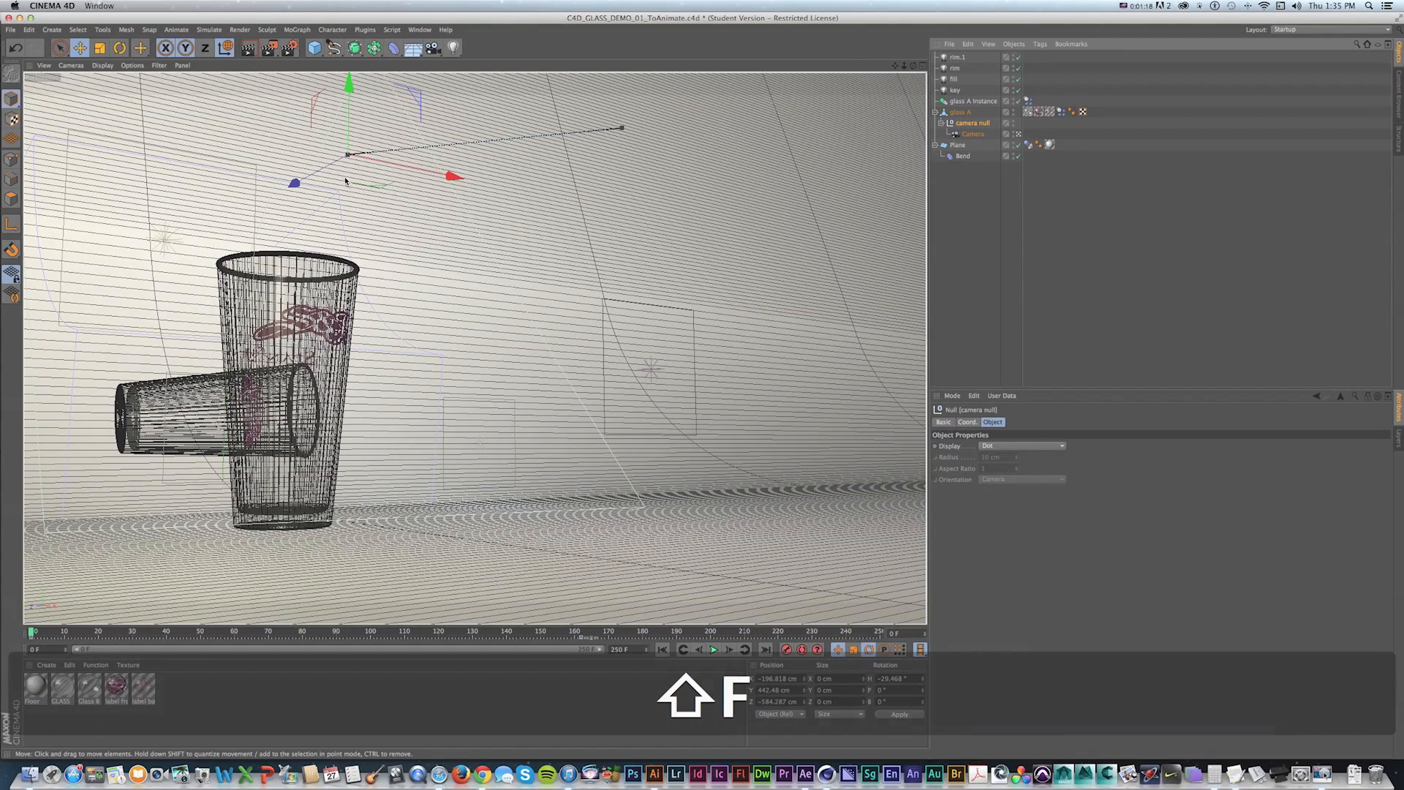
Move the camera null sideways to reframe the glasses in the camera view.
left_click_drag(325, 164, 196, 175)
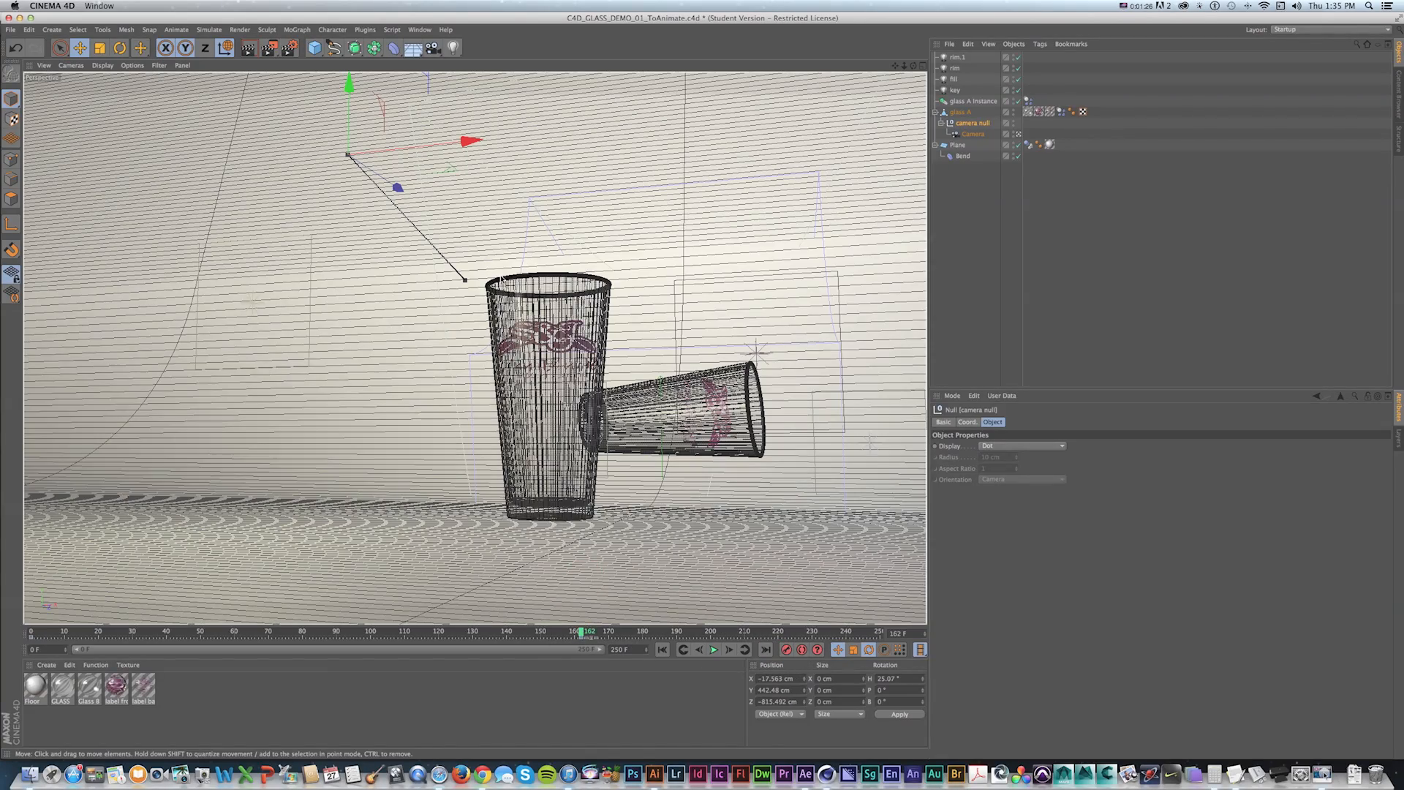
key("super+z")
left_click_drag(395, 187, 580, 187)
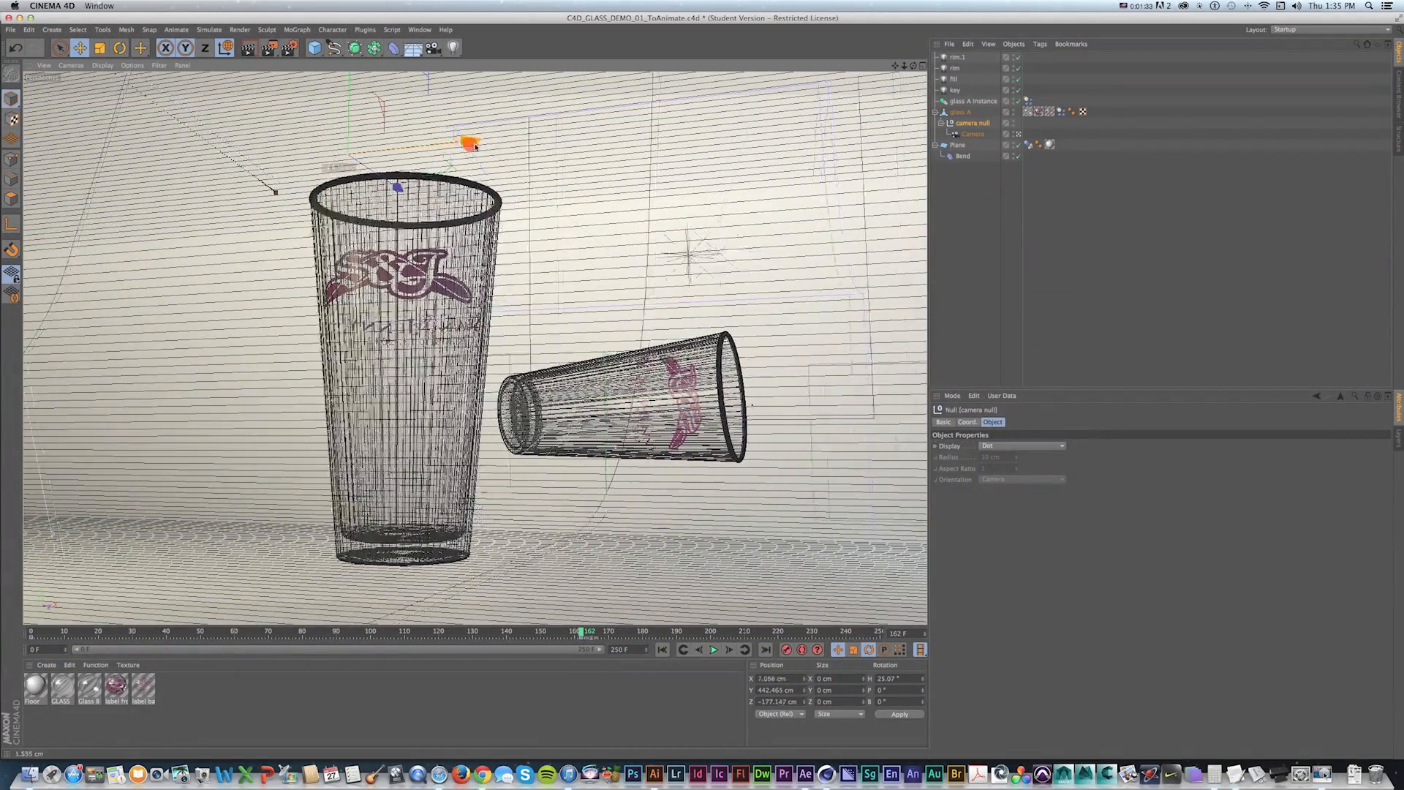
Play the simulation again from the start through the attached camera.
key("shift+f")
left_click(715, 650)
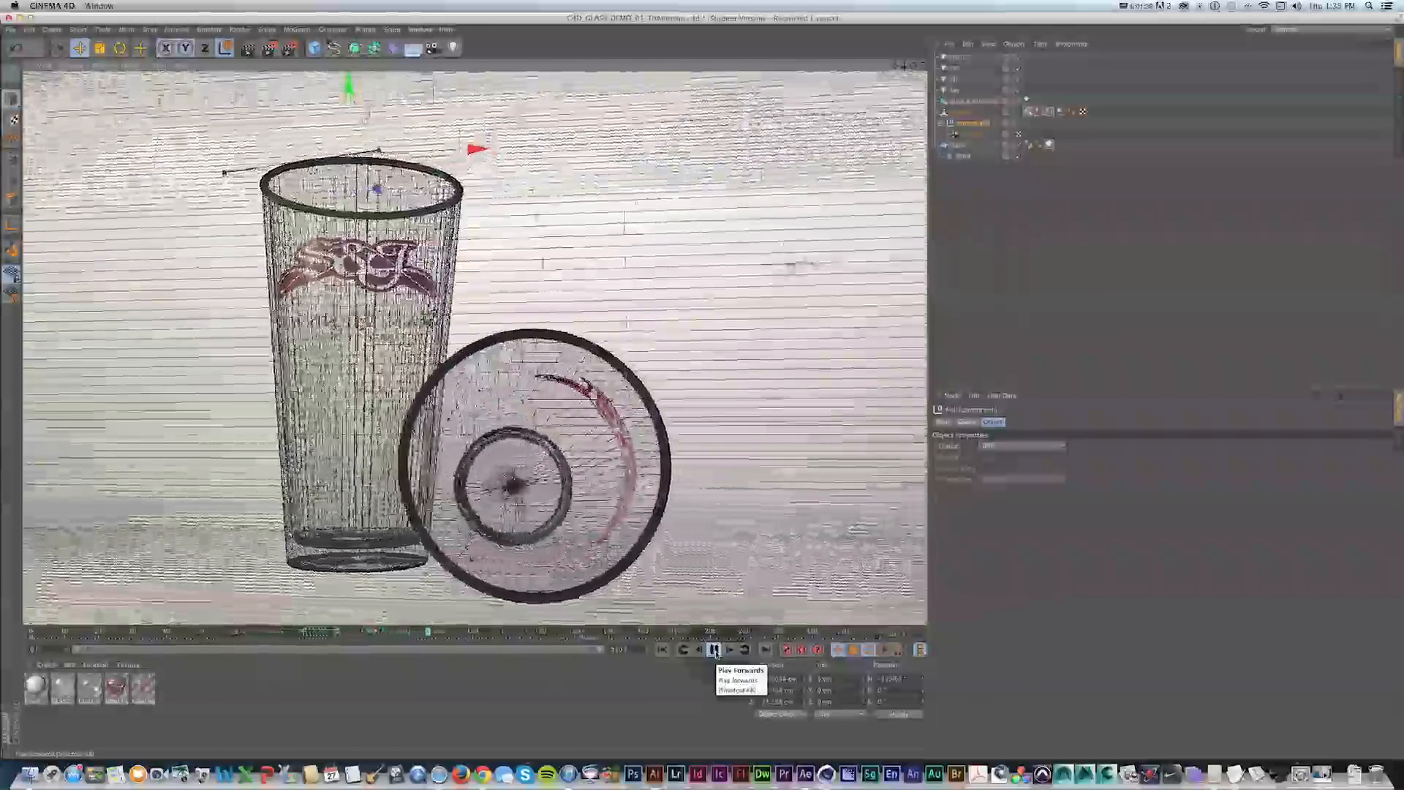
left_click(714, 649)
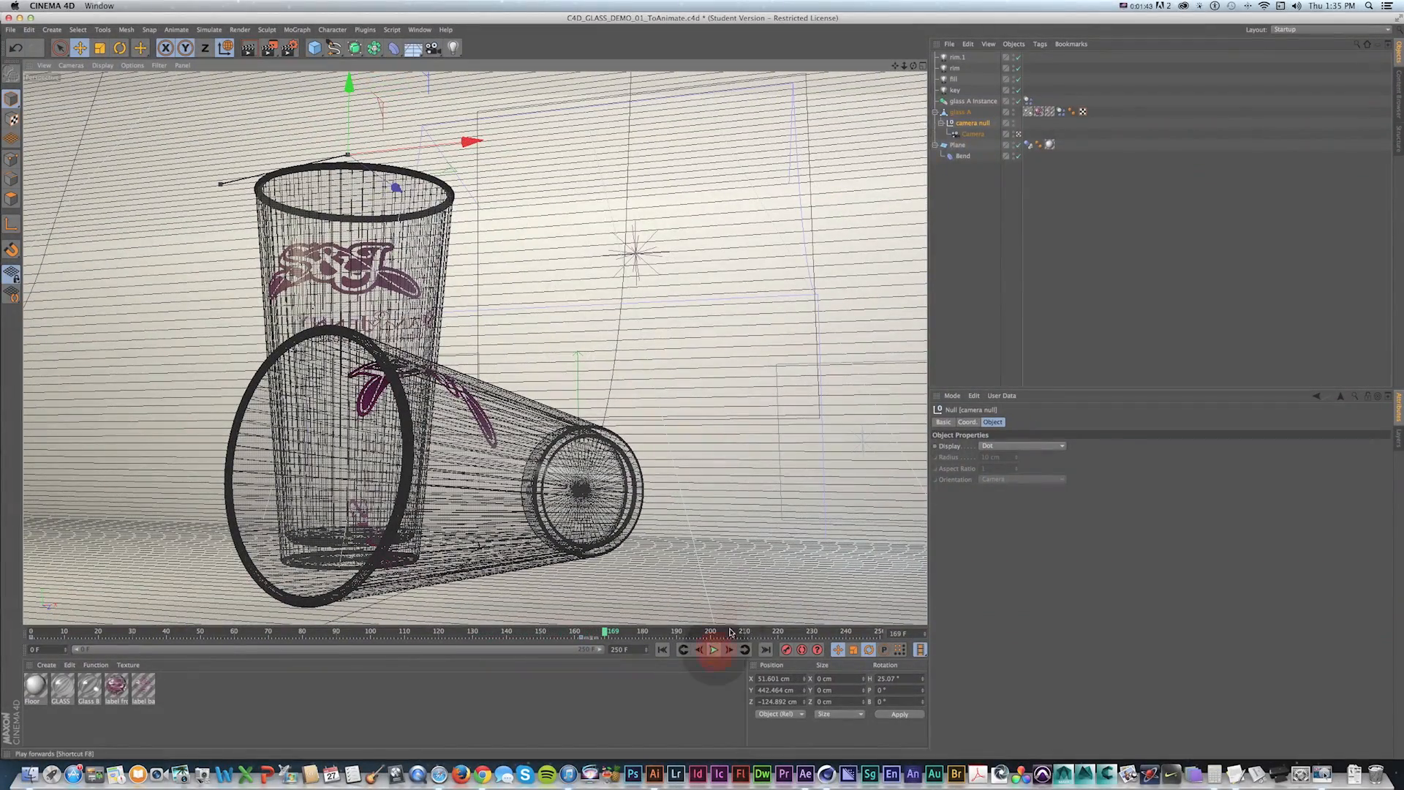
Watch the simulation from the perspective view to see the camera following the glass.
left_click_drag(680, 395, 601, 369, "alt")
scroll(601, 368, "up", 3)
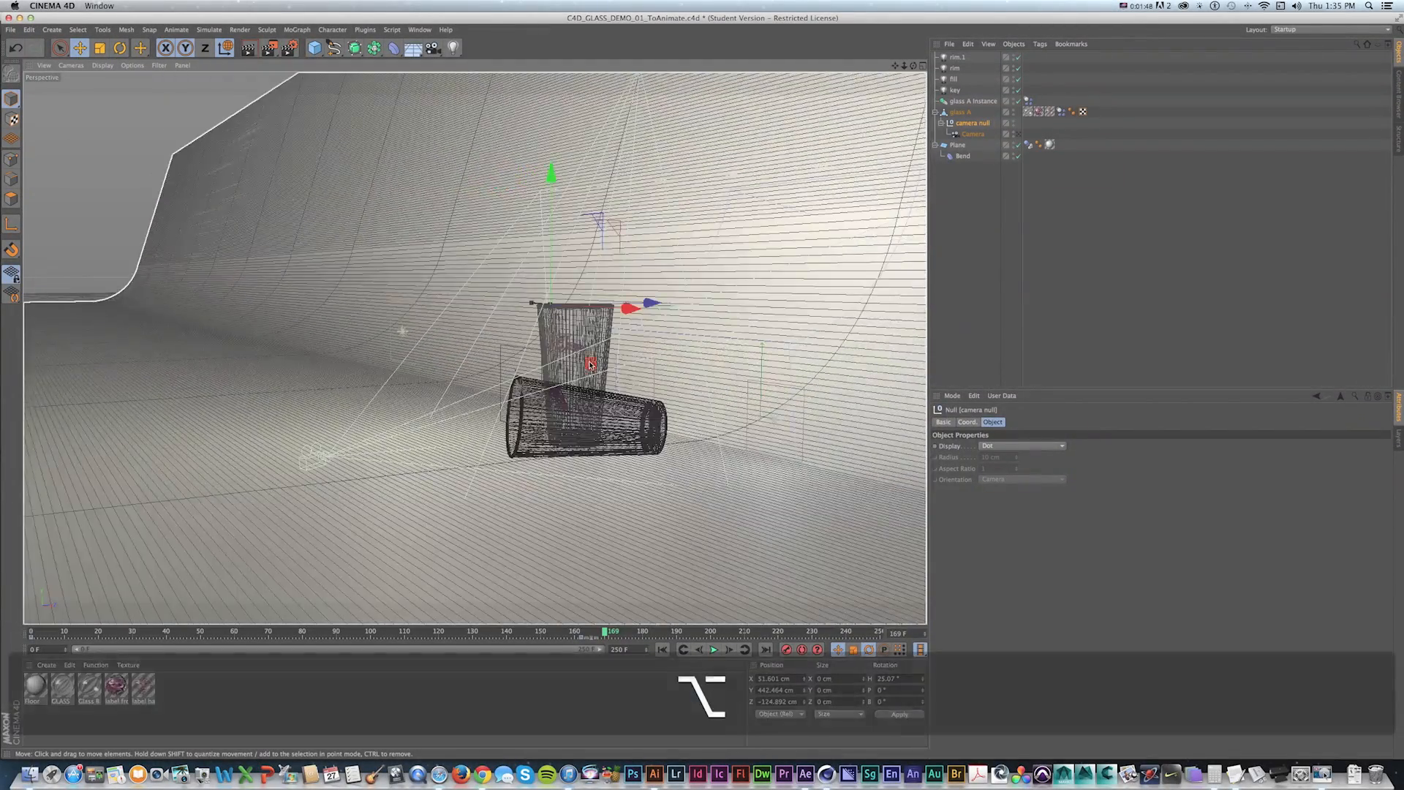
key("shift+f")
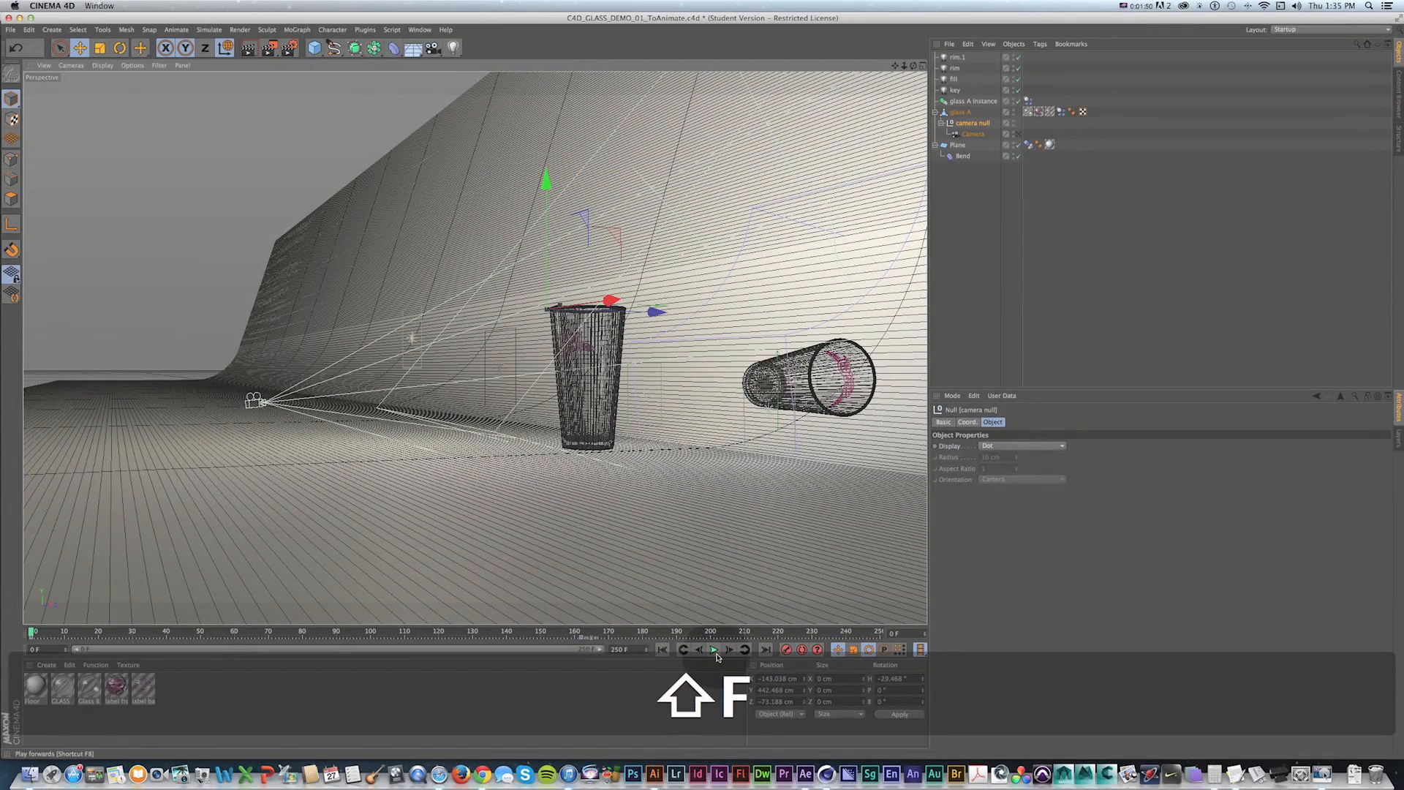
left_click(713, 650)
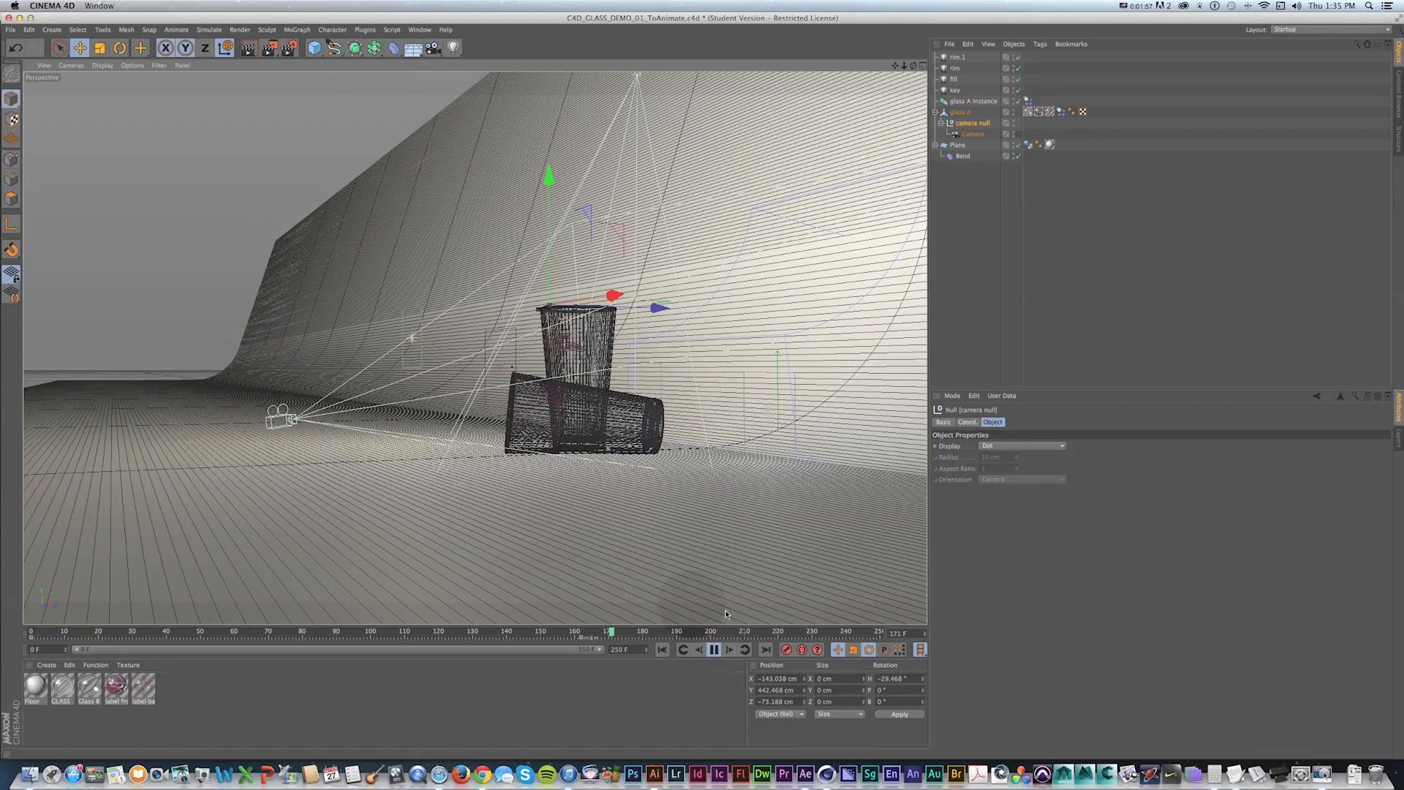
left_click(713, 650)
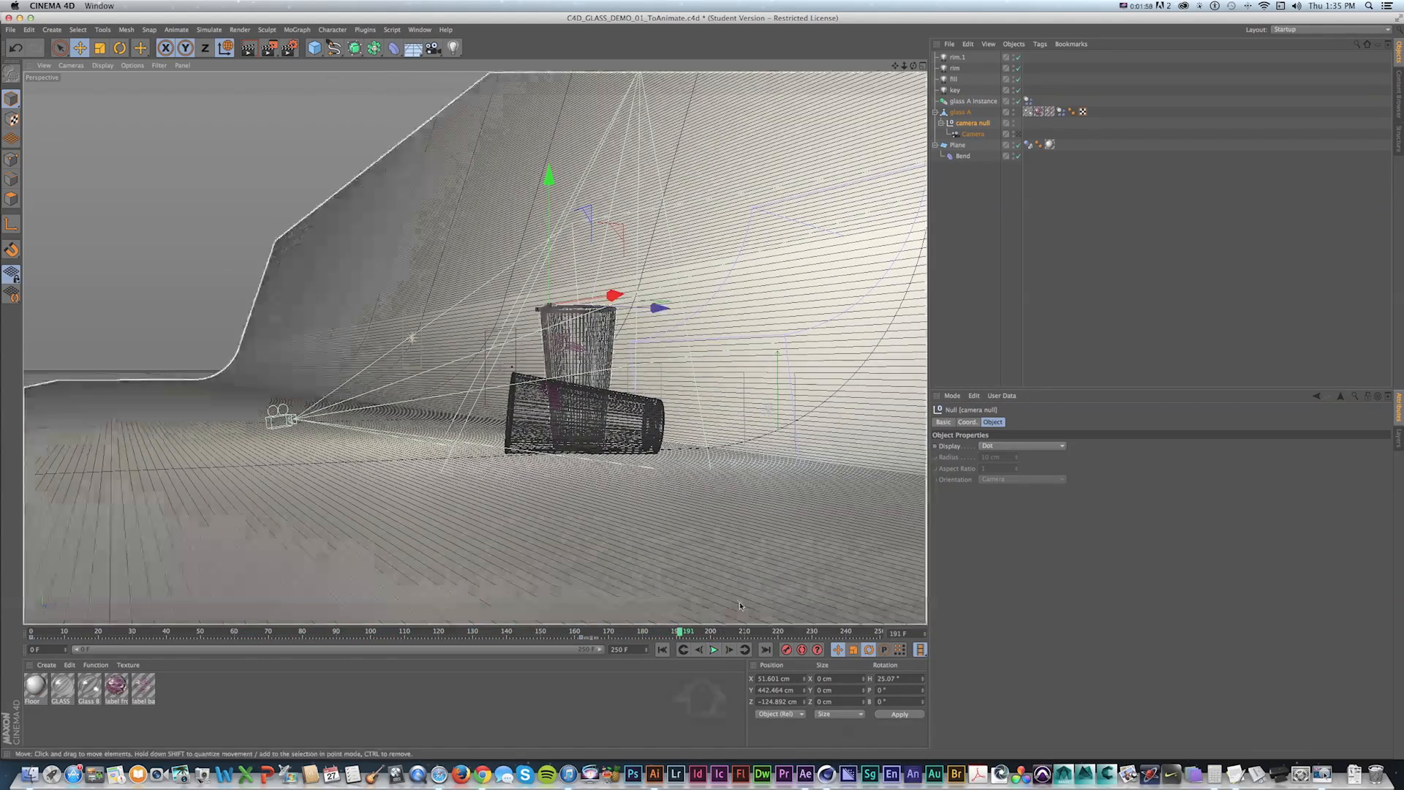
key("shift+f")
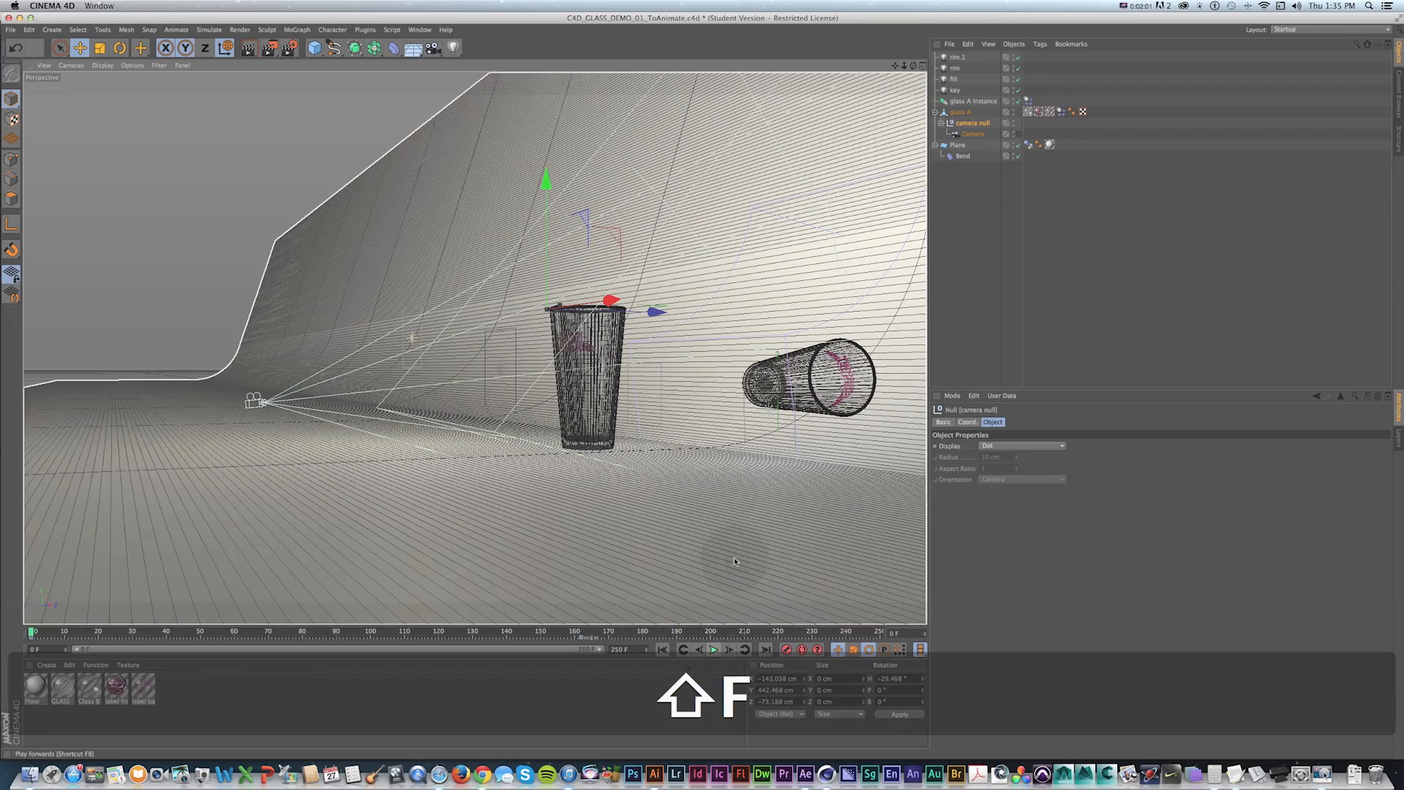
left_click(713, 649)
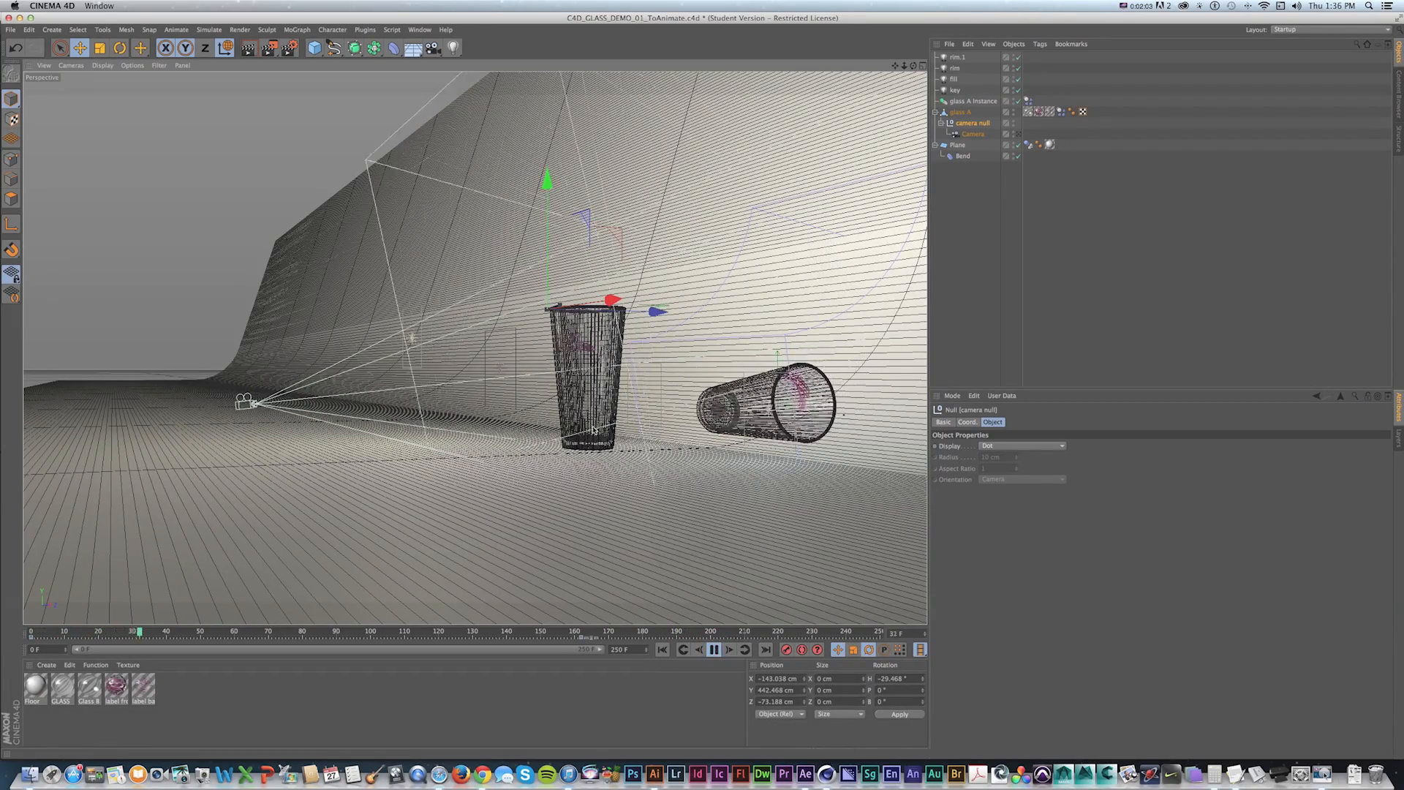
left_click(714, 649)
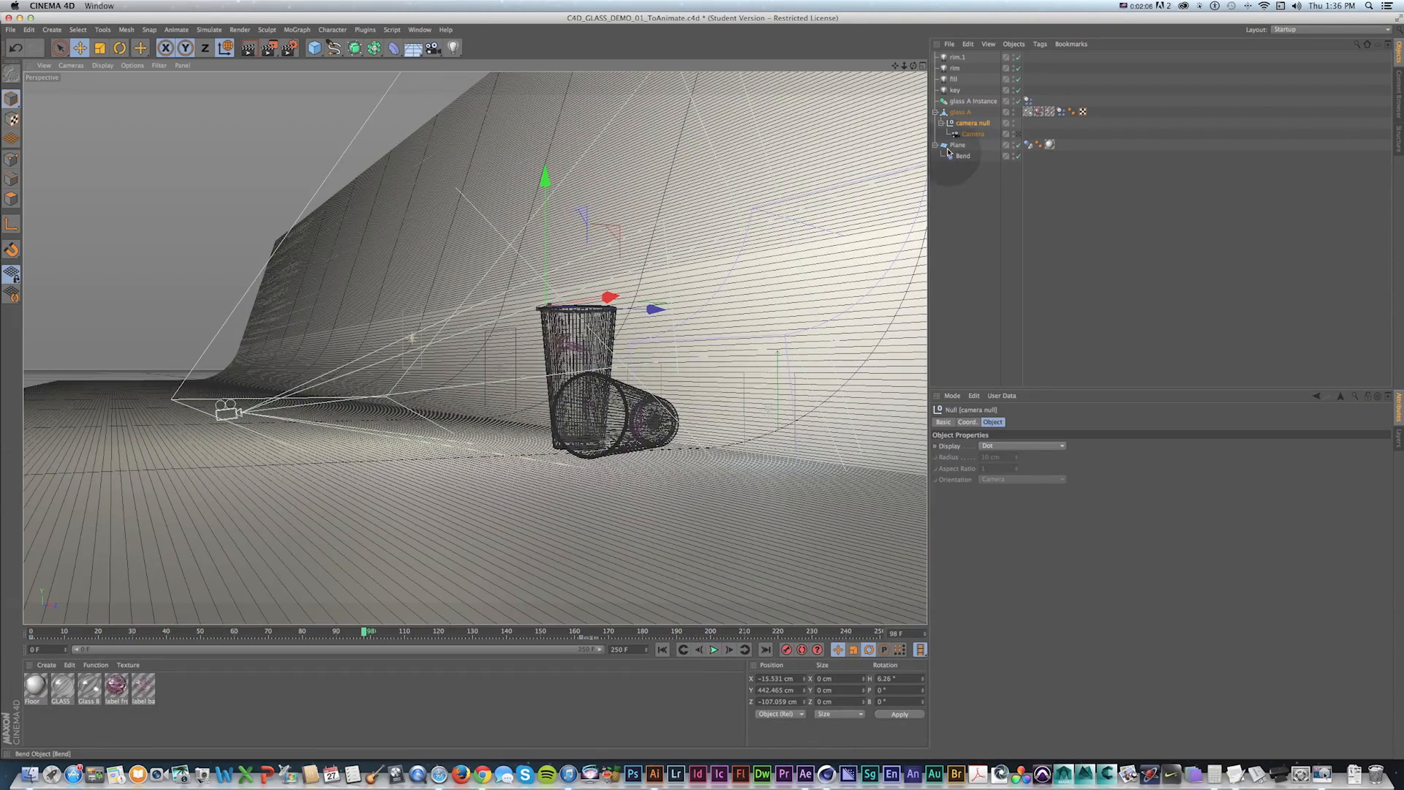
key("shift+f")
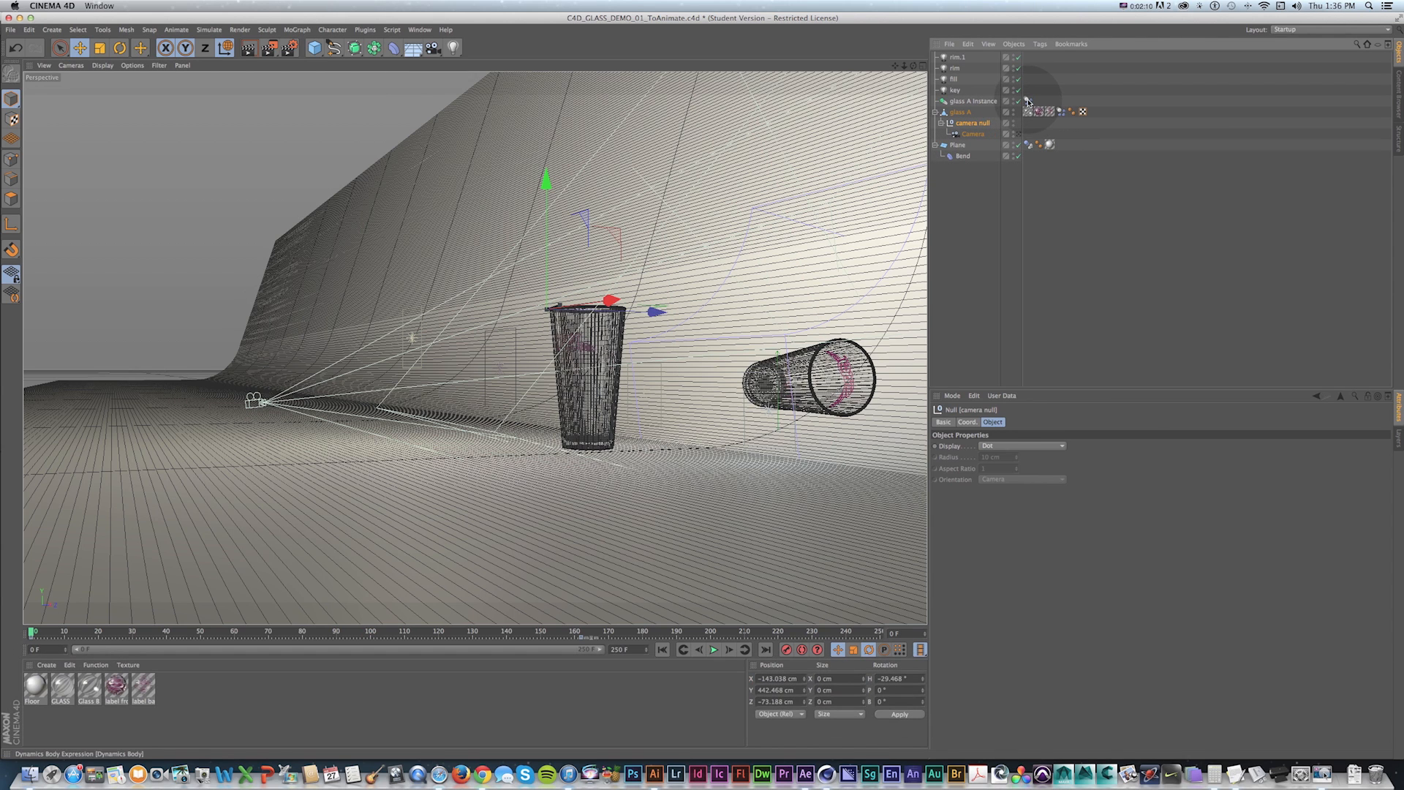
Set Bounce to 100% on the dynamics tags of glass A instance and the plane.
left_click(1027, 101)
left_click(1028, 144, "super")
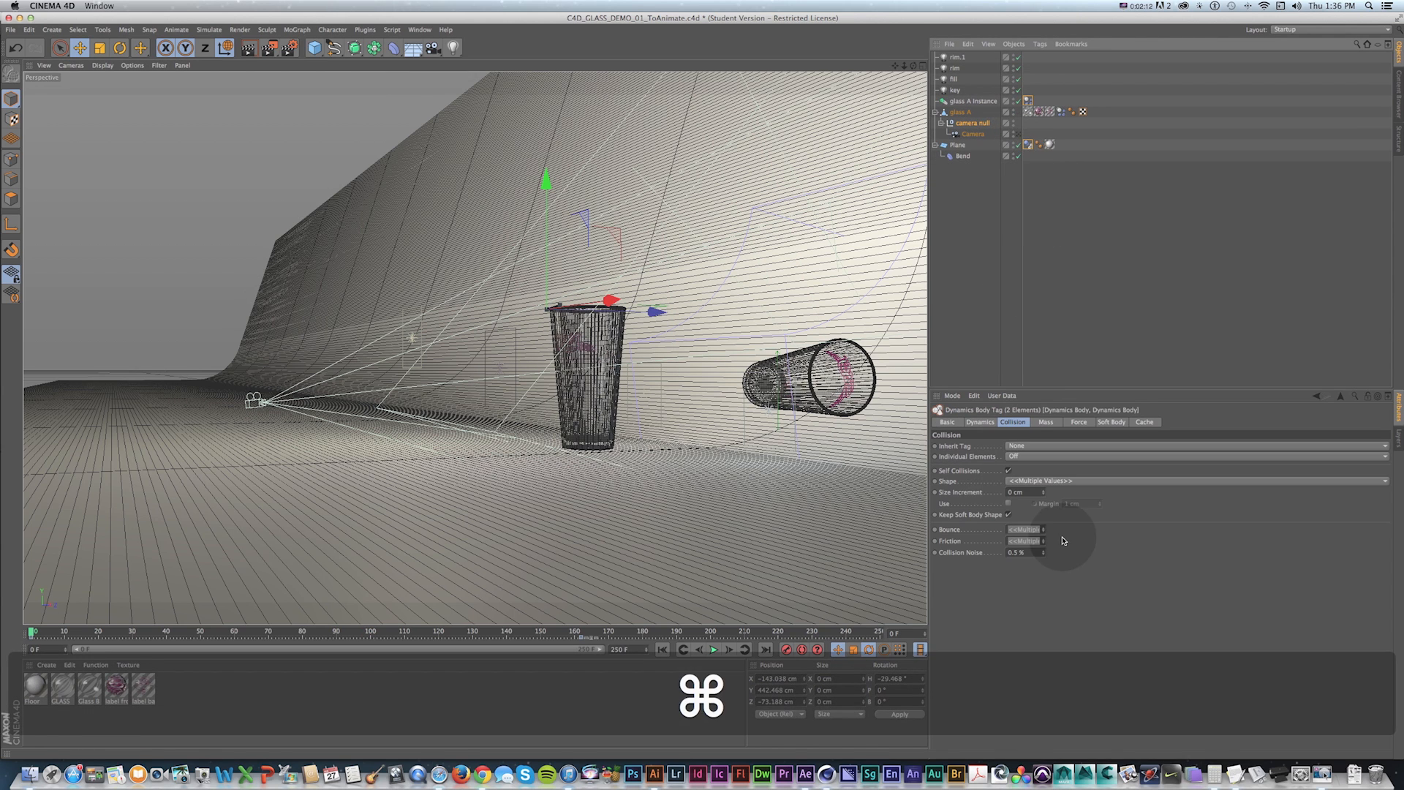
left_click(1028, 529)
type("100")
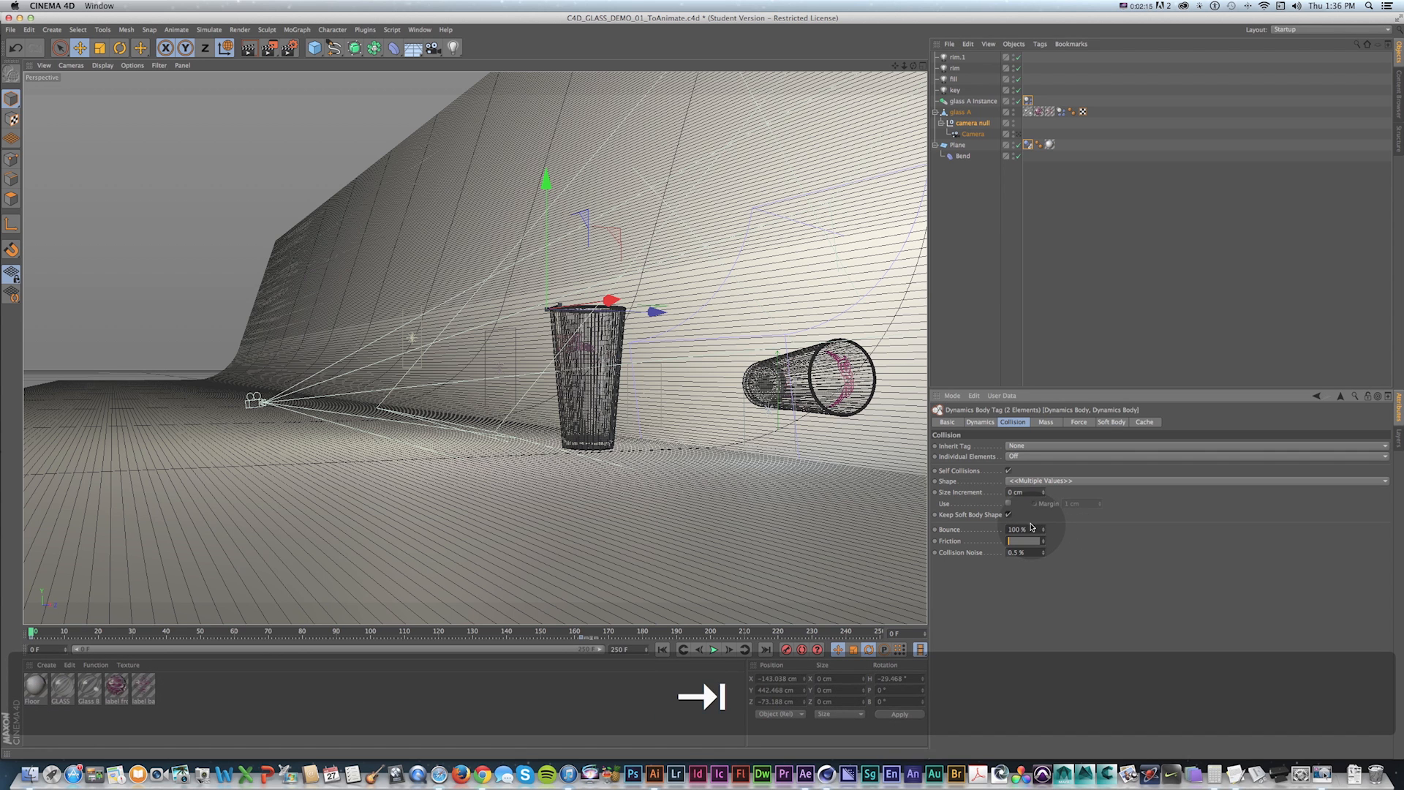
left_click(942, 335)
key("shift+f")
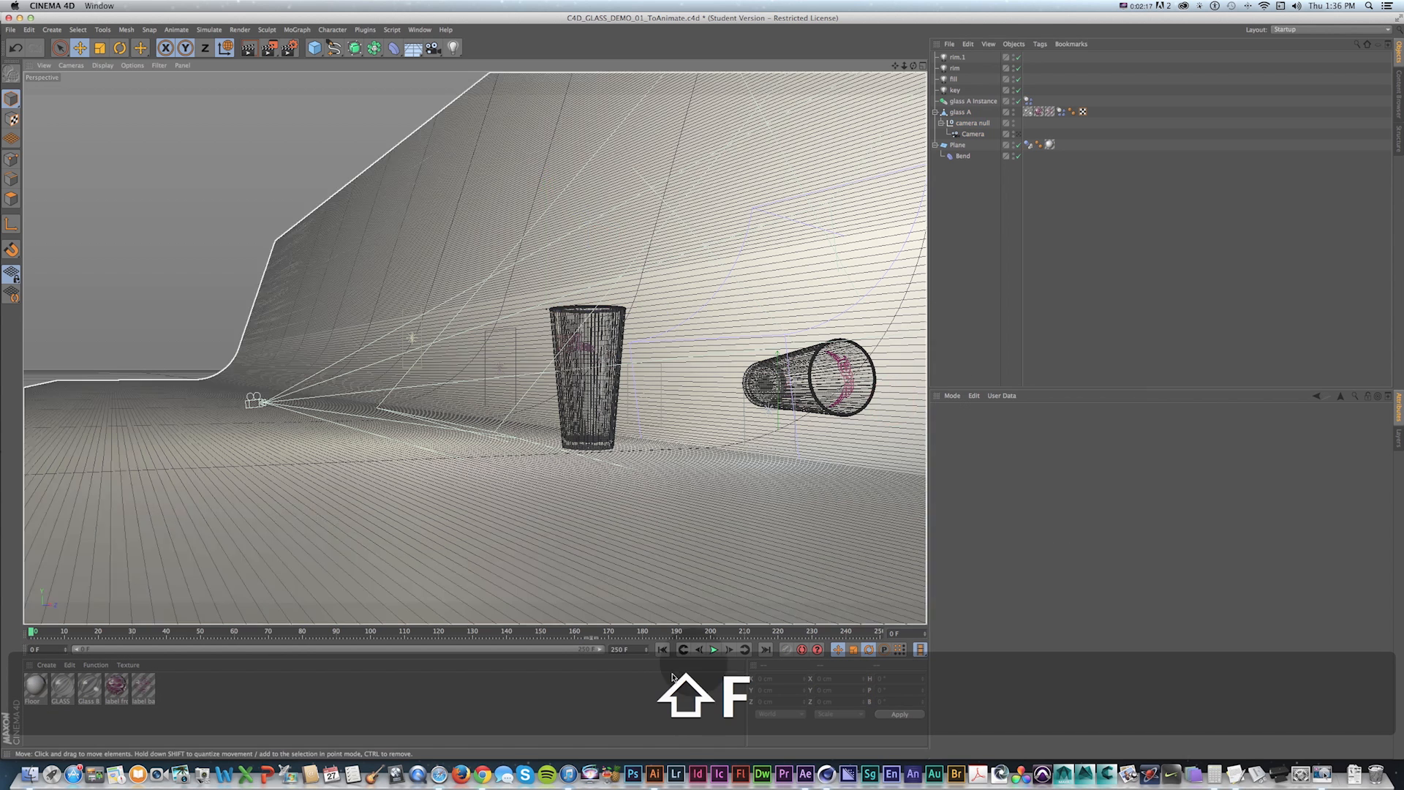
Play the simulation through the attached camera and return to the perspective view.
left_click(715, 651)
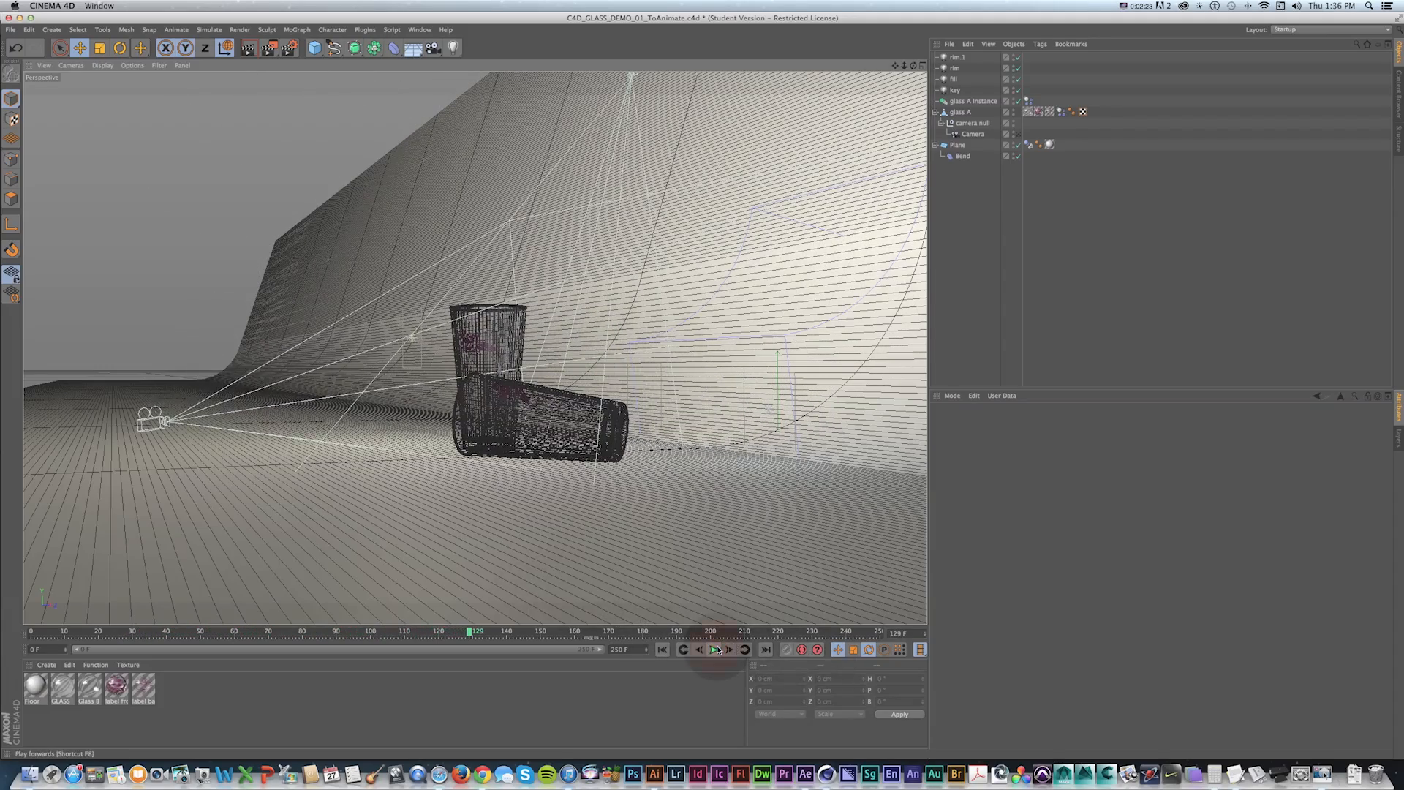
left_click(1018, 135)
key("shift+f")
left_click(714, 650)
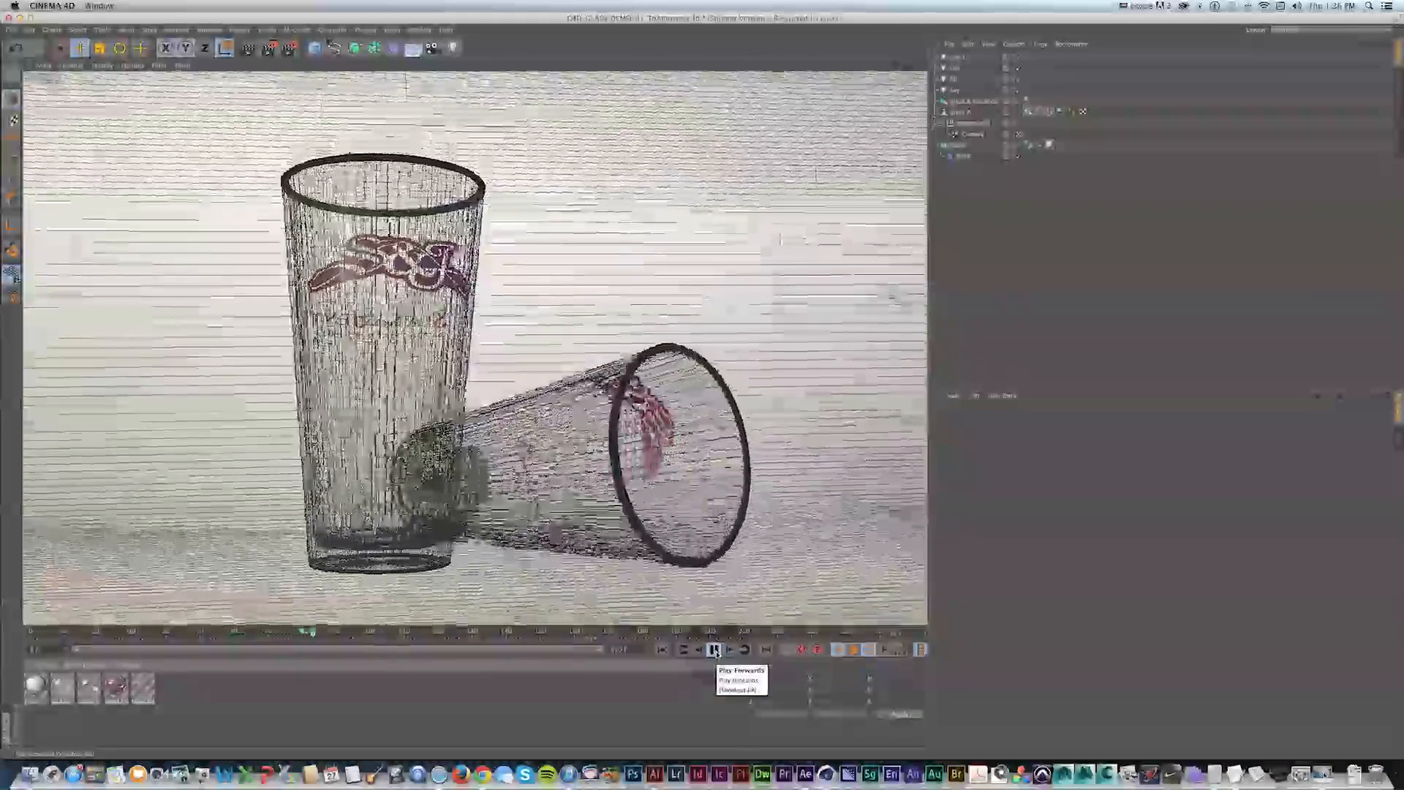
left_click(715, 651)
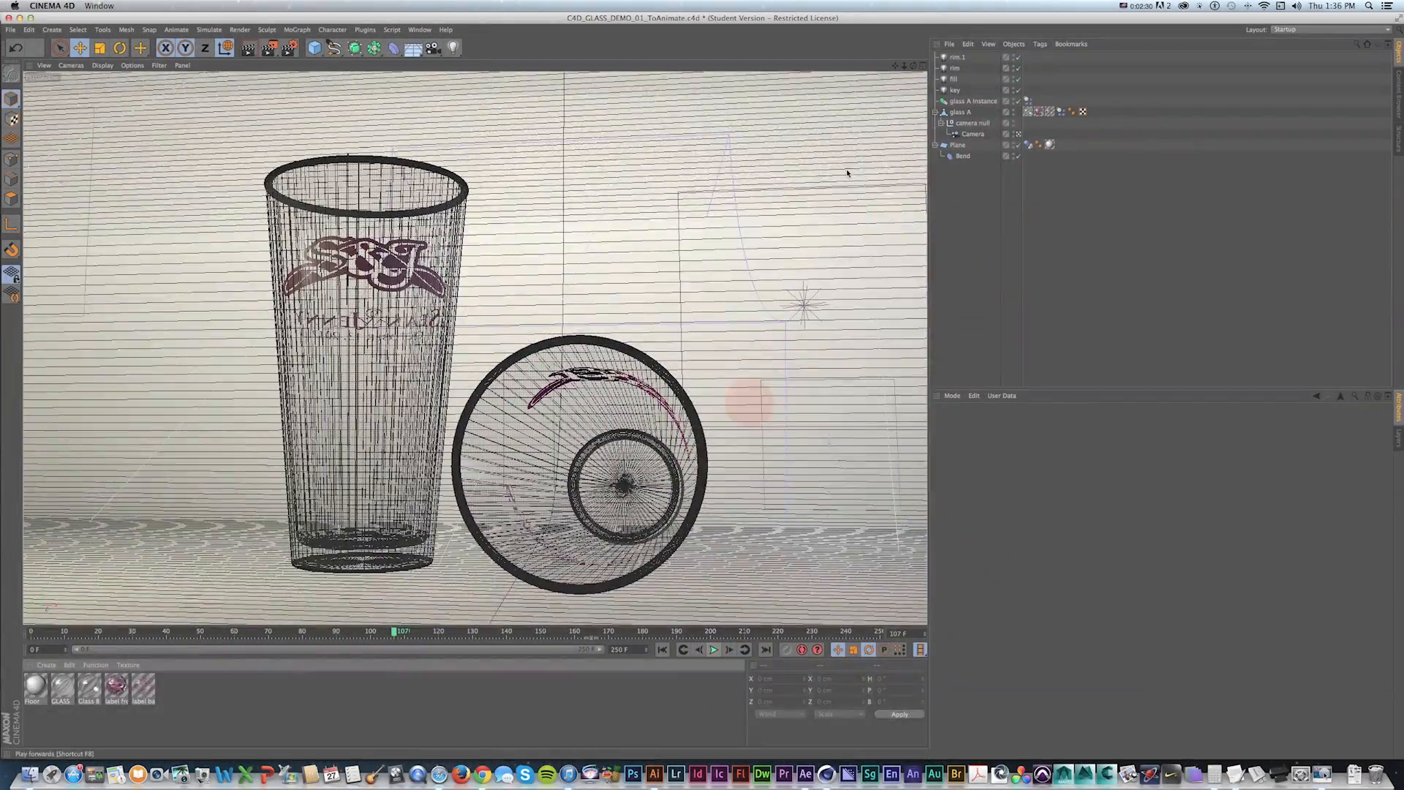
key("shift+f")
left_click(1019, 135)
key("super+z")
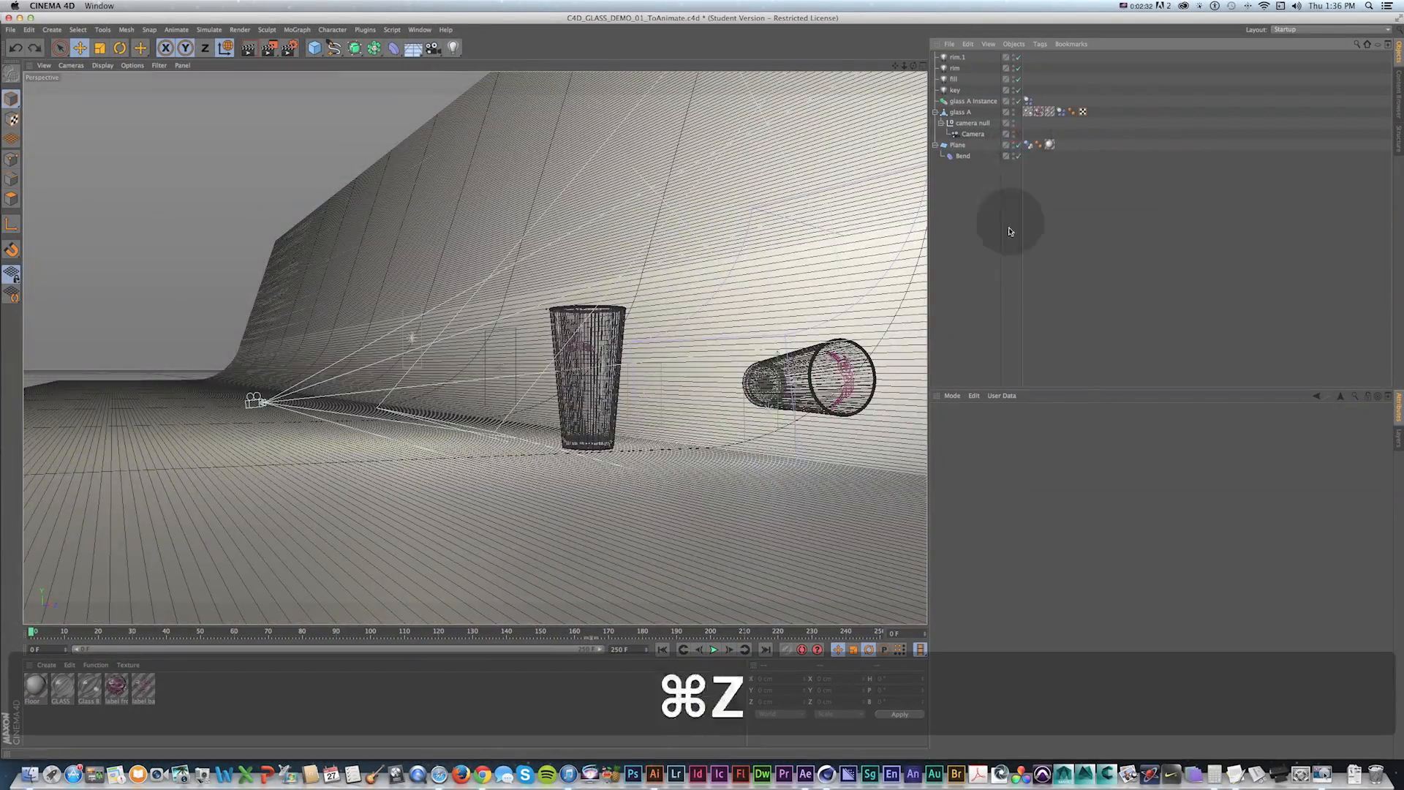
left_click(713, 651)
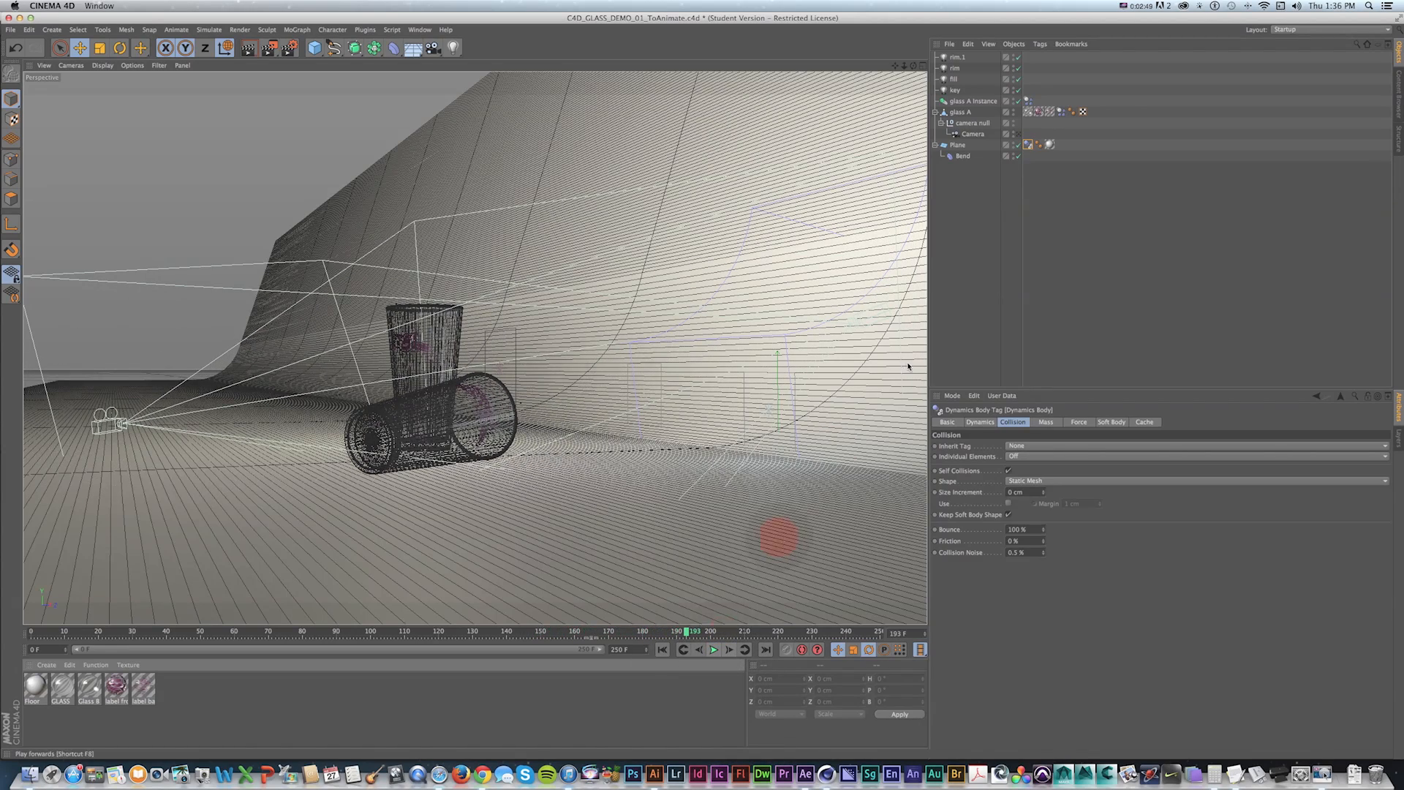
Set the glass A instance dynamics tag's Bounce to 75% and Friction to 25%.
left_click(1066, 179)
left_click(1061, 113)
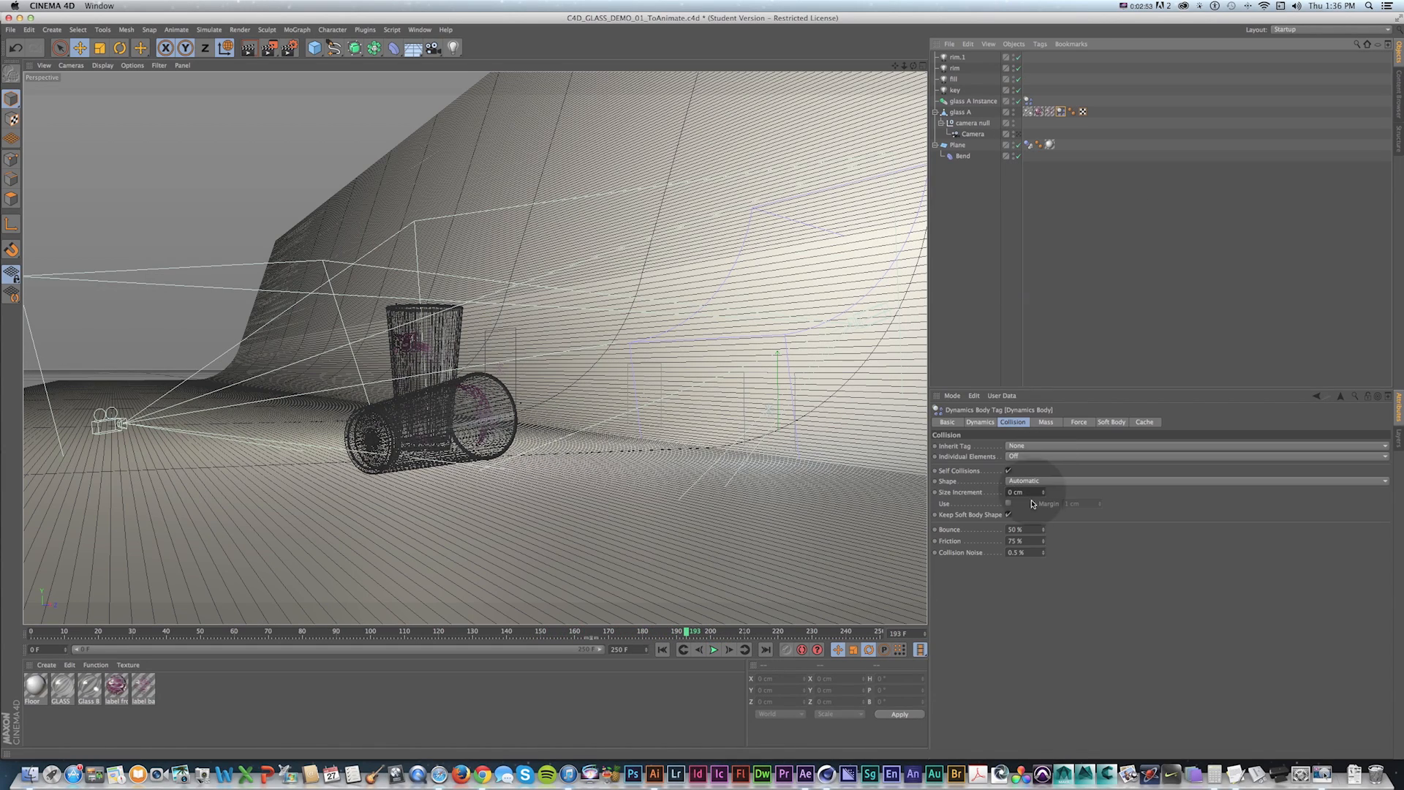
left_click(1024, 209)
left_click(1028, 101)
double_click(1022, 529)
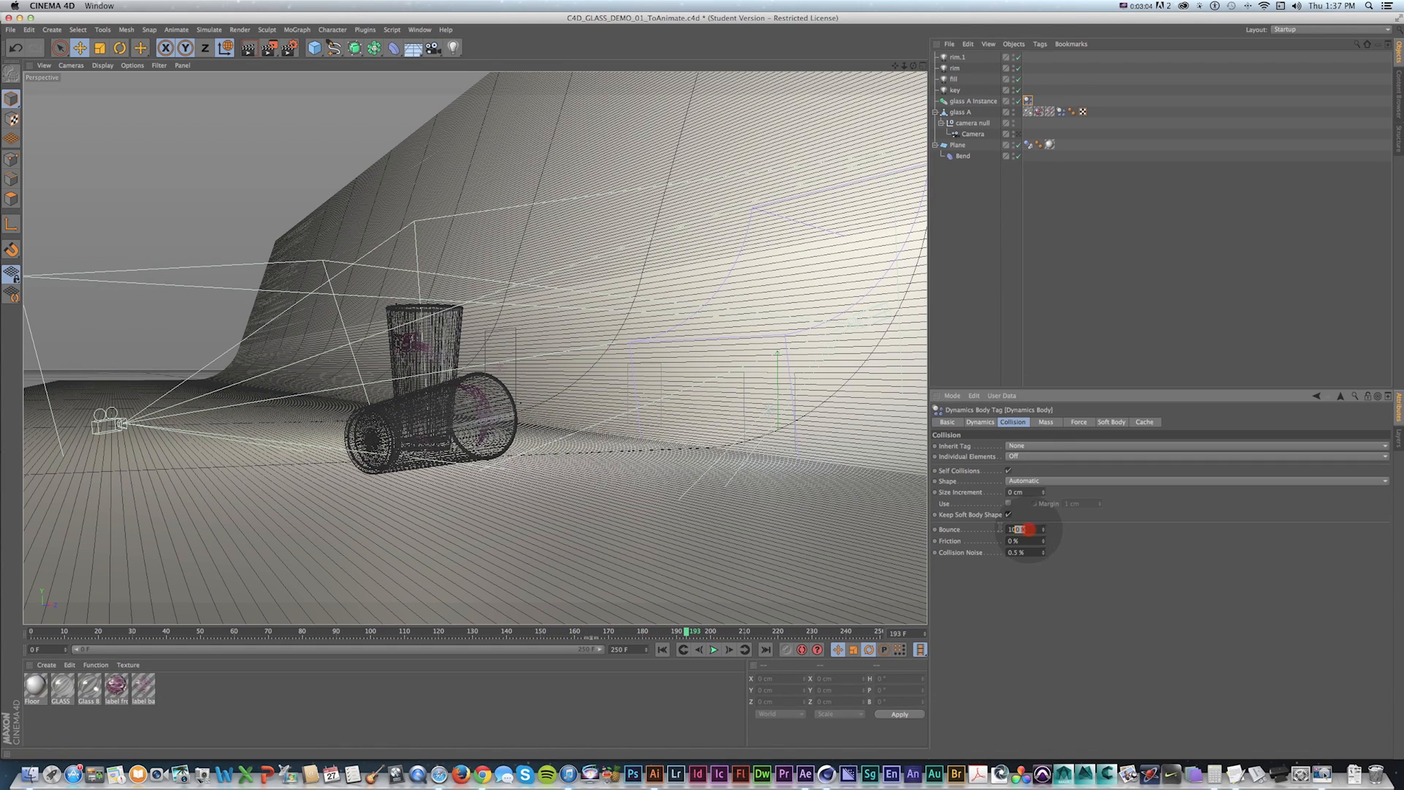
type("75")
key("Tab")
type("2")
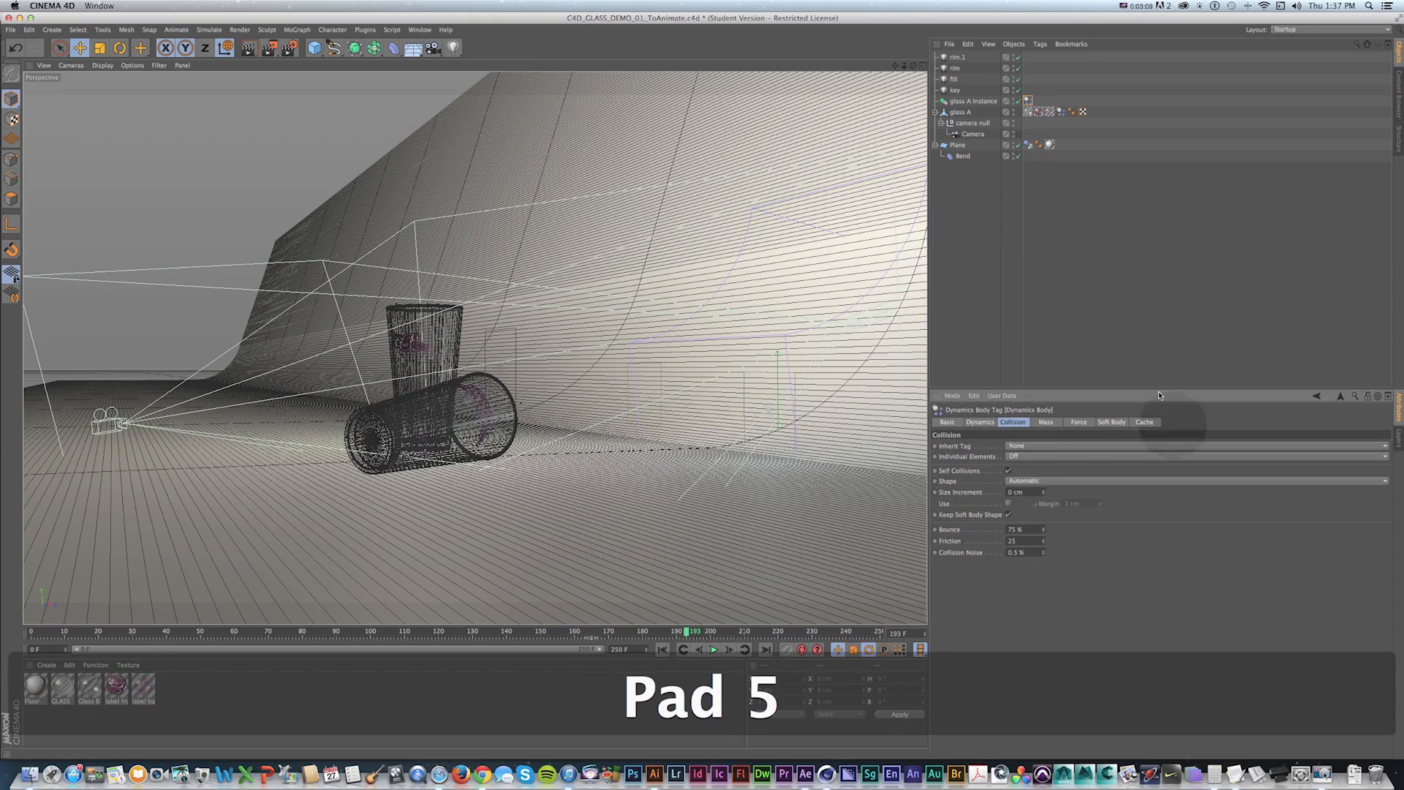
left_click(1075, 168)
Play the simulation and orbit the perspective view to watch the glasses collide.
key("shift+f")
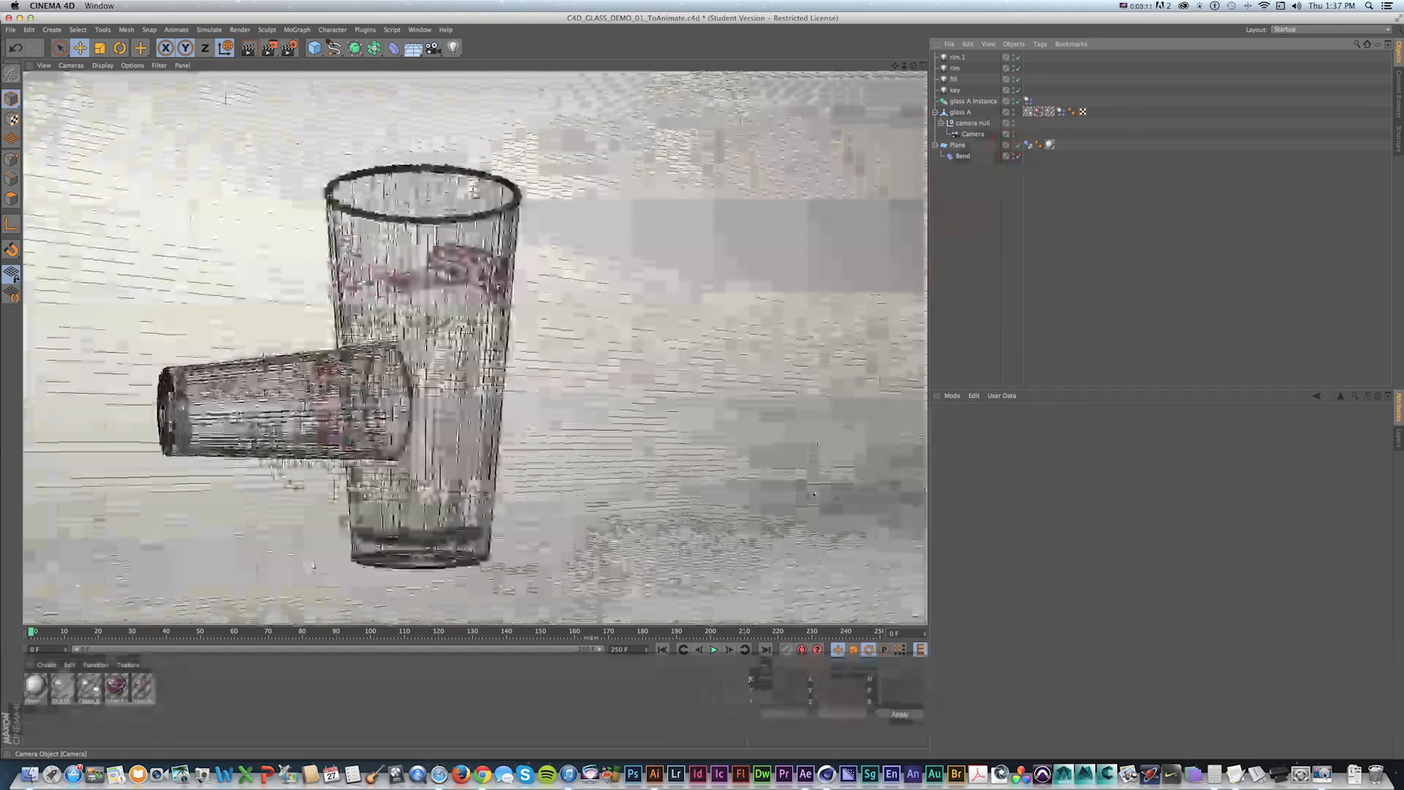
key("shift+f")
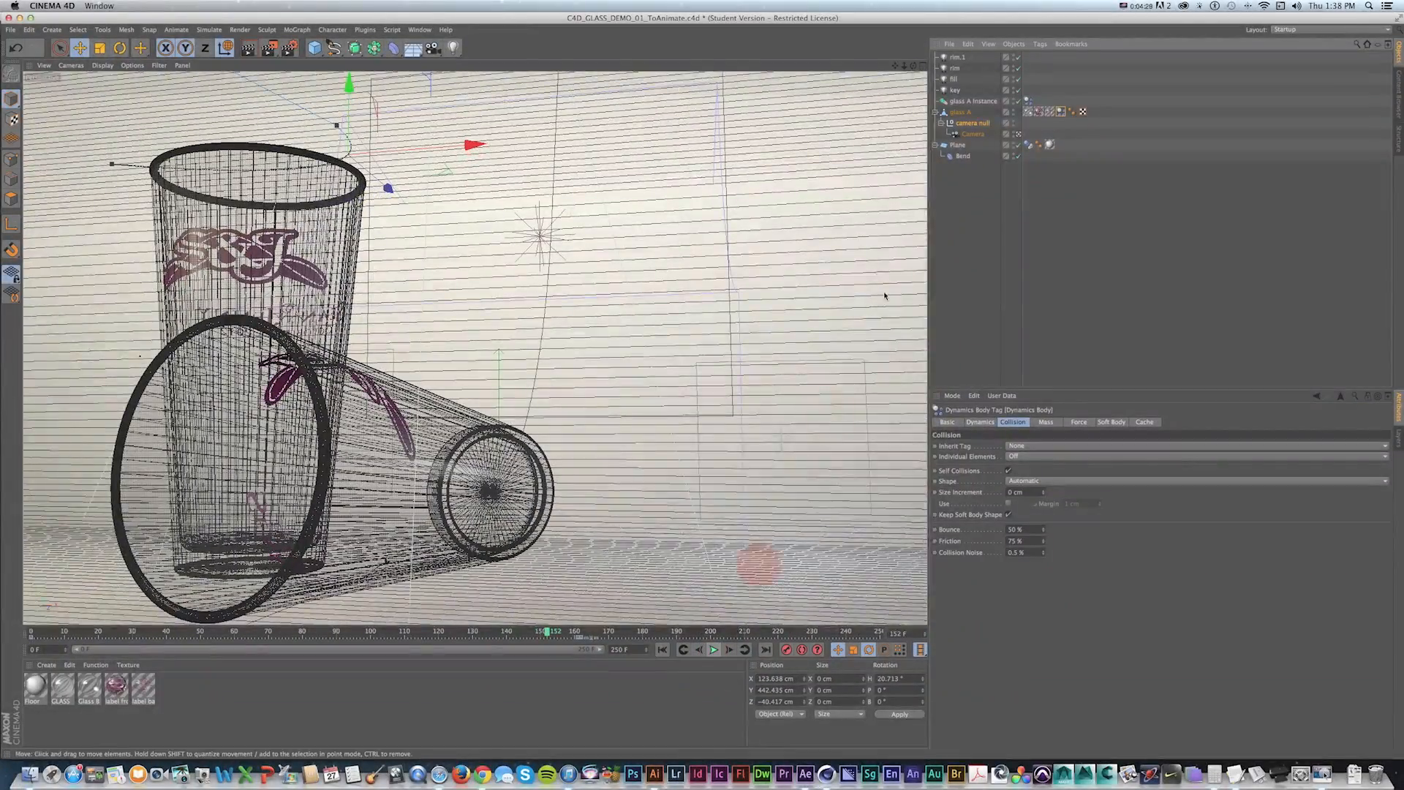
left_click(1018, 135)
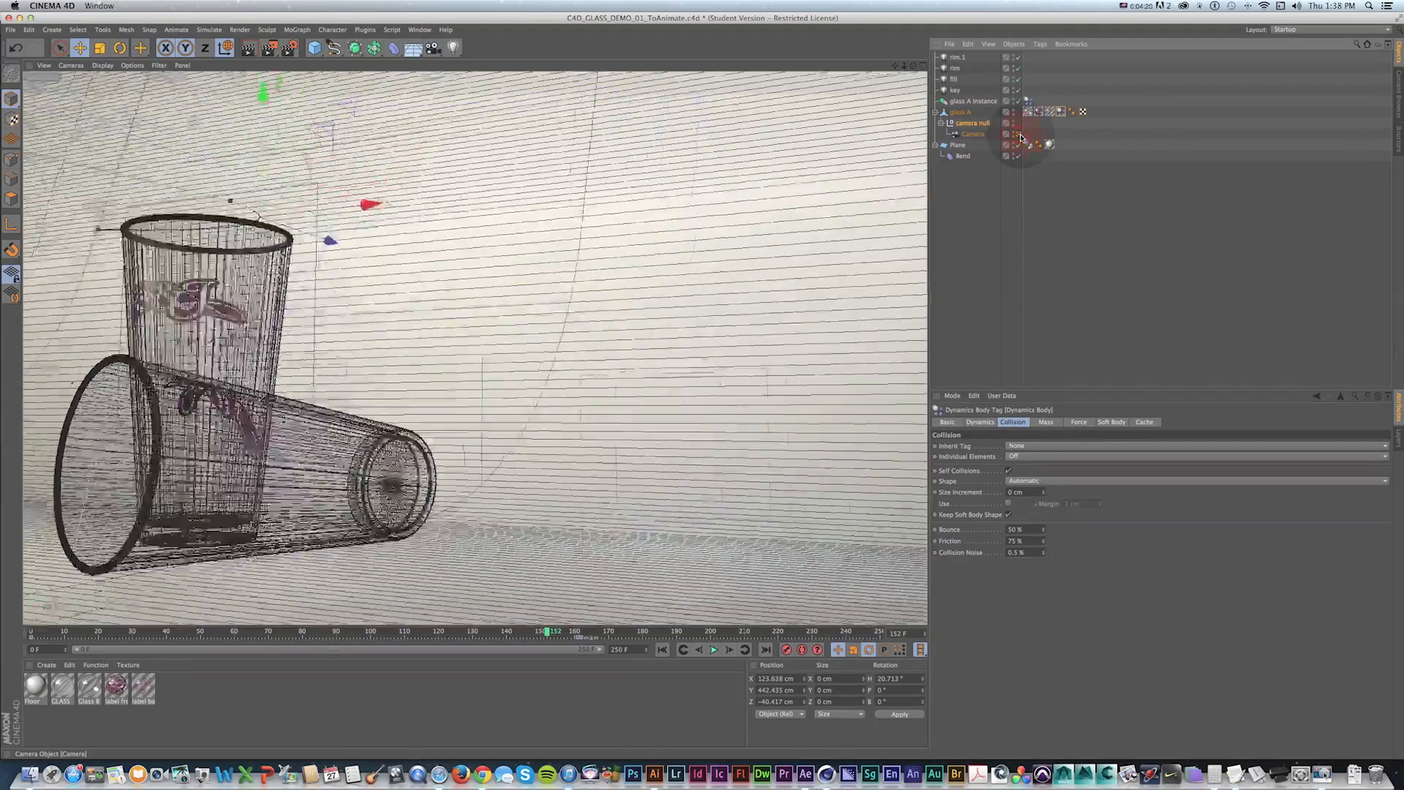
left_click(1022, 138)
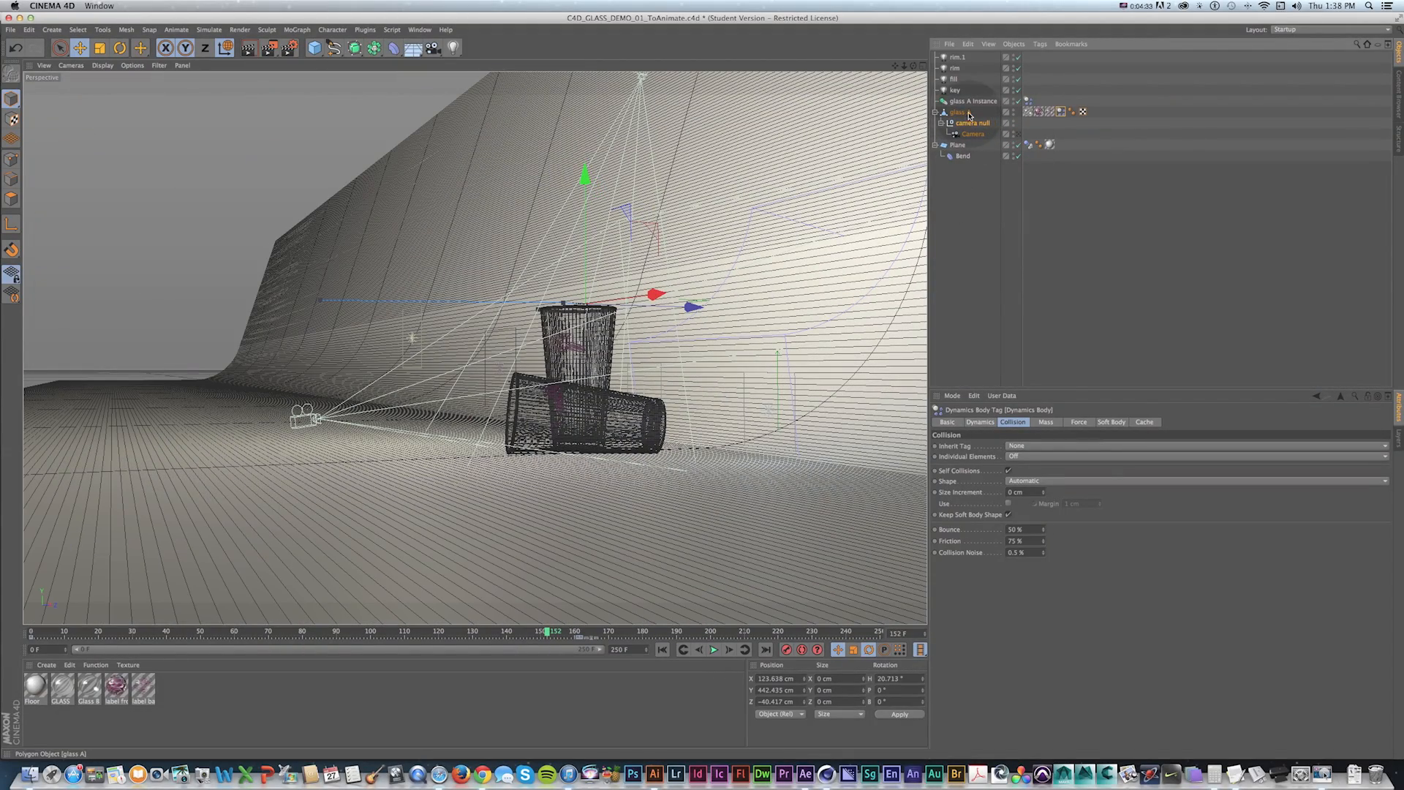
key("shift+f")
left_click(714, 649)
left_click_drag(687, 253, 727, 344, "alt")
right_click_drag(727, 344, 694, 369, "alt")
key("1")
left_click_drag(694, 369, 950, 335)
left_click(714, 652)
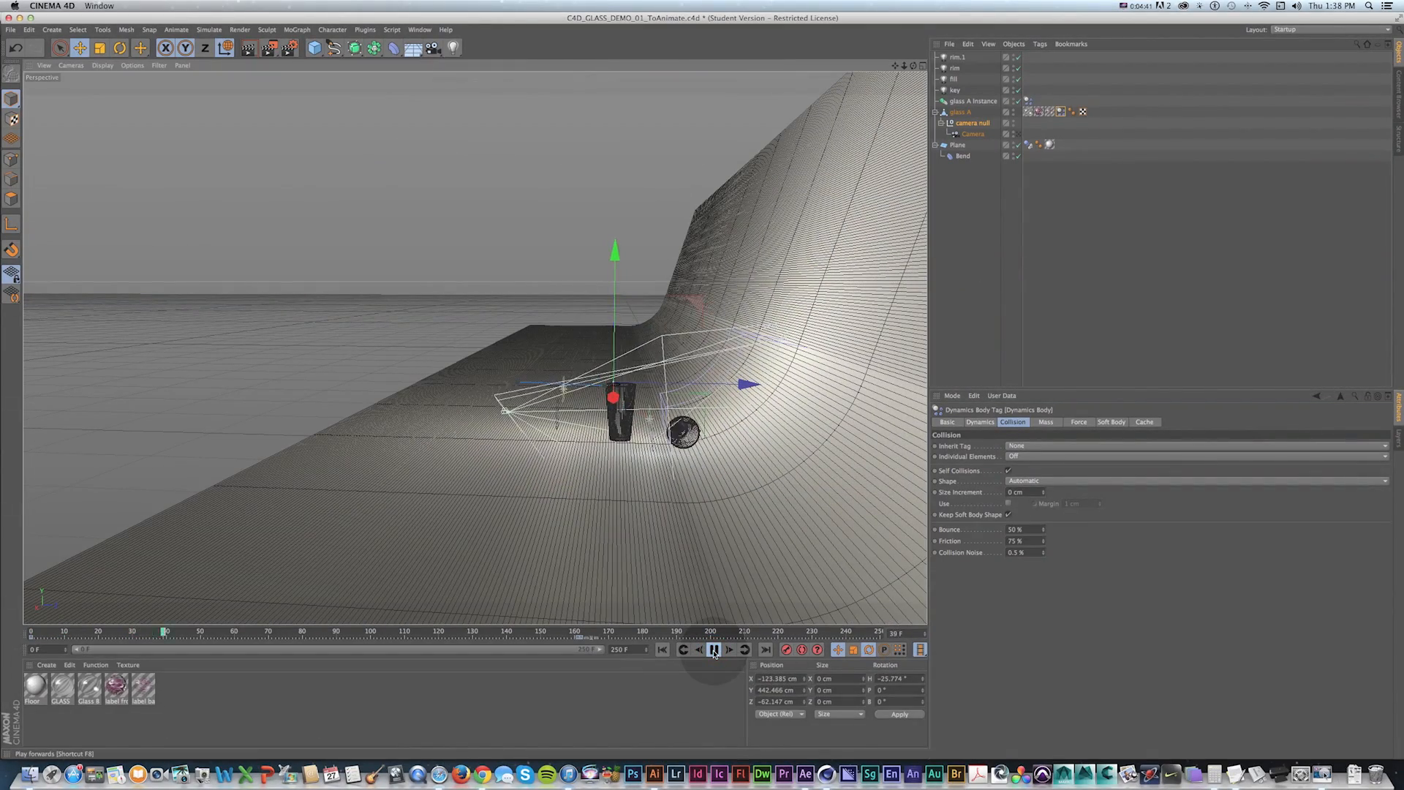
left_click(715, 649)
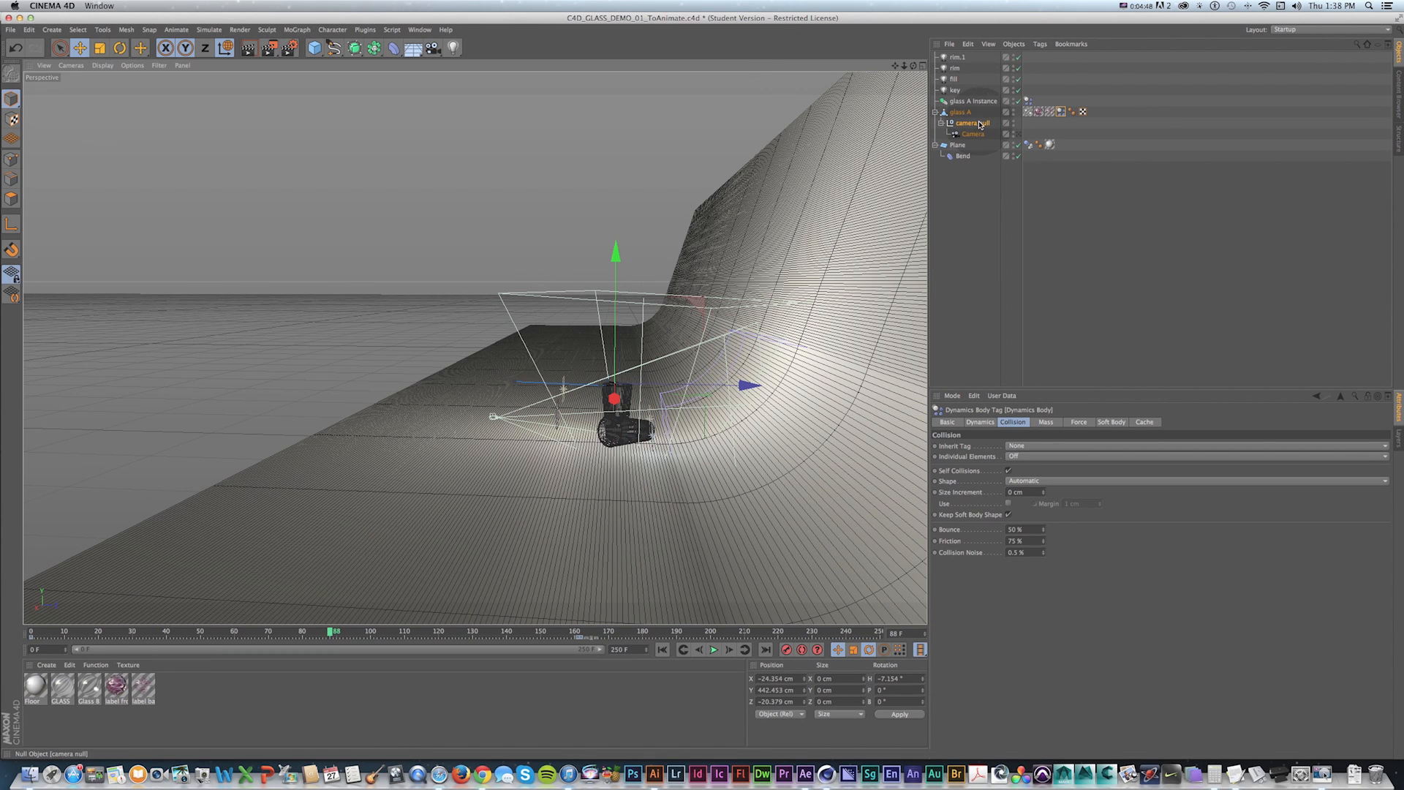
Duplicate the camera to the top level of the hierarchy and switch to the four-viewport layout.
left_click(973, 134)
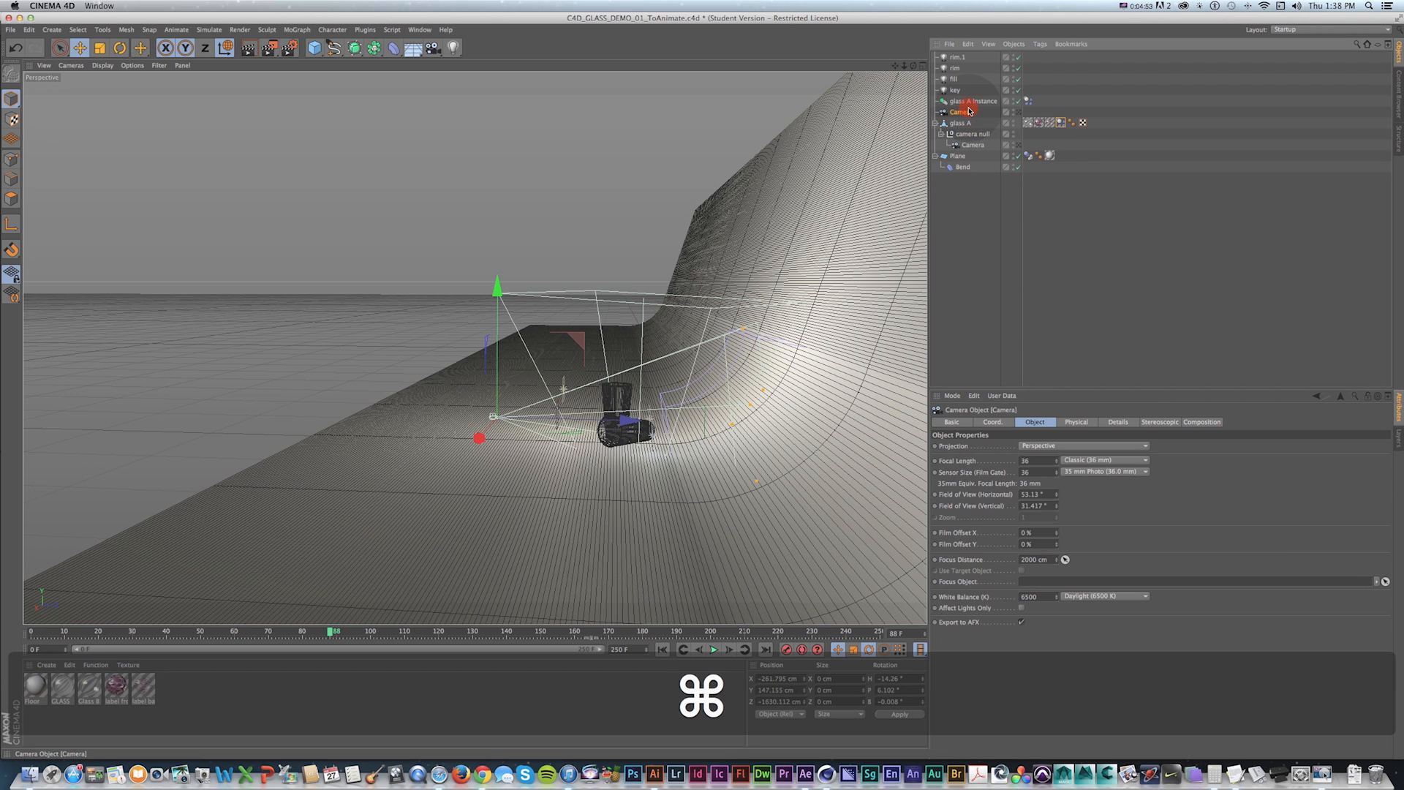
left_click(923, 65)
Move and rotate the copied camera beside glass A, to a heading of about 50°.
key("e")
left_click_drag(665, 218, 664, 151)
scroll(714, 216, "up", 10)
key("1")
left_click_drag(520, 204, 857, 266)
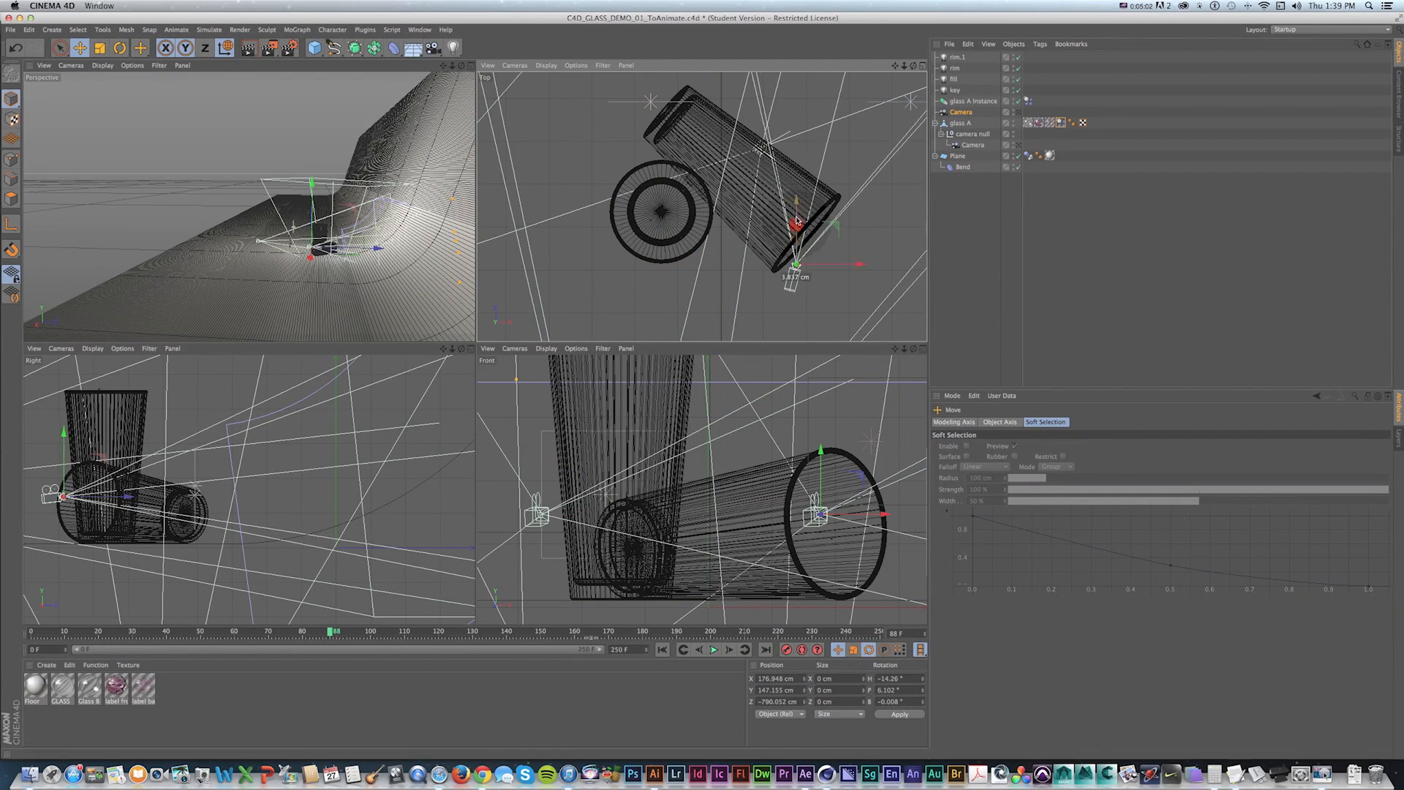
left_click_drag(113, 497, 132, 496)
key("r")
key("e")
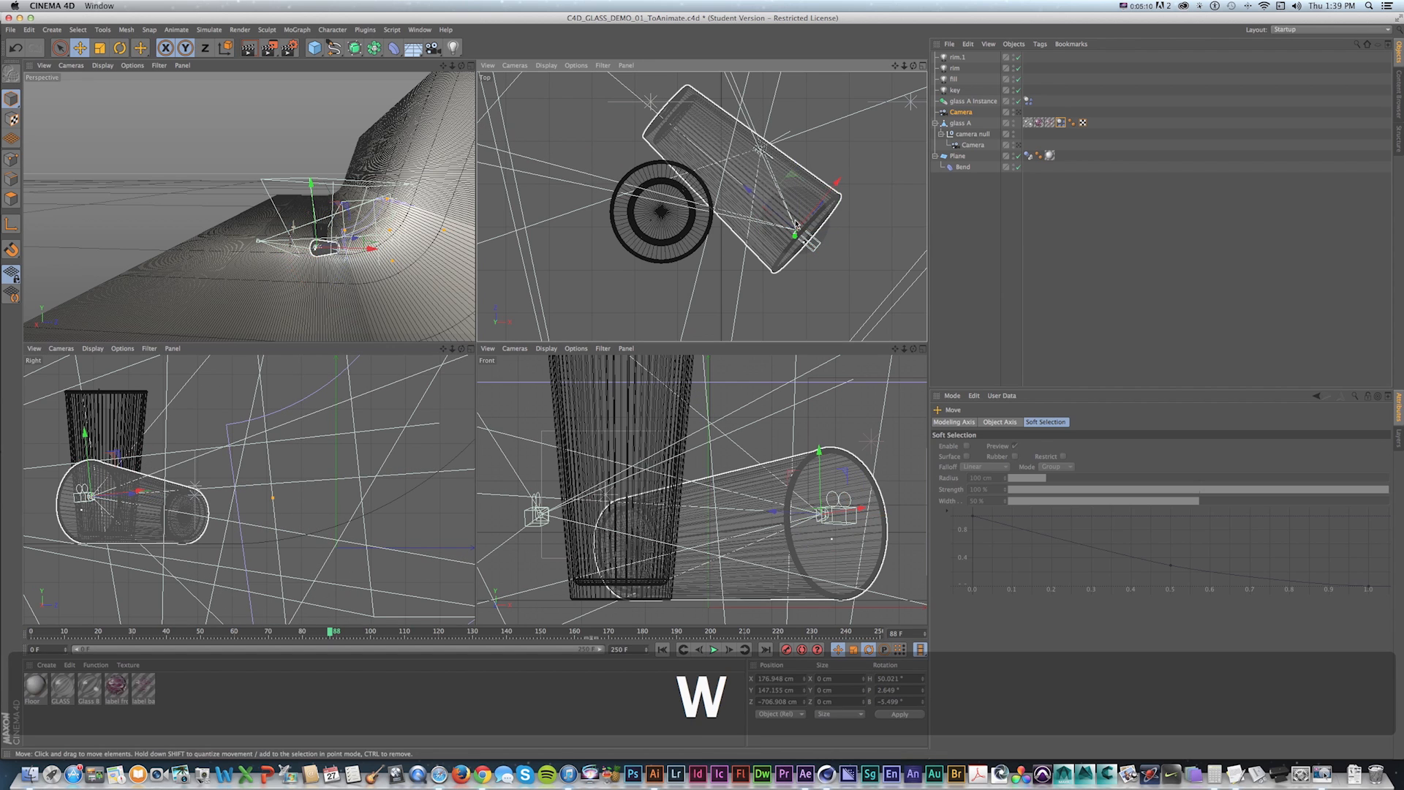
left_click_drag(796, 223, 722, 165)
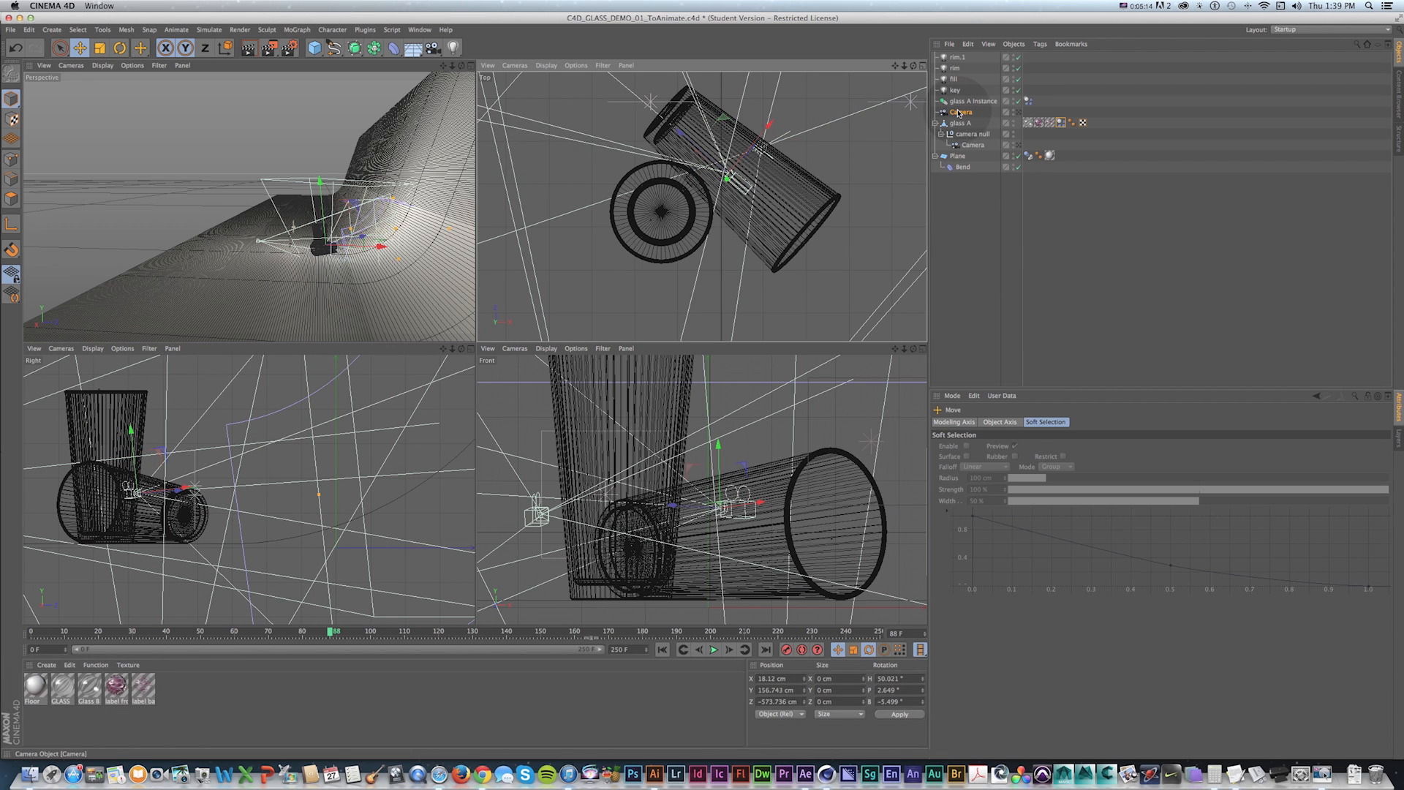
Parent the copied camera under the glass A Instance object.
left_click_drag(961, 112, 956, 106)
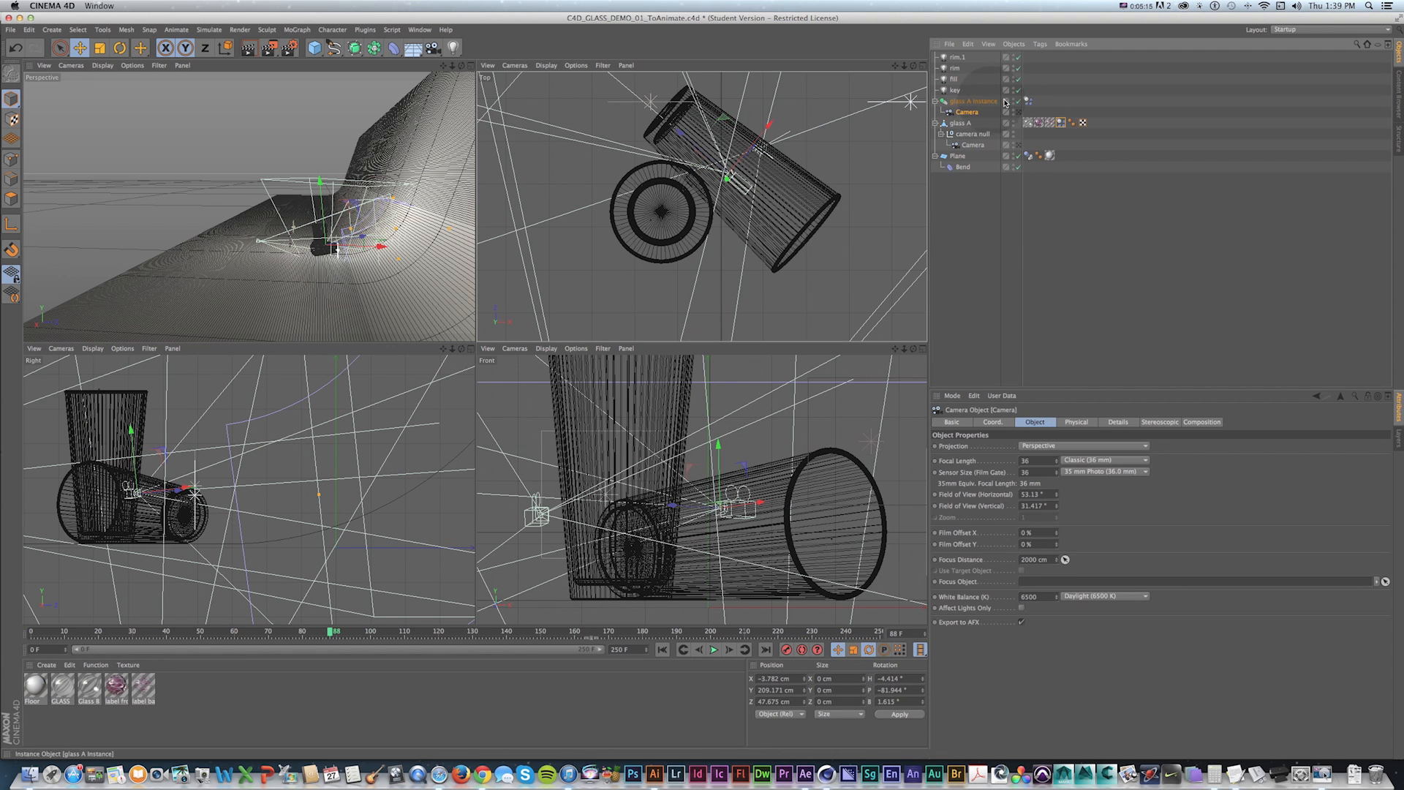
left_click(471, 65)
Look through the attached camera and play the simulation from the start.
key("shift+f")
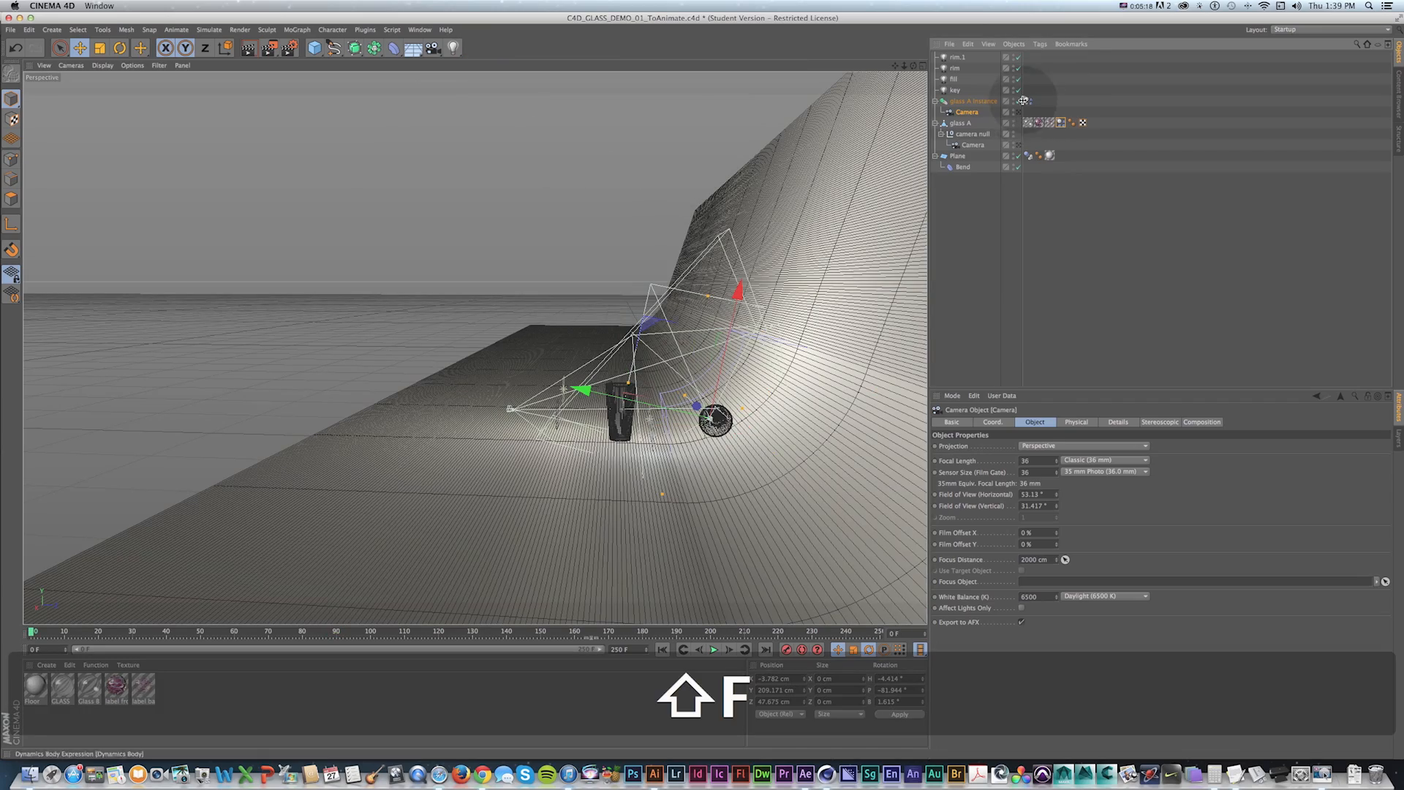
left_click(1017, 112)
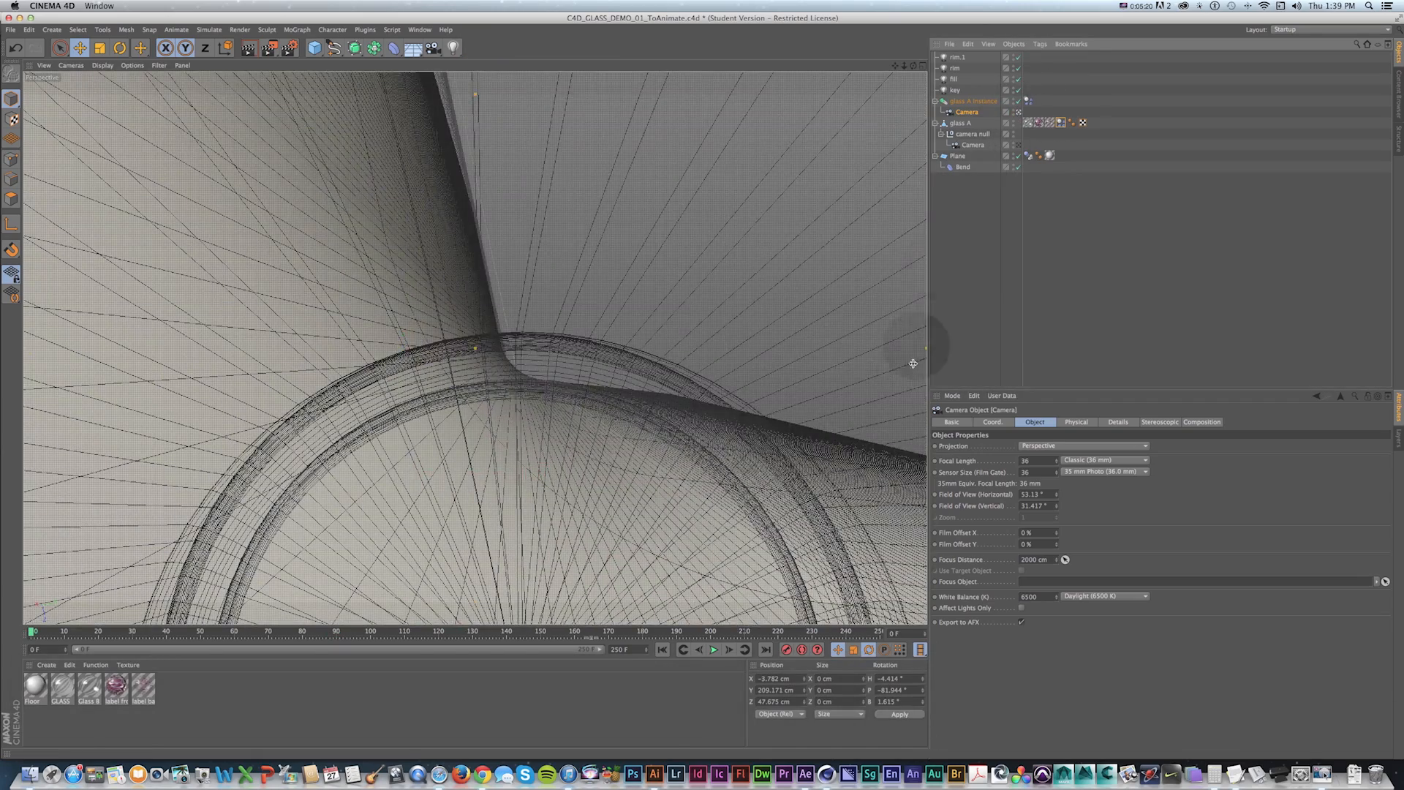
left_click(715, 650)
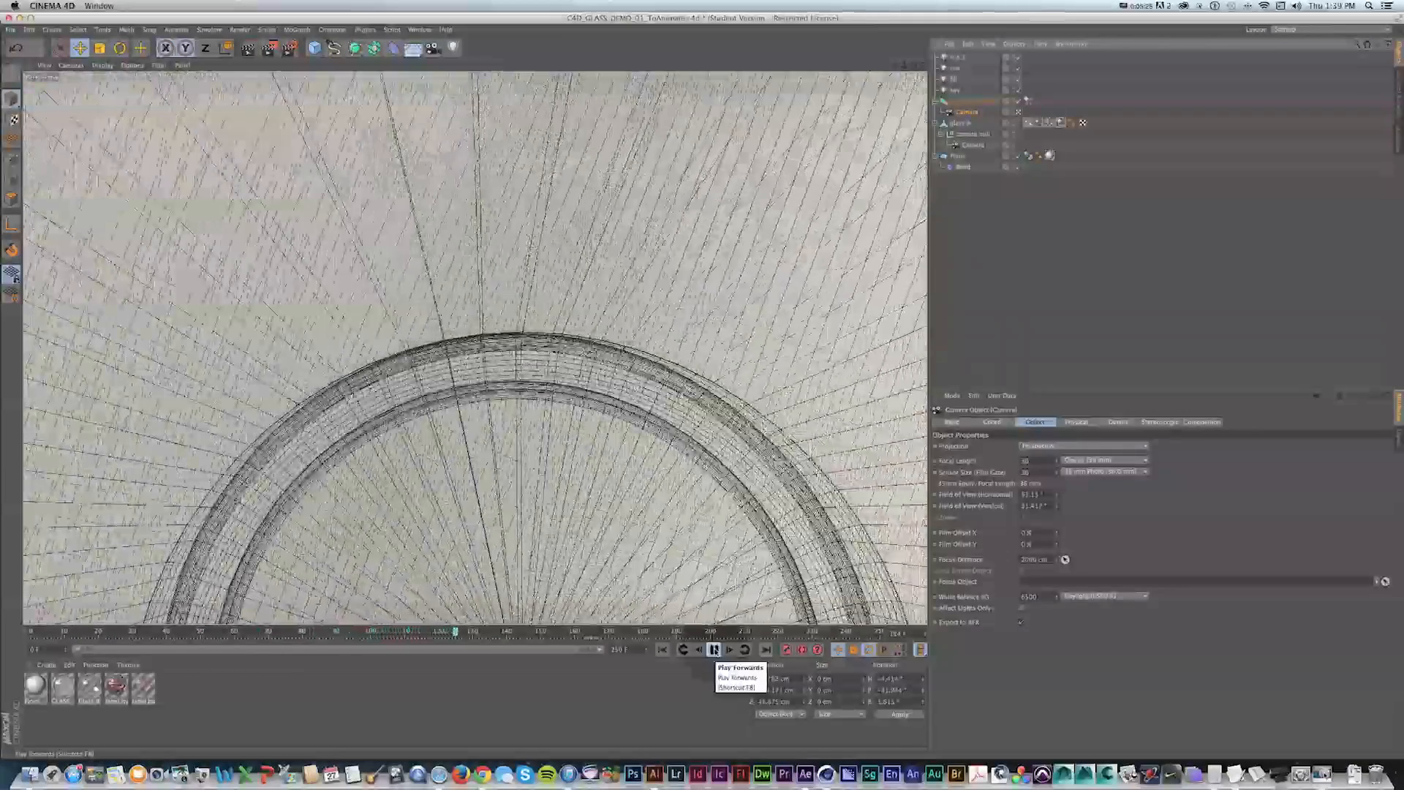
left_click(716, 650)
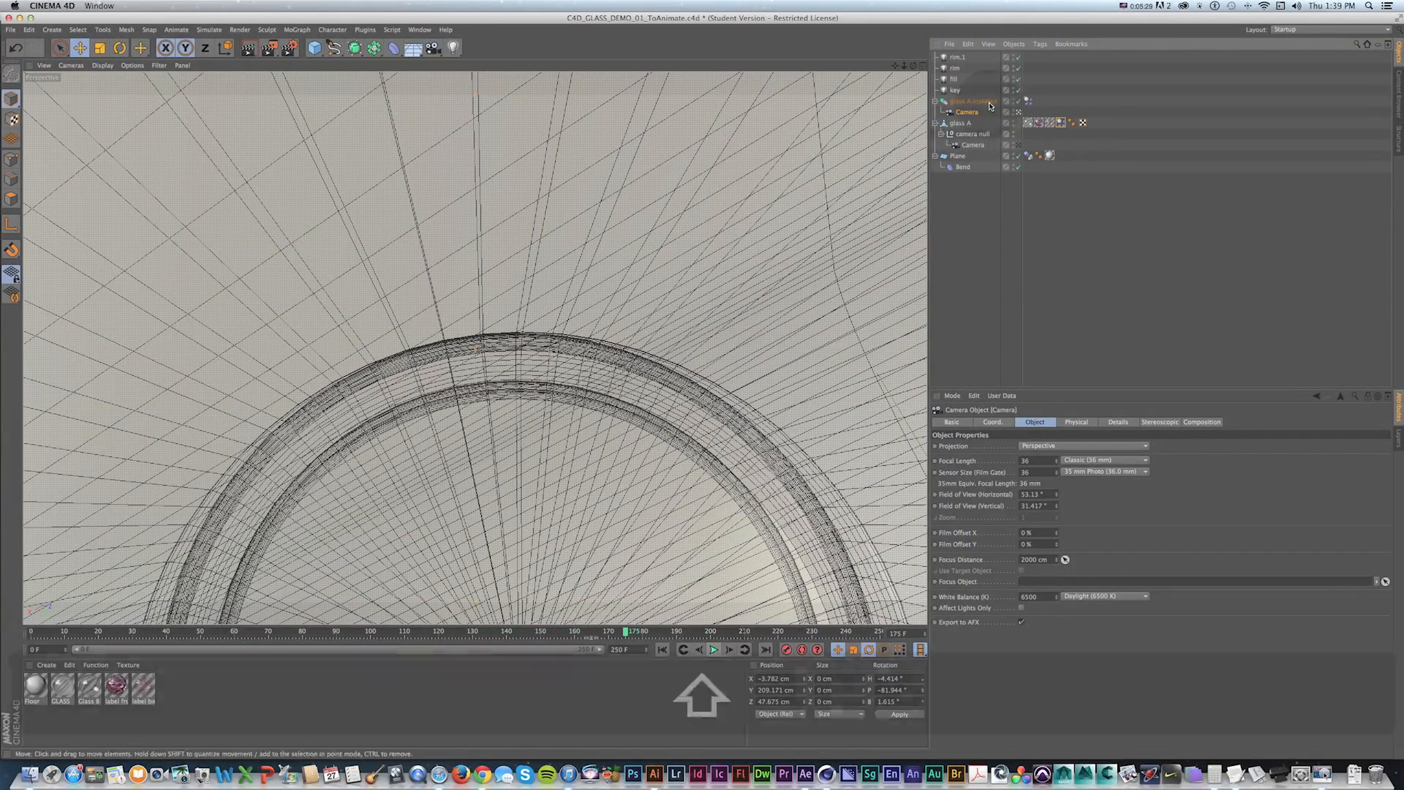
Rotate the attached camera in the Right view to re-aim it at the glasses.
key("shift+f")
left_click(1017, 113)
middle_click(334, 436)
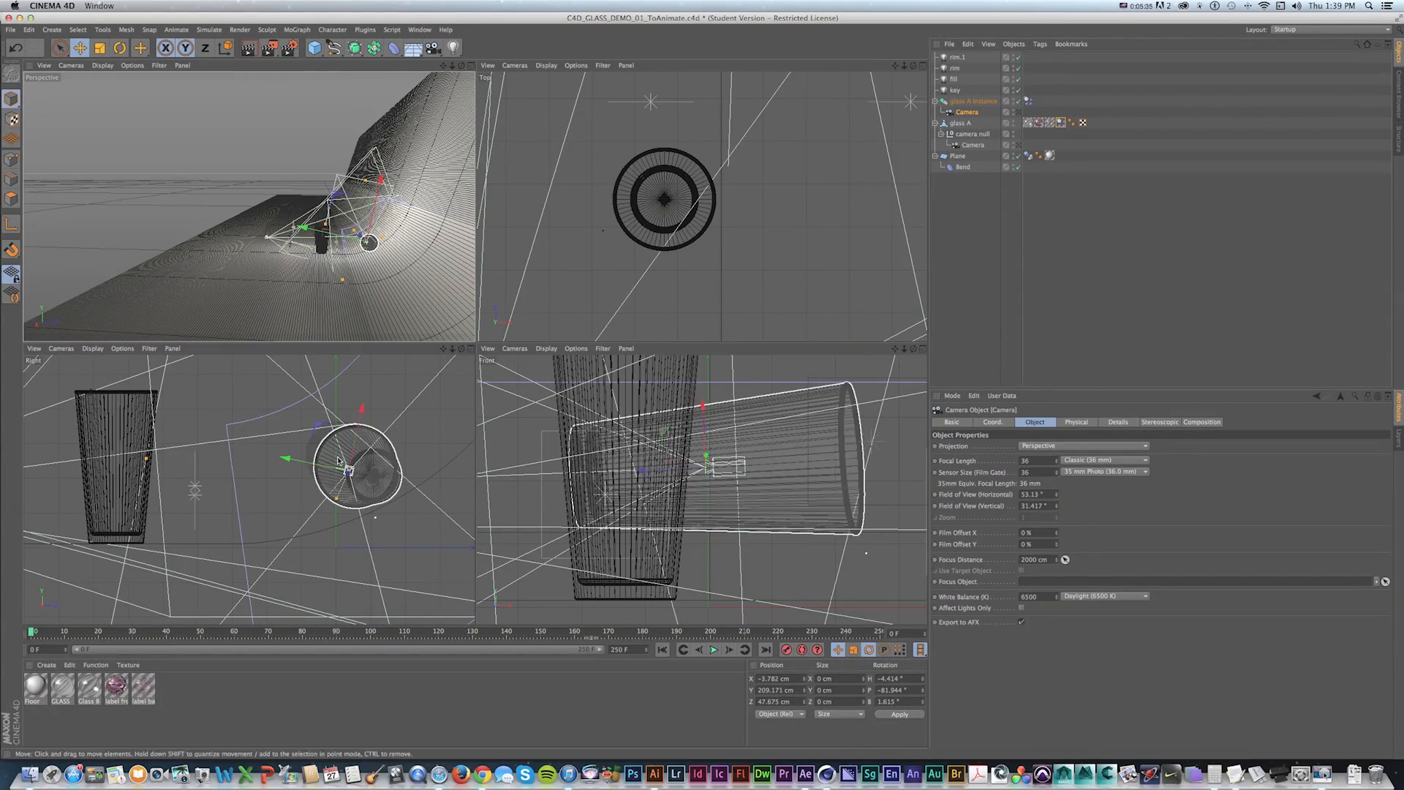
key("r")
left_click_drag(344, 446, 461, 482)
key("F1")
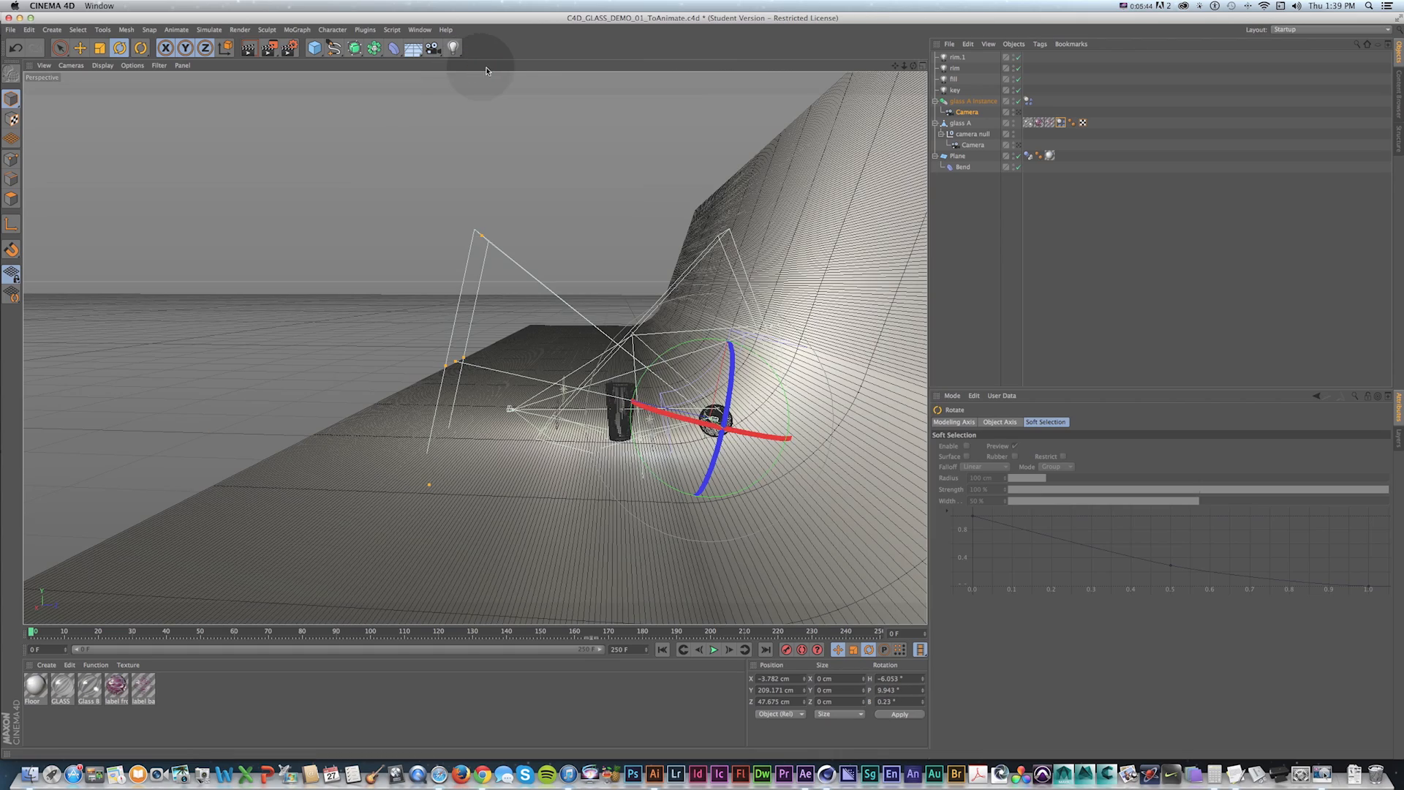
Preview the re-aimed camera's view by playing the simulation from the start.
left_click(1019, 112)
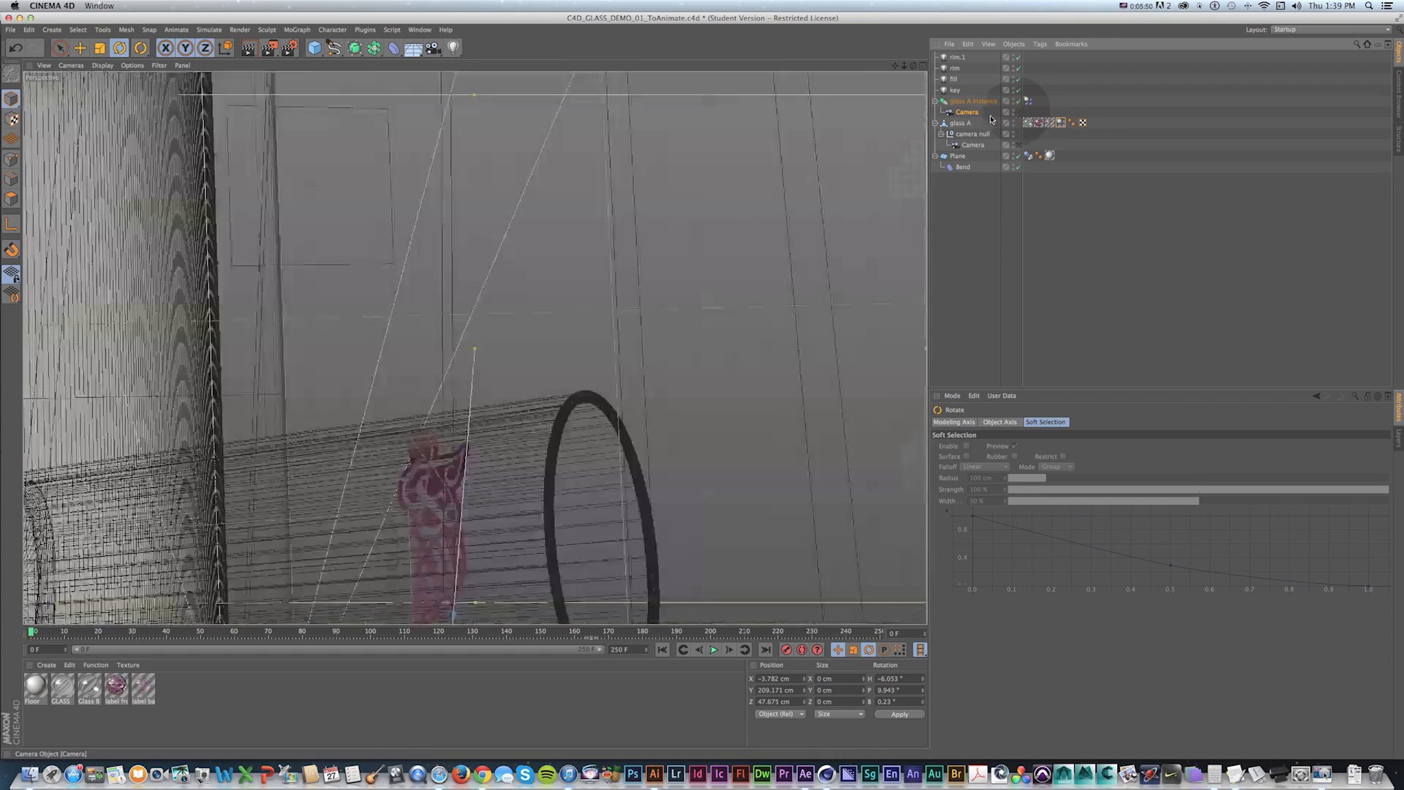
key("r")
key("shift+f")
left_click(713, 650)
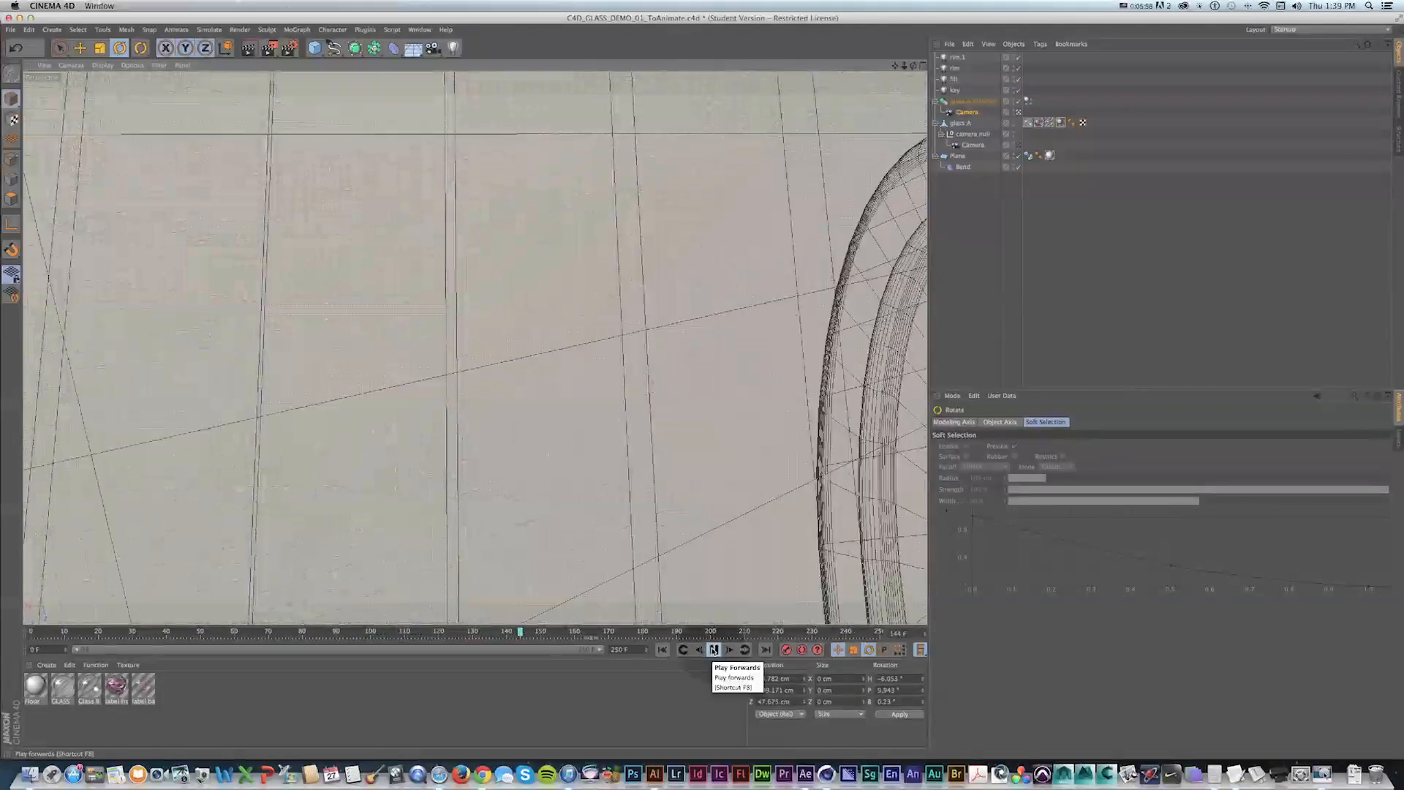
left_click(713, 650)
key("shift+f")
left_click(713, 650)
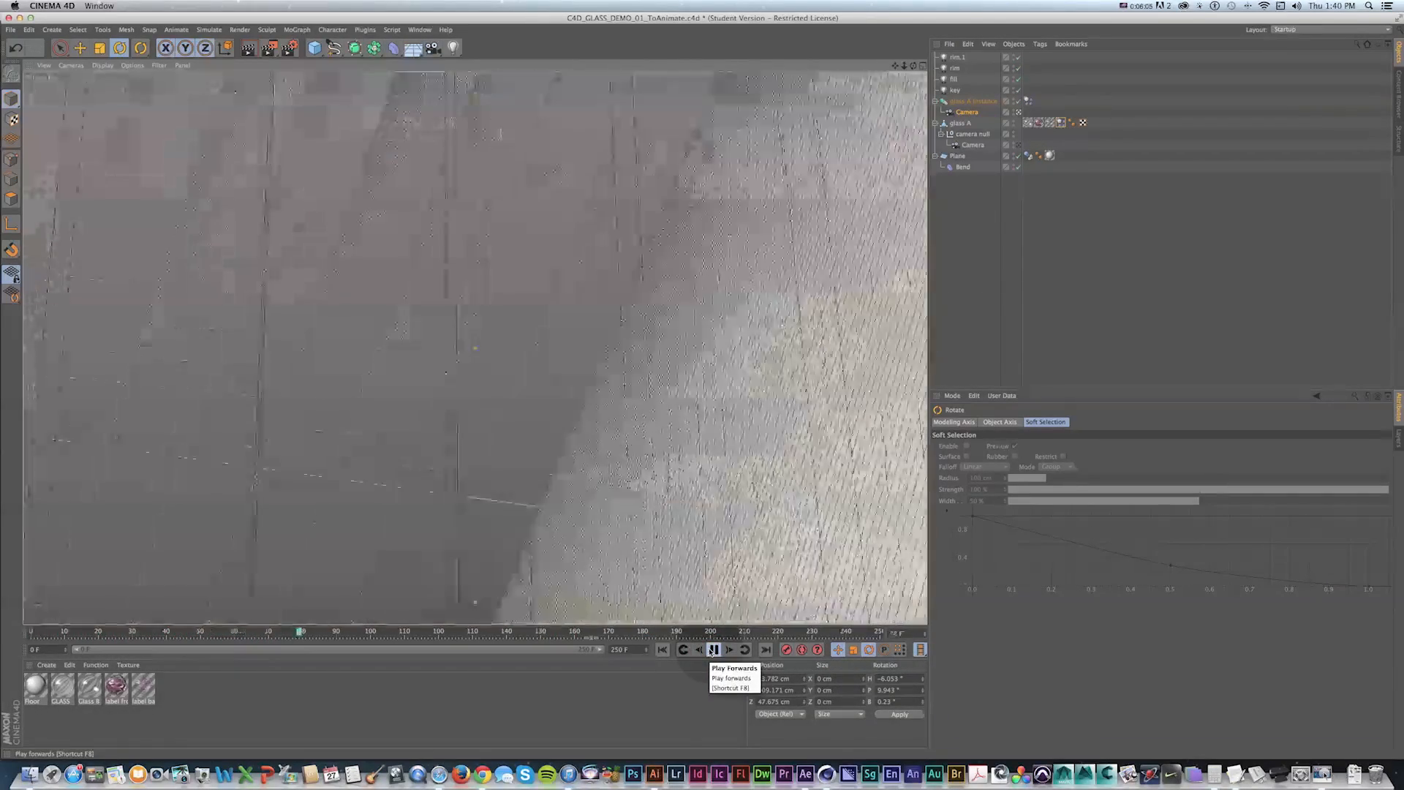
left_click(712, 650)
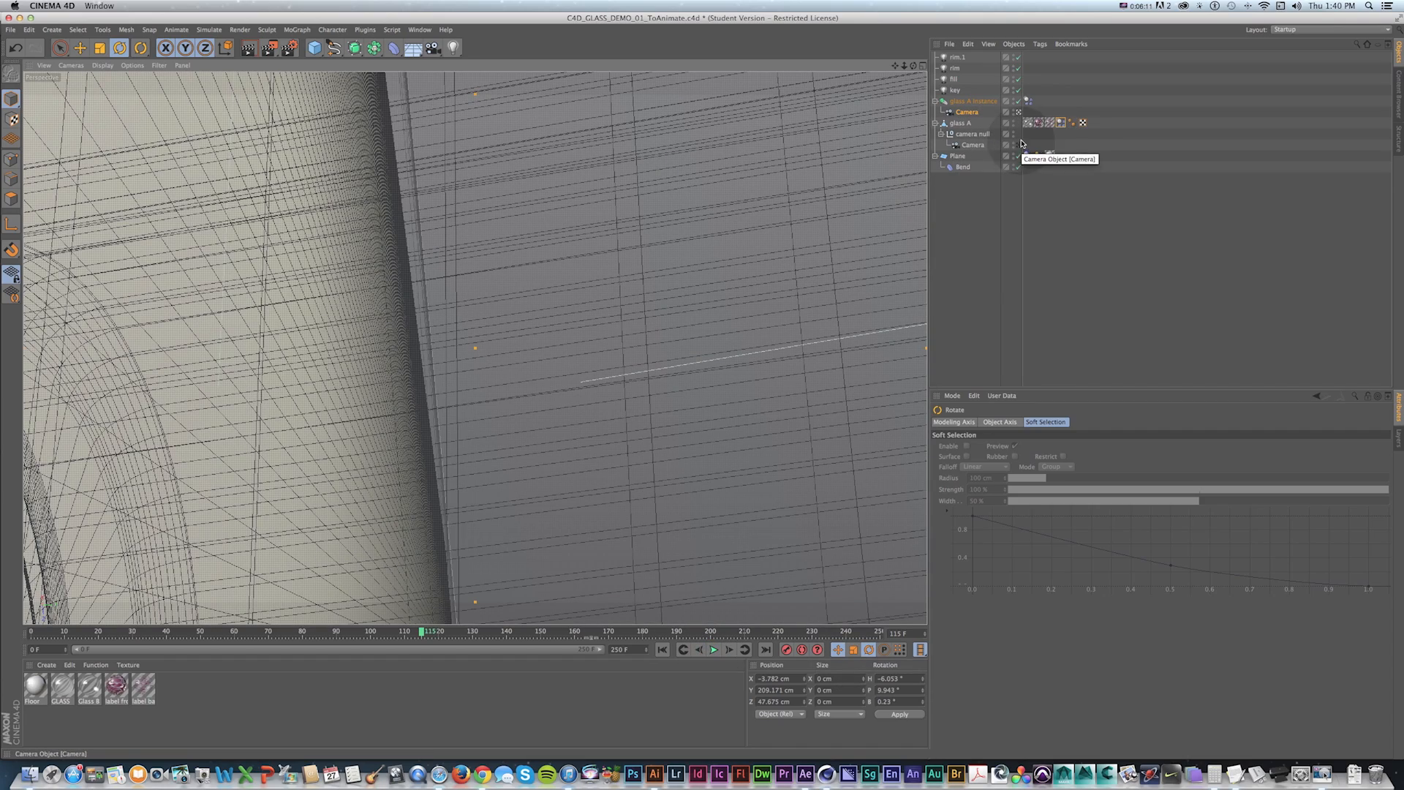
Look through the camera inside the camera null and save the scene.
left_click(1019, 145)
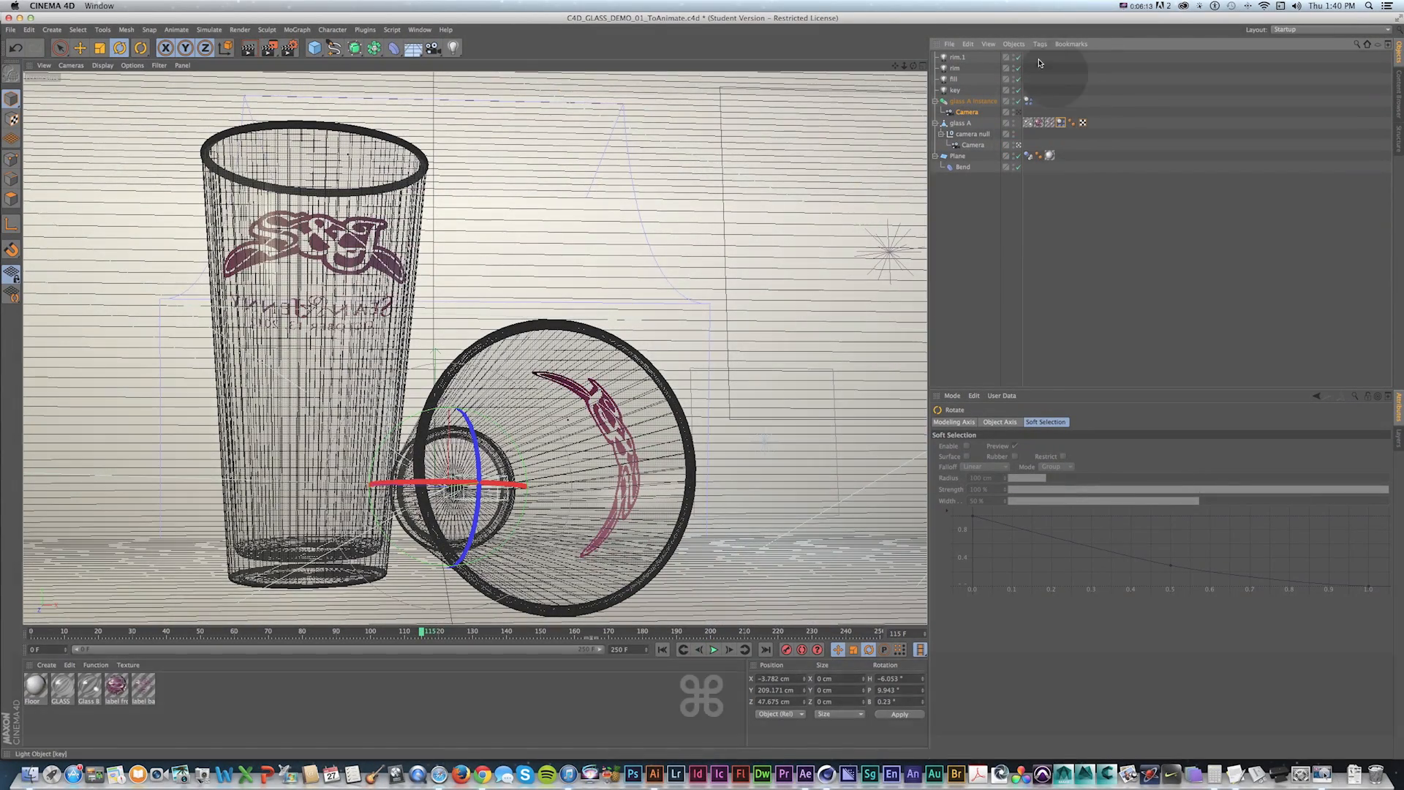
key("super+s")
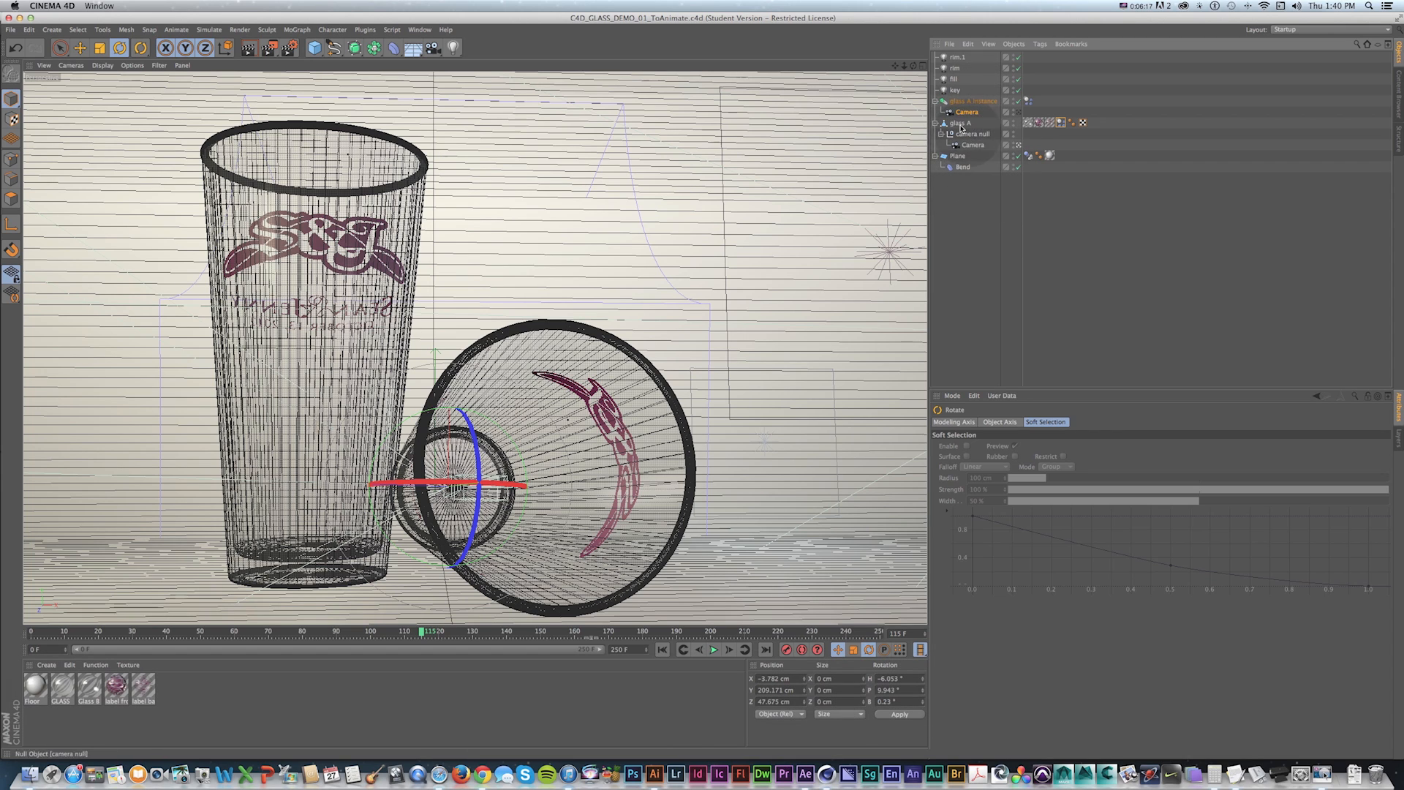
key("super+s")
Play the simulation from the start through the camera null's camera.
key("shift+f")
left_click(714, 650)
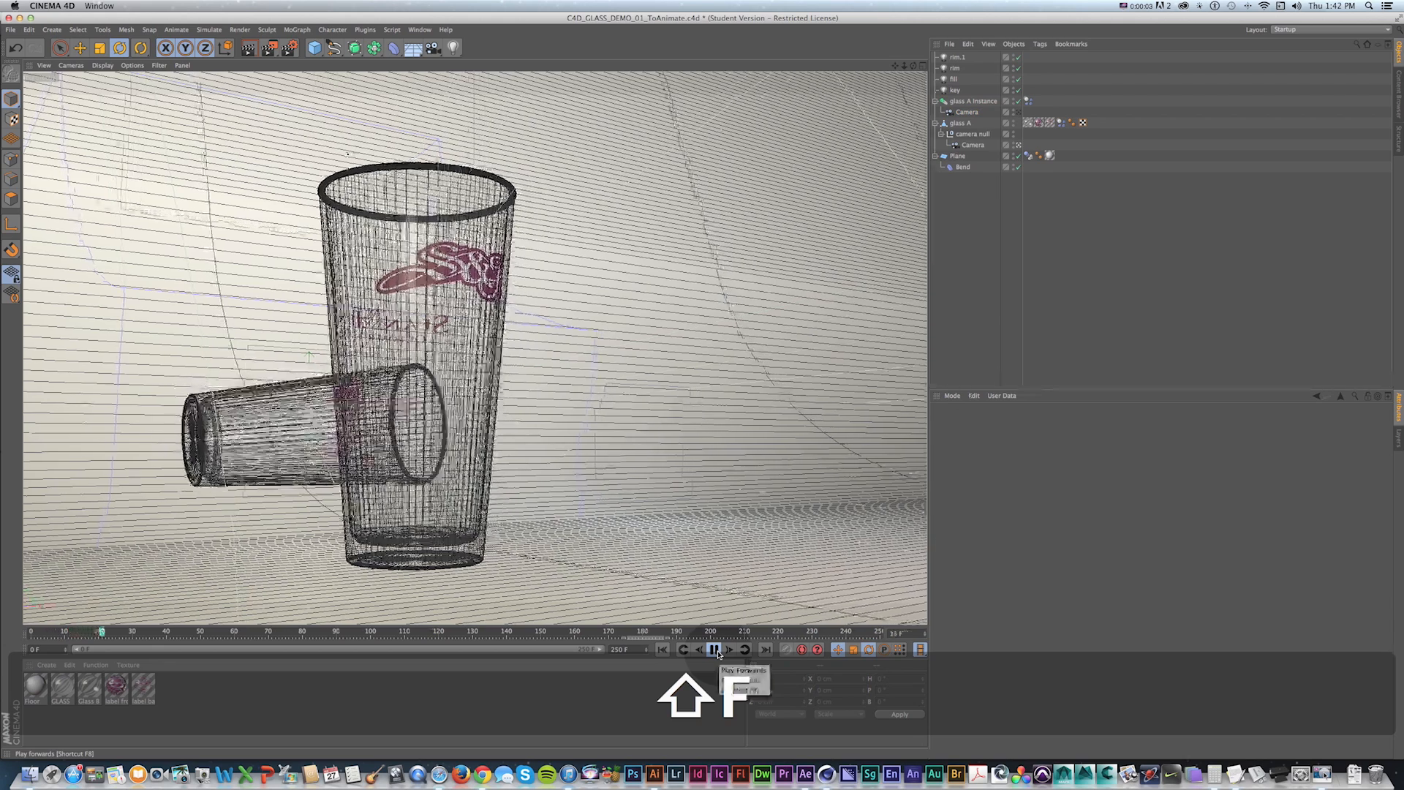
left_click(714, 650)
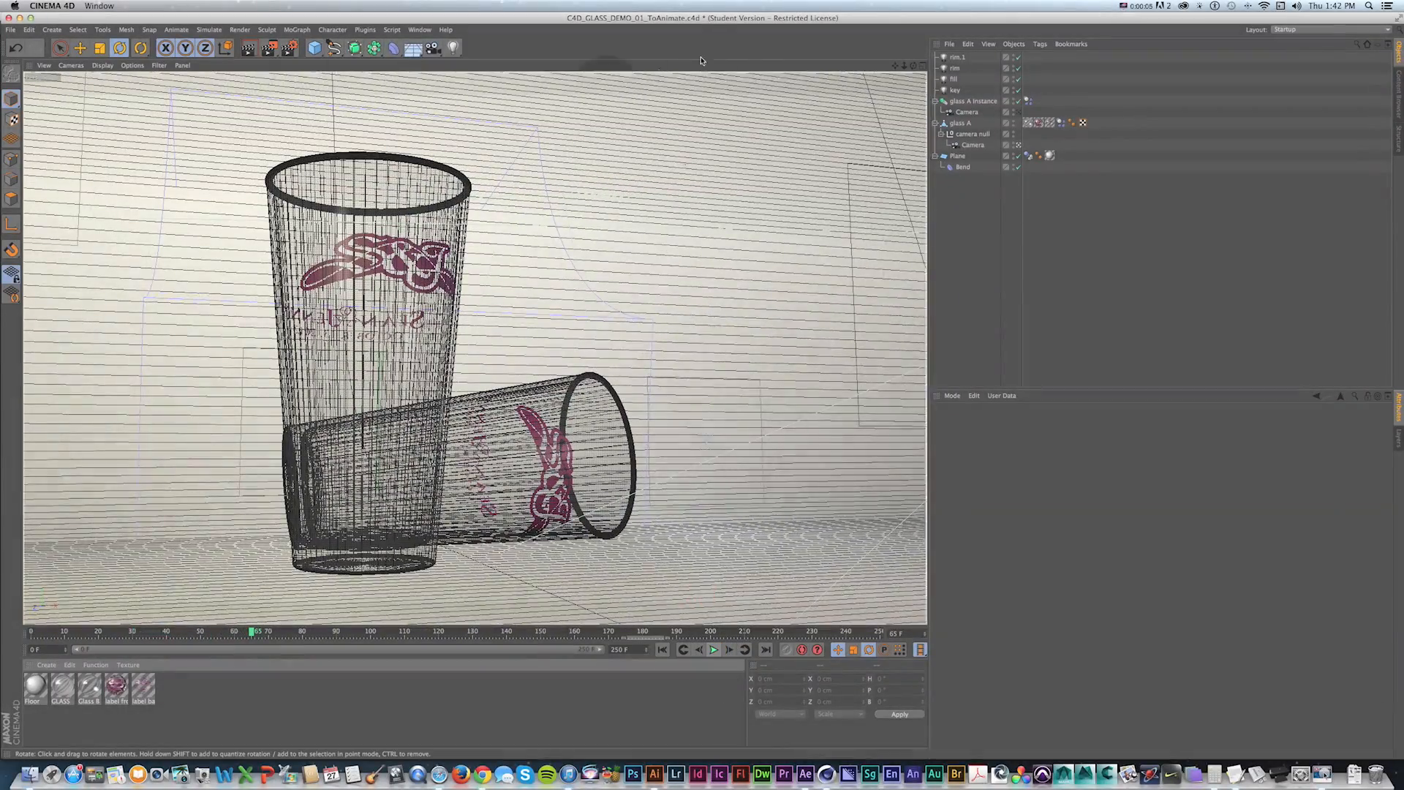
left_click(715, 649)
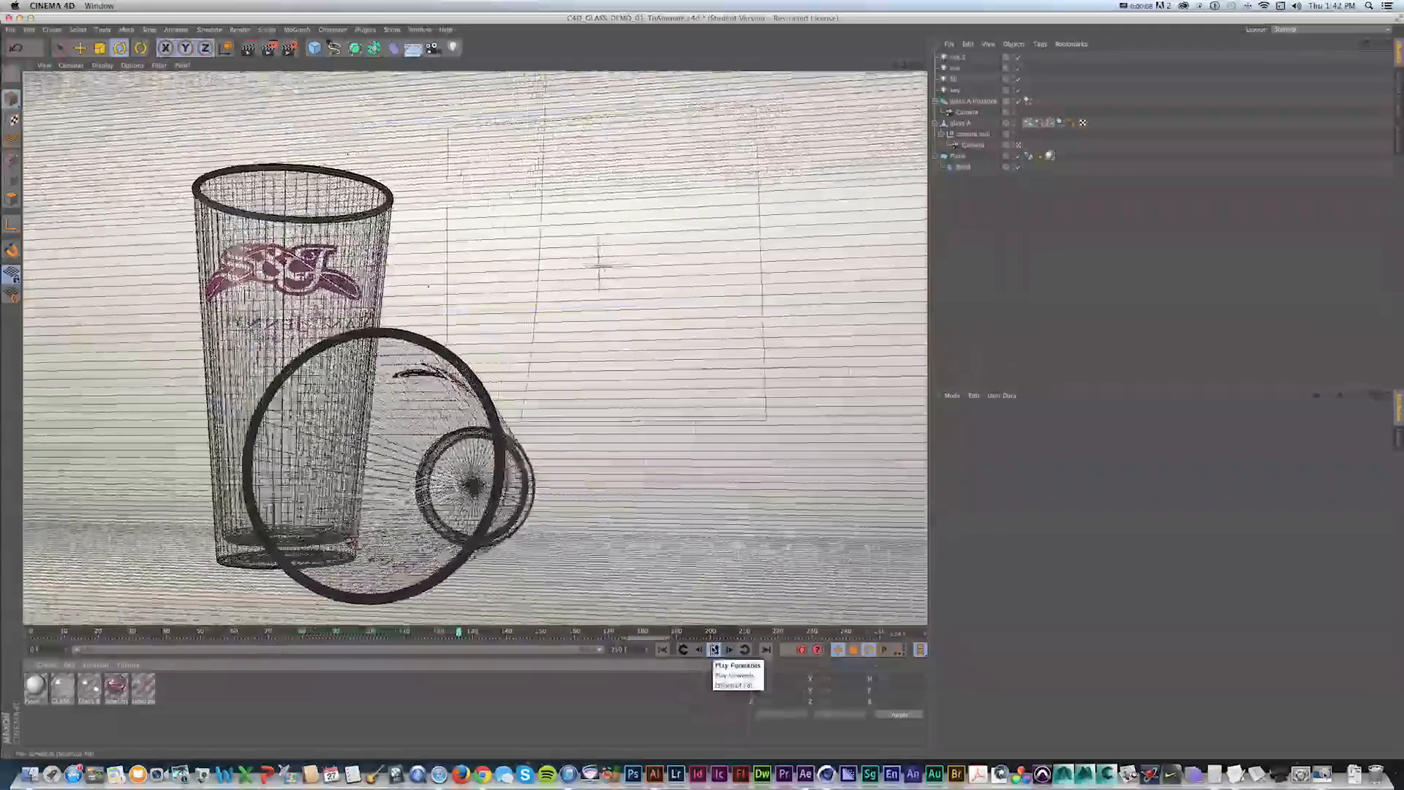
left_click(713, 649)
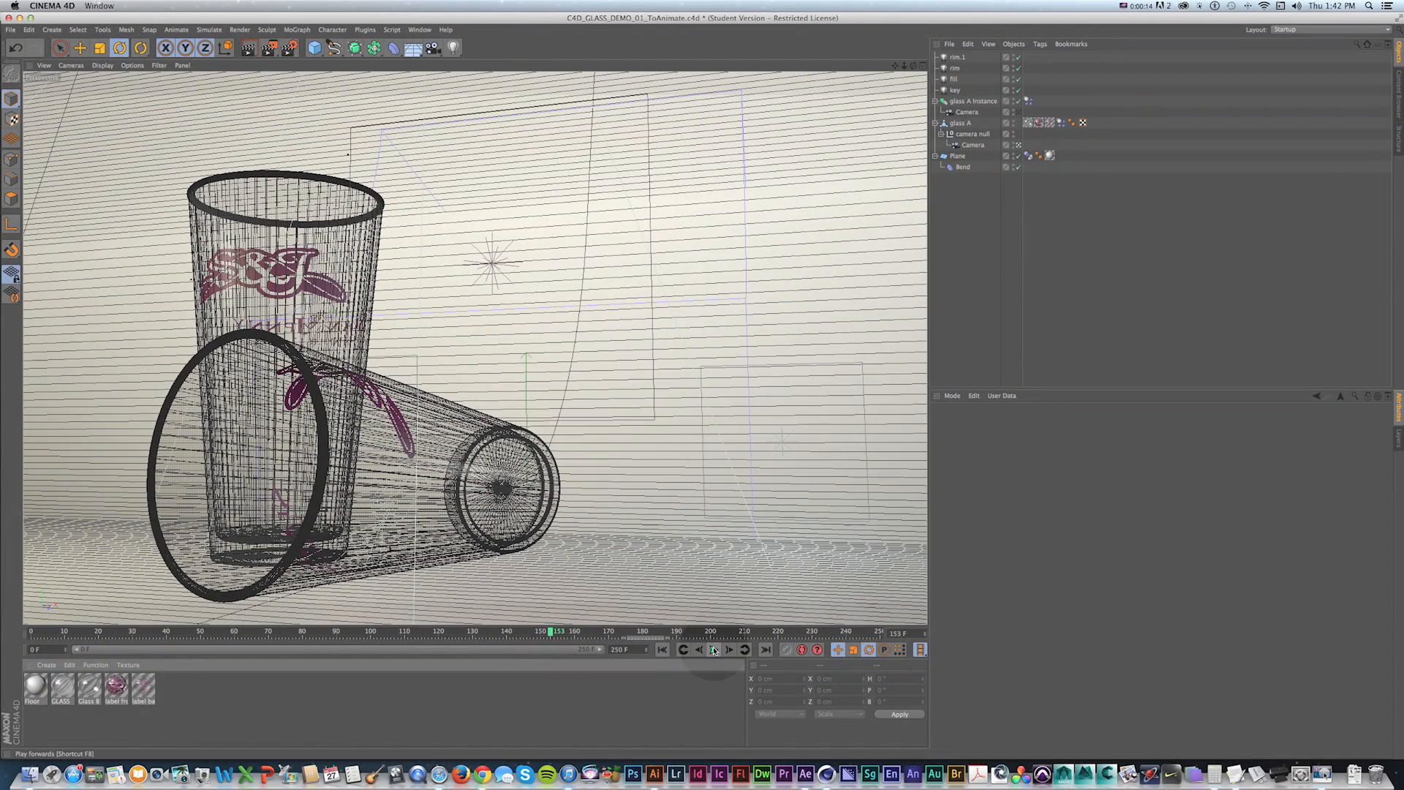
left_click(715, 649)
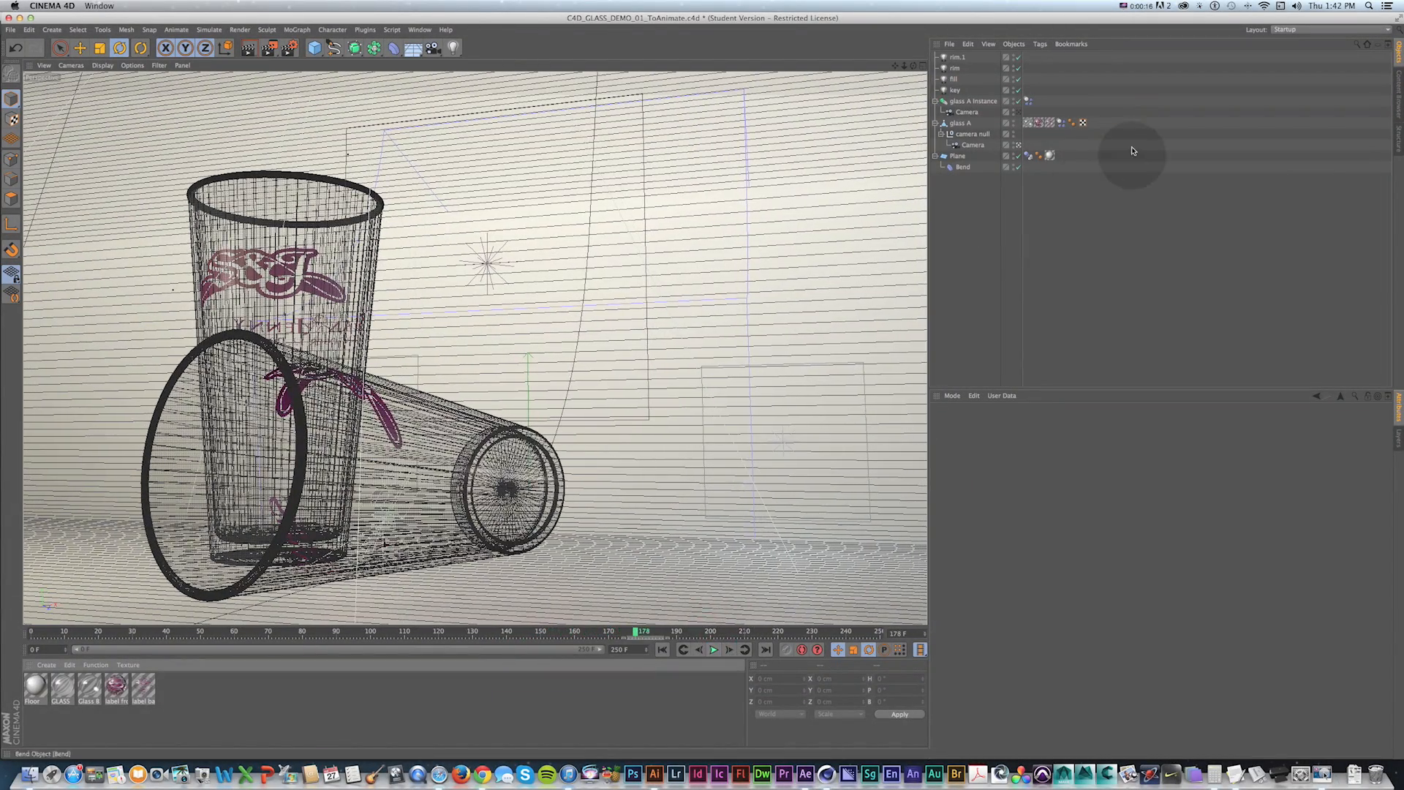
Try enabling Motion Blur with 2 motion subdivisions in the render settings.
key("super+b")
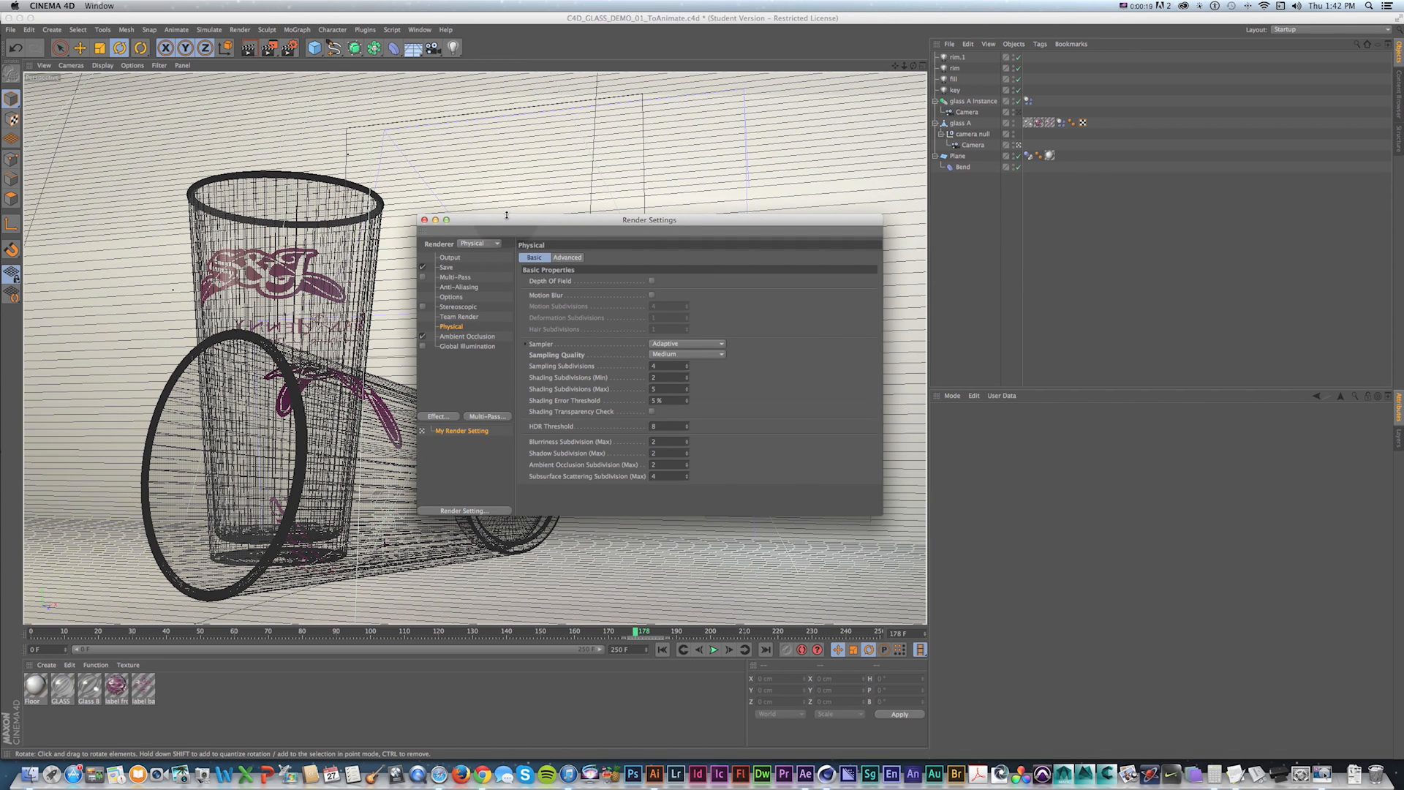
left_click_drag(506, 215, 524, 174)
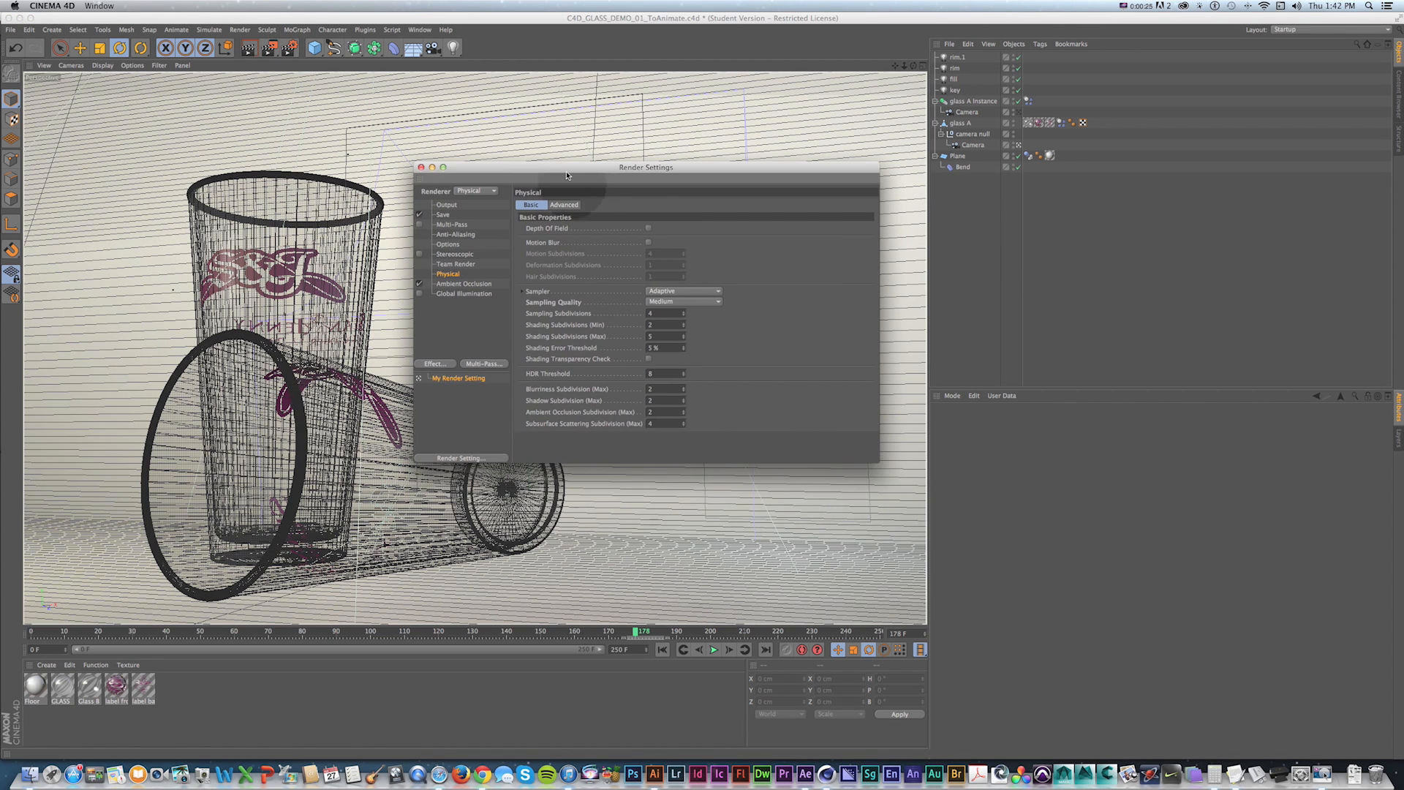
left_click_drag(552, 167, 569, 172)
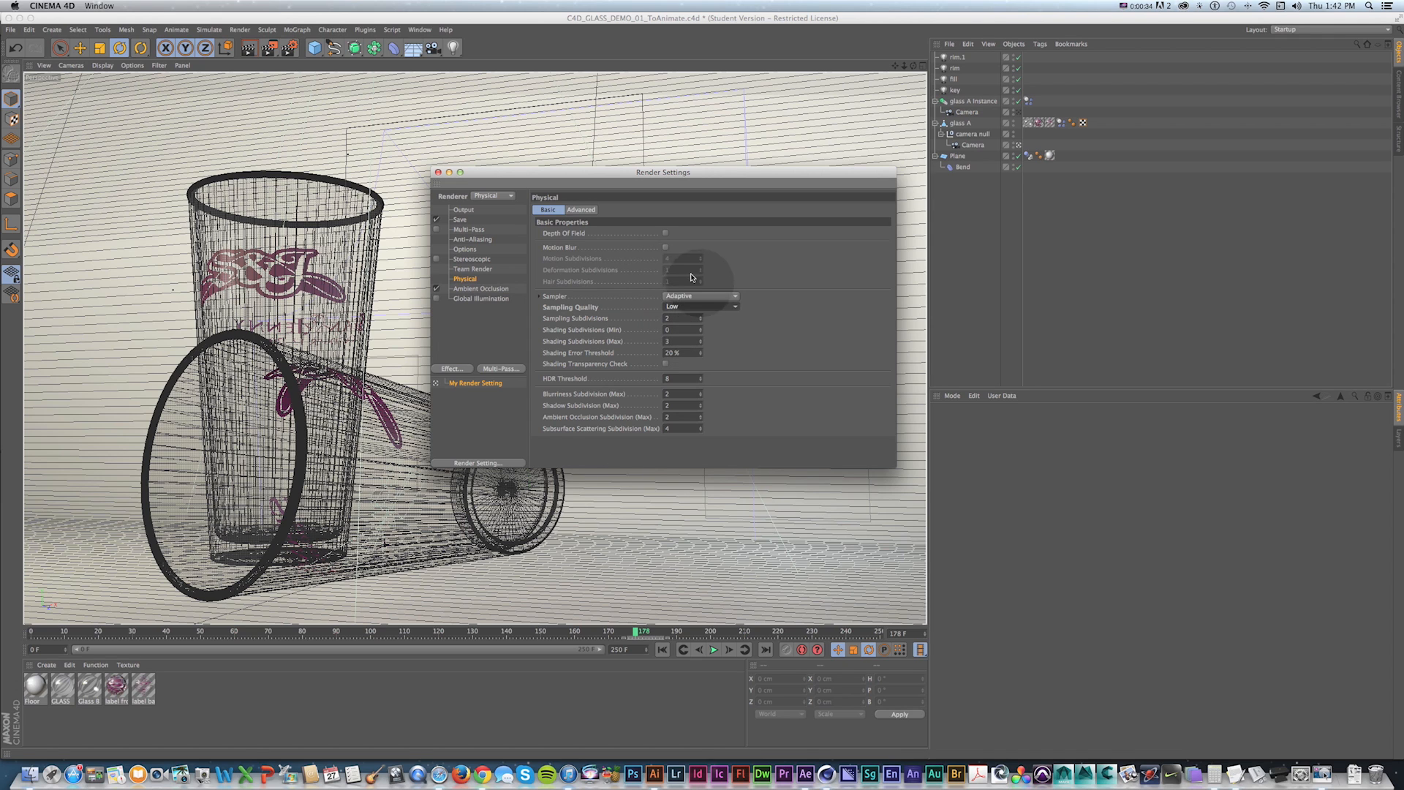
left_click(665, 247)
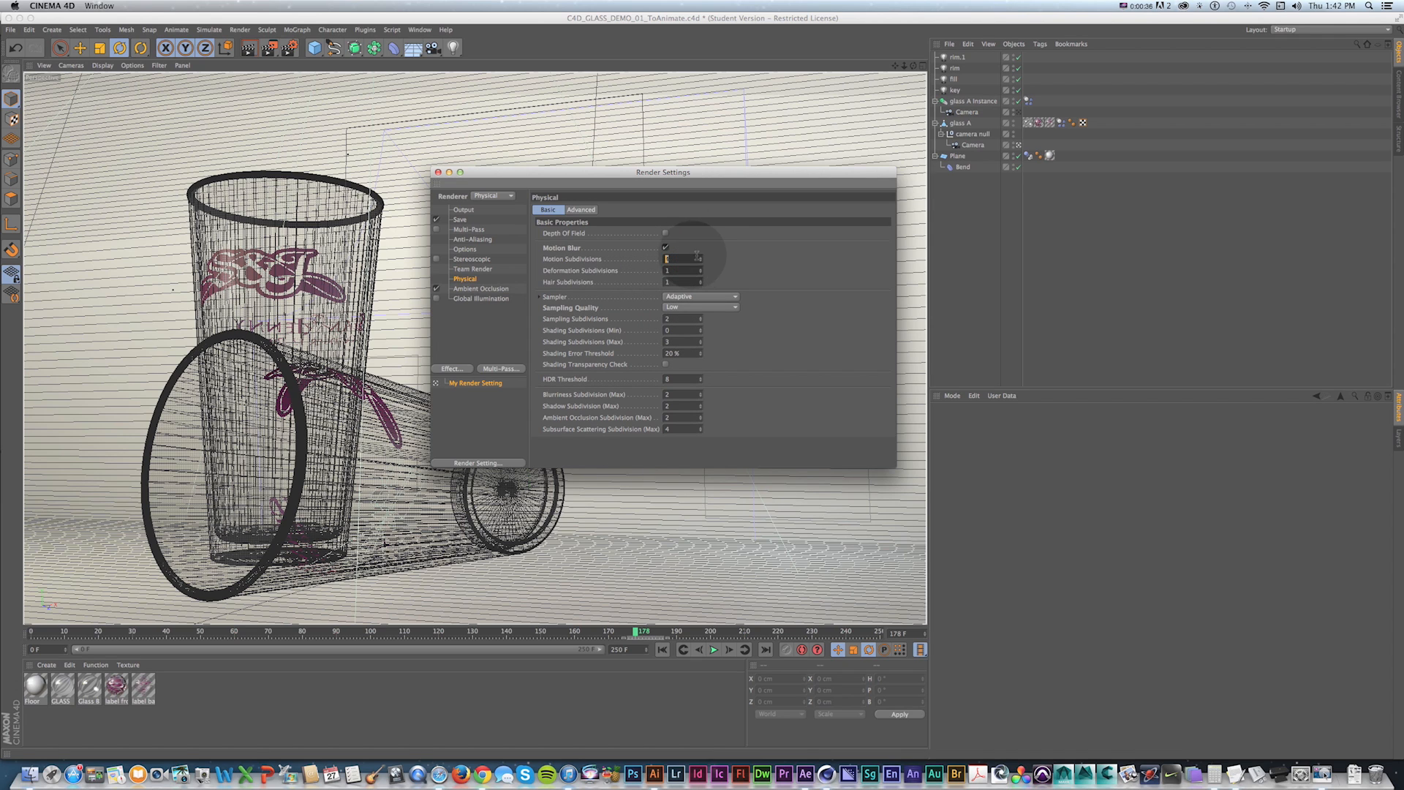
type("2")
left_click(665, 247)
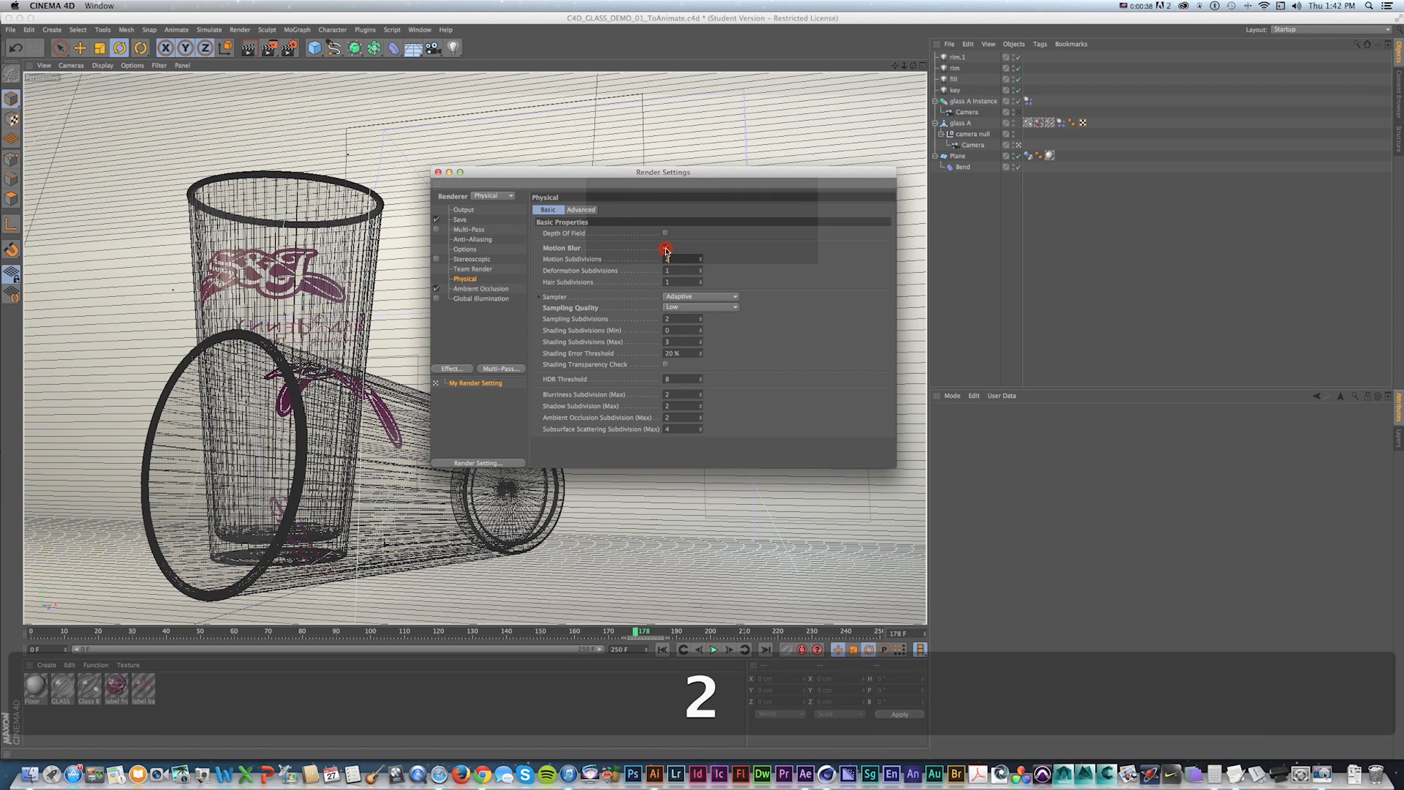
left_click_drag(578, 170, 577, 170)
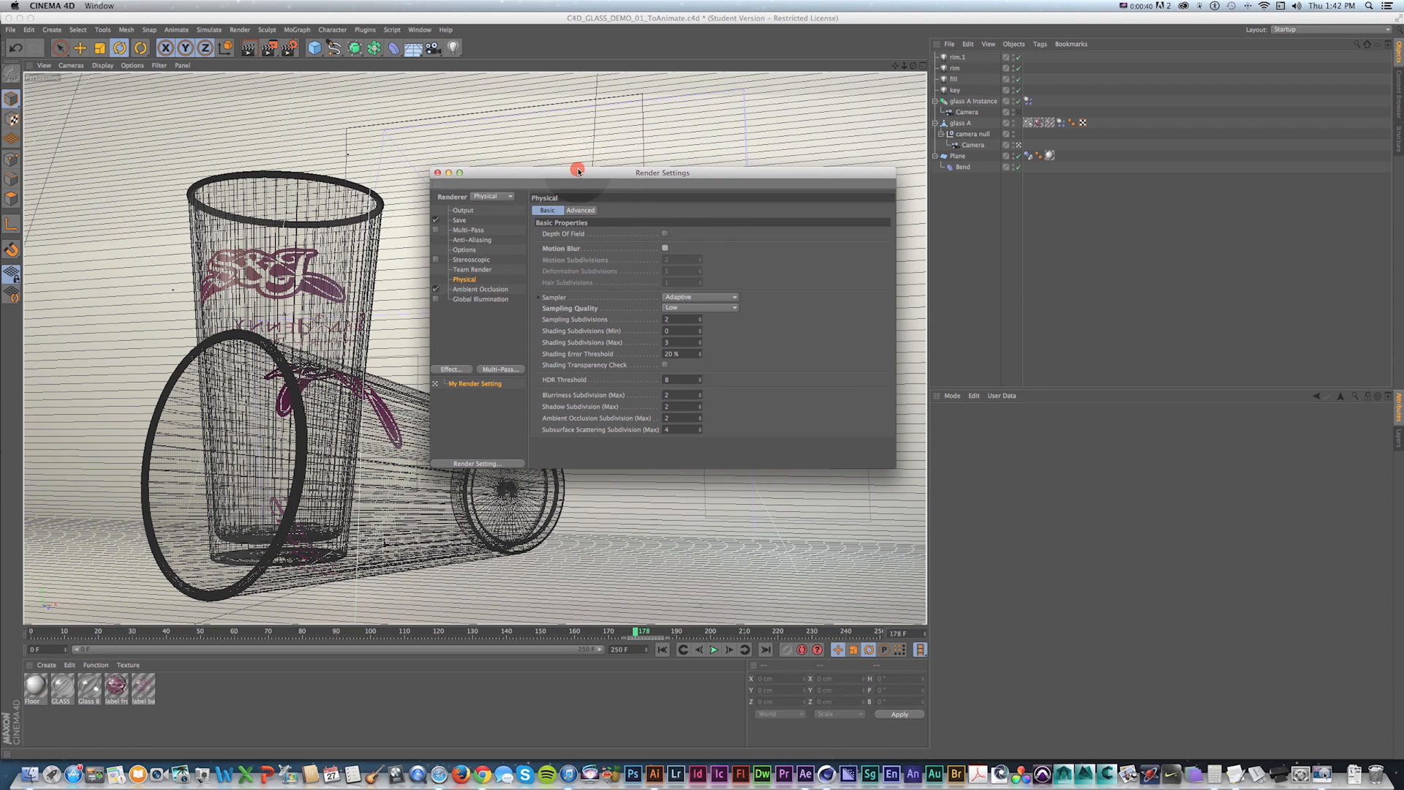
Set the anti-aliasing filter to Gauss (Animation) in the render settings.
left_click(467, 239)
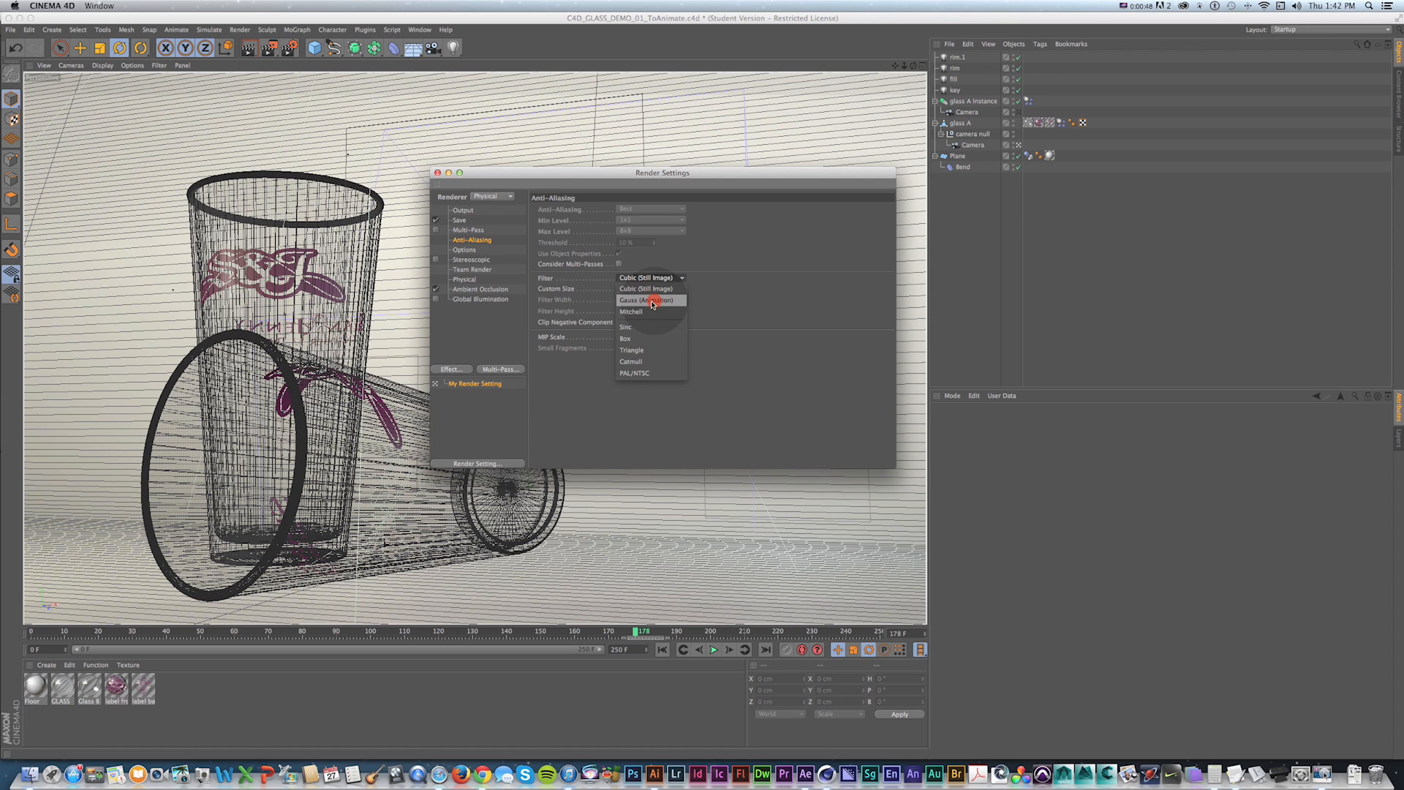
left_click(652, 303)
Add a Caustics effect to the render settings.
left_click_drag(695, 174, 683, 161)
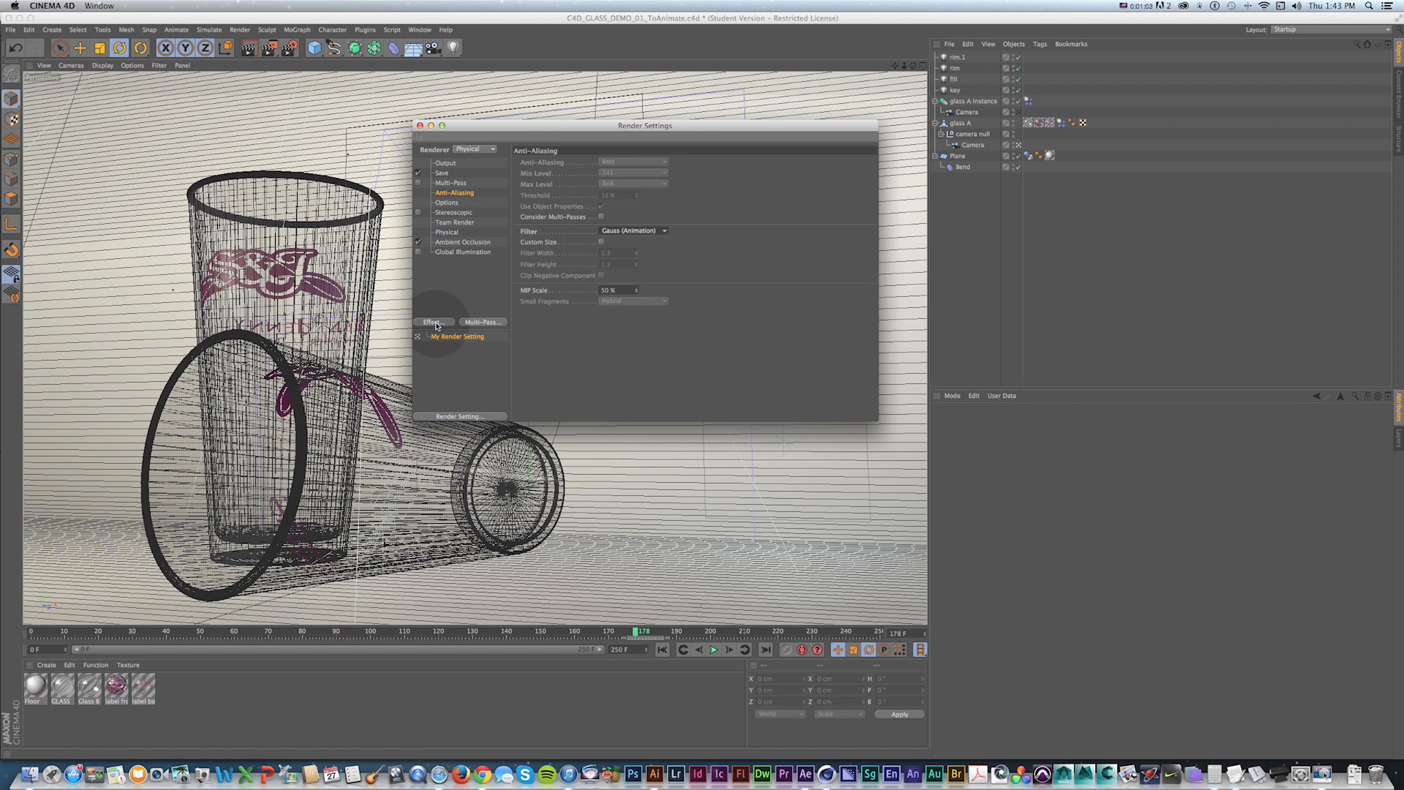
left_click(437, 322)
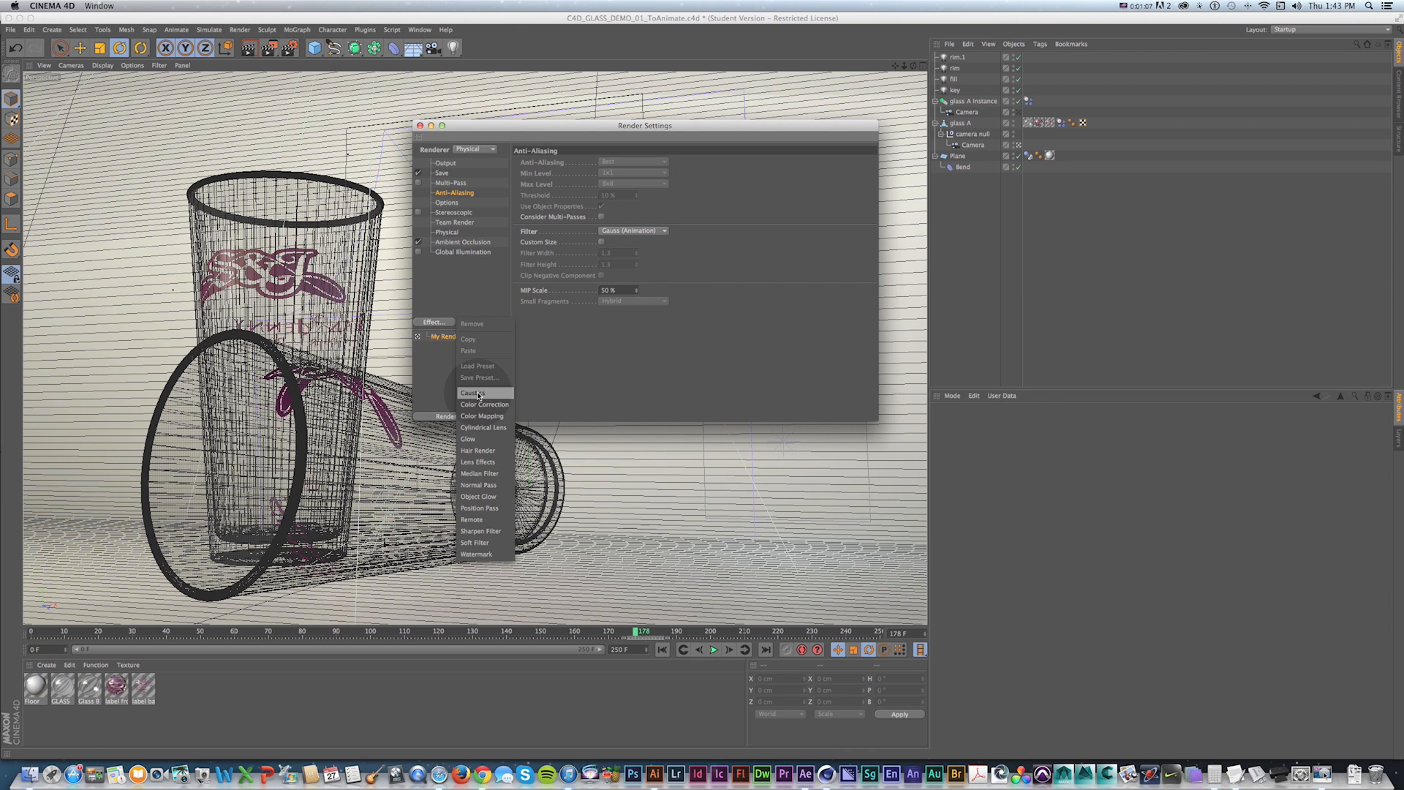
left_click(479, 395)
Select the four lights and enable surface caustics with 100000 photons.
left_click(958, 58)
left_click(958, 92, "shift")
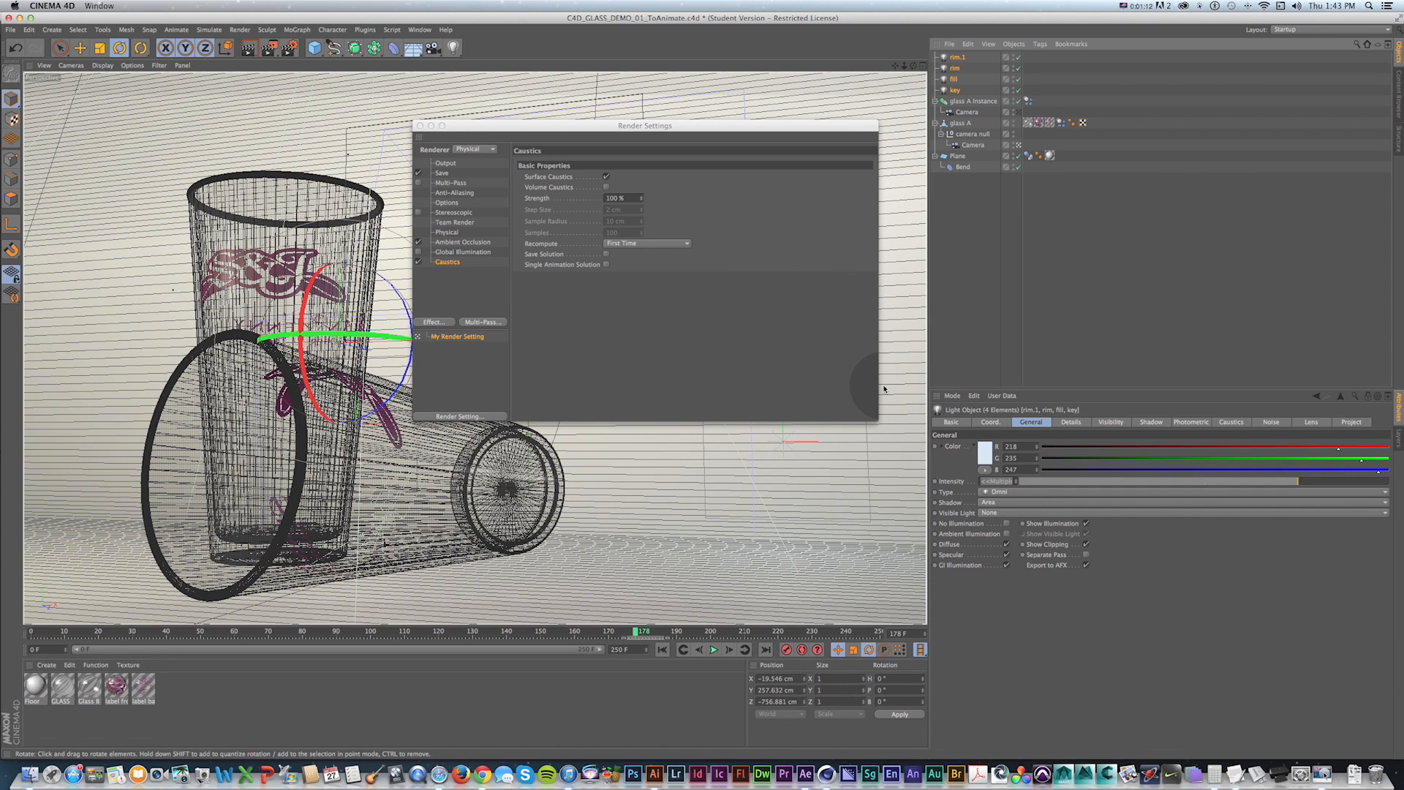
left_click(1231, 422)
left_click(993, 446)
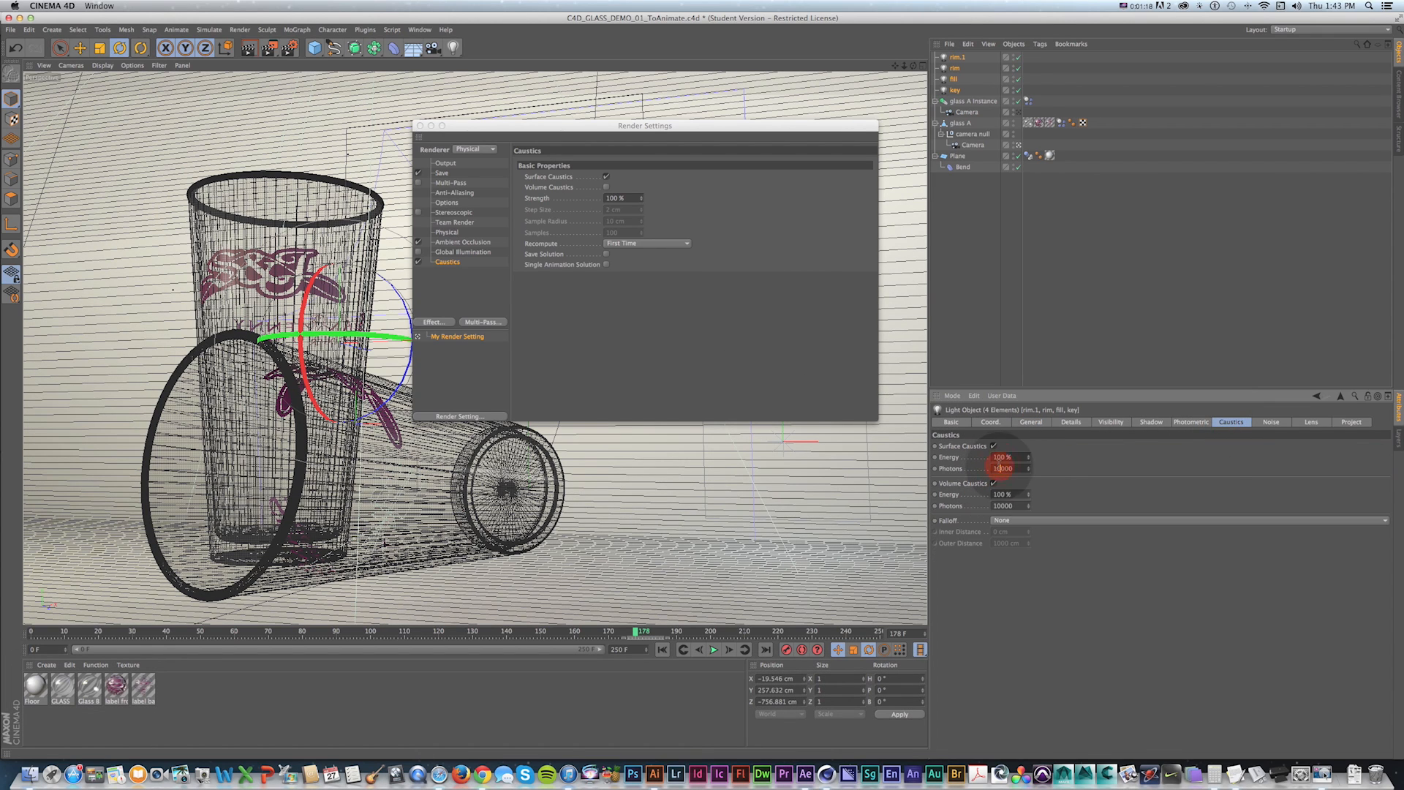
left_click(1004, 468)
type("0")
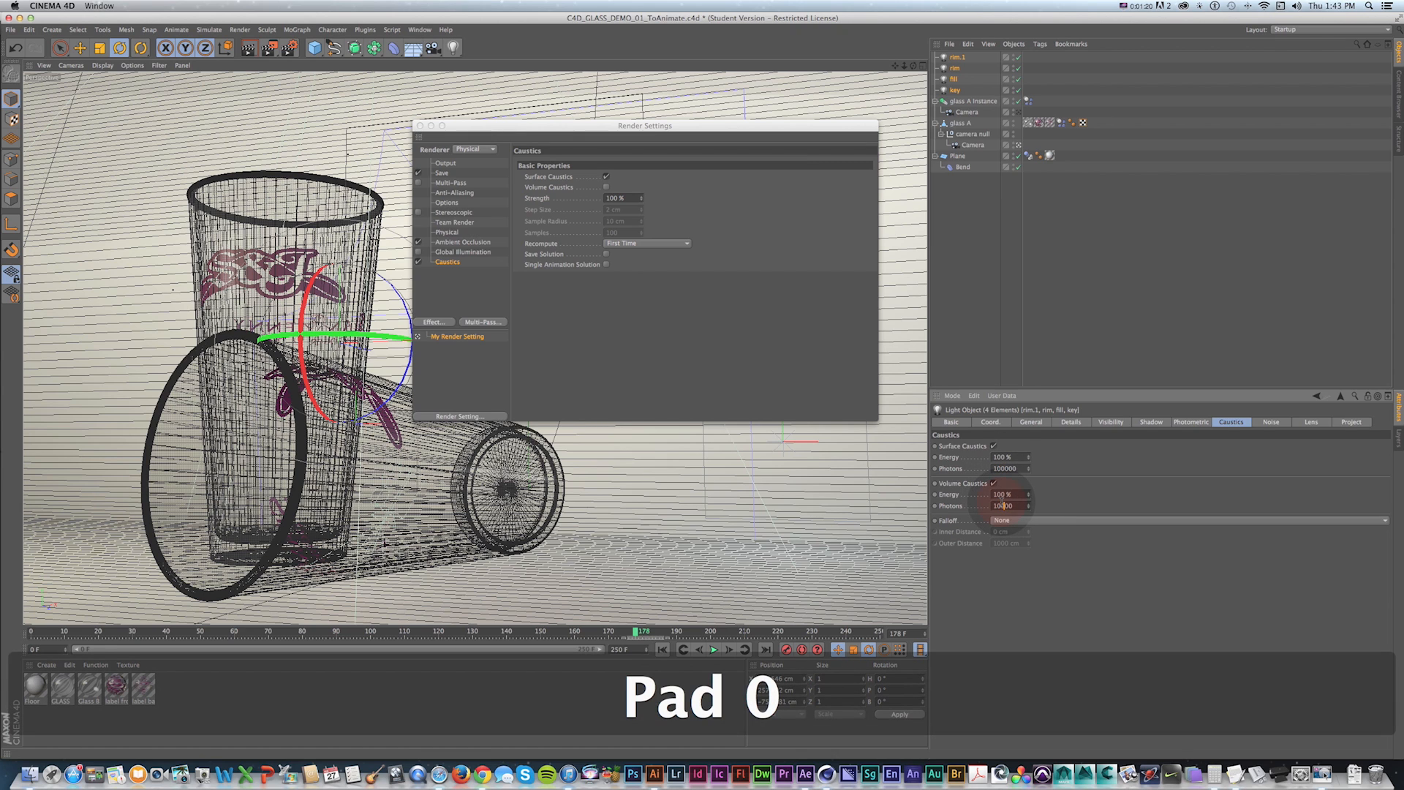
double_click(1004, 457)
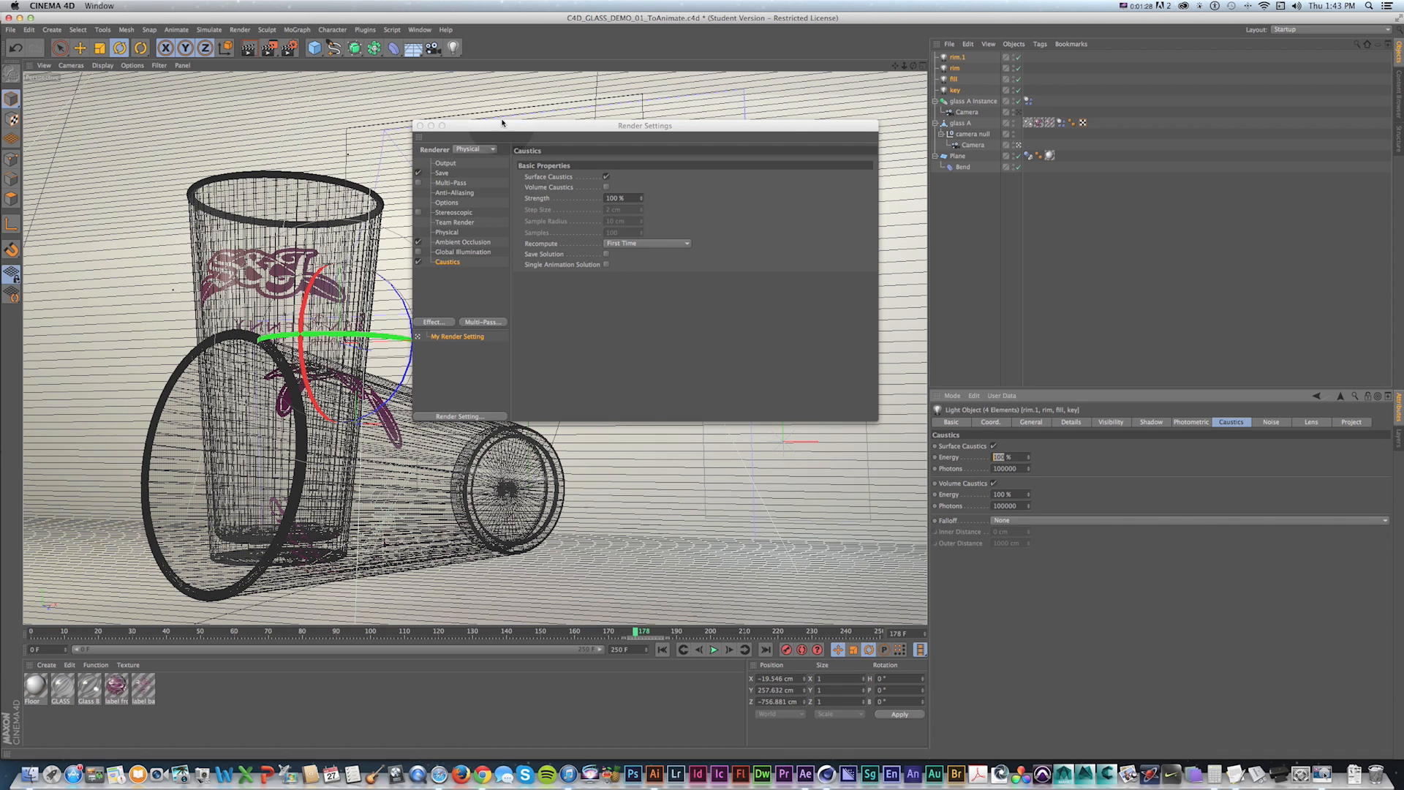
Disable the Caustics effect and turn off the lights' surface and volume caustics.
left_click_drag(502, 122, 517, 115)
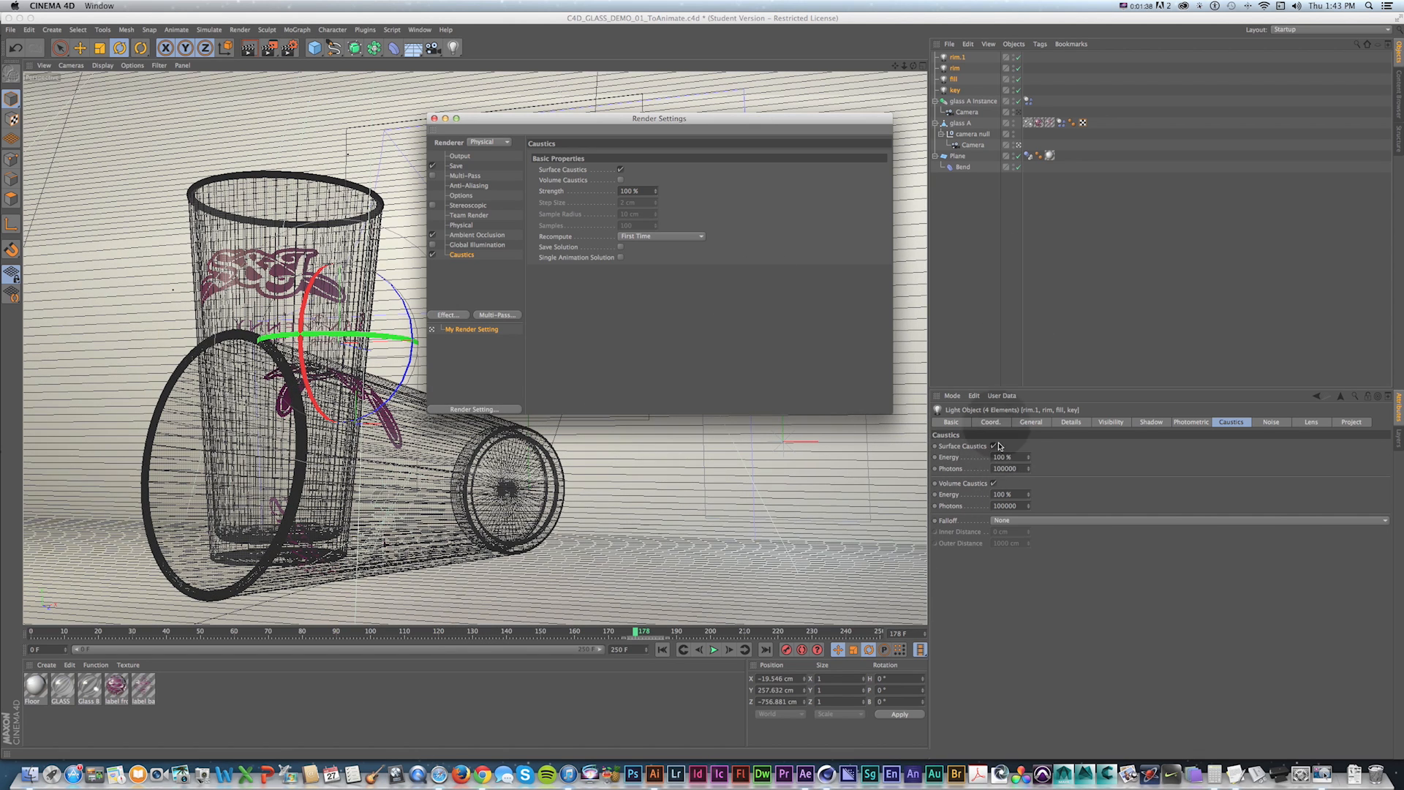
left_click_drag(495, 121, 493, 102)
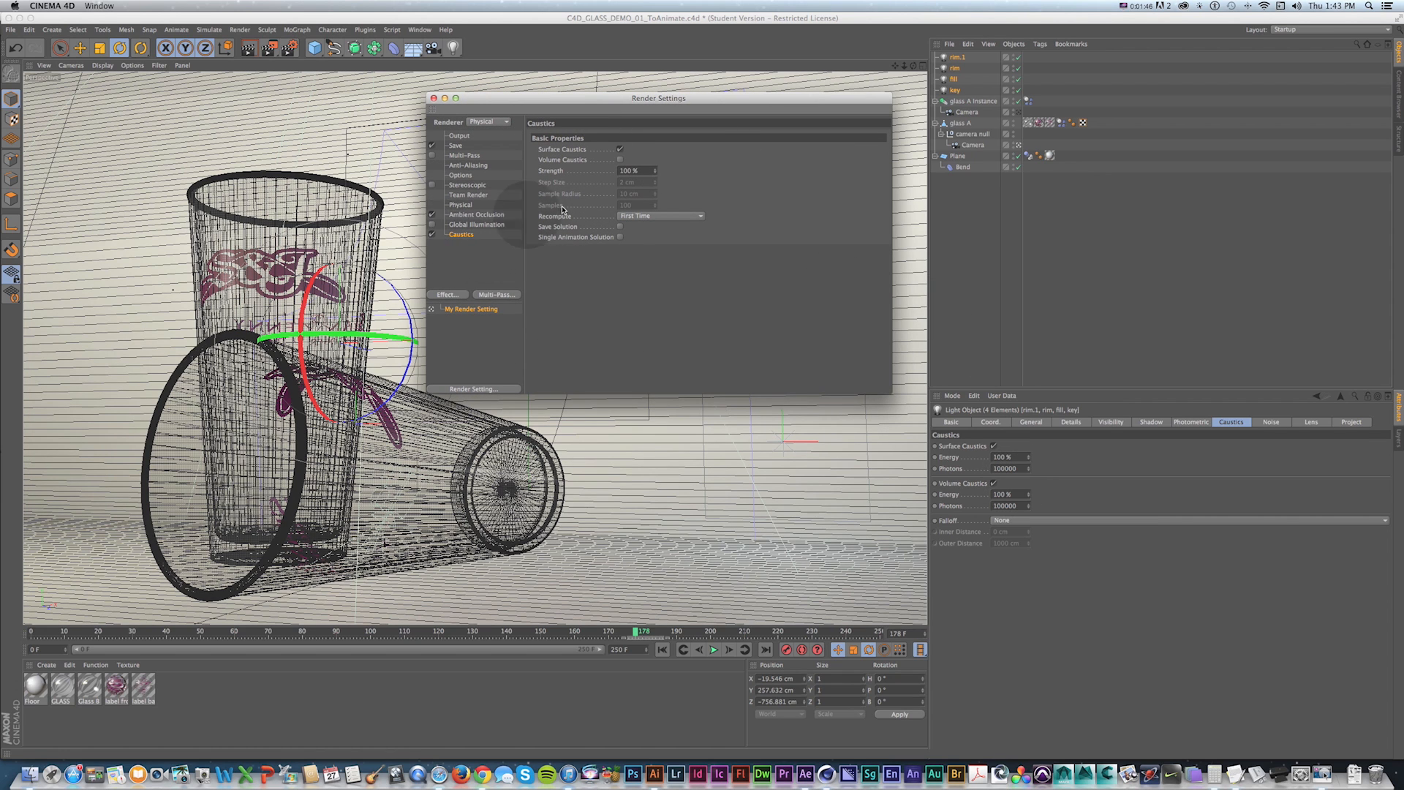
left_click(433, 235)
left_click(993, 446)
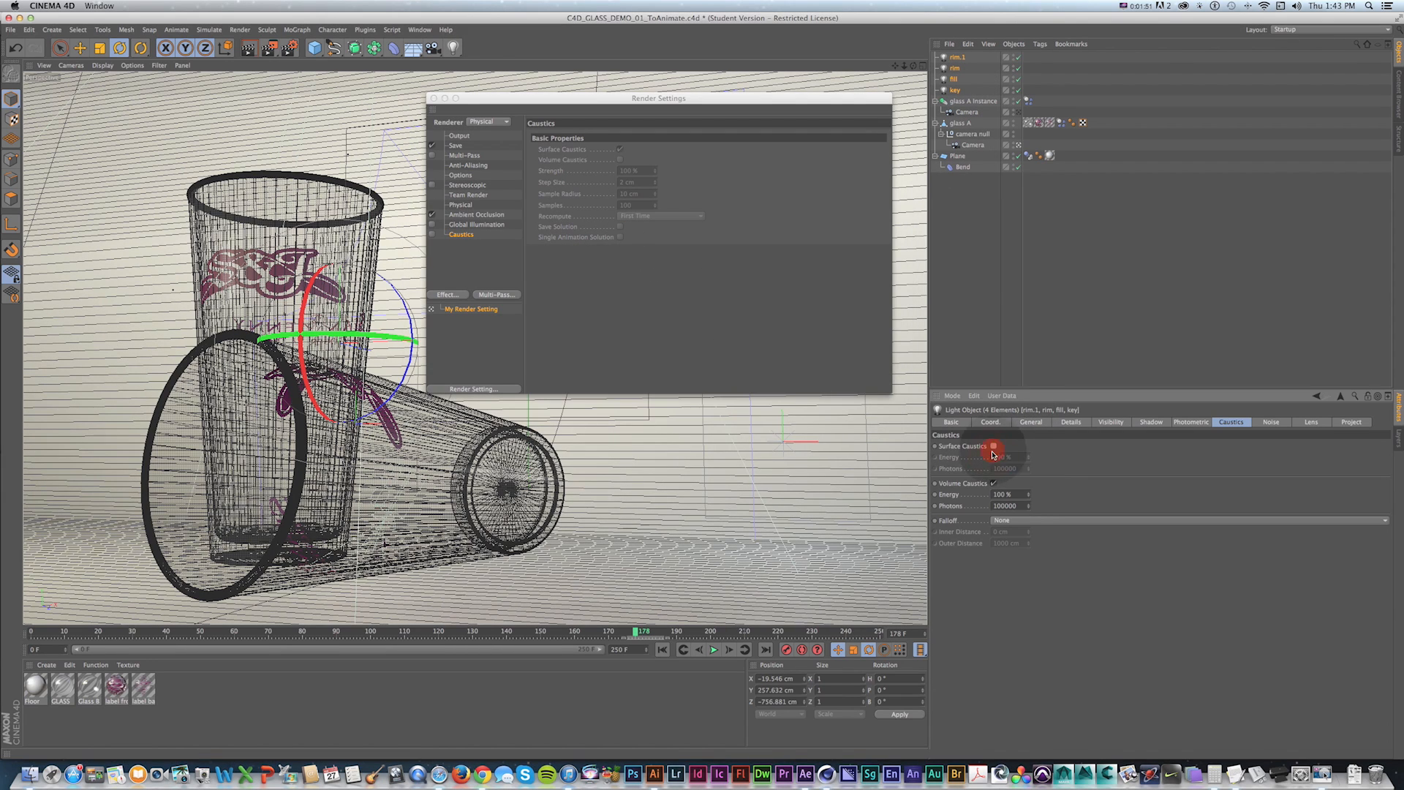
left_click(994, 483)
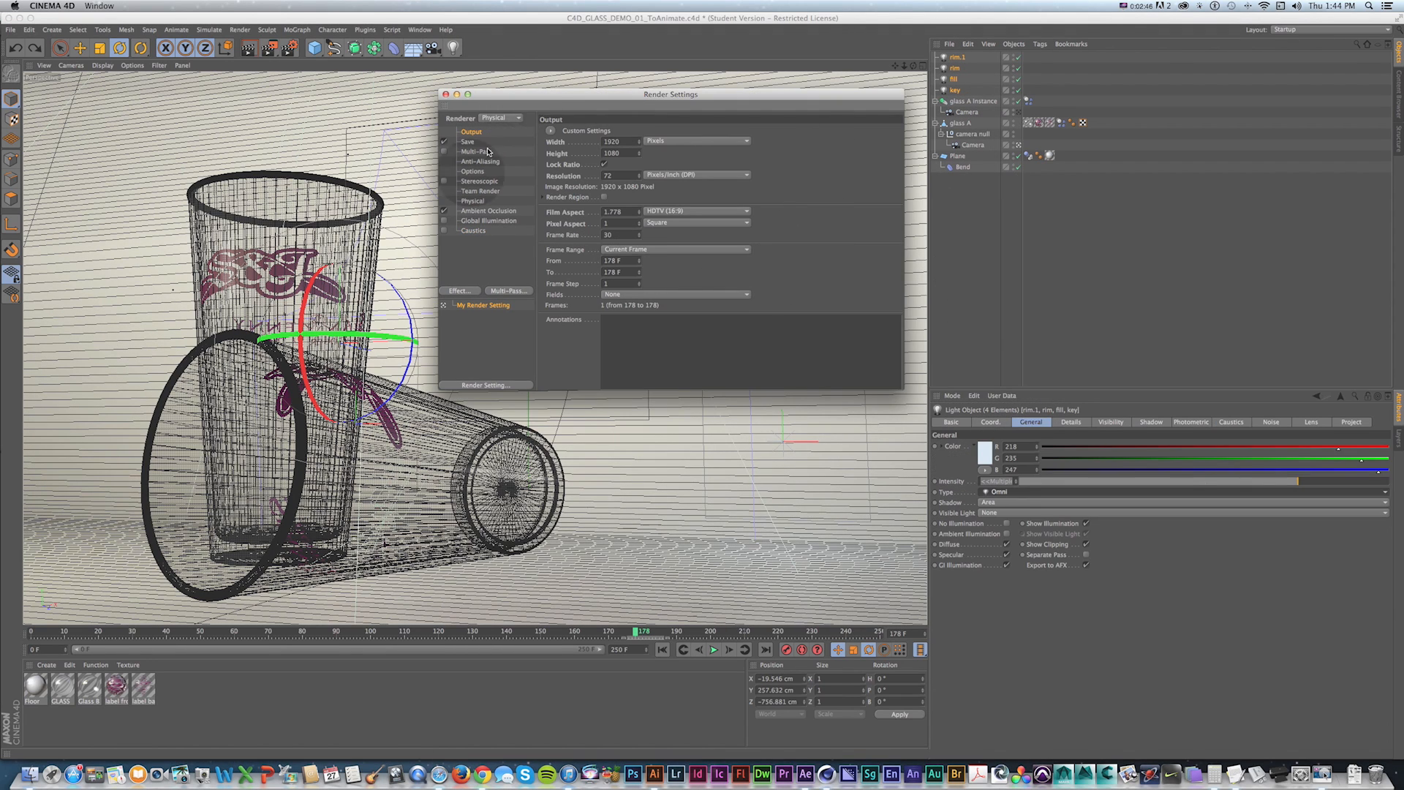
Open the Save page of the render settings to review the output format options.
left_click_drag(522, 107, 507, 105)
left_click(464, 144)
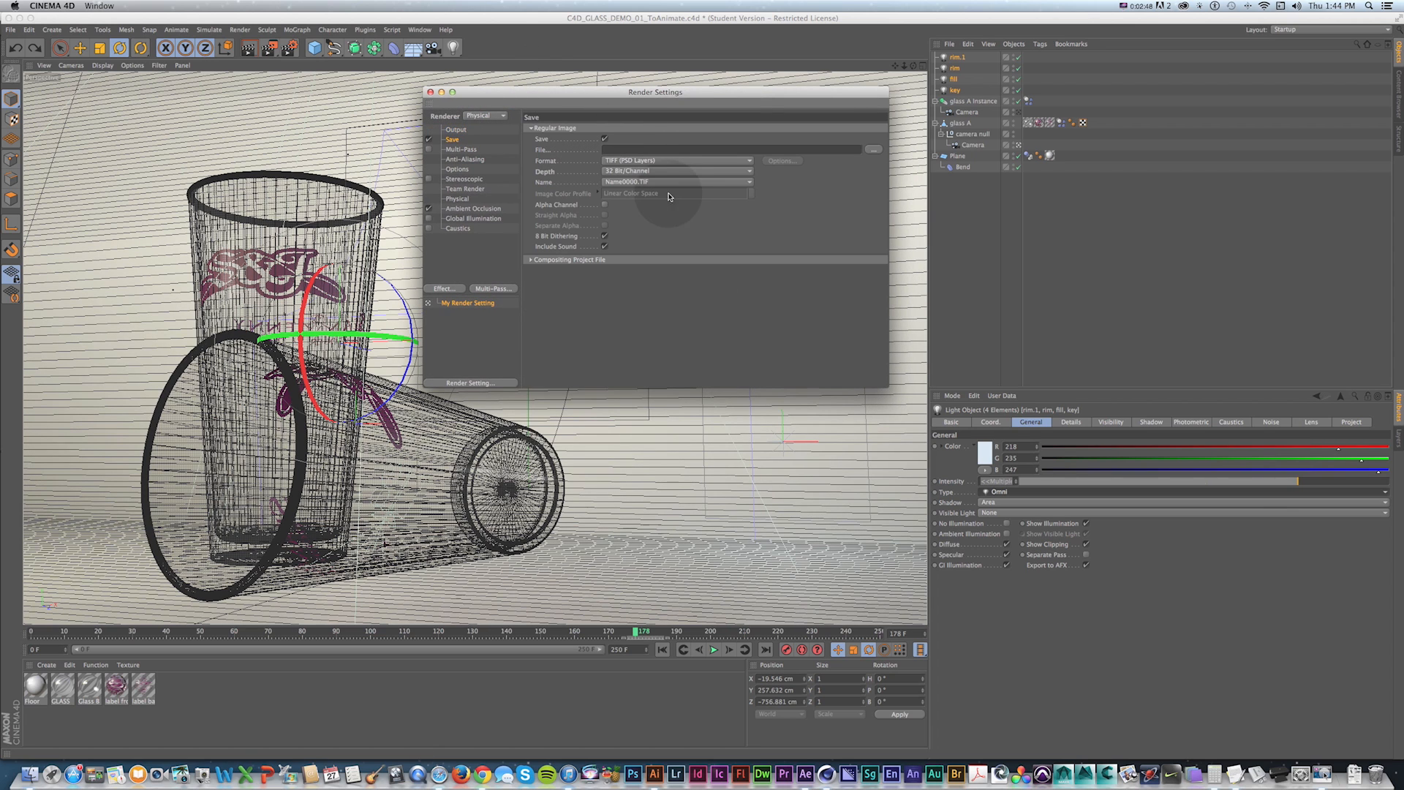
left_click_drag(654, 163, 662, 97)
left_click_drag(560, 95, 572, 101)
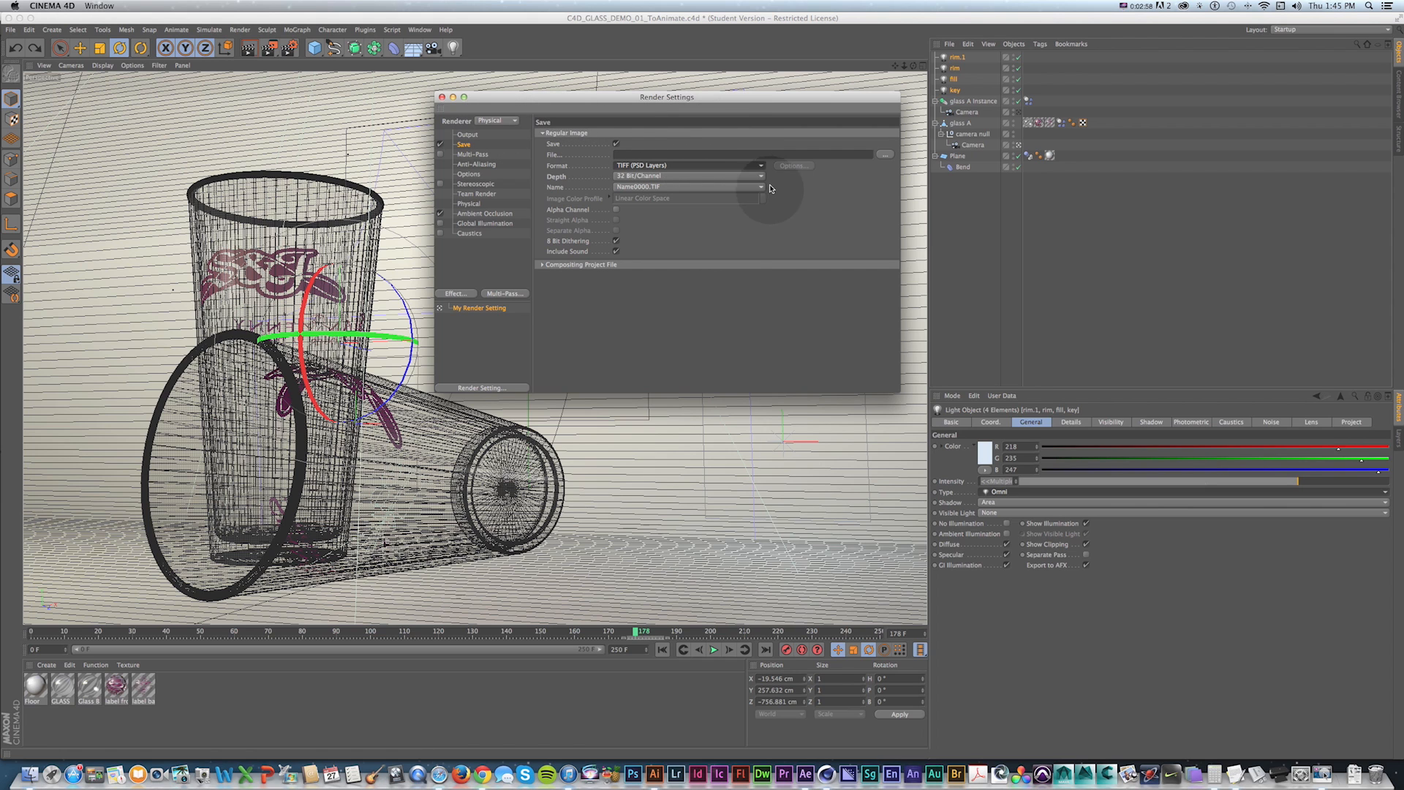
Render the current frame into the Picture Viewer.
left_click_drag(678, 99, 743, 94)
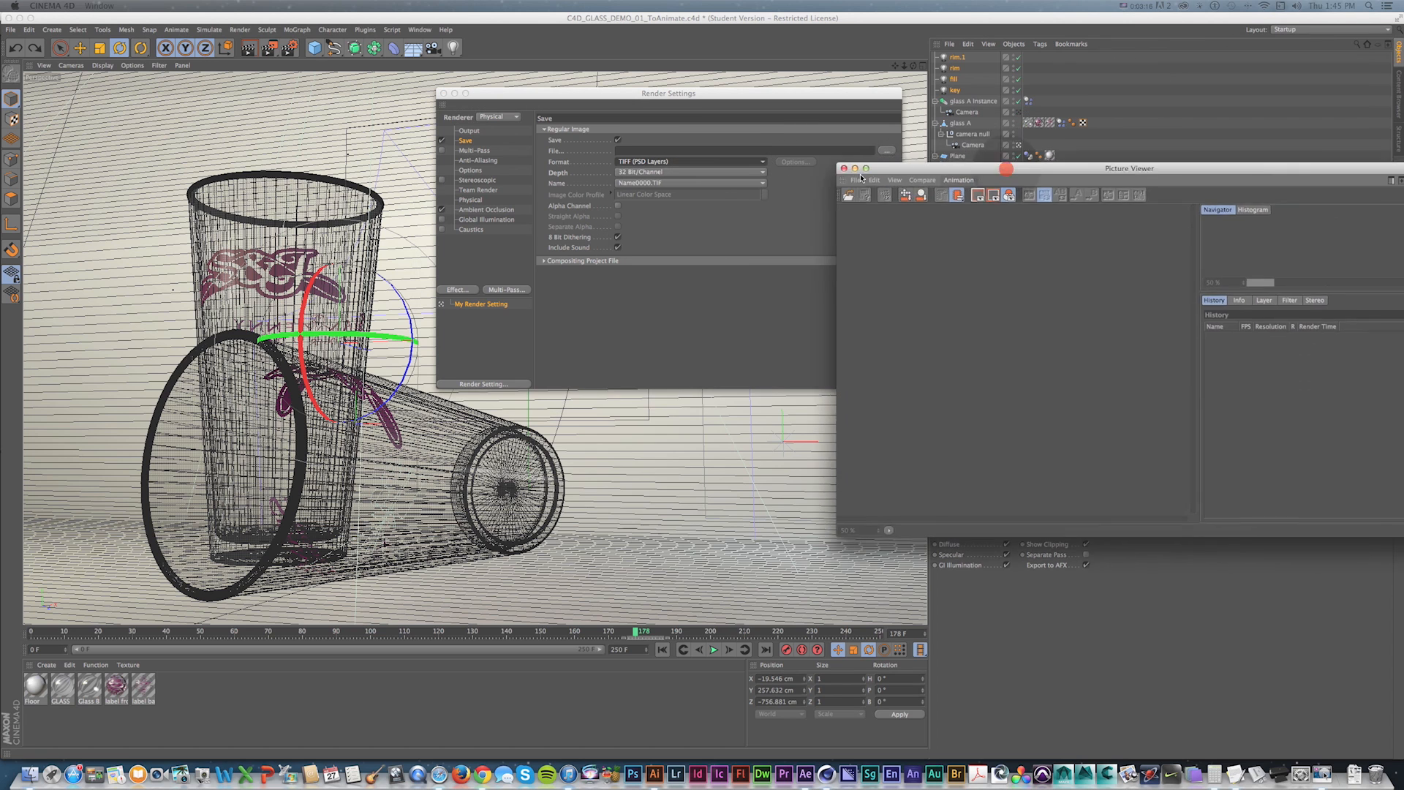
left_click_drag(1006, 169, 572, 268)
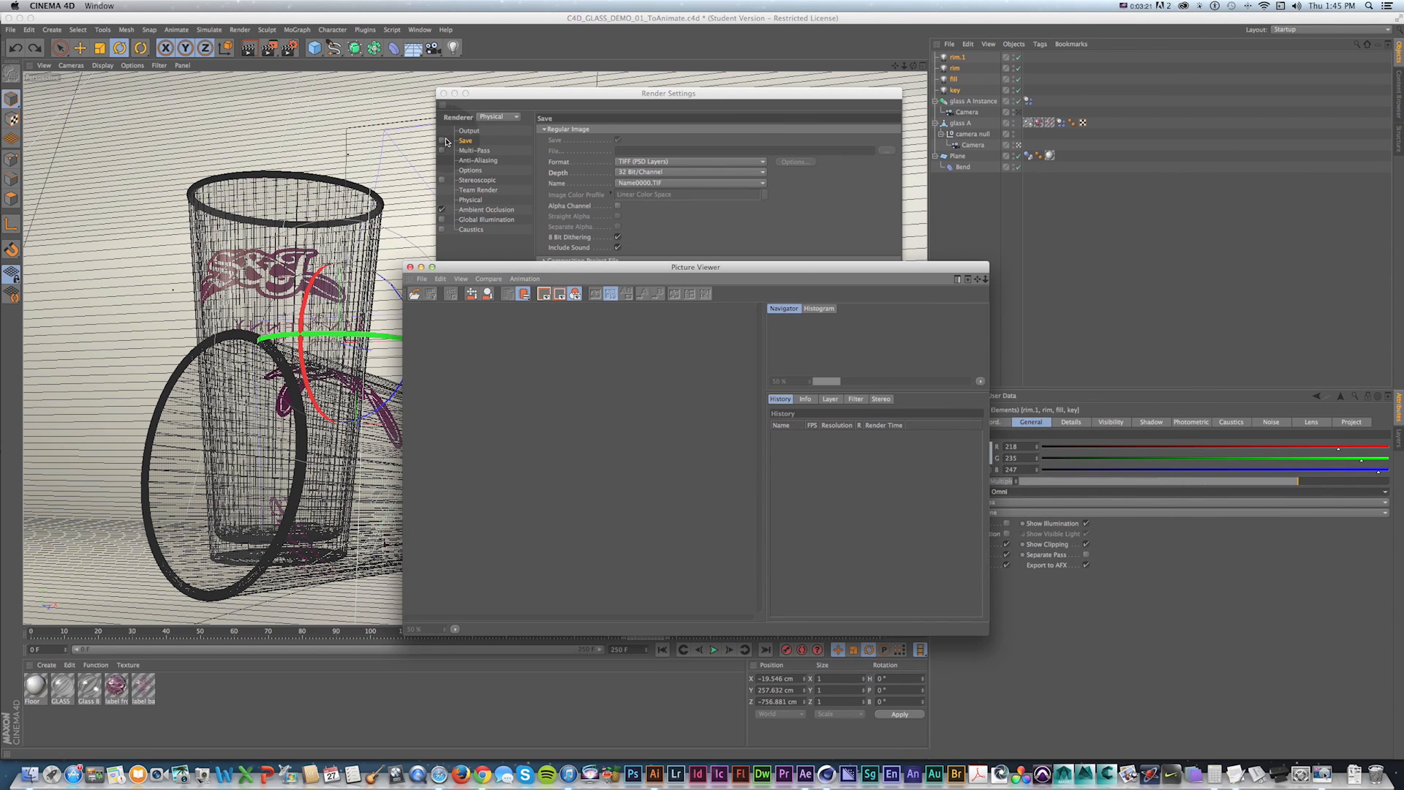
key("shift+r")
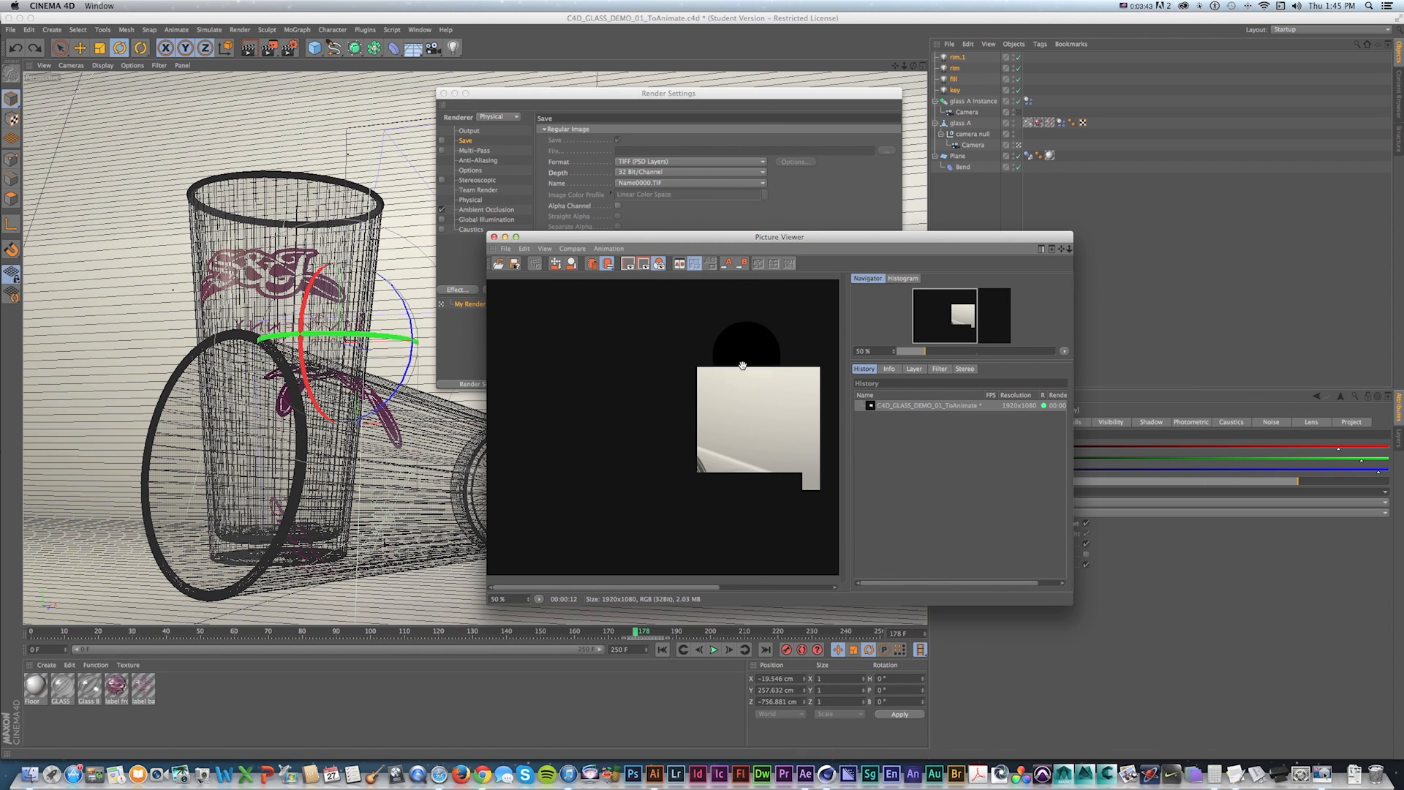
Switch to After Effects and import the Glass_1280 TIFF sequence from the Render_02 folder.
left_click(805, 775)
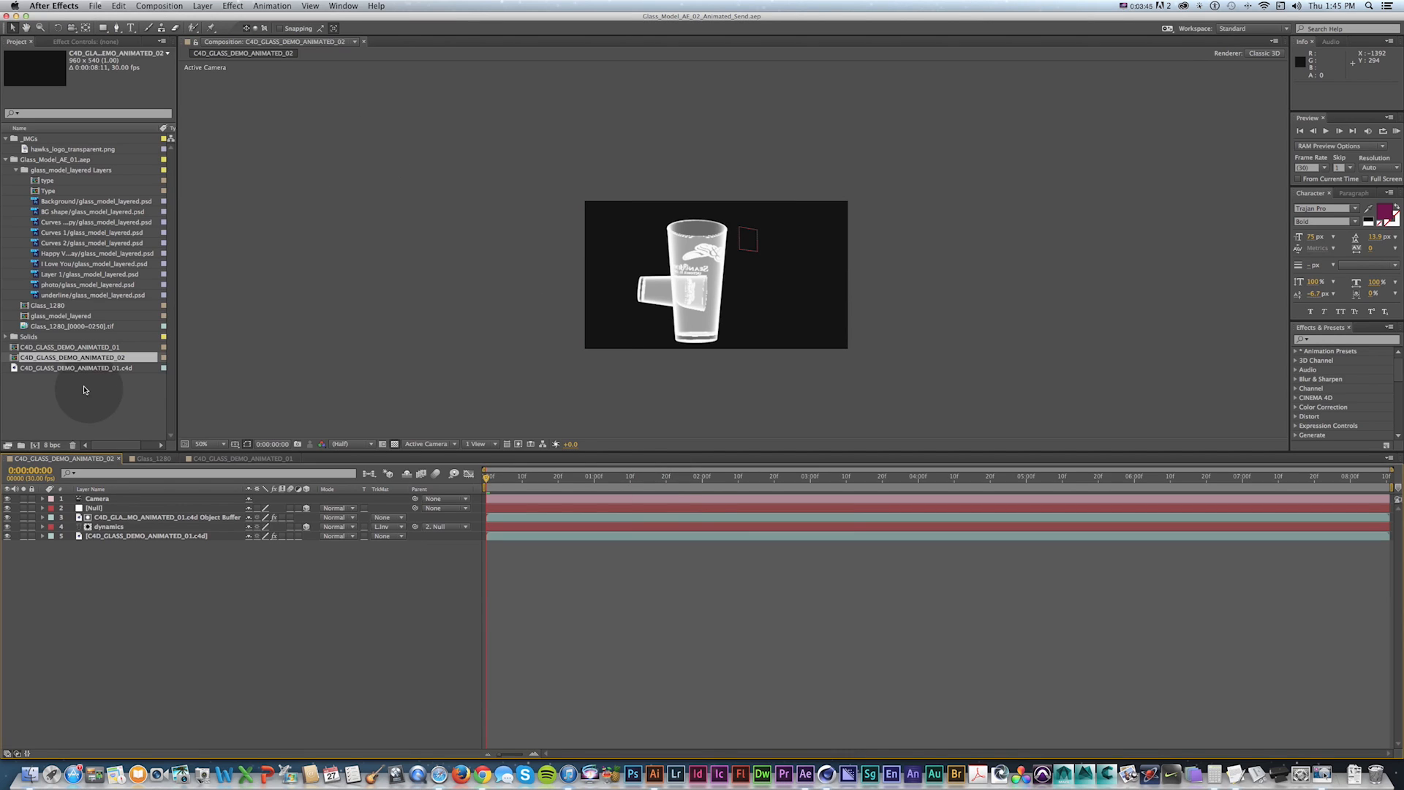
left_click(7, 162)
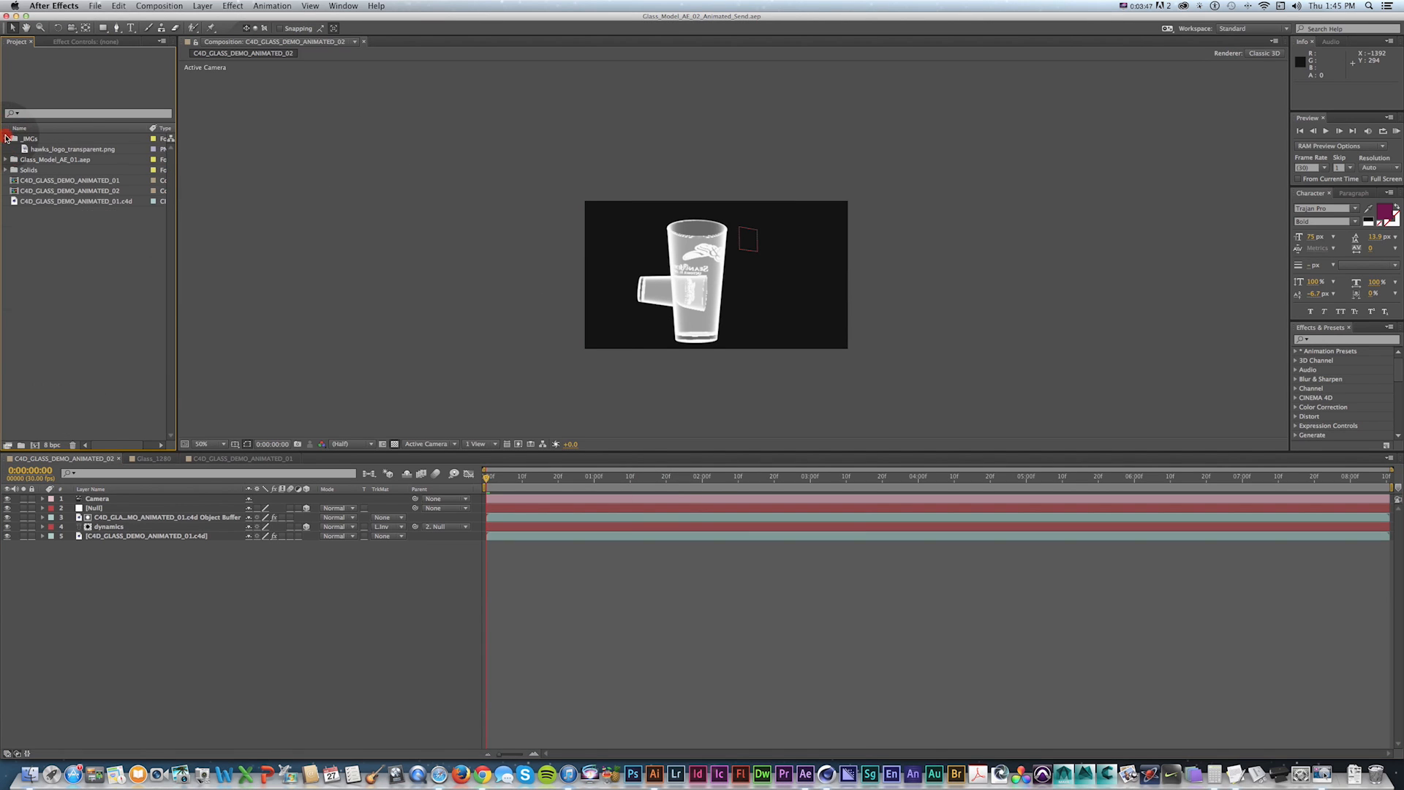
double_click(42, 207)
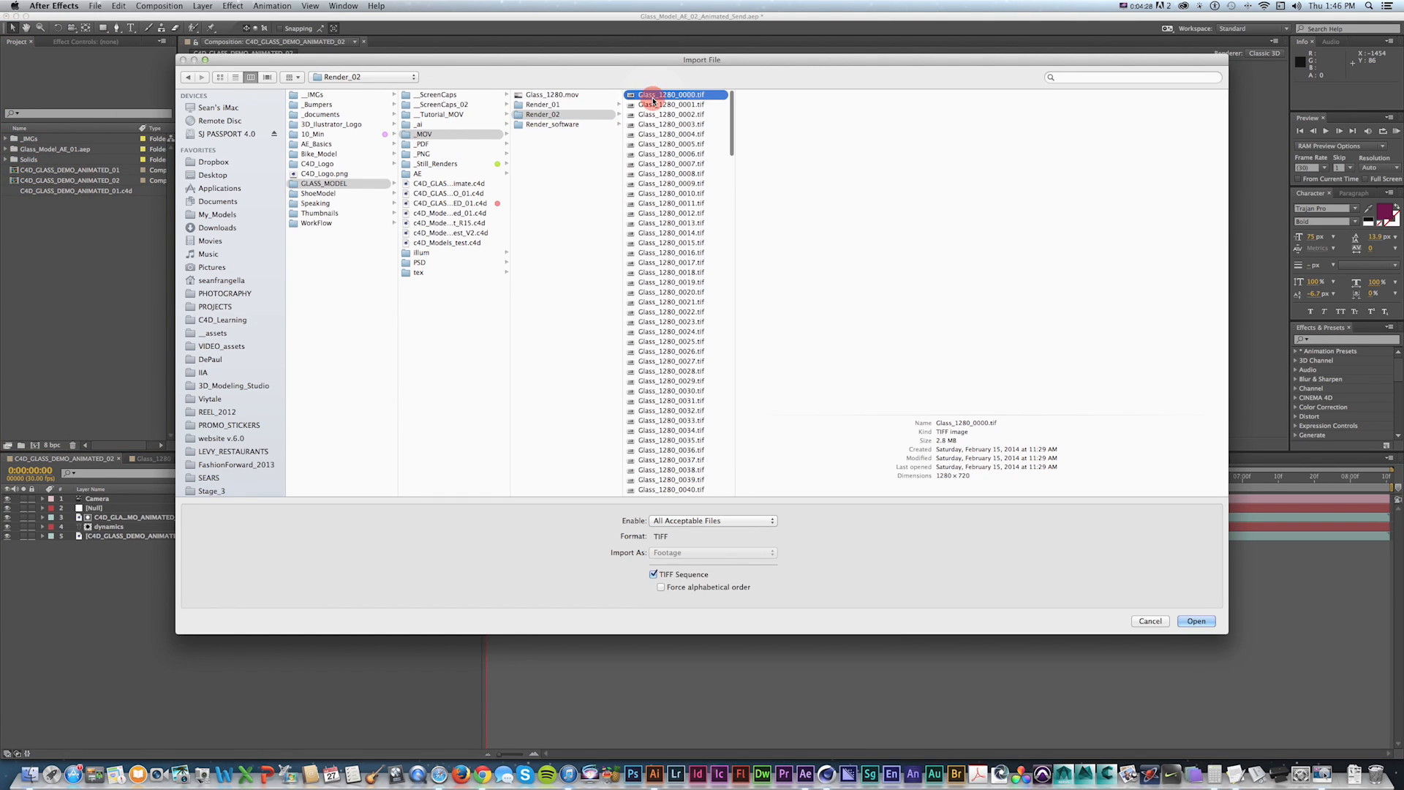
scroll(693, 162, "down", 20)
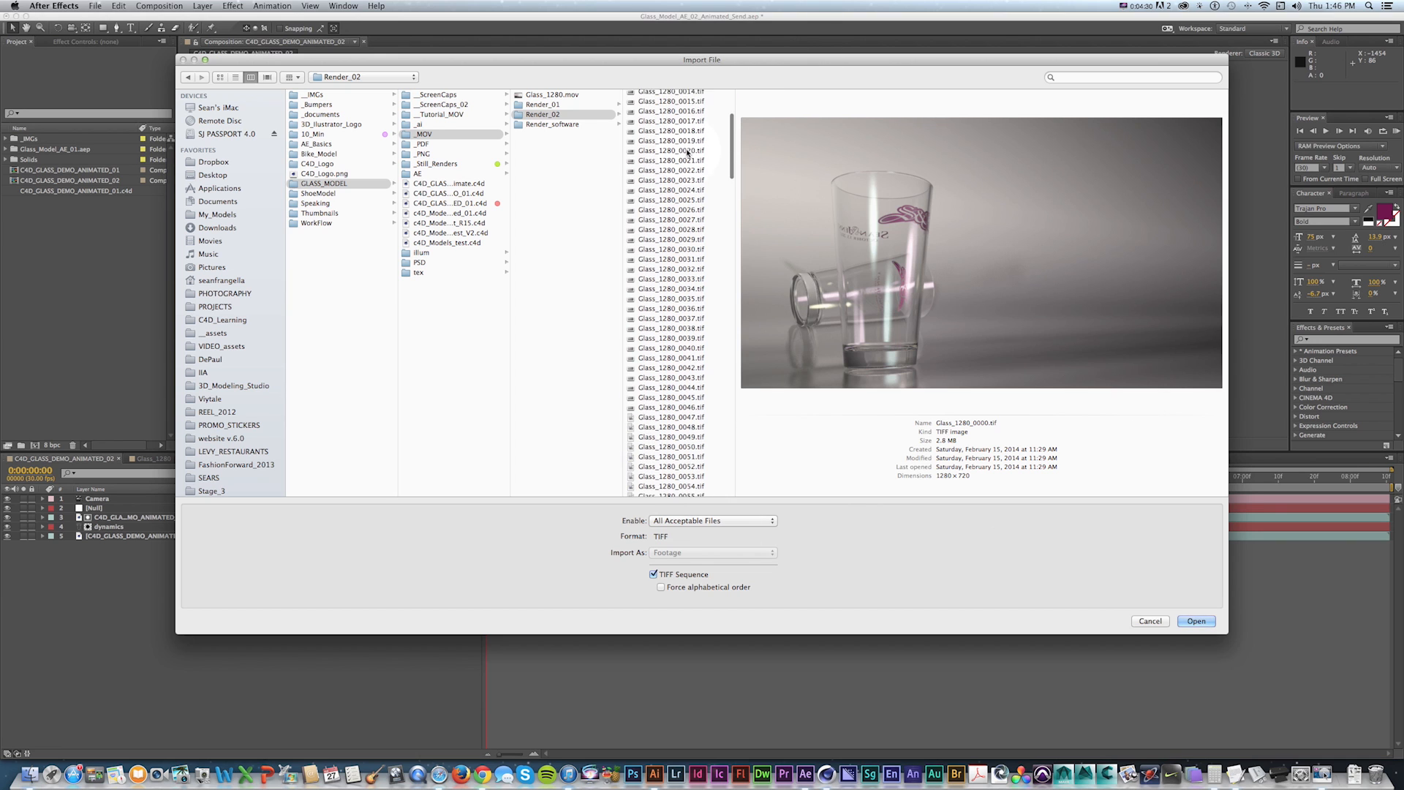
scroll(678, 405, "up", 20)
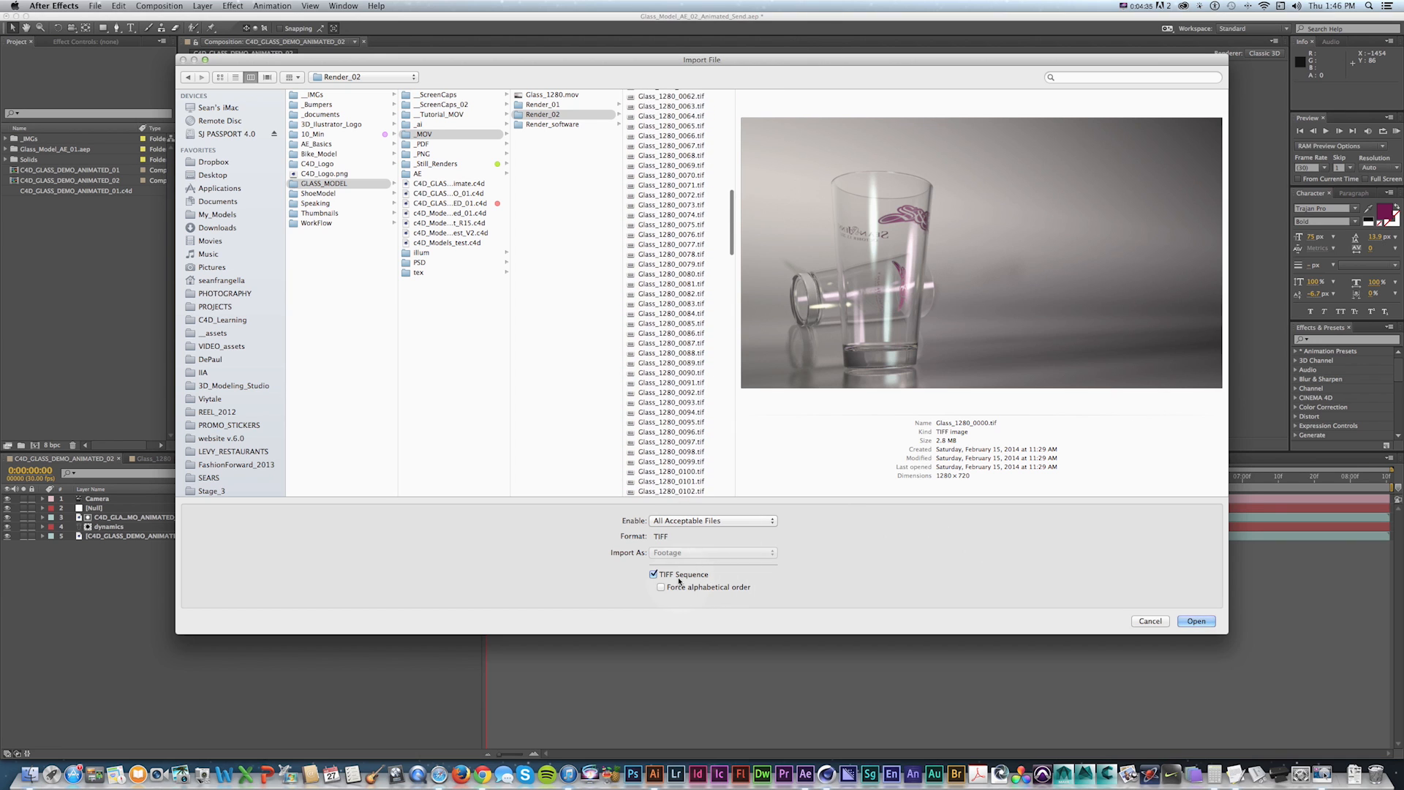
left_click(1198, 622)
Create a new composition from the imported TIFF sequence and preview it.
left_click_drag(44, 201, 38, 444)
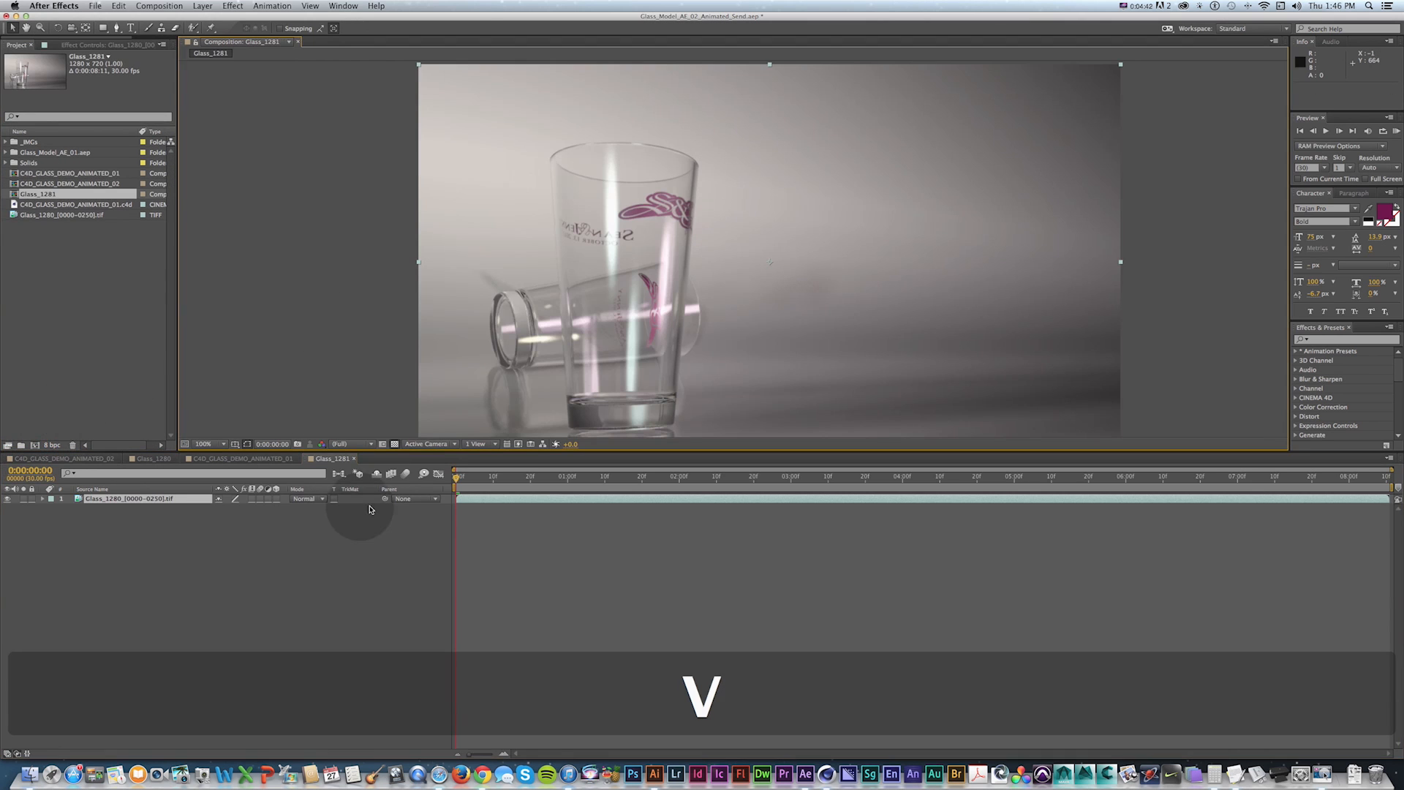
left_click_drag(434, 468, 439, 547)
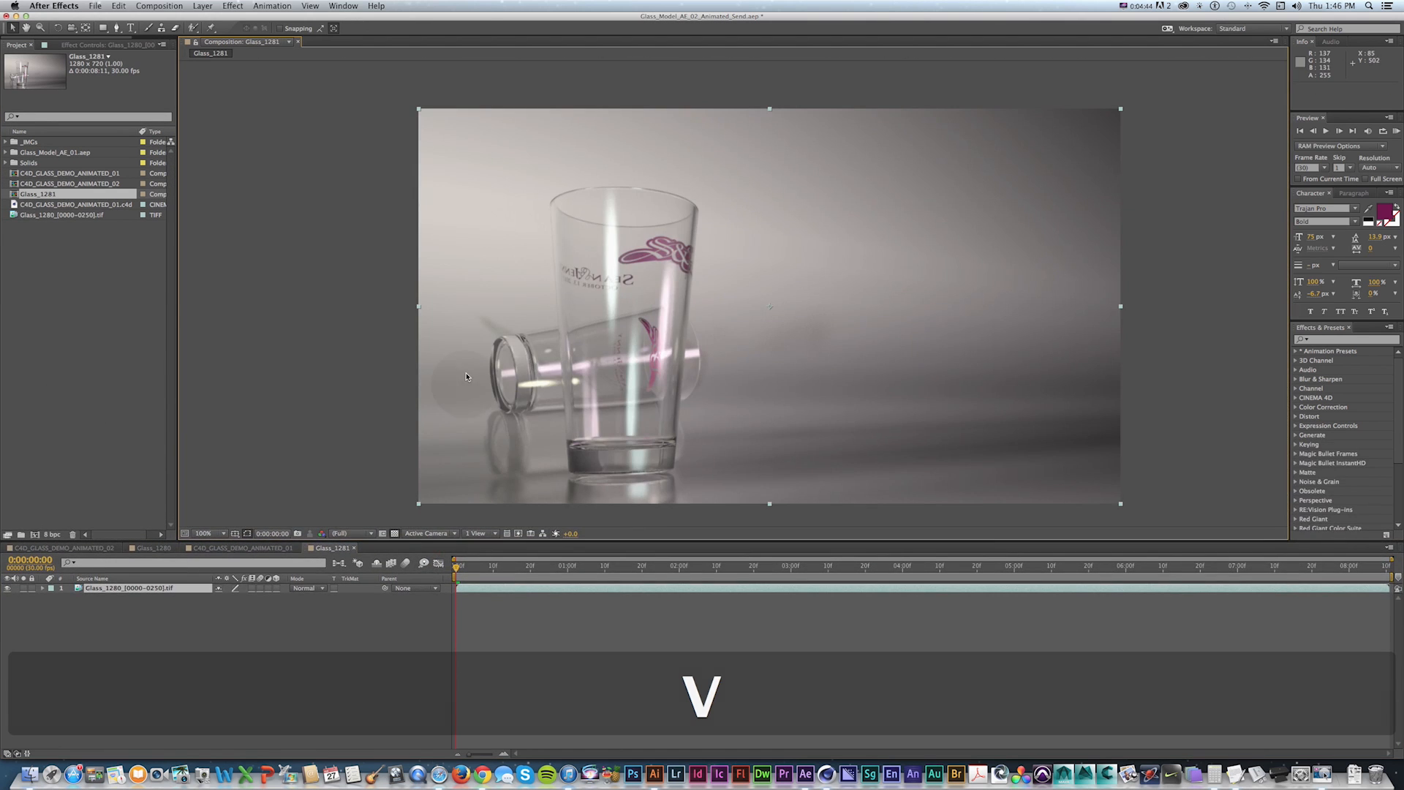
key("space")
left_click_drag(386, 319, 386, 301)
key("v")
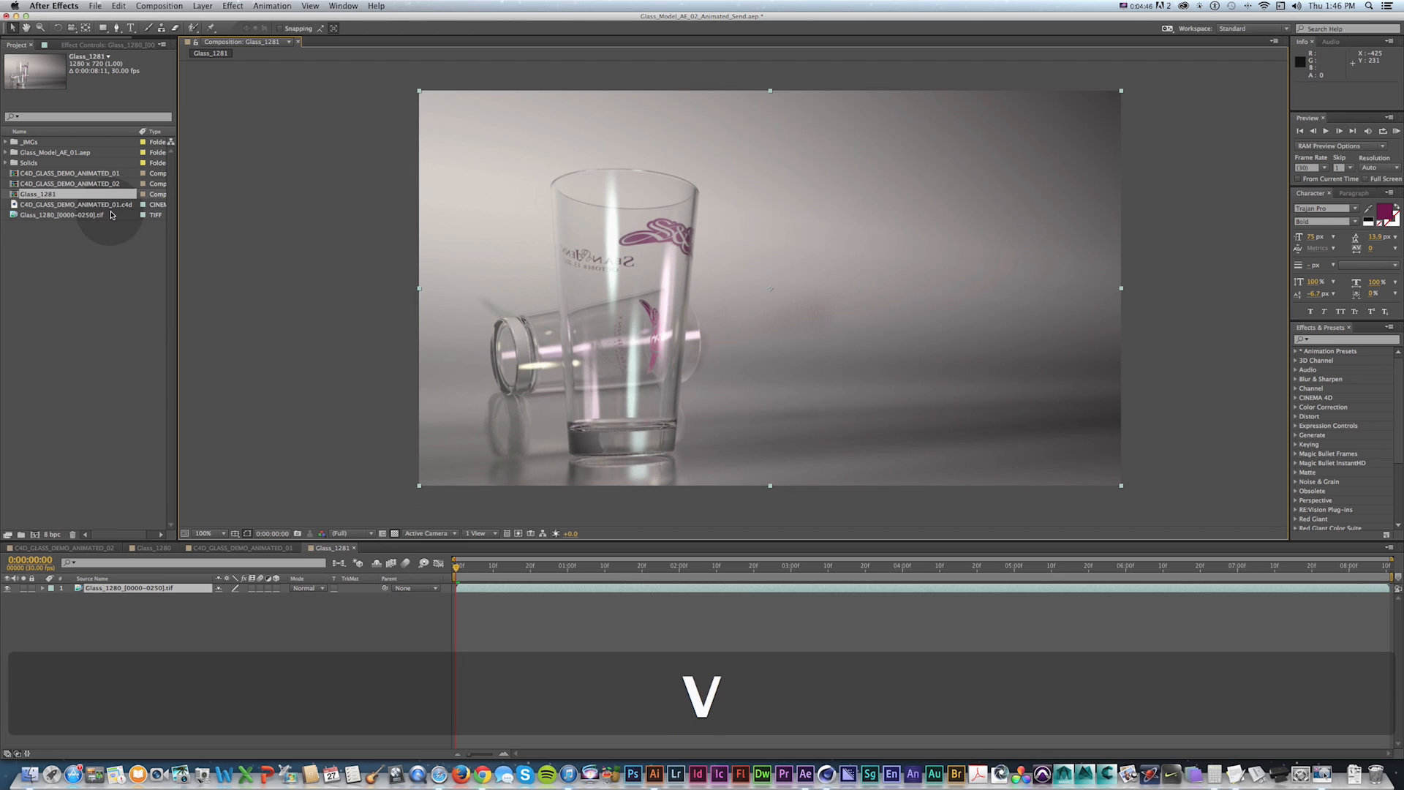
Import glass_model_layered.psd as a composition retaining layer sizes.
double_click(26, 238)
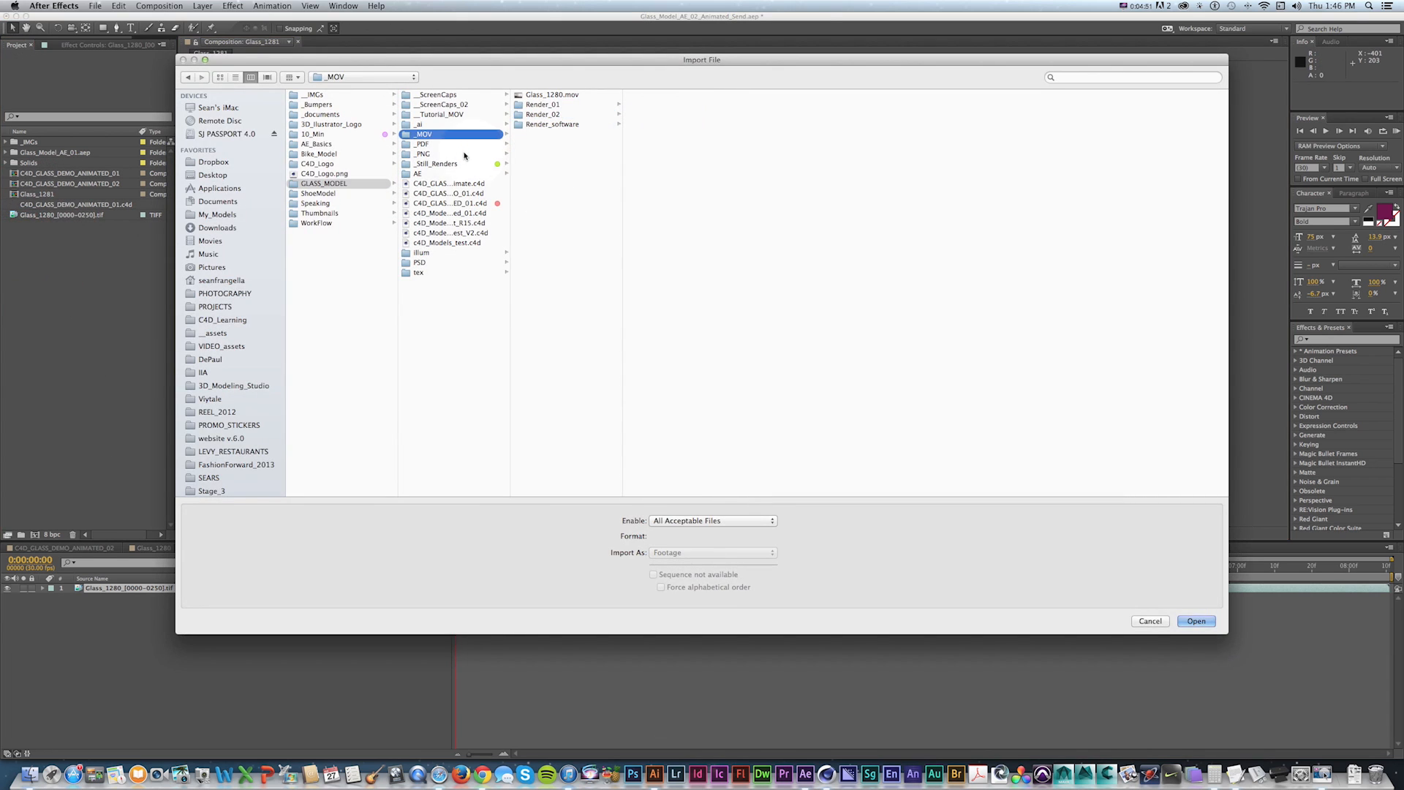
left_click(566, 106)
left_click(713, 552)
left_click(1141, 638)
left_click(1190, 622)
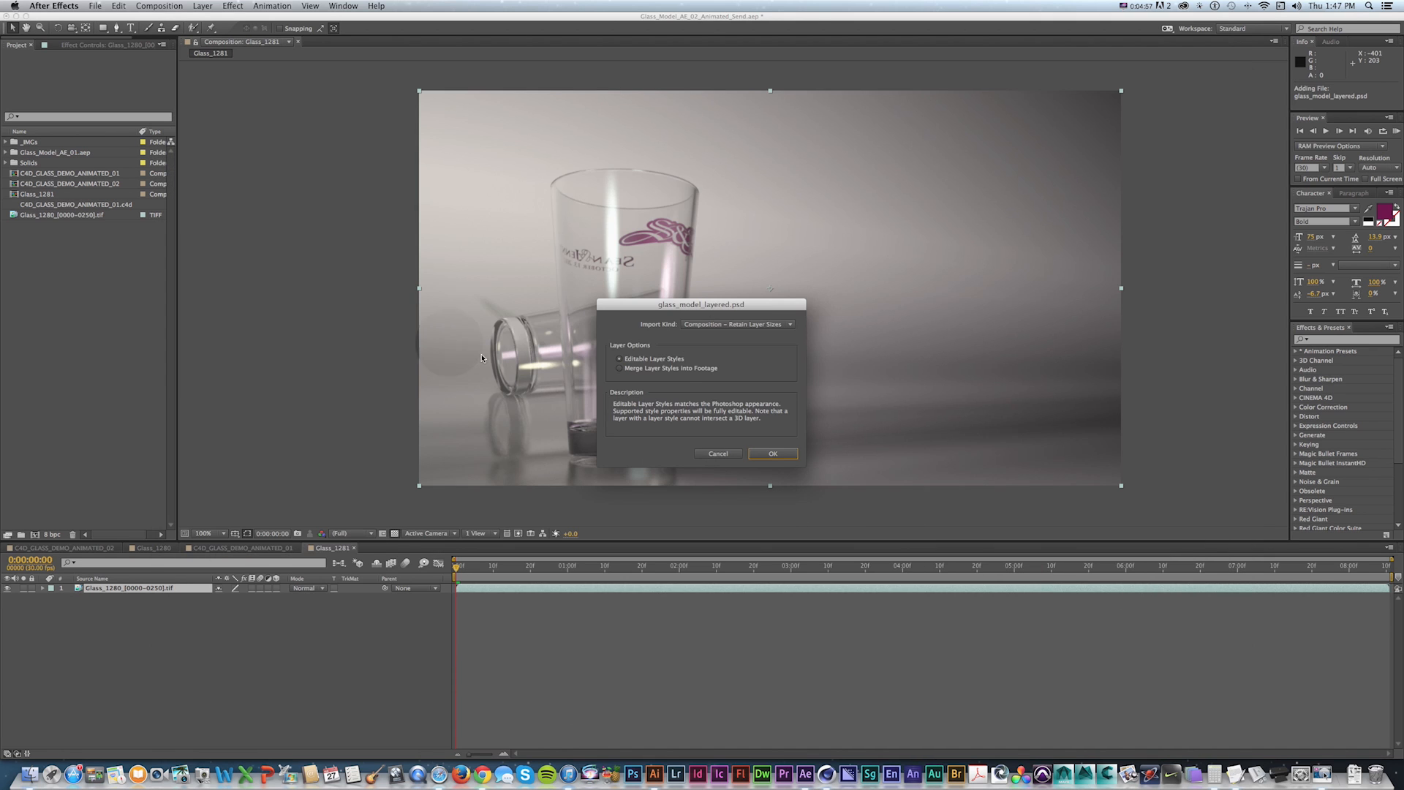
left_click(774, 449)
Copy the three Curves layers from the glass_model_layered 2 composition and paste them into Glass_1281.
left_click(31, 220)
double_click(31, 218)
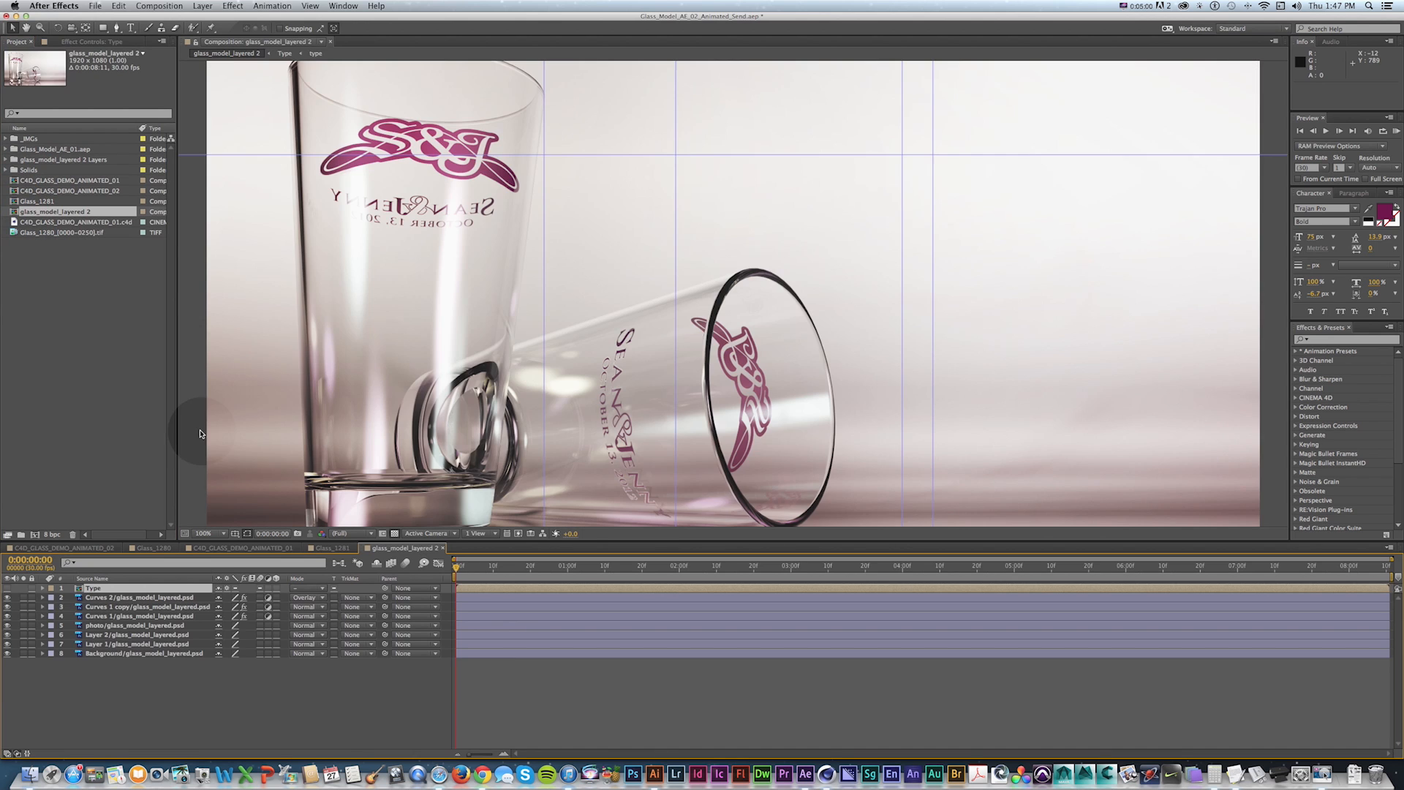
key("super+minus")
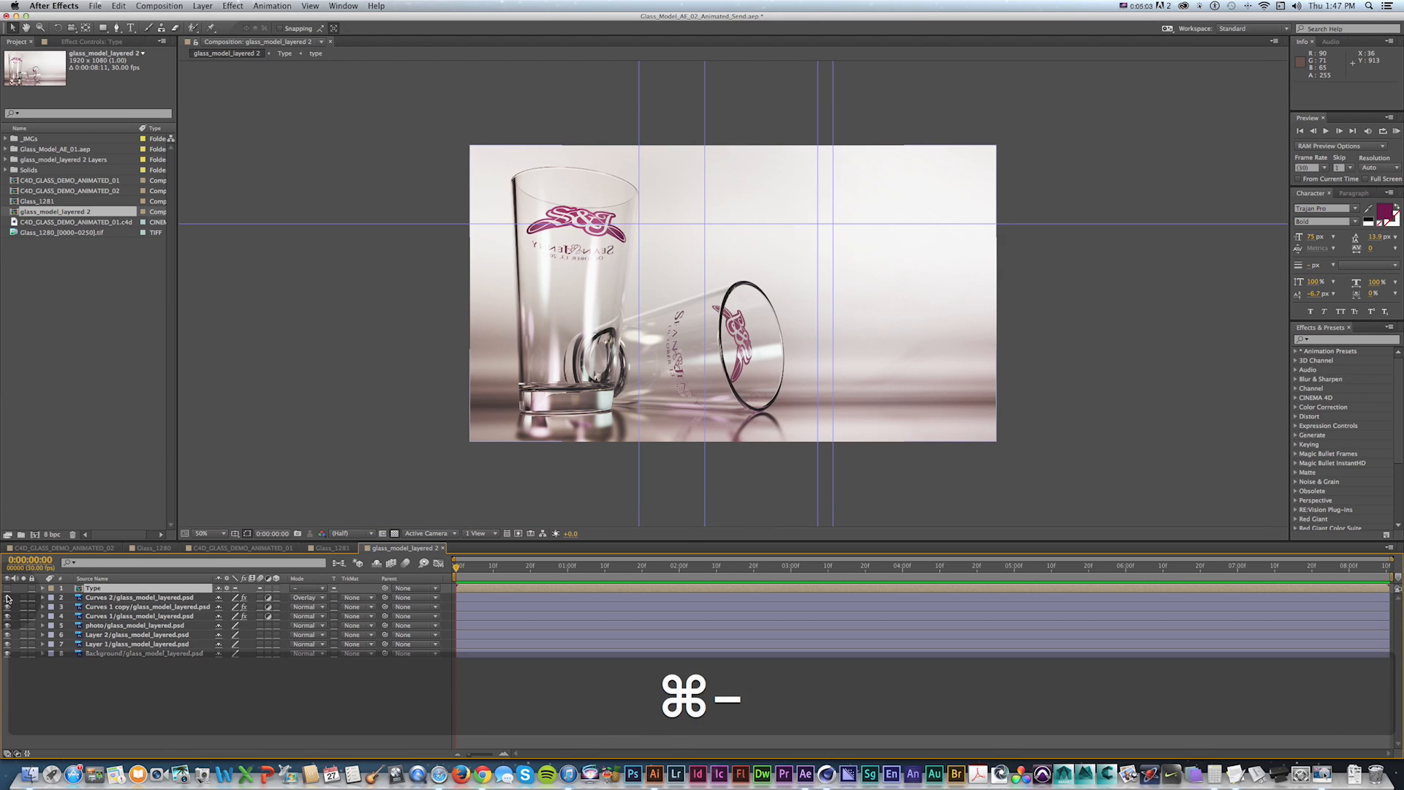
left_click(100, 598)
left_click(101, 616, "shift")
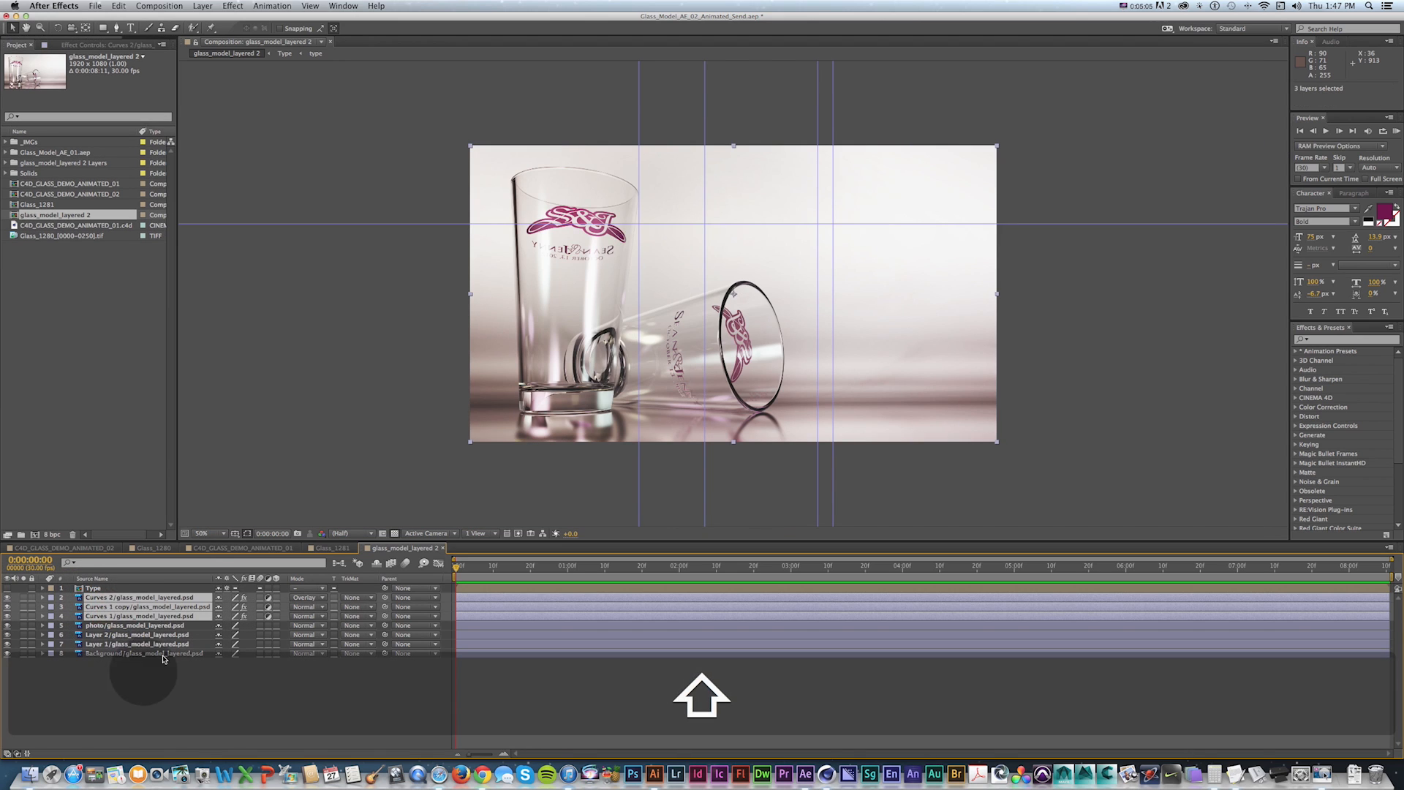
key("super+c")
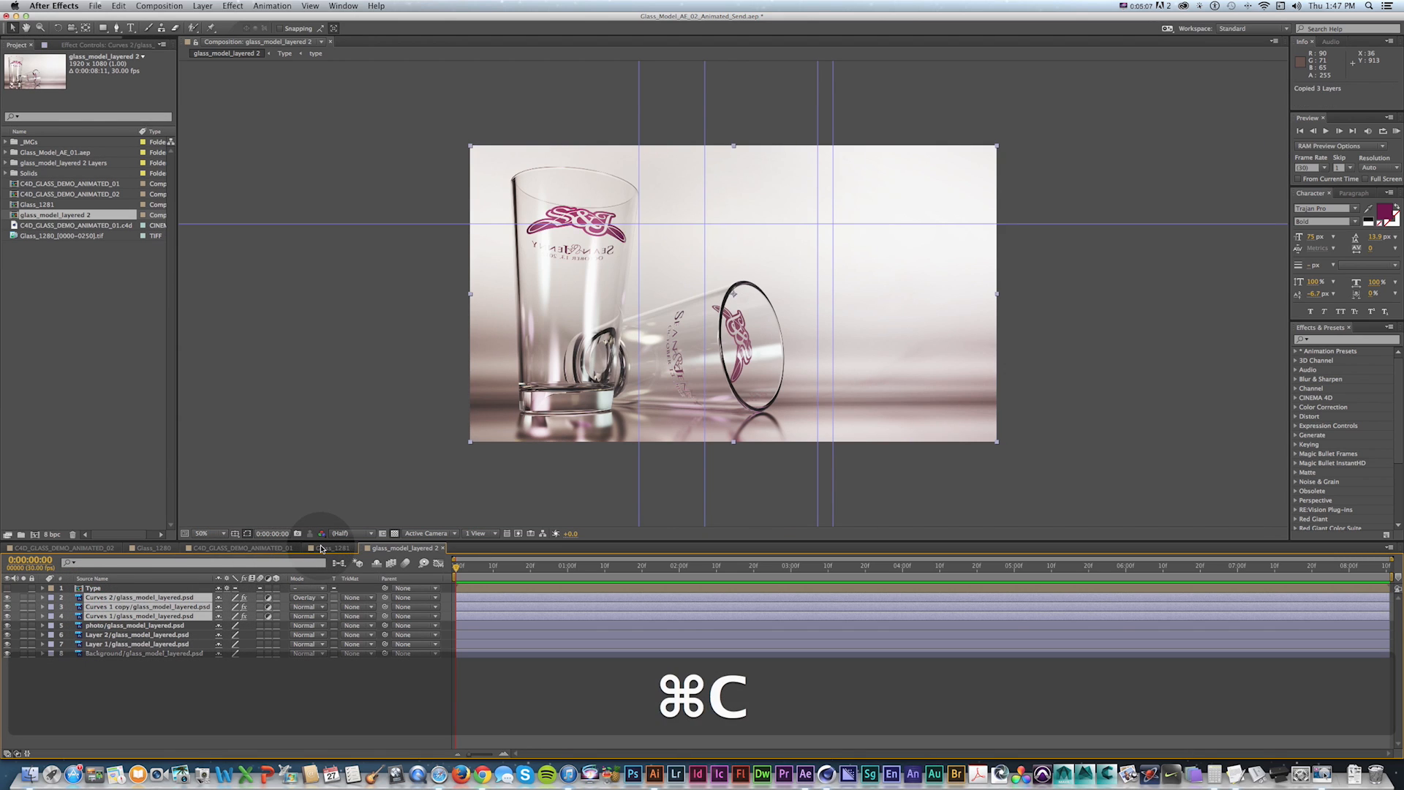
left_click(322, 548)
key("super+v")
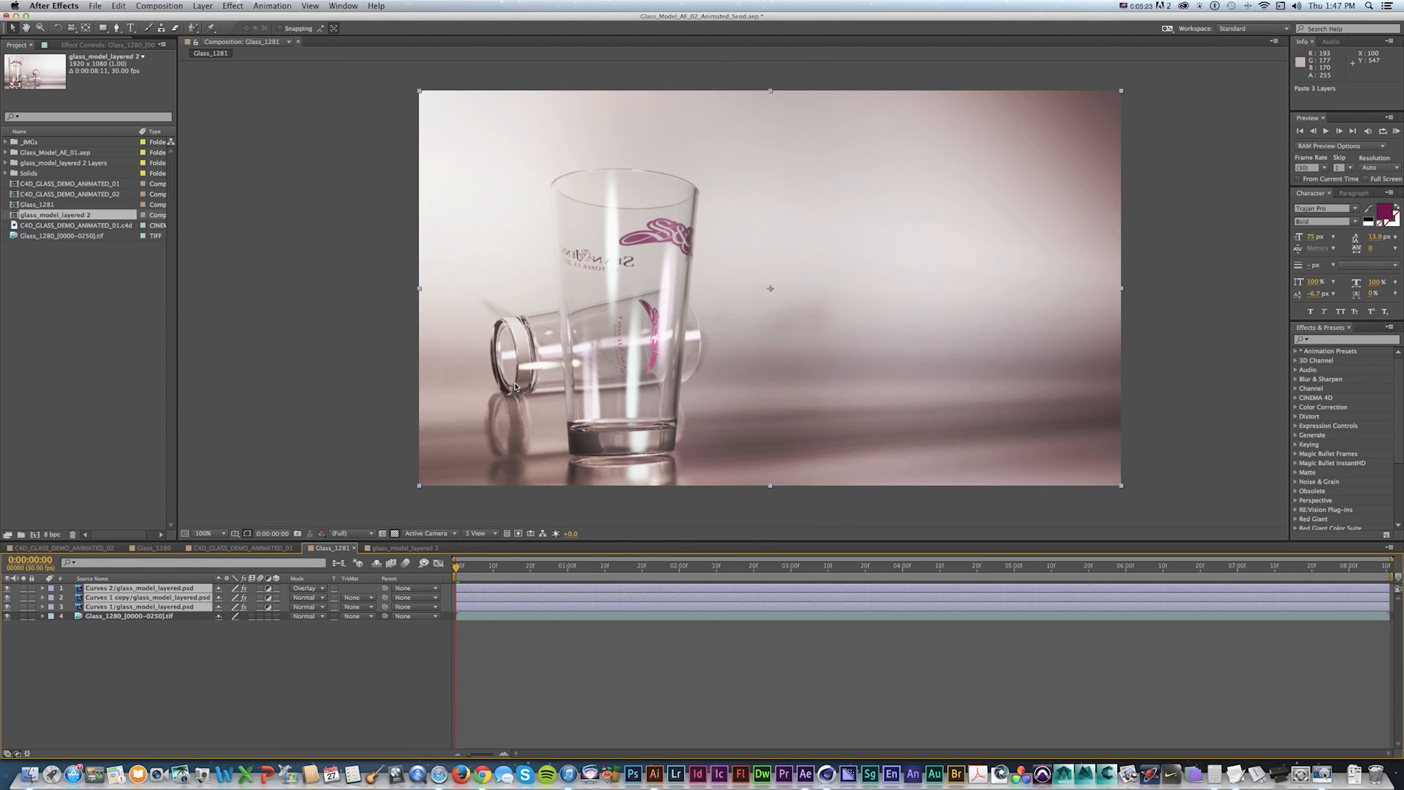
Preview the composition, then delete the pasted Curves layers.
key("KP_0")
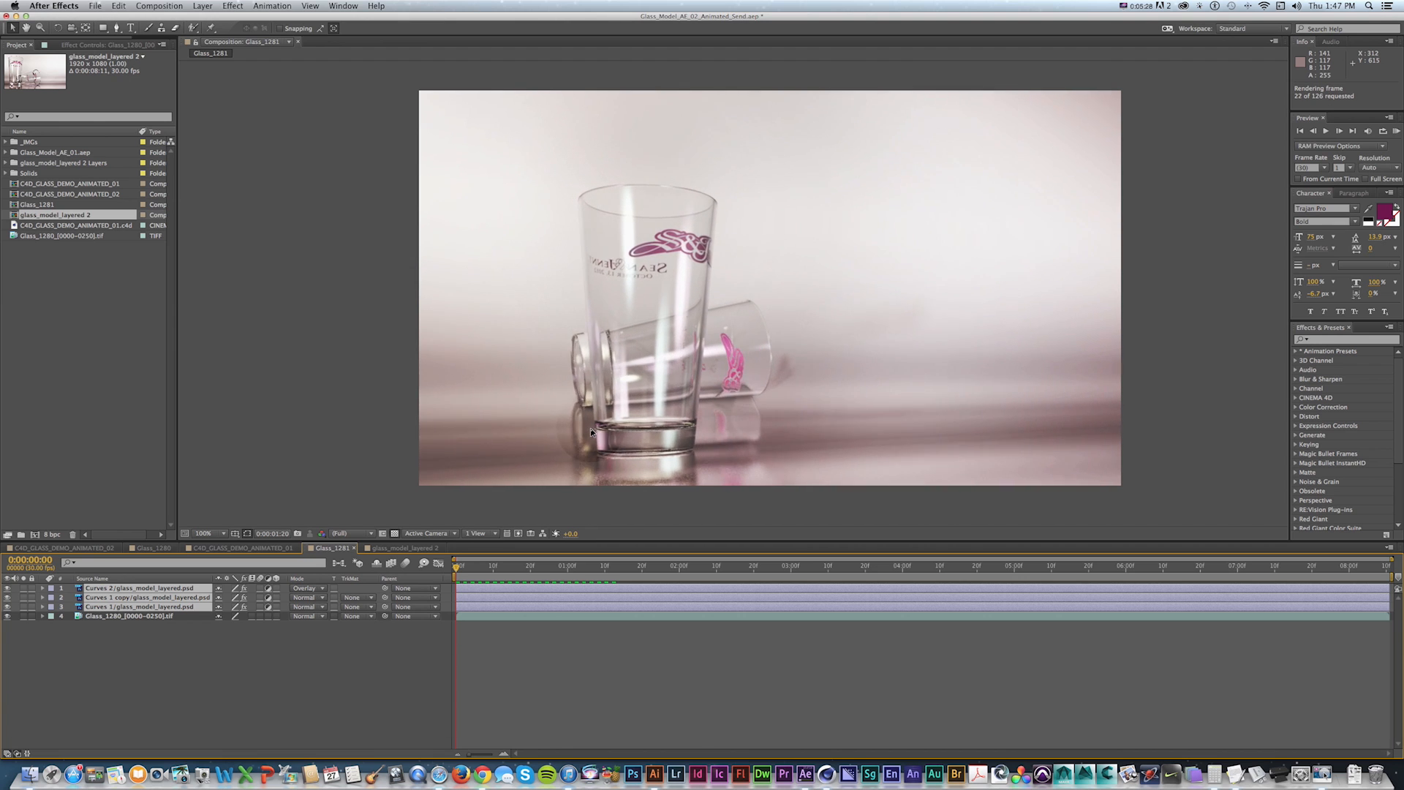
key("Delete")
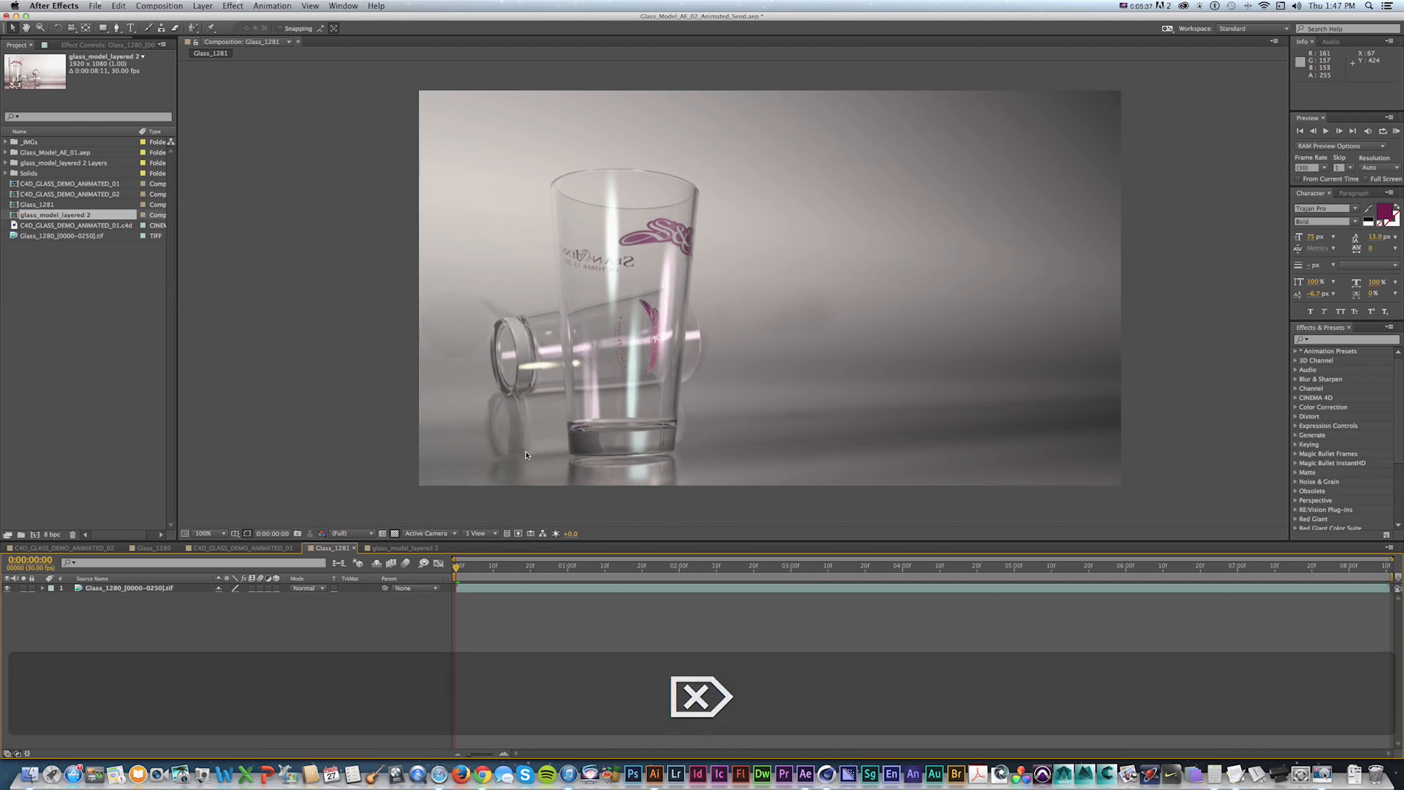
Add a new adjustment layer named CC with a Curves effect applied.
left_click(203, 6)
mouse_move(219, 19)
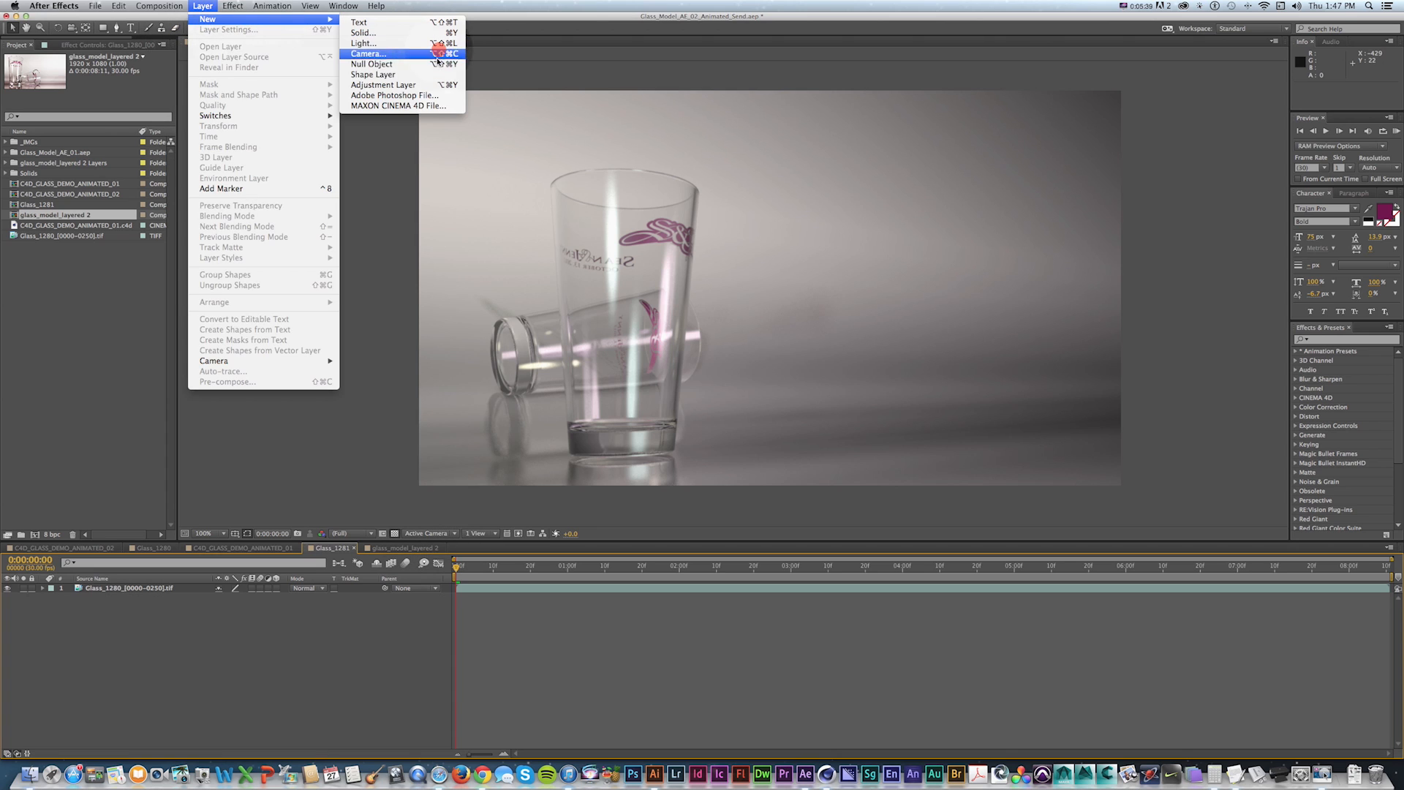
left_click(417, 85)
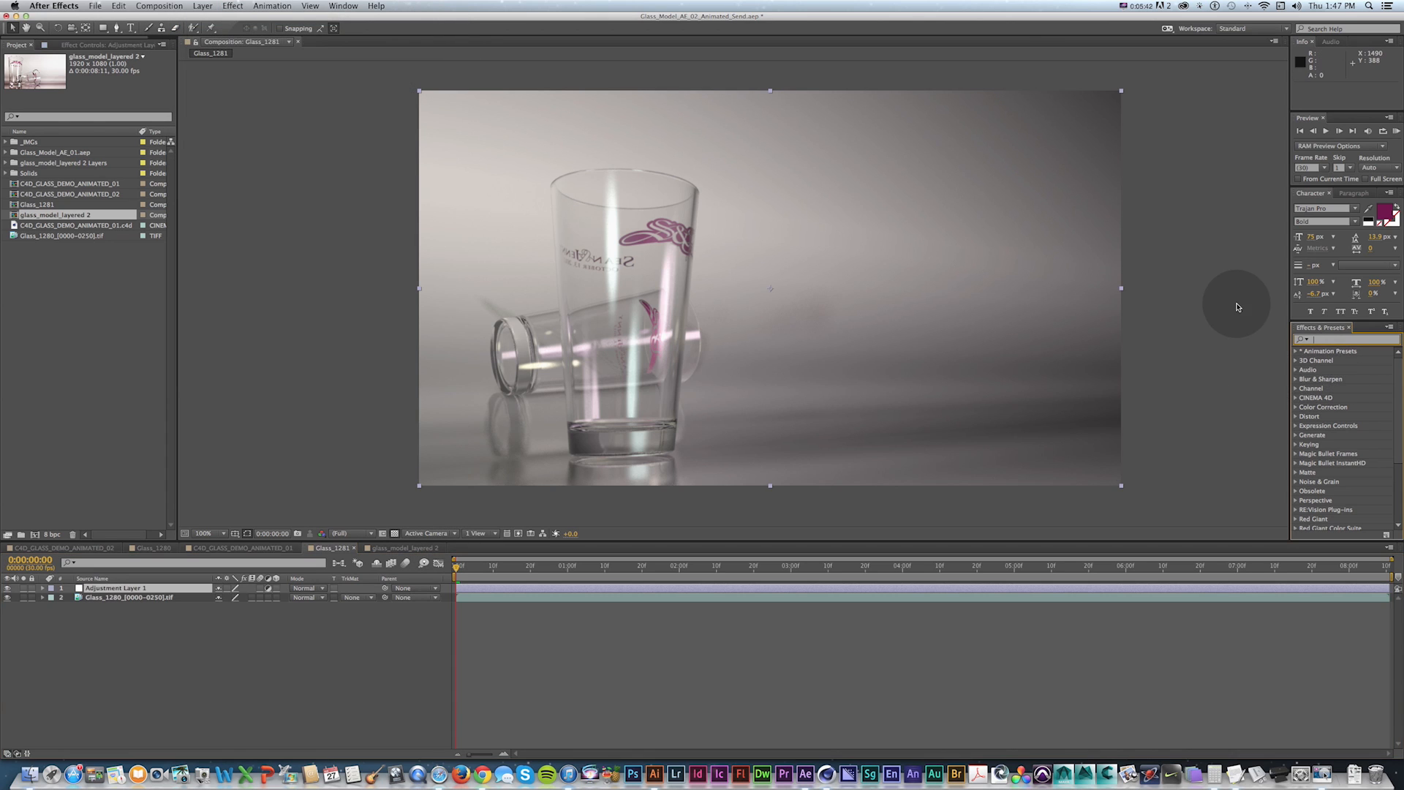
type("curves")
left_click_drag(1328, 388, 121, 592)
type("CC")
key("Return")
Bend the CC layer's curve upward to brighten the image.
left_click_drag(63, 147, 85, 120)
left_click(85, 124)
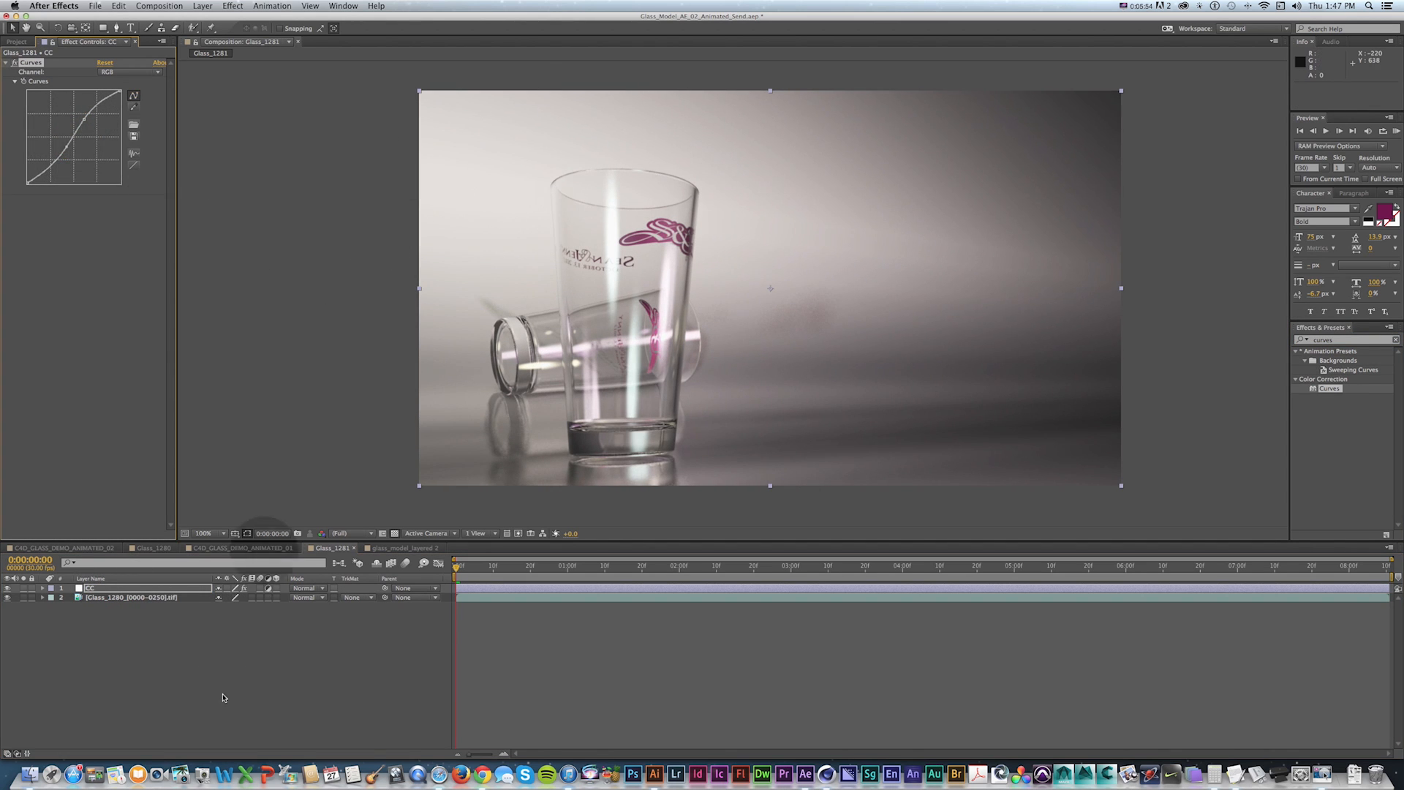
Duplicate the CC layer and pull the copy's curve point further up to brighten strongly.
left_click(98, 589)
key("super+d")
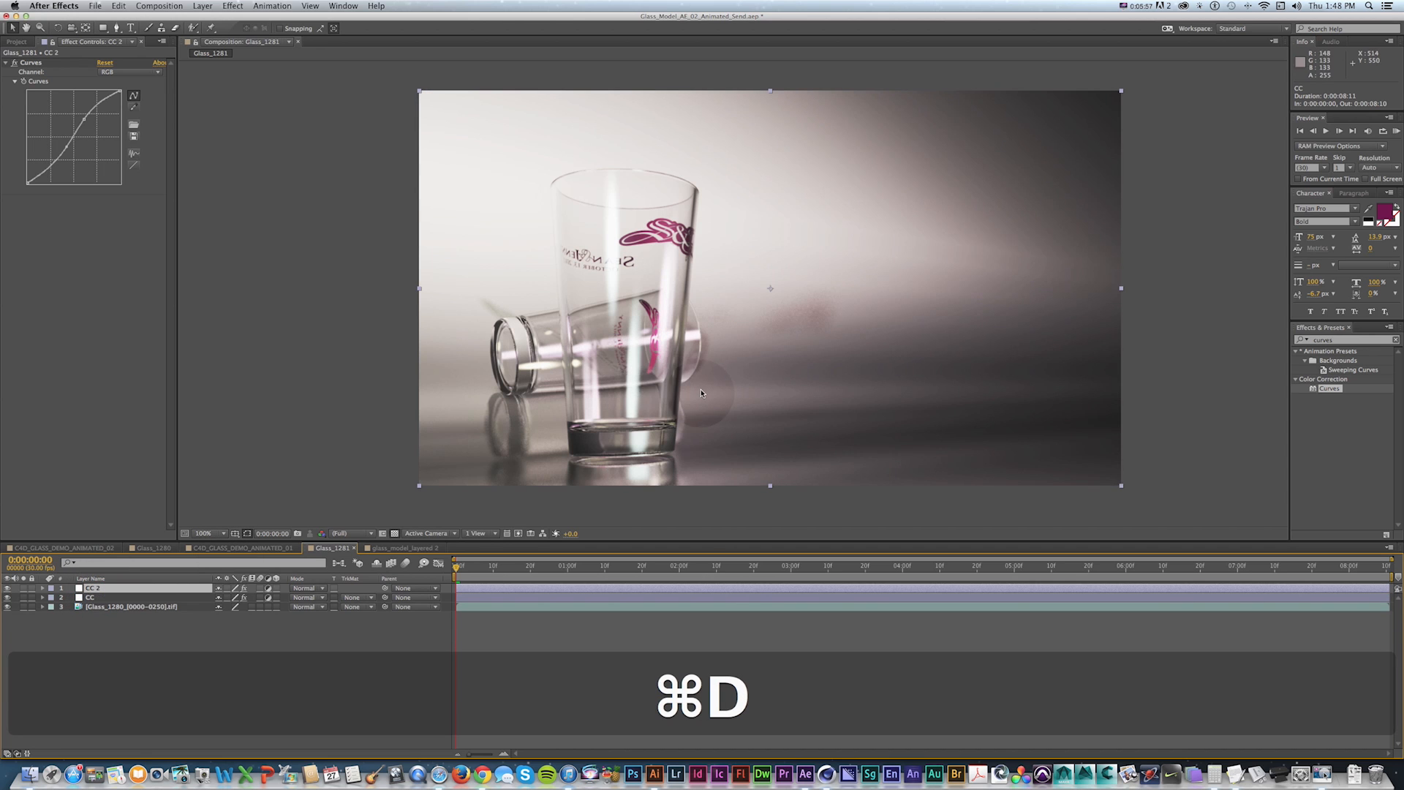
left_click_drag(84, 120, 61, 119)
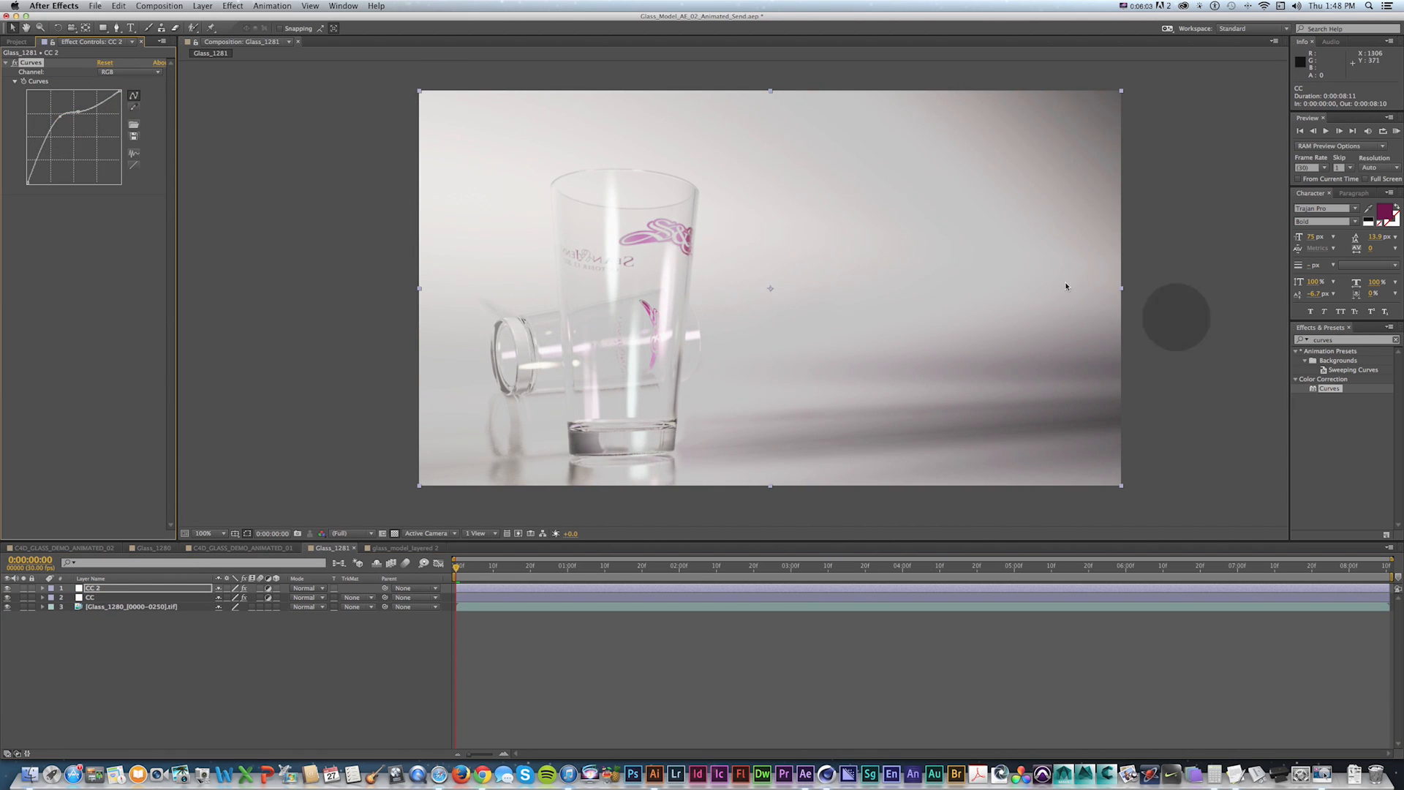
Draw a large elliptical mask over the right side of the frame on the CC 2 layer.
key("super+minus")
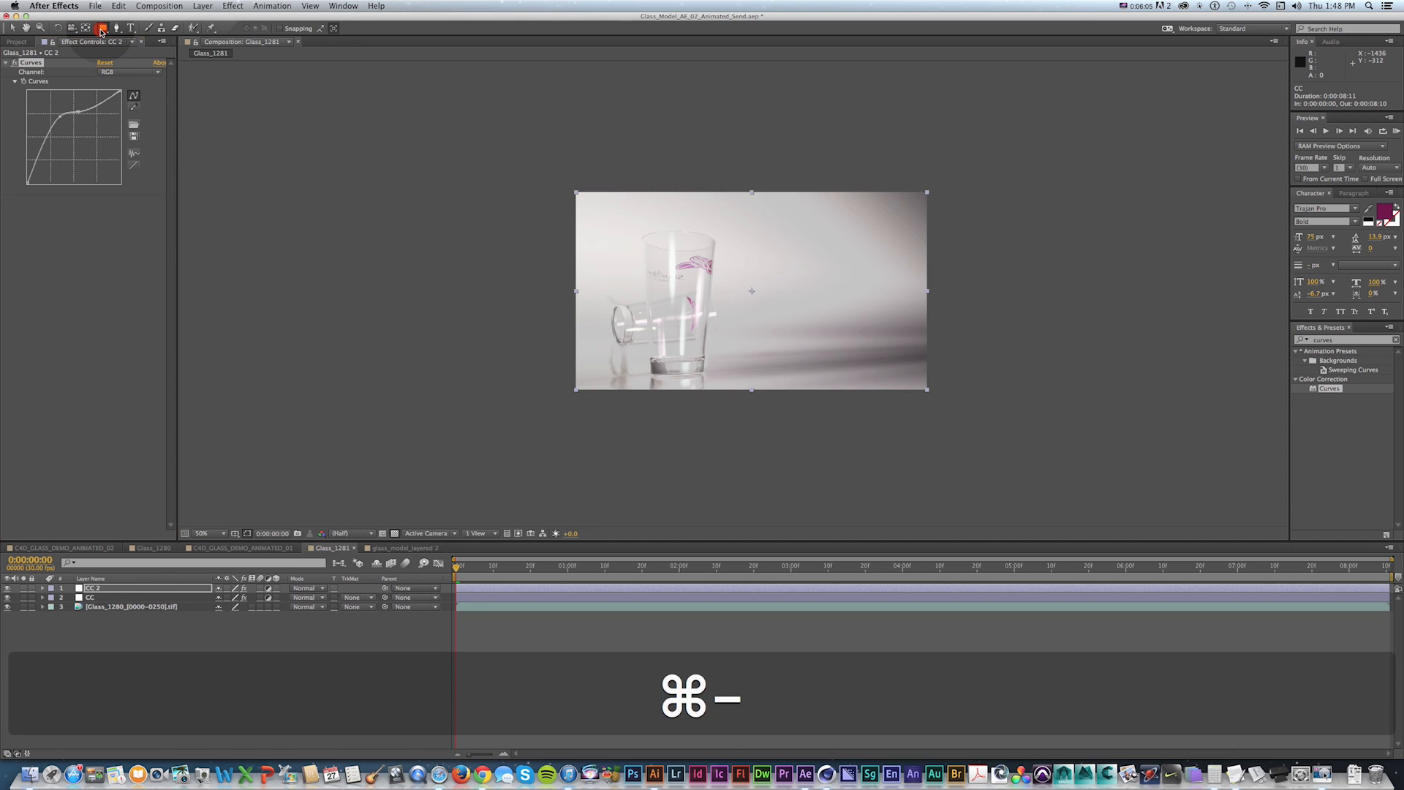
left_click(103, 28)
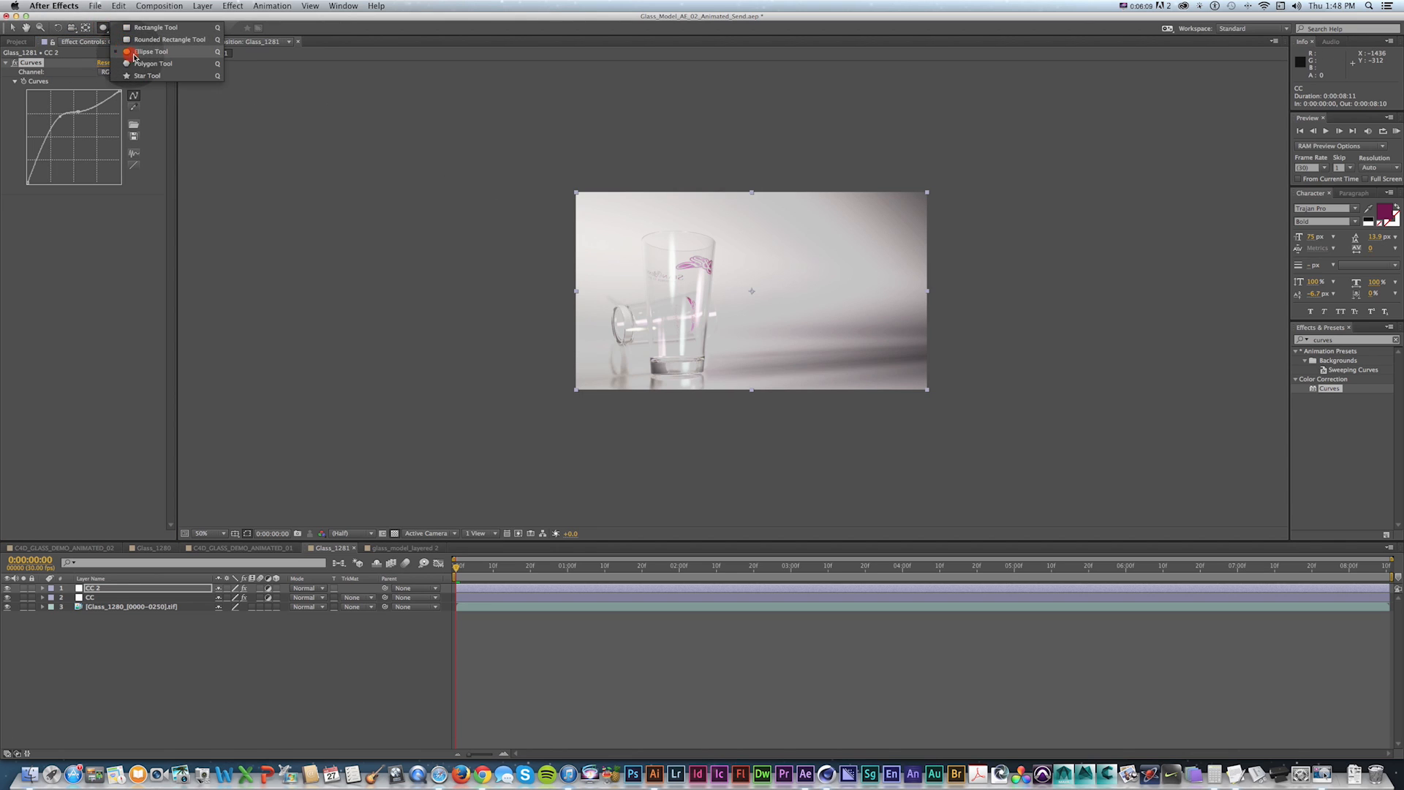
left_click_drag(766, 150, 1152, 499)
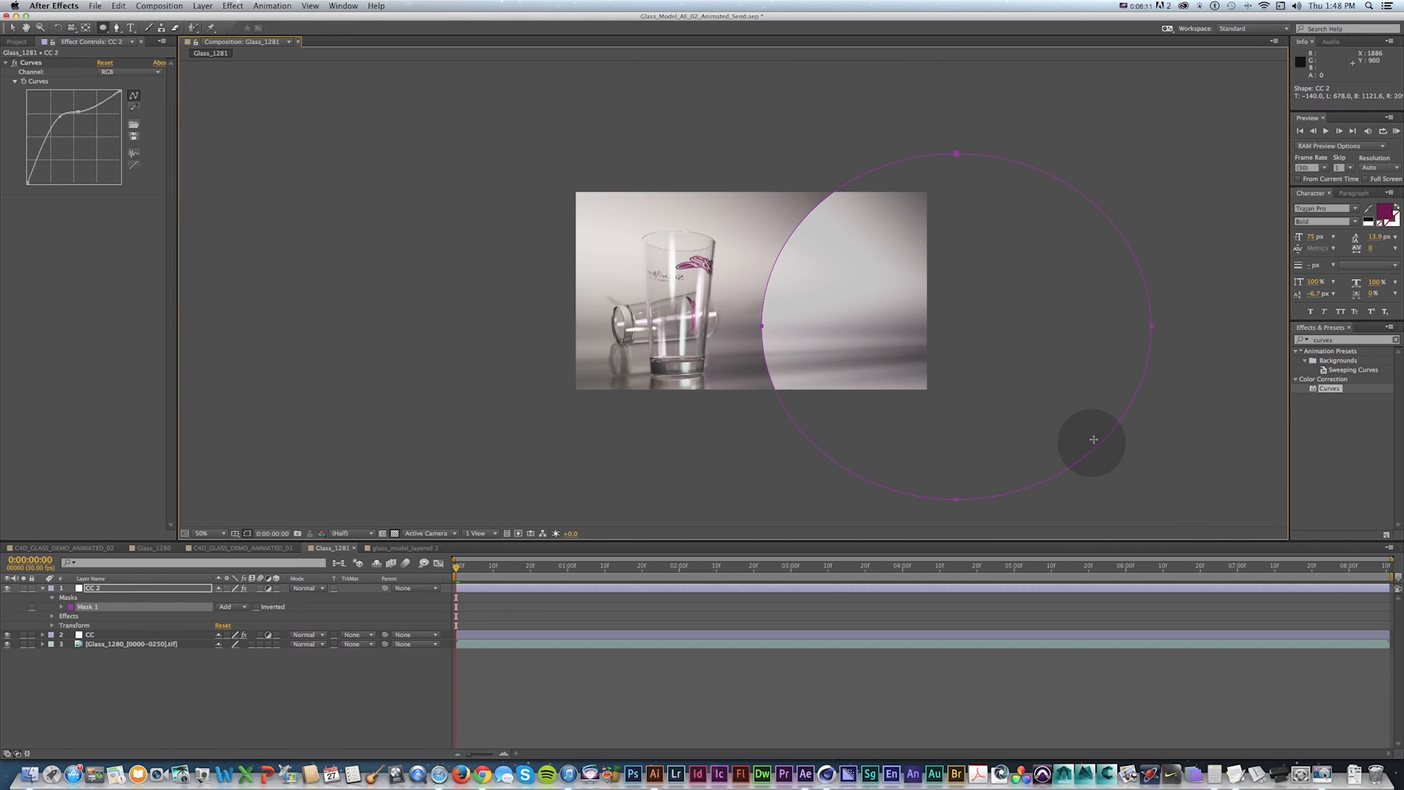
Set the mask feather on CC 2 to 411 pixels.
key("g")
key("f")
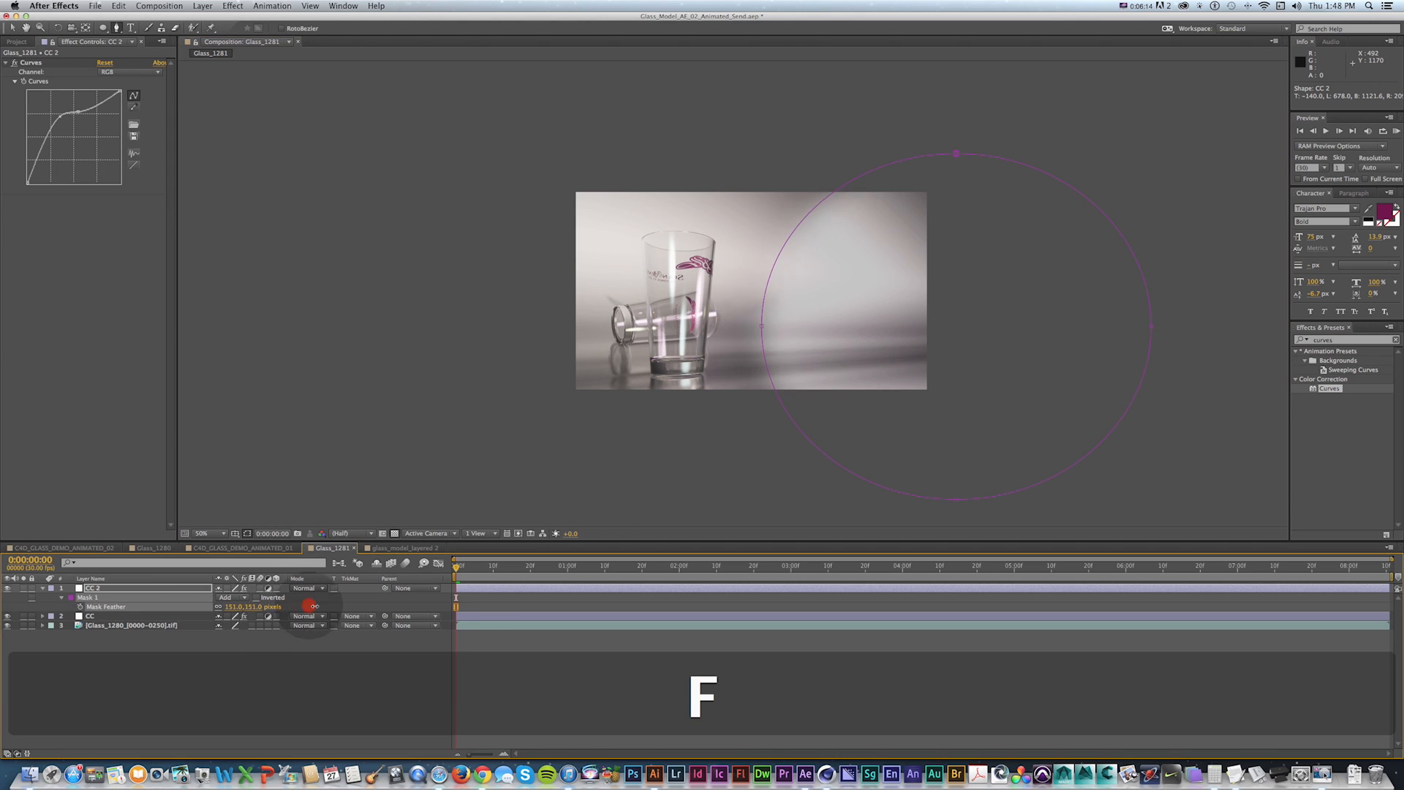
key("v")
left_click(604, 664)
Duplicate the CC 2 layer.
left_click(106, 586)
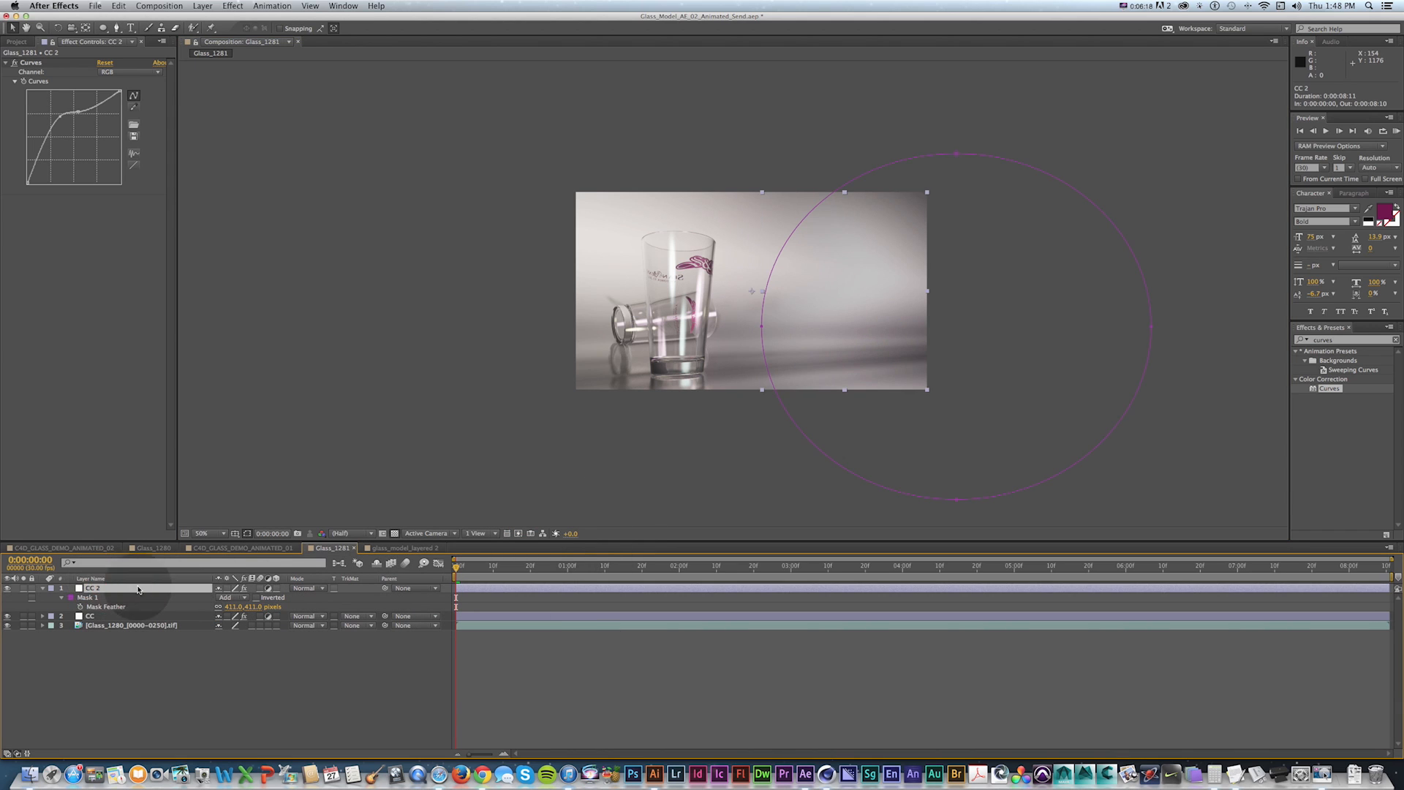
key("super+d")
key("super+z")
key("super+d")
Invert the mask on the CC 3 layer and reset its Curves effect.
key("m")
key("m")
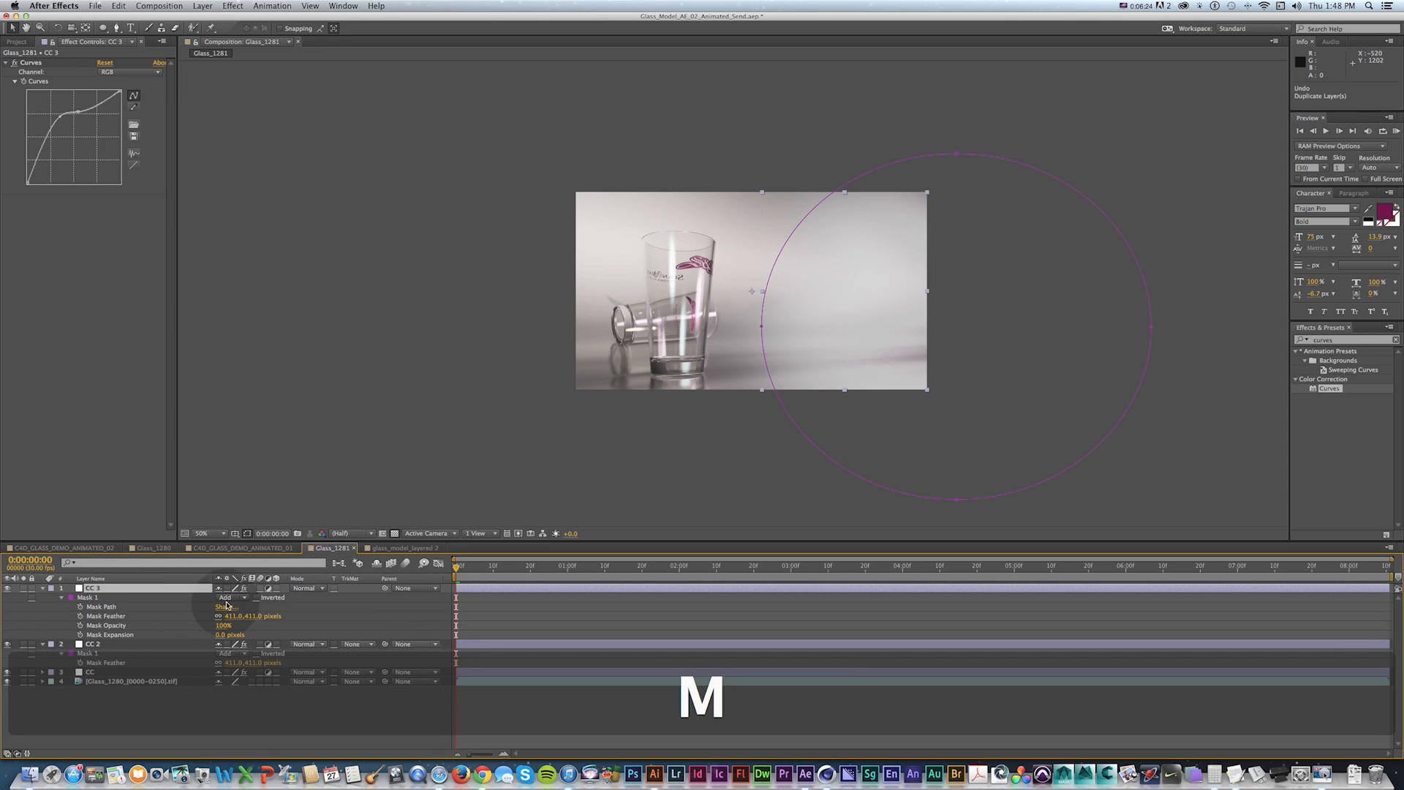
left_click(255, 598)
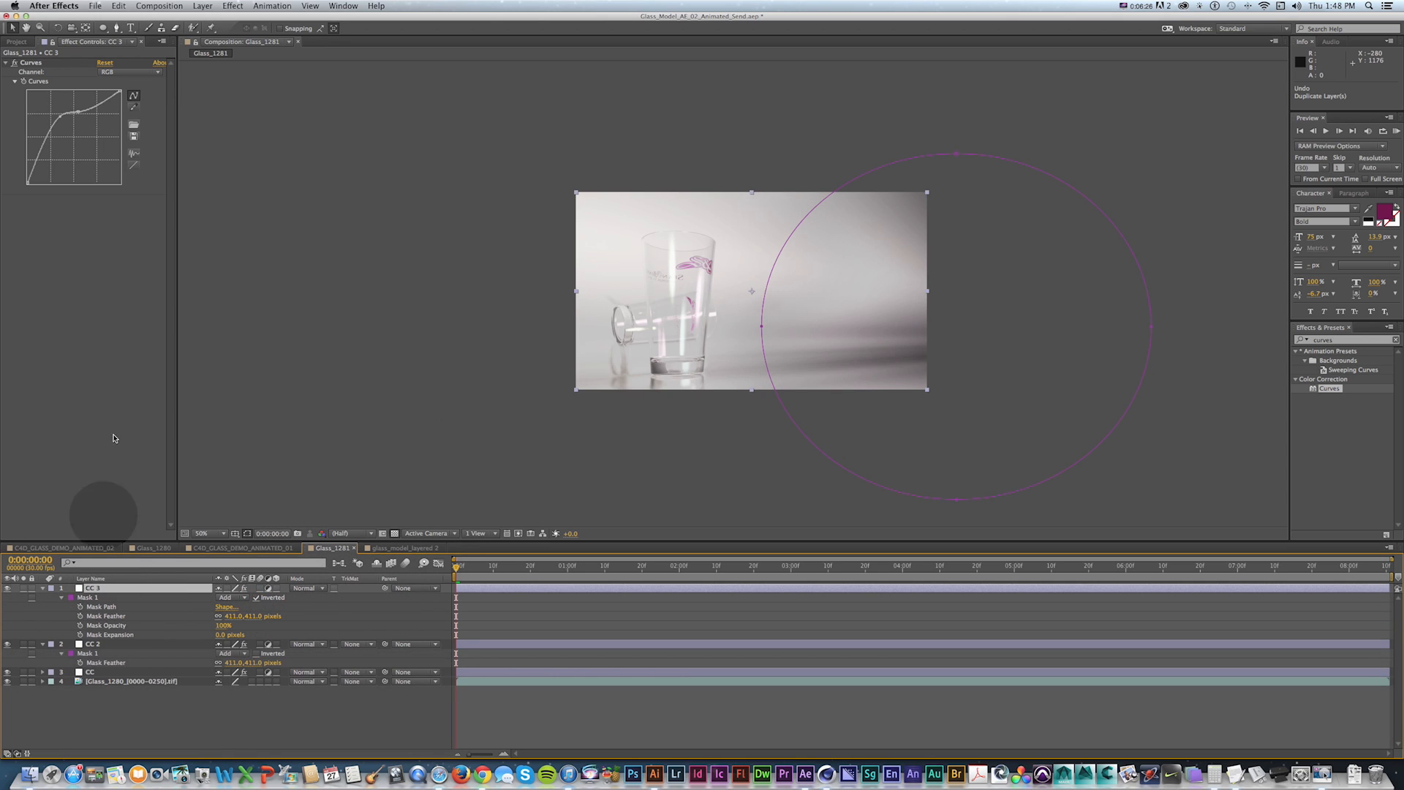
left_click(106, 62)
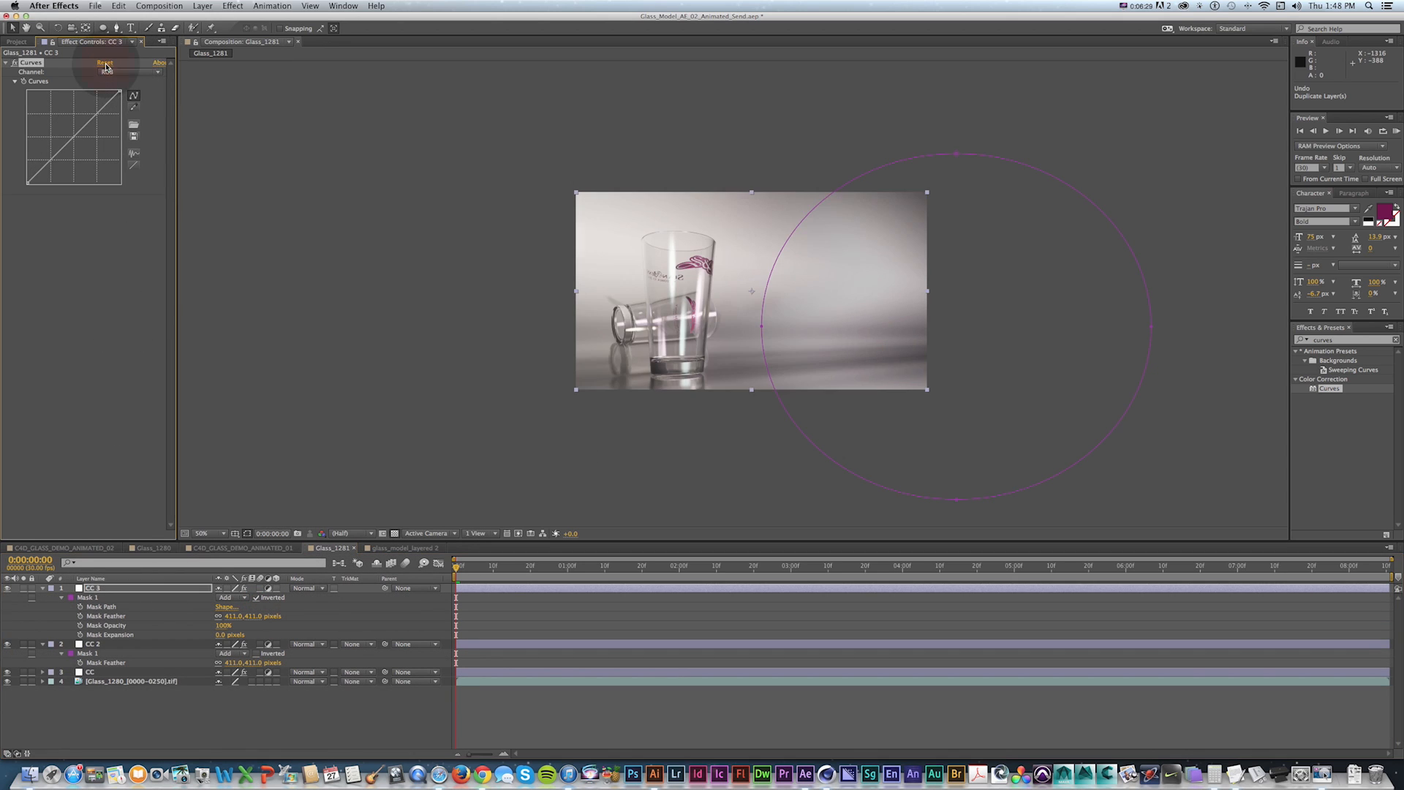
Switch the CC 3 Curves channel to Red and raise the red curve slightly.
left_click(116, 93)
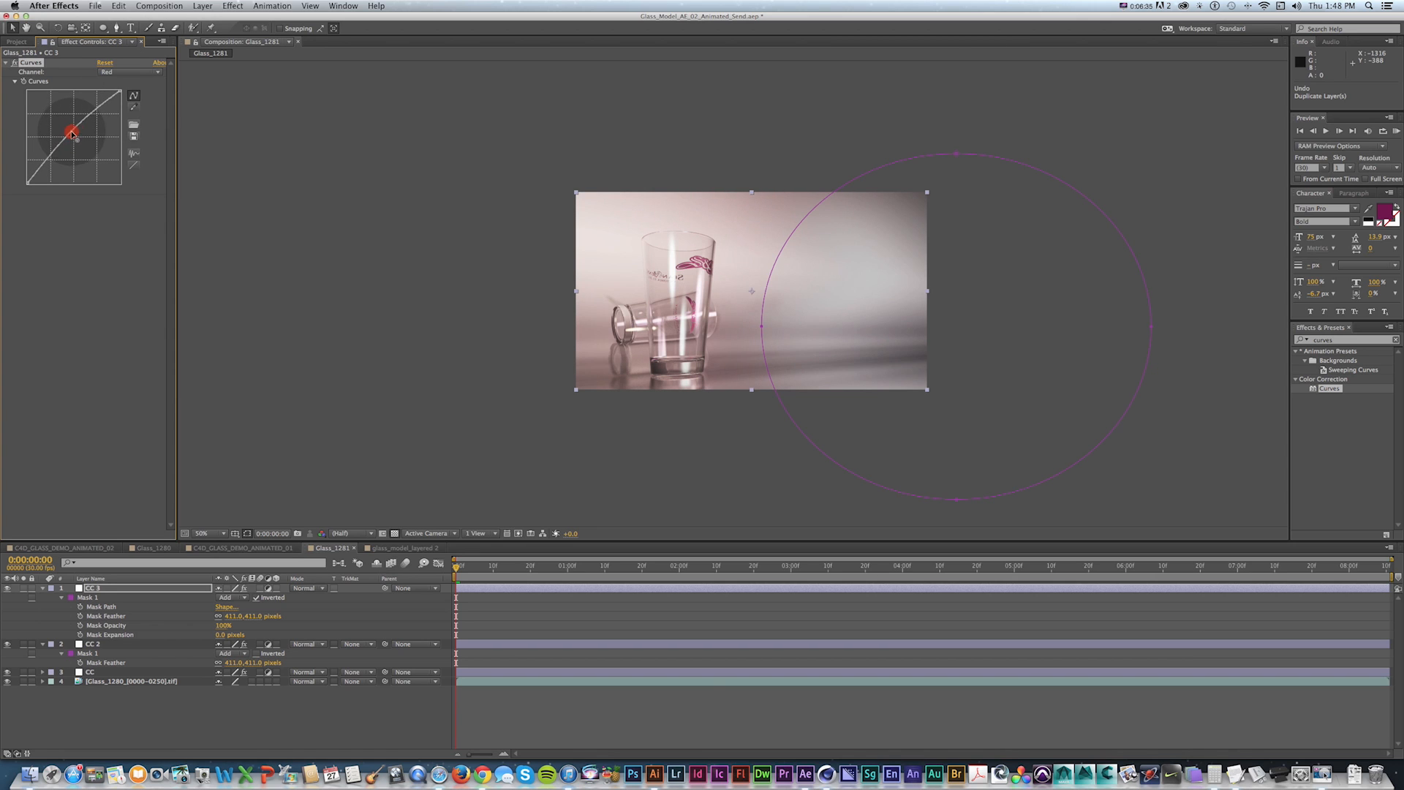
left_click_drag(72, 134, 70, 128)
Reposition and enlarge the inverted CC 3 mask ellipse so it covers the upper right of the frame.
key("v")
double_click(795, 423)
left_click_drag(796, 423, 590, 247)
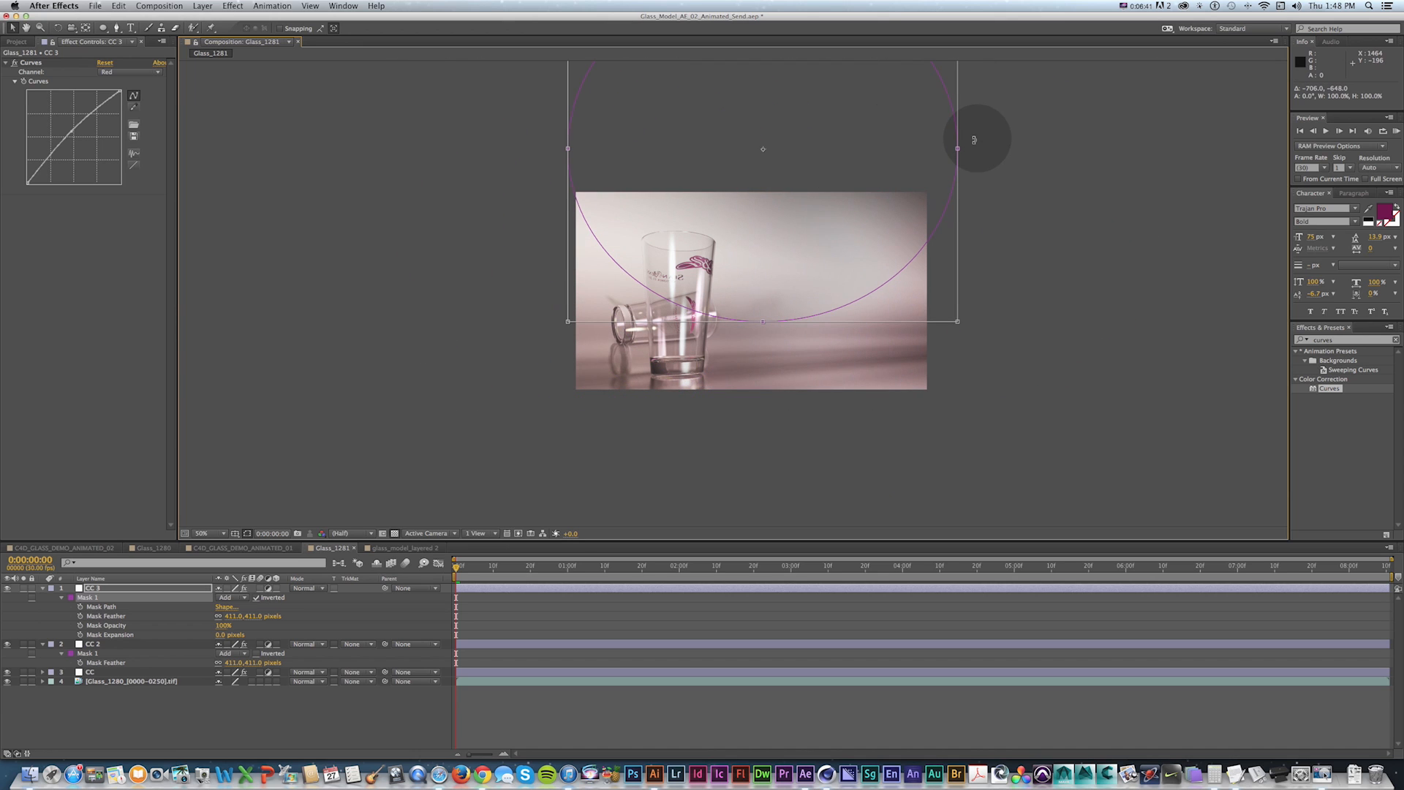
left_click_drag(959, 149, 1178, 149)
left_click_drag(526, 234, 679, 232)
key("v")
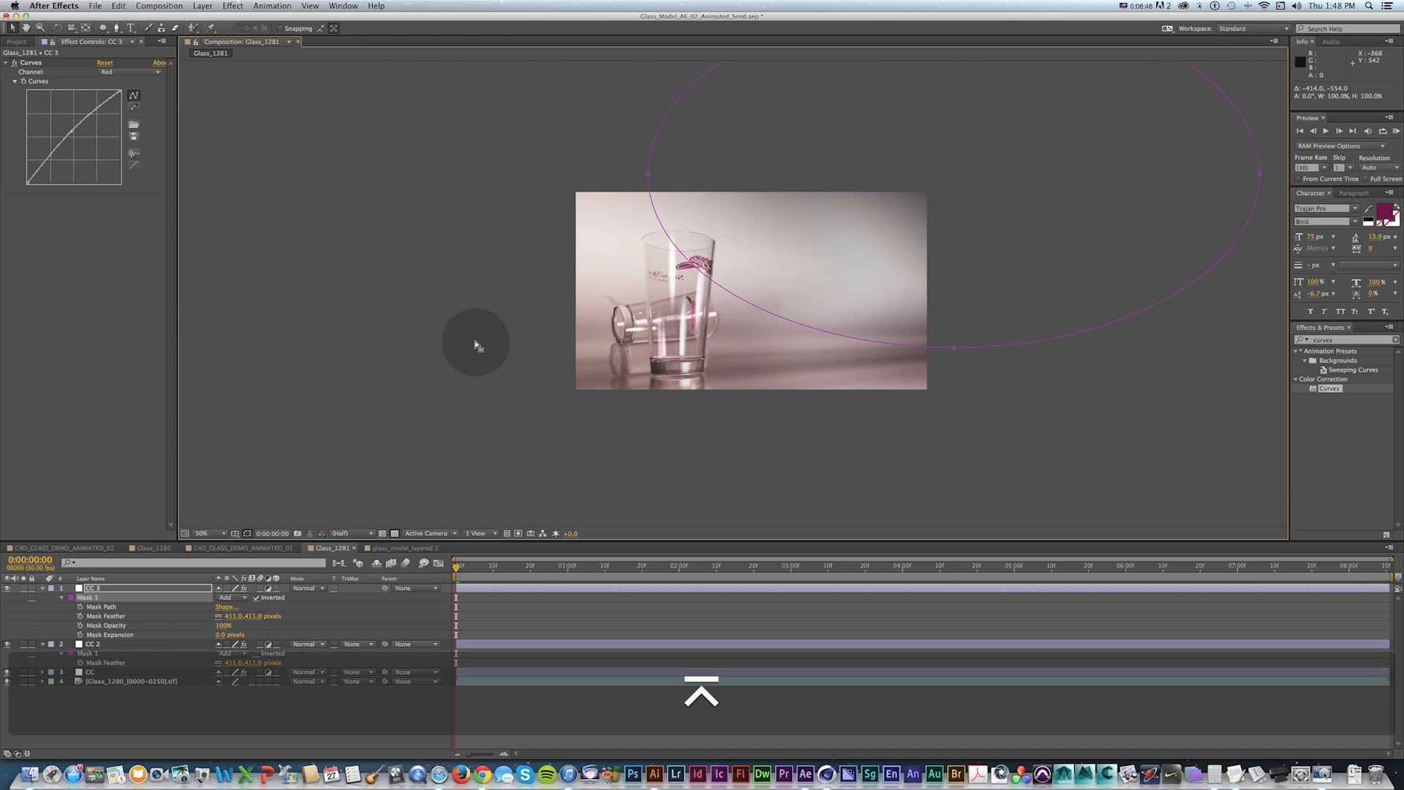
Add a text layer reading "DYANMICS" in the upper right of the frame and reveal its Opacity property.
scroll(492, 334, "up", 1)
key("v")
left_click(671, 336)
left_click(261, 479)
left_click_drag(7, 671, 6, 601)
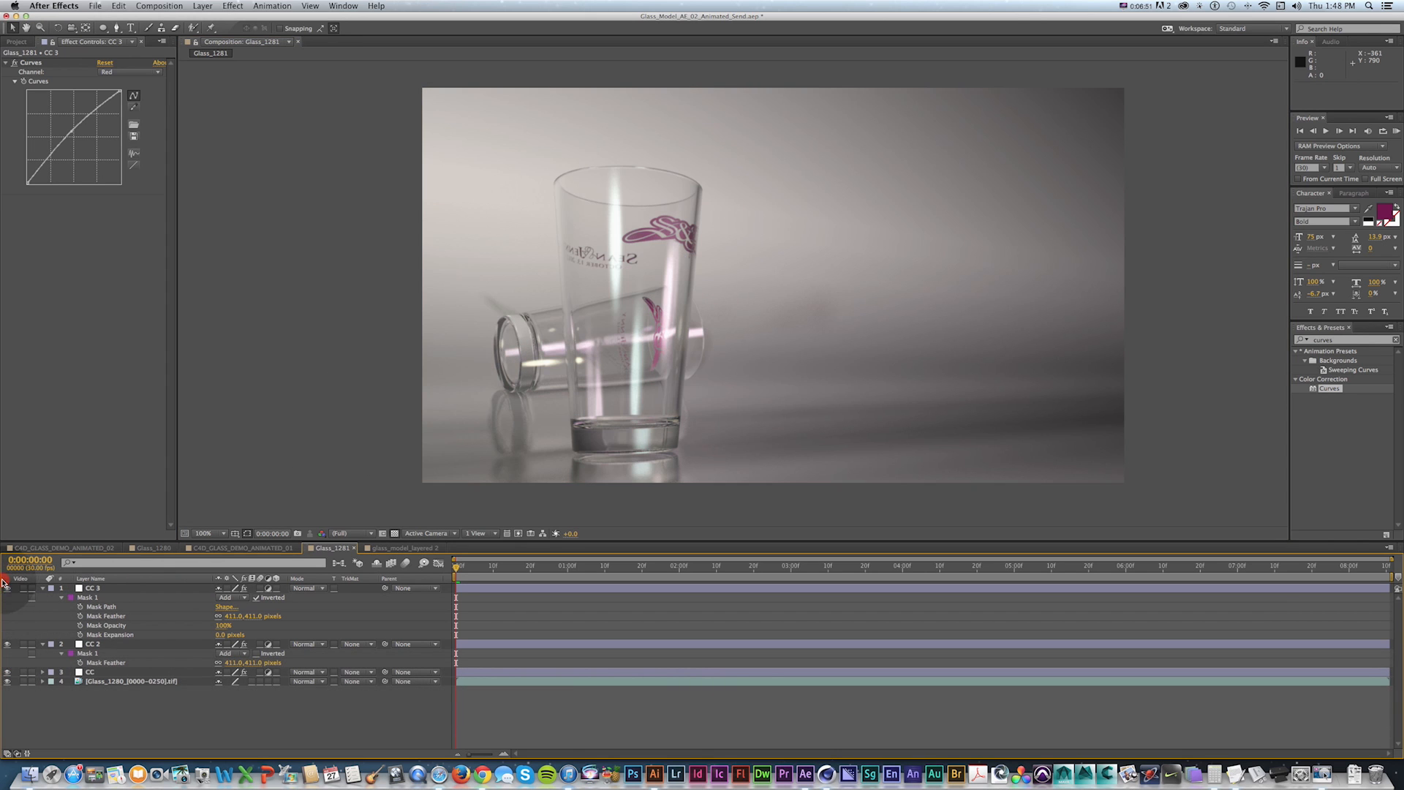
key("super+t")
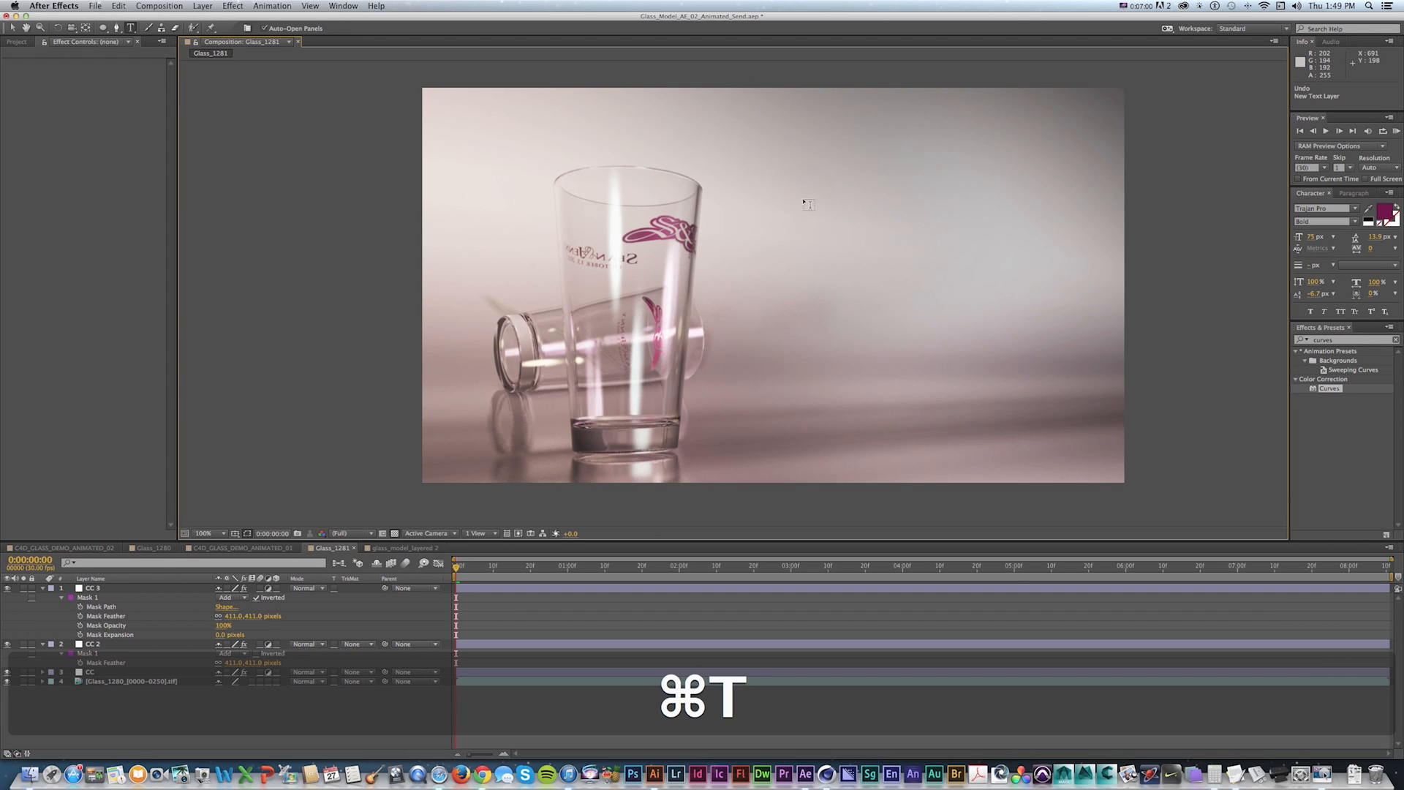
left_click(804, 202)
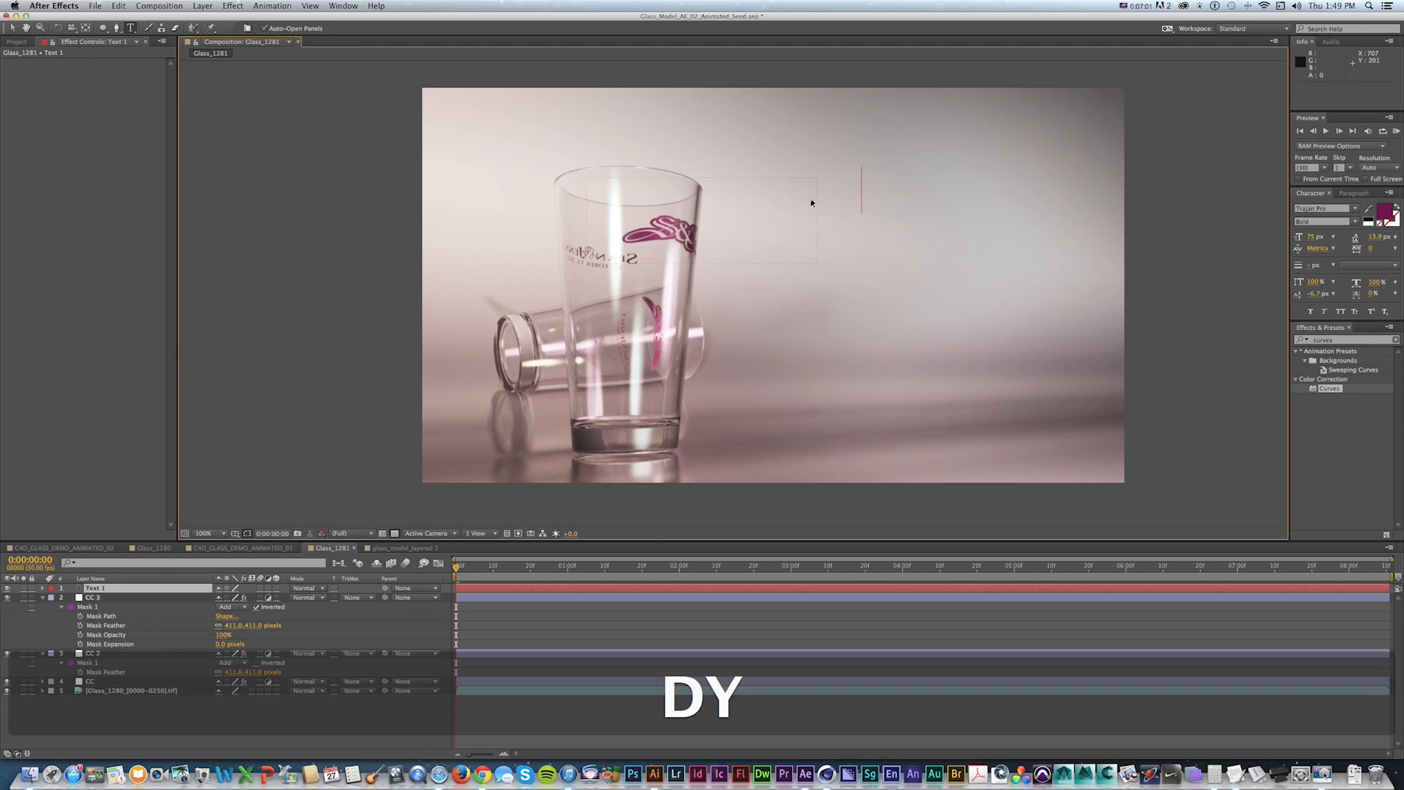
left_click(11, 28)
key("t")
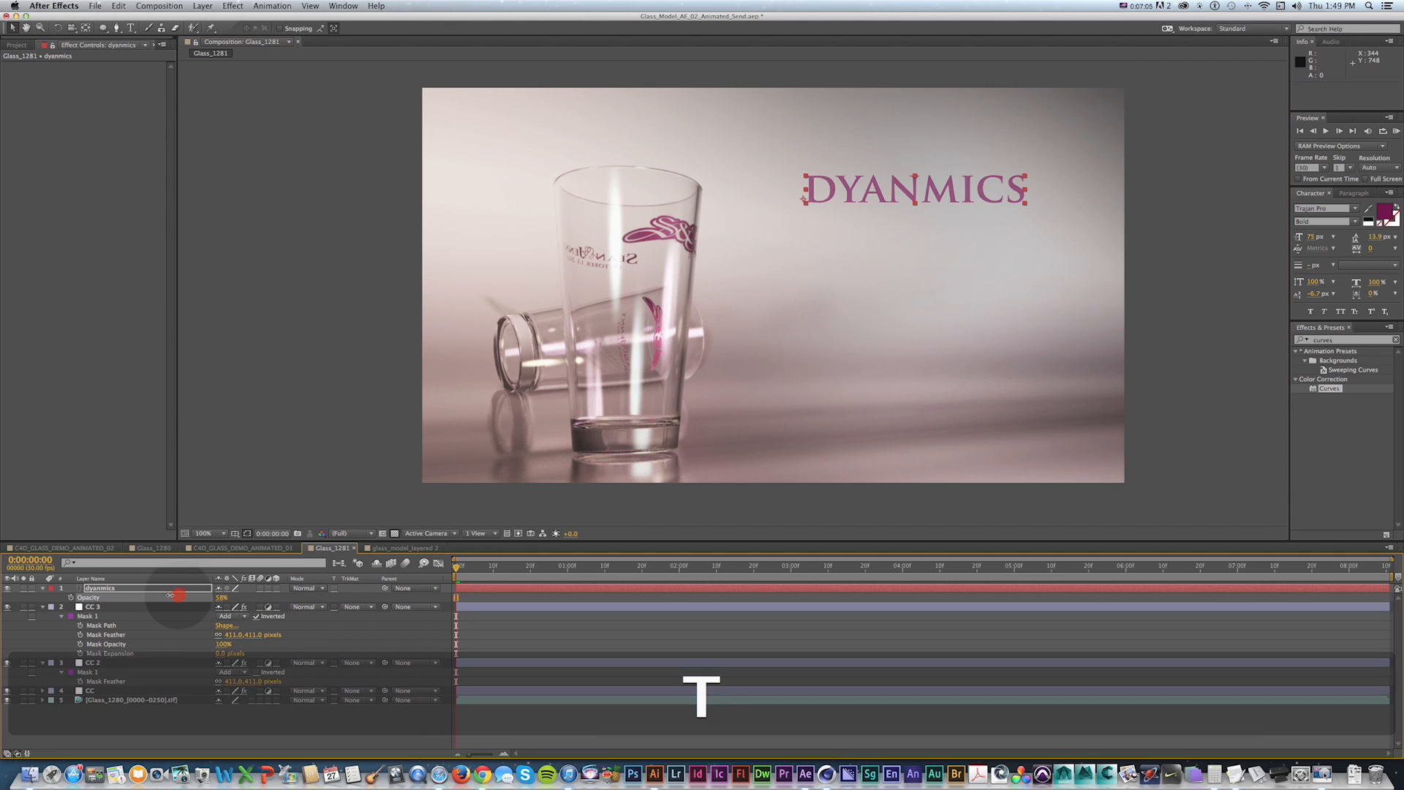
Move the DYANMICS text slightly lower, to about position 694, 241.
key("v")
left_click_drag(907, 192, 903, 222)
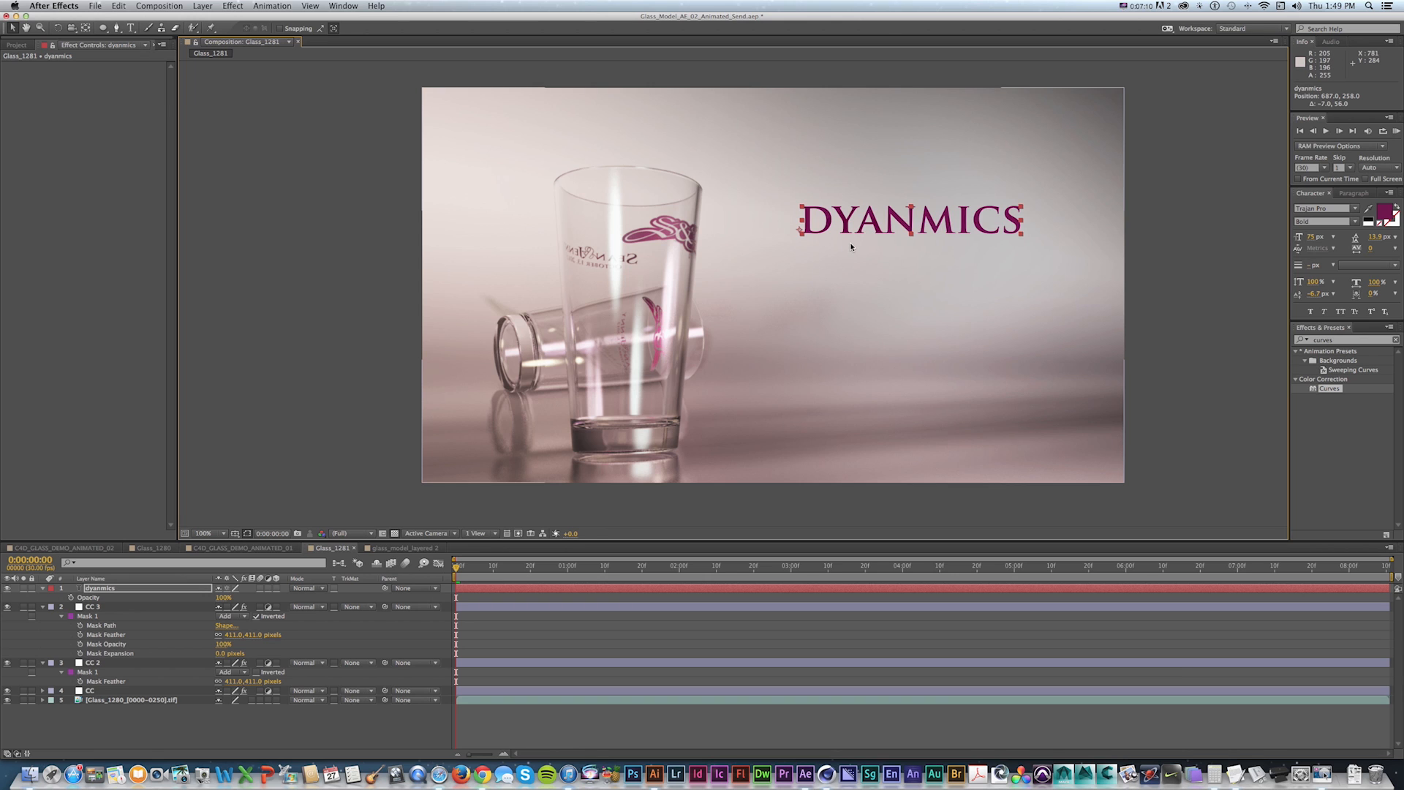
left_click_drag(875, 220, 839, 258)
key("space")
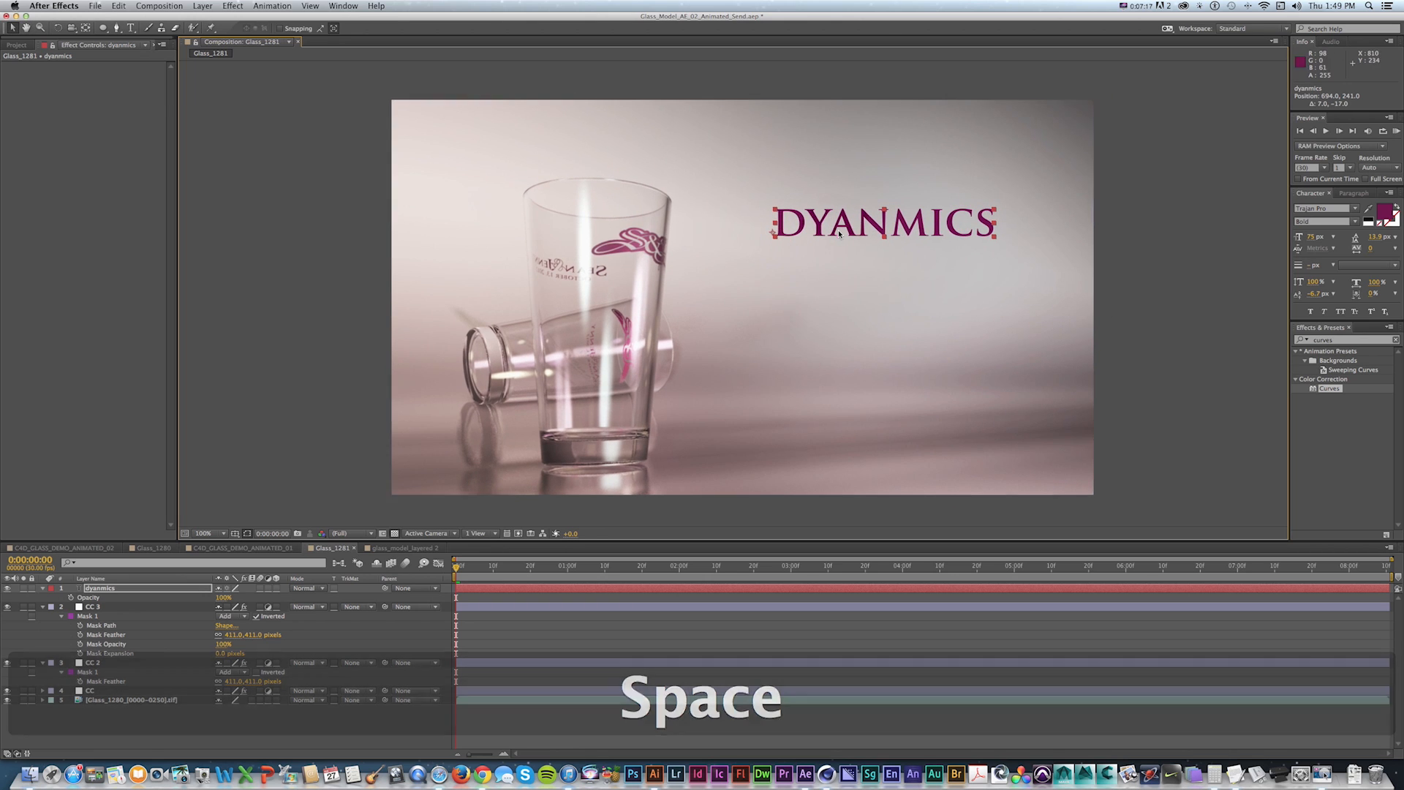
left_click_drag(794, 304, 799, 299)
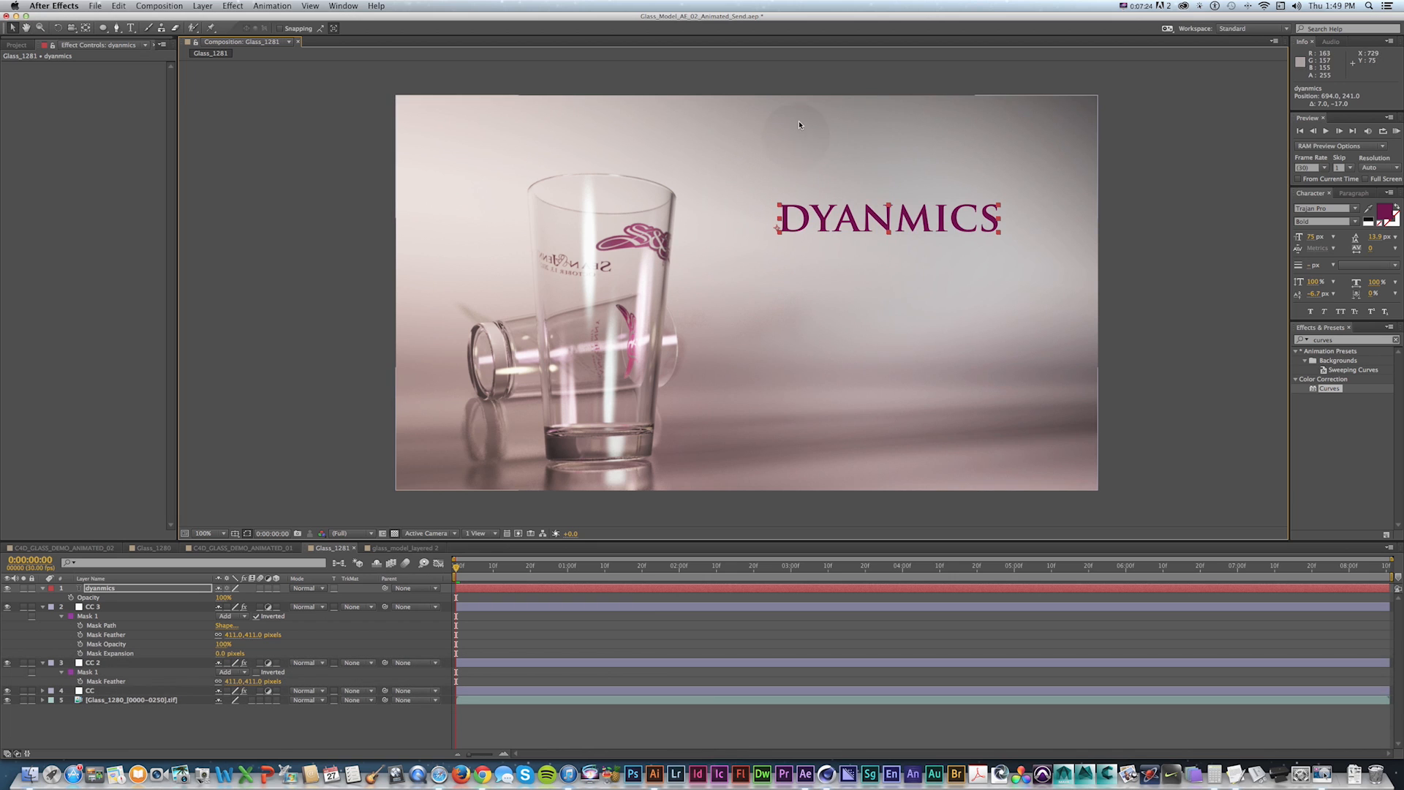
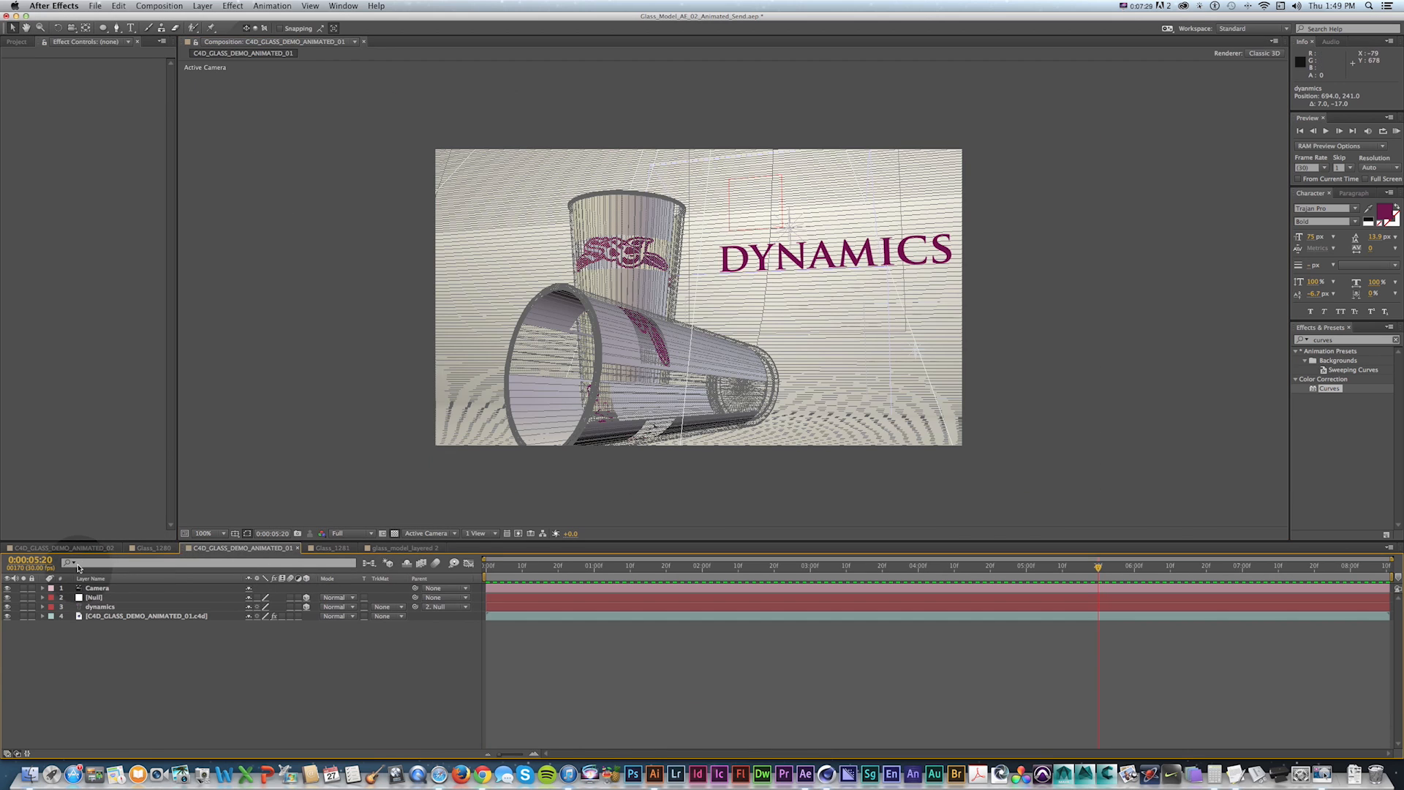
Switch to Cinema 4D and save the scene file.
left_click(85, 549)
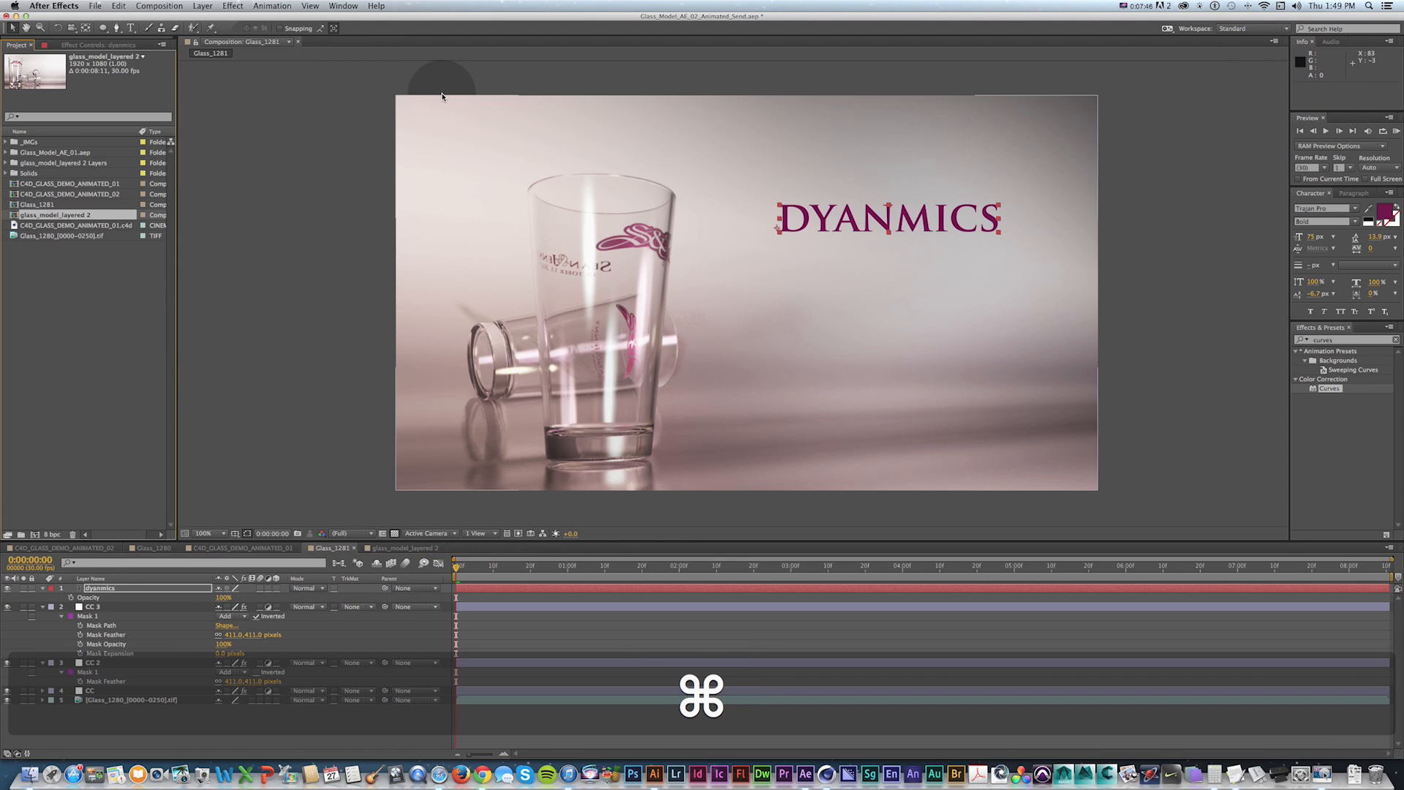
key("super+Tab")
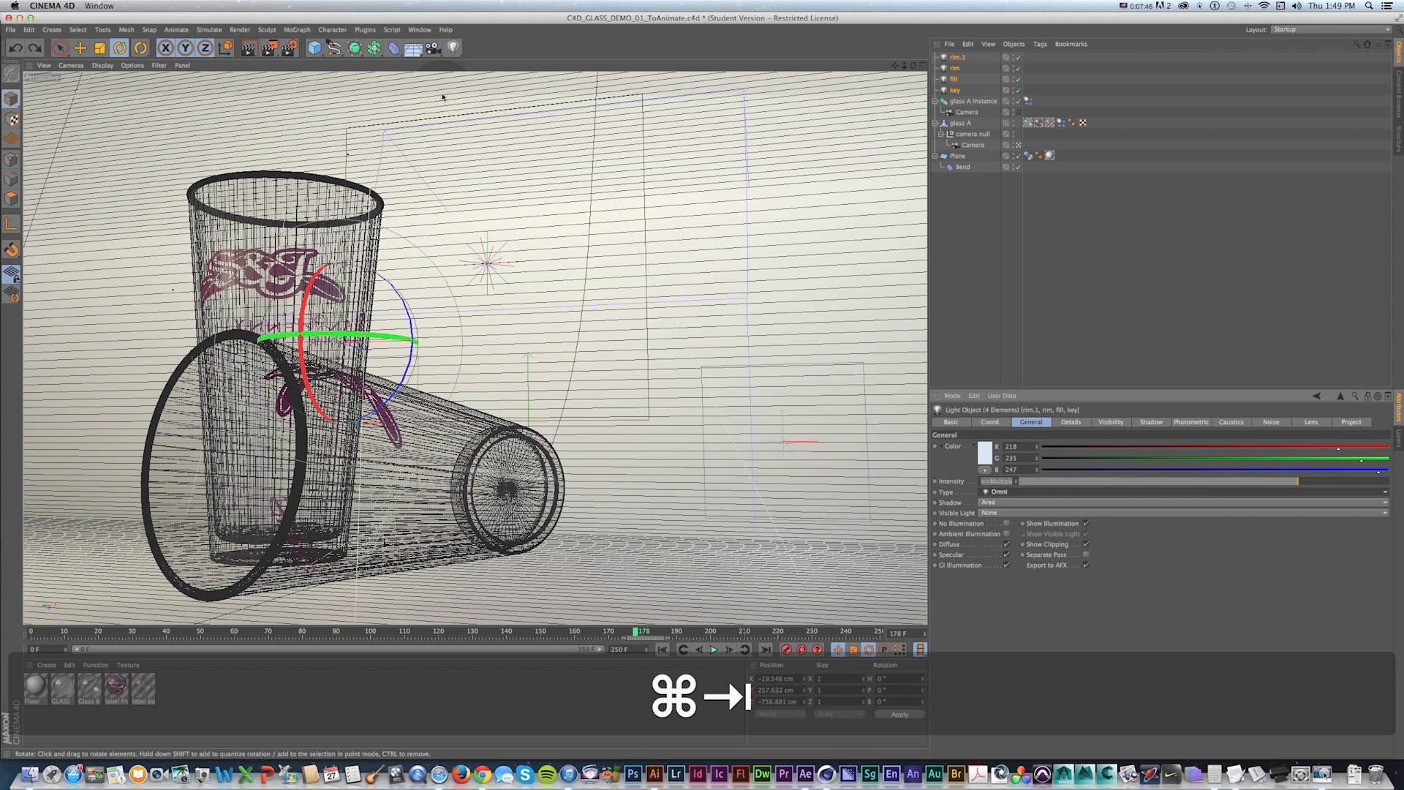
key("super+s")
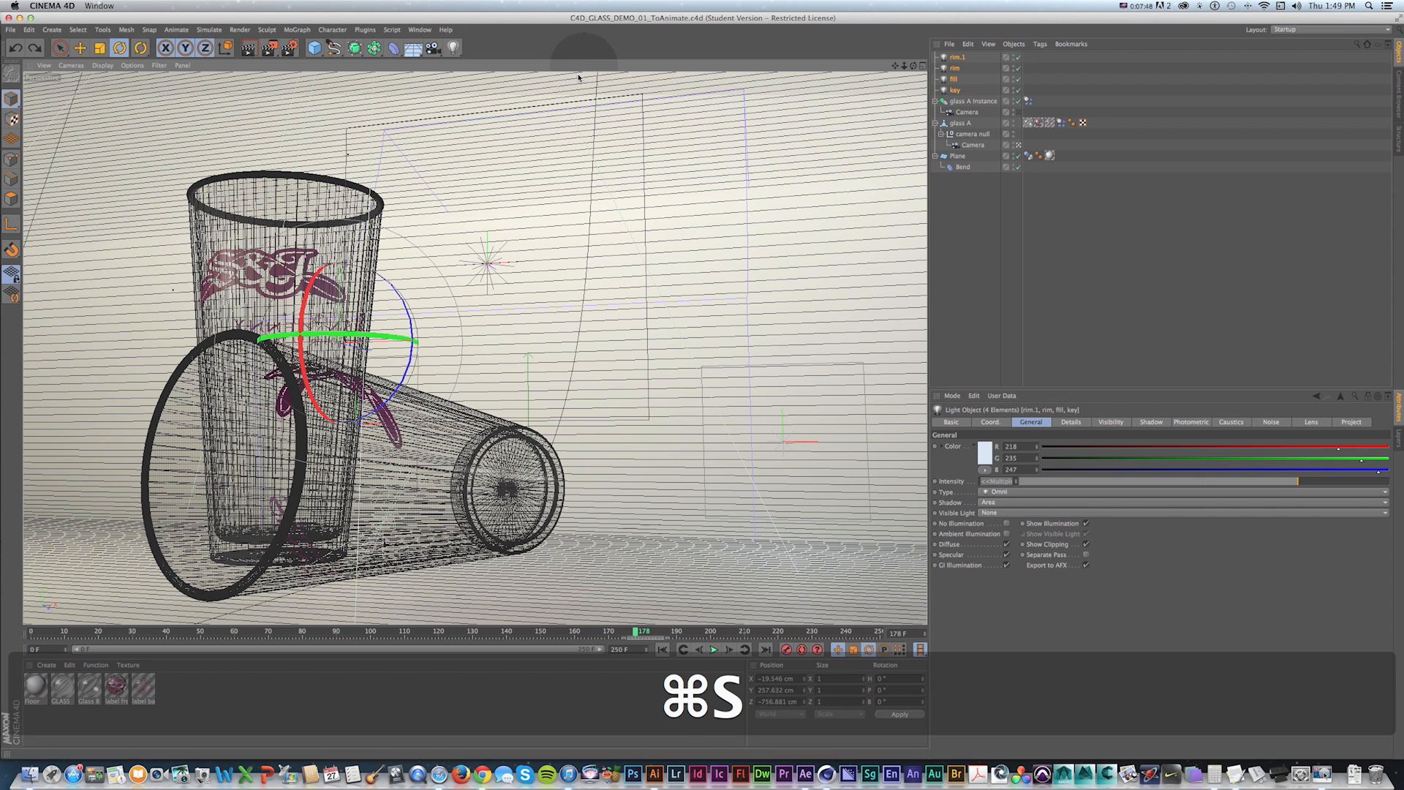
Import C4D_CLASS_DEMO_01_ToAnimate.c4d and build a new composition from it.
key("super+Tab")
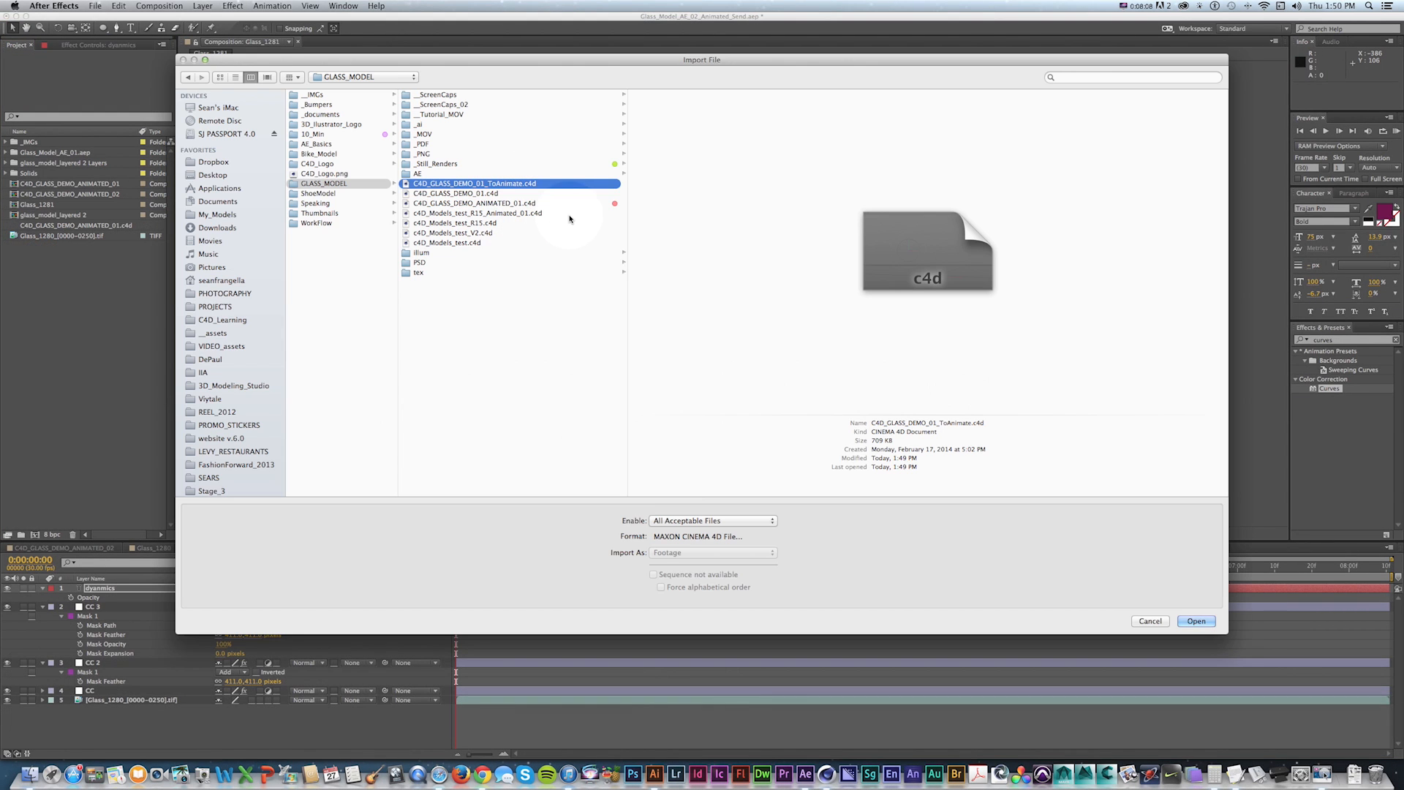
key("Return")
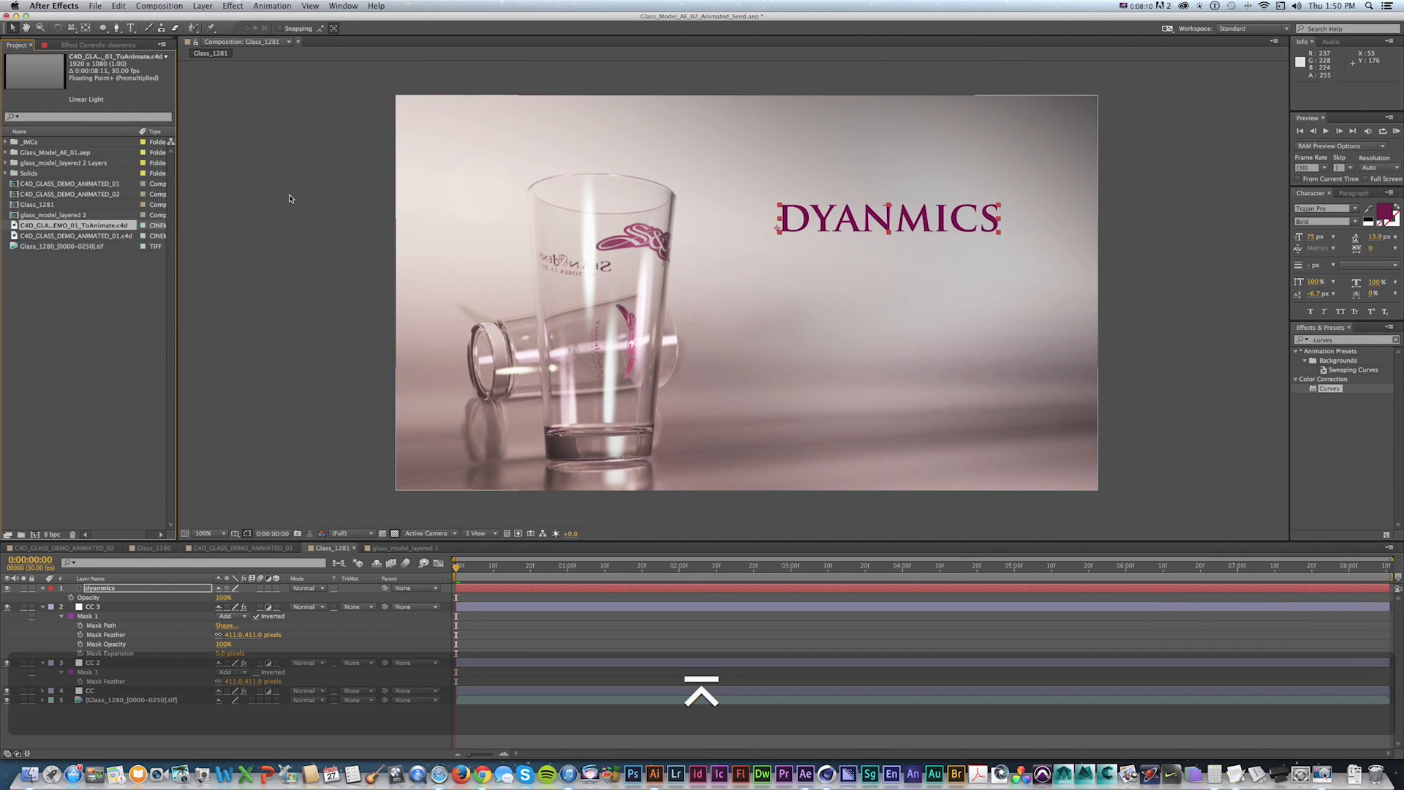
left_click_drag(13, 227, 39, 535)
key("super+minus")
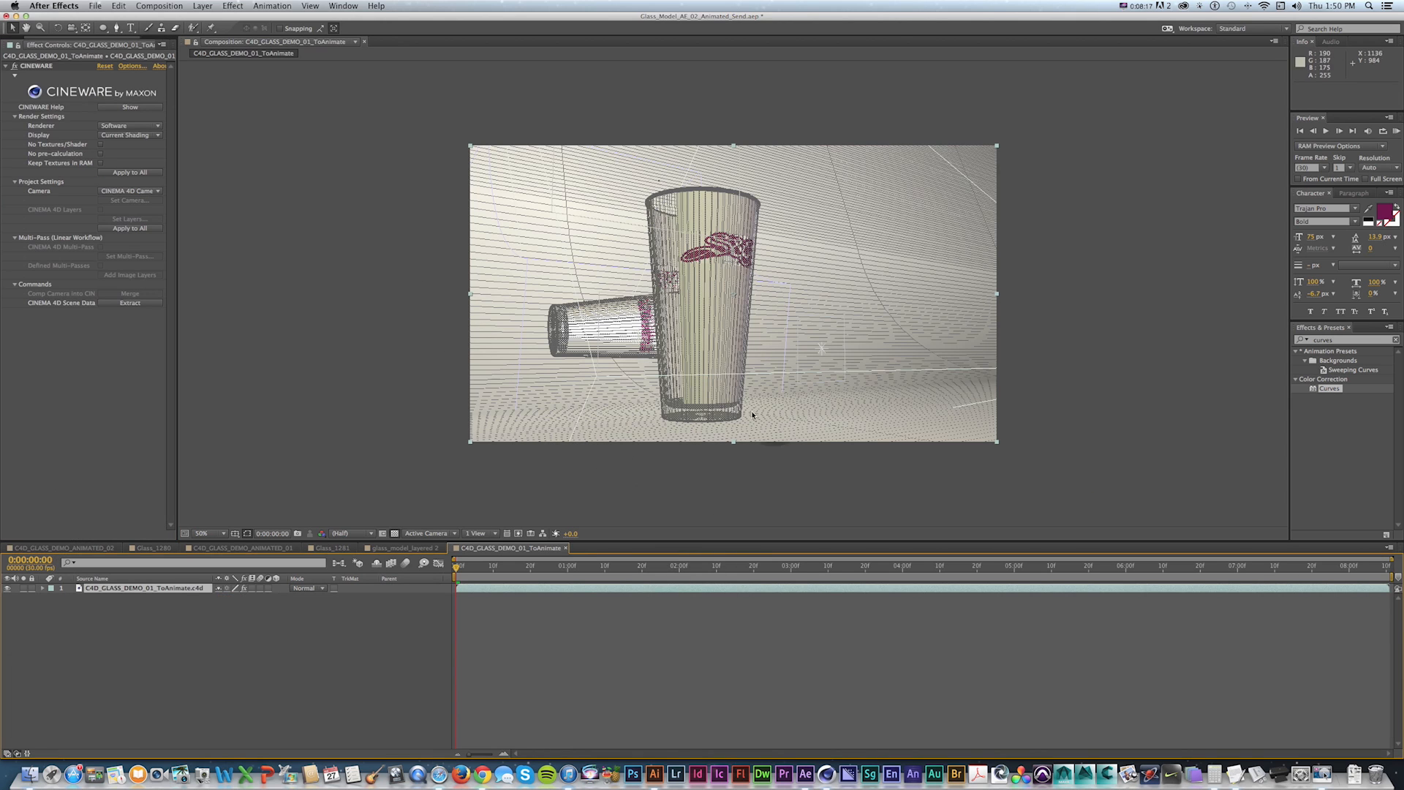
left_click(123, 126)
left_click(121, 138)
left_click(121, 126)
left_click(117, 157)
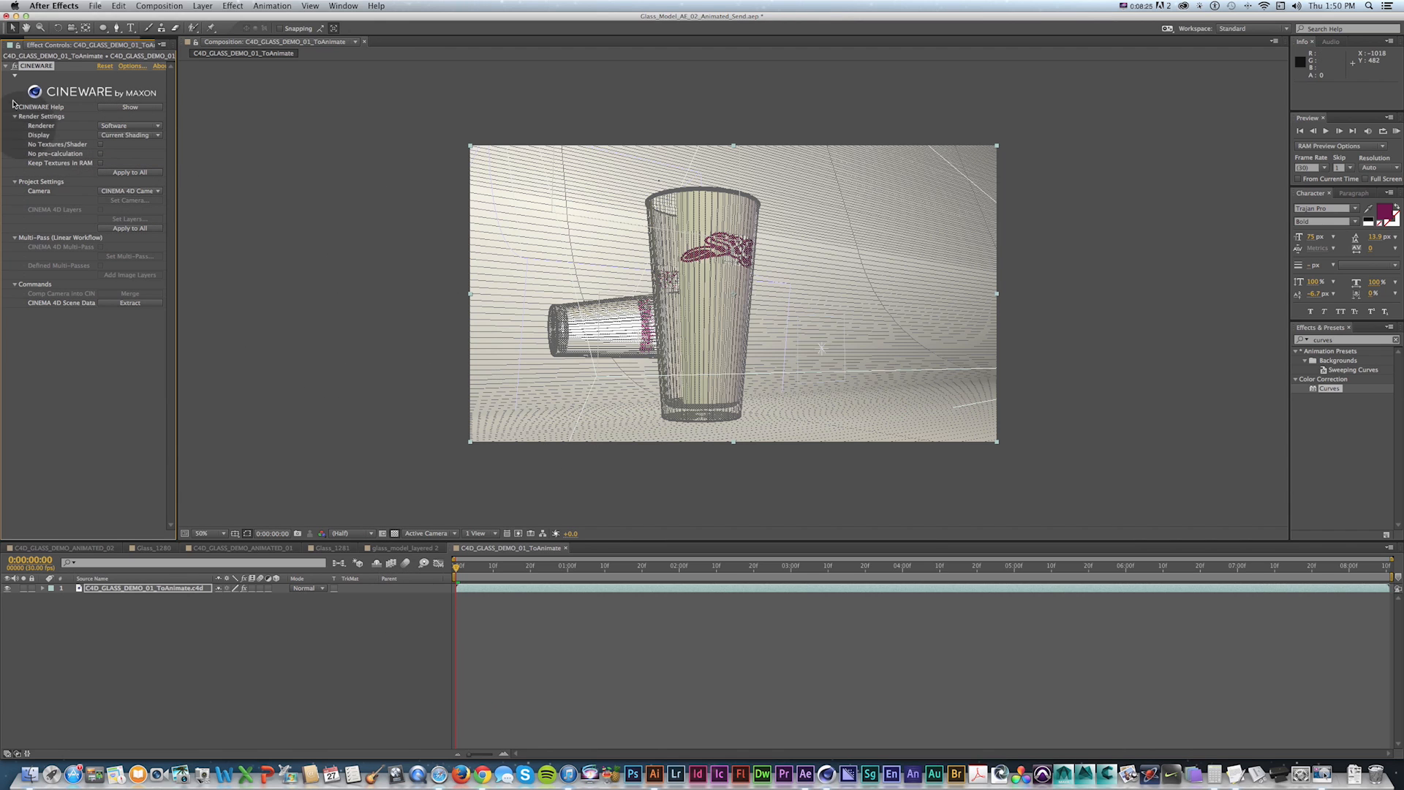
Undo the last three actions and redo one of them.
key("super+z")
key("super+z")
key("super+z")
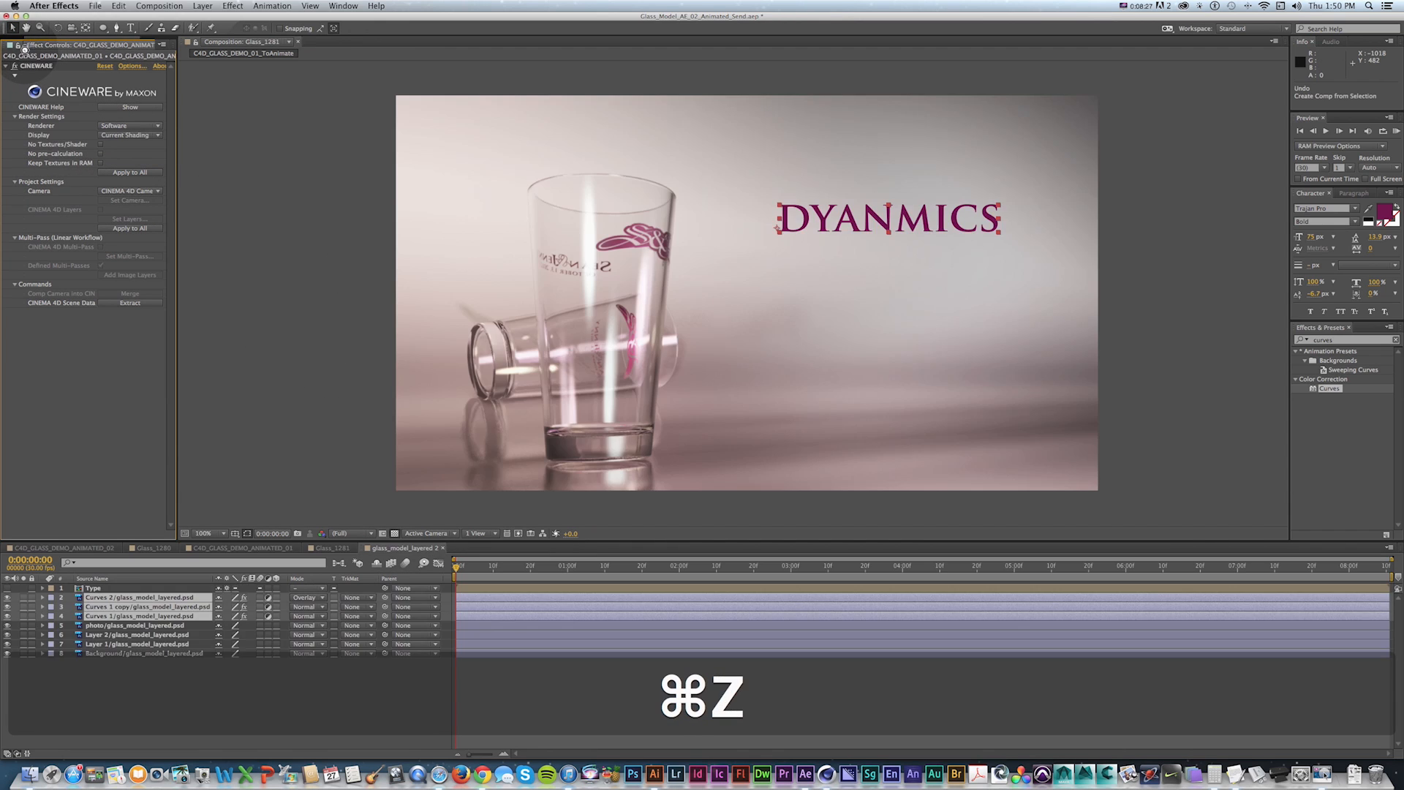
key("shift+super+z")
In Cinema 4D, move the timeline to about frame 55 and deselect all objects.
key("super+Tab")
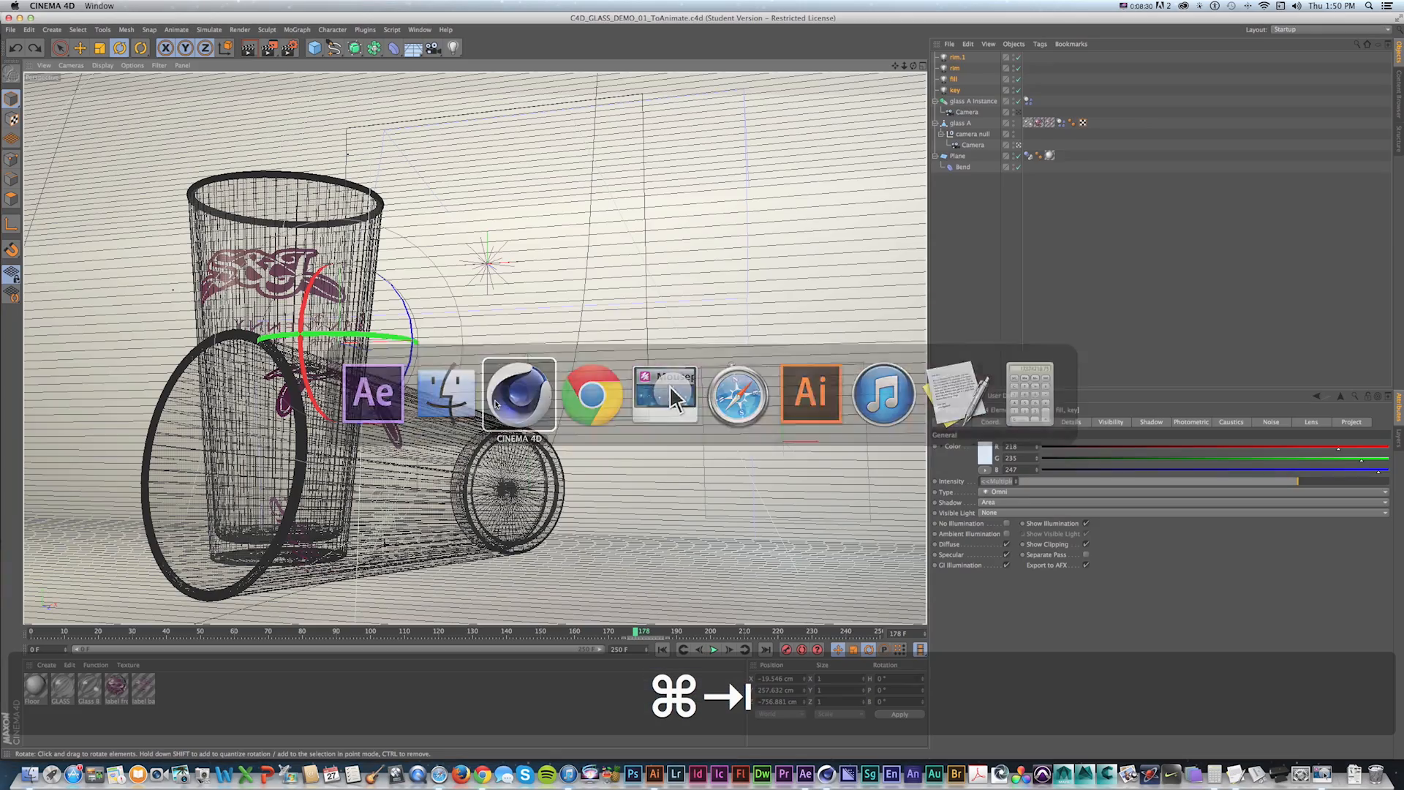
left_click_drag(637, 632, 266, 626)
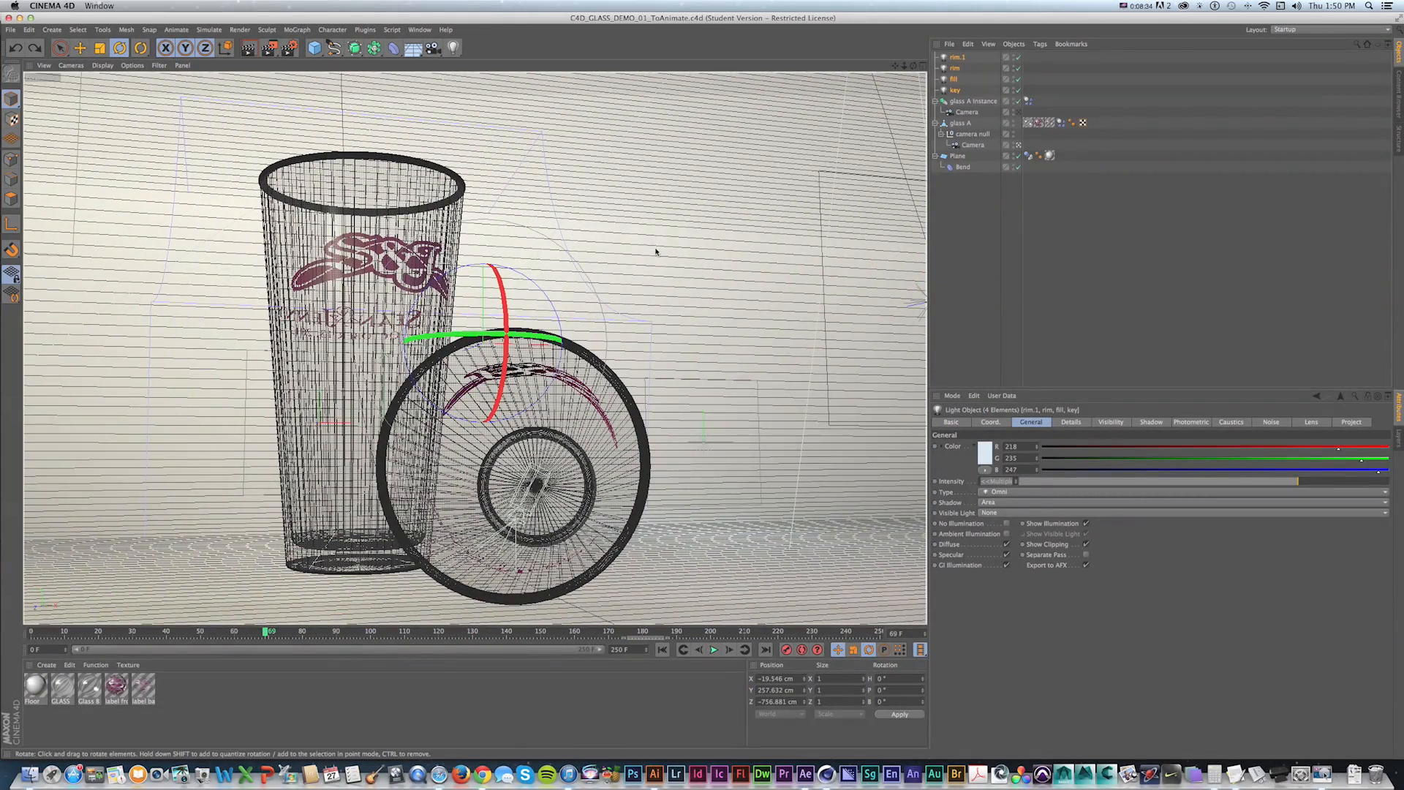
left_click_drag(267, 632, 217, 631)
left_click(978, 241)
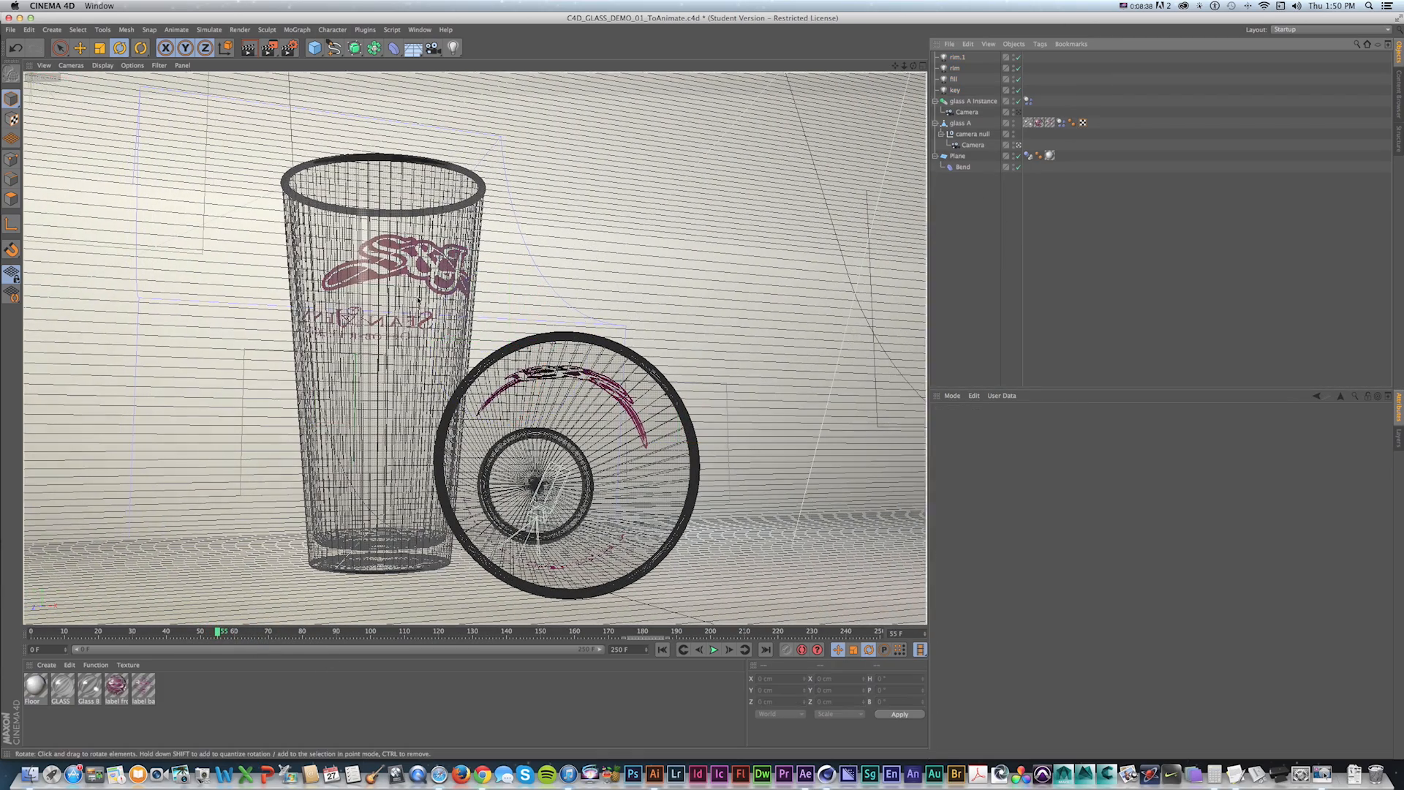
left_click(53, 29)
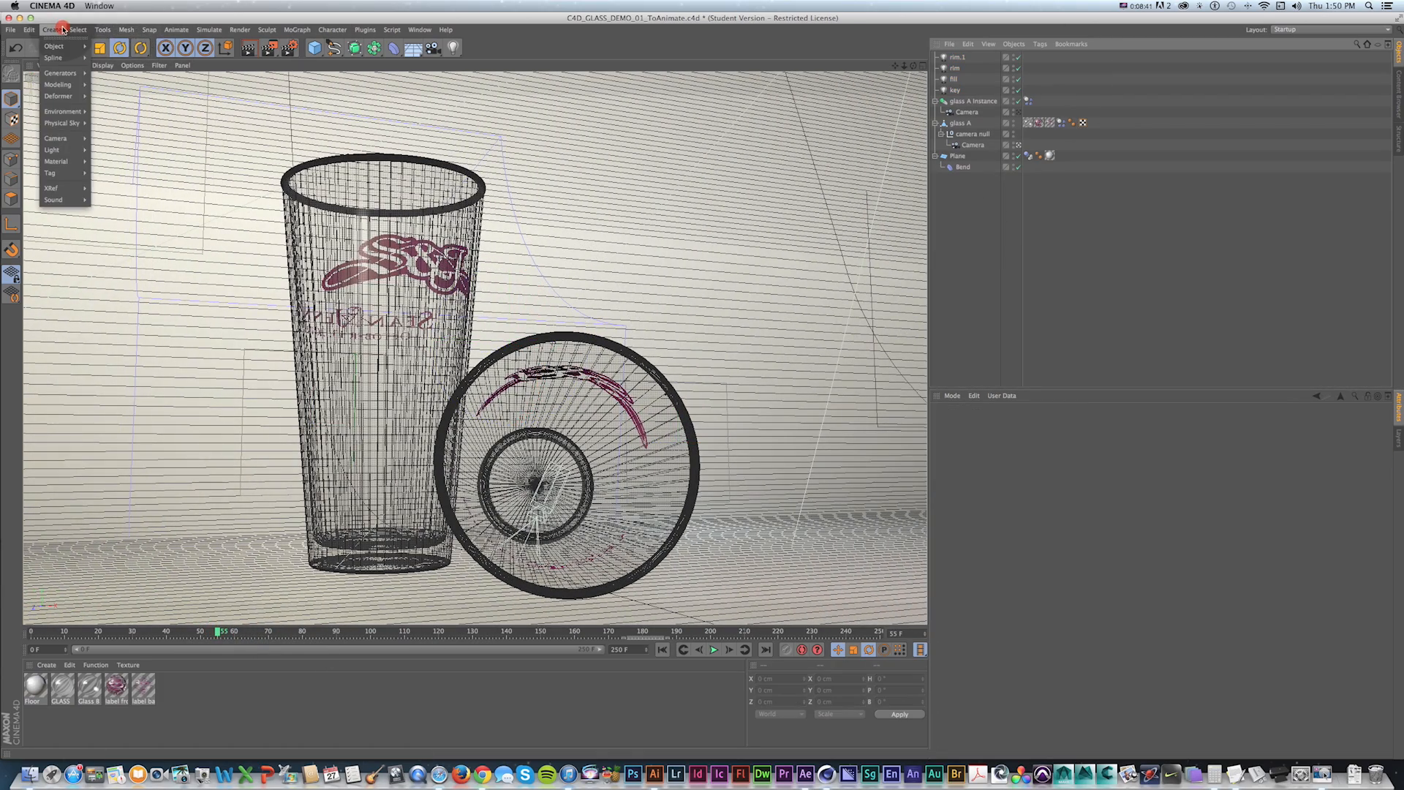
Switch to After Effects and preview the C4D_CLASS_DEMO_ANIMATED_01 composition.
key("super+Tab")
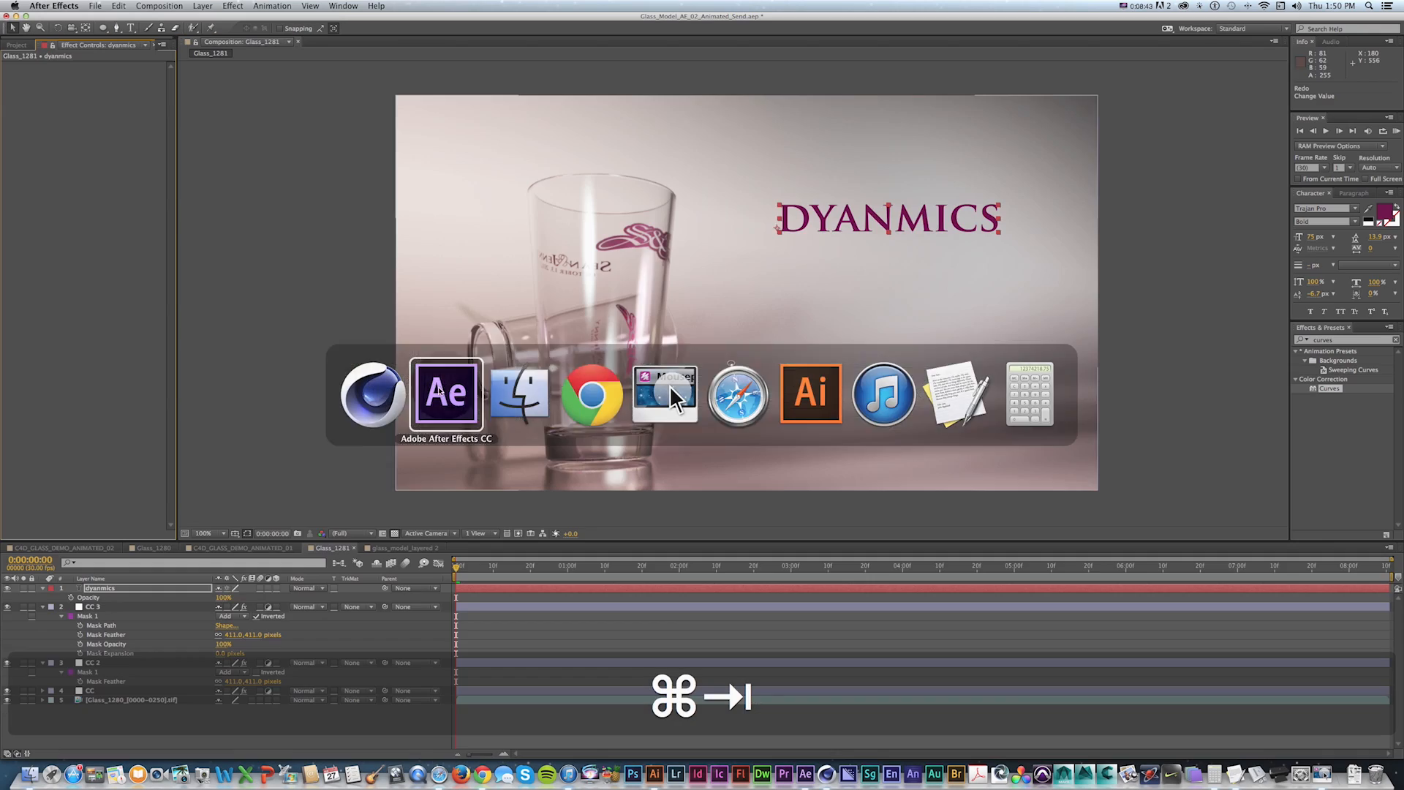
key("KP_0")
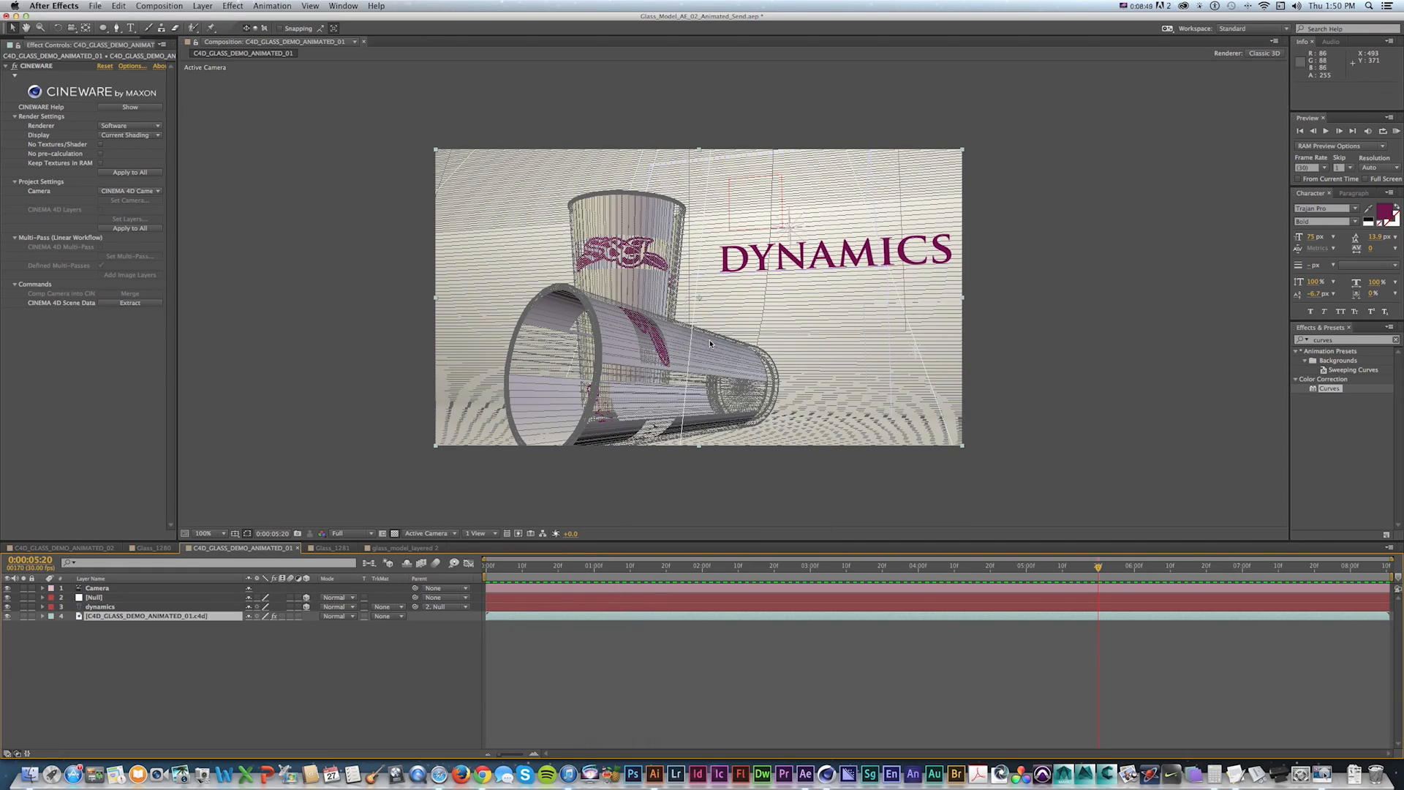
key("KP_0")
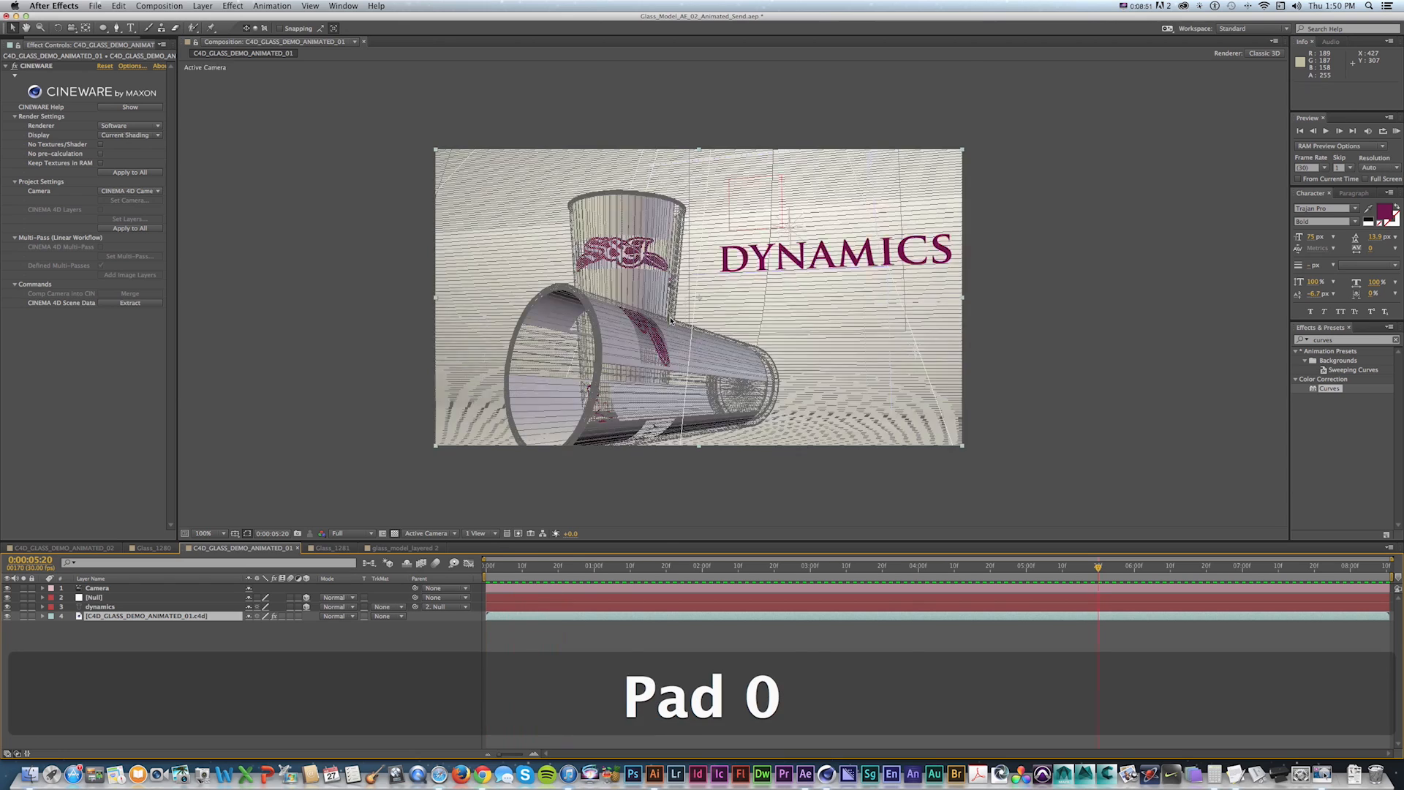
Switch to Cinema 4D and create a Null object.
key("super+Tab")
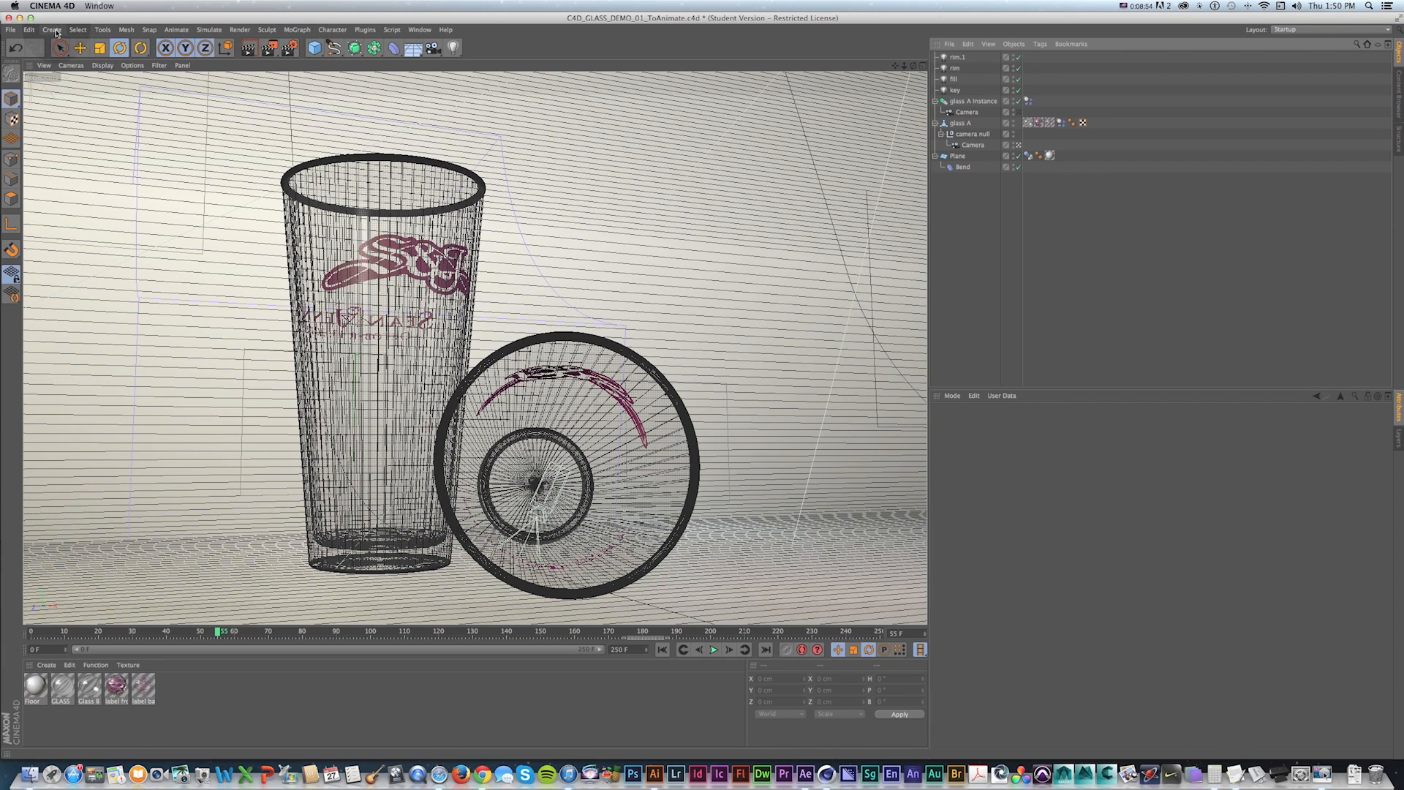
left_click(52, 30)
mouse_move(62, 46)
left_click(119, 49)
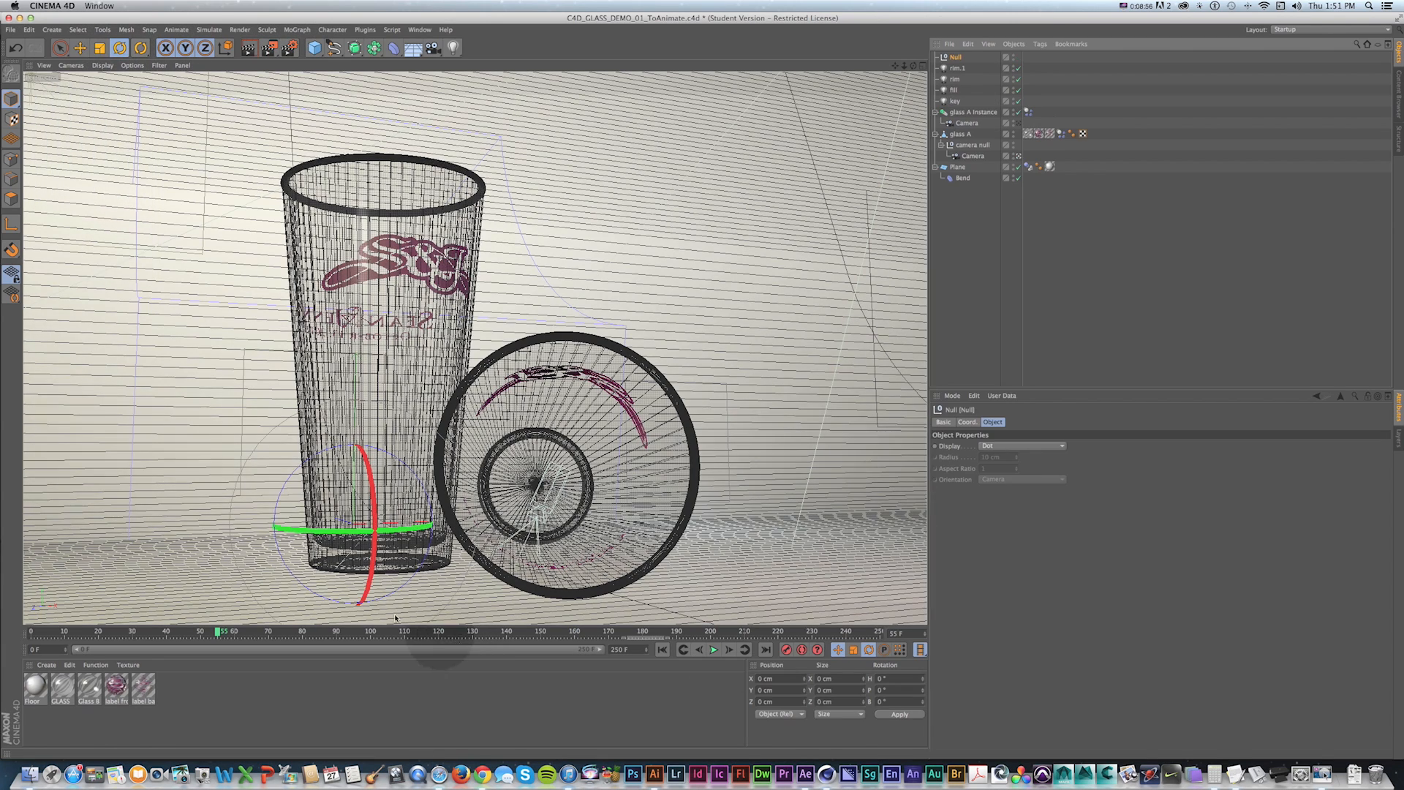
Move the Null up into the upper right of the scene, near the top of the glass.
key("e")
left_click_drag(362, 453, 377, 177)
left_click_drag(395, 242, 396, 249)
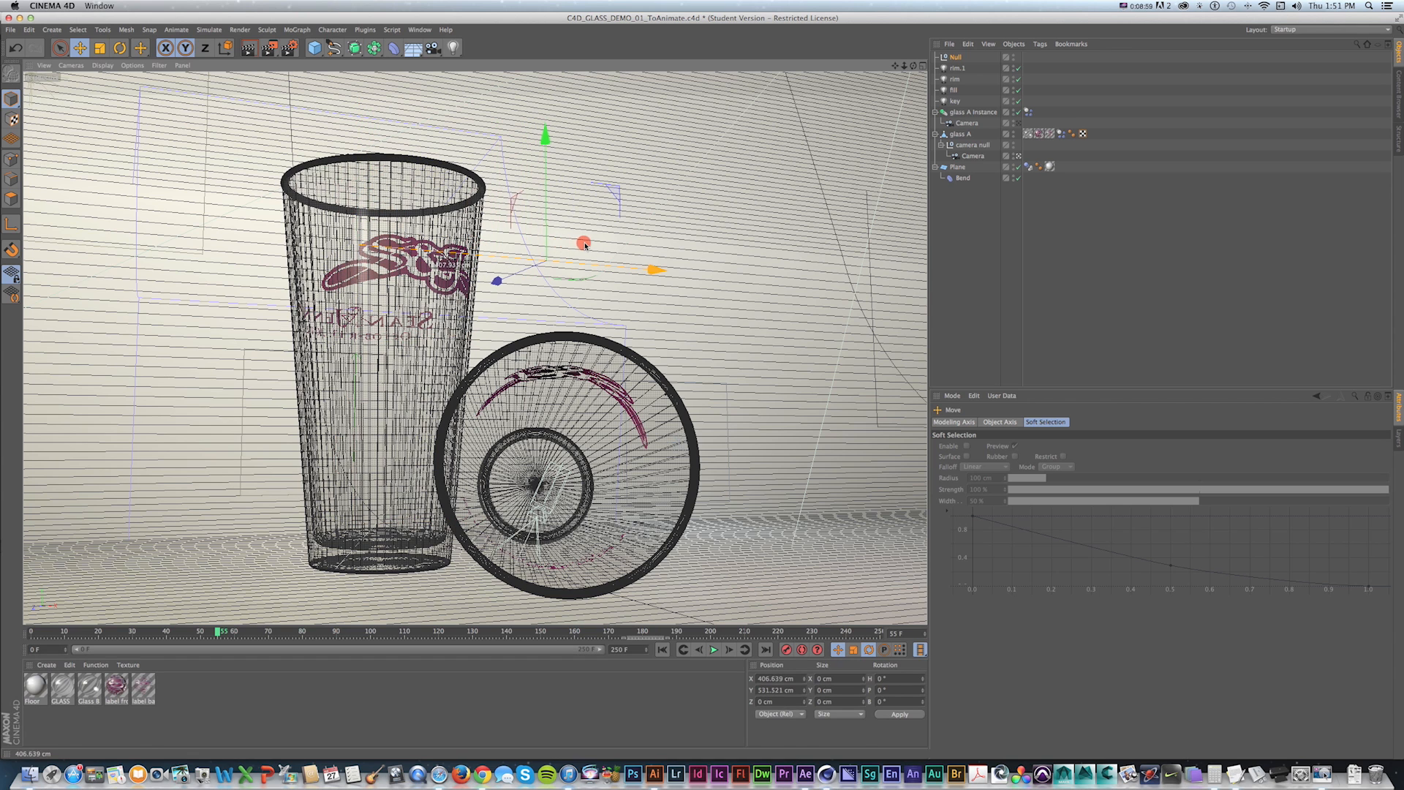
left_click_drag(594, 246, 598, 246)
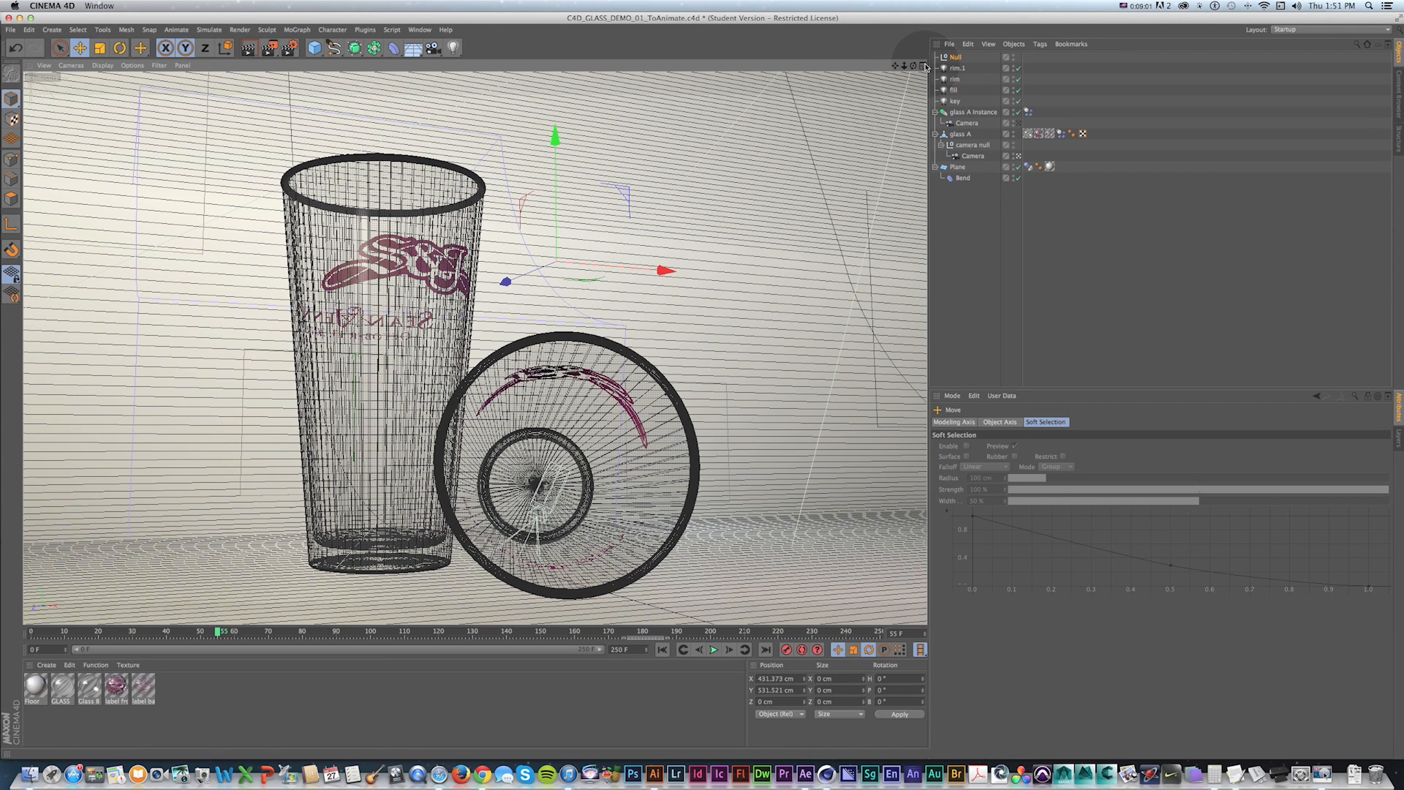
Reposition the Null in the four-view layout to about X 69, Y 358, Z -713 cm, then return to a single view.
left_click(924, 66)
scroll(686, 185, "down", 8)
key("1")
left_click_drag(683, 197, 601, 263)
left_click_drag(695, 121, 653, 269)
scroll(133, 399, "down", 7)
key("1")
mouse_move(130, 397)
left_mouse_down()
mouse_move(149, 410)
mouse_move(129, 394)
left_mouse_up()
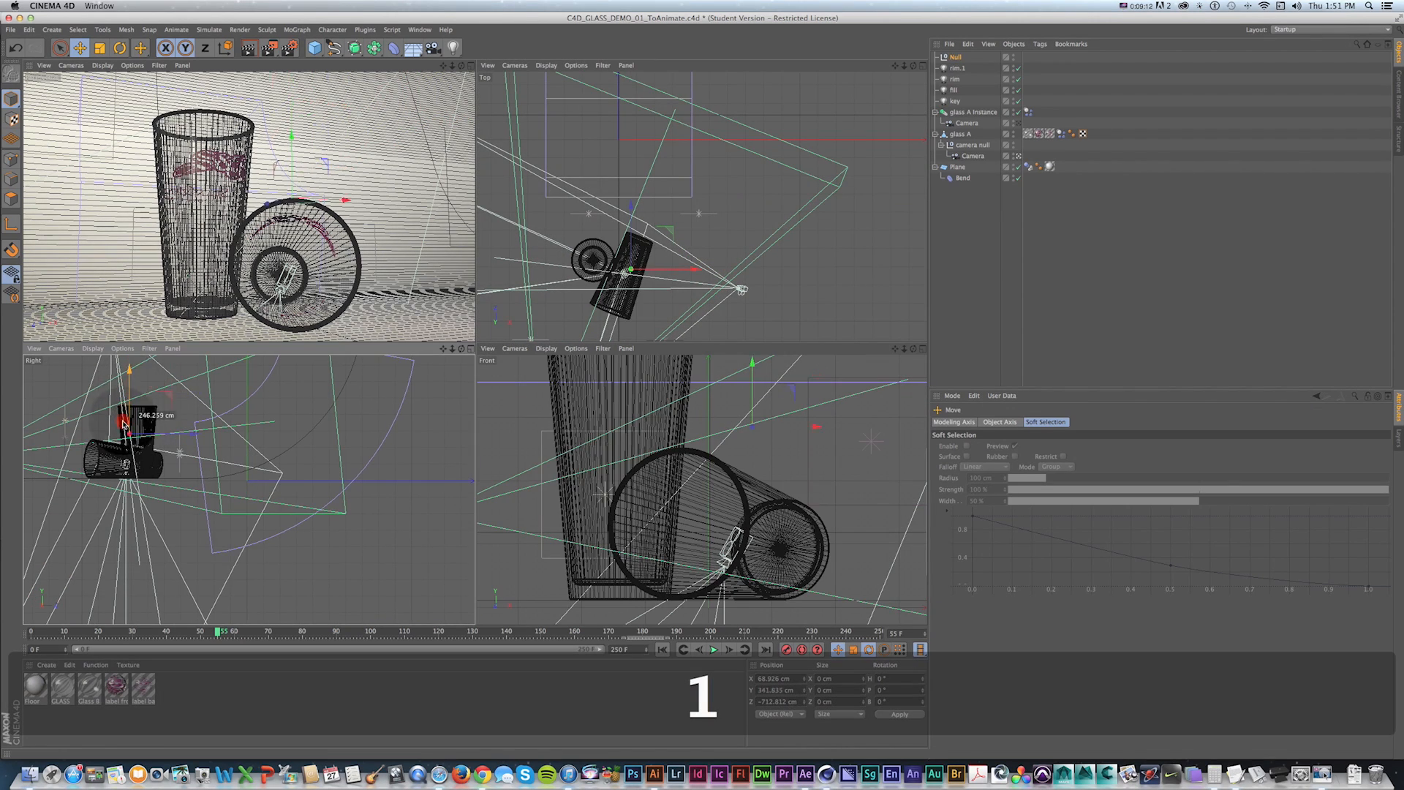
left_click(470, 66)
Add an External Compositing tag to the Null, save the scene and switch back to After Effects.
right_click(958, 58)
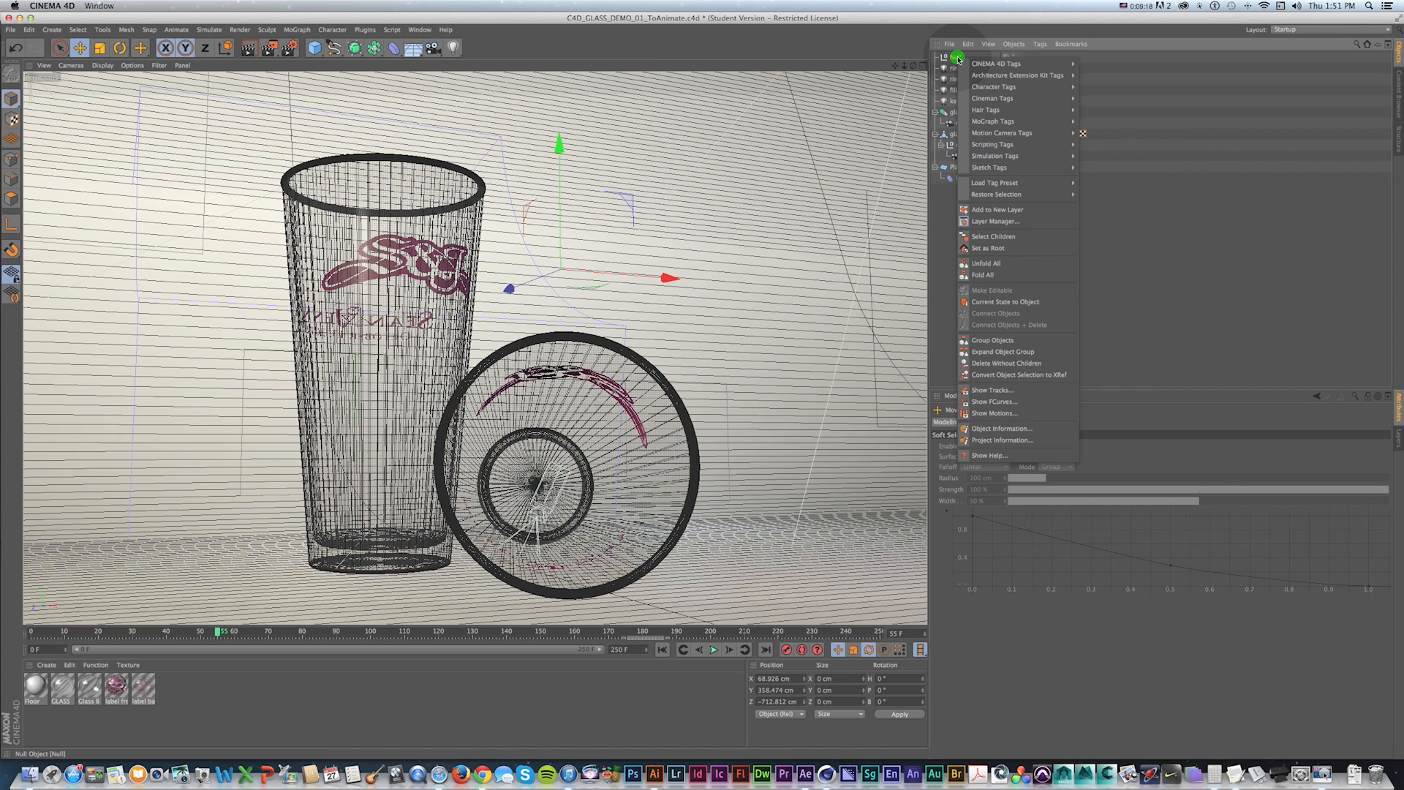
mouse_move(1016, 62)
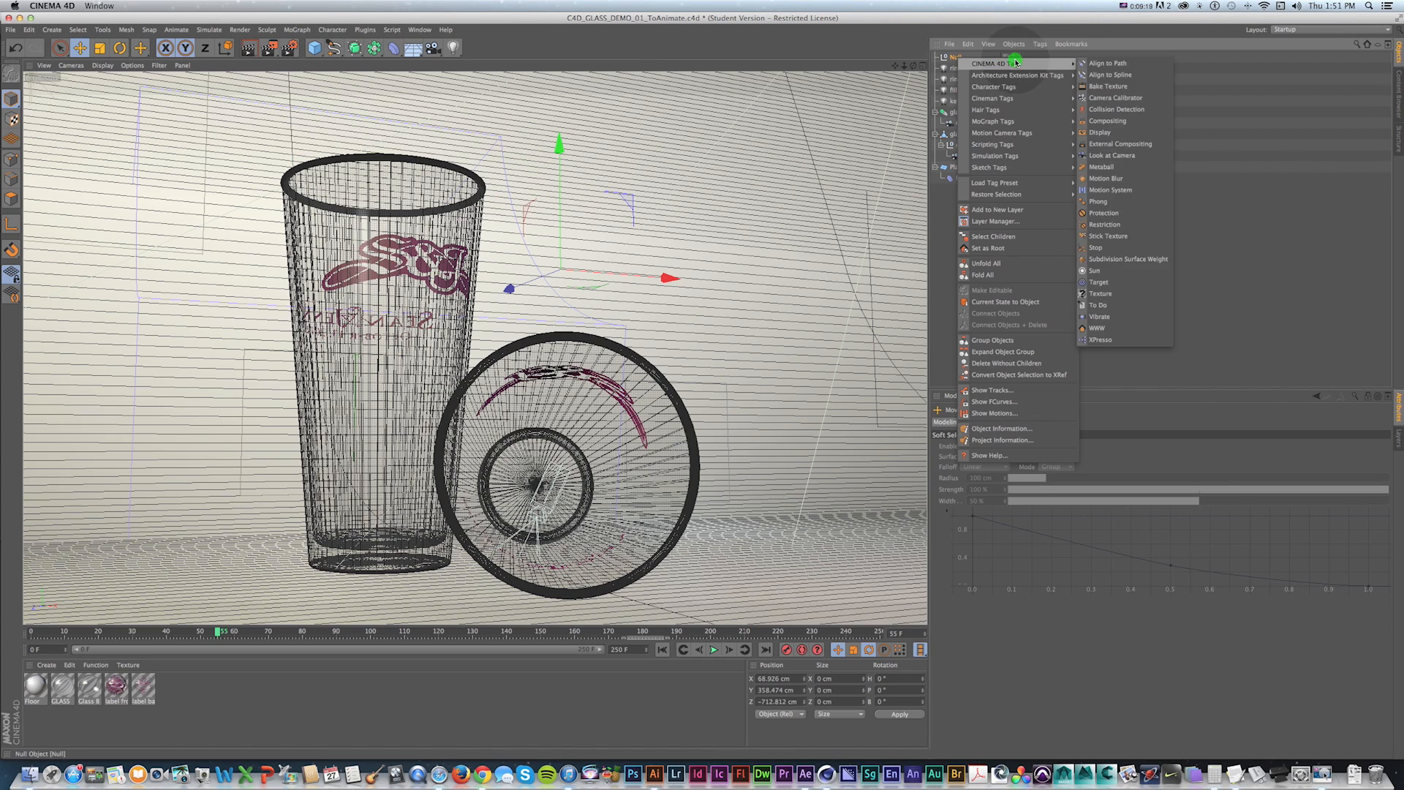
left_click(1119, 144)
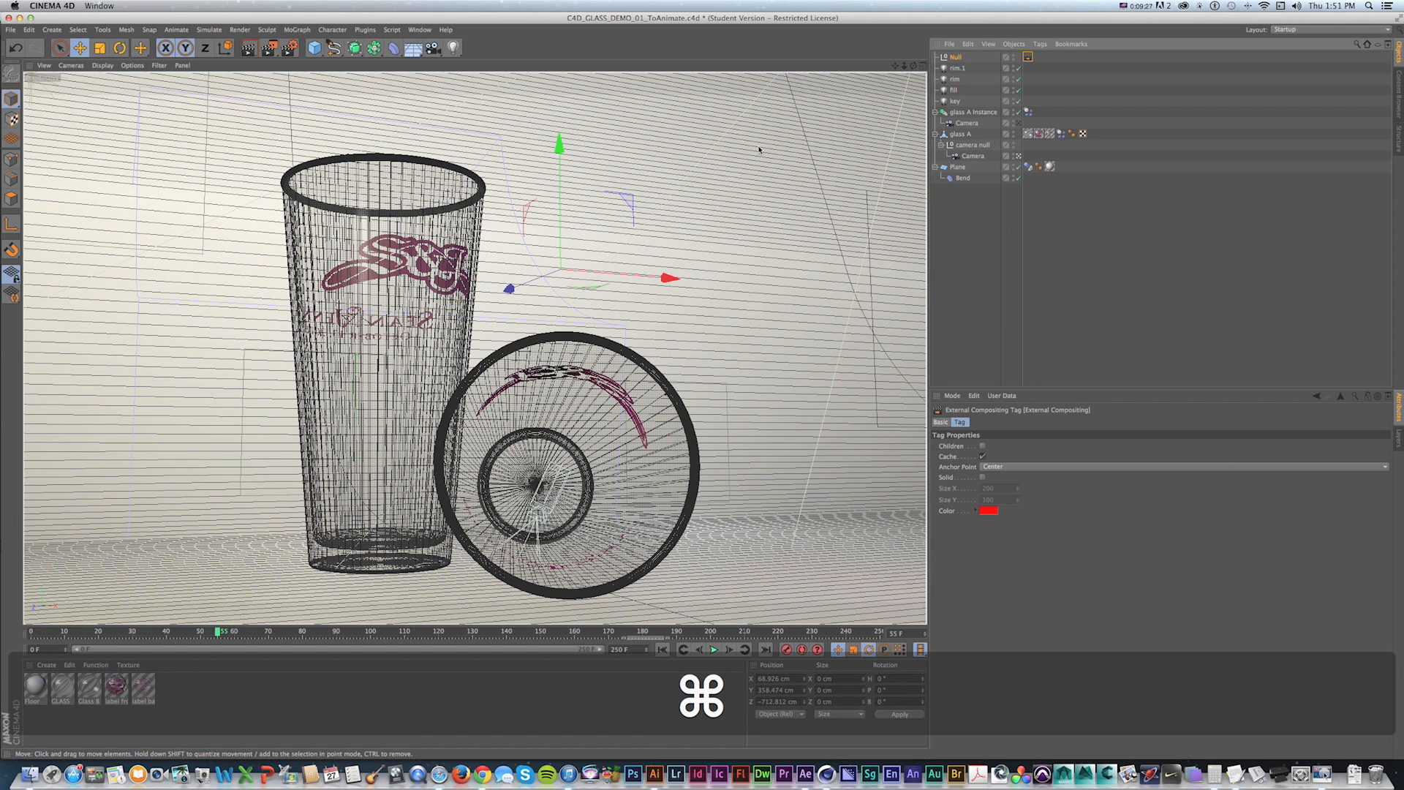
key("super+s")
key("super+Tab")
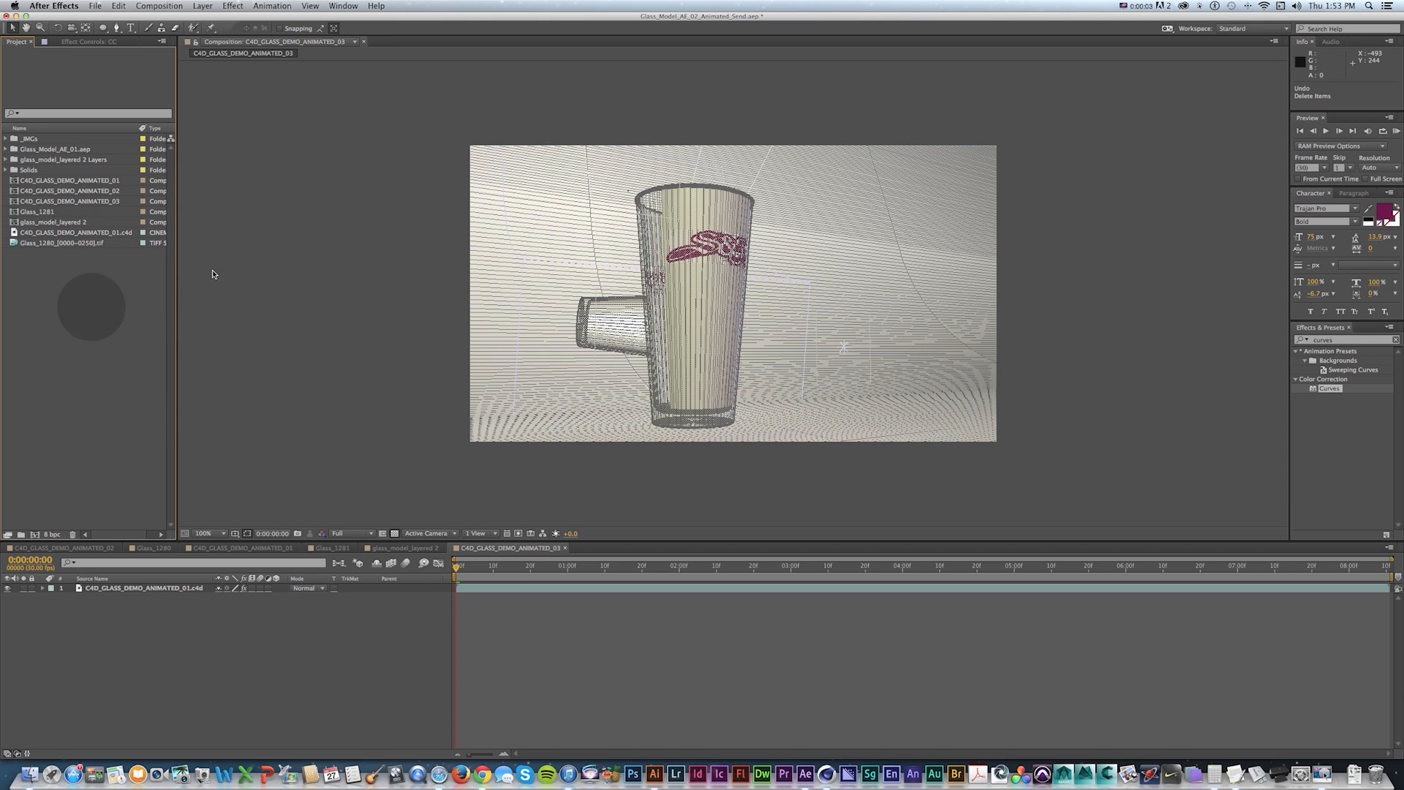
Delete the C4D_CLASS_DEMO_ANIMATED_01.c4d footage from the project.
left_click(56, 232)
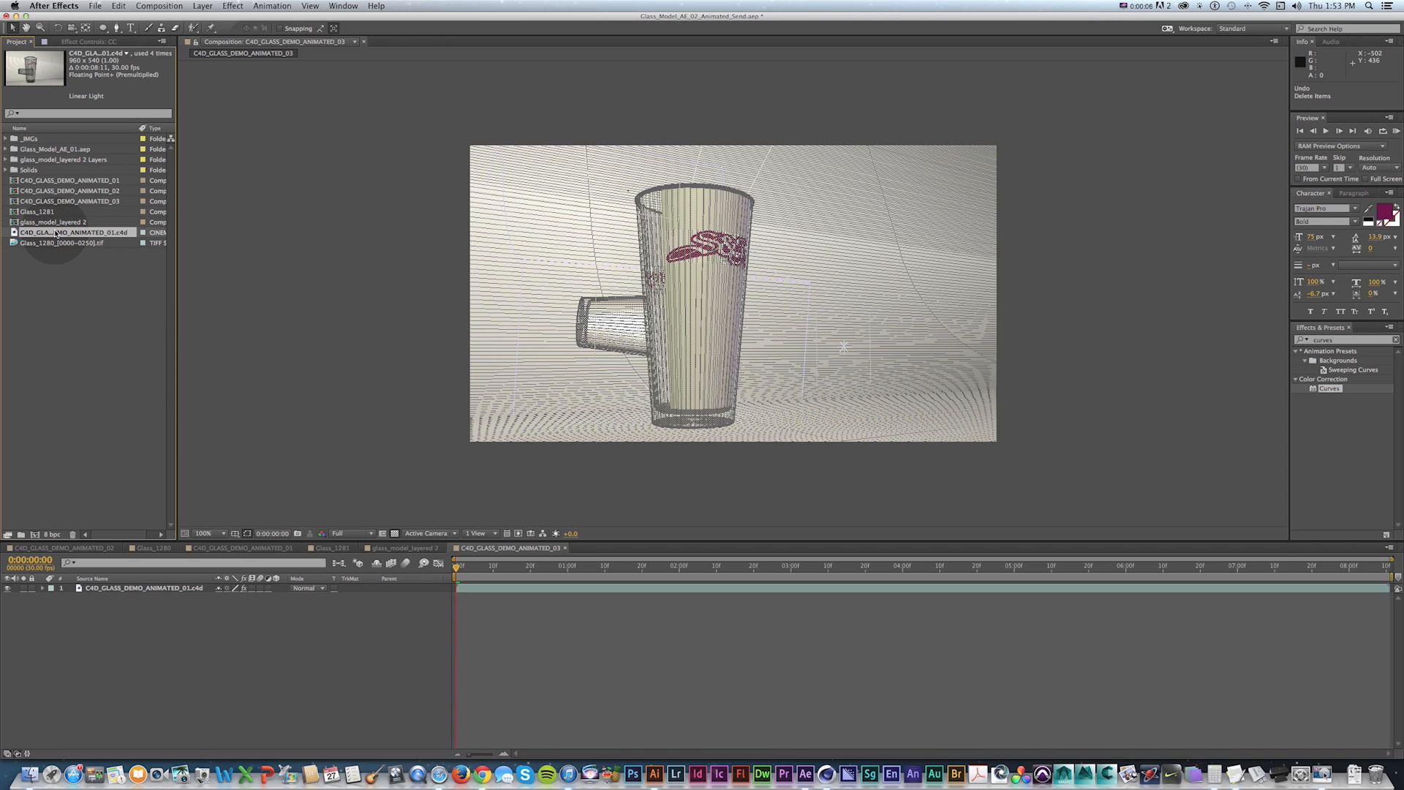
key("Delete")
key("Return")
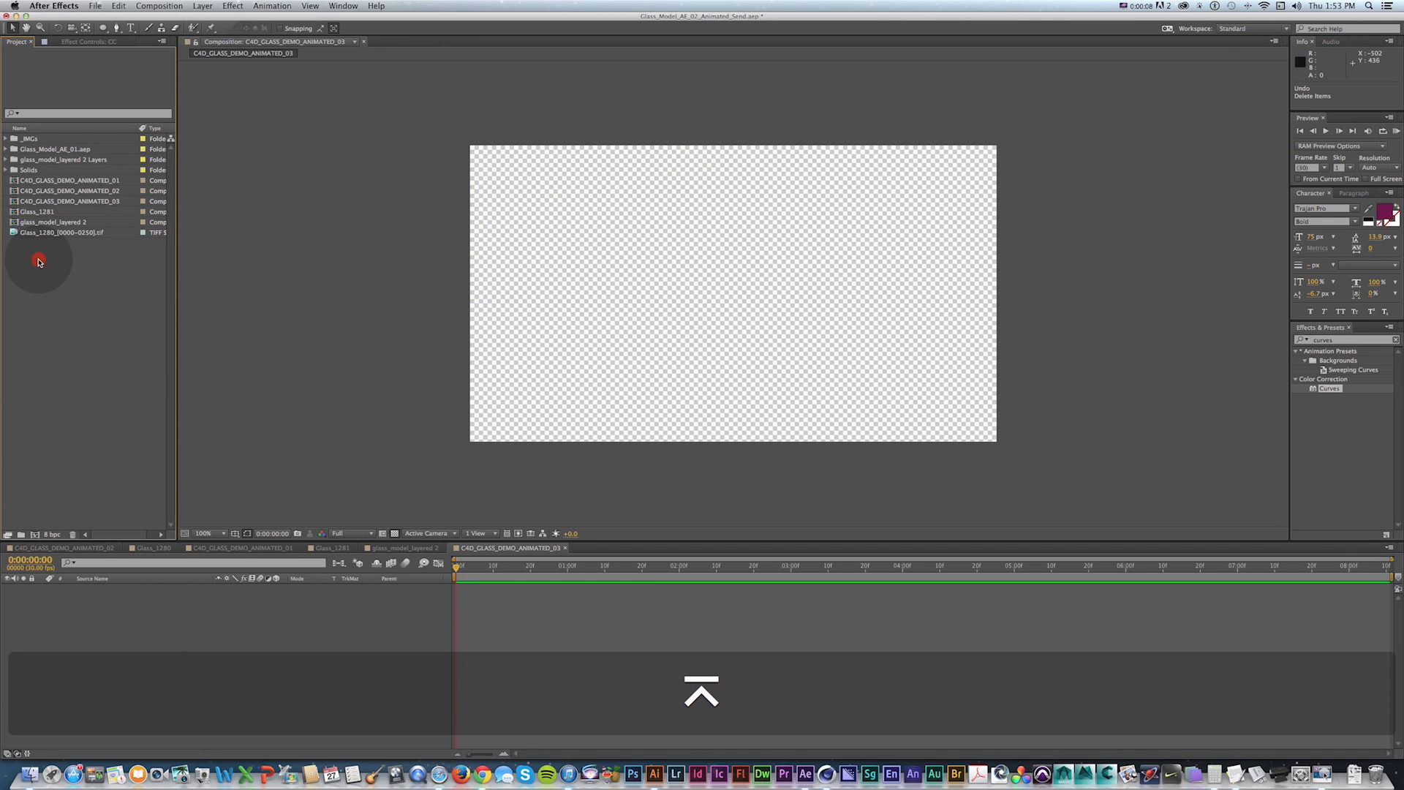
Re-import C4D_CLASS_DEMO_01_ToAnimate.c4d and create a new composition from it.
double_click(39, 262)
double_click(462, 185)
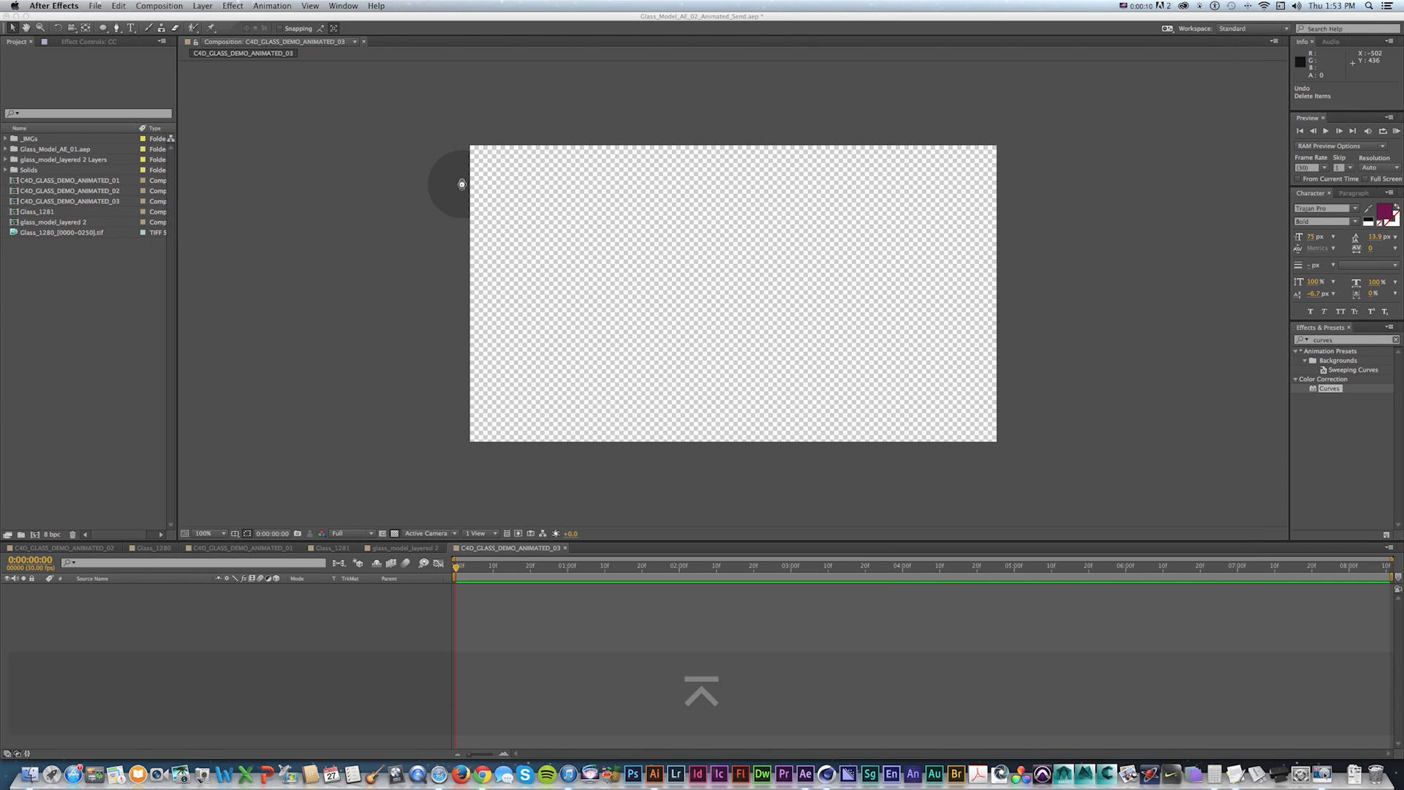
left_click_drag(26, 232, 33, 529)
left_click(451, 307)
key("super+minus")
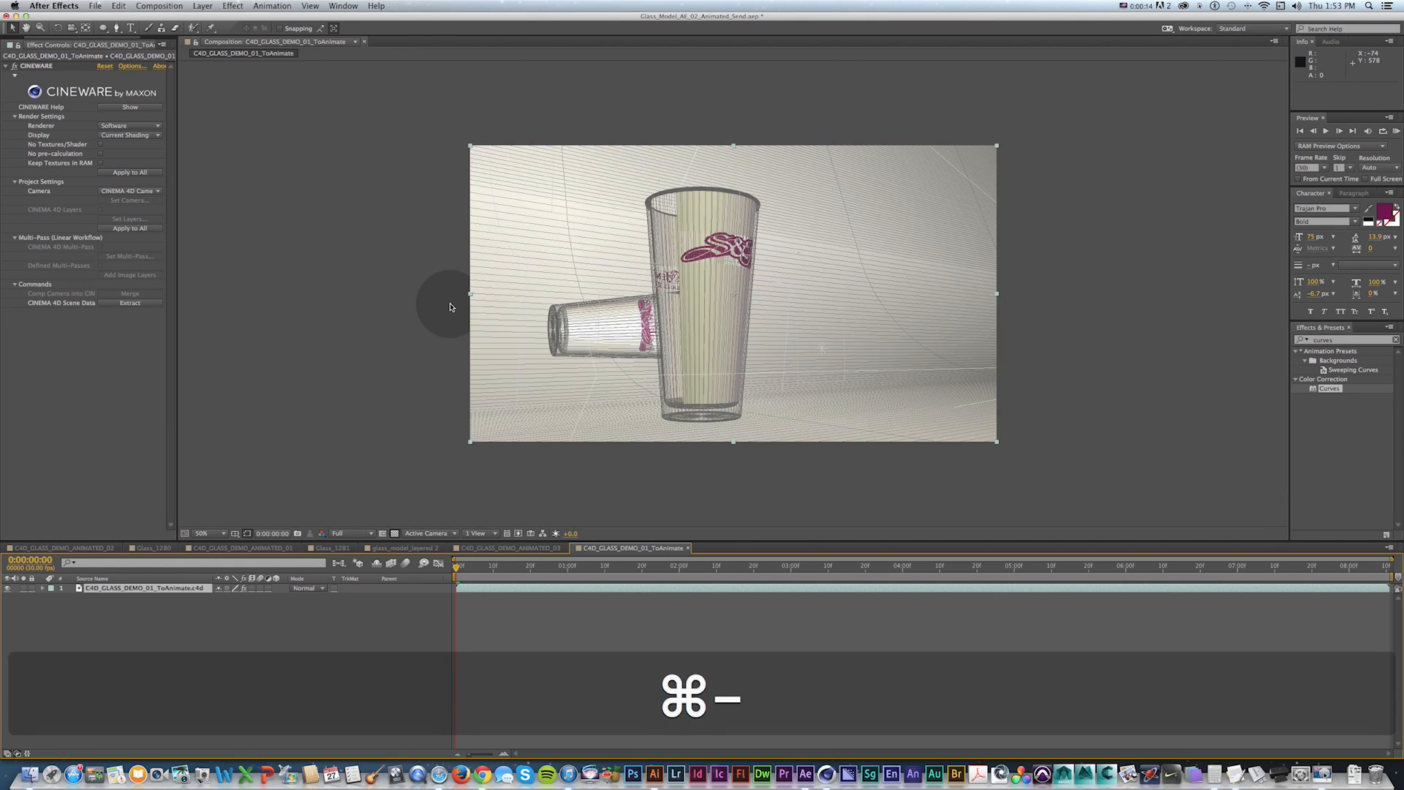
Extract the Cinema 4D scene data into the composition with Cineware.
key("super+Tab")
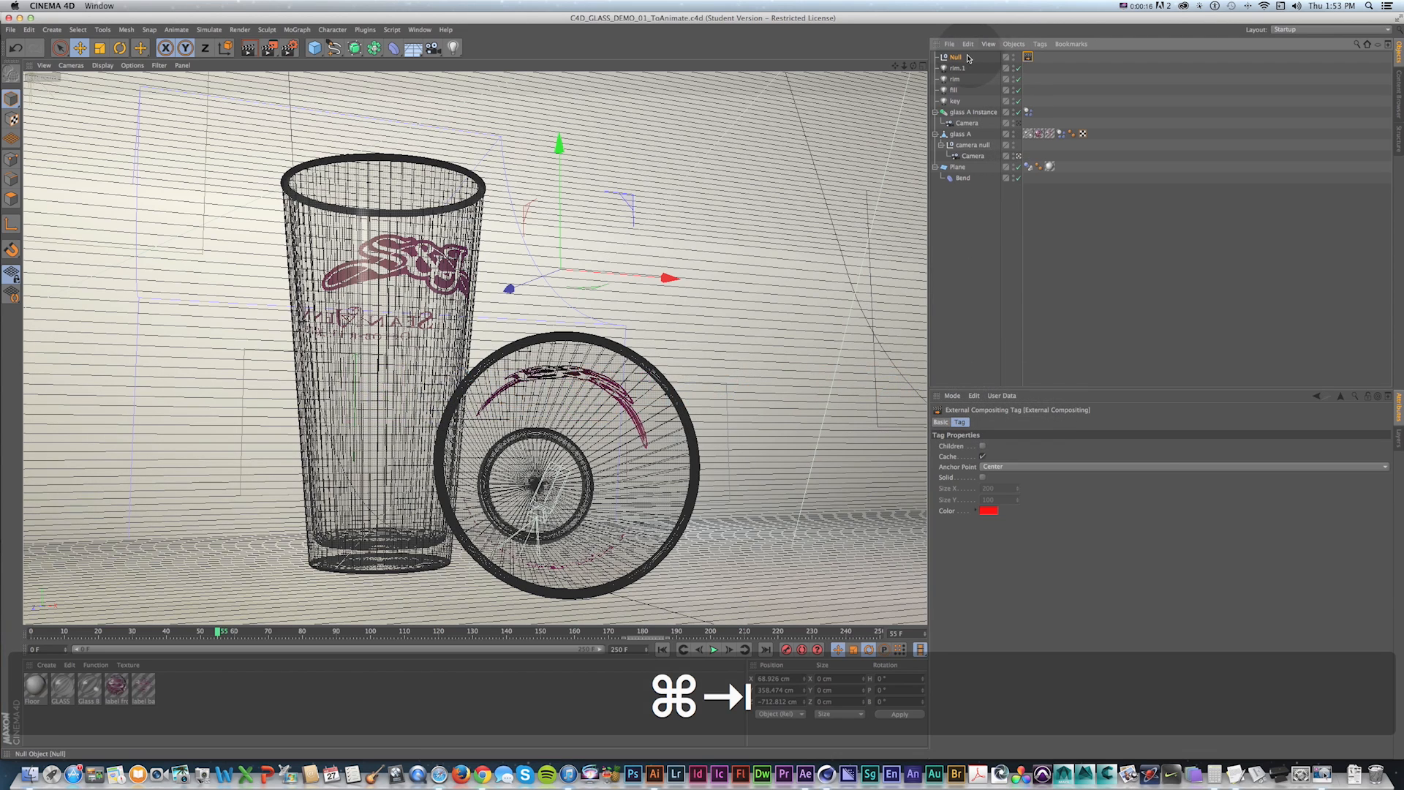
key("super+Tab")
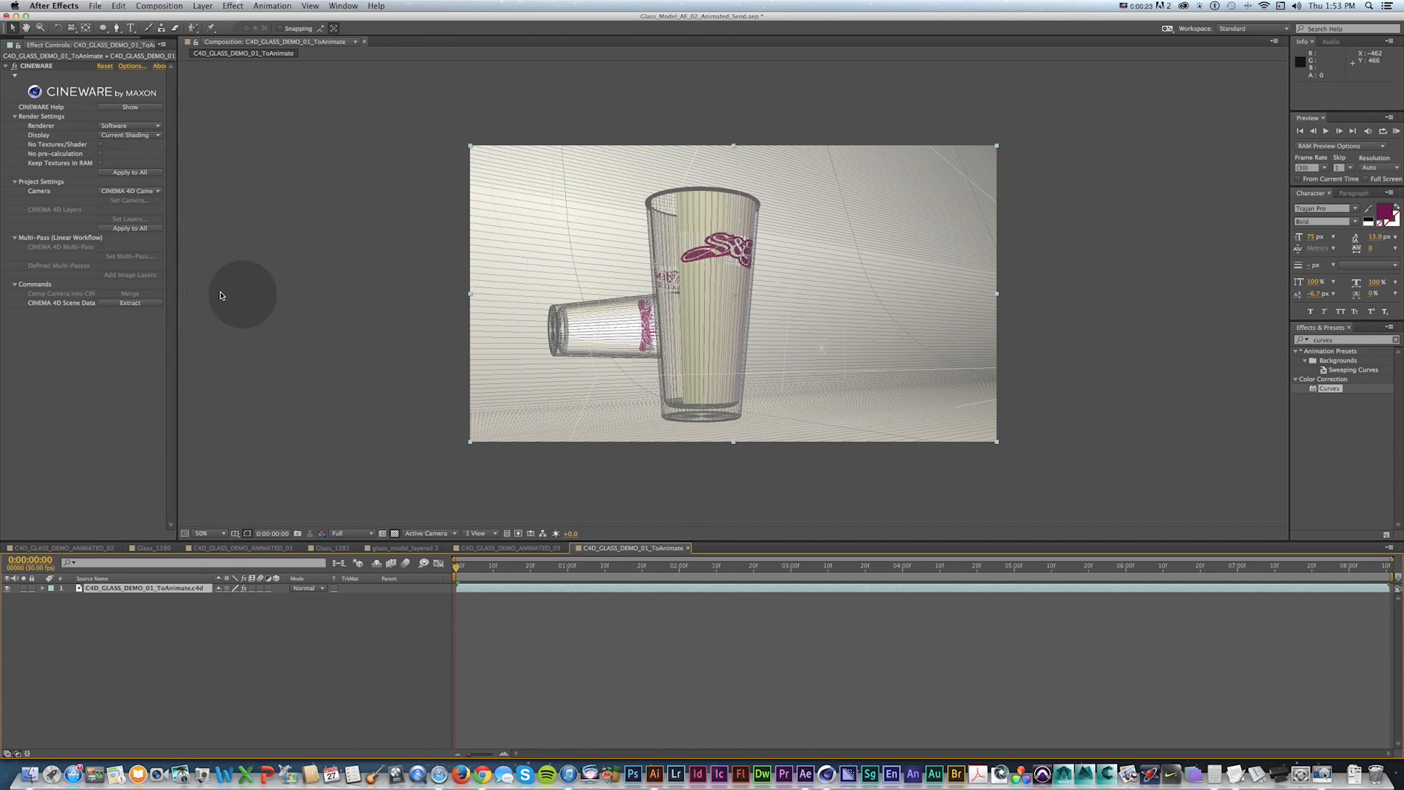
left_click(115, 305)
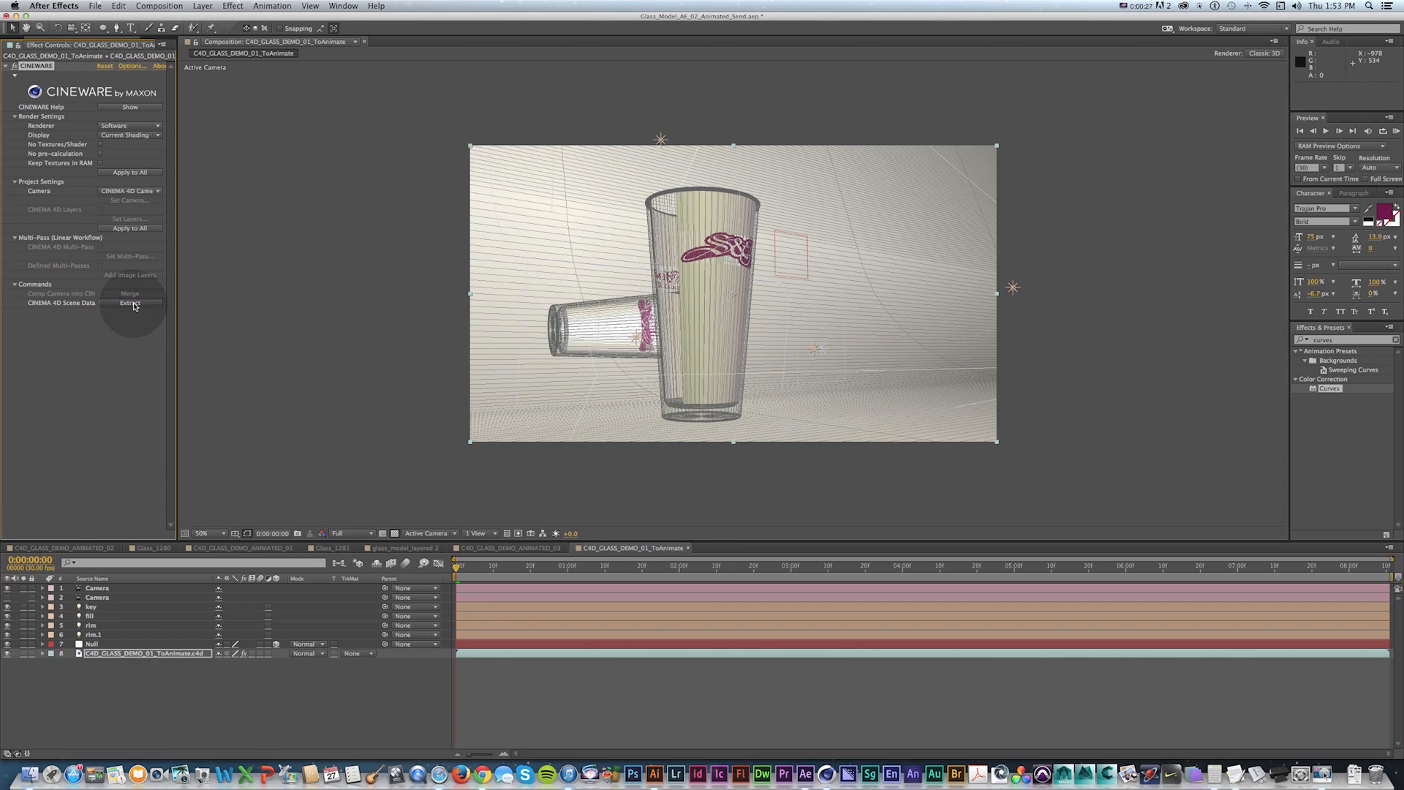
key("super+z")
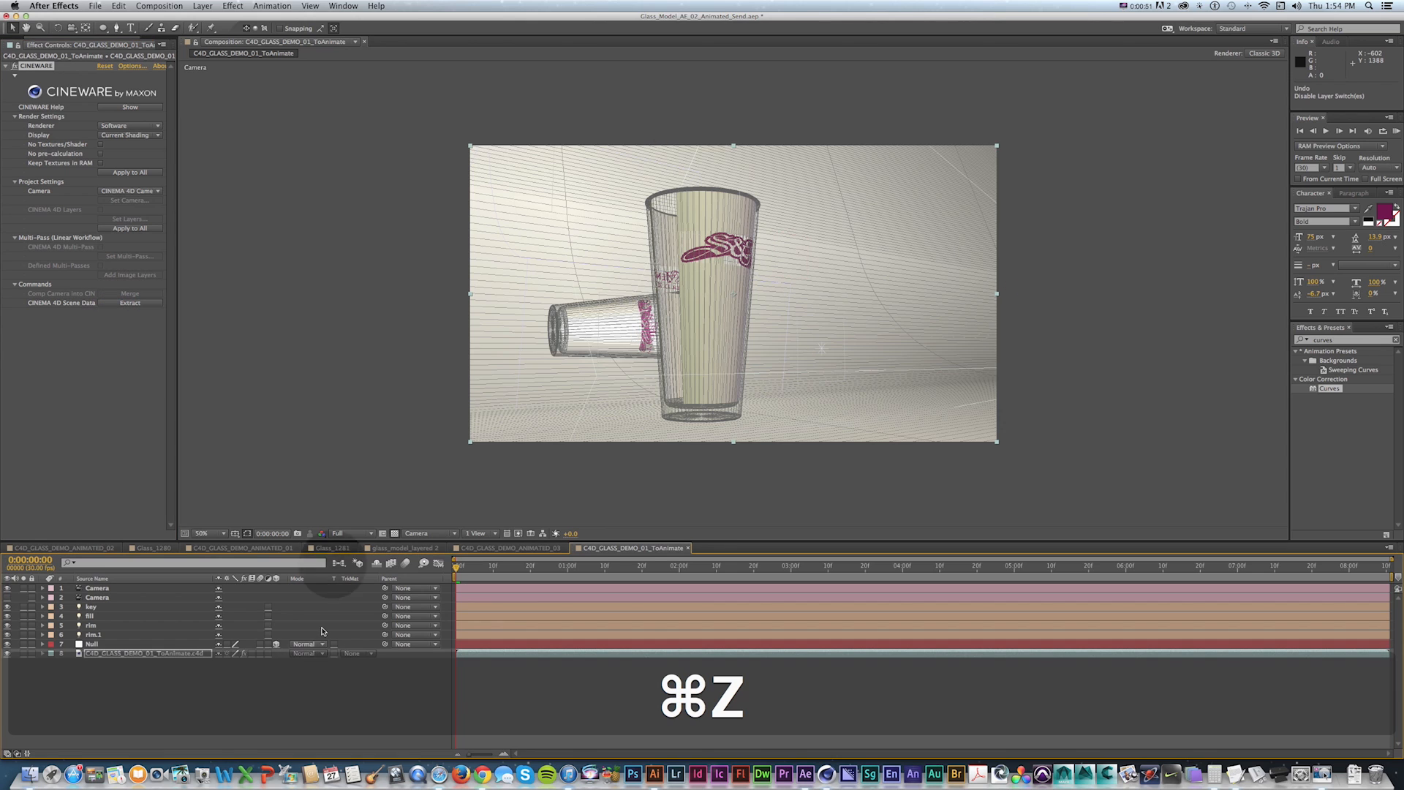
left_click(343, 715)
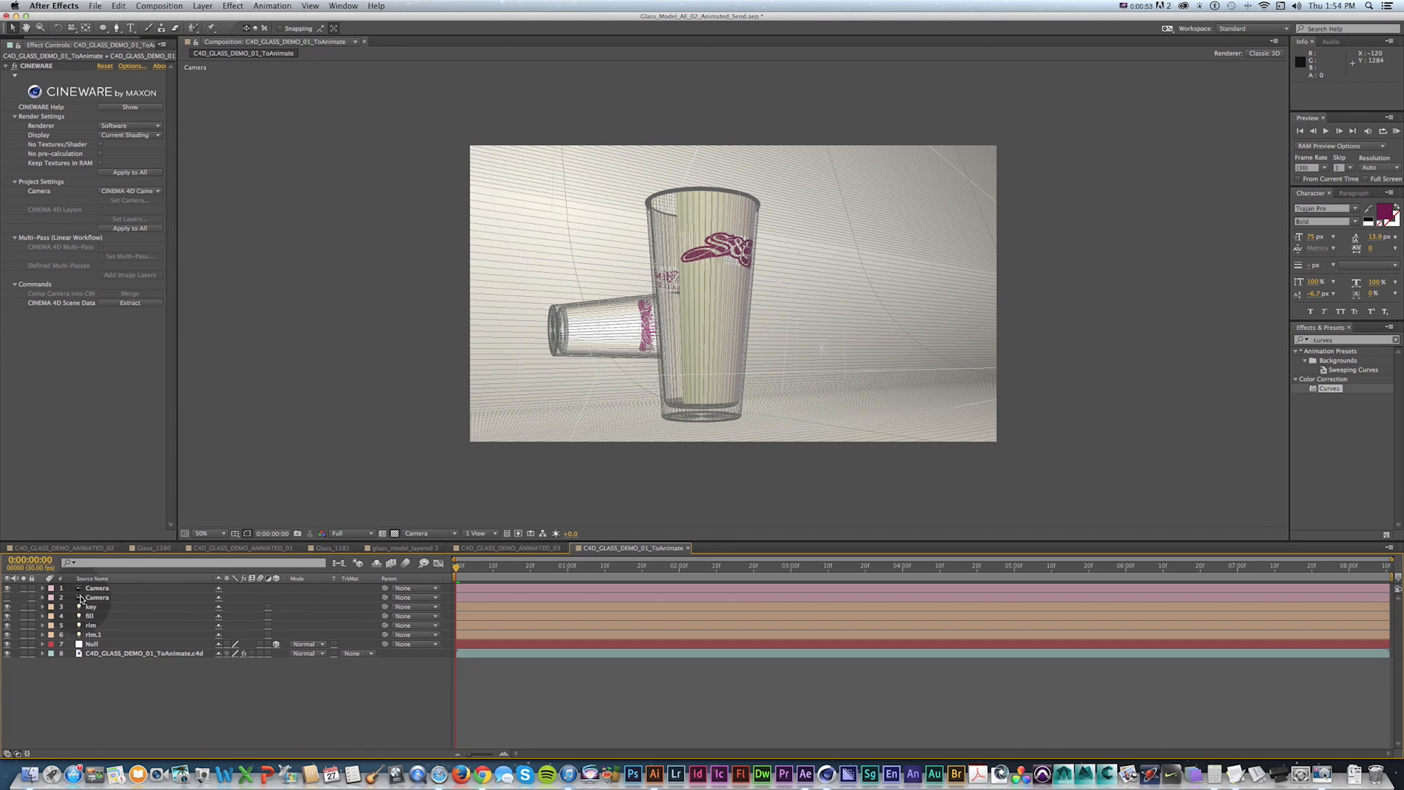
Delete the duplicate Camera, key, fill, rim and rim.1 layers, keeping the Camera, Null and scene layers.
left_click(92, 608)
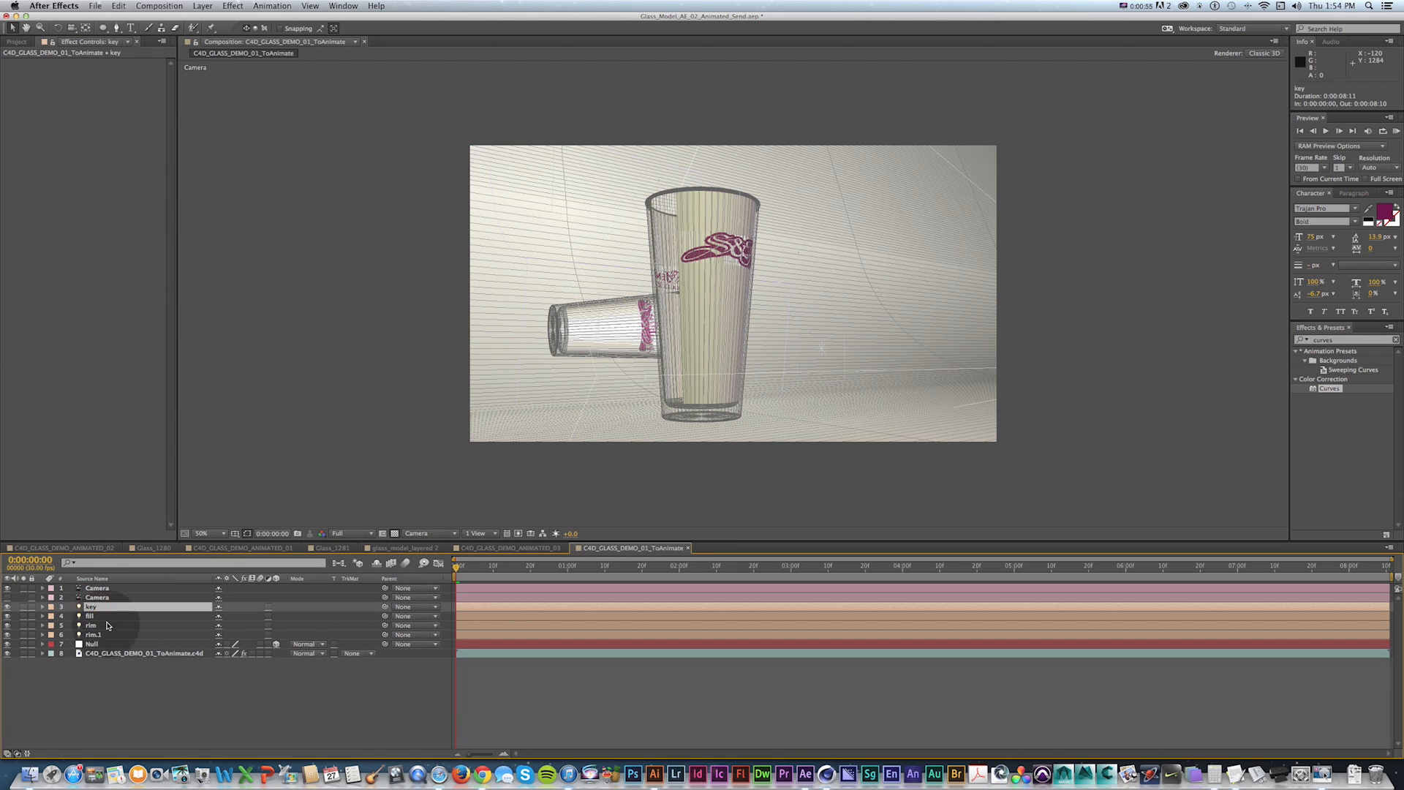
key("shift")
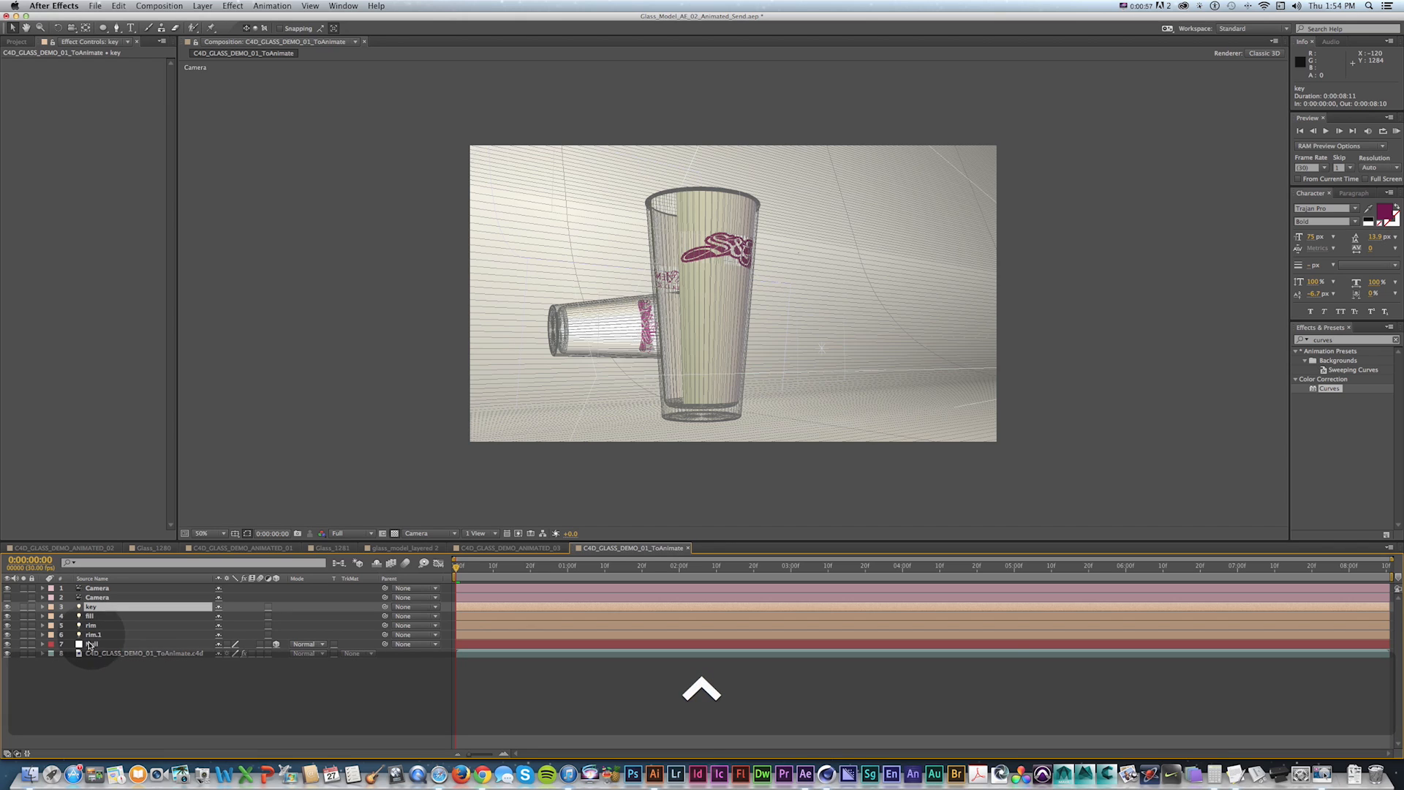
left_click(91, 634, "shift")
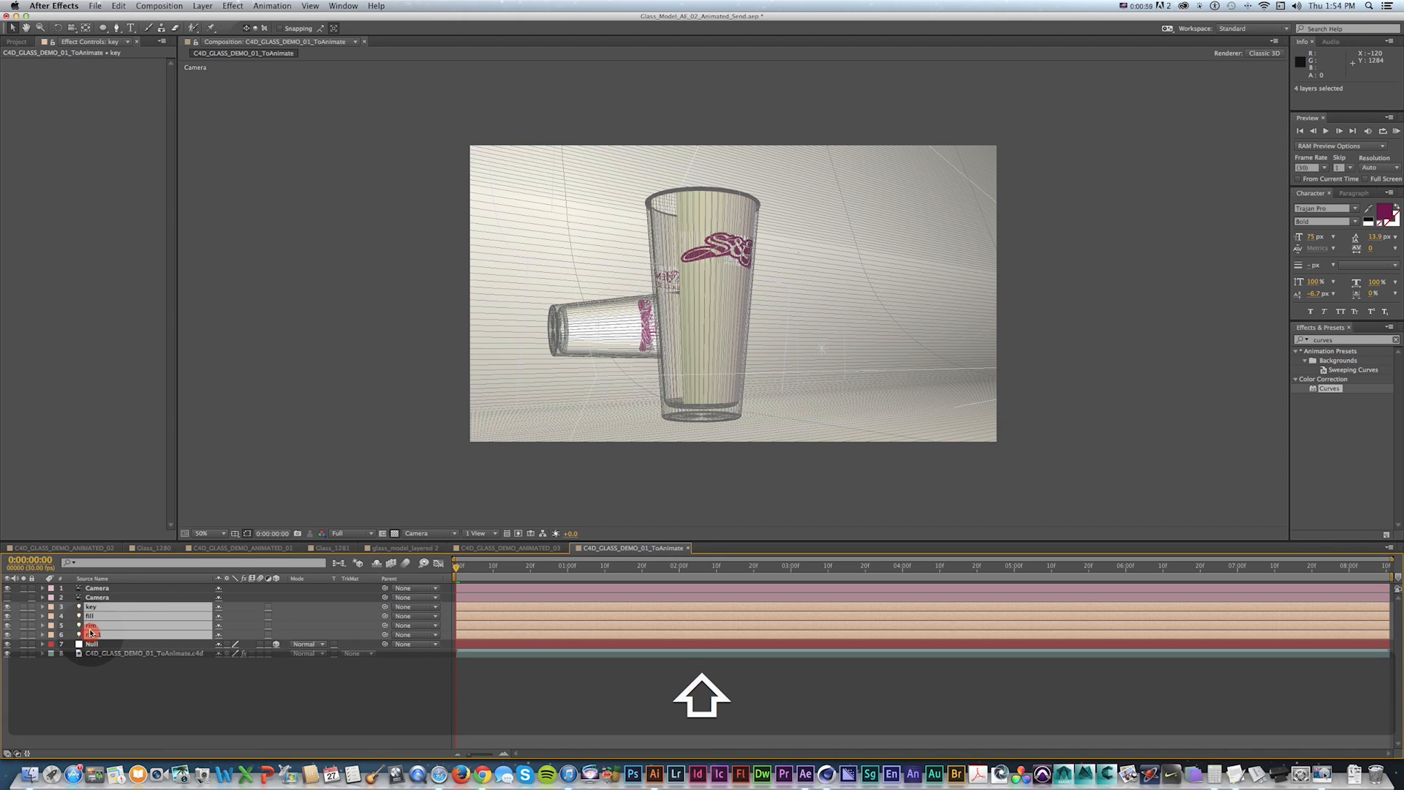
left_click(106, 598, "super")
key("Delete")
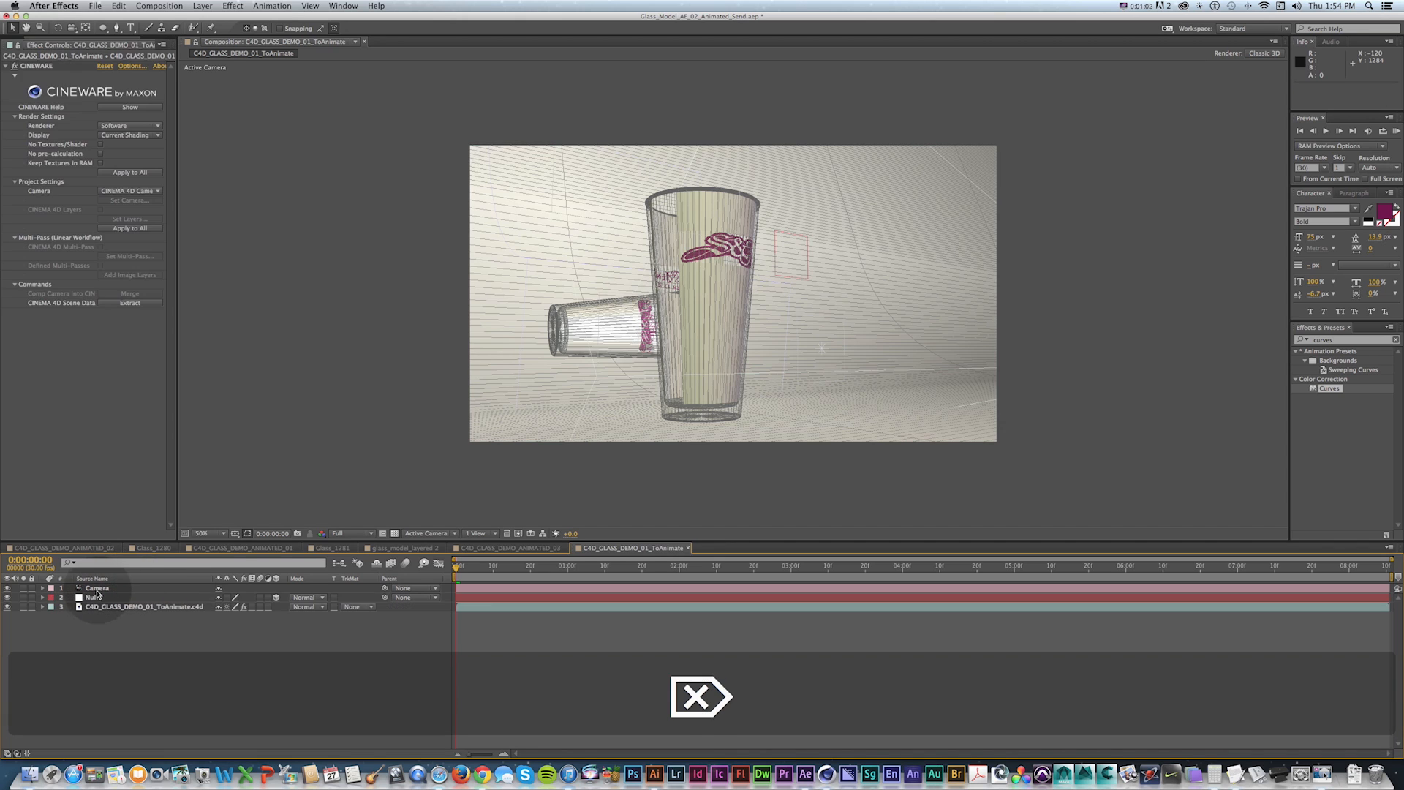
Add a text layer reading "DYNAMICS!" beside the glass in the composition.
left_click(95, 597)
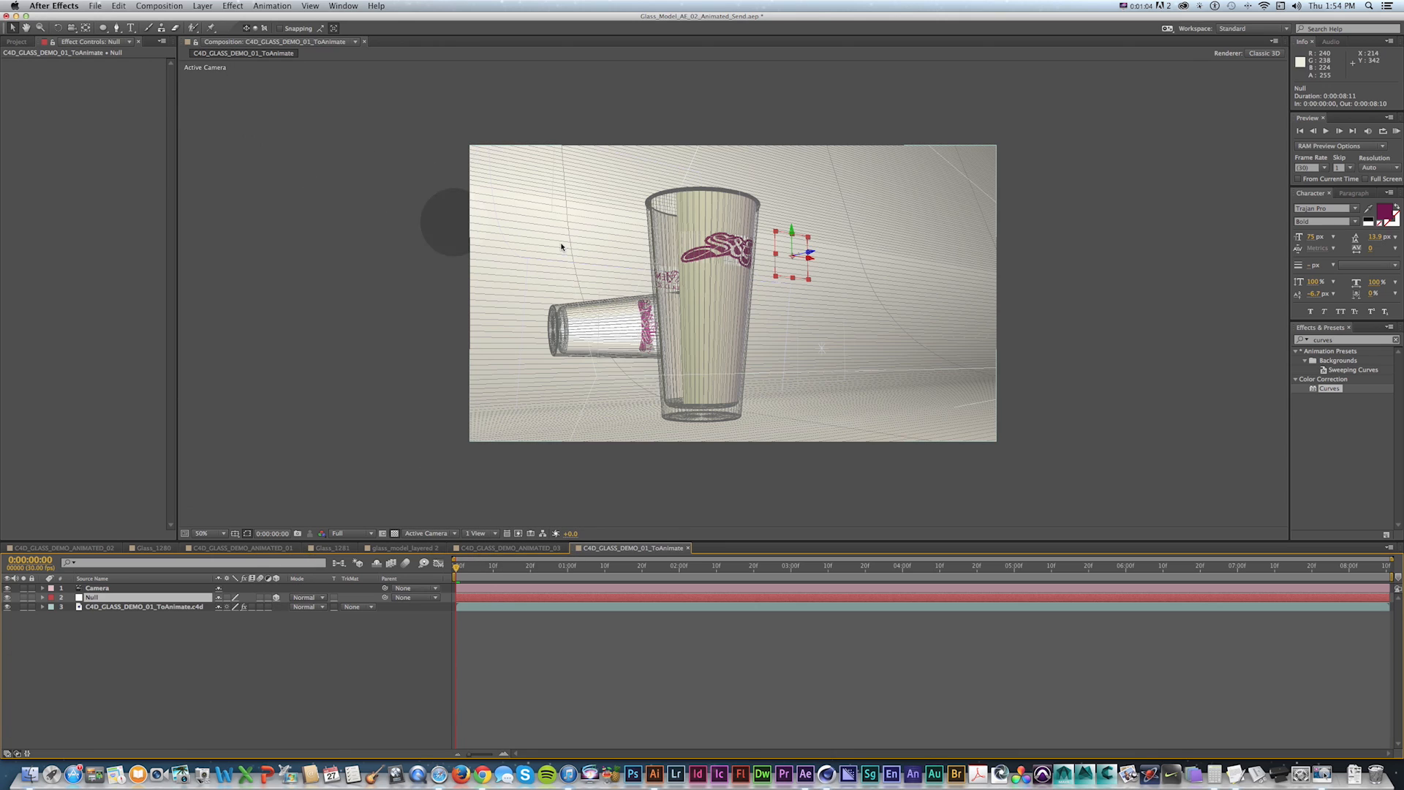
key("super+t")
left_click(788, 225)
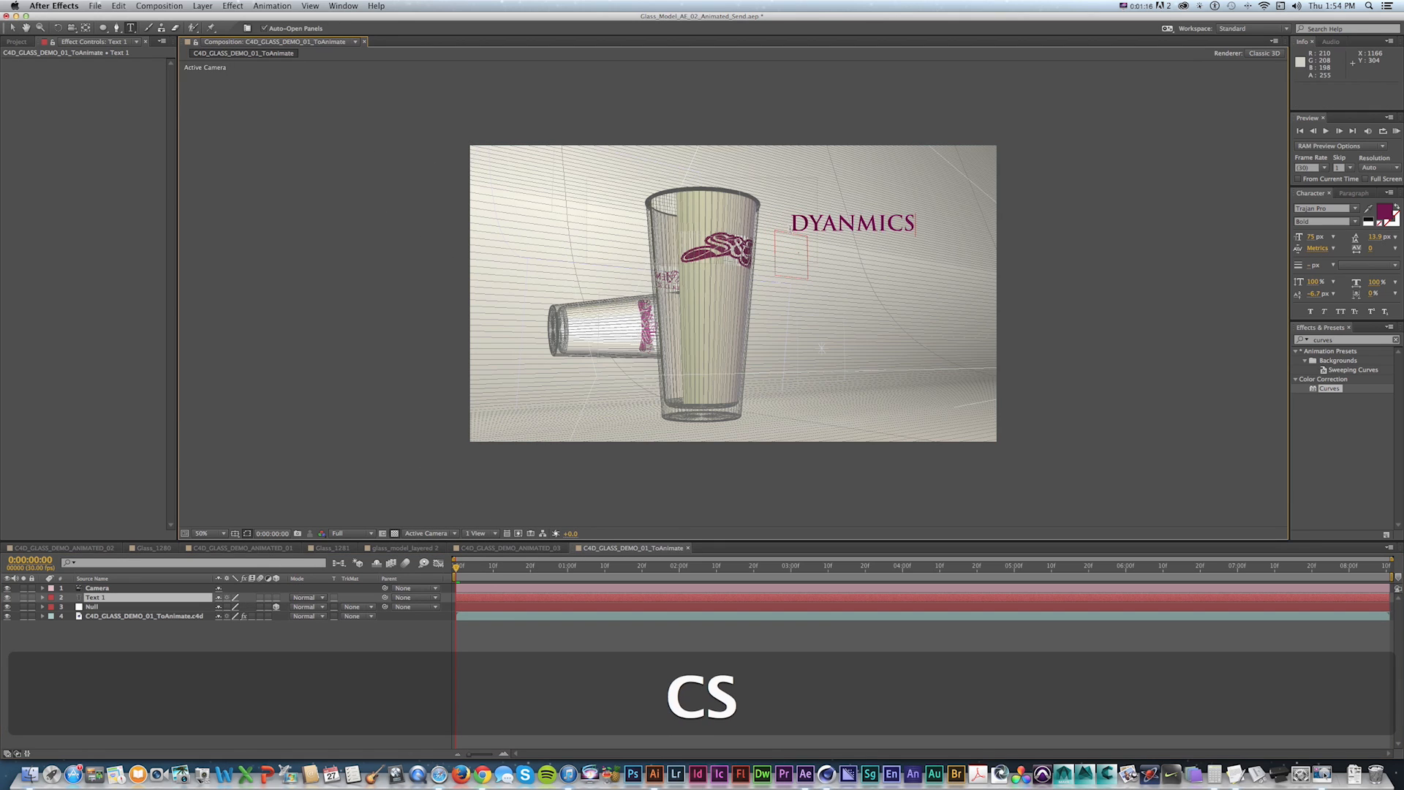
key("super+a")
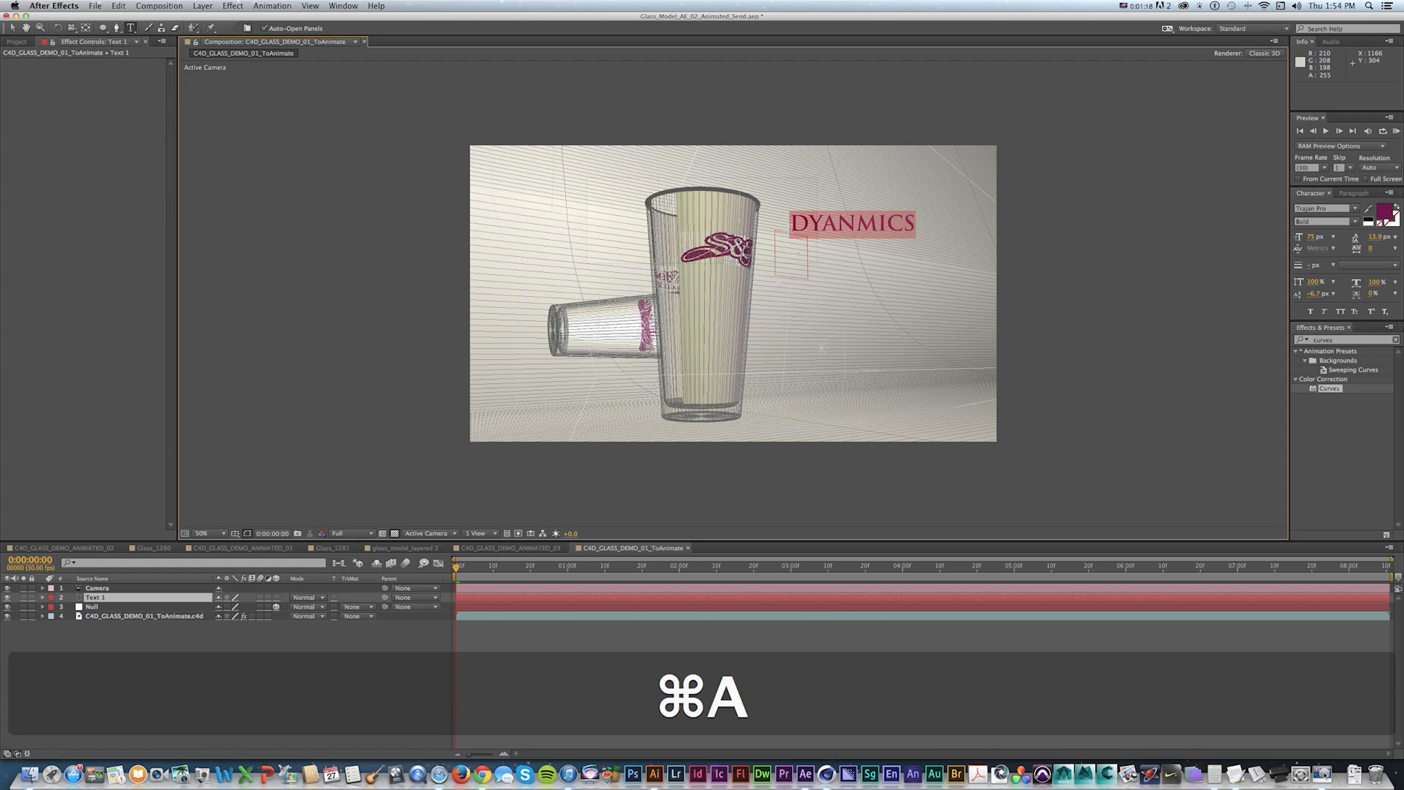
type("DY")
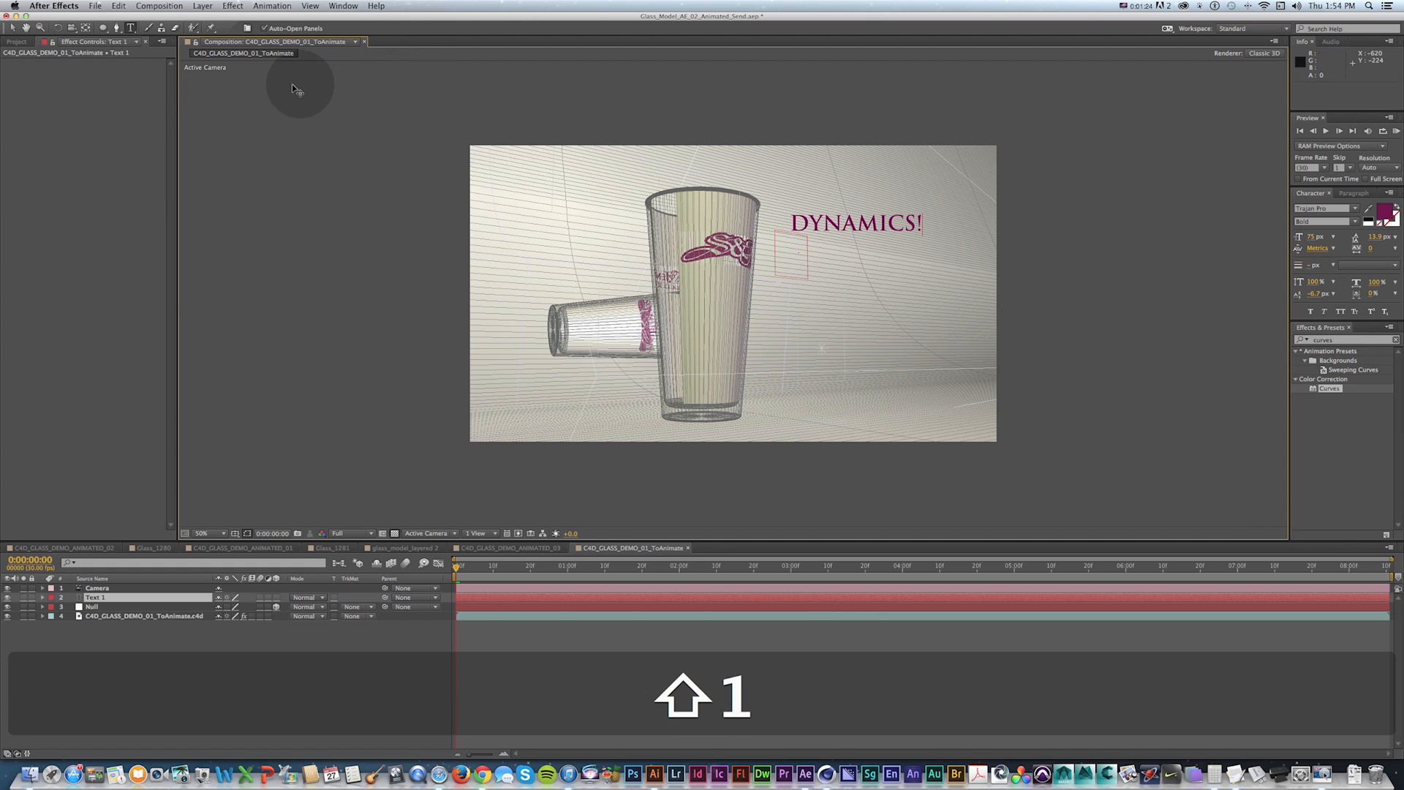
Enlarge the DYNAMICS! text to 115 px and move it next to the glass.
key("super+a")
left_click_drag(1314, 237, 1344, 238)
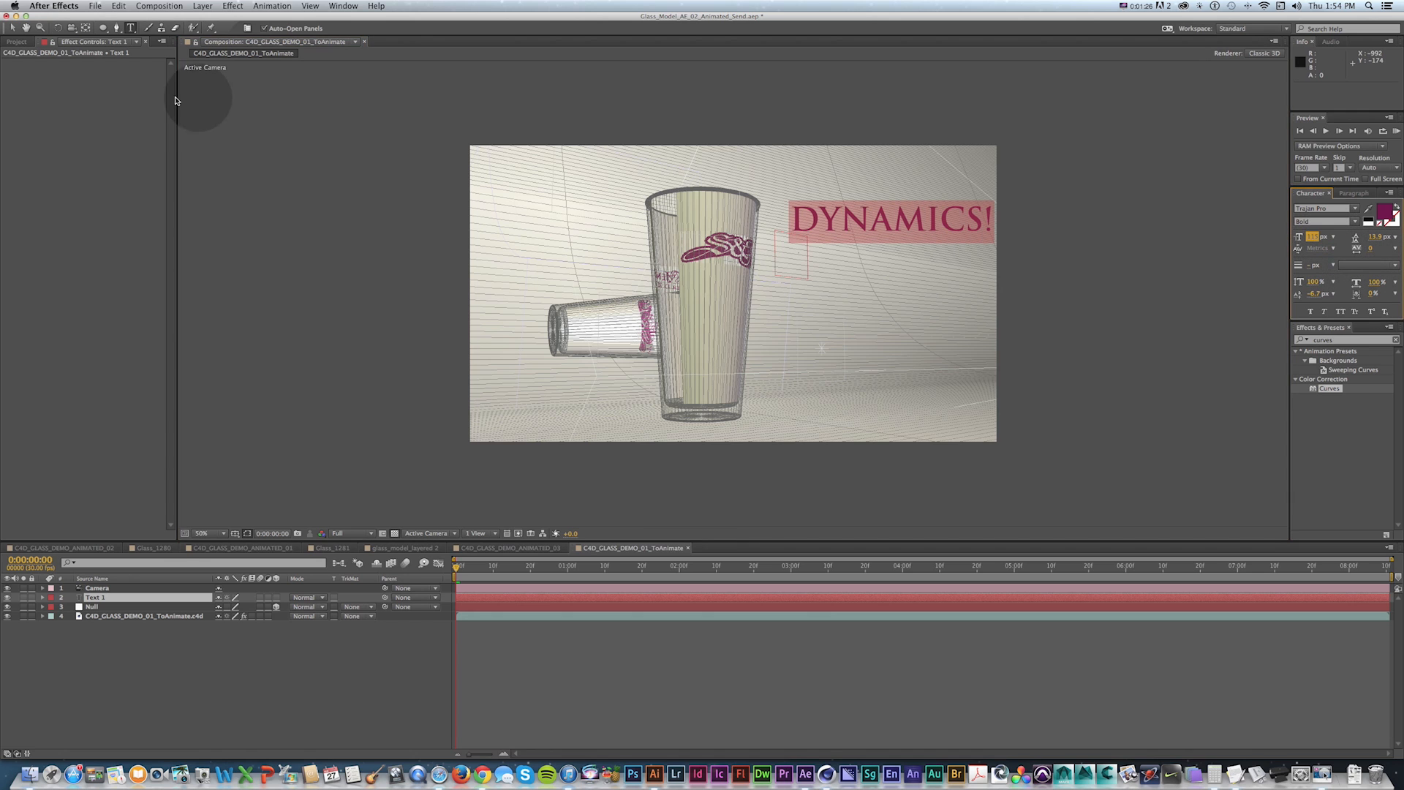
left_click(13, 28)
key("v")
left_click_drag(863, 223, 836, 226)
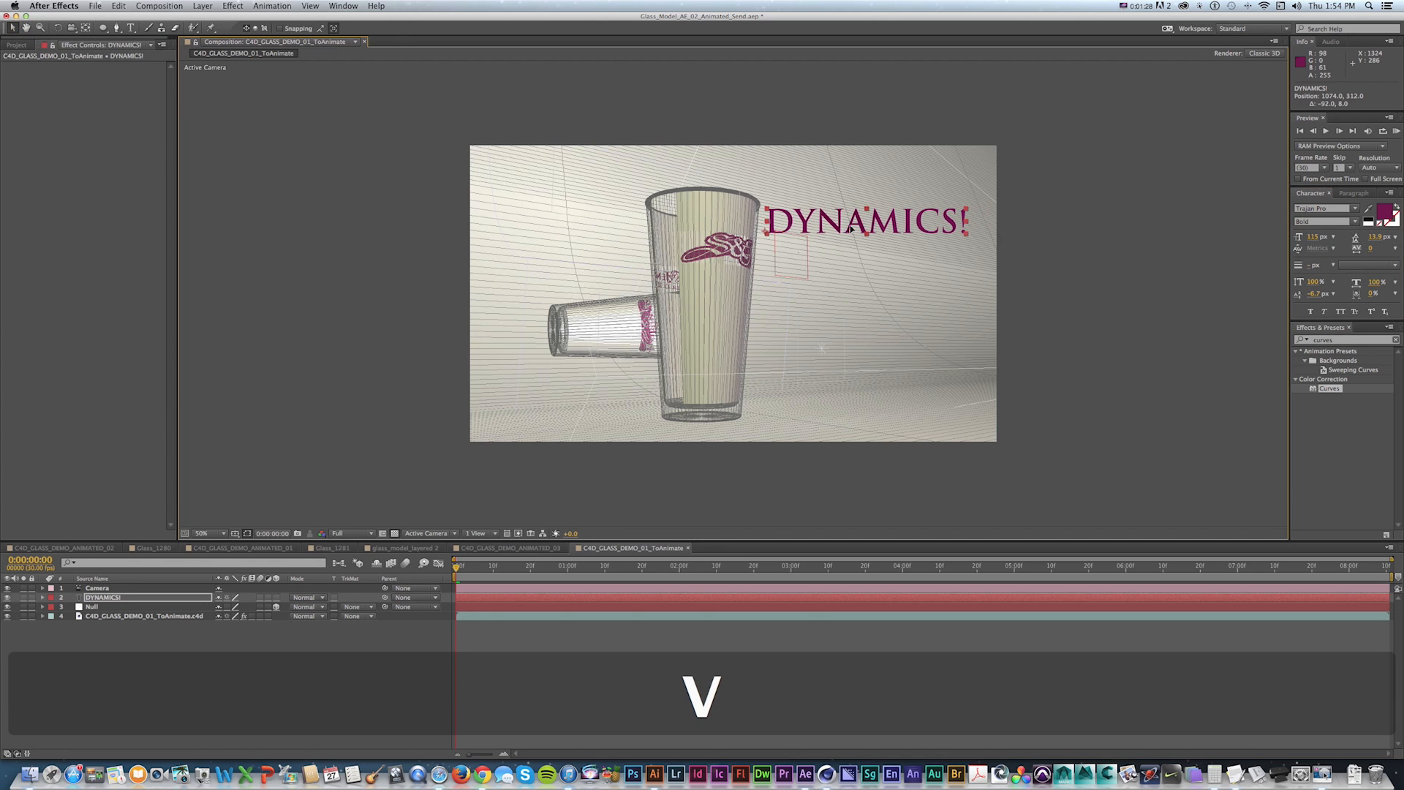
Parent the DYNAMICS! text layer to the Null layer.
left_click(276, 598)
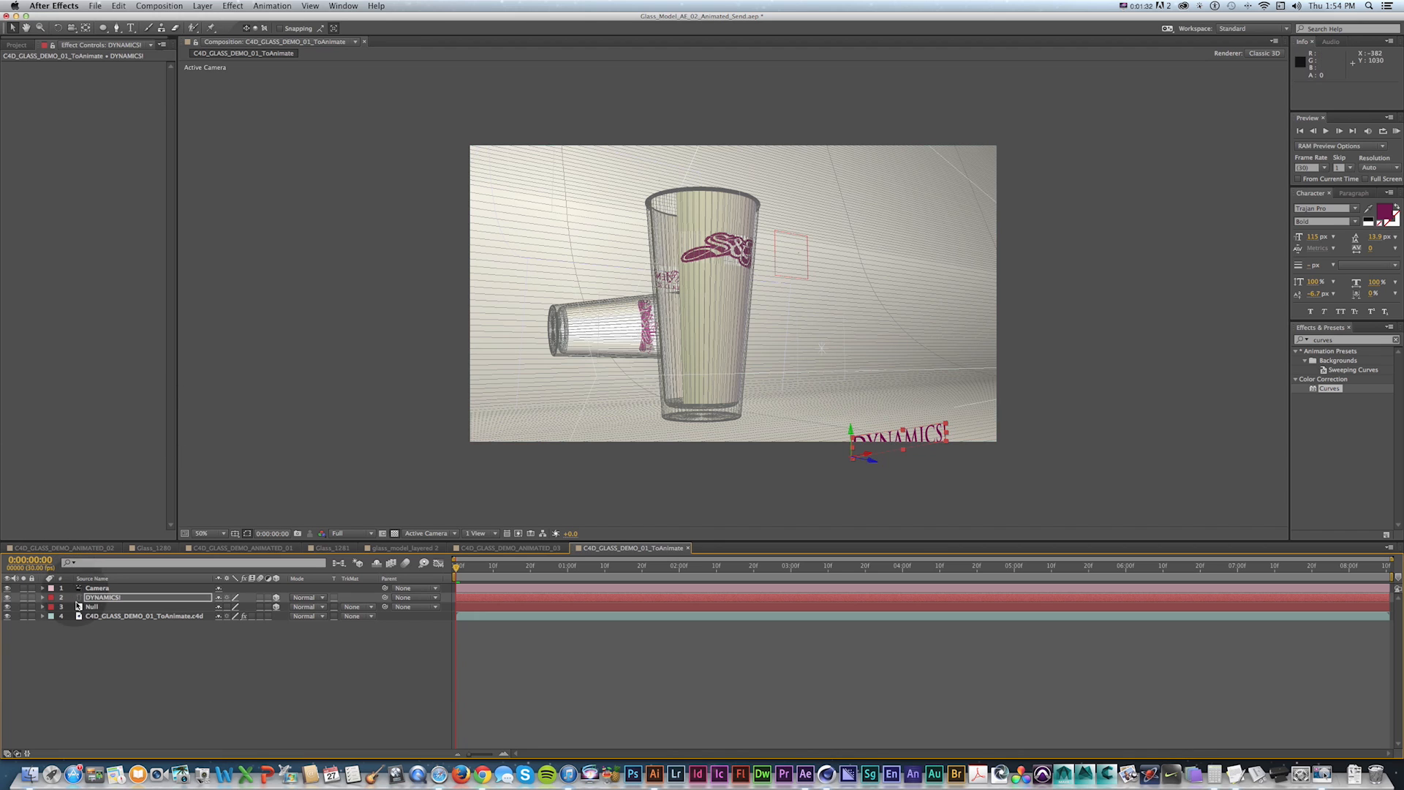
key("super+z")
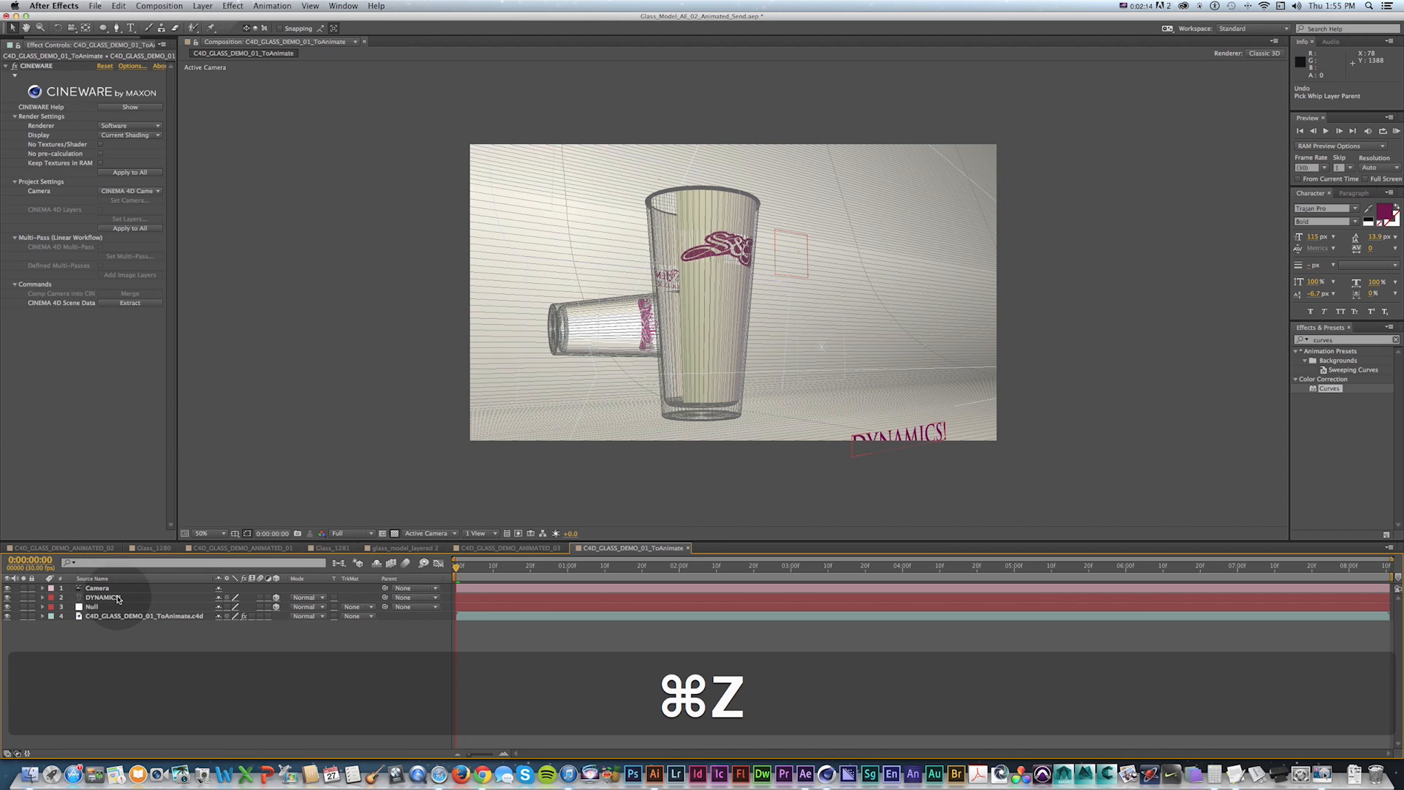
left_click(102, 597)
left_click_drag(385, 598, 110, 607, "shift")
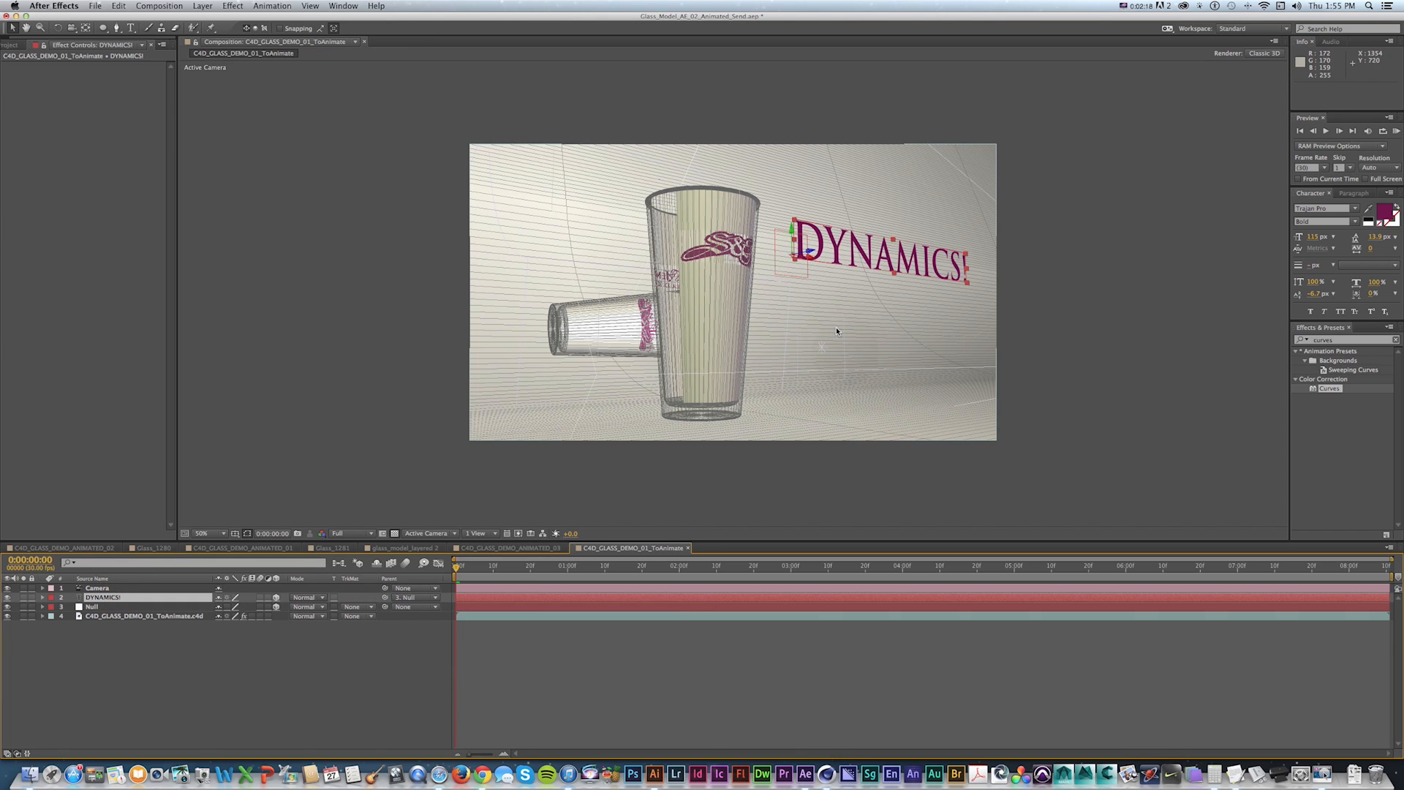
Reduce the DYNAMICS! text size to 78 px.
left_click_drag(1313, 237, 1295, 237)
left_click(674, 695)
key("v")
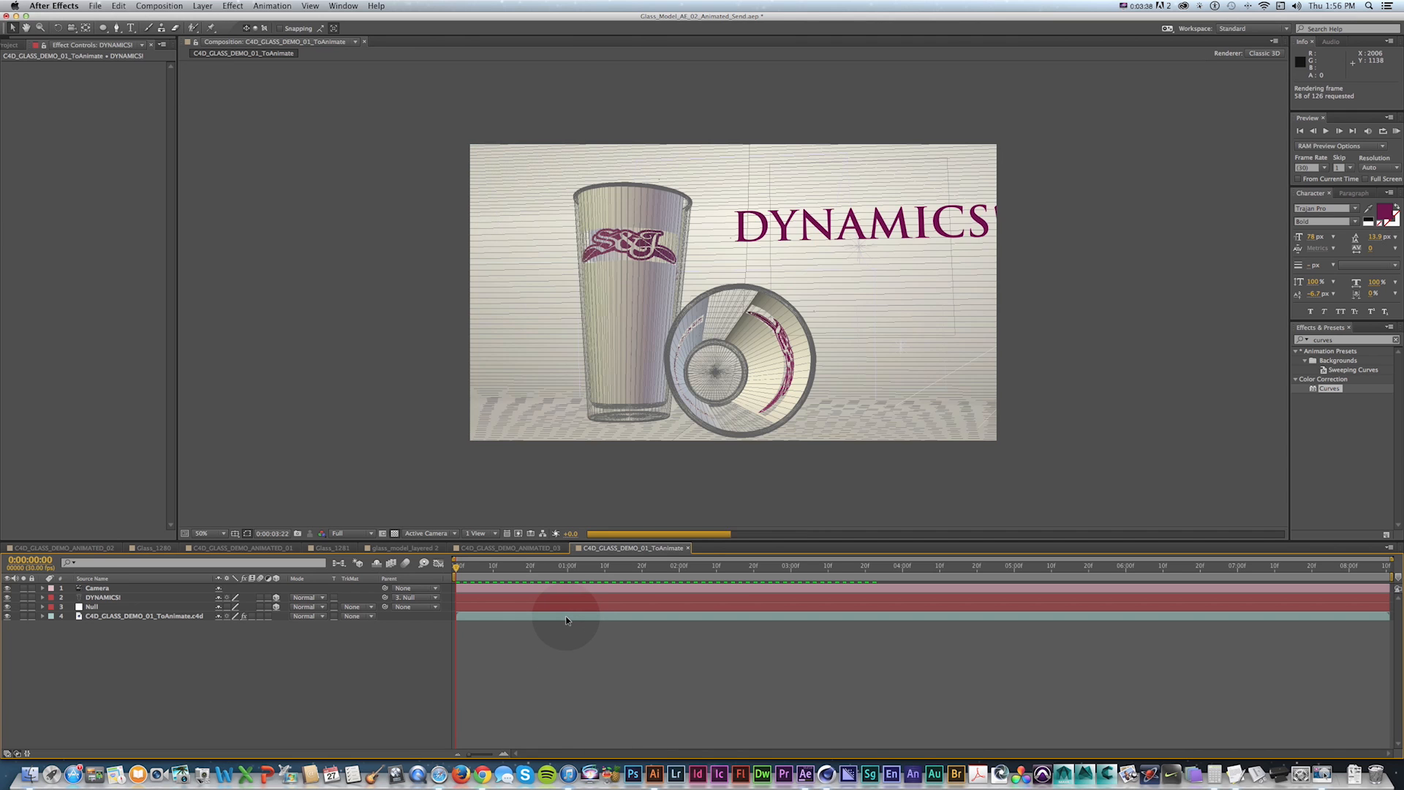
Preview the composition and scrub through the timeline to check the text following the scene.
key("KP_0")
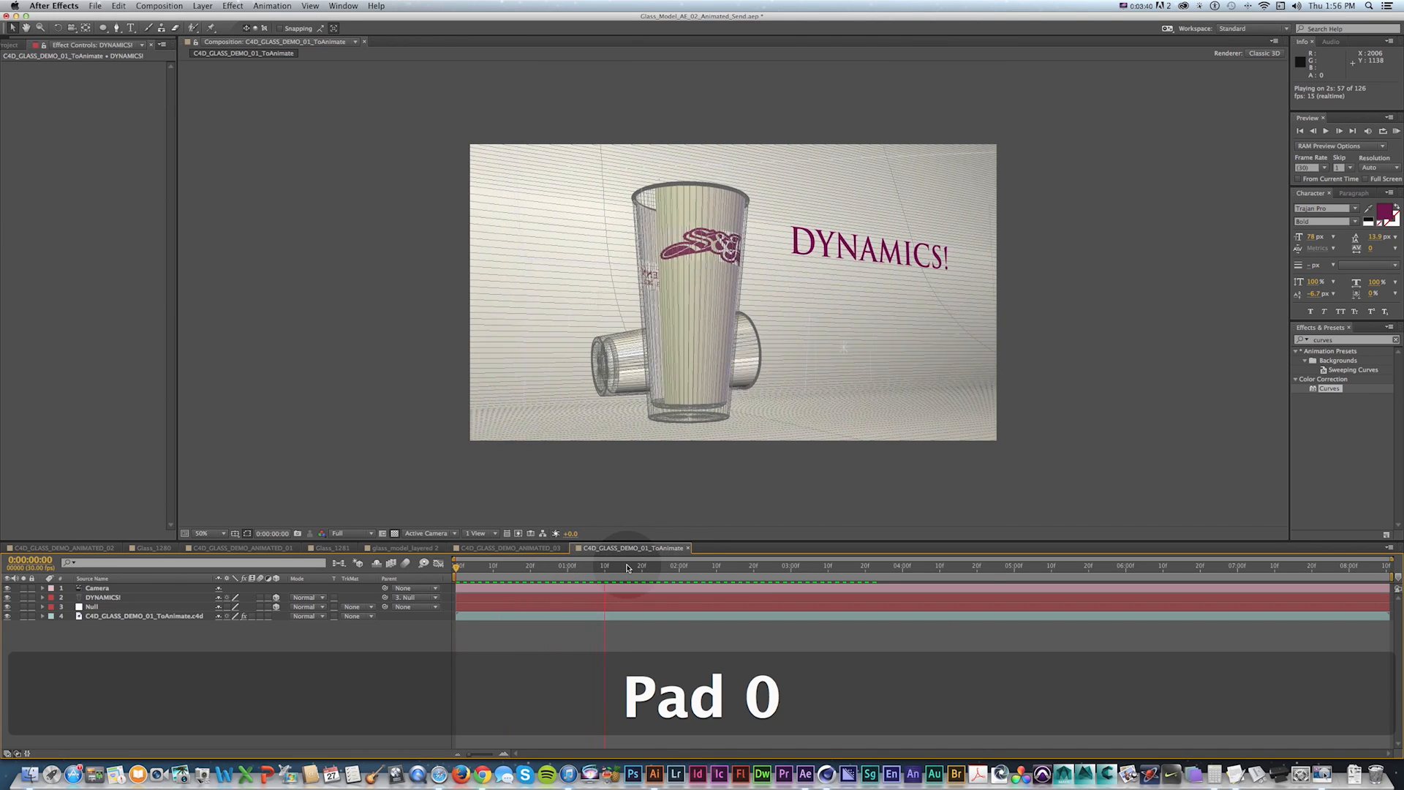
key("space")
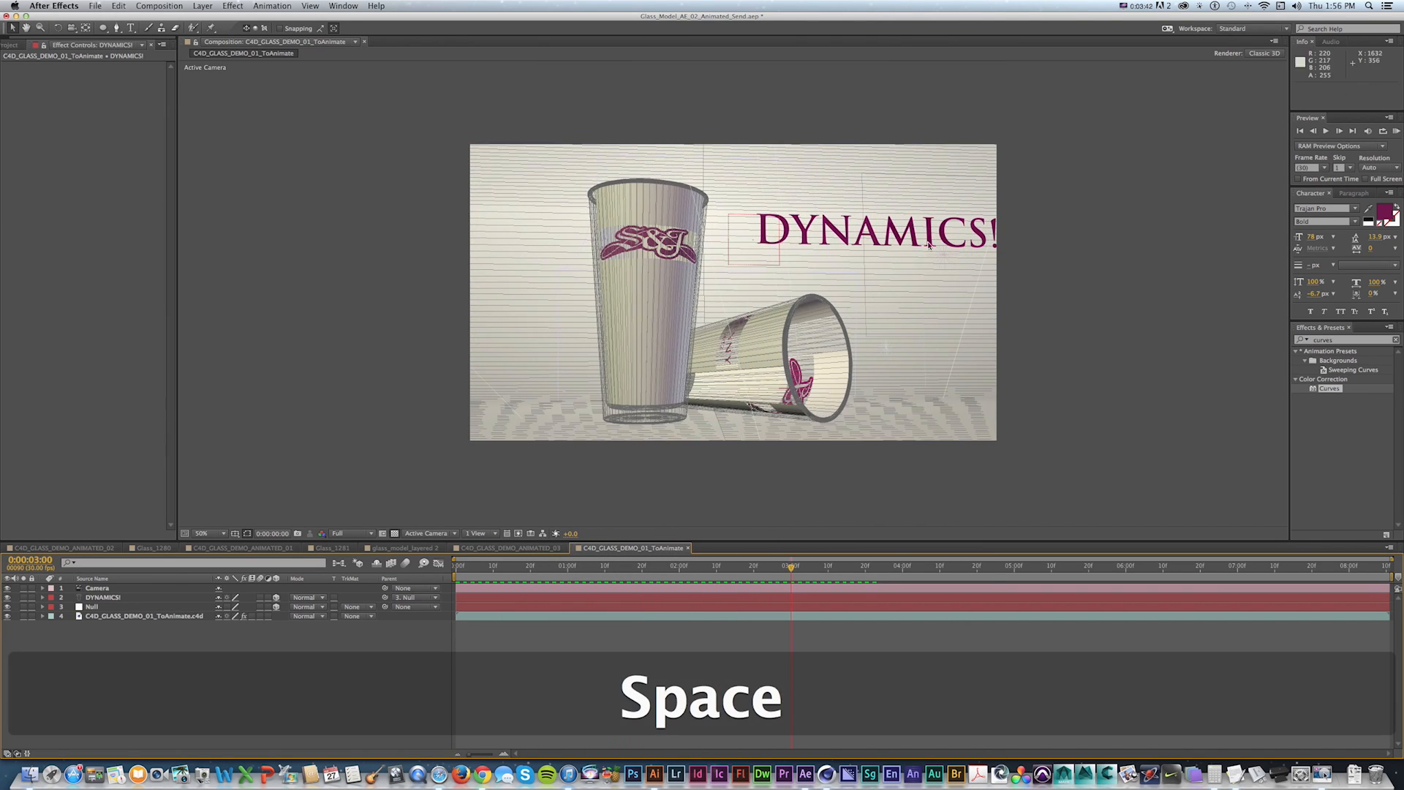
left_click_drag(791, 566, 602, 565)
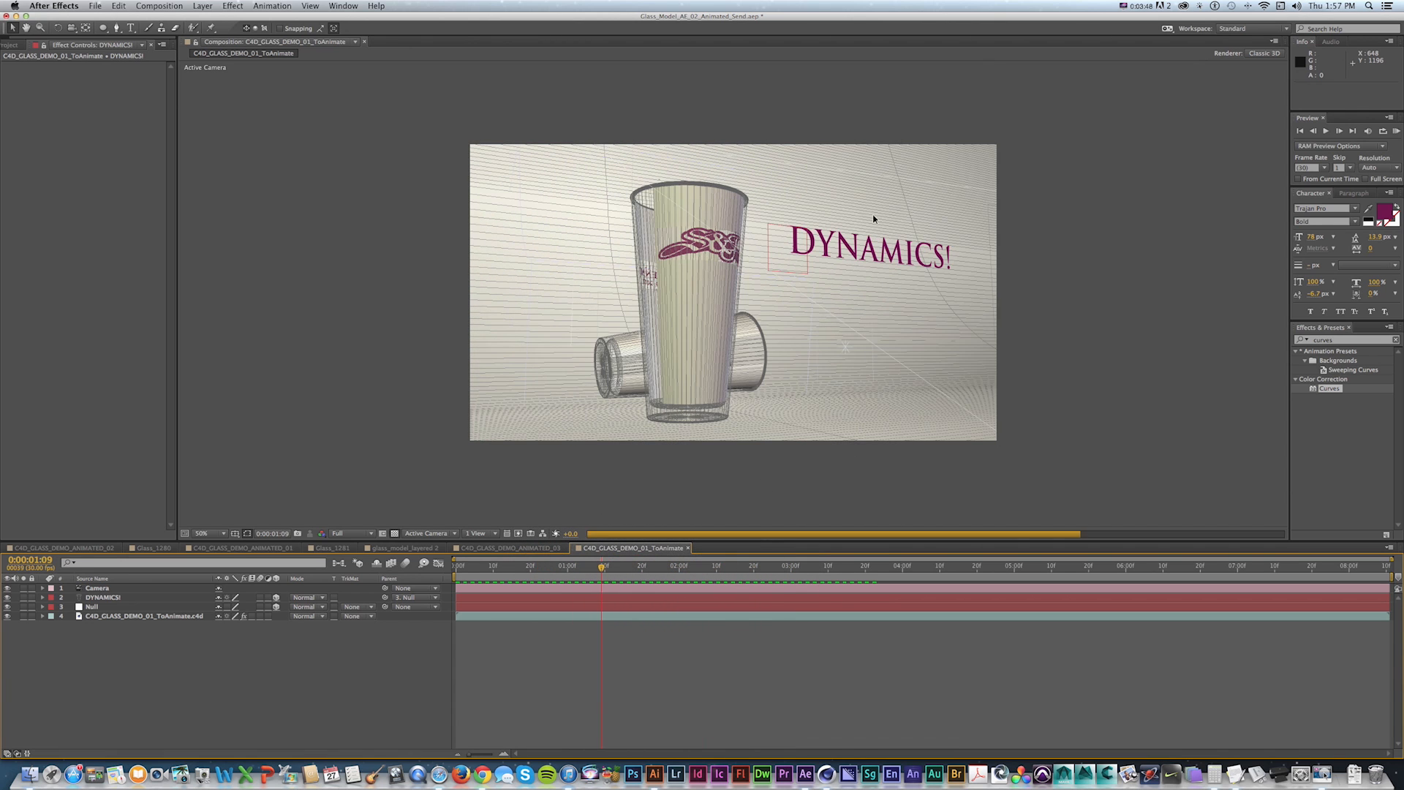
mouse_move(602, 567)
left_mouse_down()
mouse_move(539, 566)
mouse_move(578, 566)
left_mouse_up()
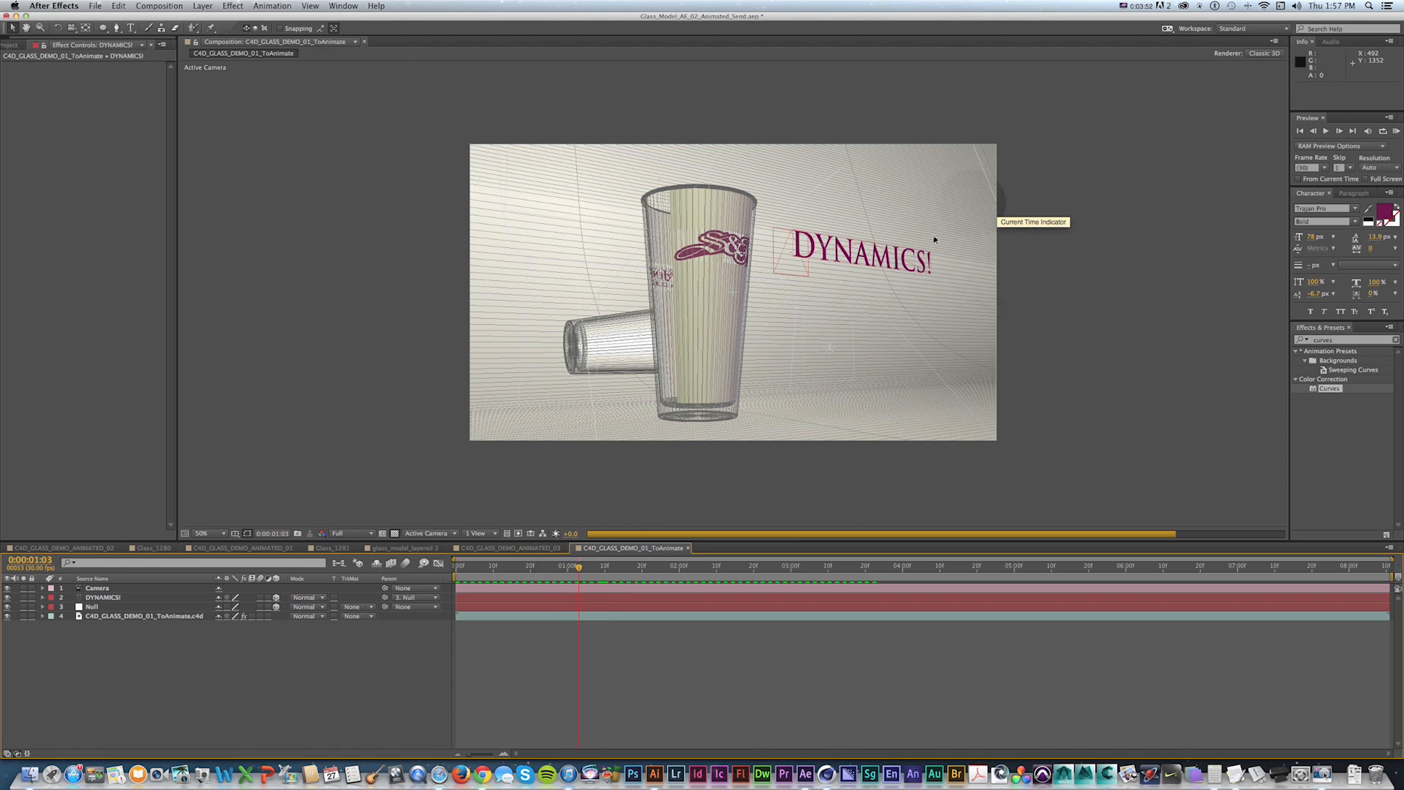
left_click(869, 250)
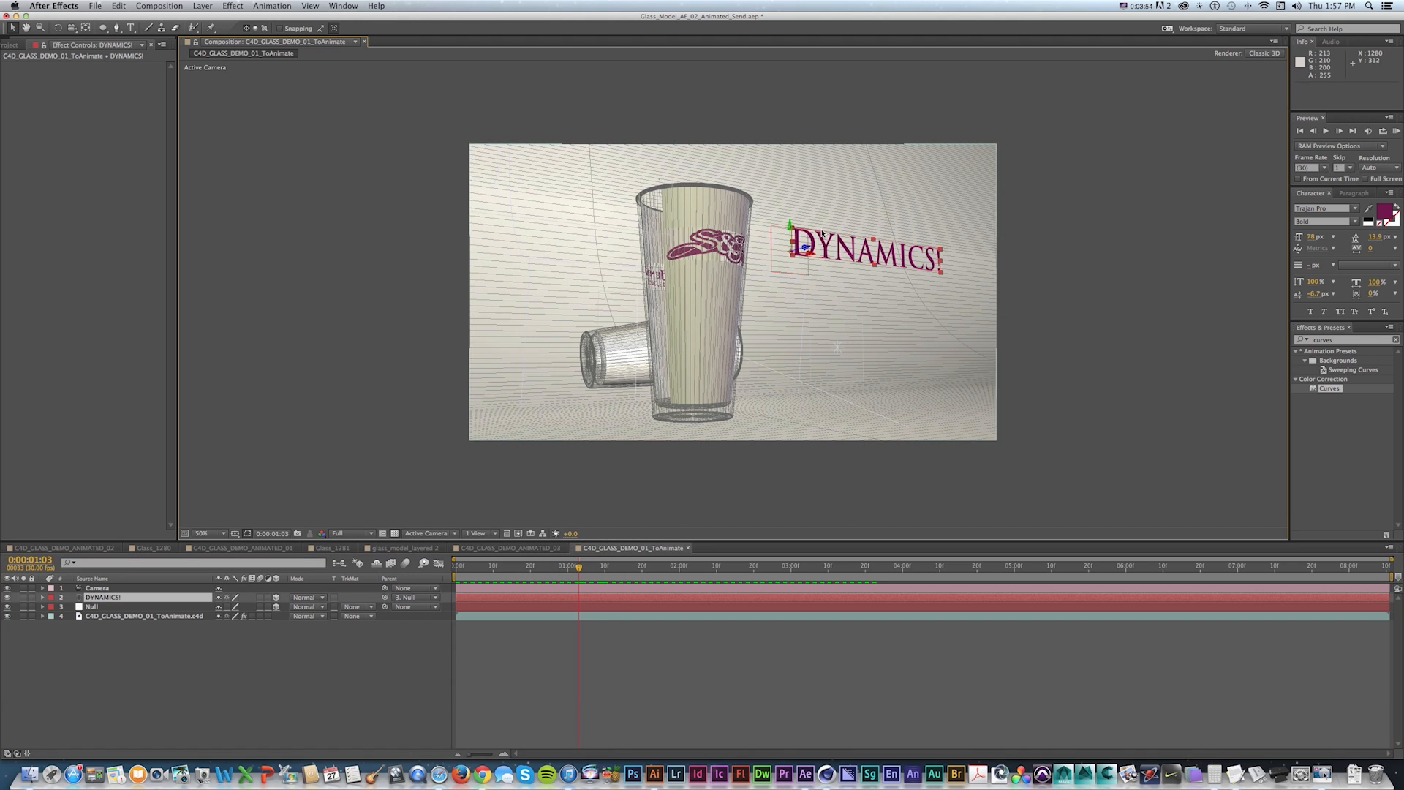
Add hawks_logo_transparent.png from the project's footage folder to the composition.
left_click(16, 45)
left_click(7, 142)
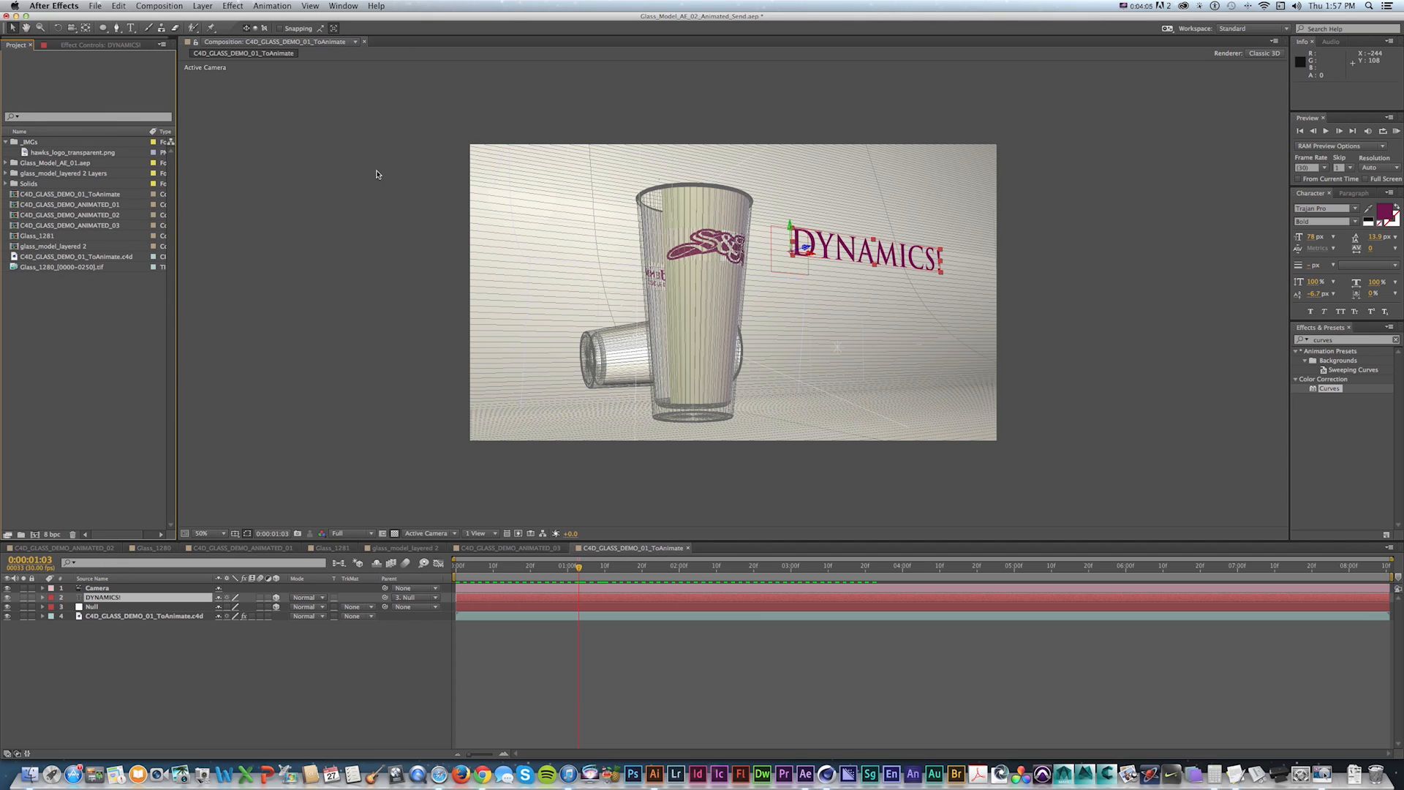
left_click_drag(26, 153, 135, 598)
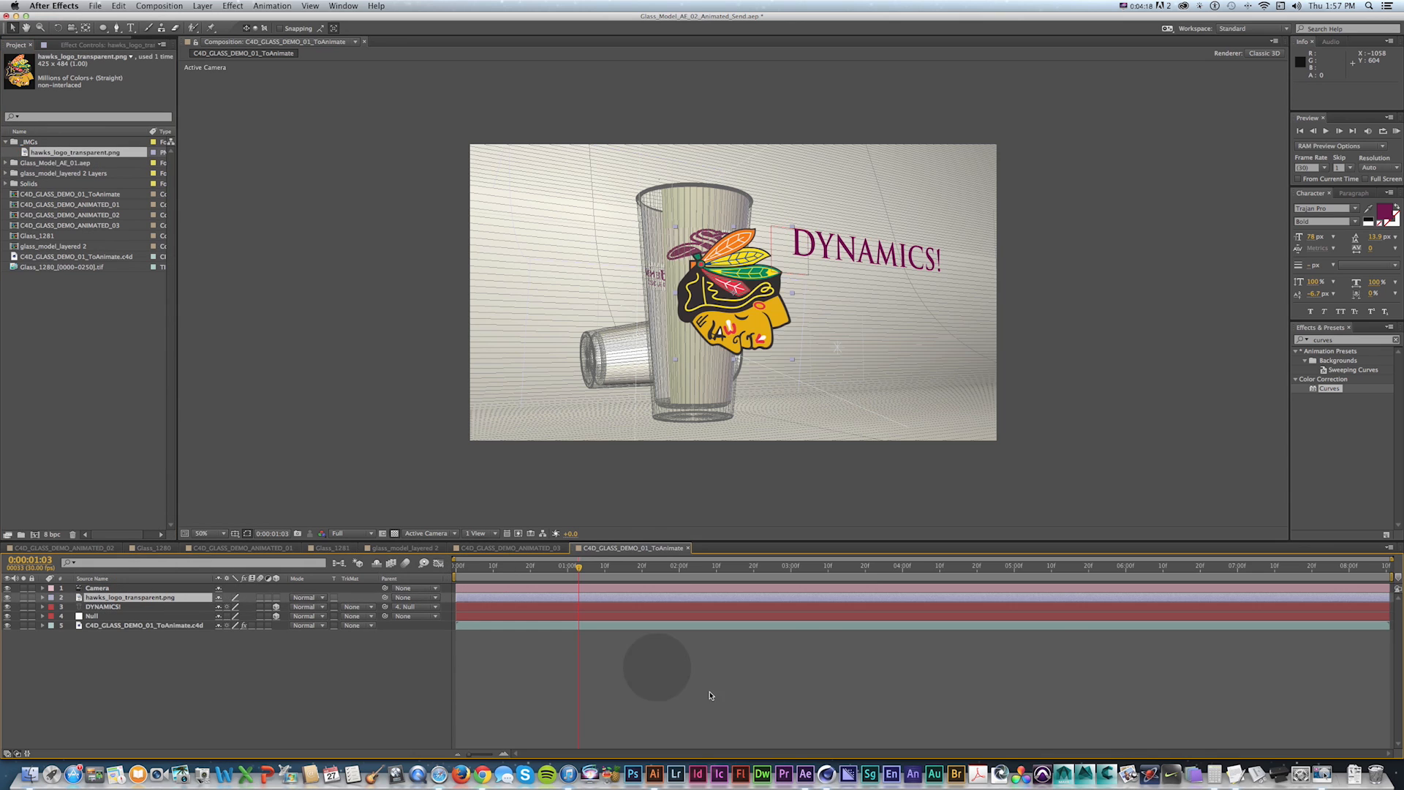
Make the logo layer 3D, move it up beside the glass and set its Z rotation to 90°.
left_click(277, 598)
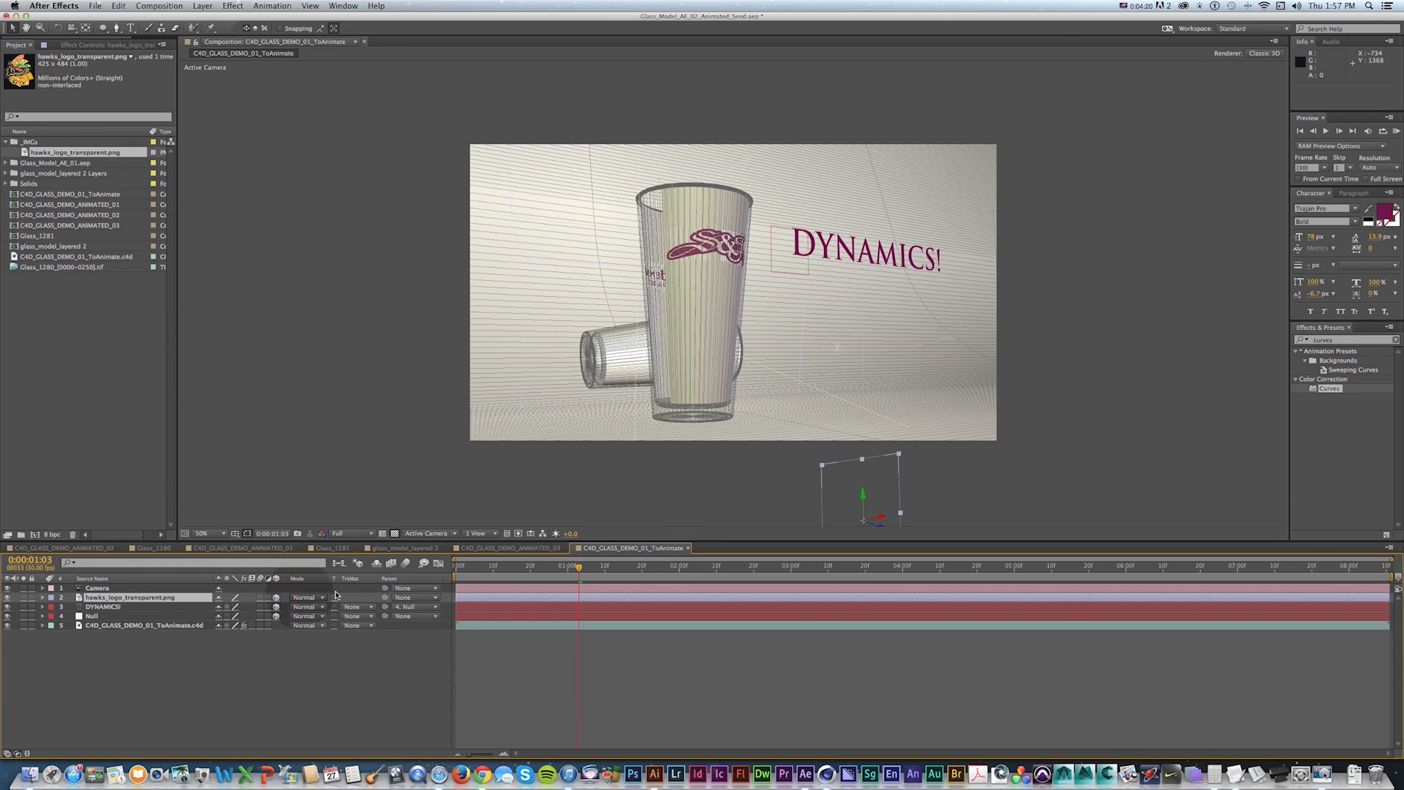
key("r")
key("v")
left_click_drag(861, 480, 859, 307)
key("r")
left_click_drag(223, 615, 239, 630)
key("super+z")
key("super+z")
left_click(232, 635)
type("90")
key("Return")
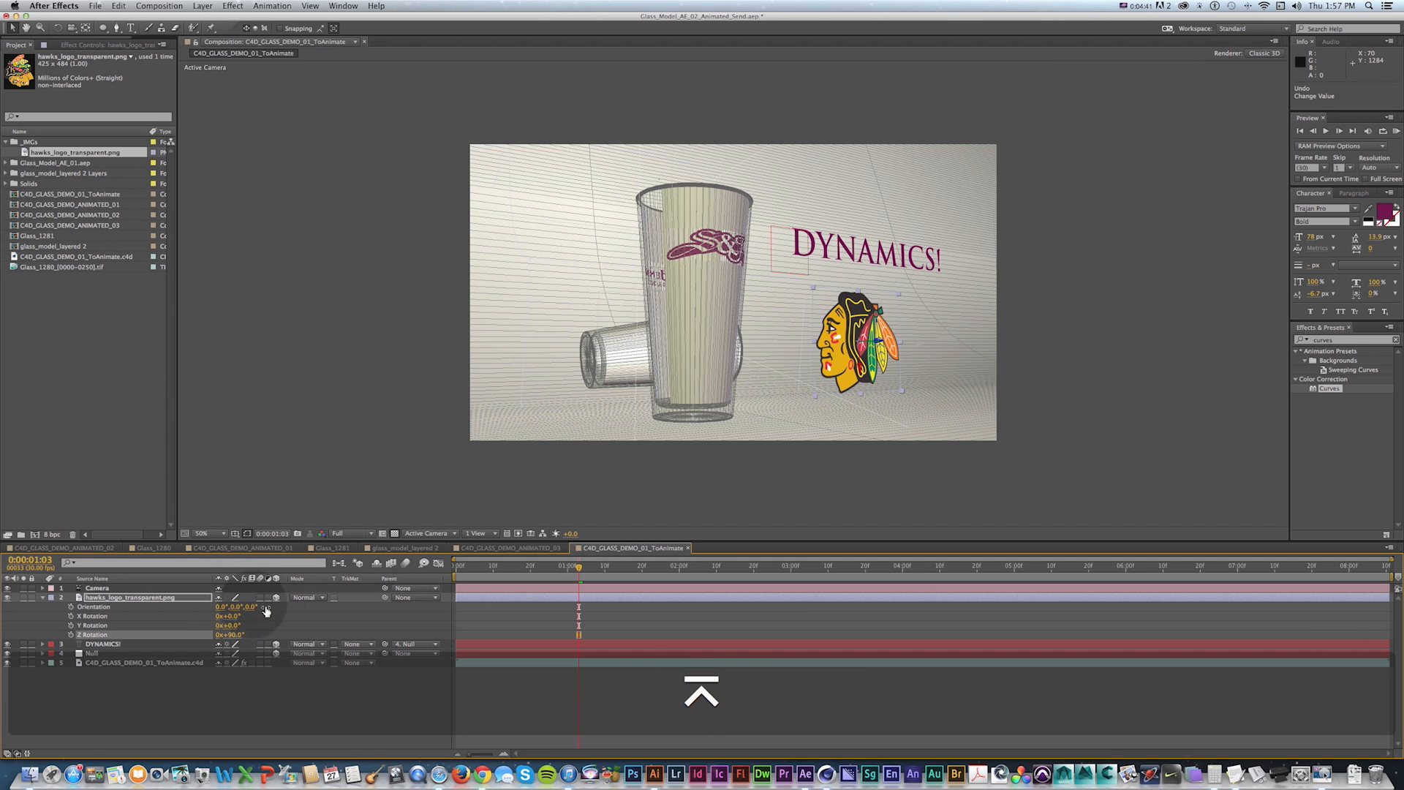
Parent the logo layer to the Null and set its orientation's Z value to 0°.
left_click_drag(383, 599, 95, 653, "shift")
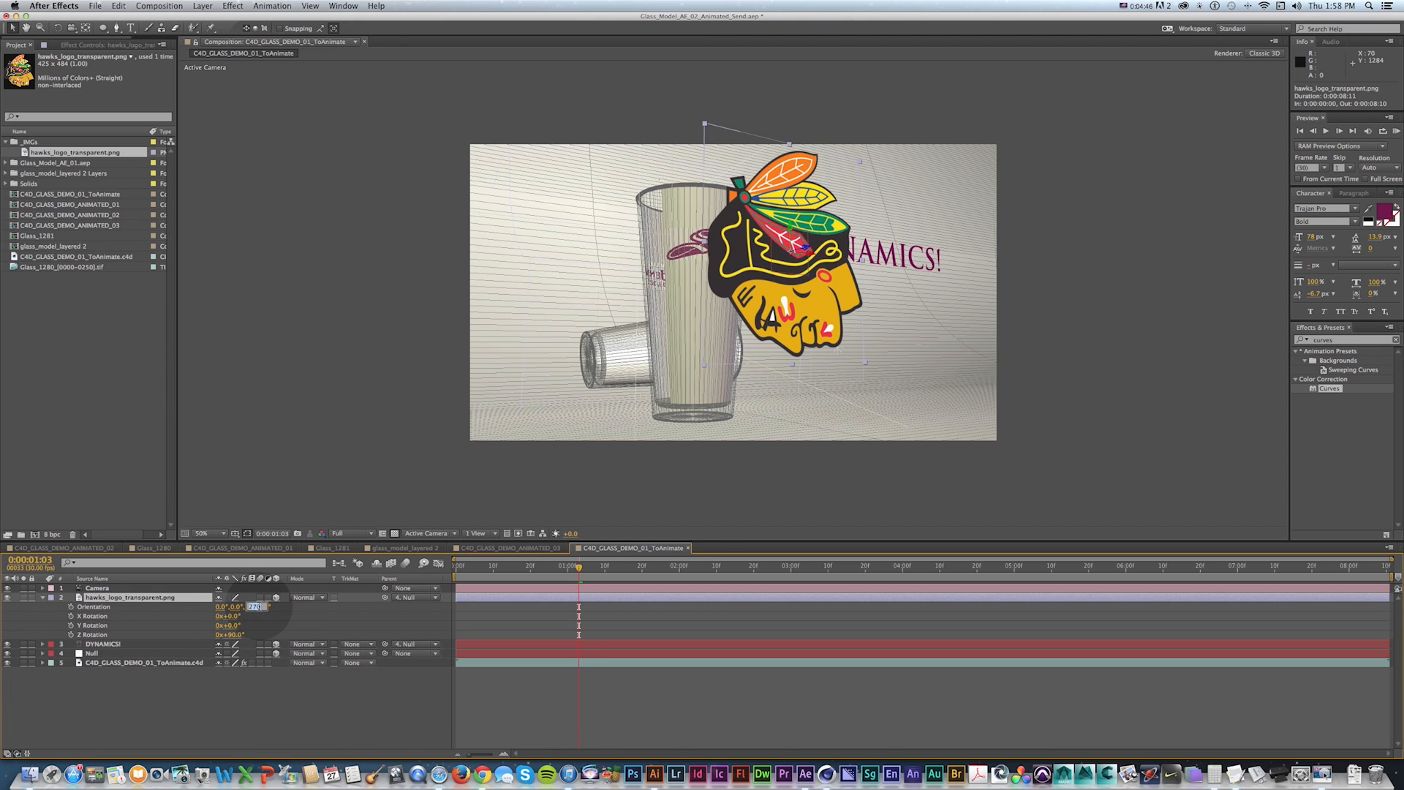
type("0")
key("Return")
Move the logo to the right, beside the DYNAMICS! text area.
key("v")
left_click_drag(821, 238, 881, 241)
left_click(8, 645)
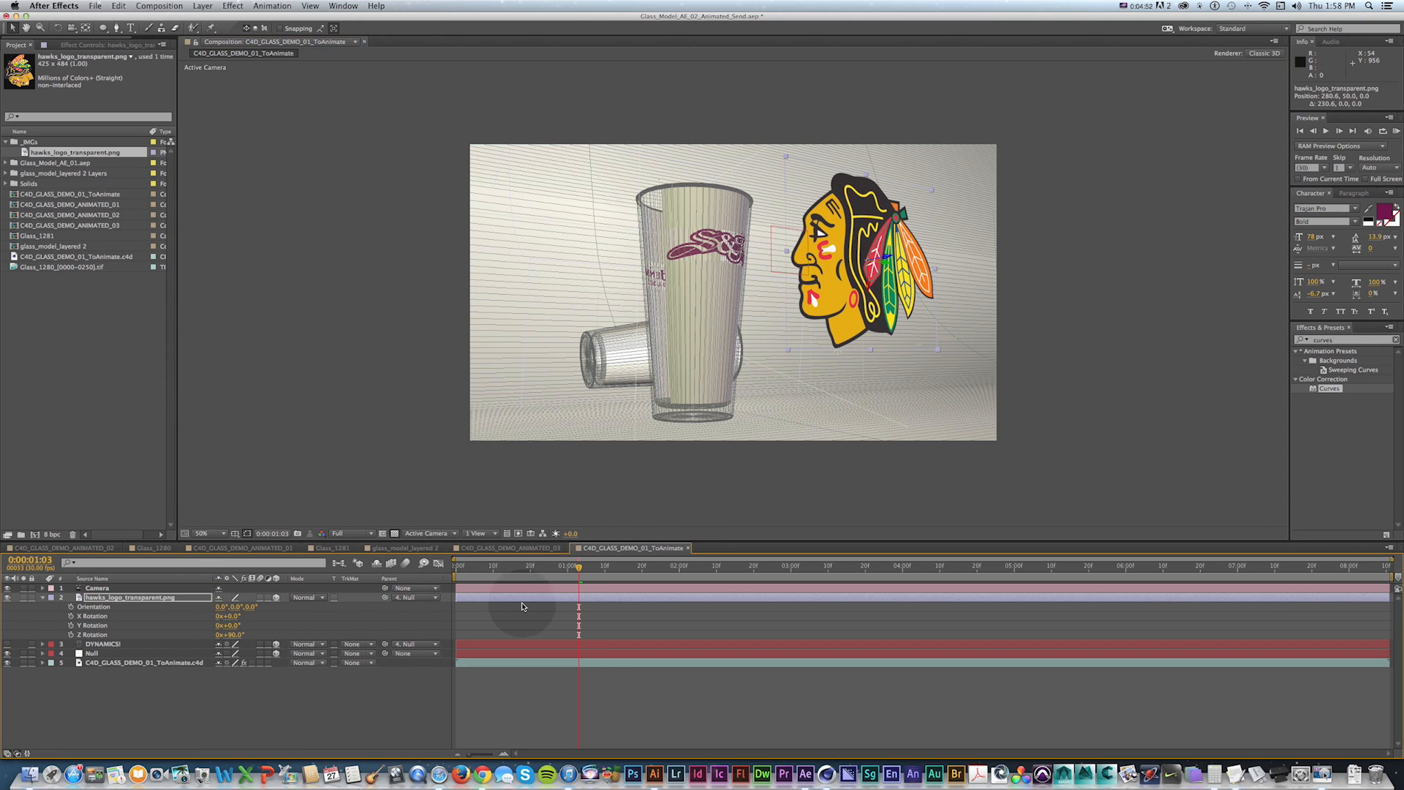
Scale the logo layer down to 46%.
key("KP_0")
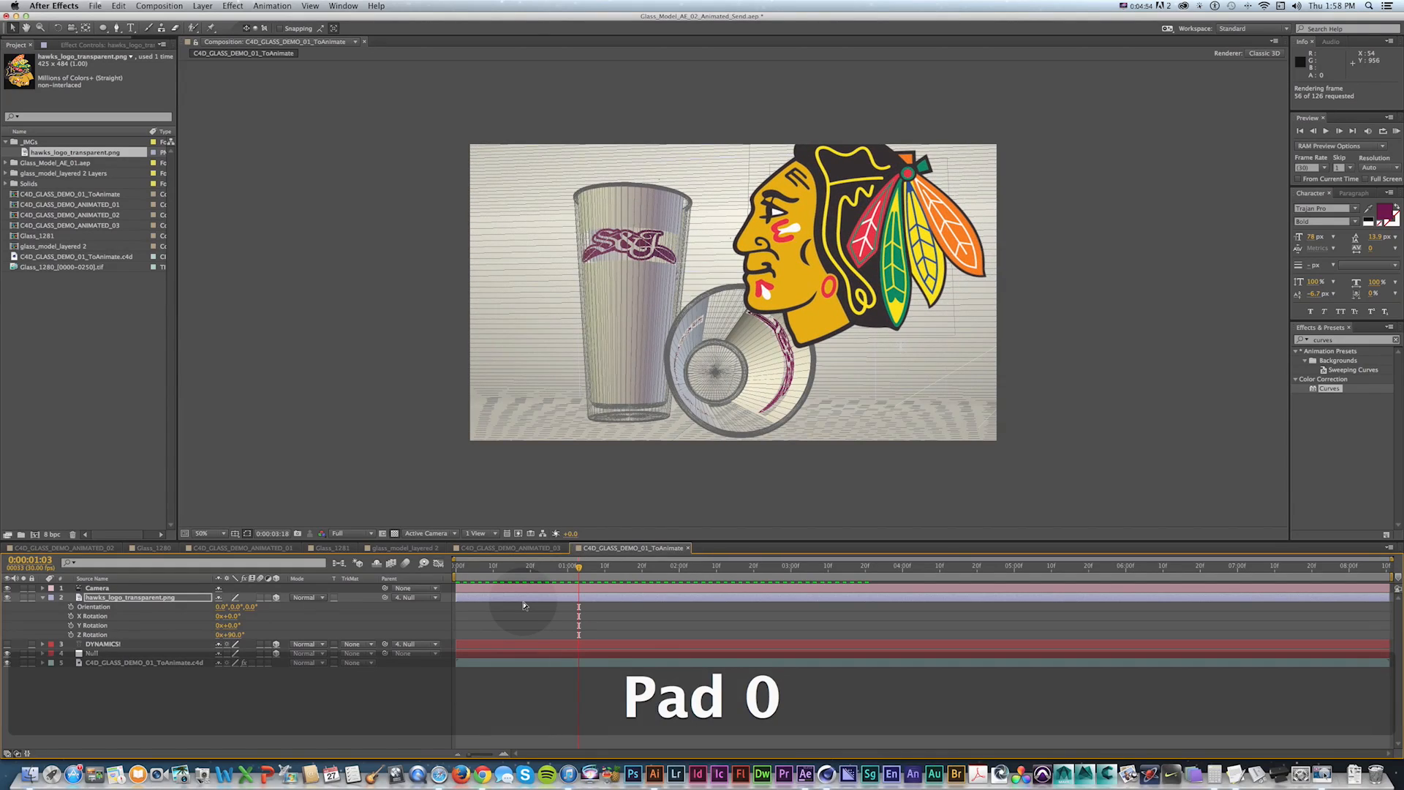
key("space")
key("s")
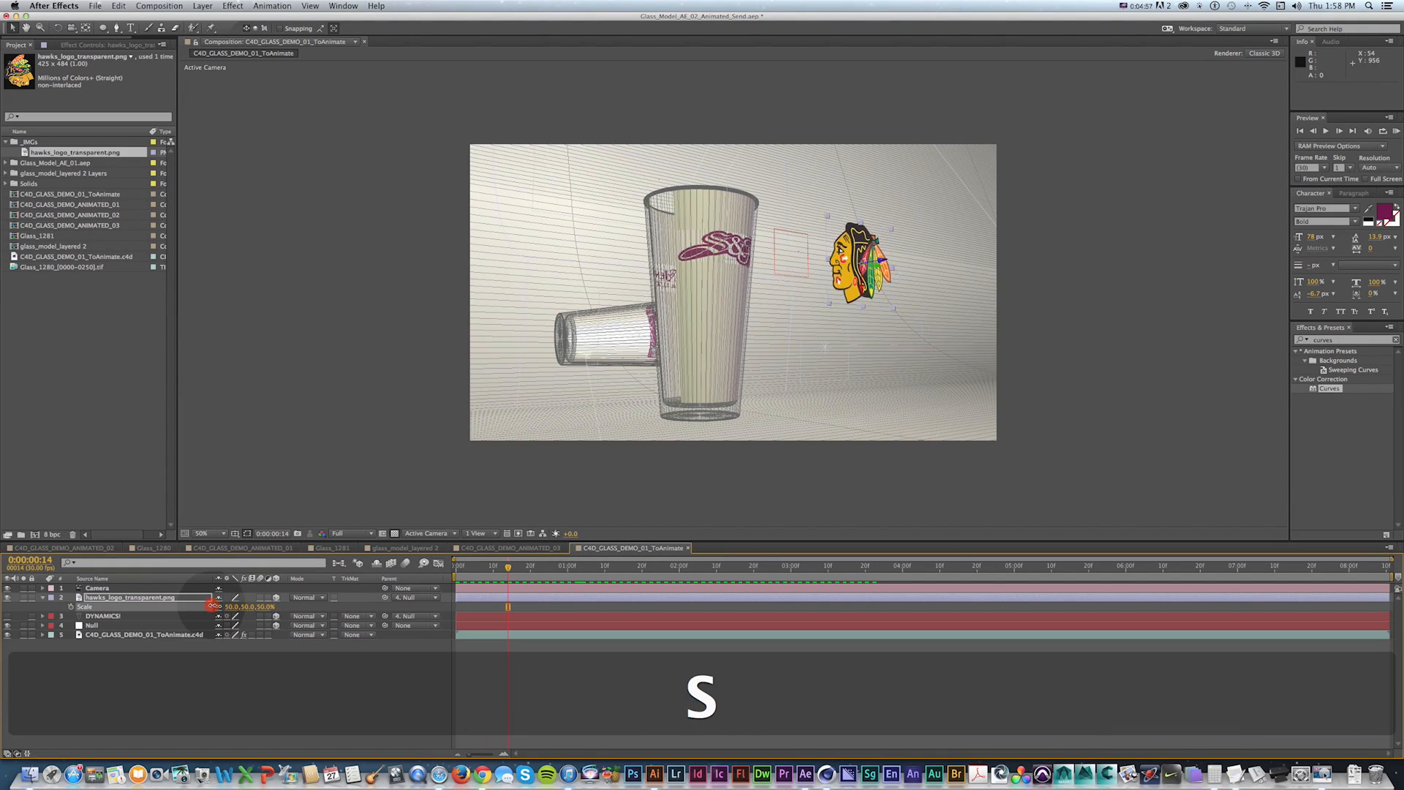
left_click_drag(210, 607, 208, 606)
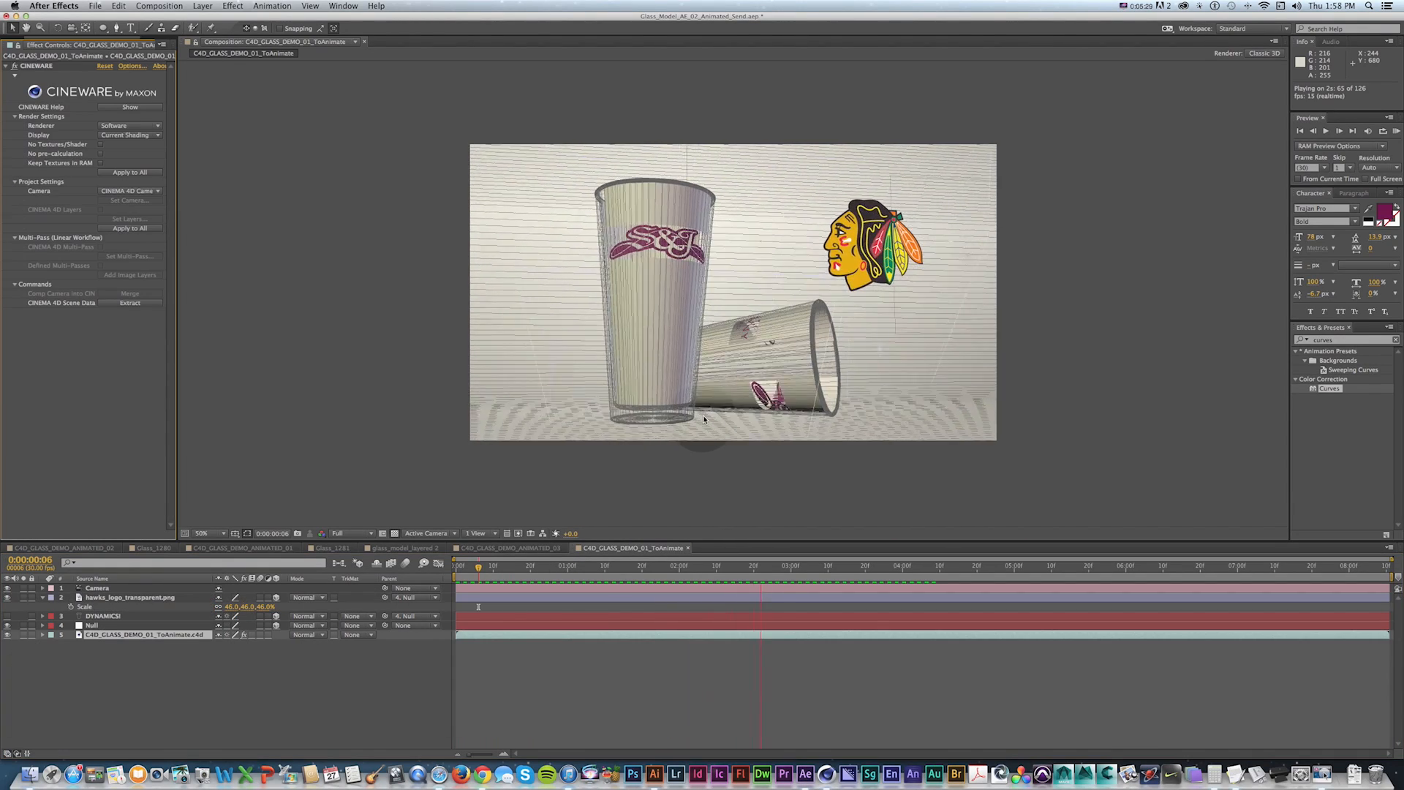
Preview the composition and scrub through the timeline to check the logo following the scene.
key("KP_0")
left_click_drag(479, 567, 531, 570)
left_click(620, 571)
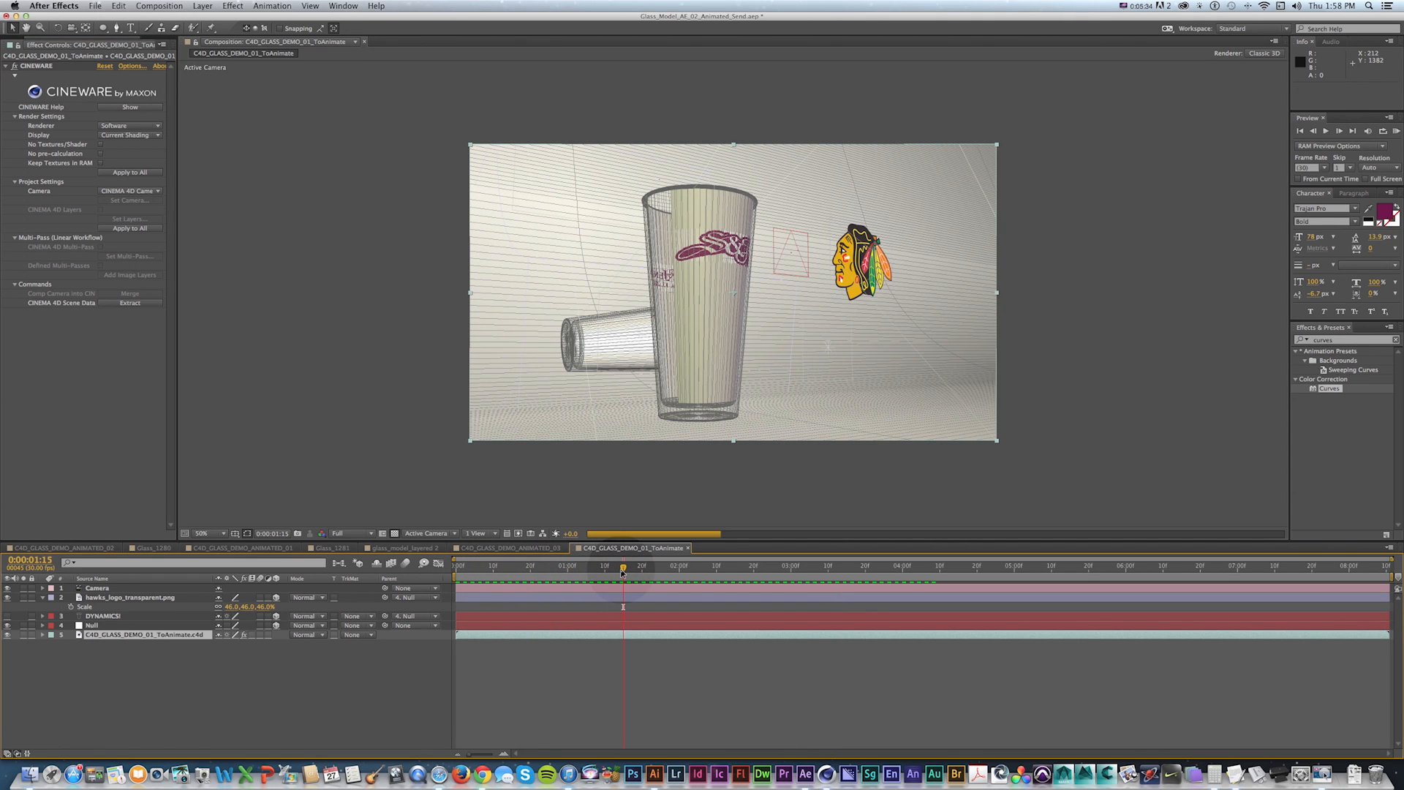
key("KP_0")
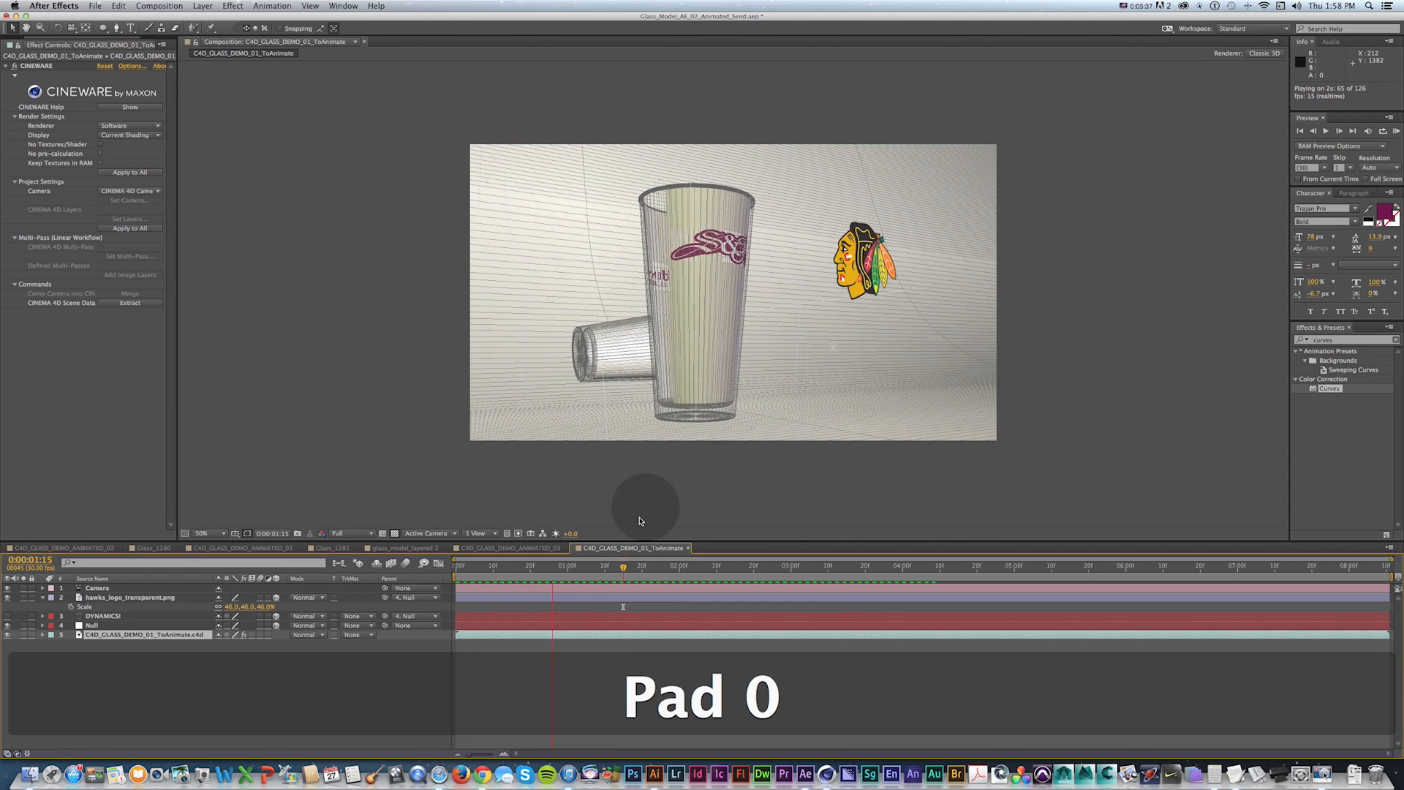
key("space")
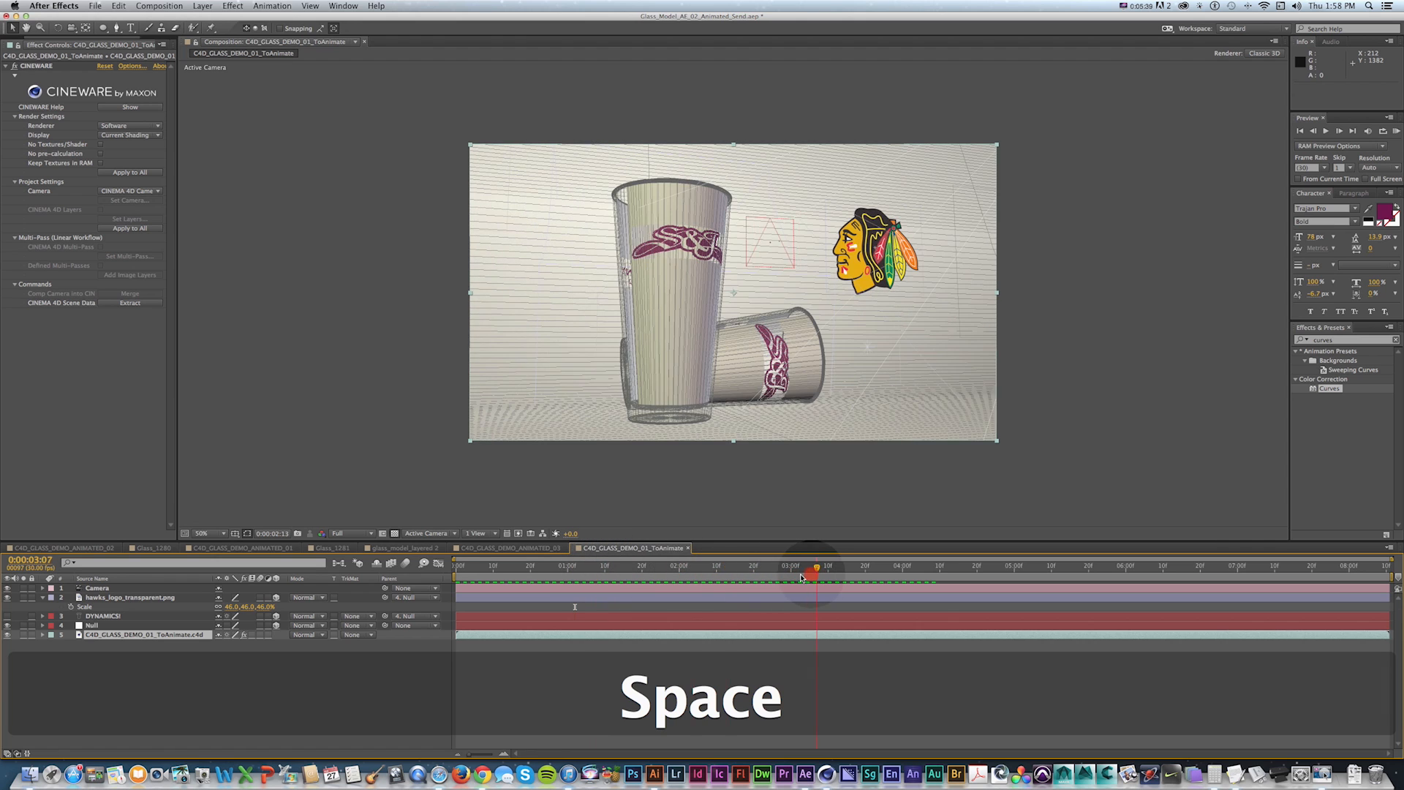
left_click_drag(818, 576, 548, 562)
left_click_drag(634, 570, 770, 571)
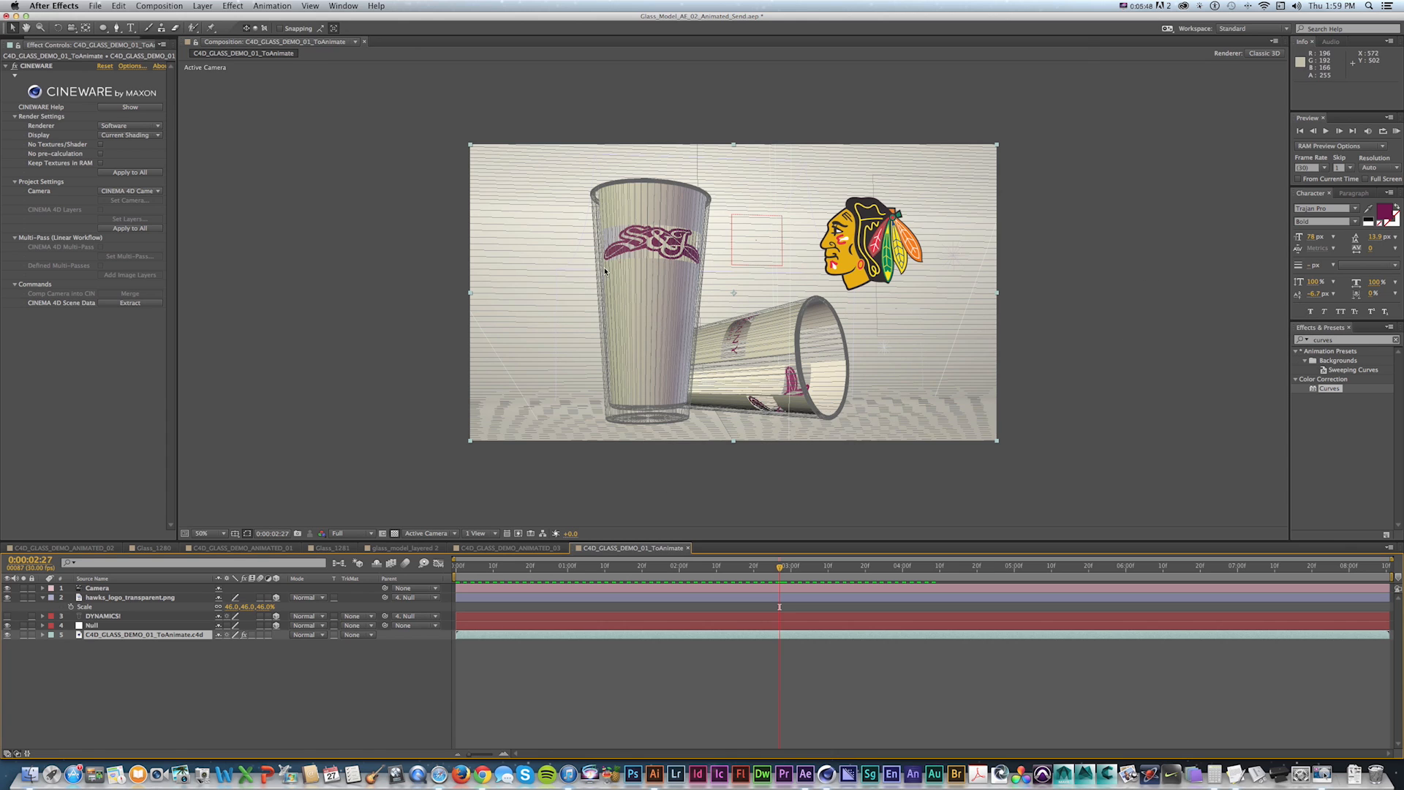
key("space")
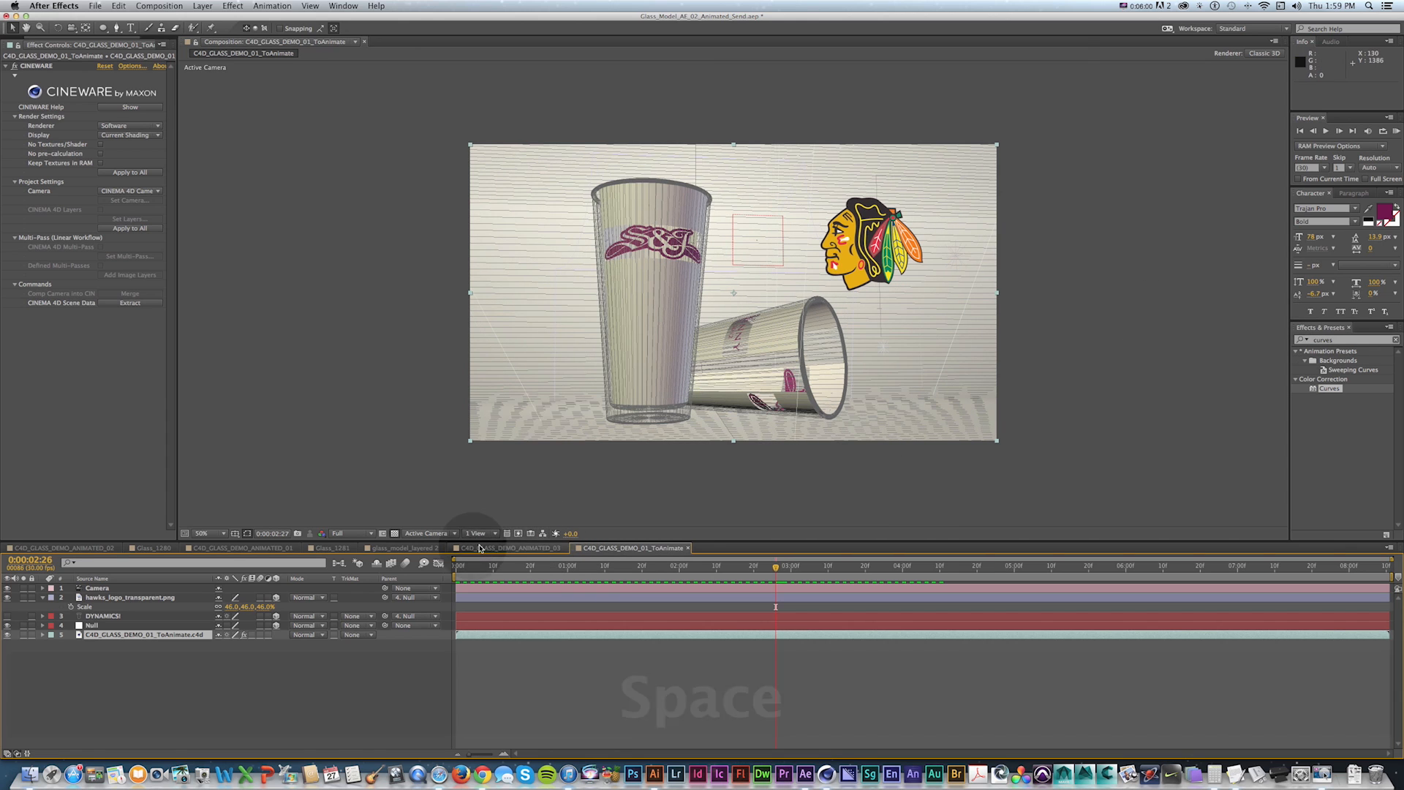
Switch to Cinema 4D to inspect the Null's External Compositing tag, then return to After Effects.
key("super+Tab")
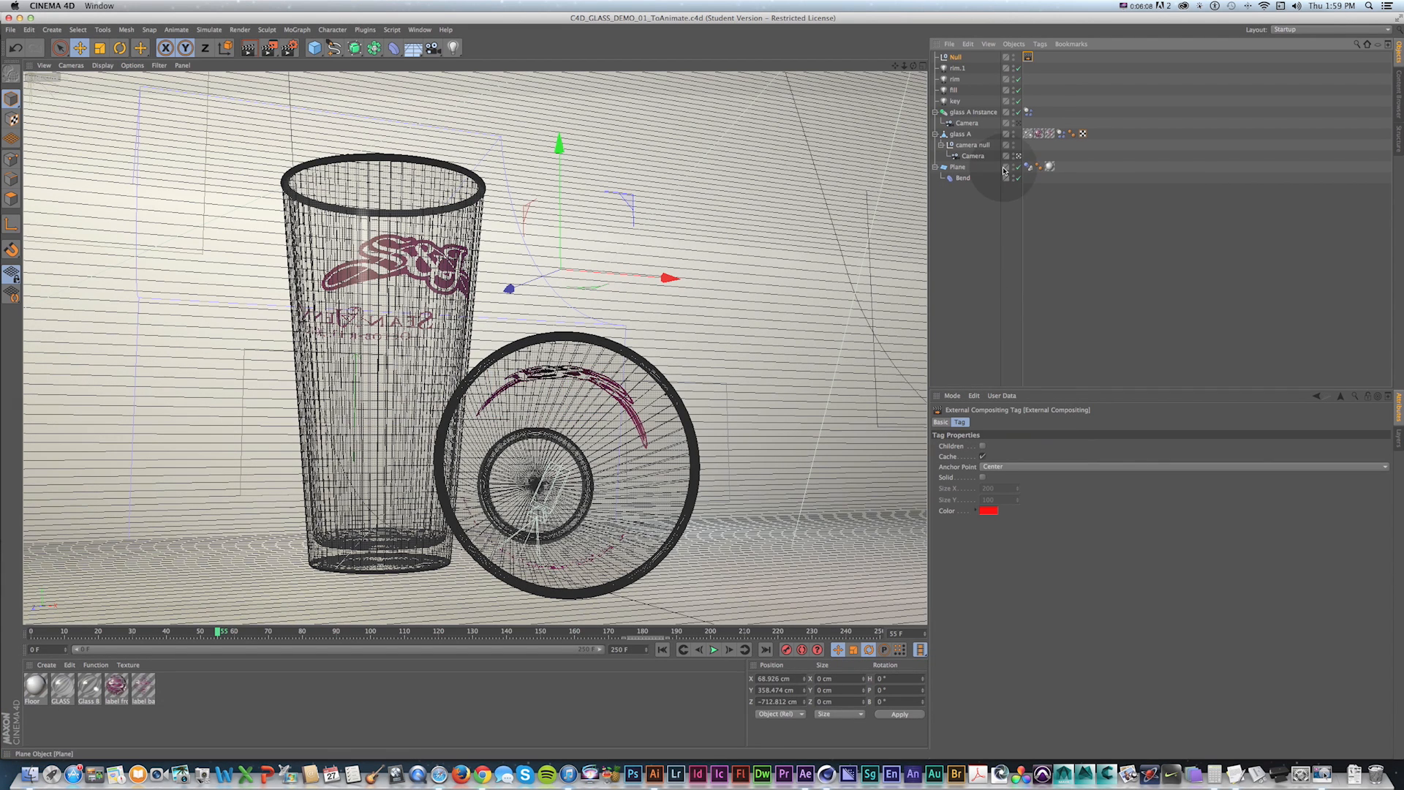
left_click(955, 57)
left_click(1027, 57)
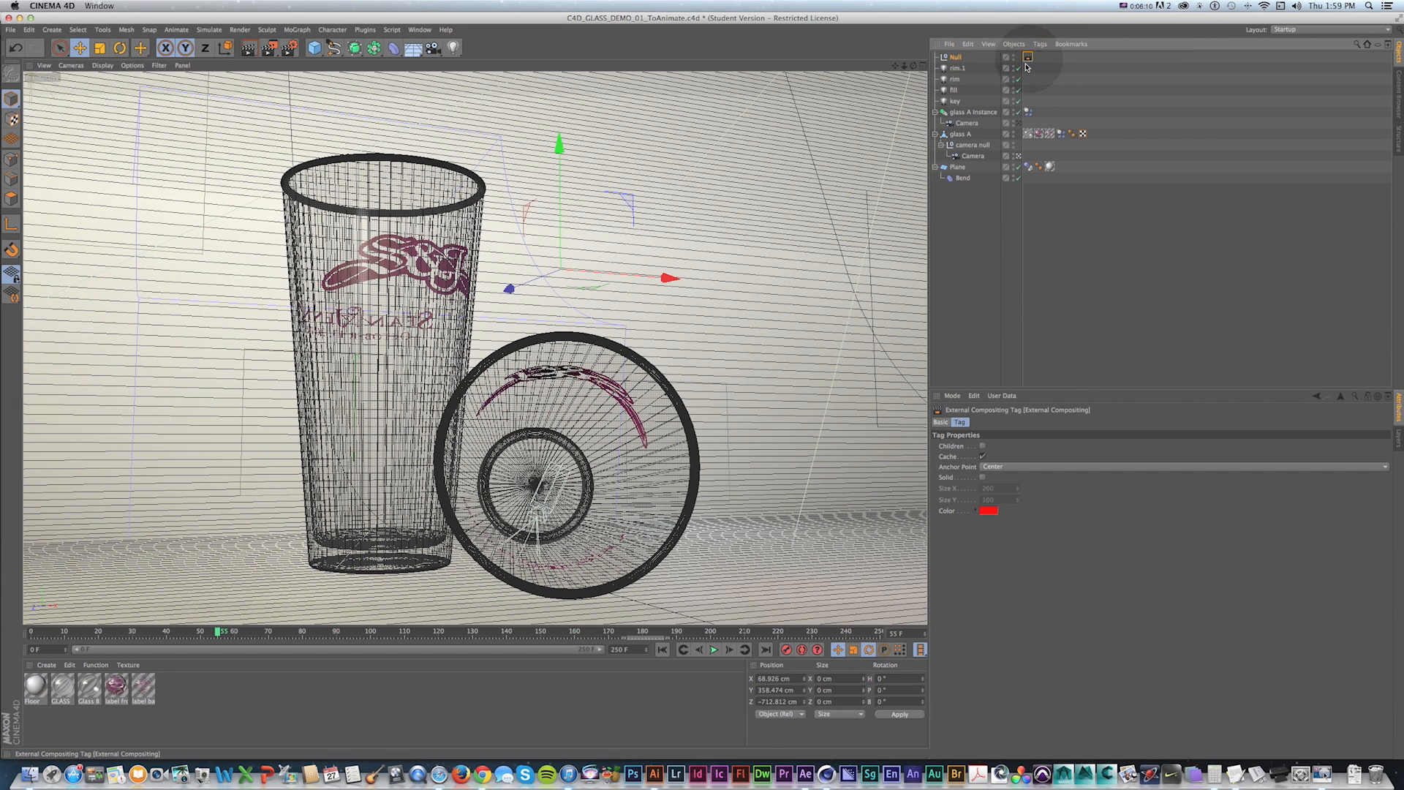
key("super+Tab")
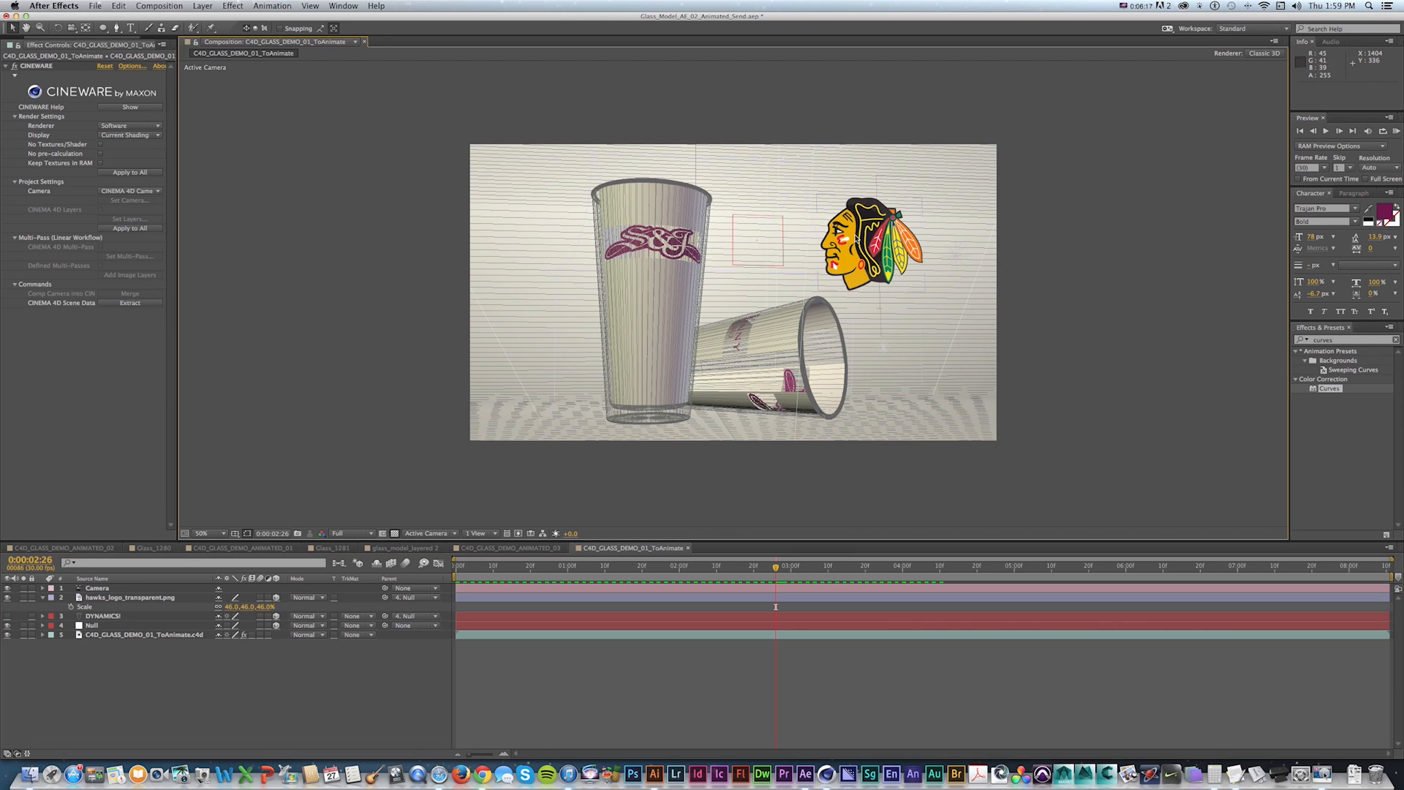
left_click(866, 238)
left_click_drag(896, 247, 764, 241)
key("super+z")
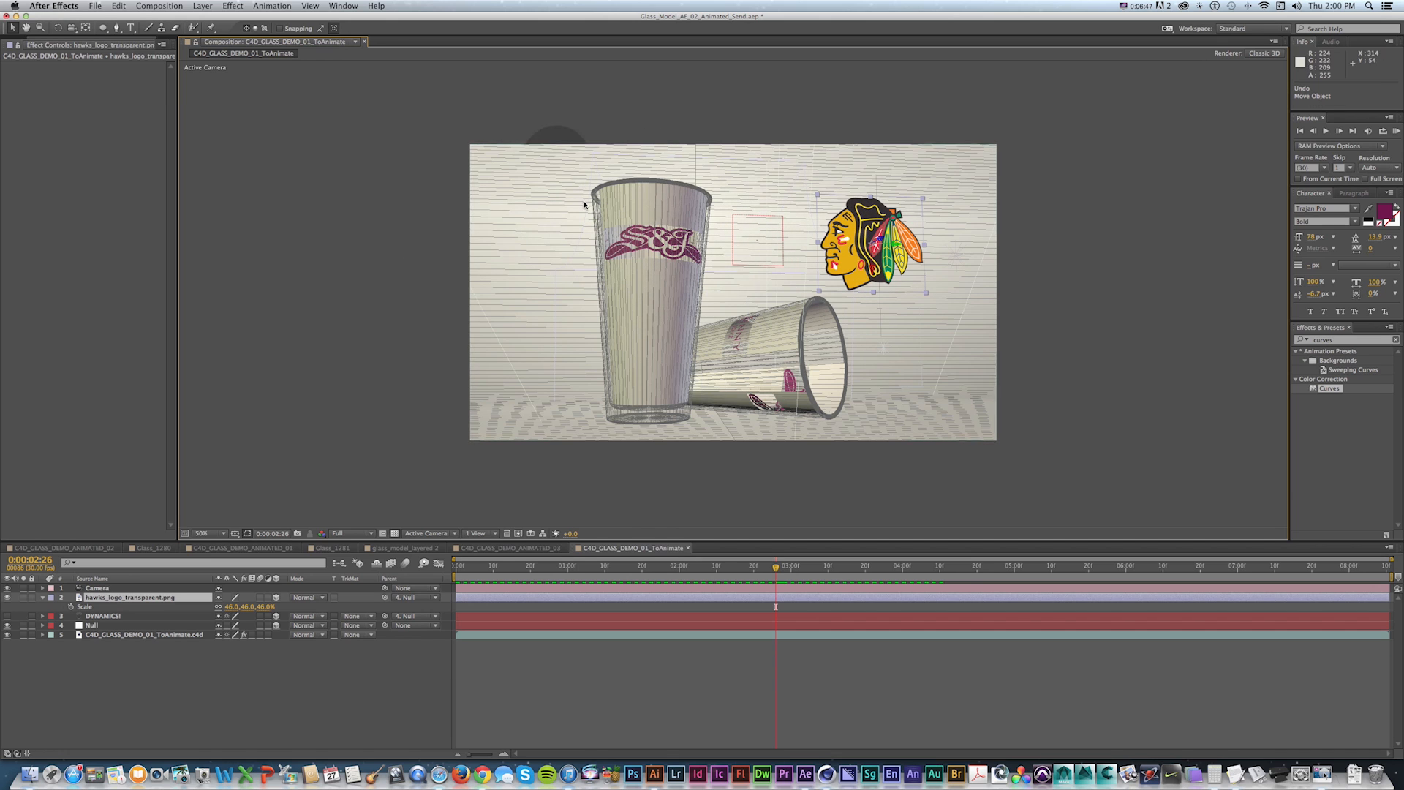
In Cinema 4D, add a Compositing tag to glass A and enable its first Object Buffer.
key("super+Tab")
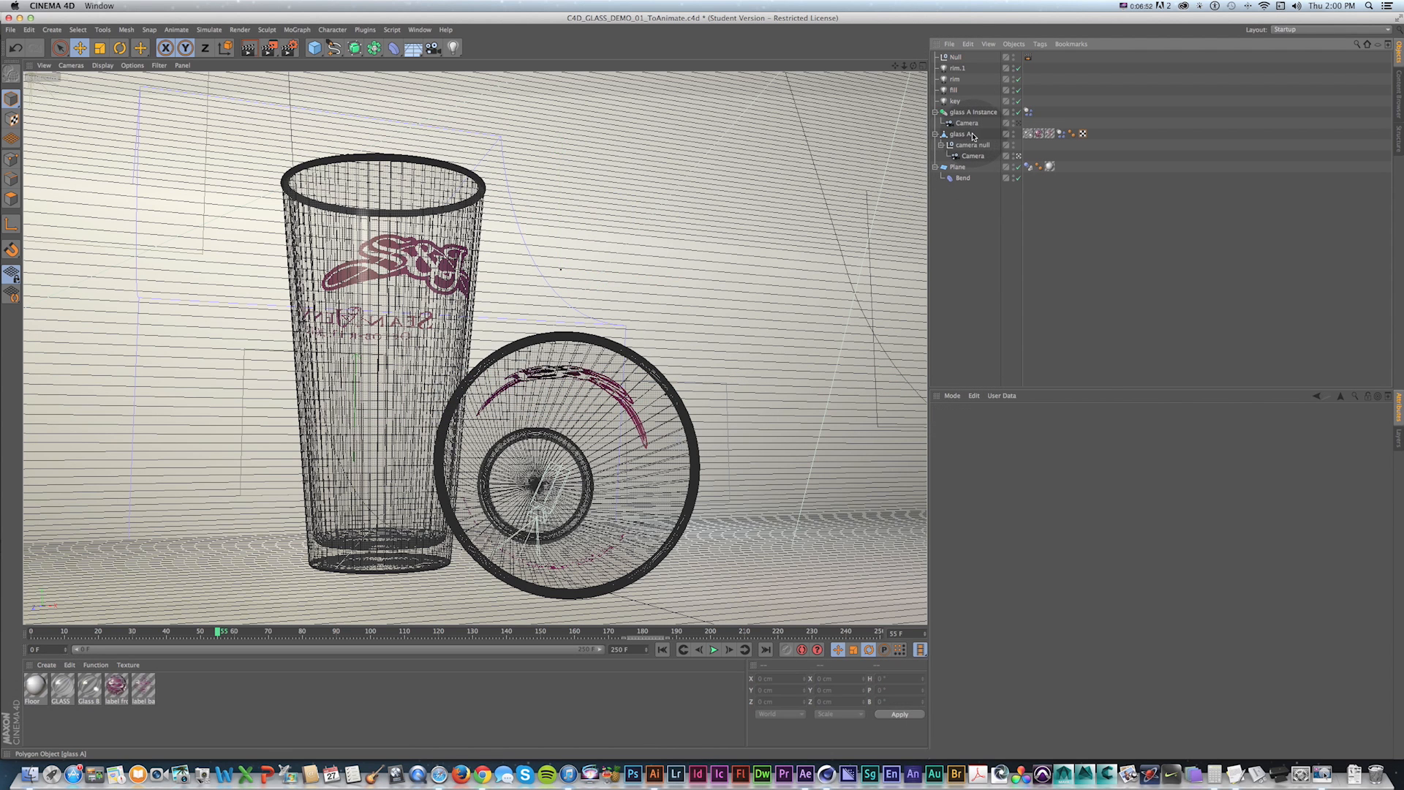
left_click(963, 135)
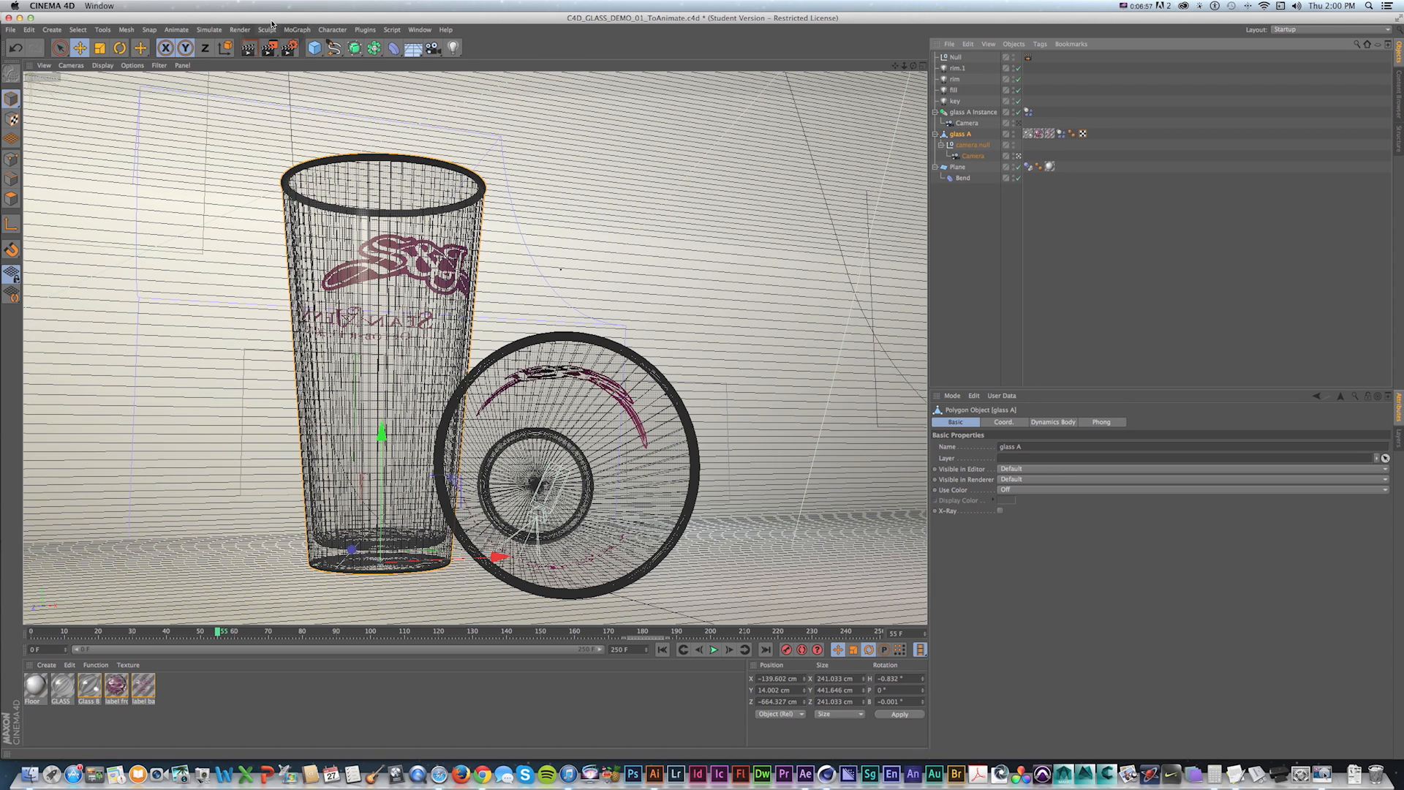
right_click(960, 135)
mouse_move(992, 147)
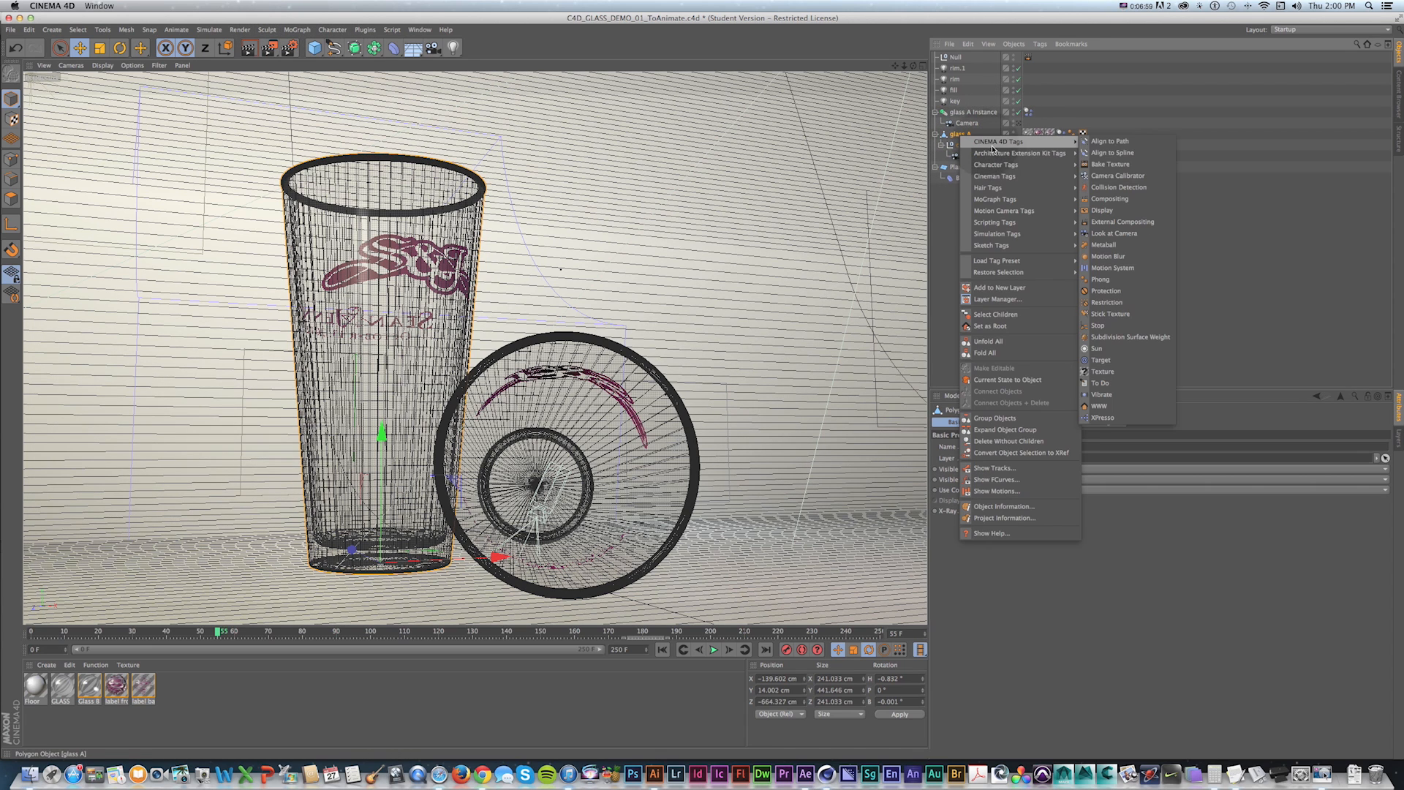
left_click(1118, 200)
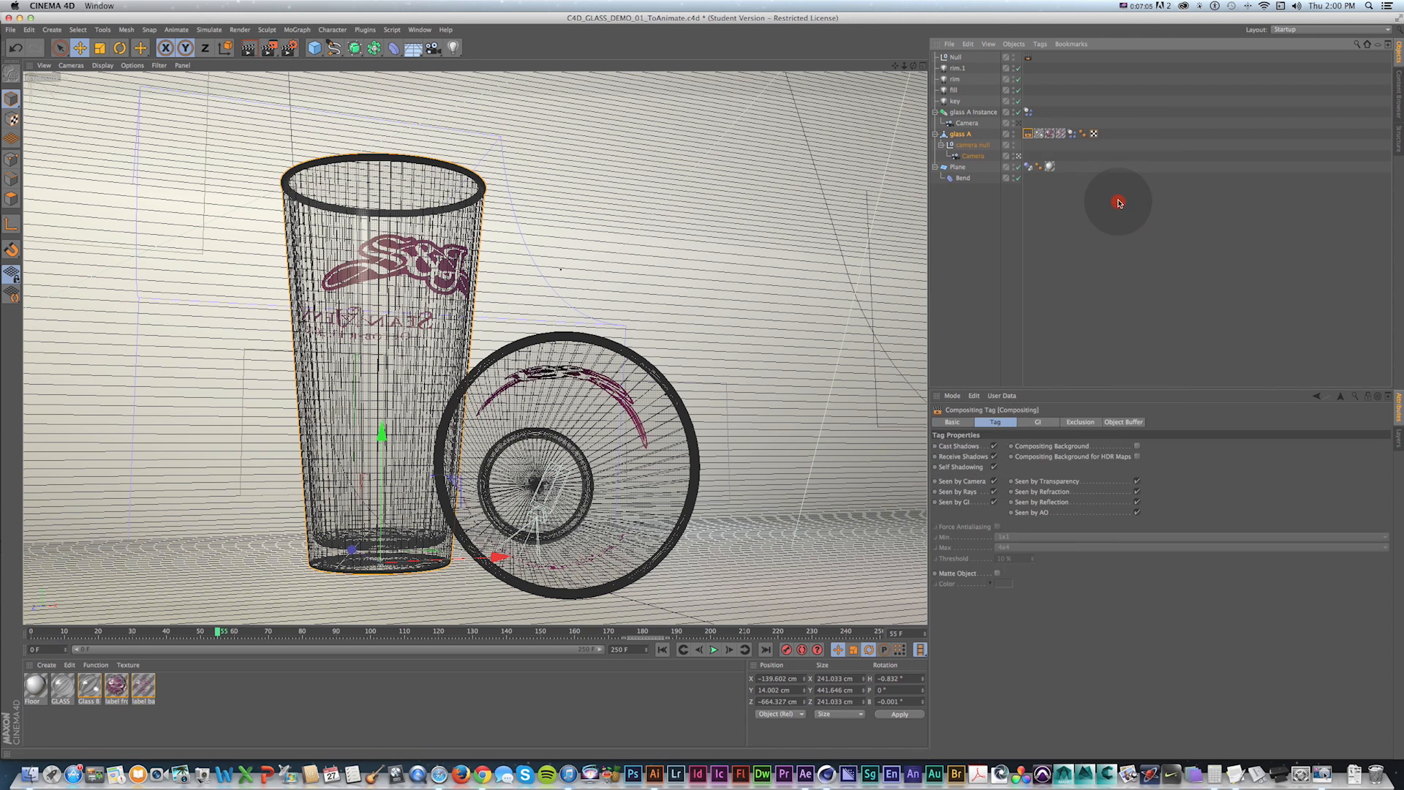
left_click(1115, 422)
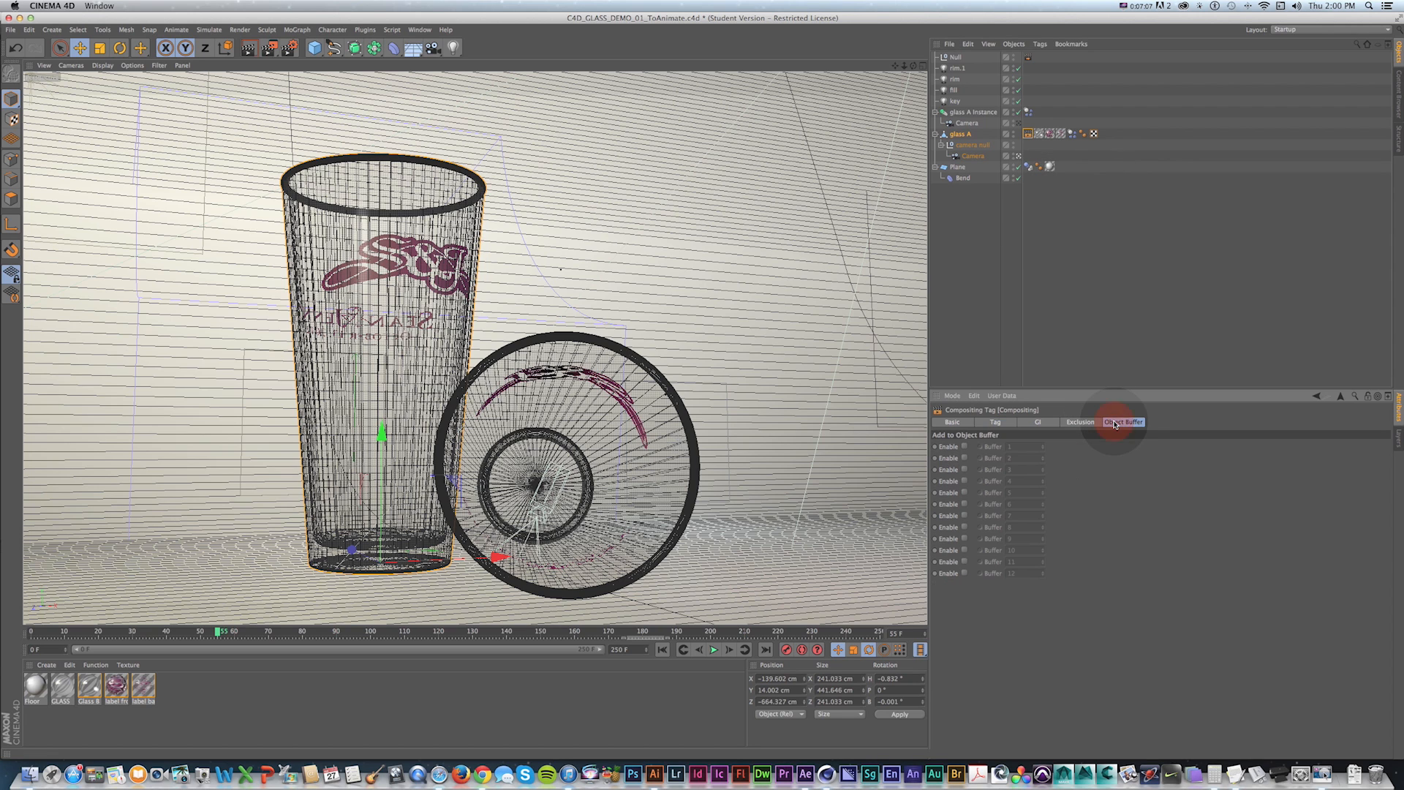
left_click(964, 447)
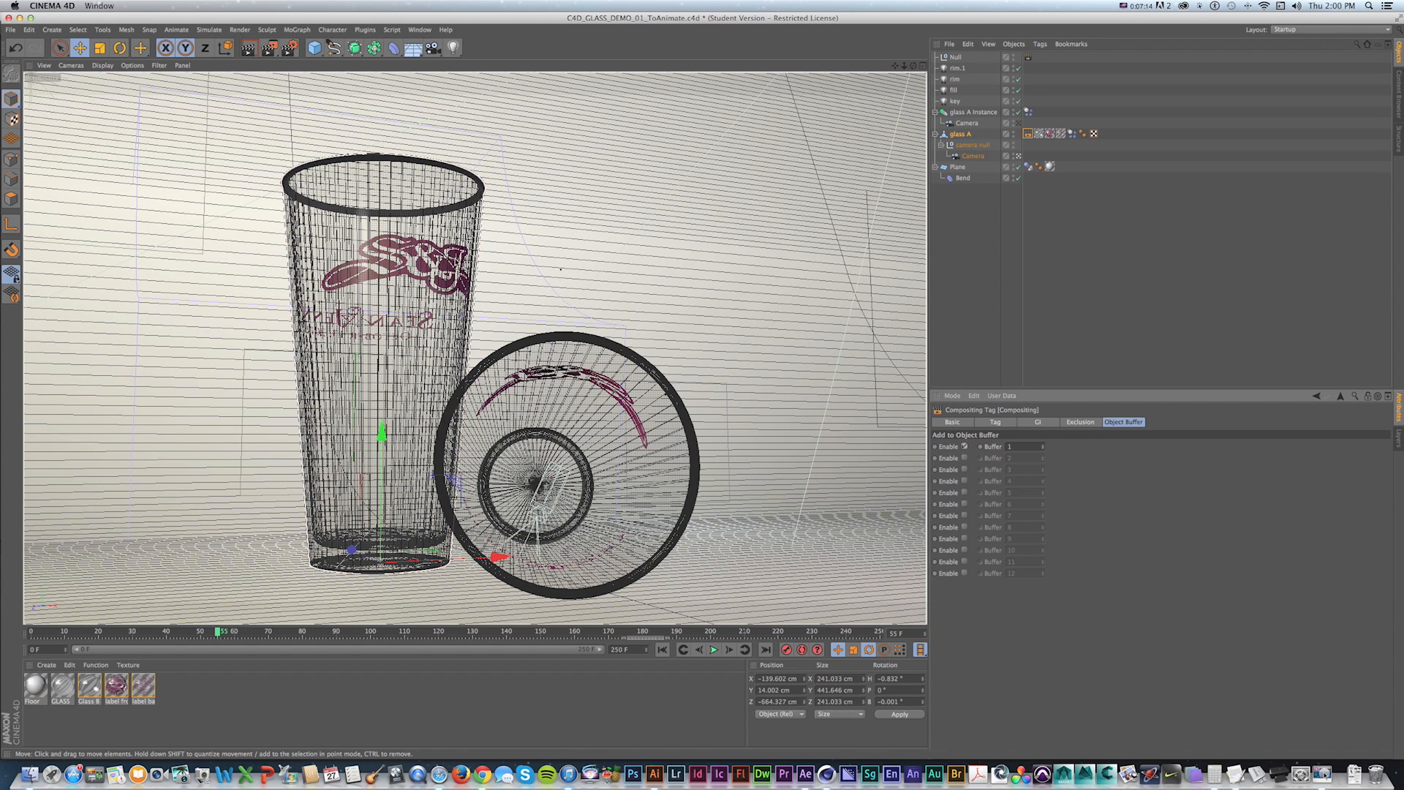
Add an Object Buffer multi-pass in the Render Settings and save the Cinema 4D file.
left_click(292, 51)
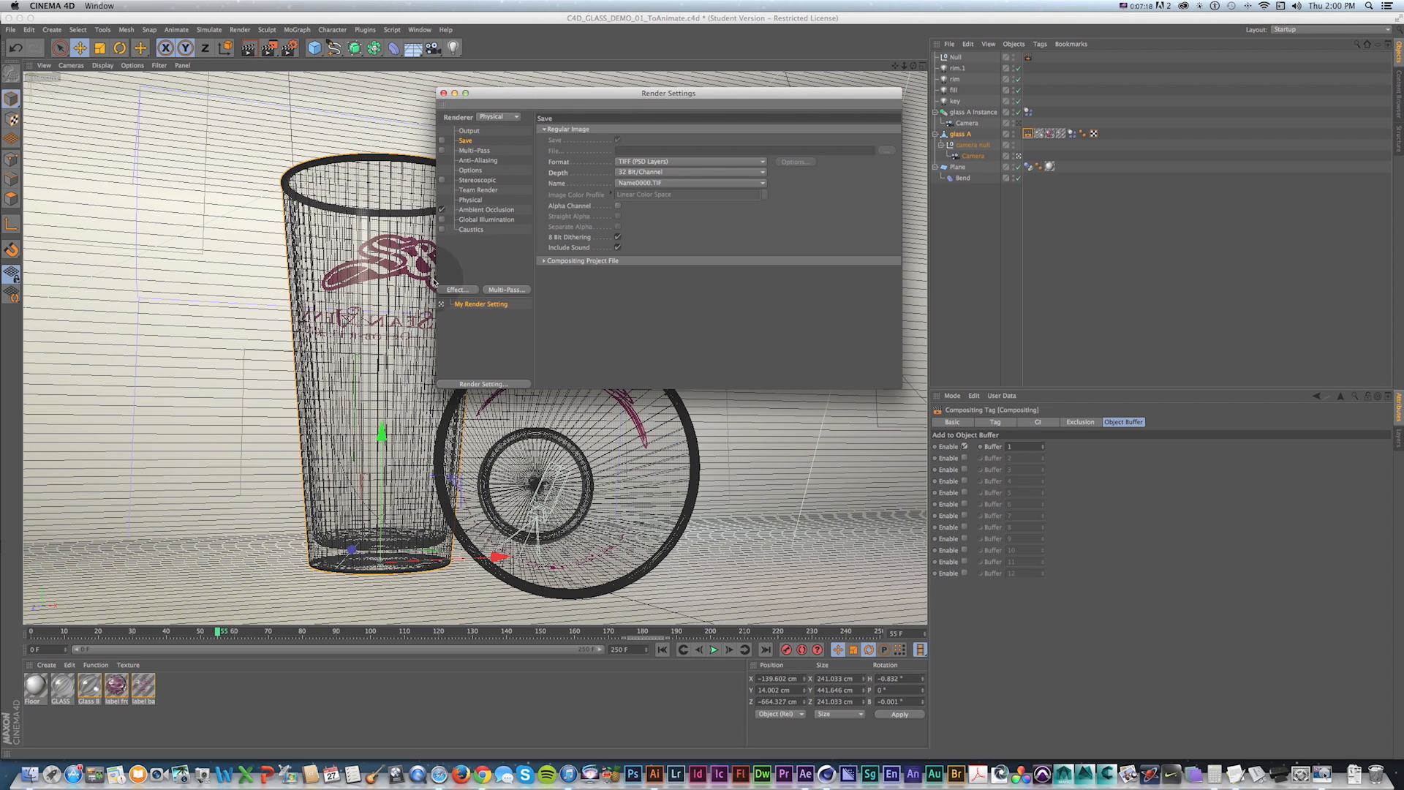
left_click(474, 150)
left_click(441, 150)
right_click(475, 151)
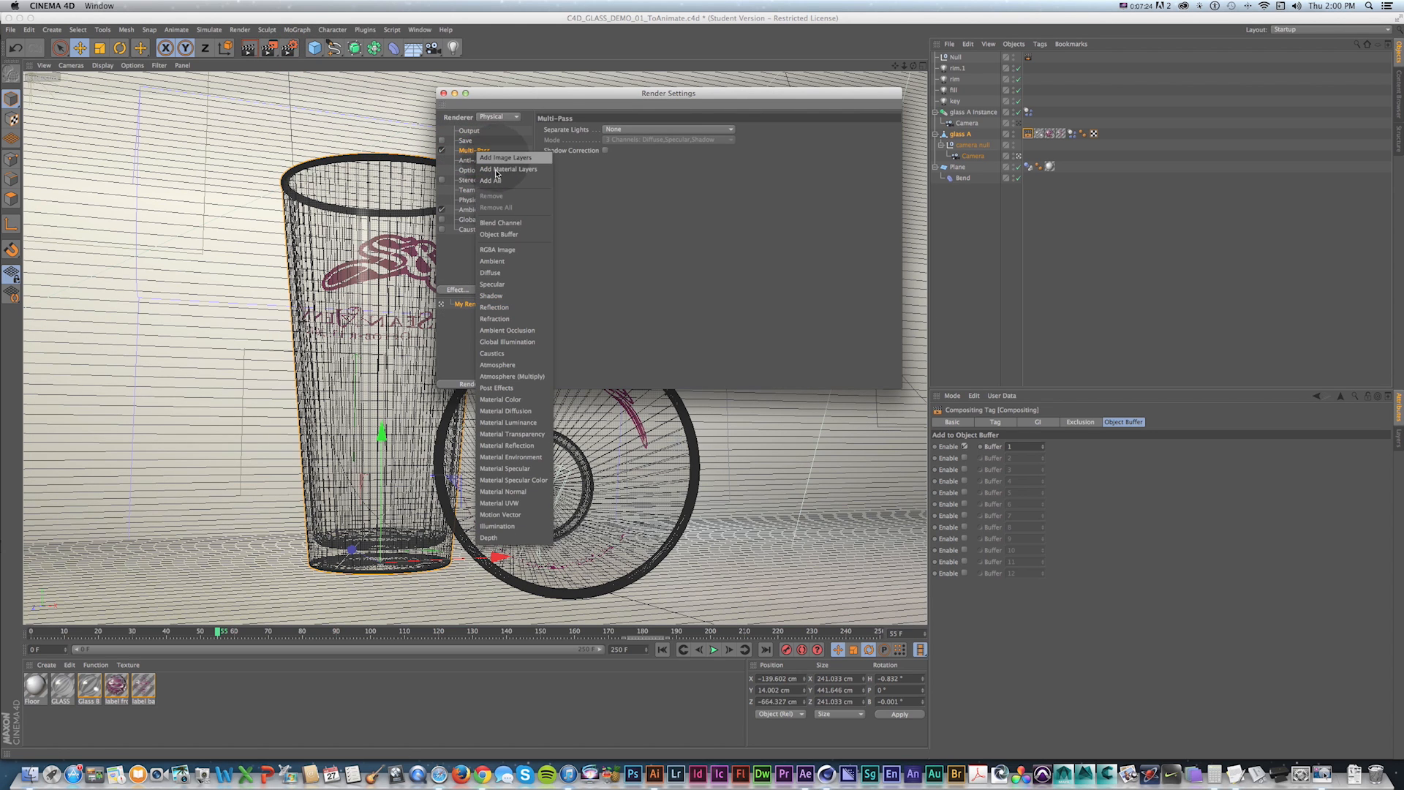
left_click(501, 236)
key("super+s")
Back in After Effects, set the Cineware renderer of the C4D layer to Standard (Final) and preview resolution to Half.
key("super+Tab")
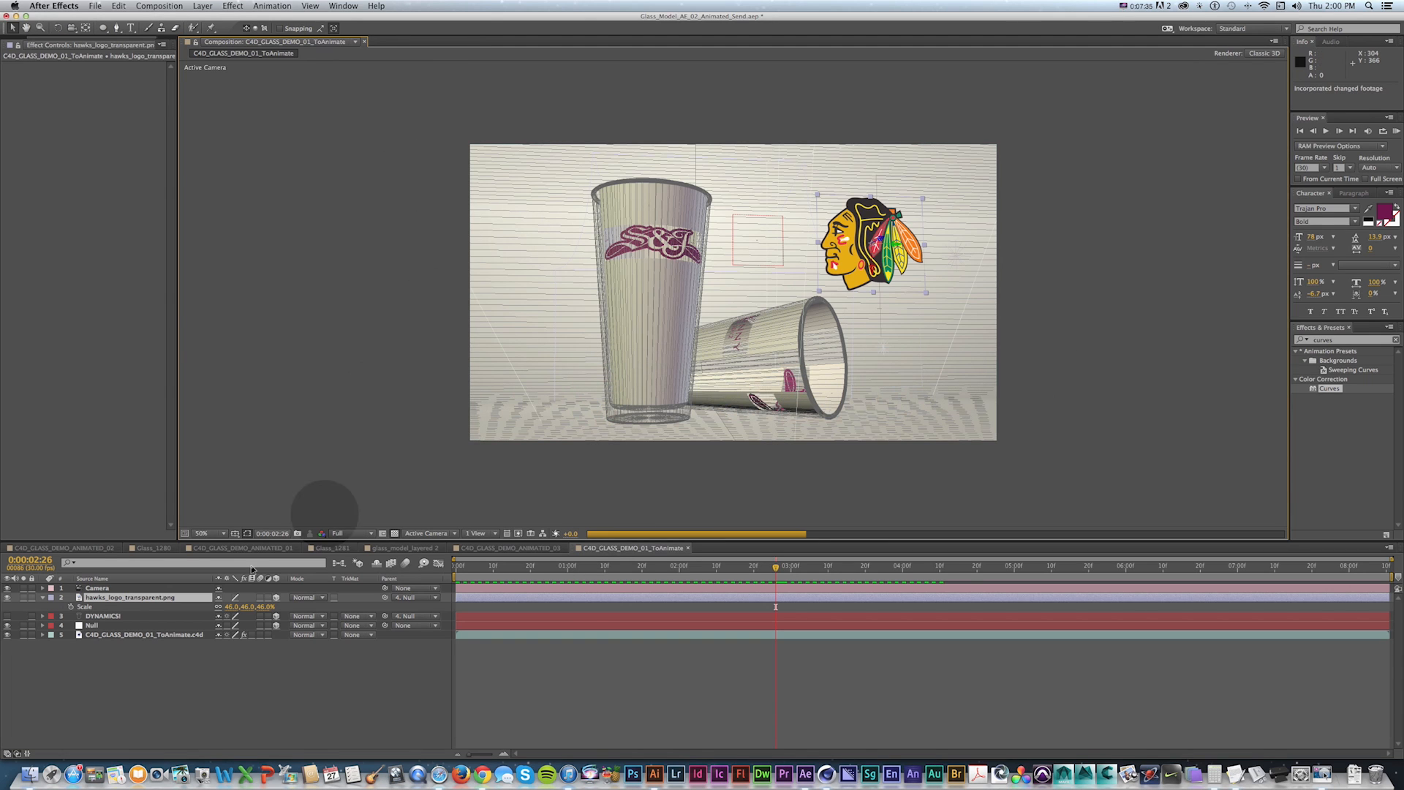
left_click(117, 634)
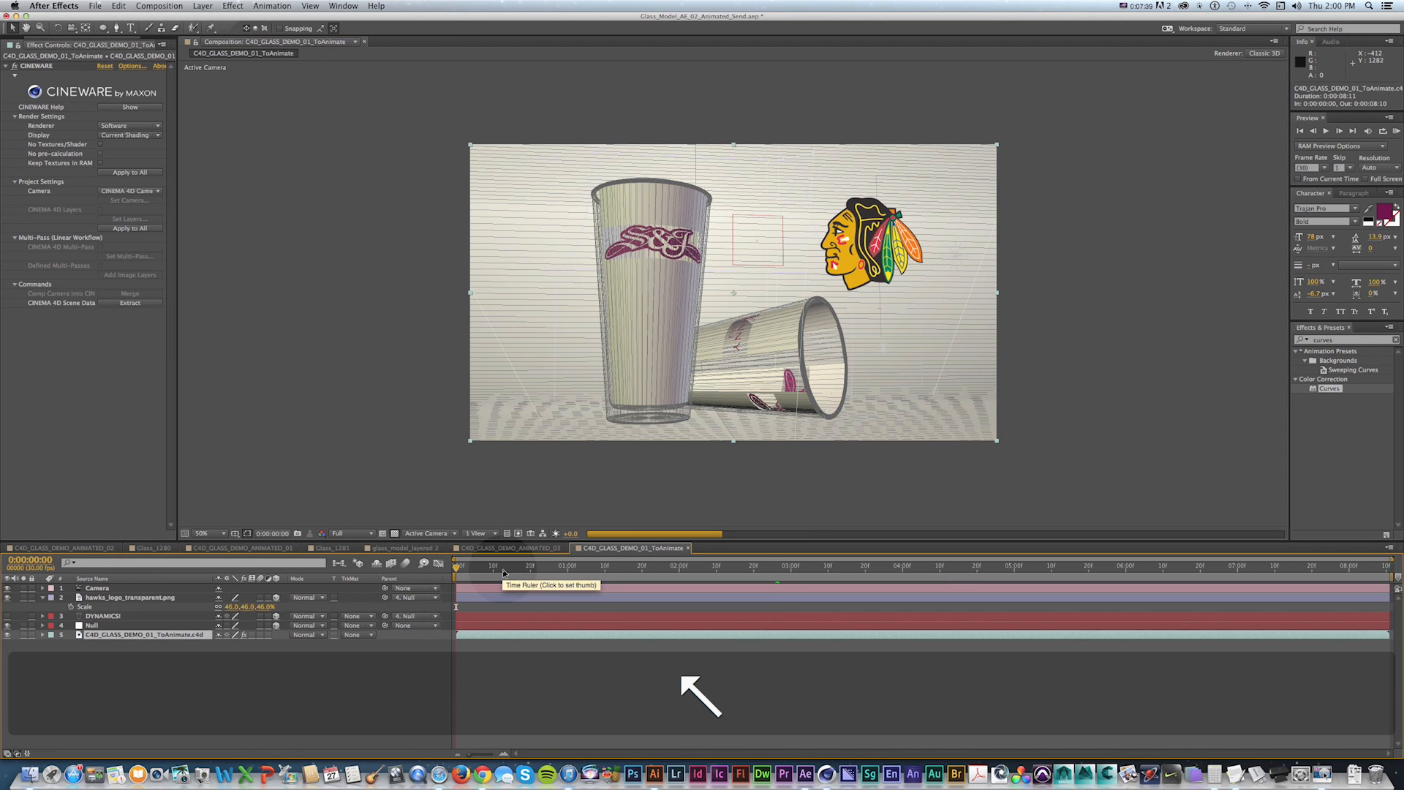
key("Home")
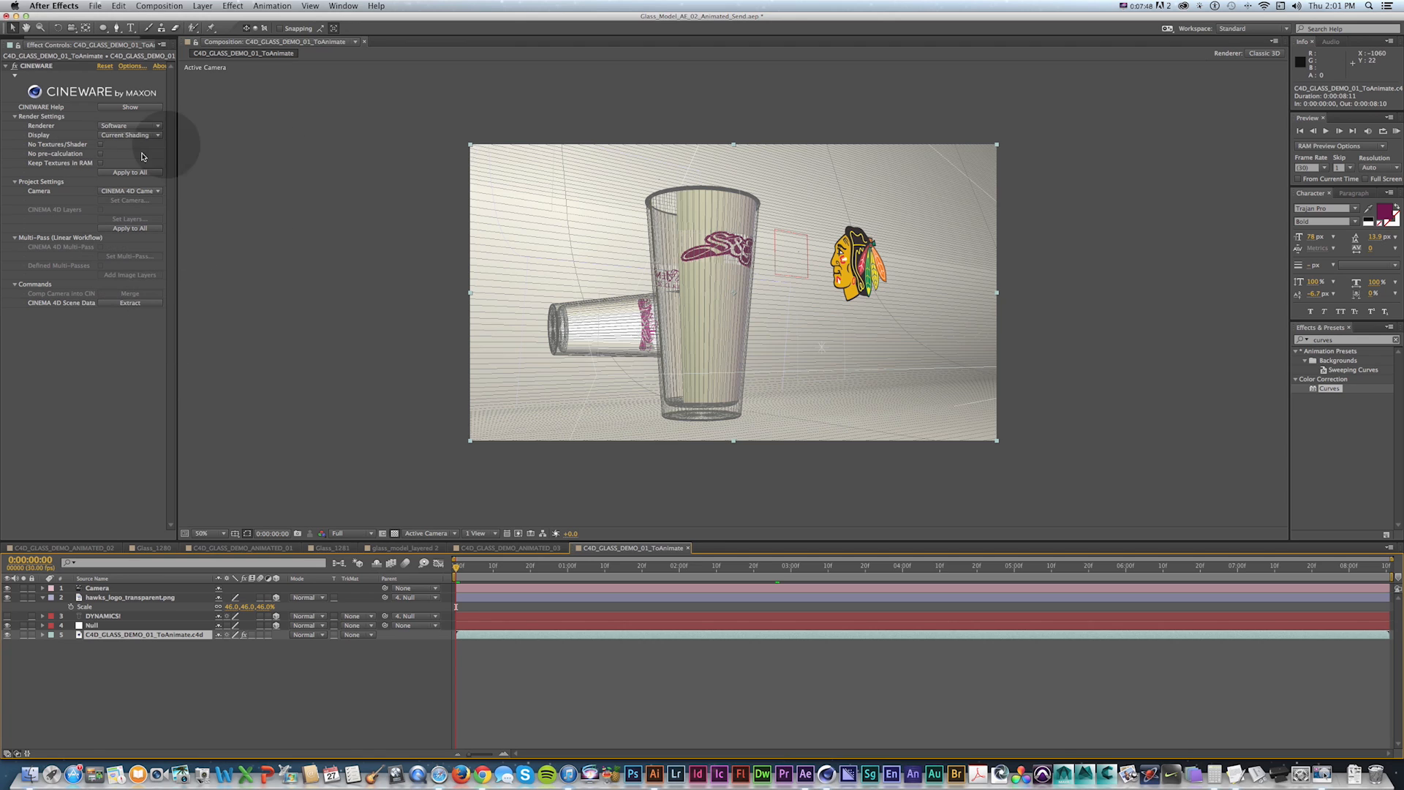
left_click_drag(176, 369, 198, 369)
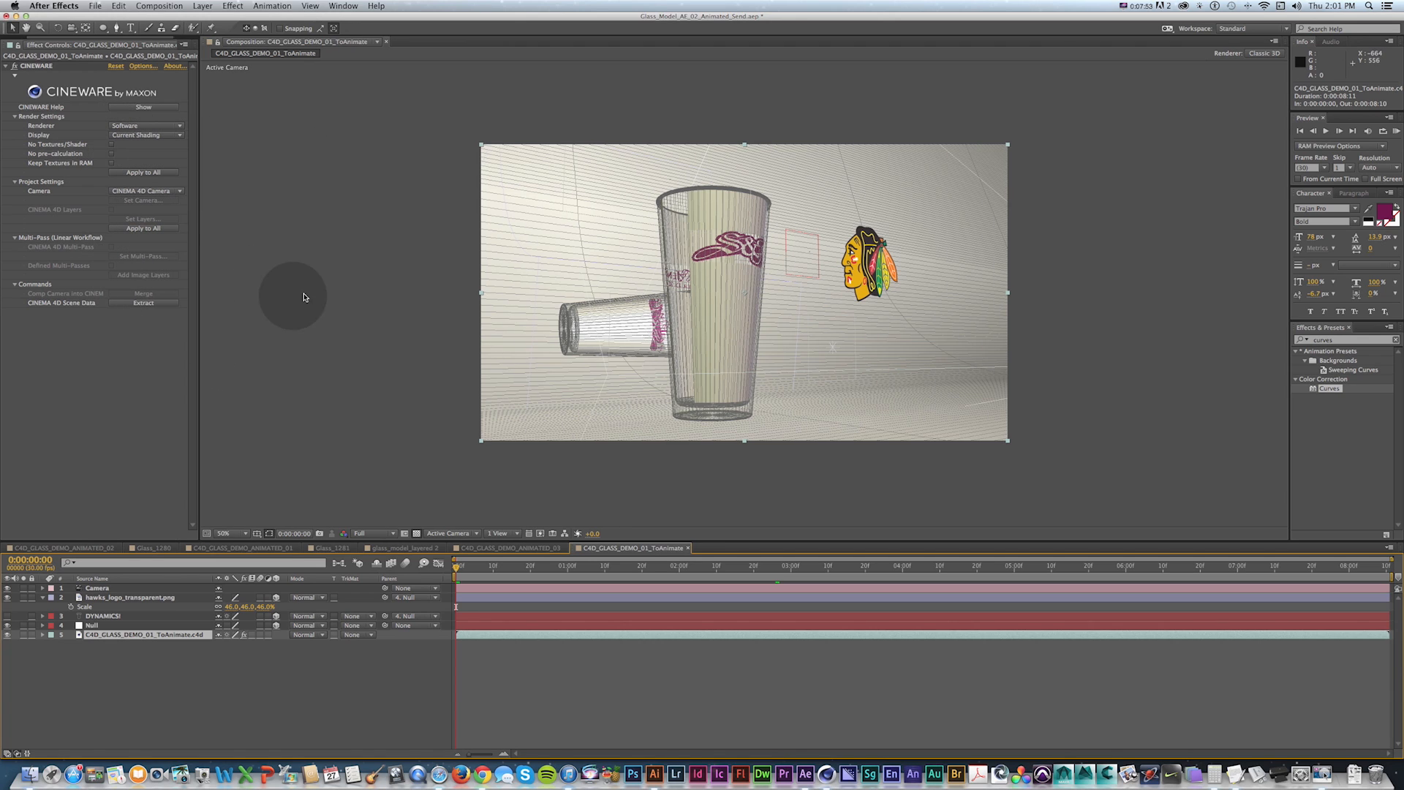
left_click(123, 126)
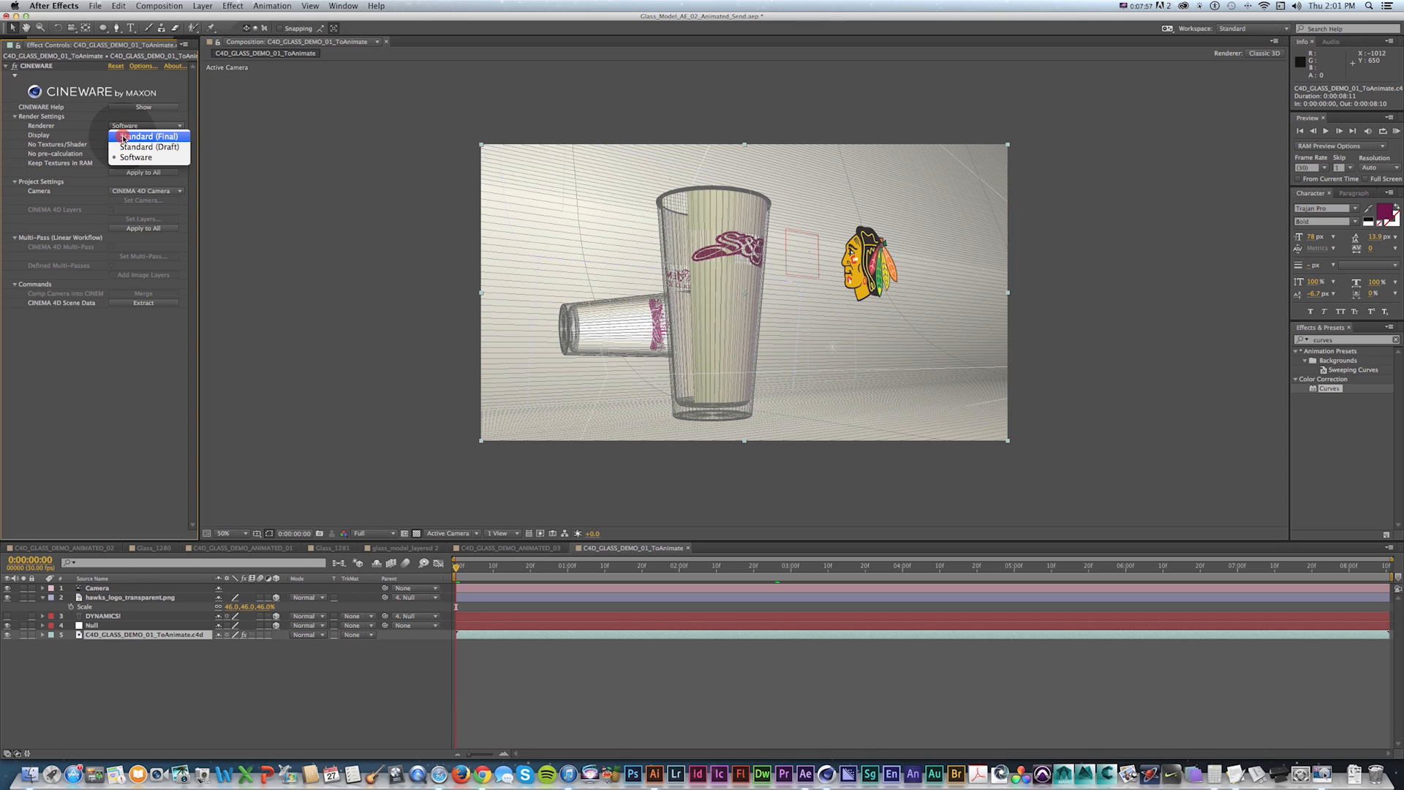
left_click(123, 136)
left_click(373, 533)
left_click(370, 544)
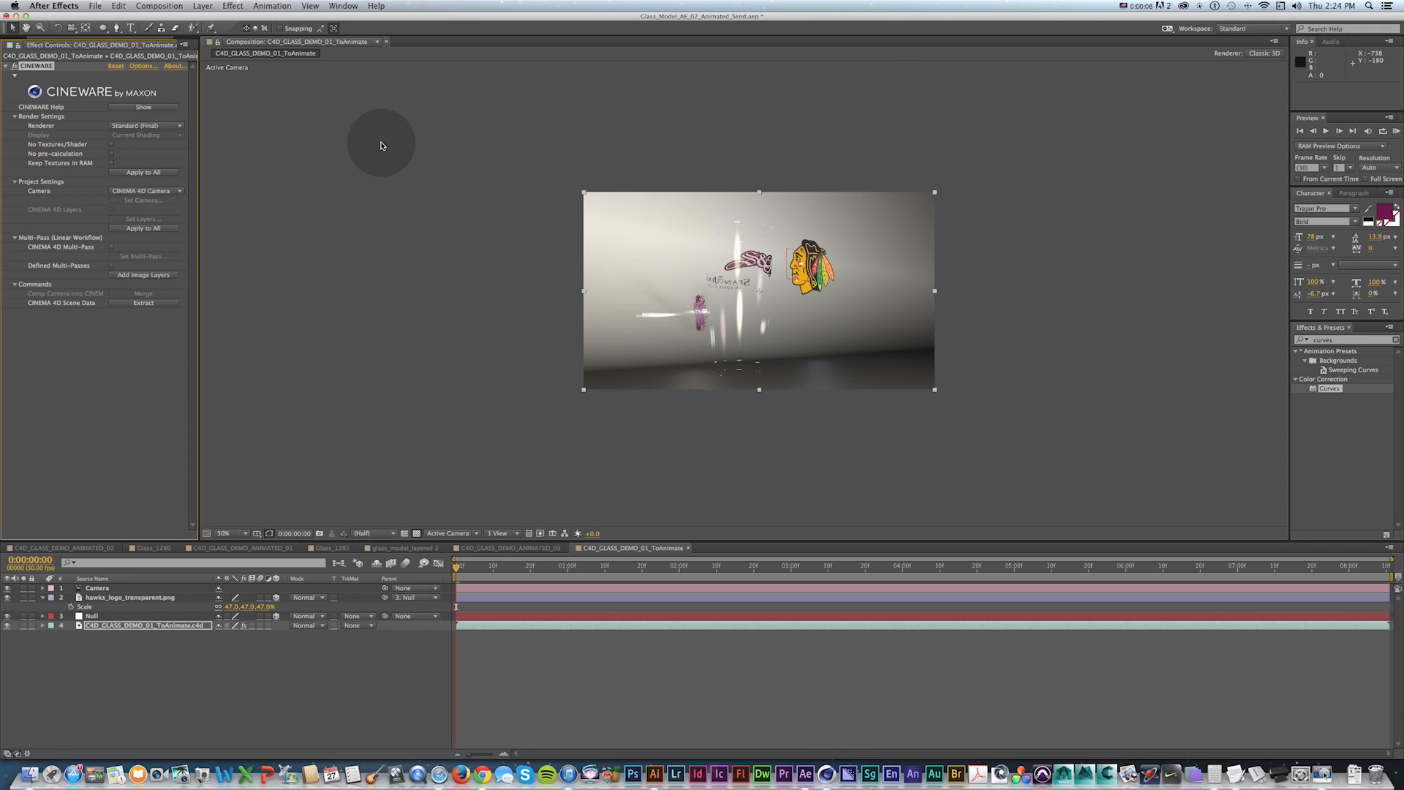
Enable Defined Multi-Passes and add the multi-pass image layers, acknowledging the post effects notice.
left_click(112, 266)
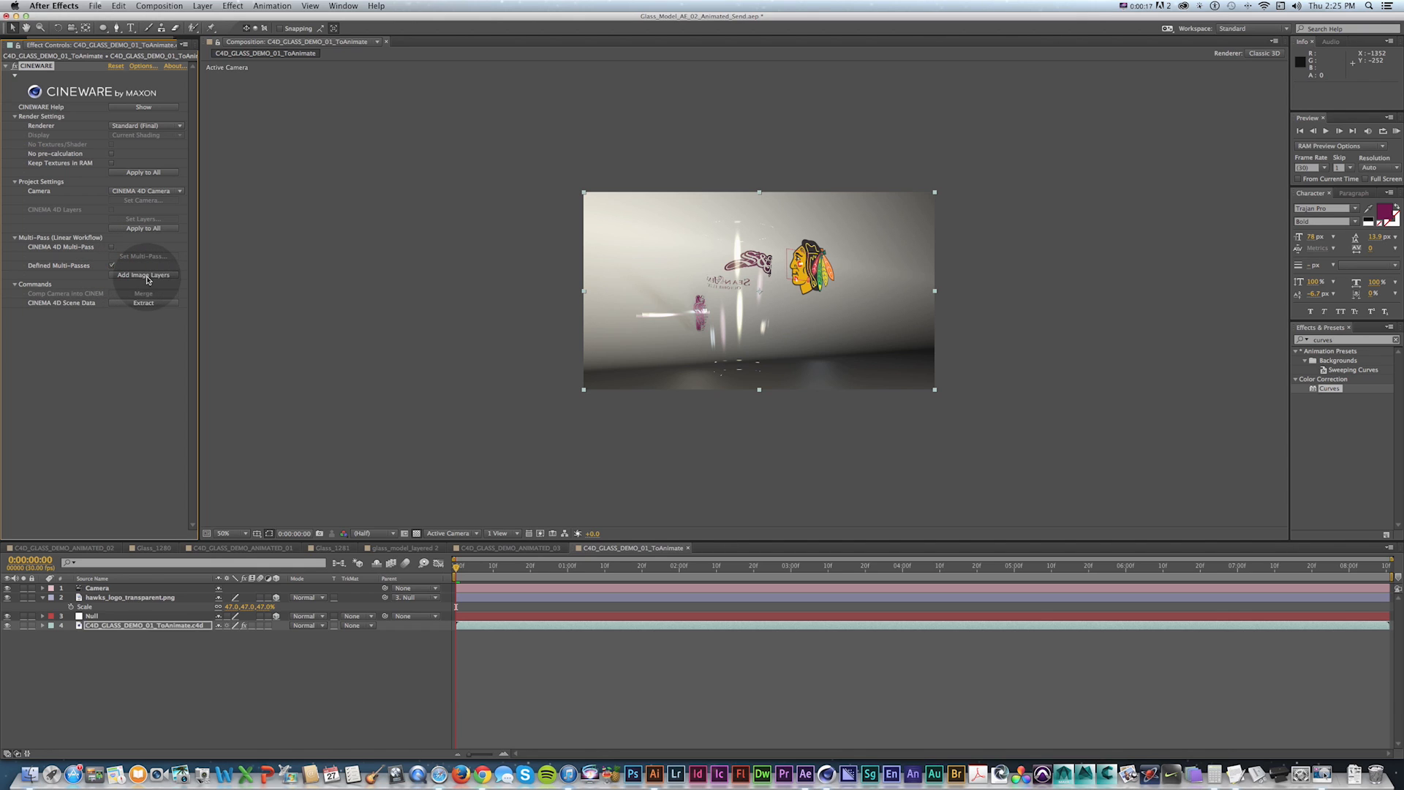
left_click(146, 126)
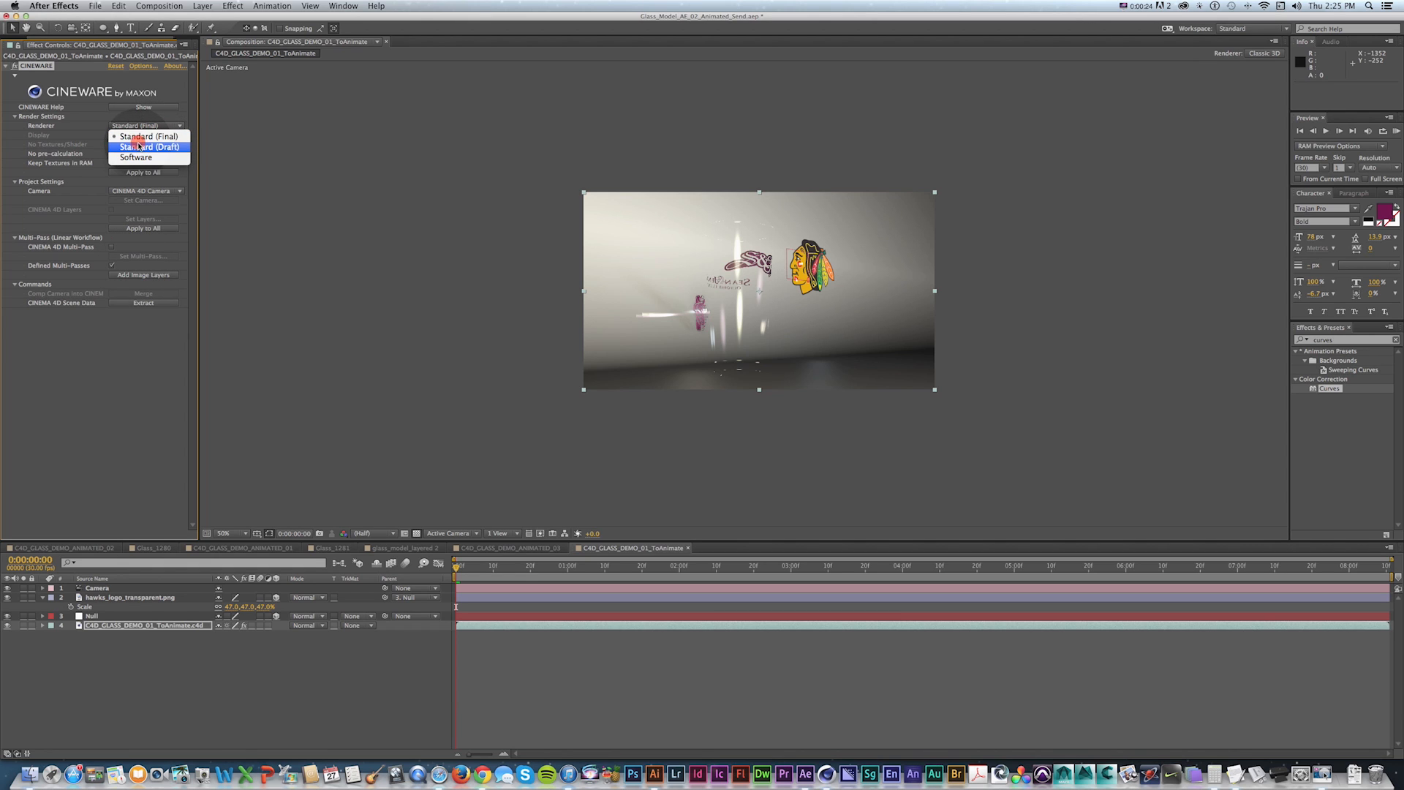
left_click_drag(157, 151, 298, 275)
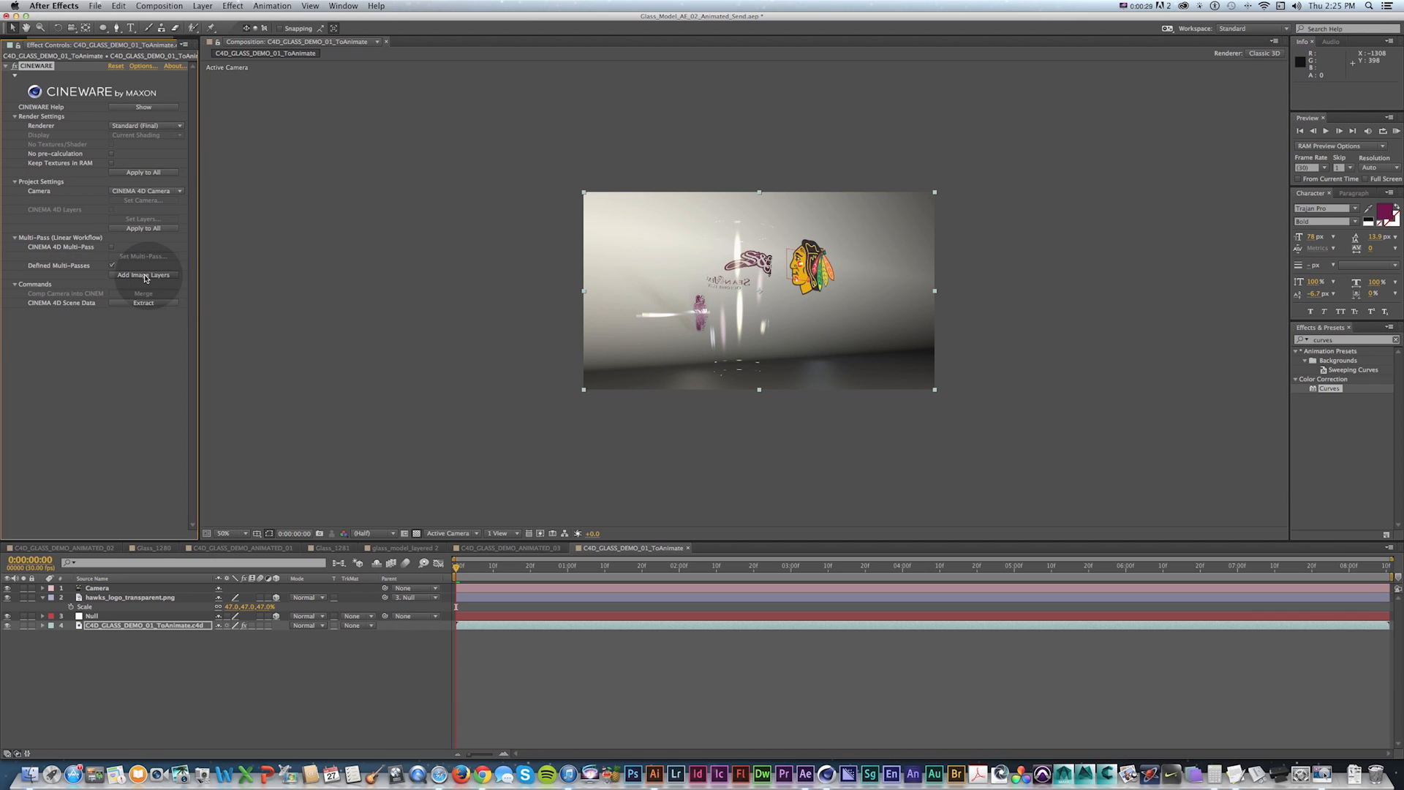
left_click(143, 276)
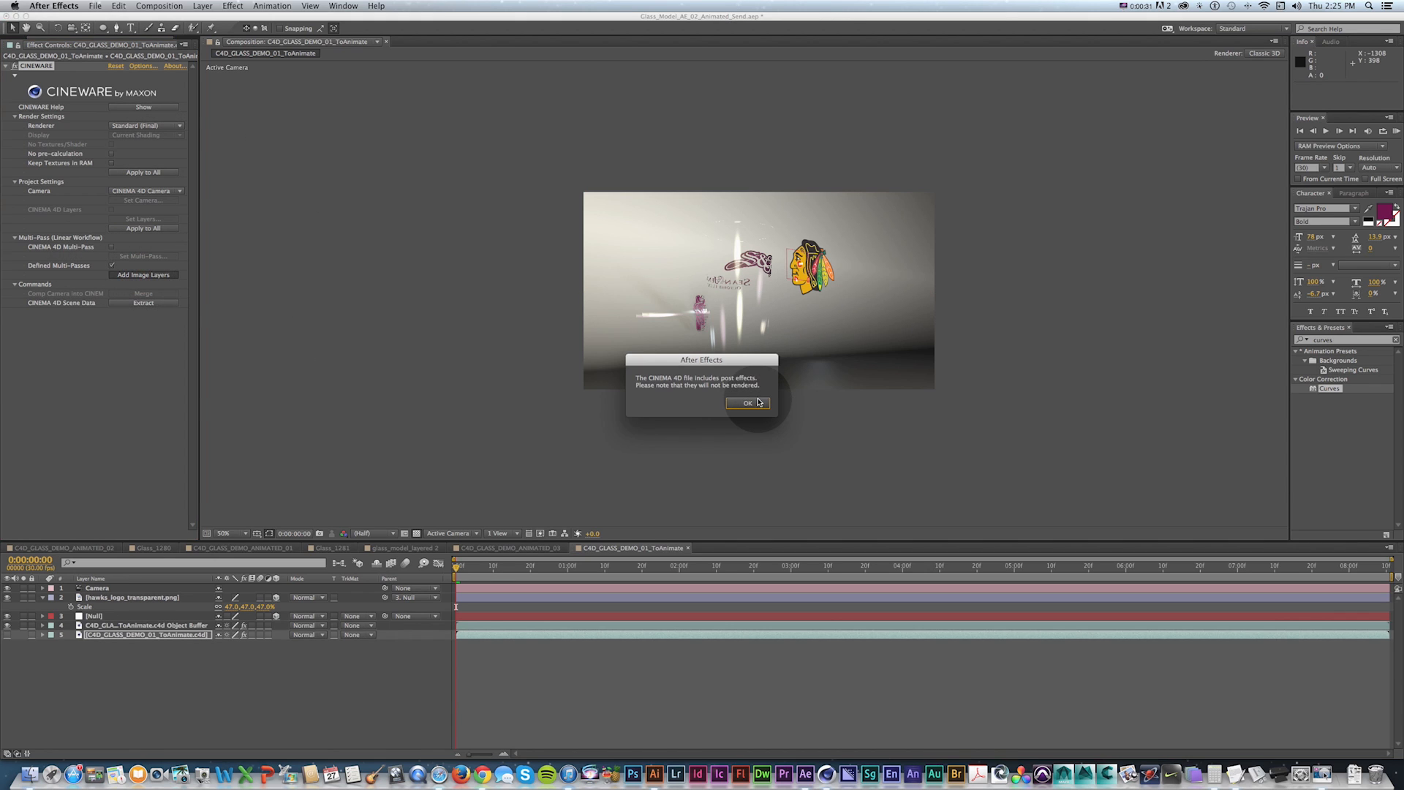
left_click(747, 403)
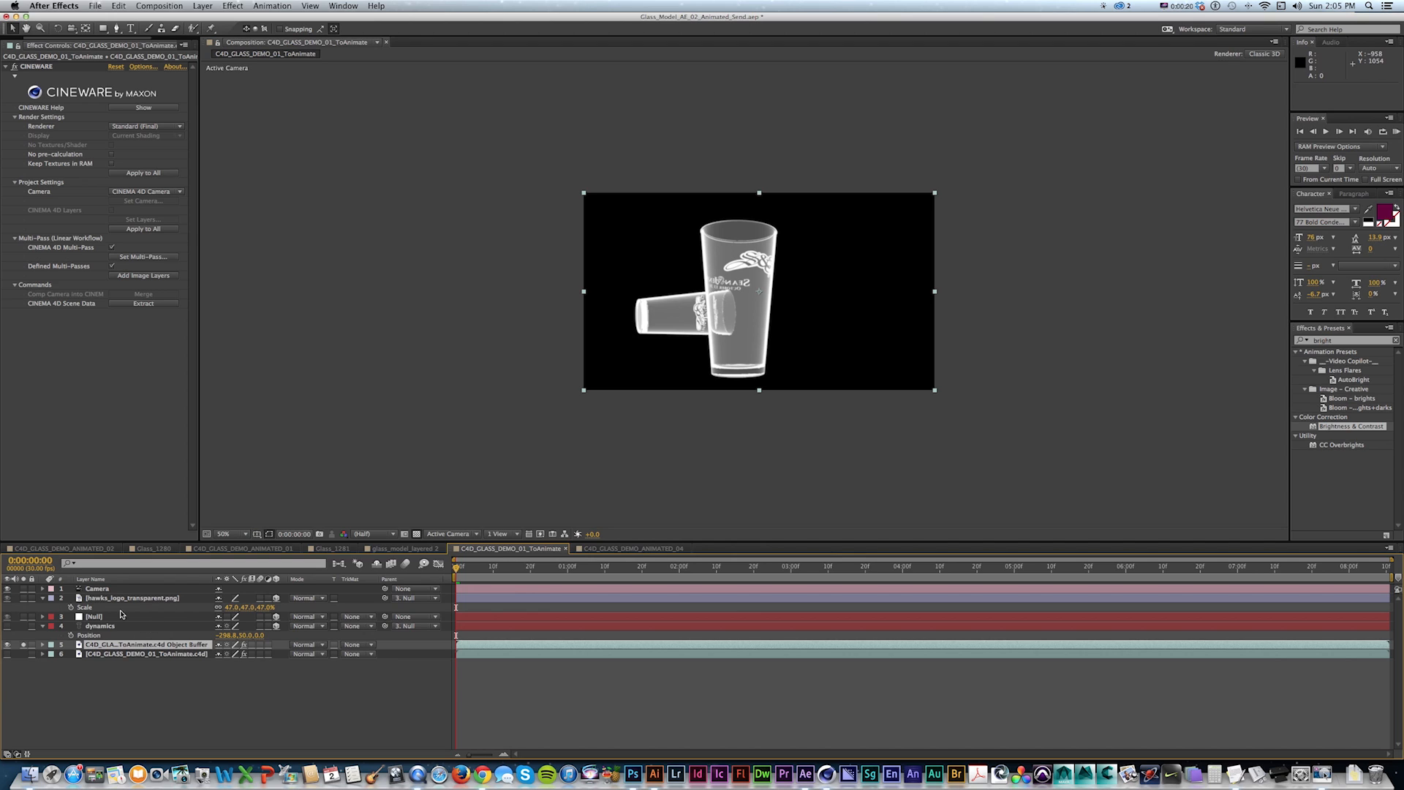
Reorder the dynamics text layer directly below the Object Buffer layer, toggling layer visibility to compare.
left_click_drag(109, 638, 54, 655)
left_click(23, 645)
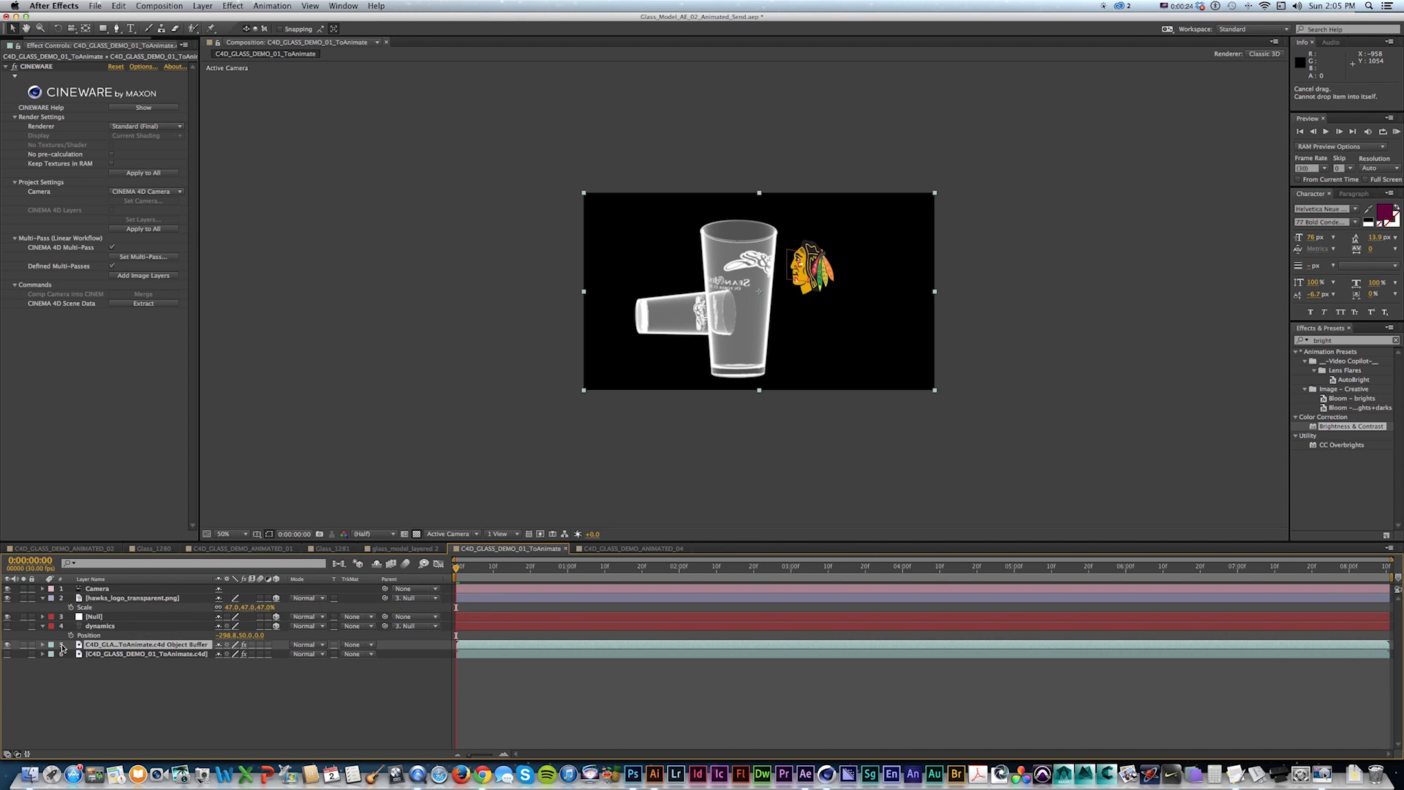
left_click(7, 597)
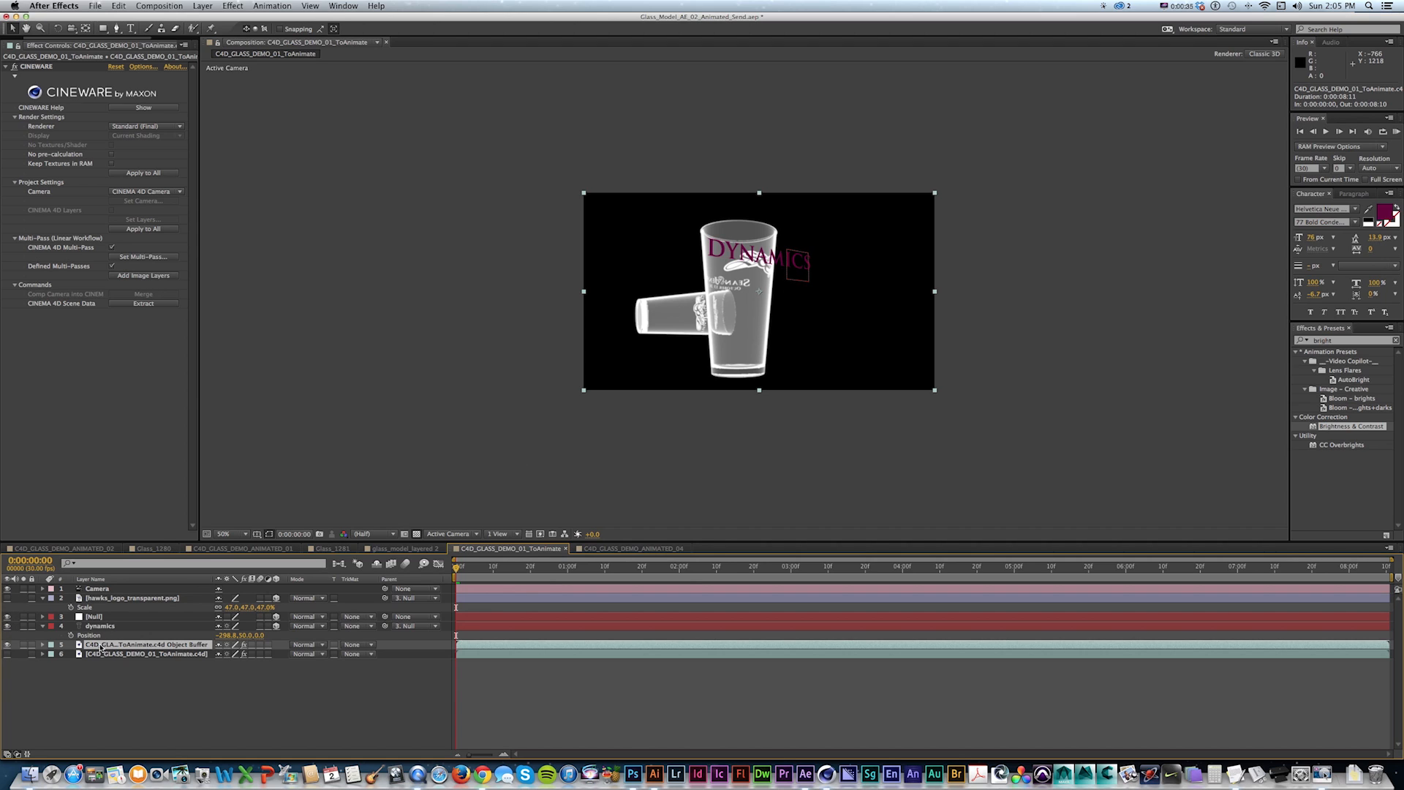
left_click_drag(101, 646, 102, 627)
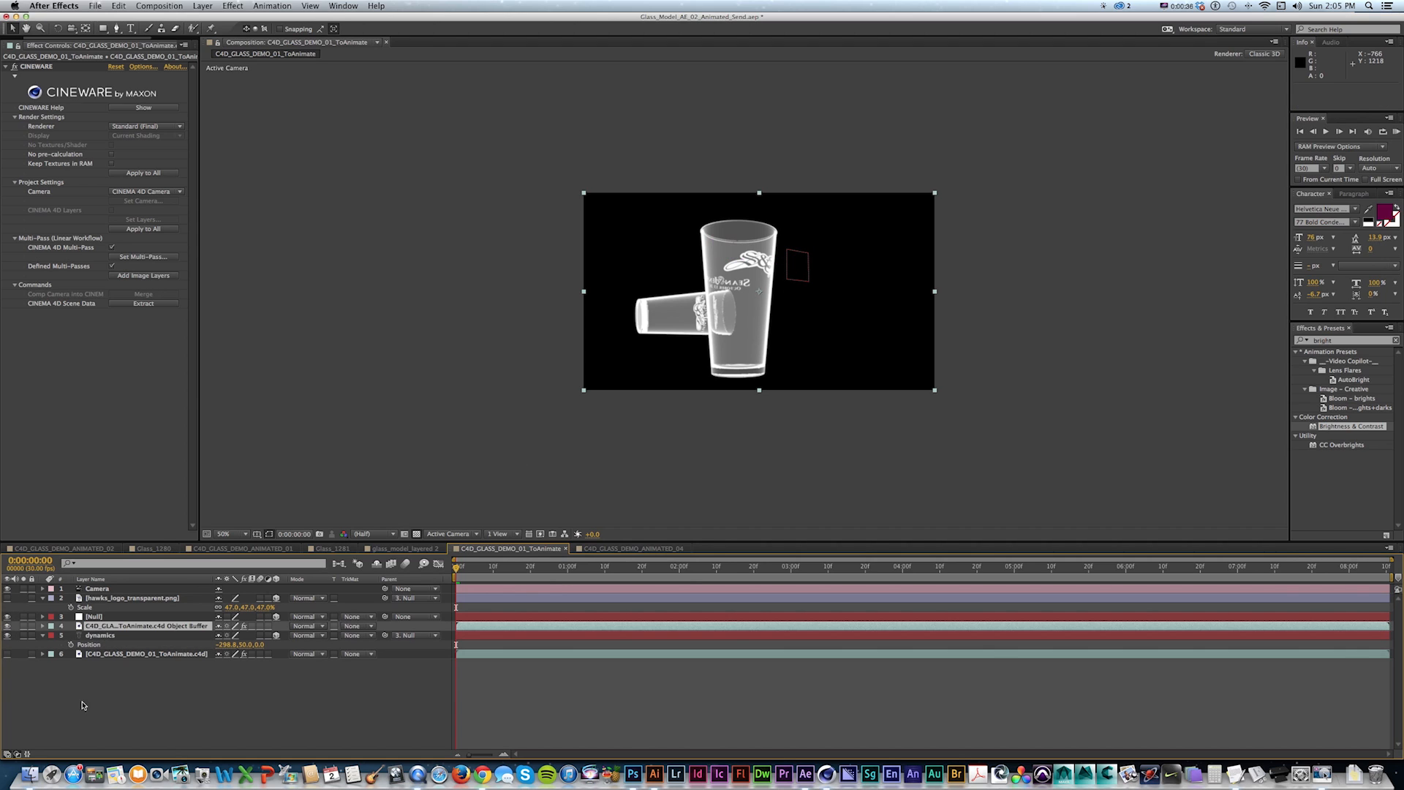
Set the dynamics layer's track matte to Luma Inverted Matte using the Object Buffer layer.
left_click(103, 636)
left_click(358, 636)
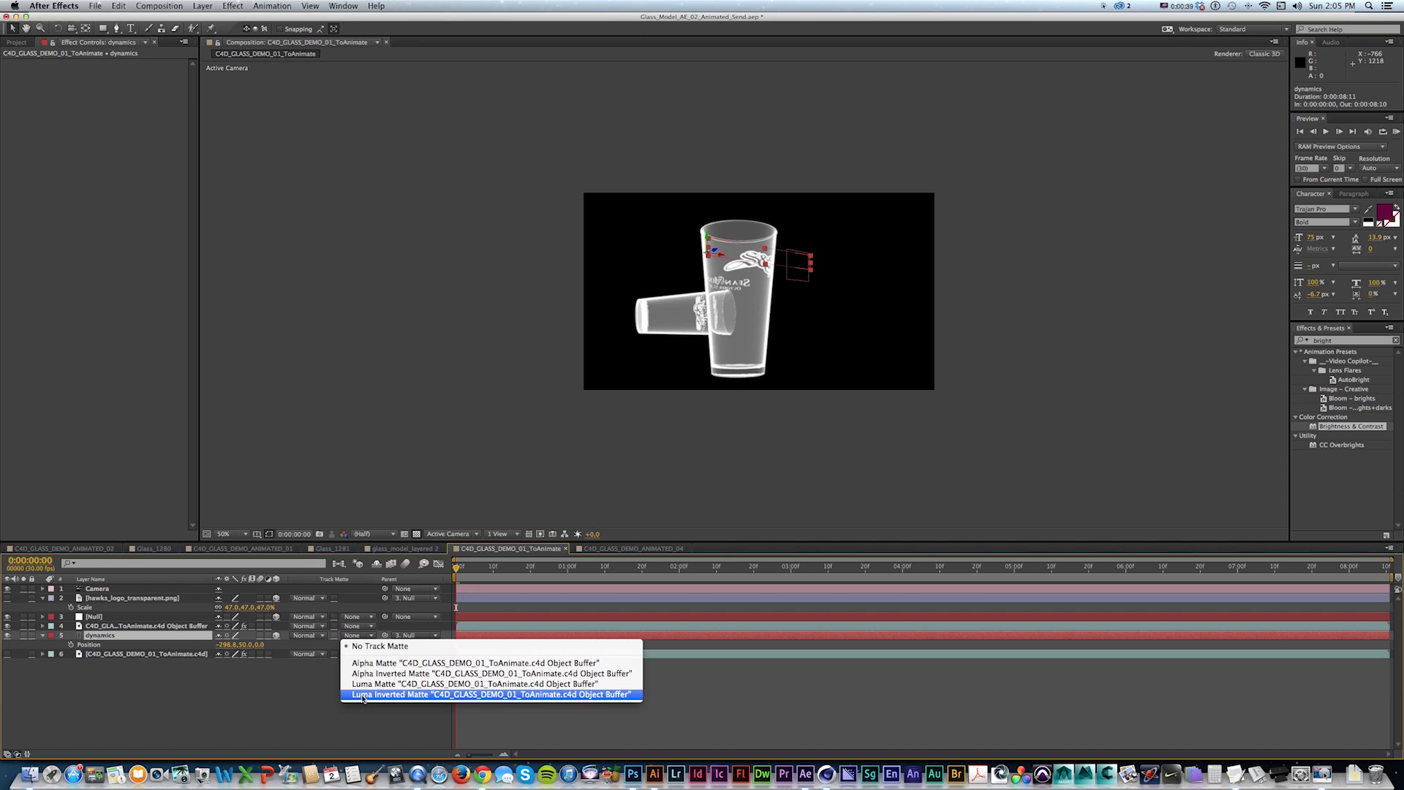
left_click(363, 694)
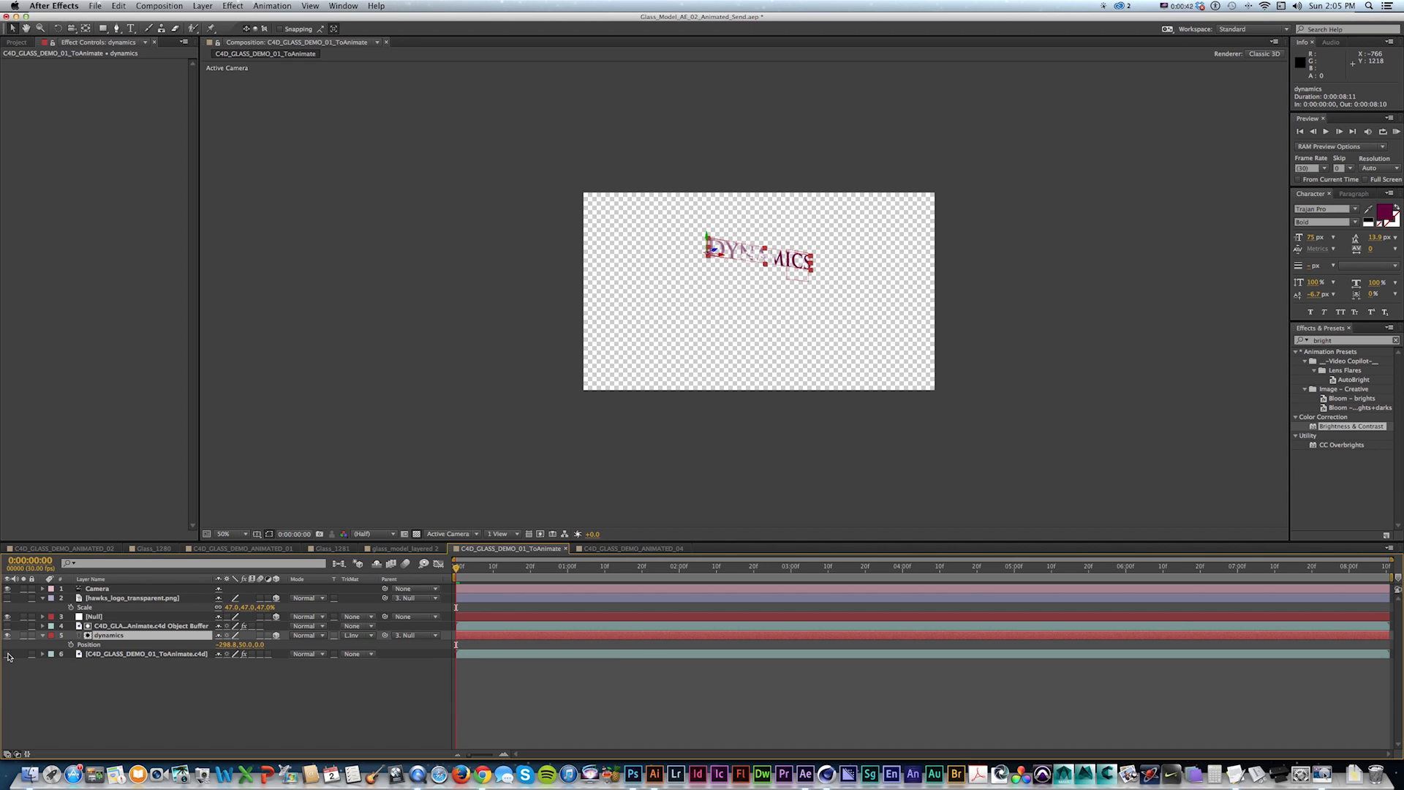
Switch the C4D scene layer's Cineware renderer to Standard (Draft).
left_click(102, 653)
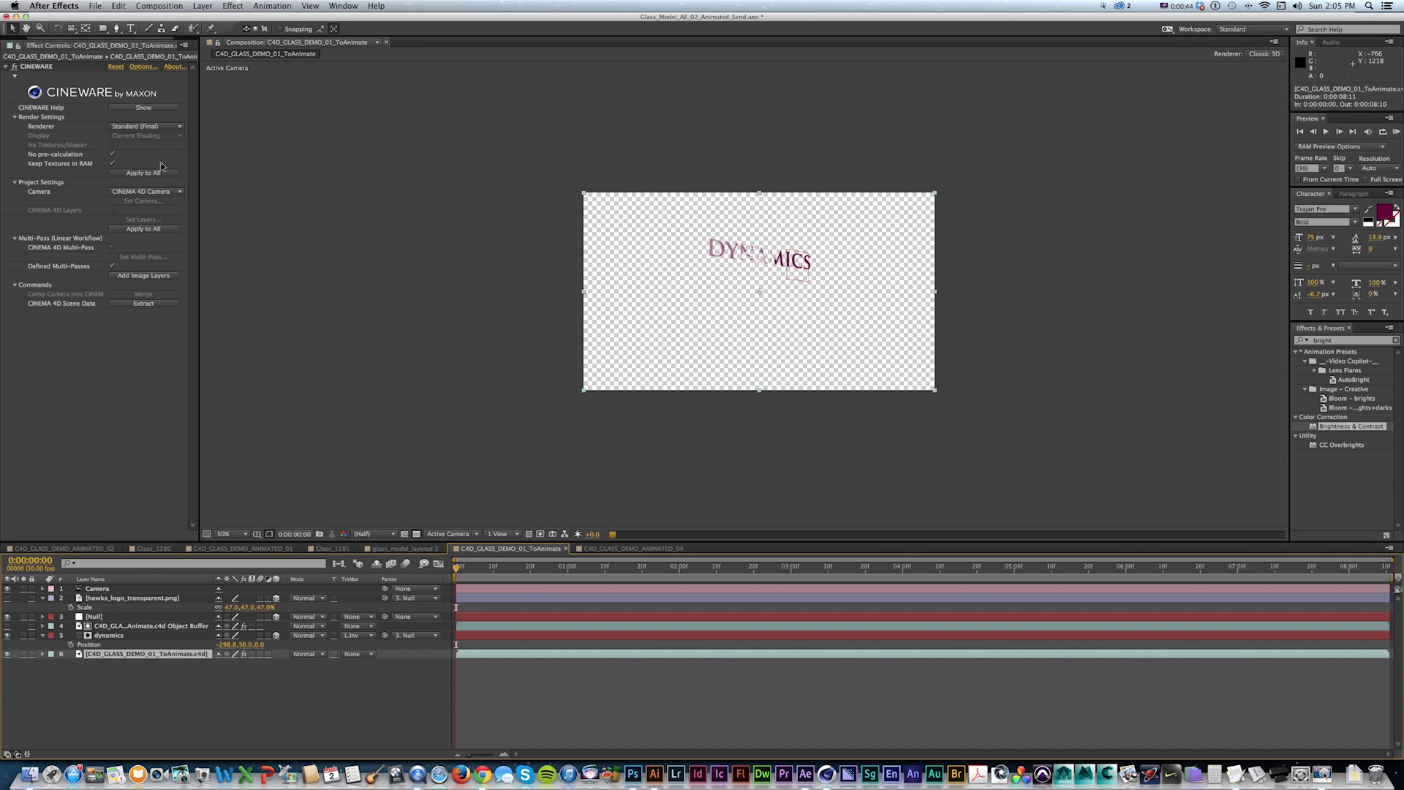
left_click(144, 127)
left_click(145, 149)
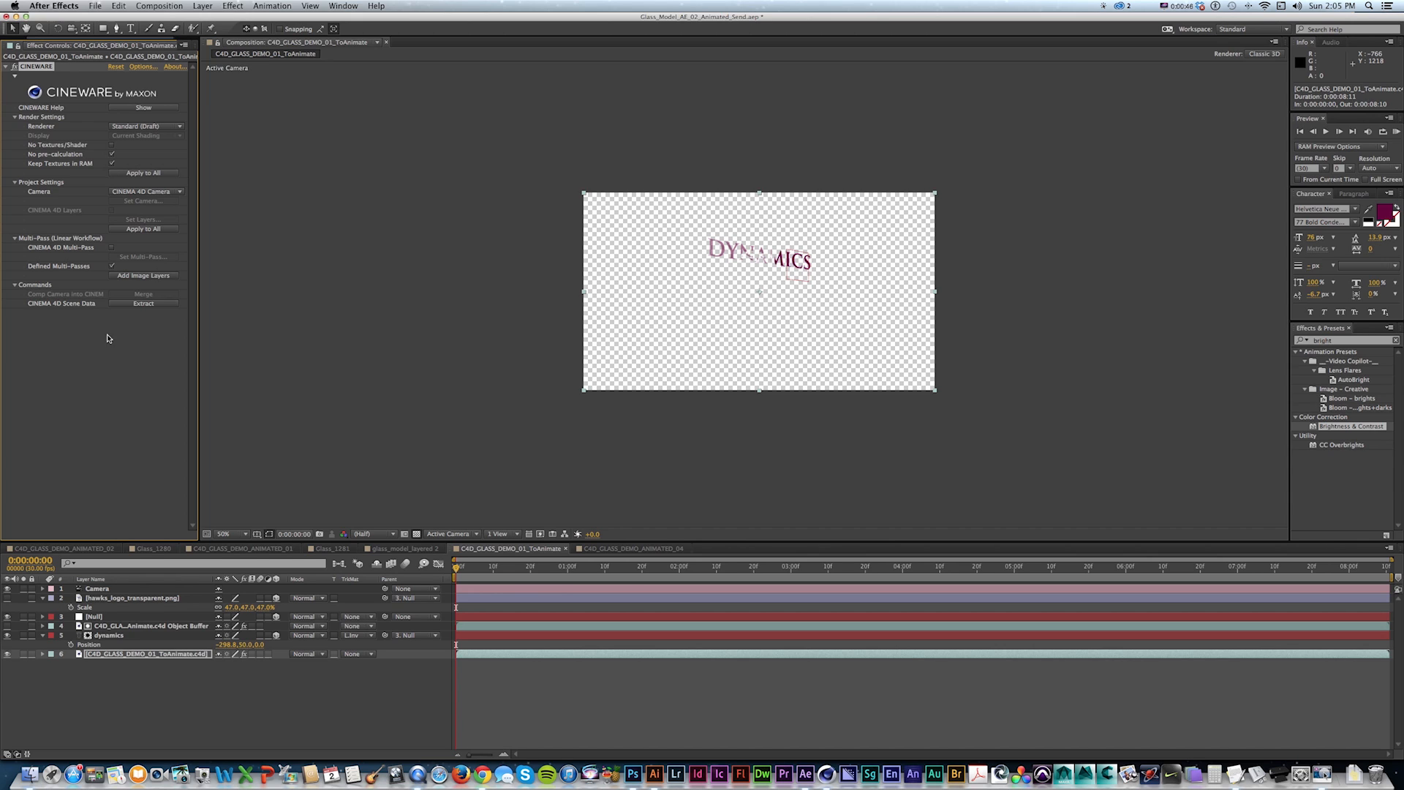
Move the dynamics text slightly to the right in the composition.
left_click(121, 634)
mouse_move(720, 256)
left_mouse_down()
mouse_move(760, 257)
mouse_move(673, 254)
mouse_move(737, 255)
left_mouse_up()
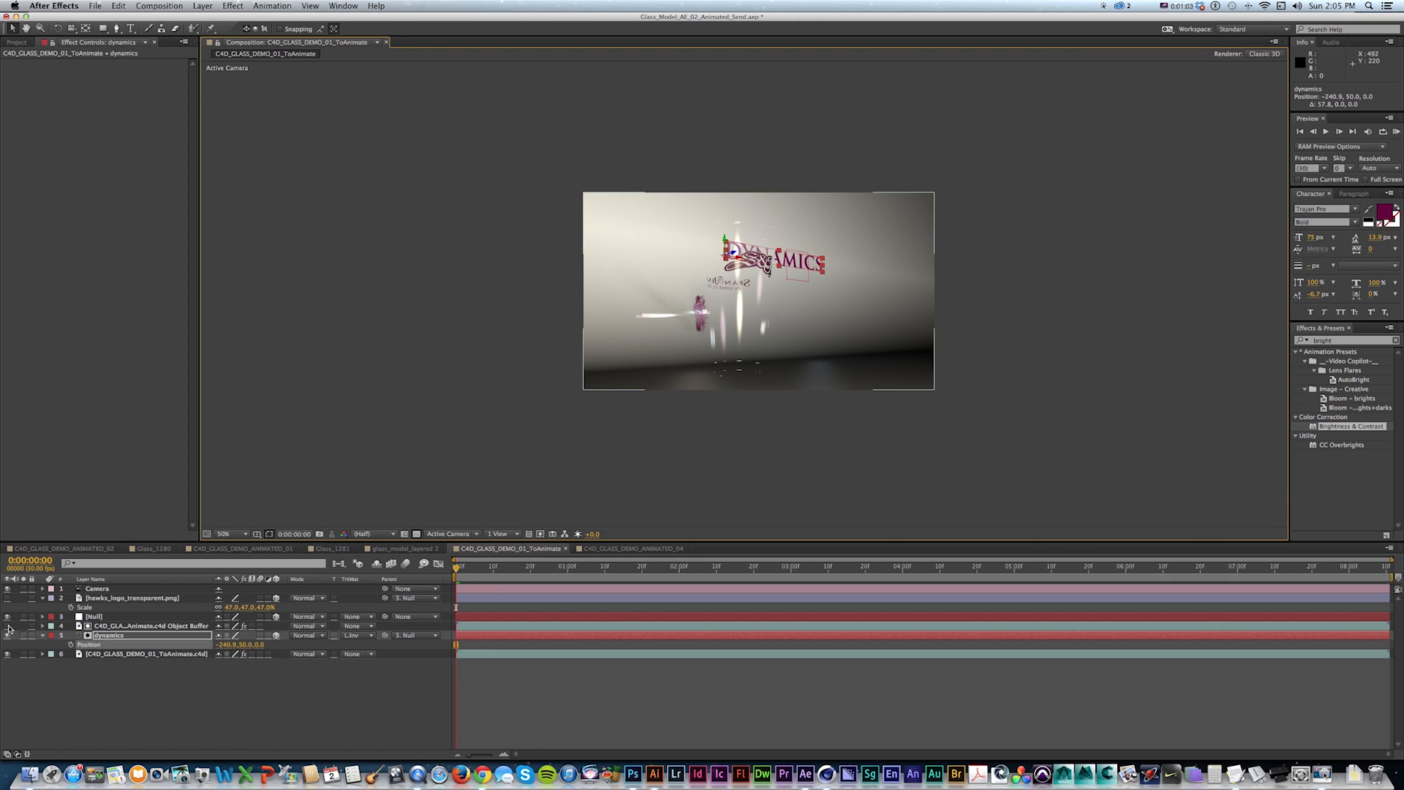
Apply Brightness & Contrast to the Object Buffer layer with Brightness 75, then hide that layer again.
left_click(8, 626)
left_click(109, 626)
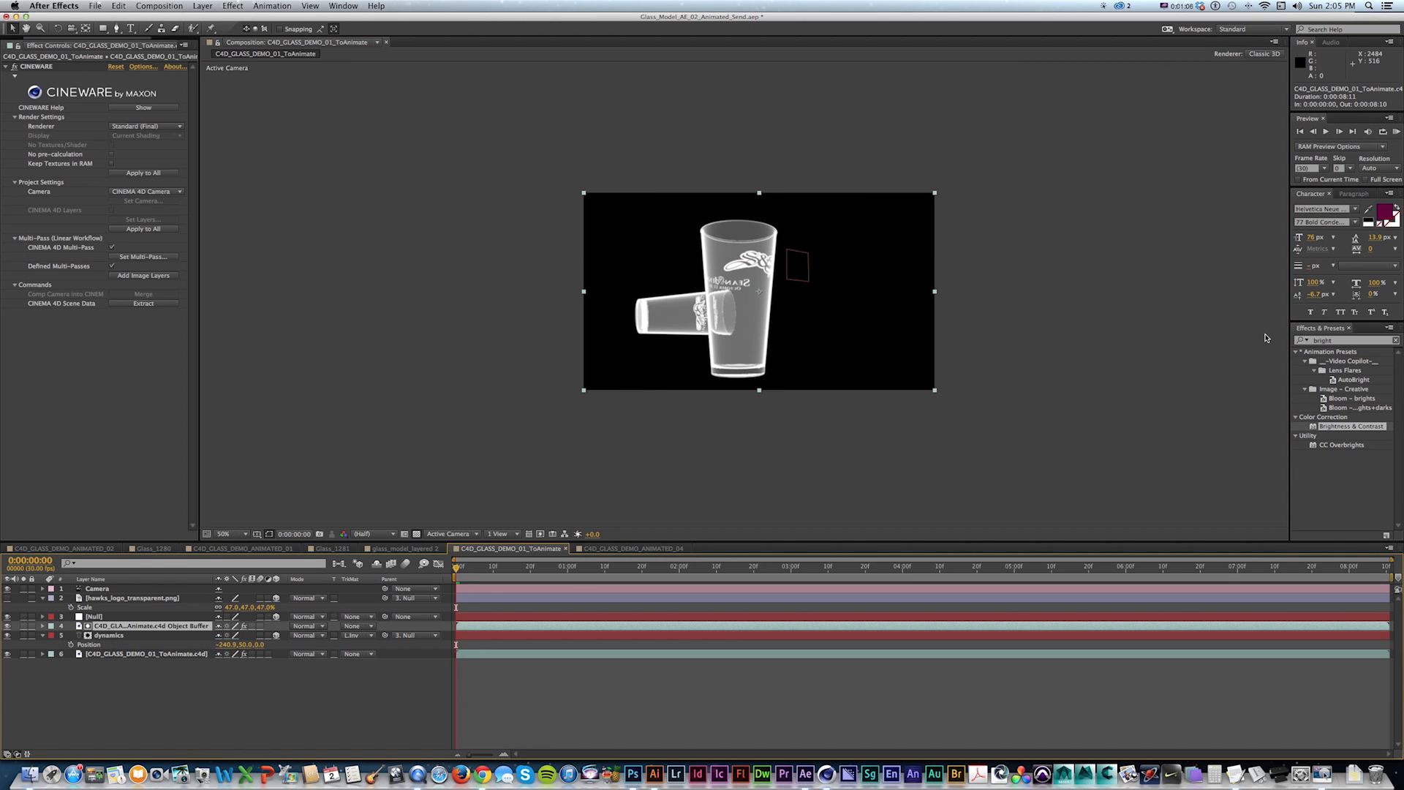
left_click(1294, 342)
type("brightn")
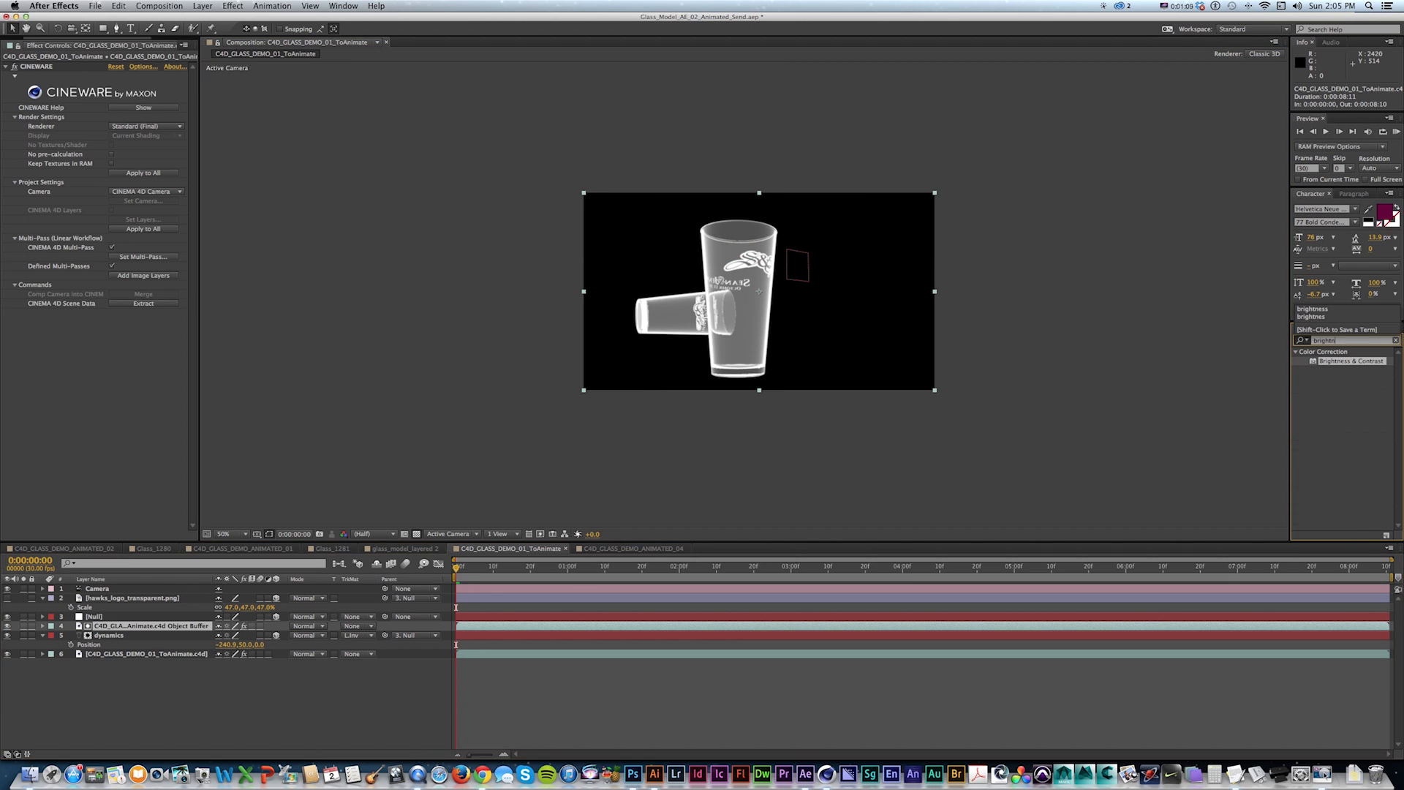
left_click(1311, 363)
left_click_drag(74, 347, 167, 332)
left_click(112, 323)
type("75")
key("Return")
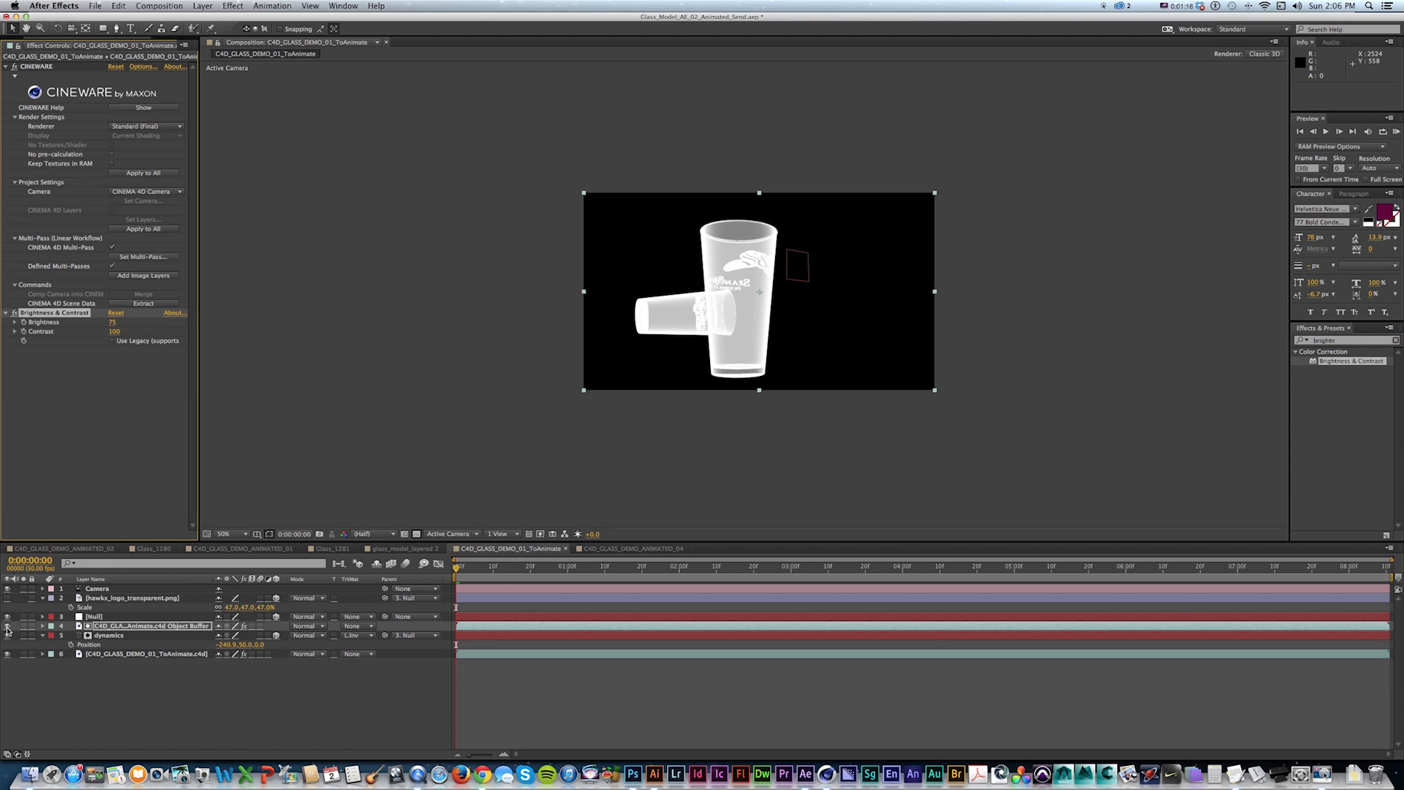
left_click(8, 626)
left_click(147, 635)
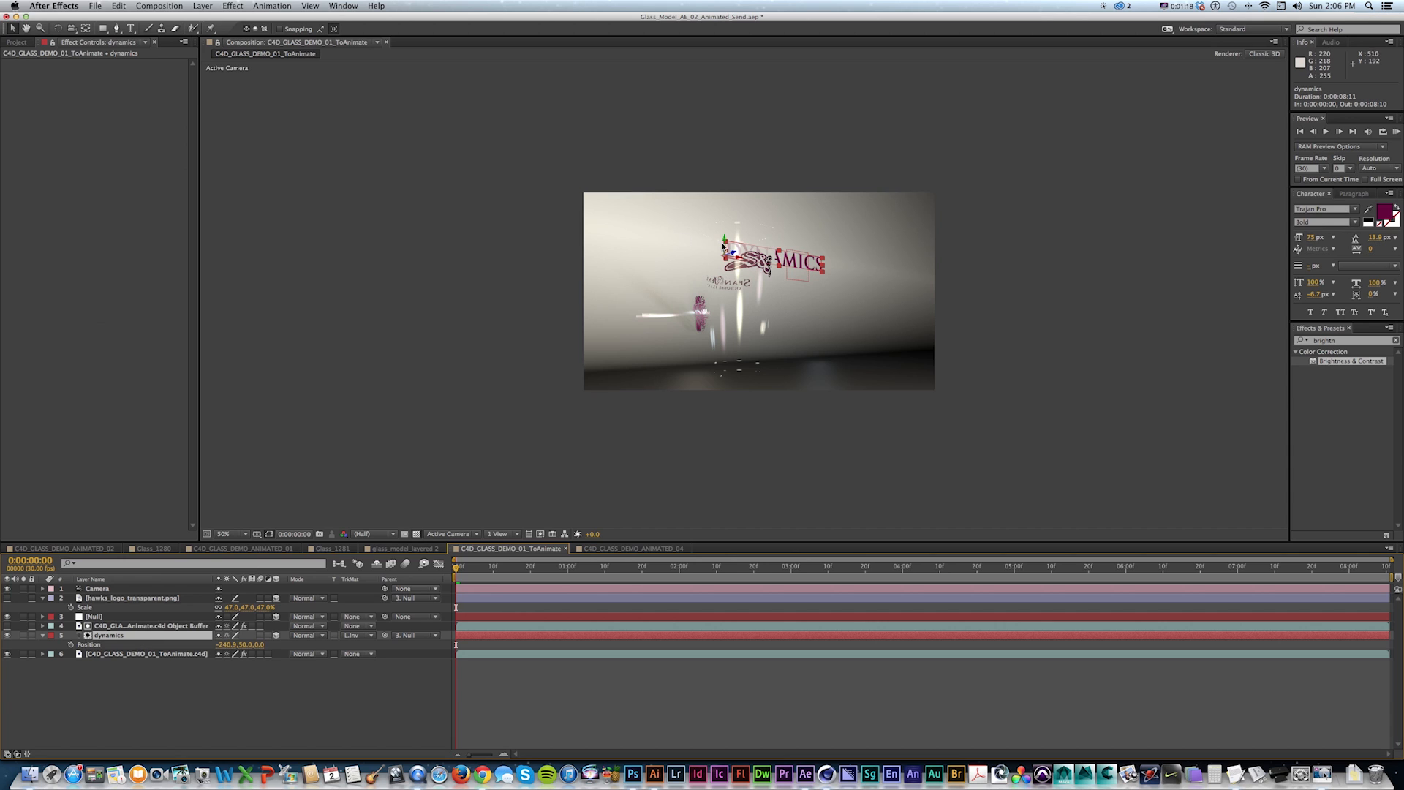
Move the dynamics text further to the right in the composition.
left_click_drag(725, 242, 746, 281)
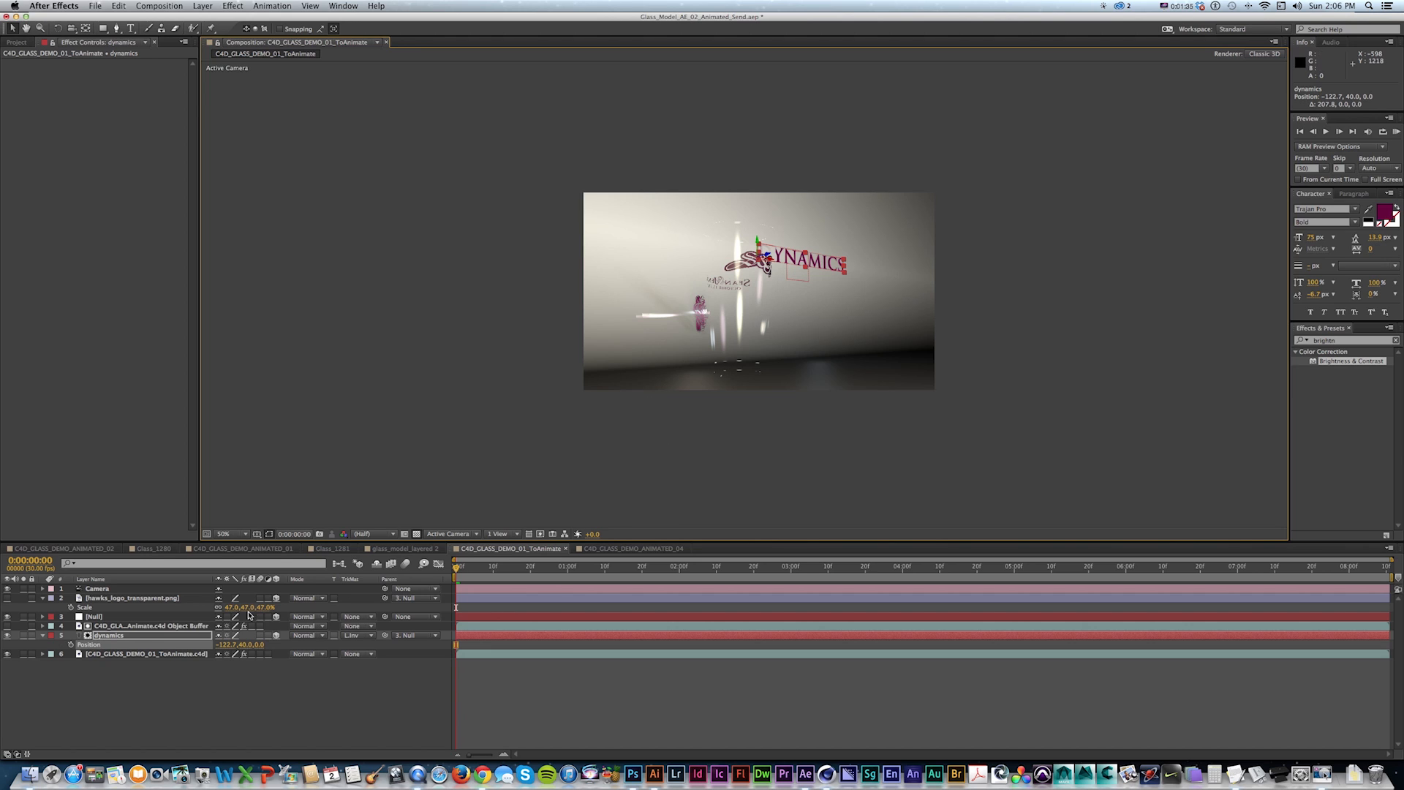
left_click(98, 619)
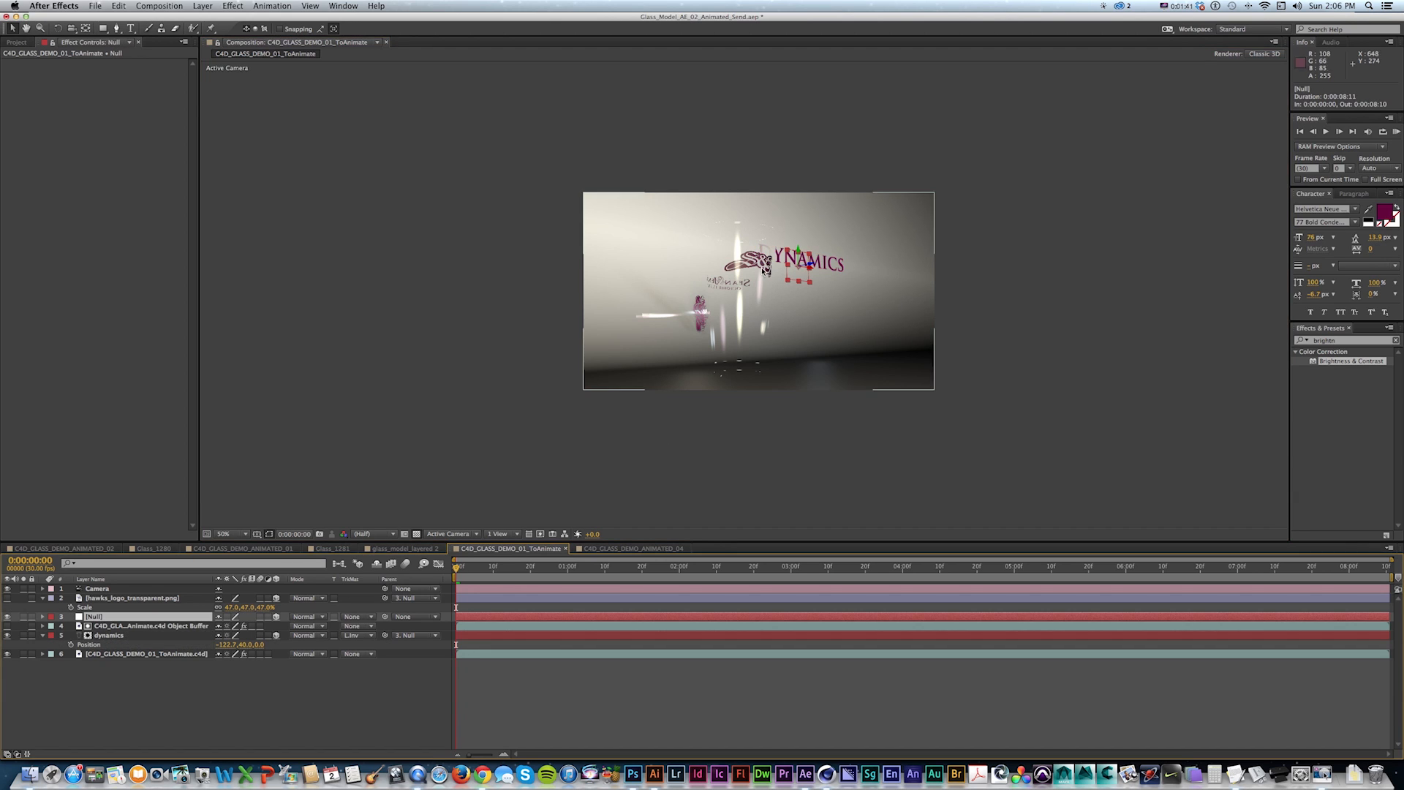
left_click(816, 265)
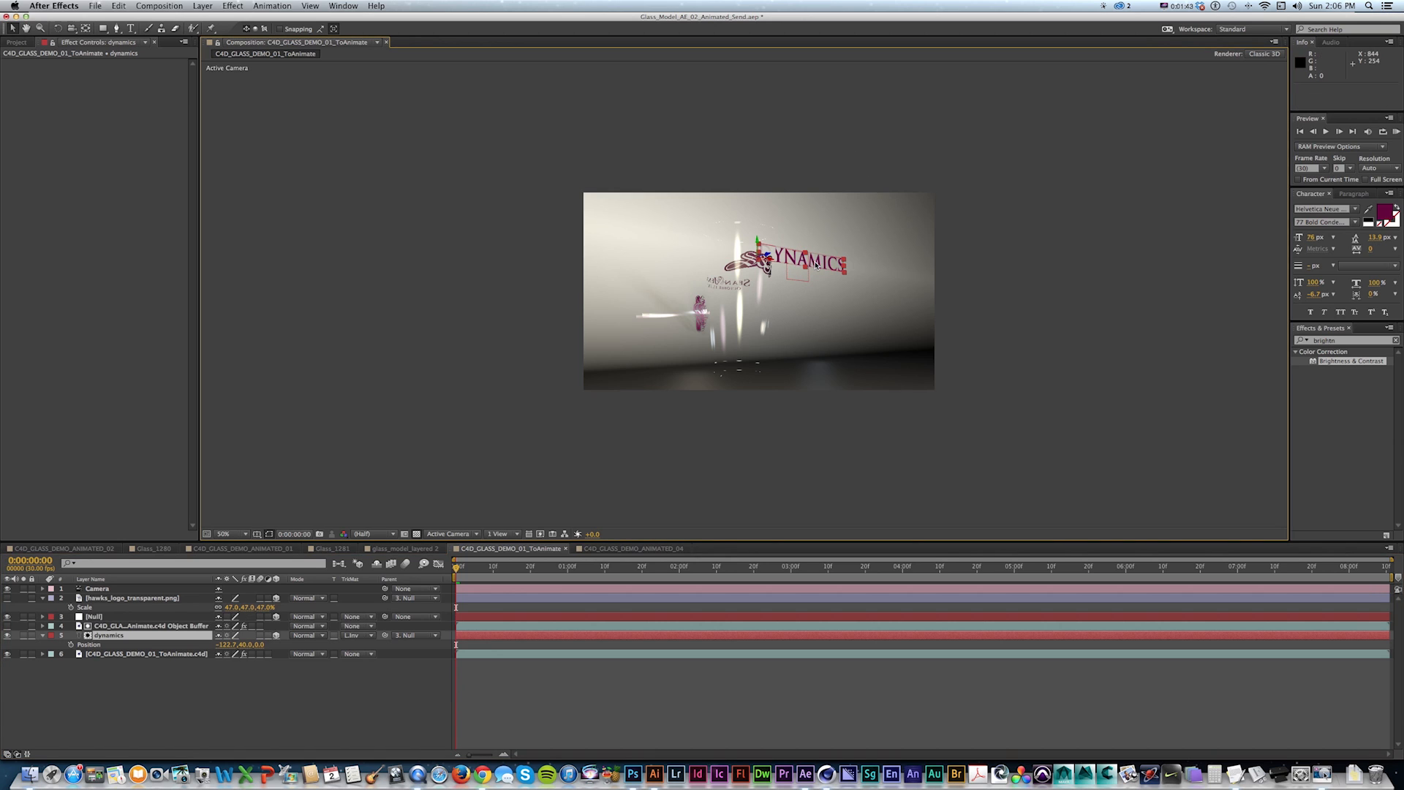
Move the hawks logo layer below the Object Buffer layer and set its track matte to Luma Inverted Matte using the Object Buffer.
left_click_drag(91, 601, 94, 621)
left_click(361, 618)
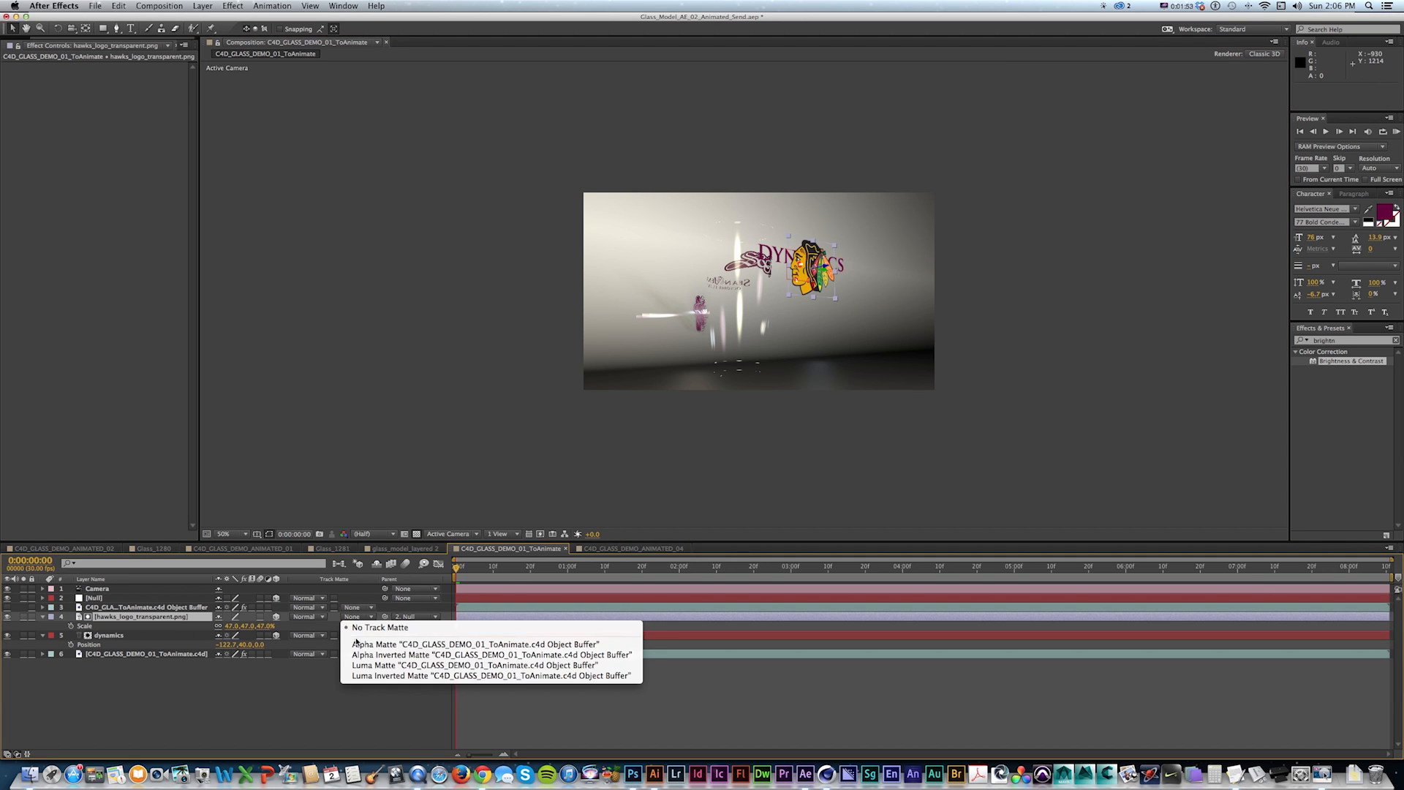
left_click(359, 676)
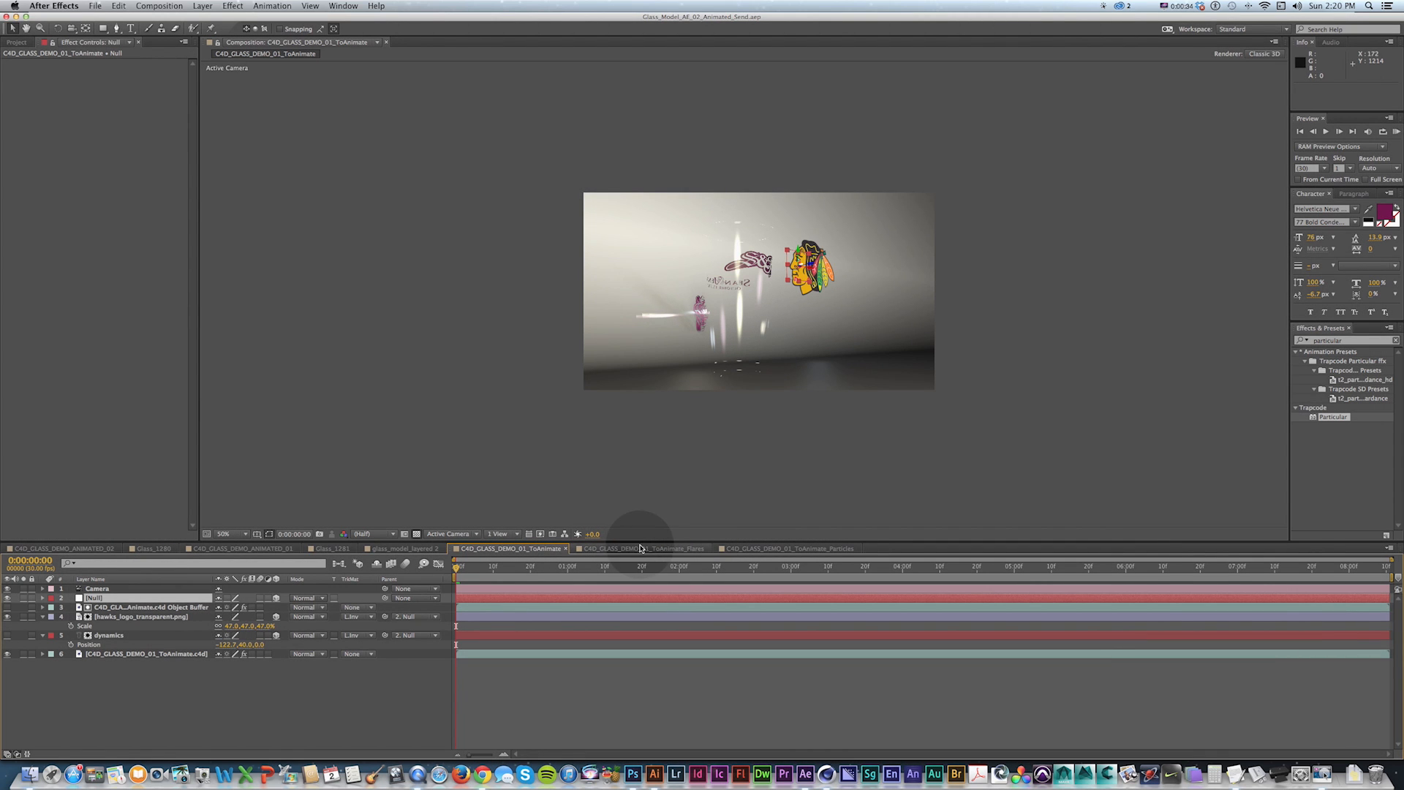
Switch to the Flares composition and preview its animation.
left_click(643, 548)
left_click(770, 548)
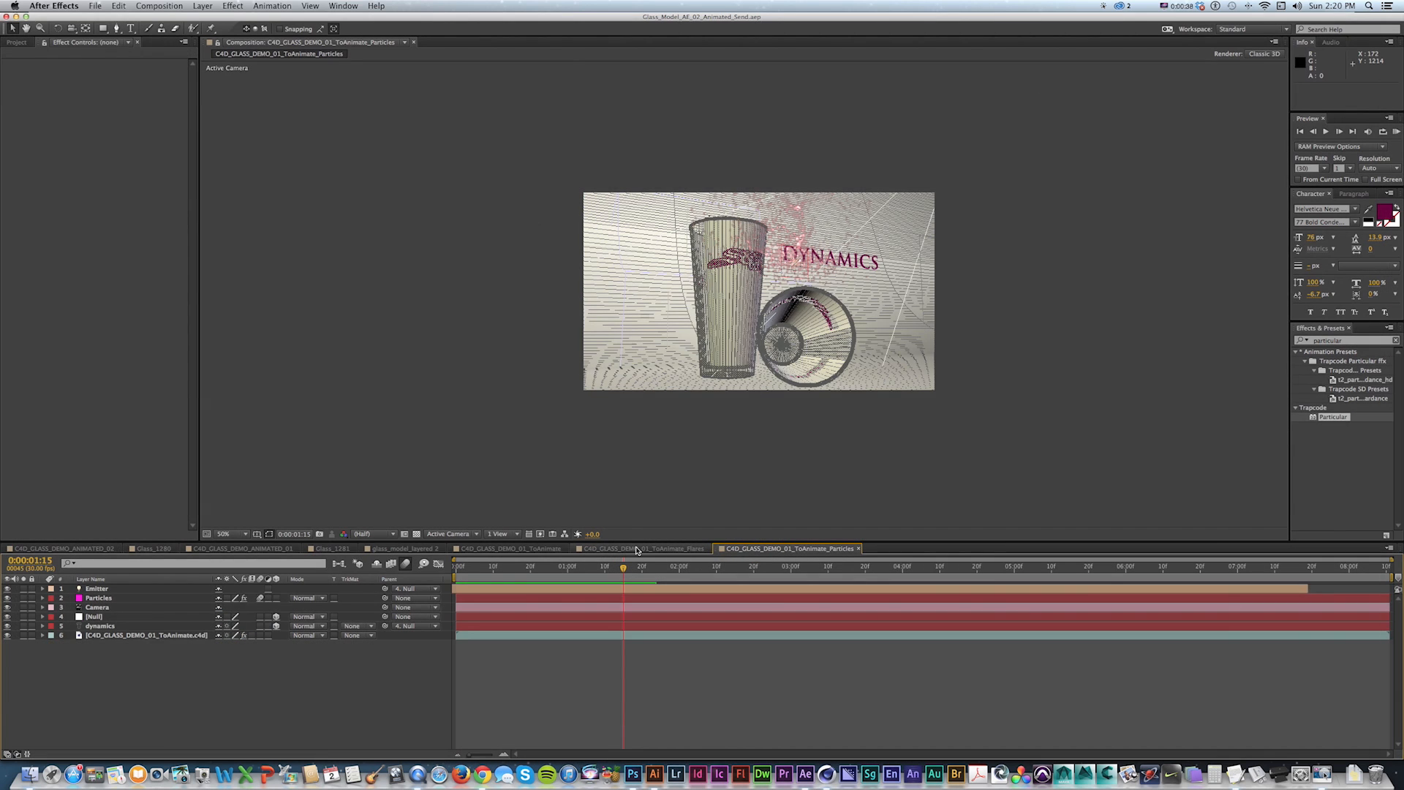
left_click(627, 549)
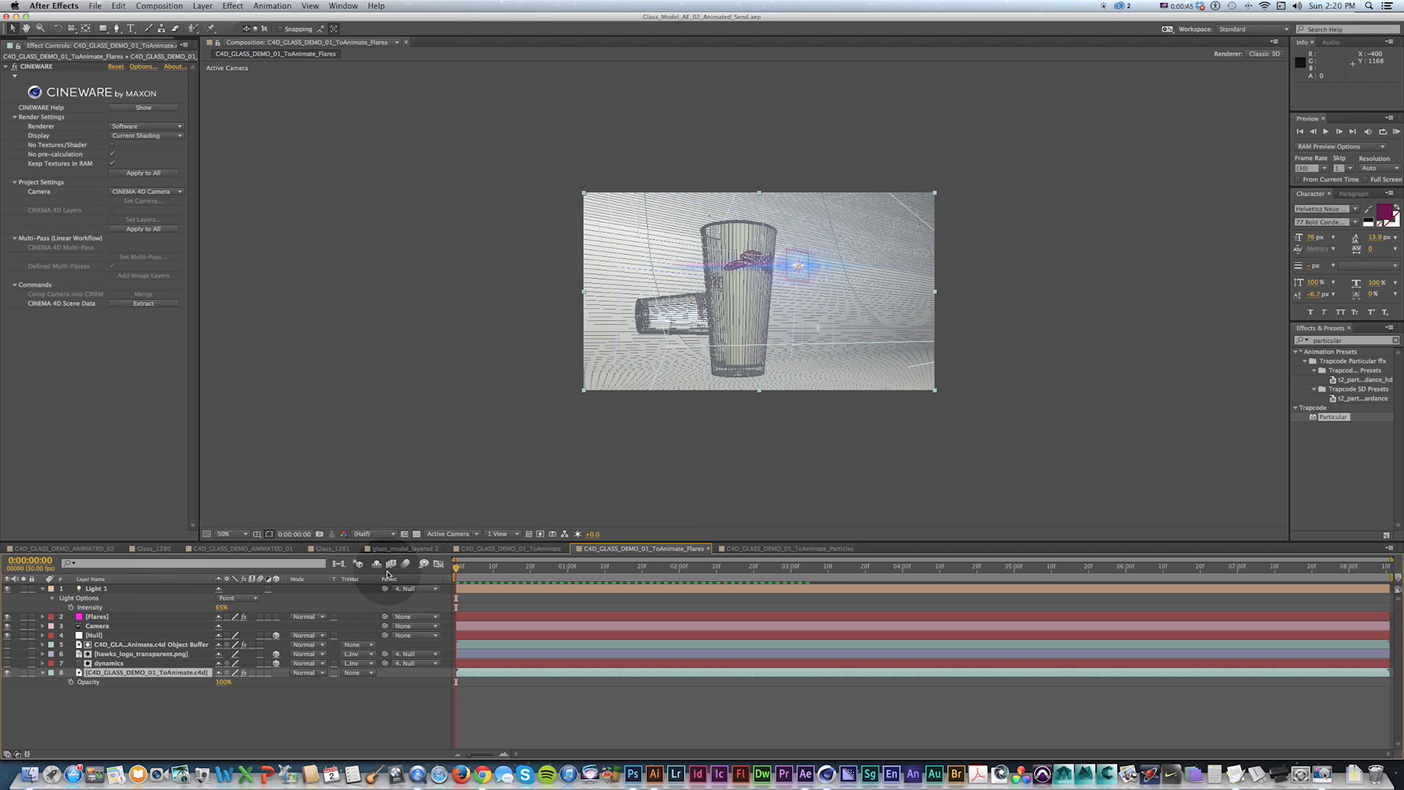
key("KP_0")
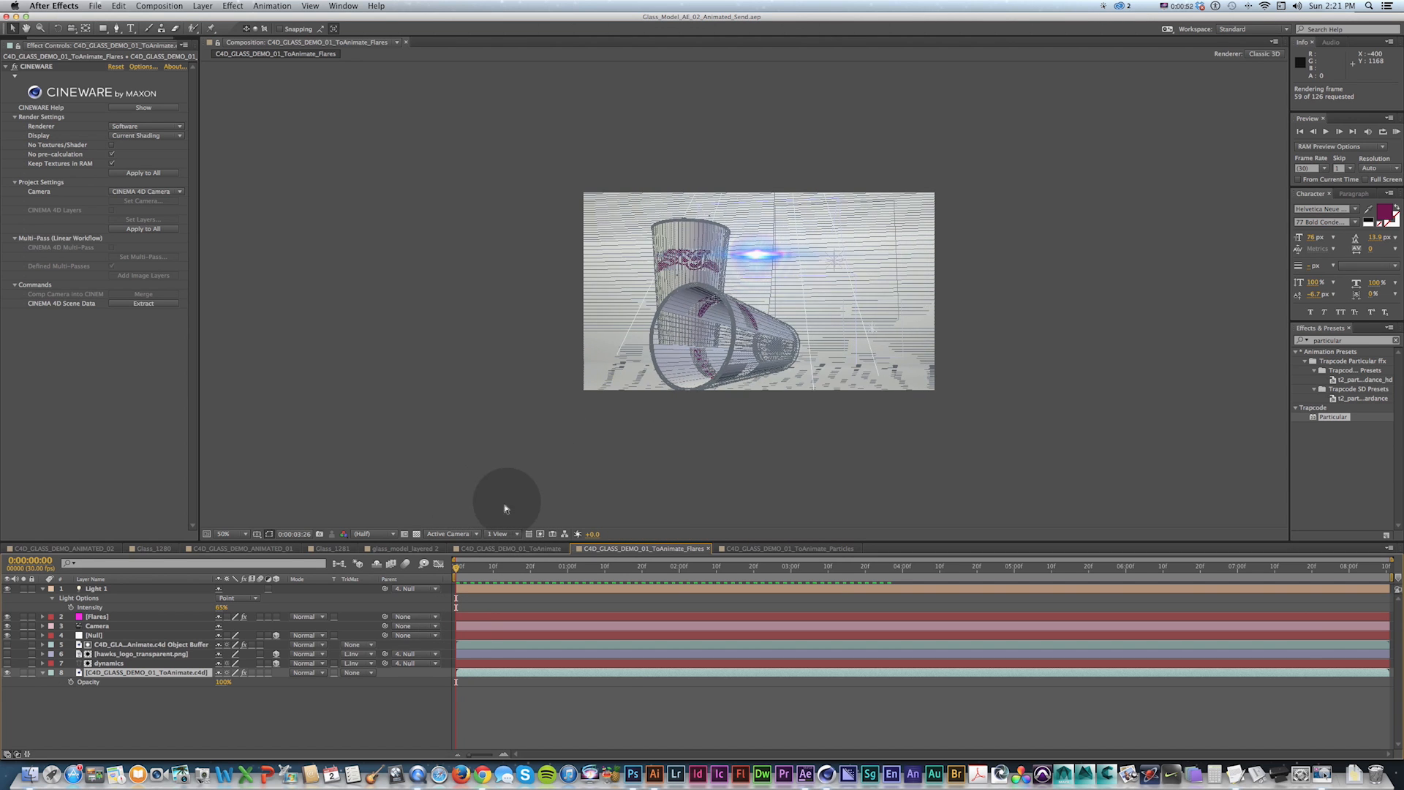
key("space")
Set the C4D scene layer's opacity to 50% in the Flares composition and preview the result.
left_click(523, 583)
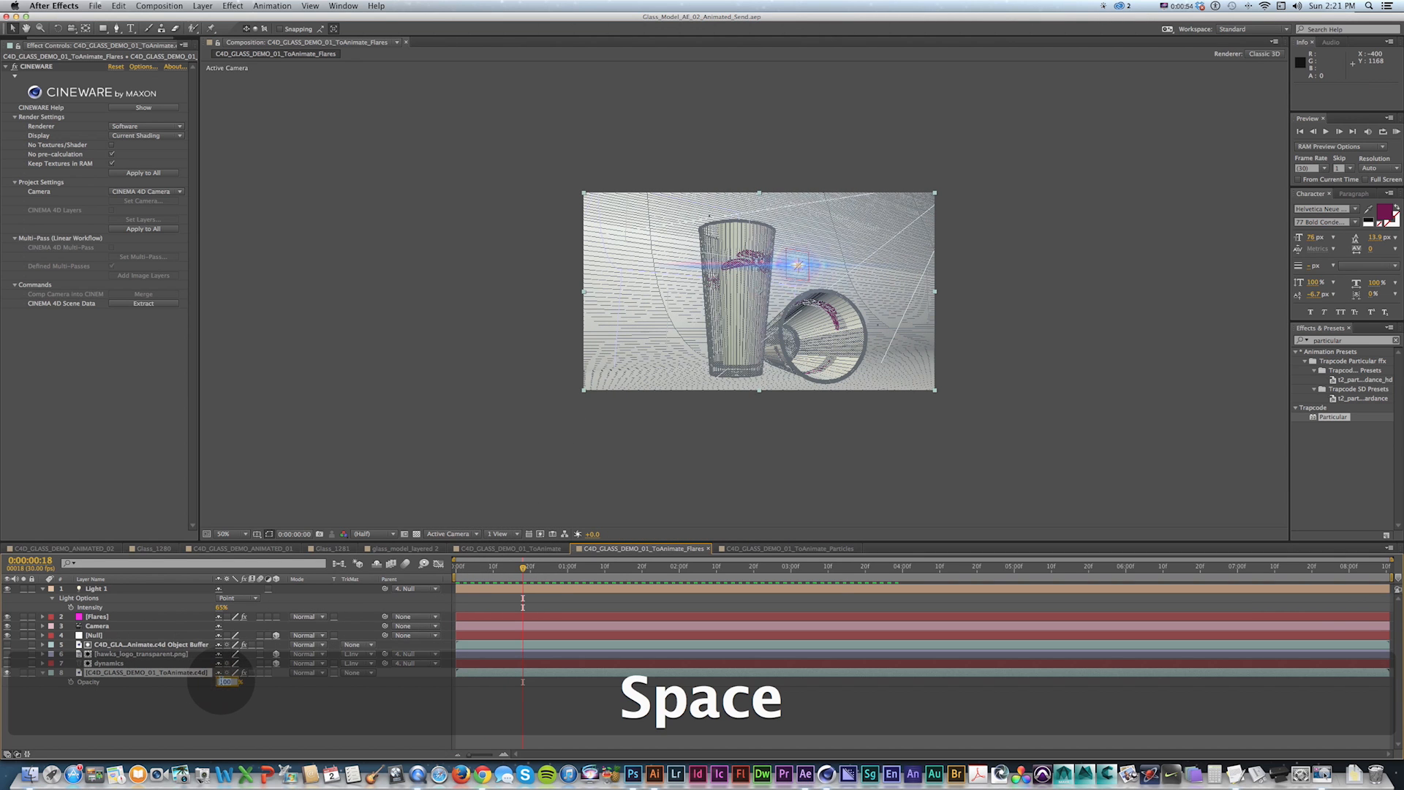
type("50")
key("KP_Enter")
key("KP_0")
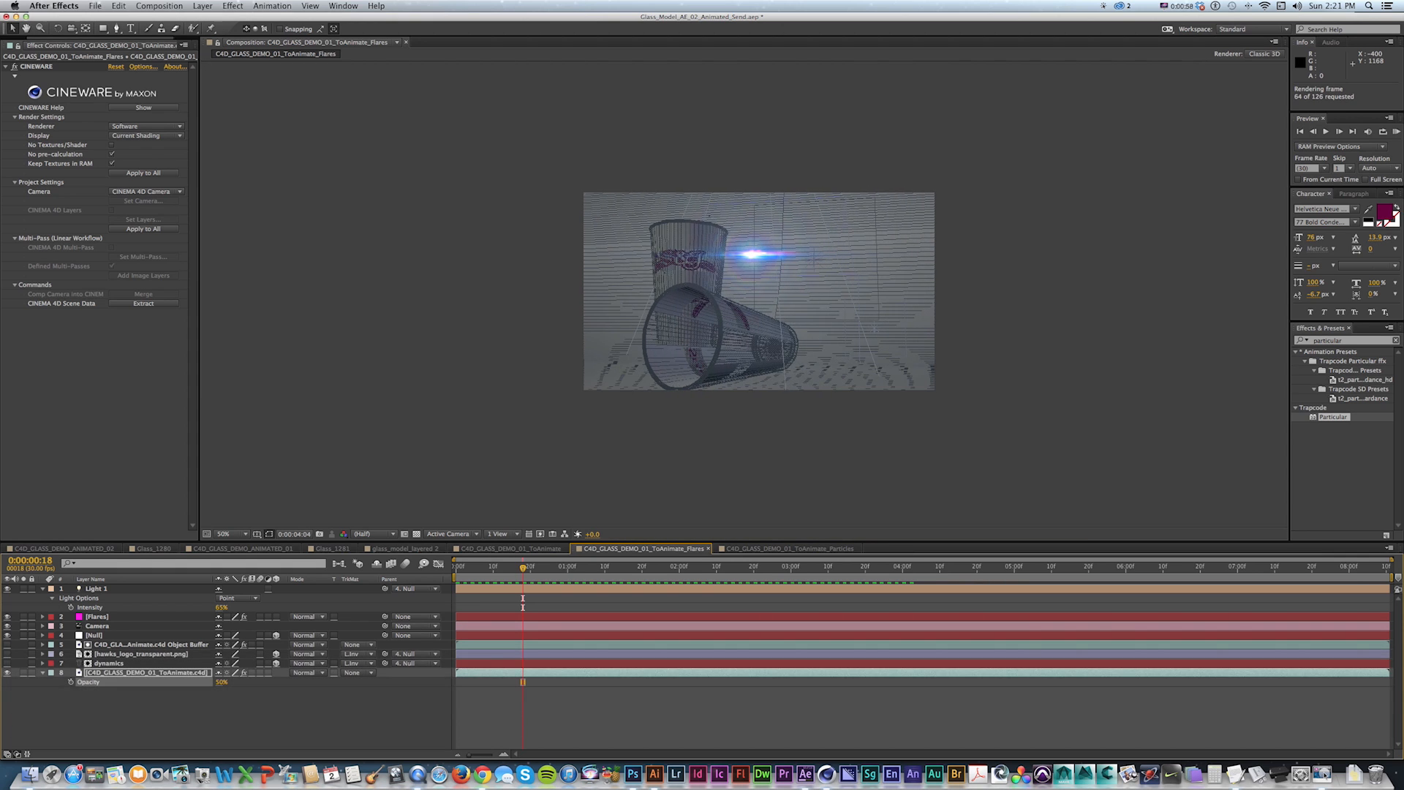
key("KP_0")
key("space")
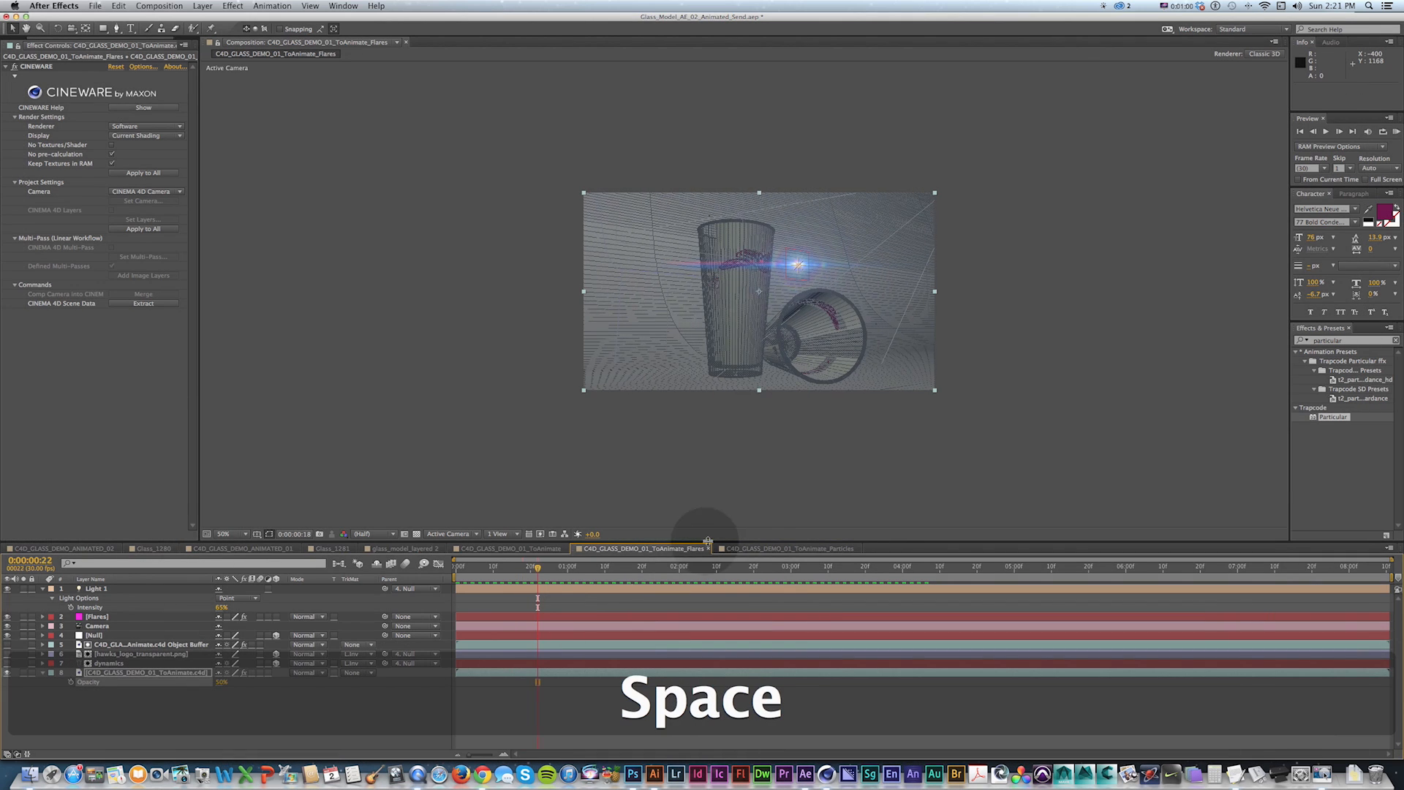
In the Particles composition, set the C4D scene layer's opacity to 50% and preview the result.
left_click(750, 550)
key("KP_0")
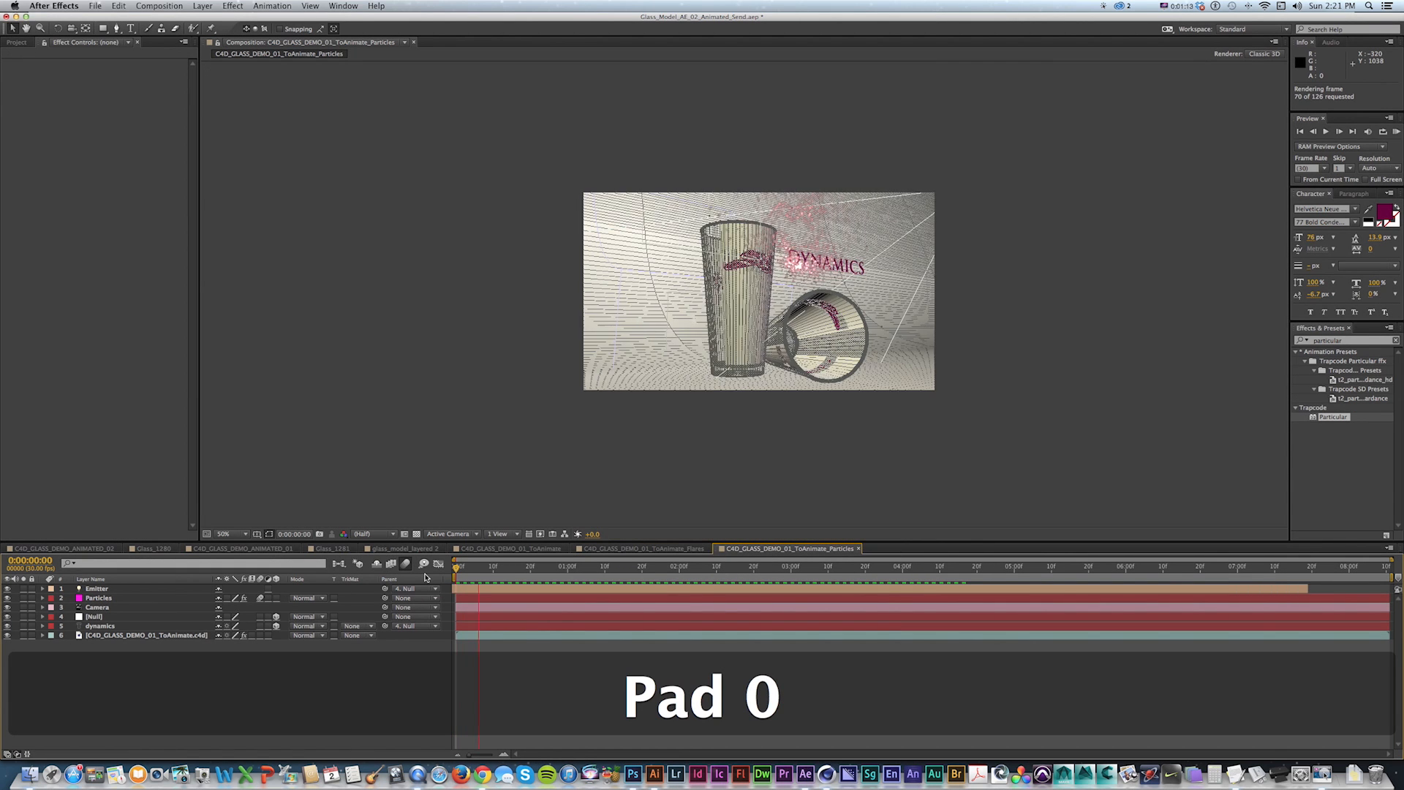
key("space")
left_click(178, 635)
type("t")
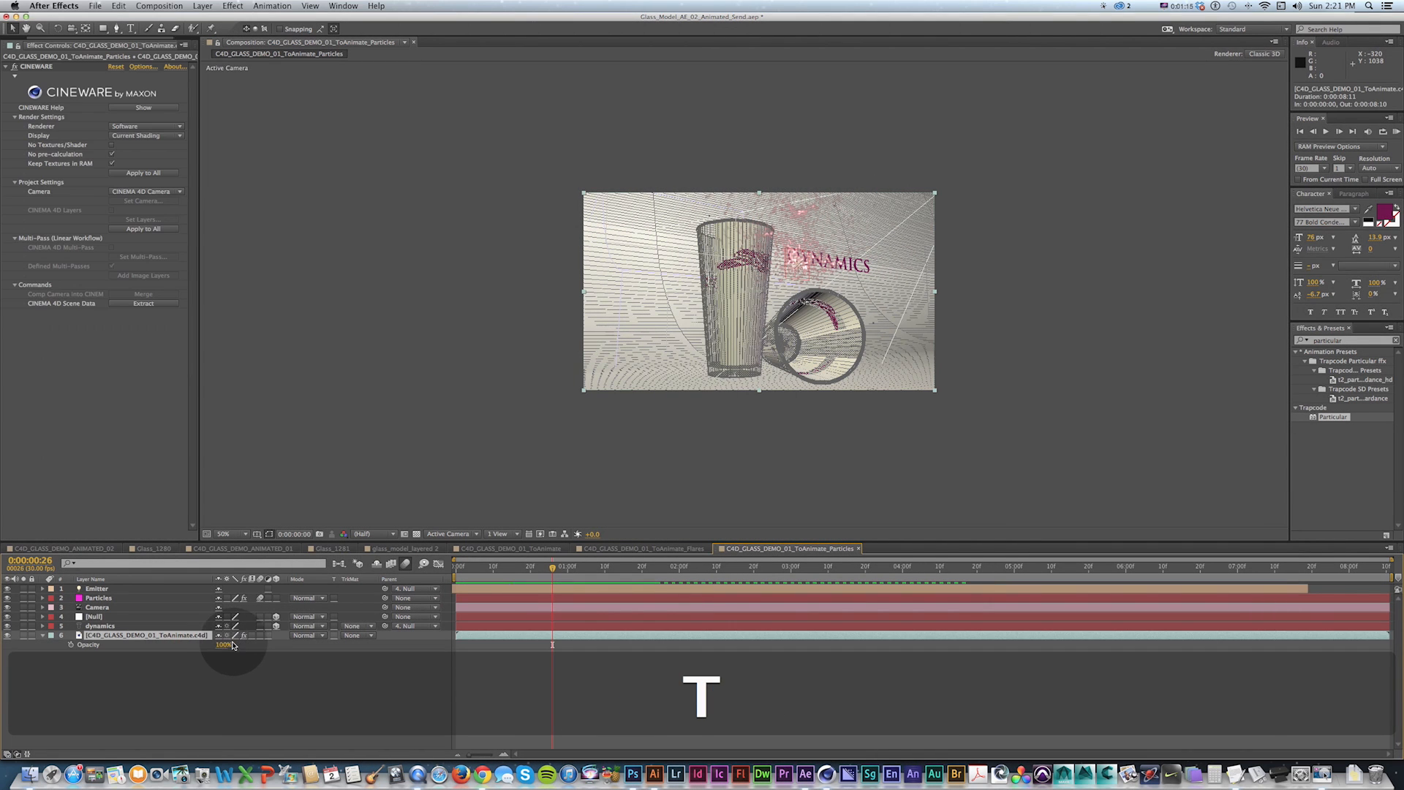
type("50")
key("KP_Enter")
key("KP_0")
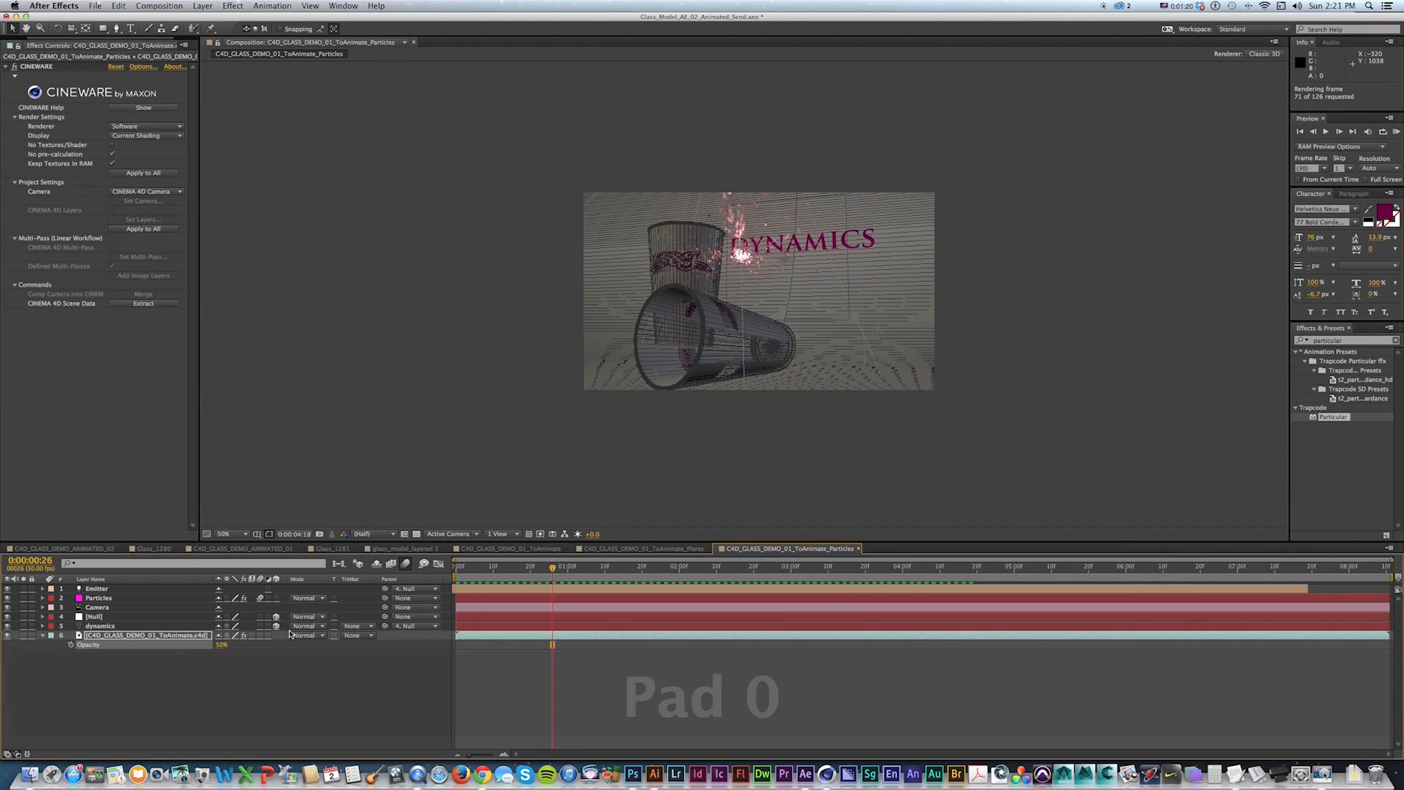
left_click(449, 275)
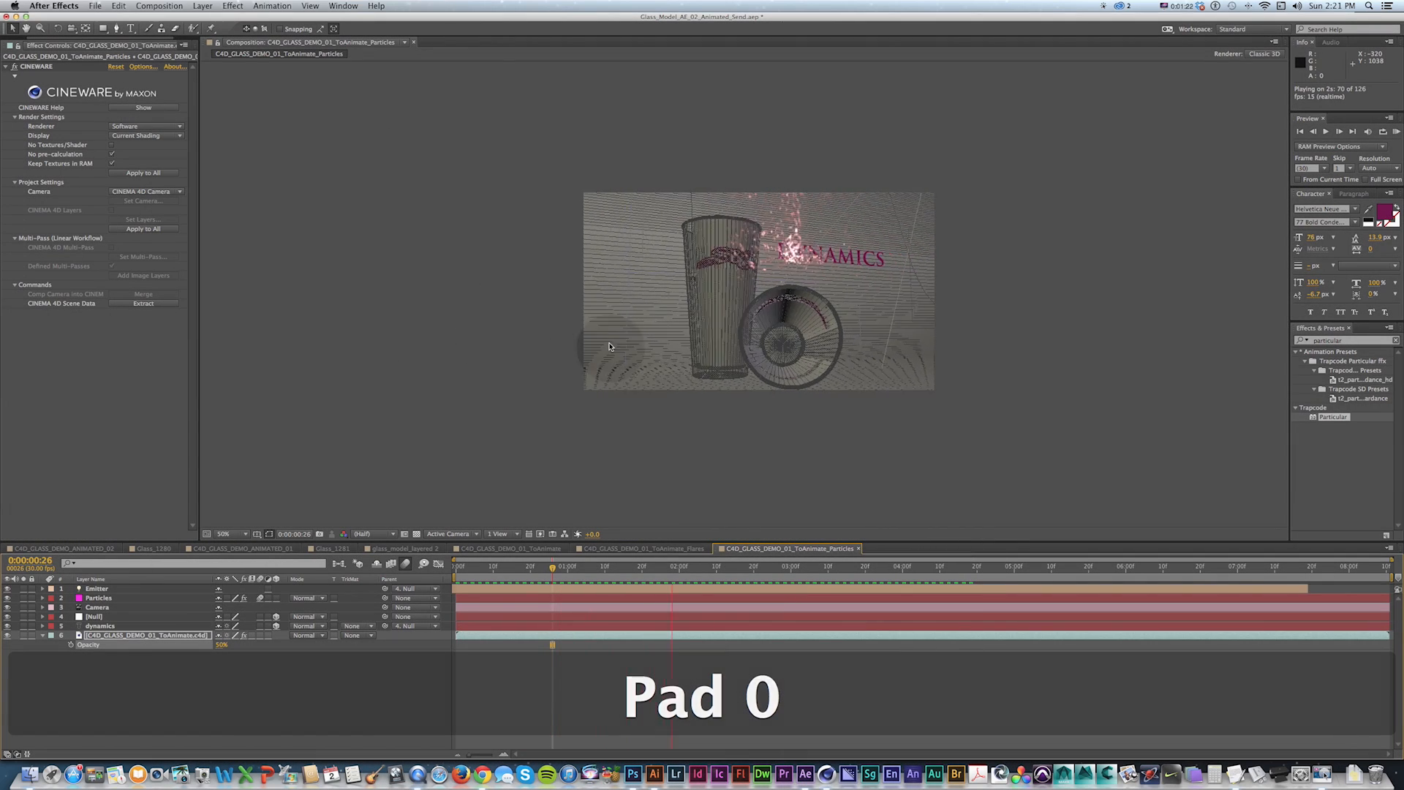
key("space")
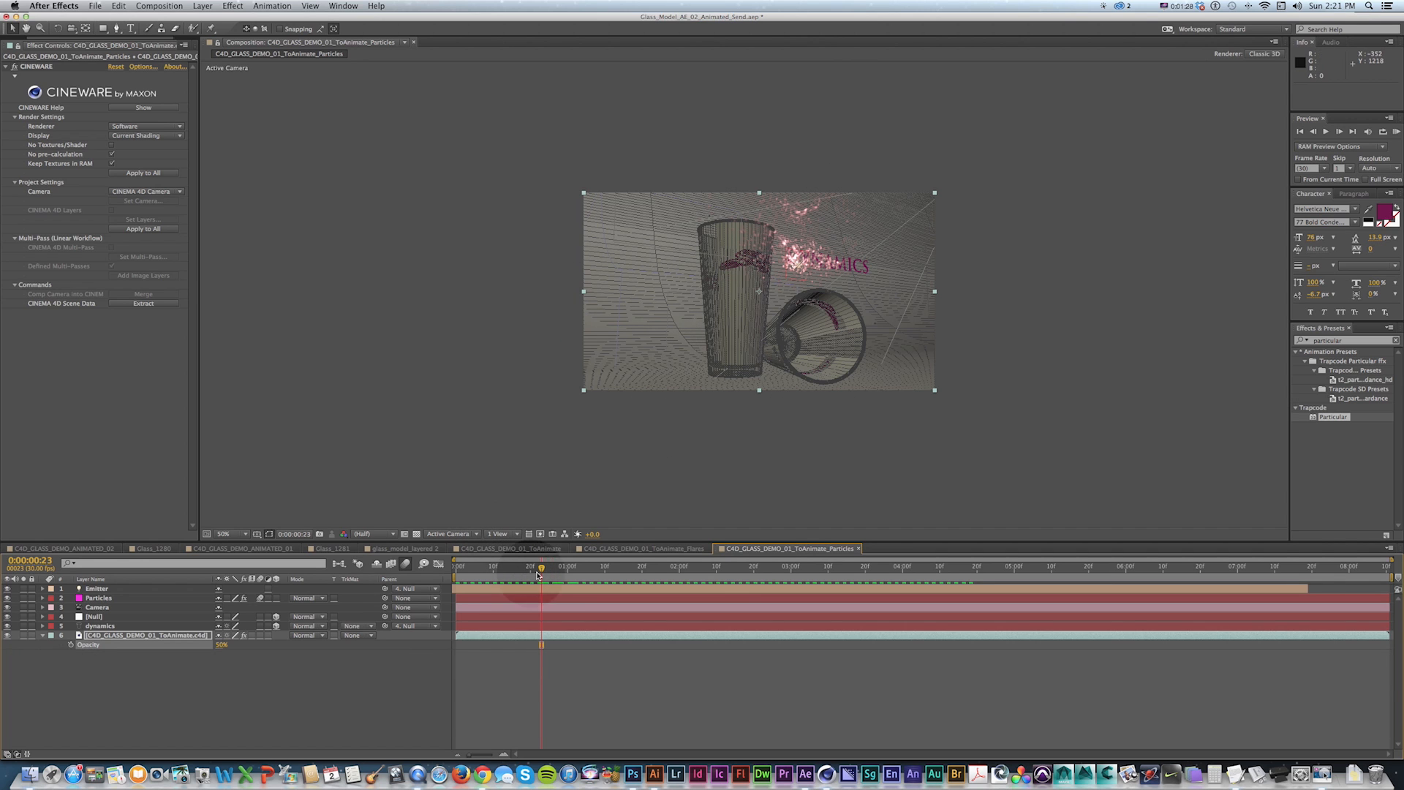
Scrub through the Particles composition timeline to review the animation.
left_click_drag(594, 568, 677, 571)
left_click_drag(767, 569, 795, 571)
left_click_drag(651, 570, 504, 569)
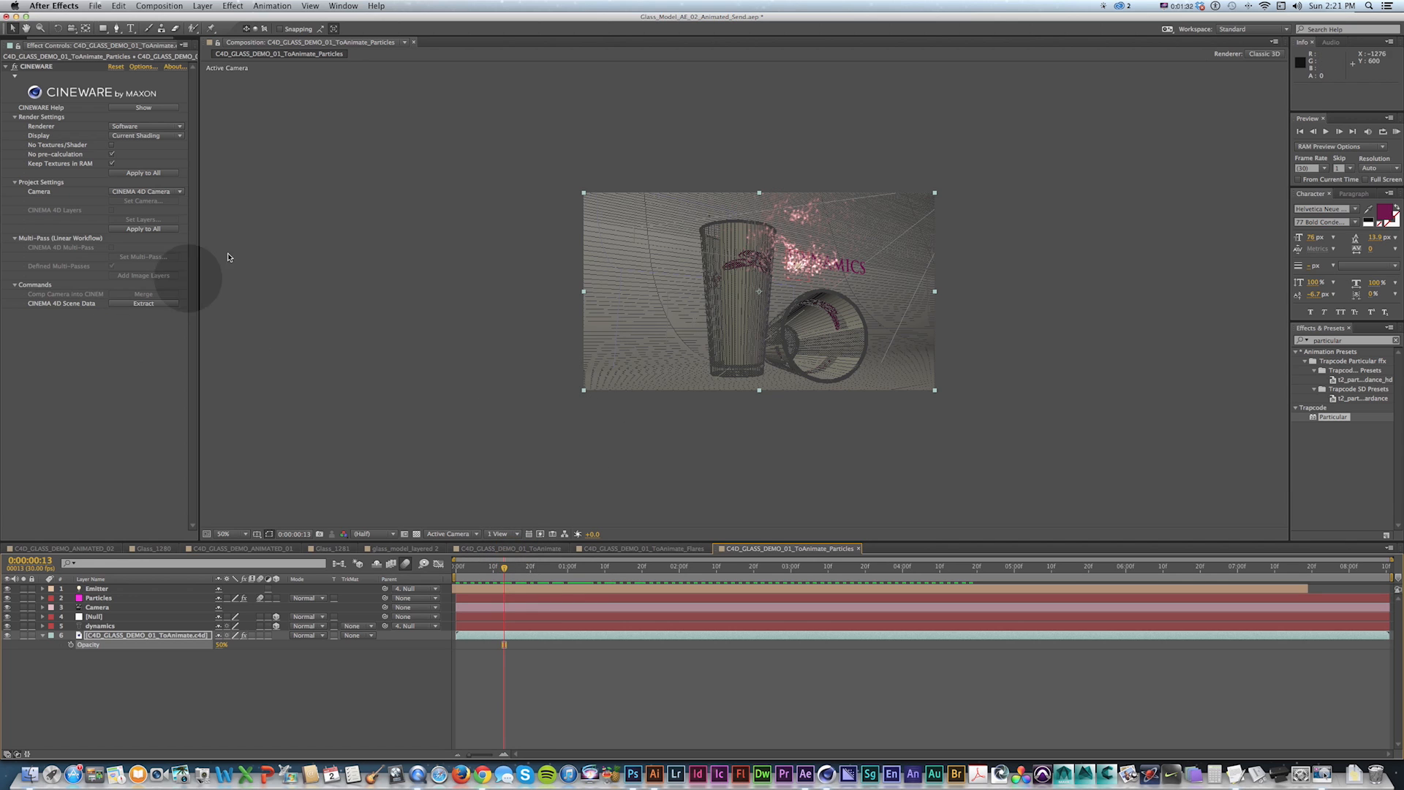
left_click_drag(505, 569, 661, 576)
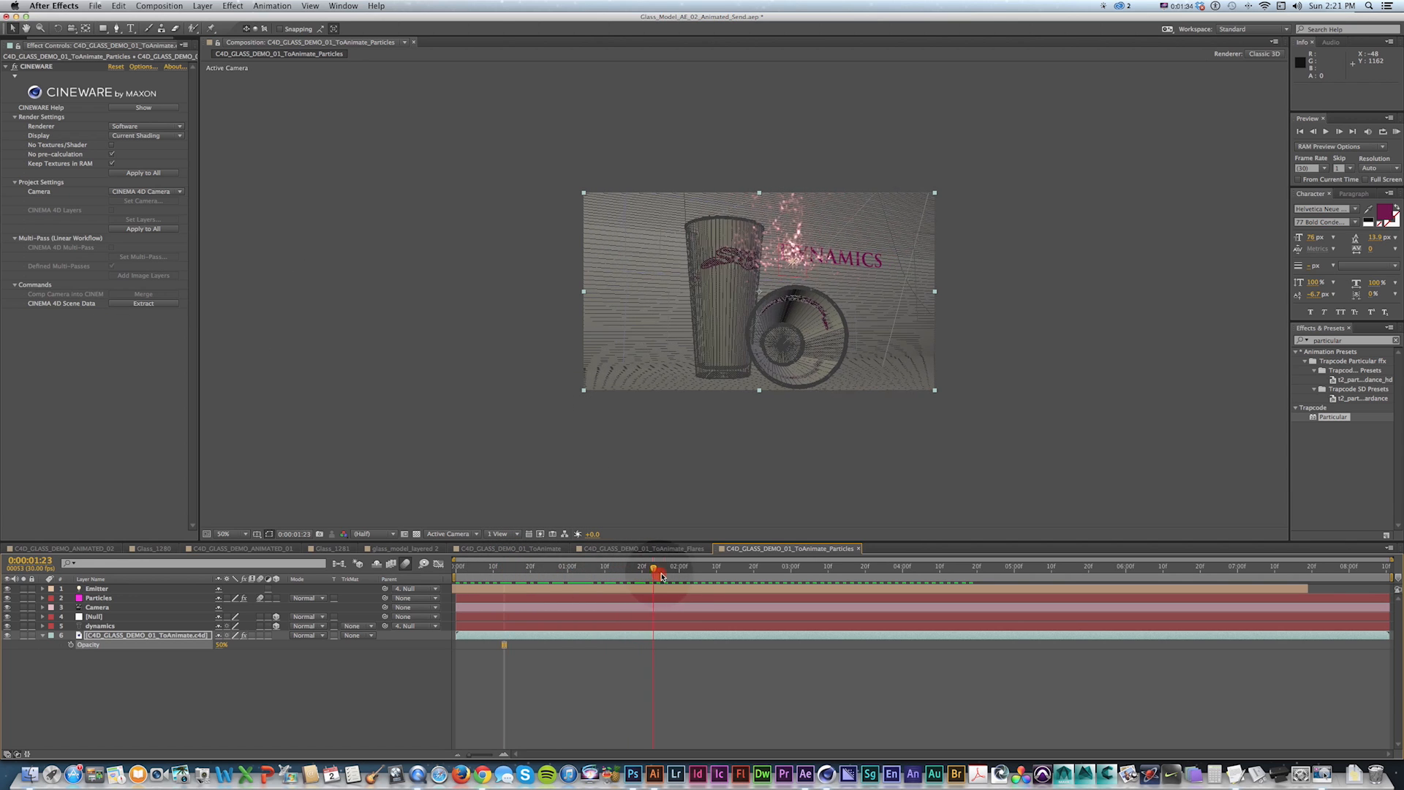
left_click(671, 570)
left_click_drag(673, 571, 817, 569)
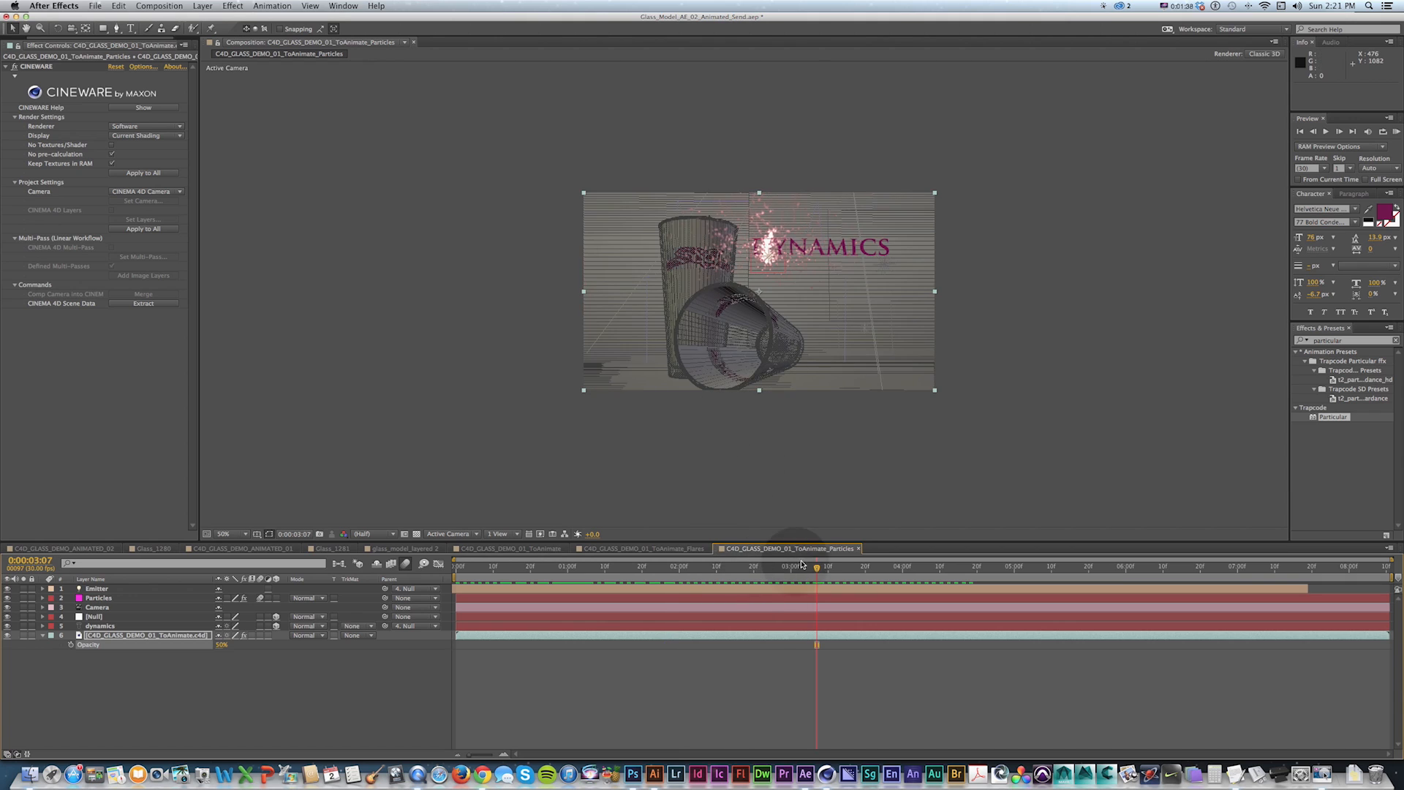
left_click(589, 566)
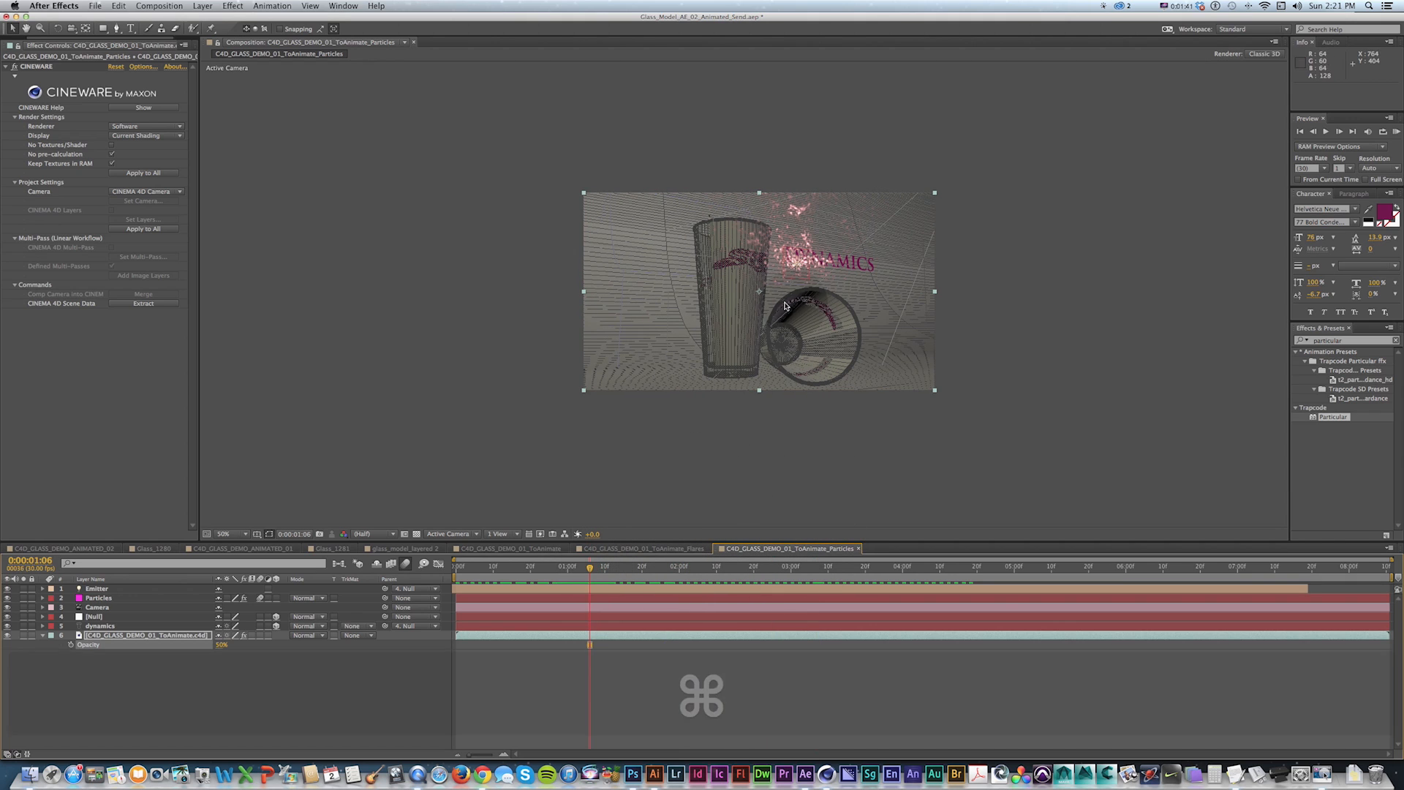
Switch to Cinema 4D and play the glass animation through the scene camera.
key("super+Tab")
key("shift+f")
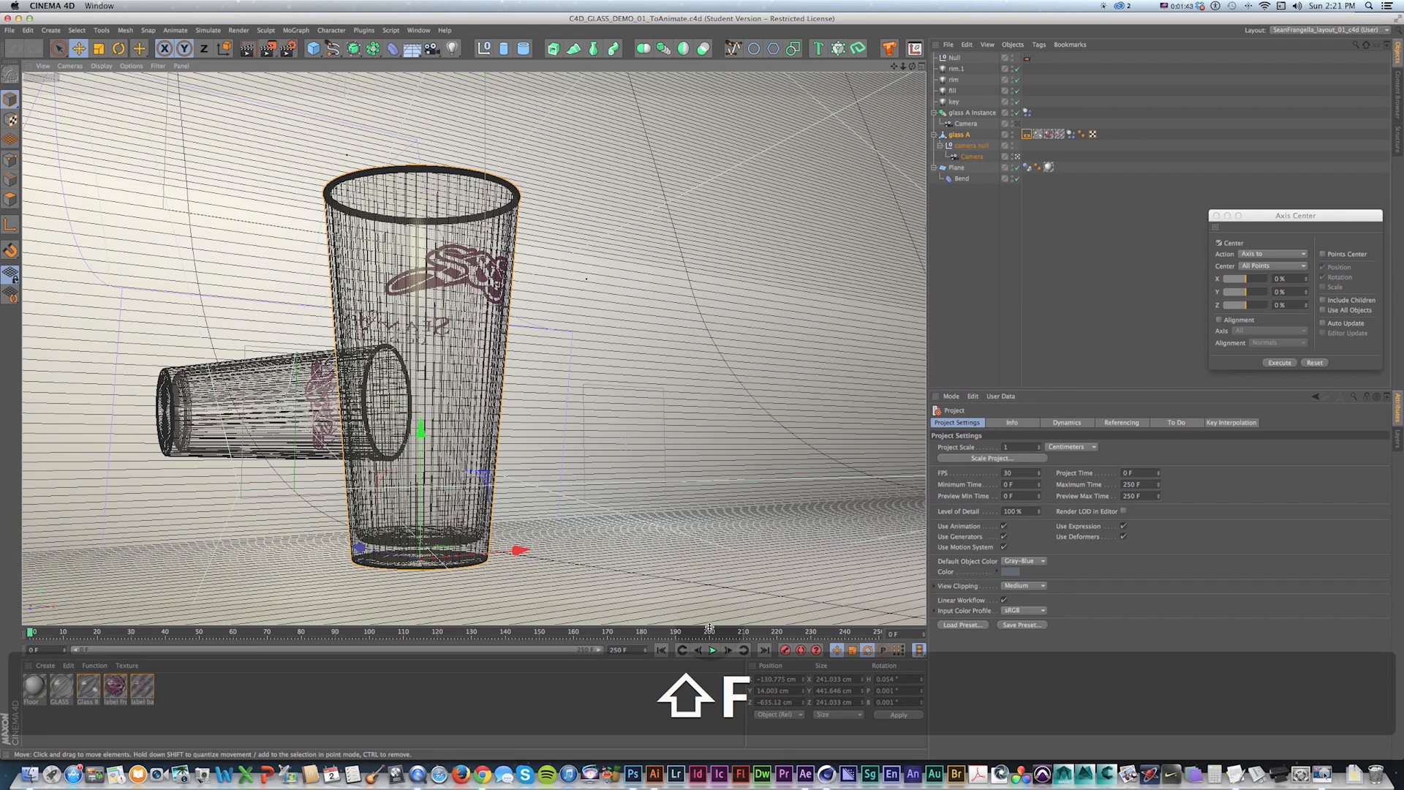
left_click(713, 650)
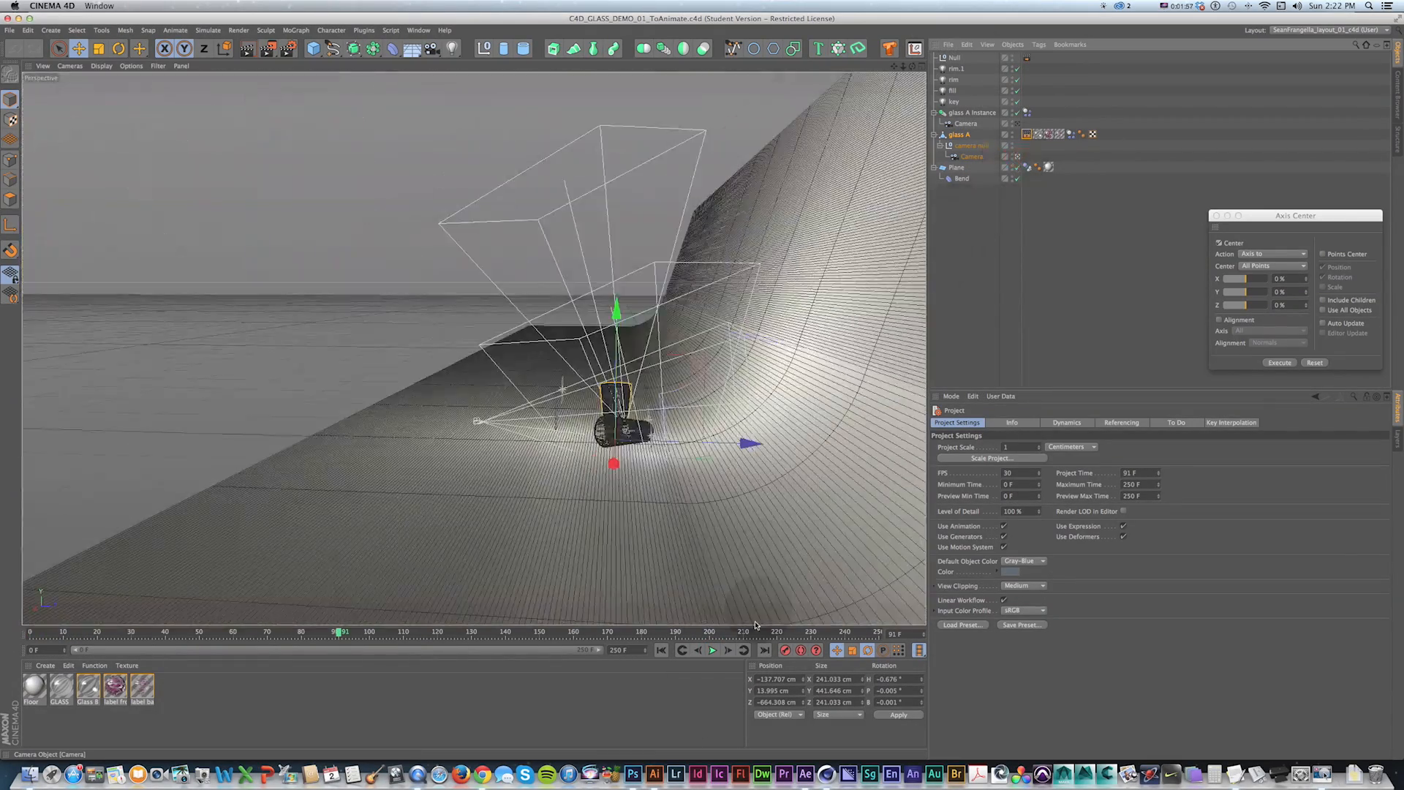
key("shift+f")
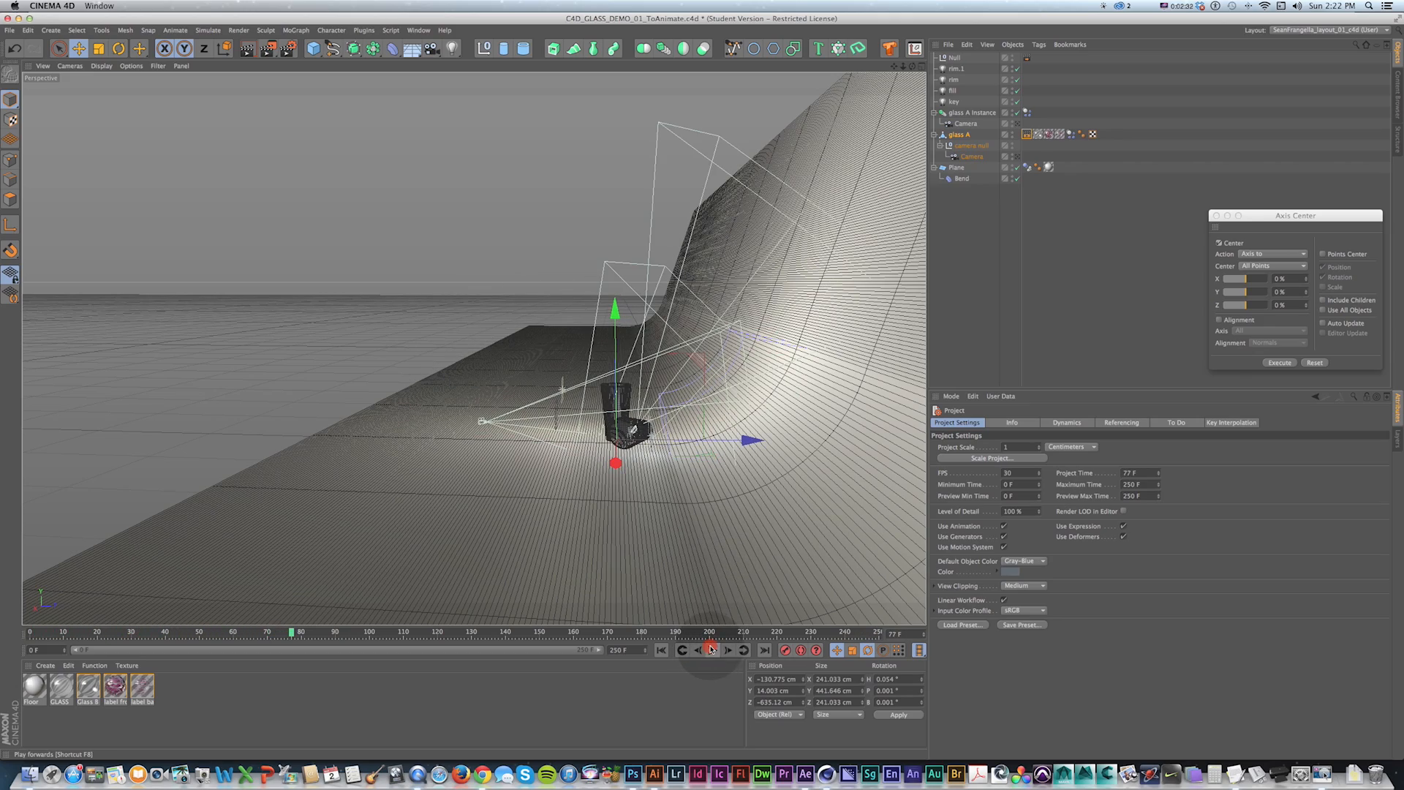
left_click(1017, 157)
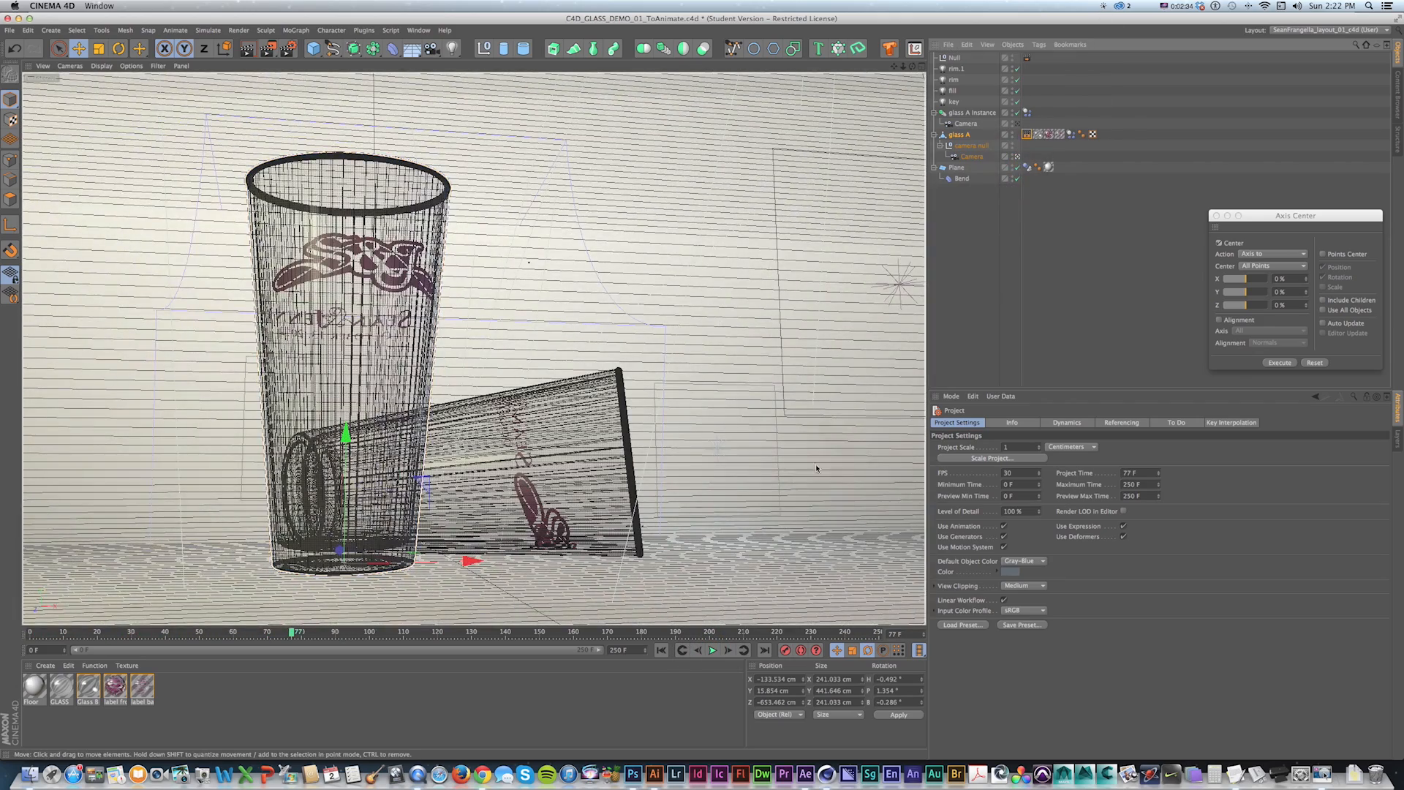
left_click(712, 650)
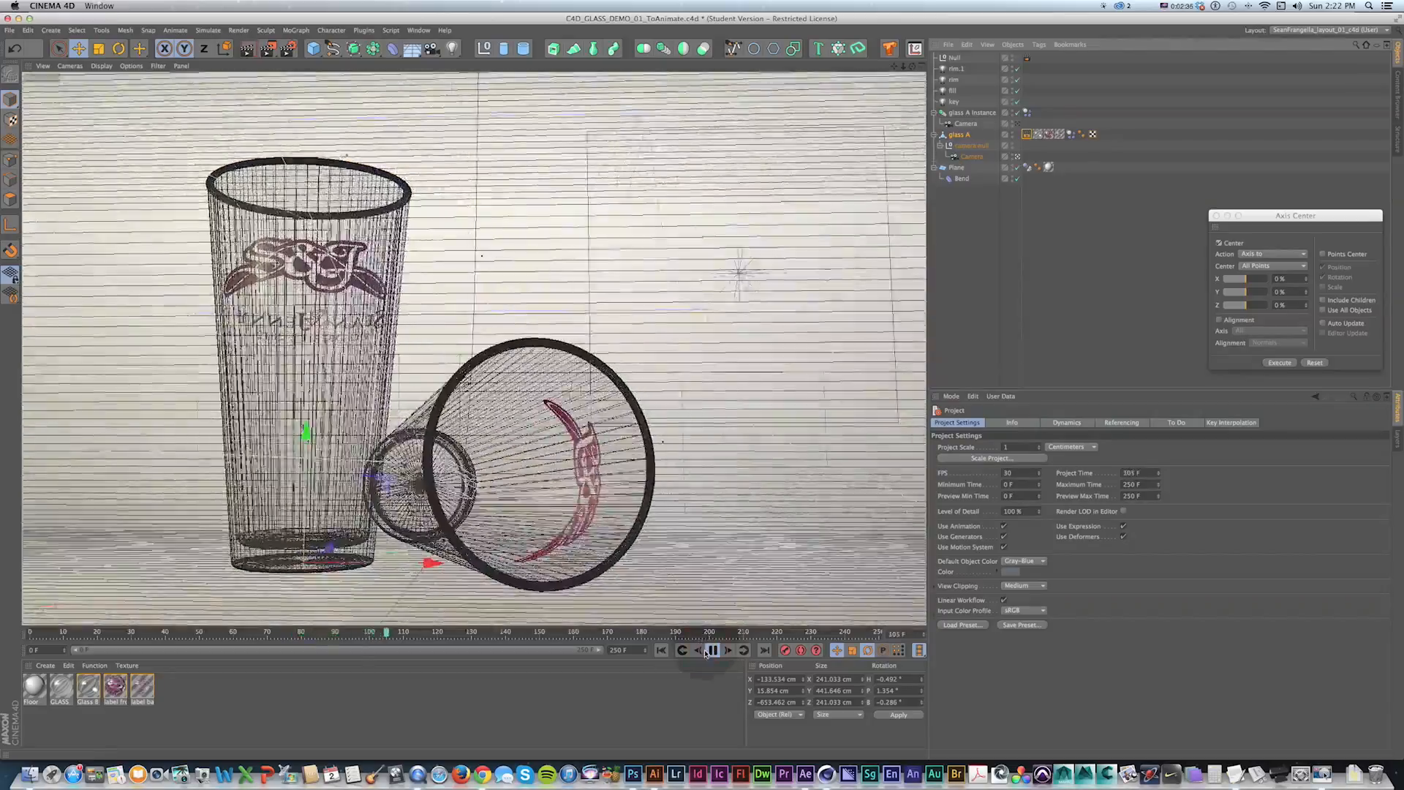